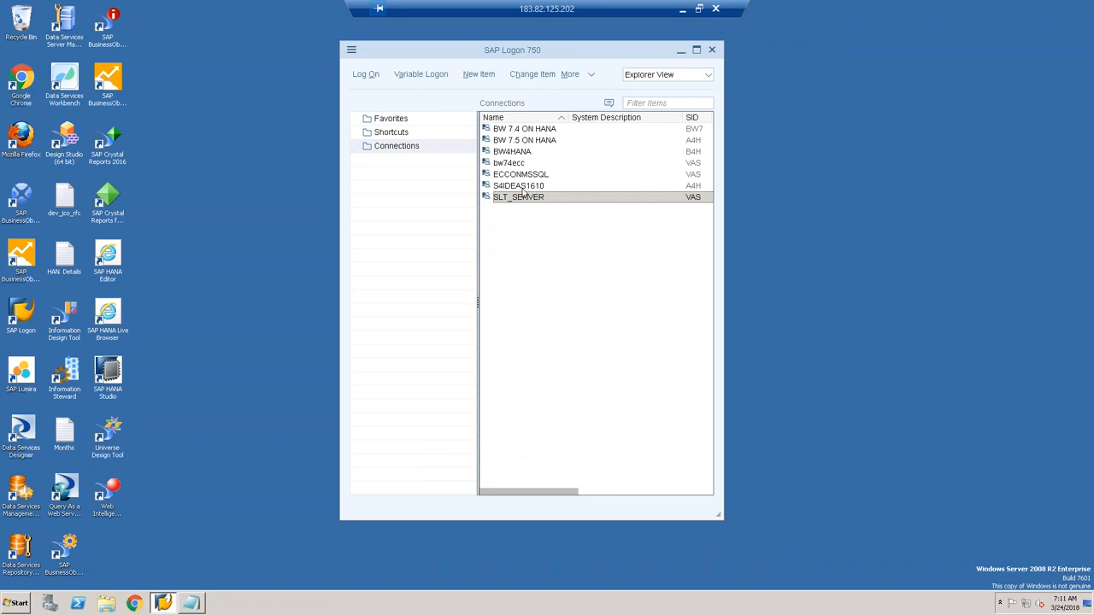
Step: Log on to SLT_SERVER client 800 with user and password, dismiss the licence notice, and run LTR
{"action": "left_click", "coordinate": [519, 199]}
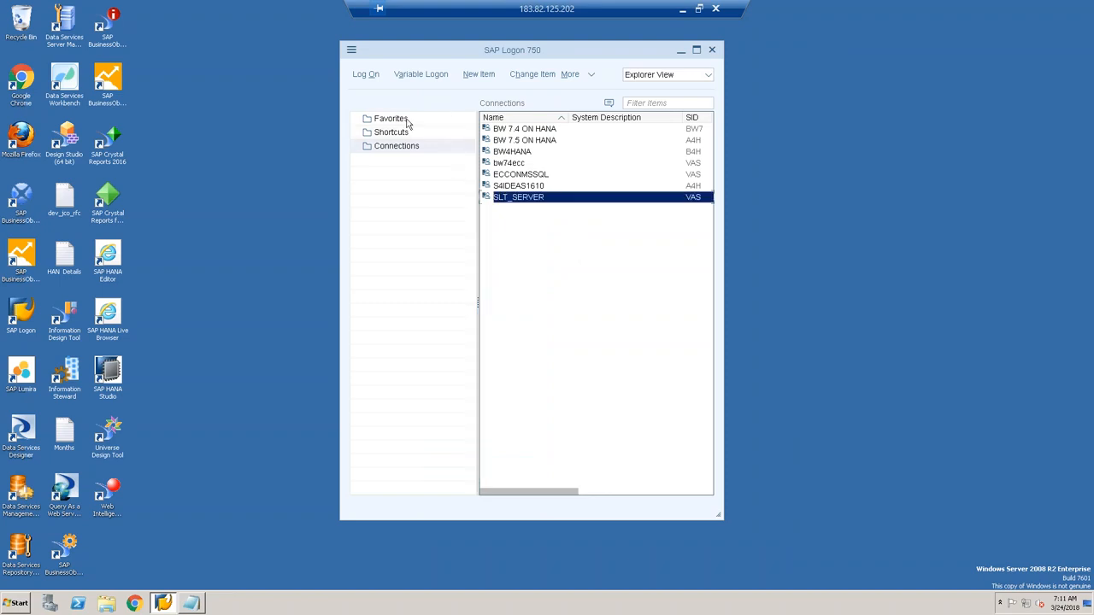
{"action": "left_click", "coordinate": [366, 75]}
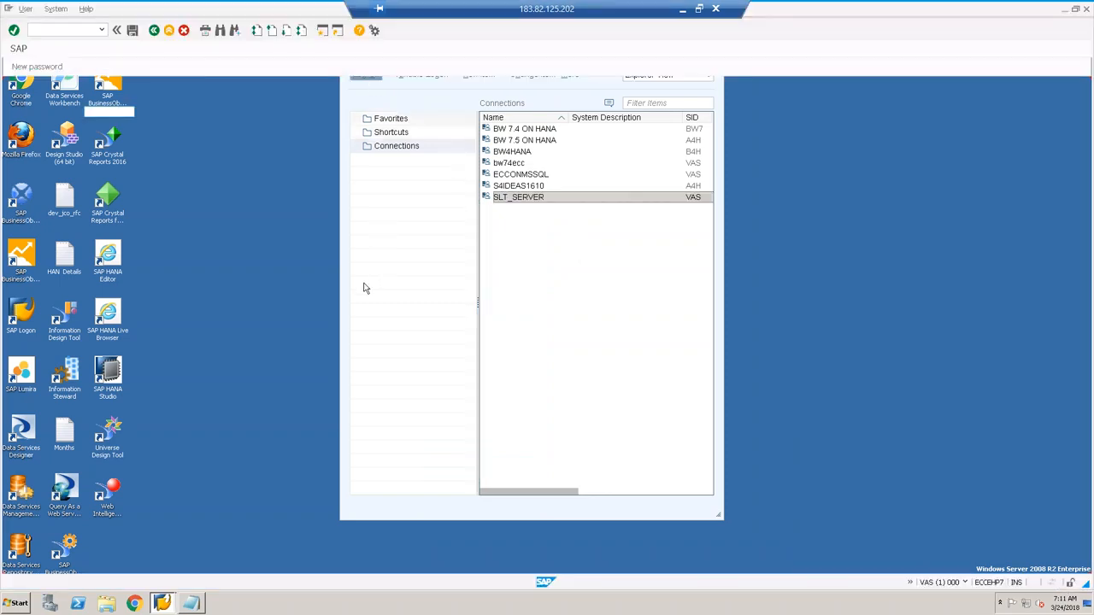
{"action": "type", "text": "han"}
{"action": "key", "text": "Tab"}
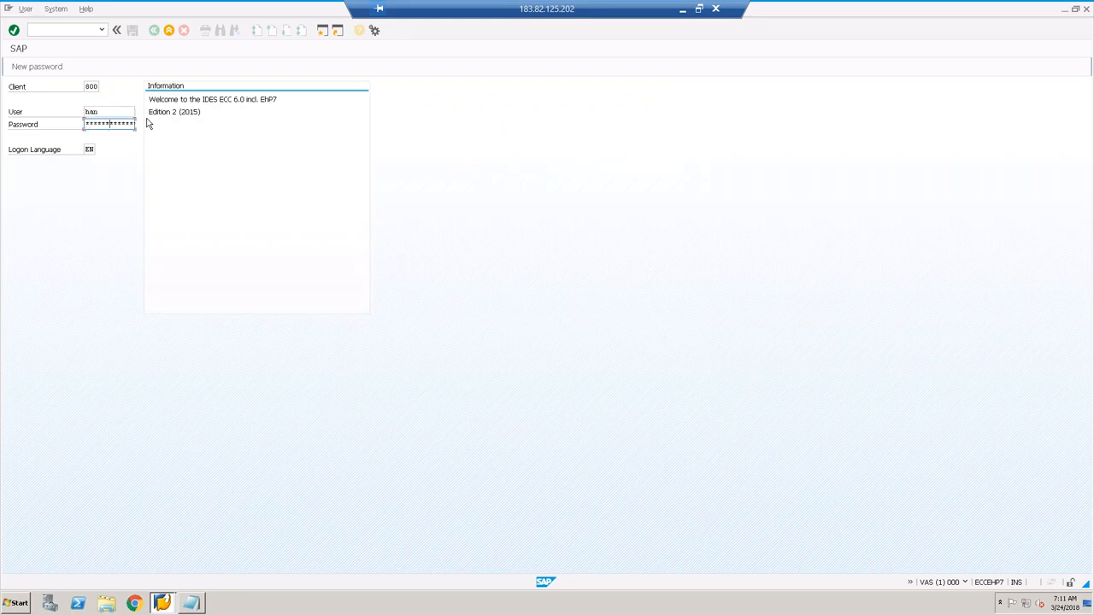
{"action": "key", "text": "Return"}
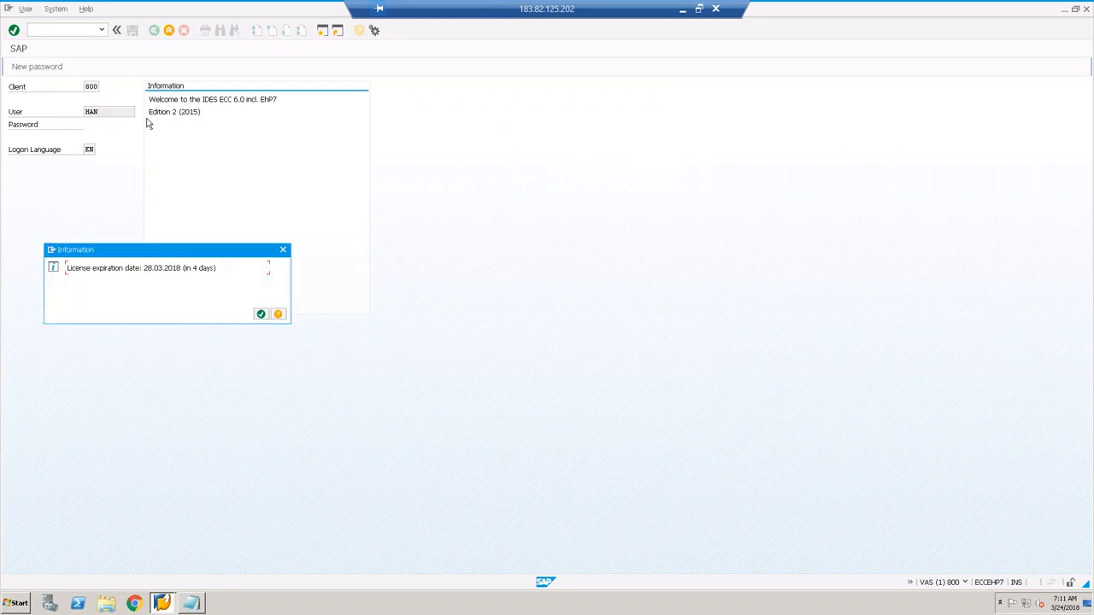
{"action": "key", "text": "Return"}
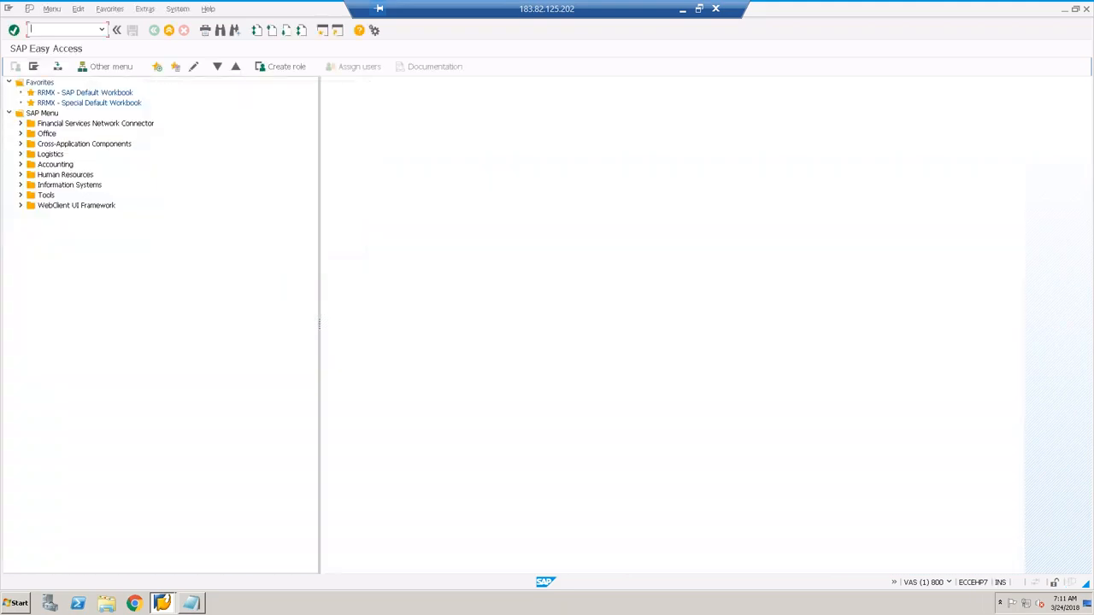
{"action": "key", "text": "Return"}
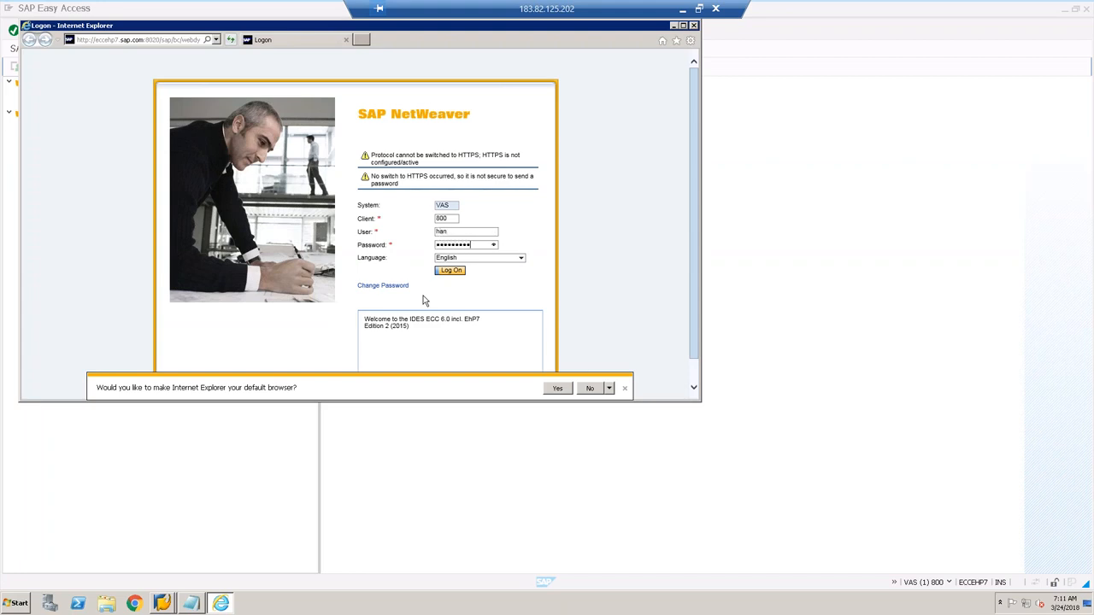
Step: Log on to the LT web dashboard, declining password saving and dismissing the Java add-on prompts
{"action": "key", "text": "Return"}
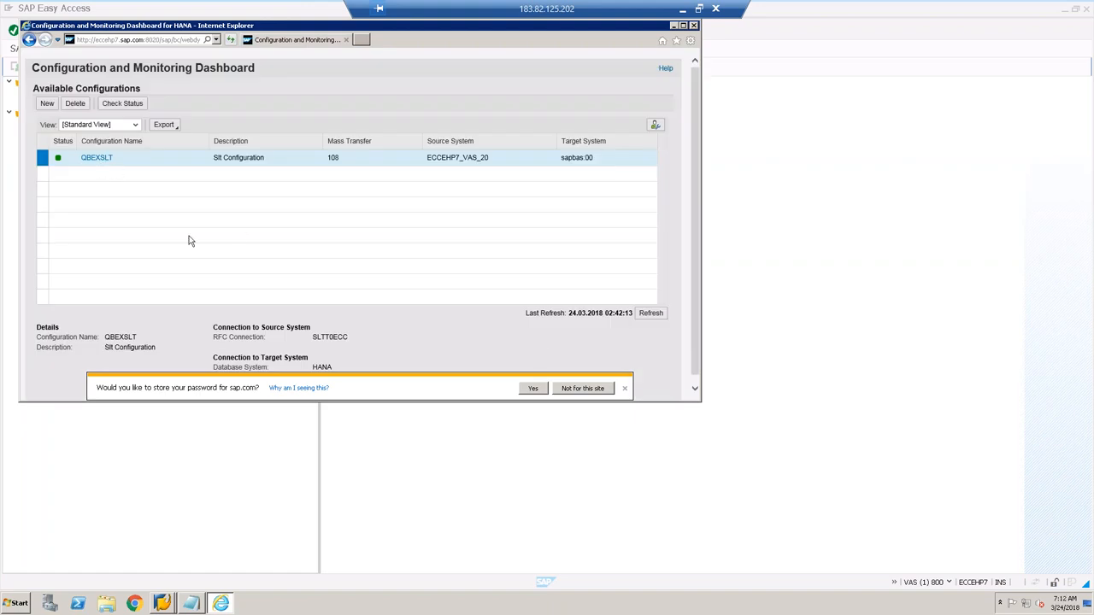
{"action": "left_click", "coordinate": [578, 391]}
{"action": "left_click", "coordinate": [581, 392]}
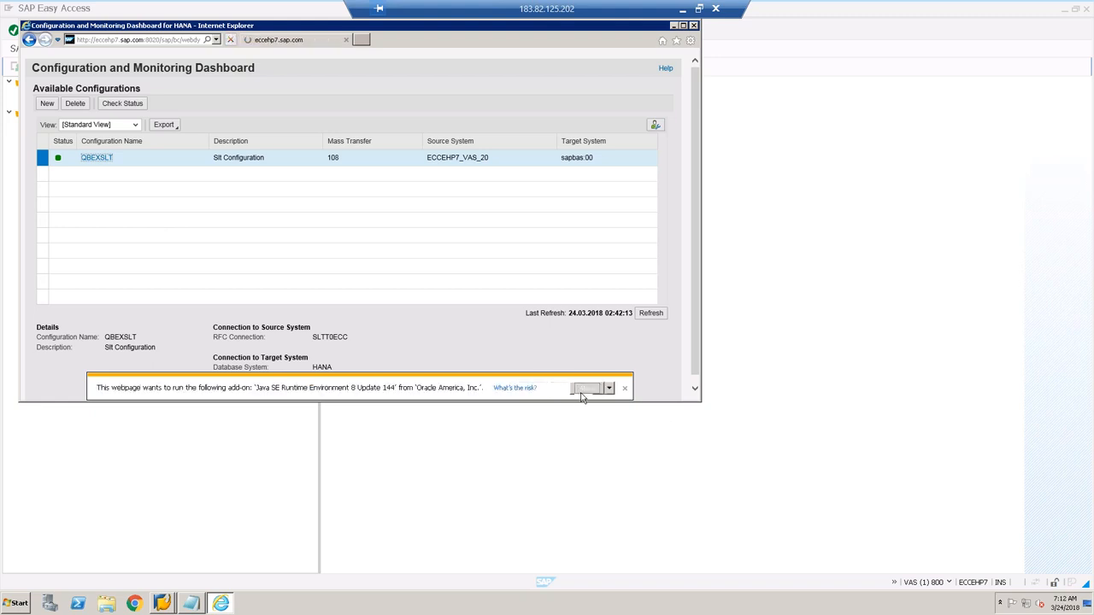
{"action": "left_click", "coordinate": [625, 389]}
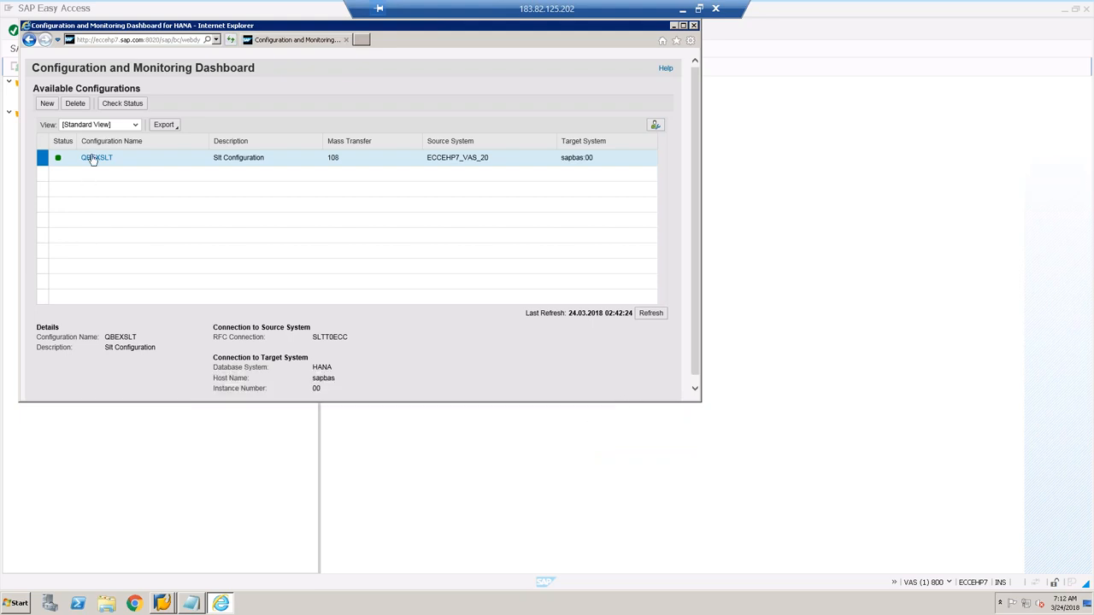
Step: Copy the dashboard URL, close Internet Explorer, and launch Chrome from the taskbar
{"action": "left_click", "coordinate": [145, 40]}
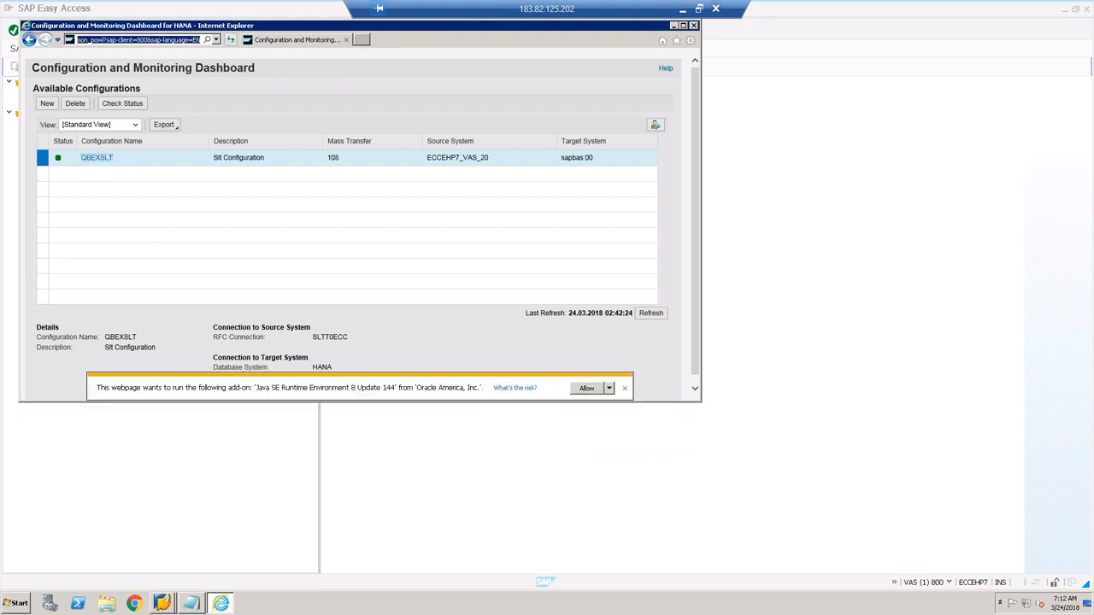
{"action": "left_click", "coordinate": [693, 25]}
{"action": "left_click", "coordinate": [134, 603]}
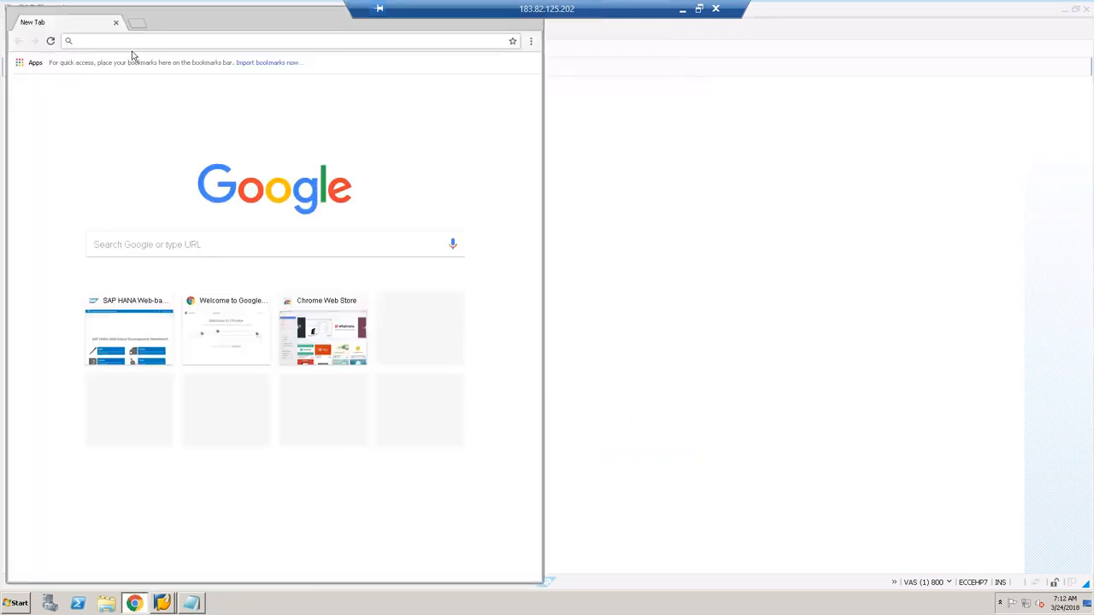
Step: Load the copied dashboard URL in Chrome and log on, continuing past the existing logons check
{"action": "type", "text": "http://eccehp7.sap.com:8020/sap/bc/webdynpro/sap/iuuc_repl_mon_powl?sap-client=800&sap-language=EN"}
{"action": "key", "text": "Return"}
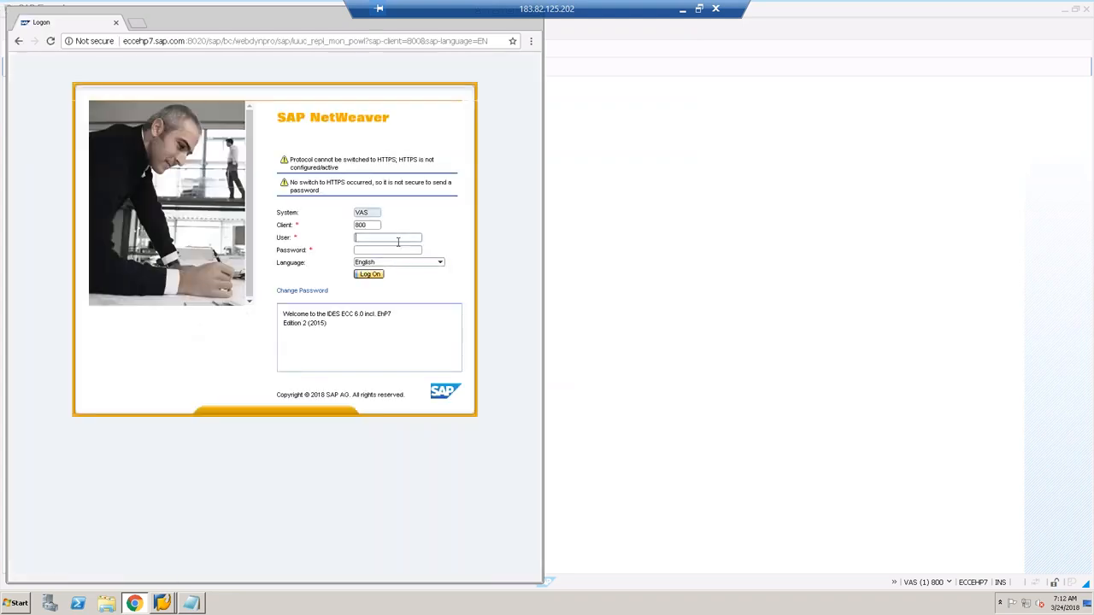
{"action": "left_click", "coordinate": [398, 241]}
{"action": "type", "text": "han"}
{"action": "key", "text": "Tab"}
{"action": "key", "text": "Return"}
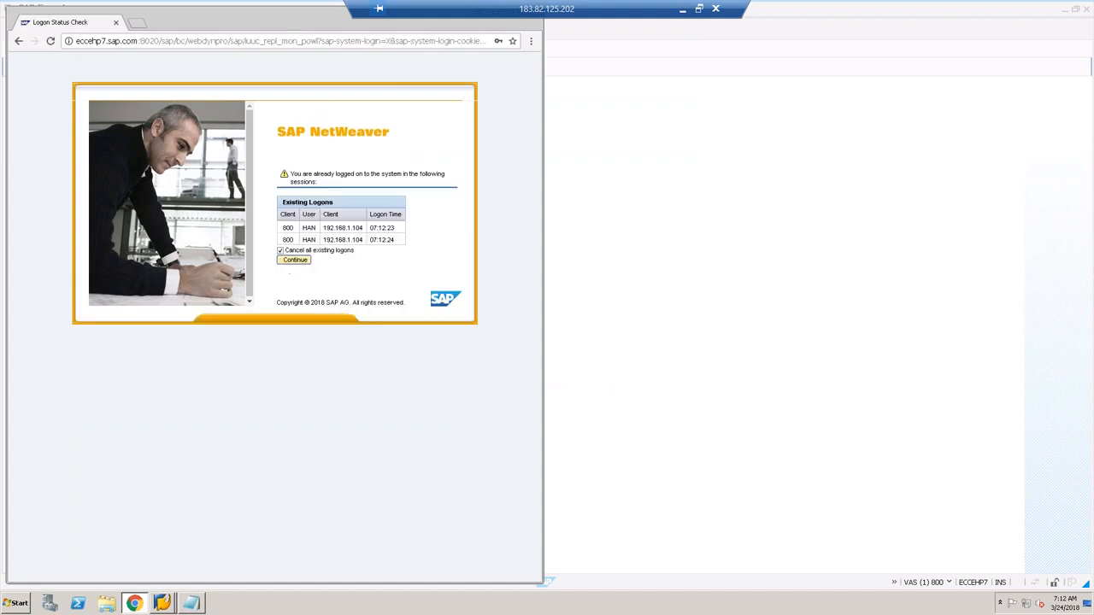
{"action": "left_click", "coordinate": [295, 259]}
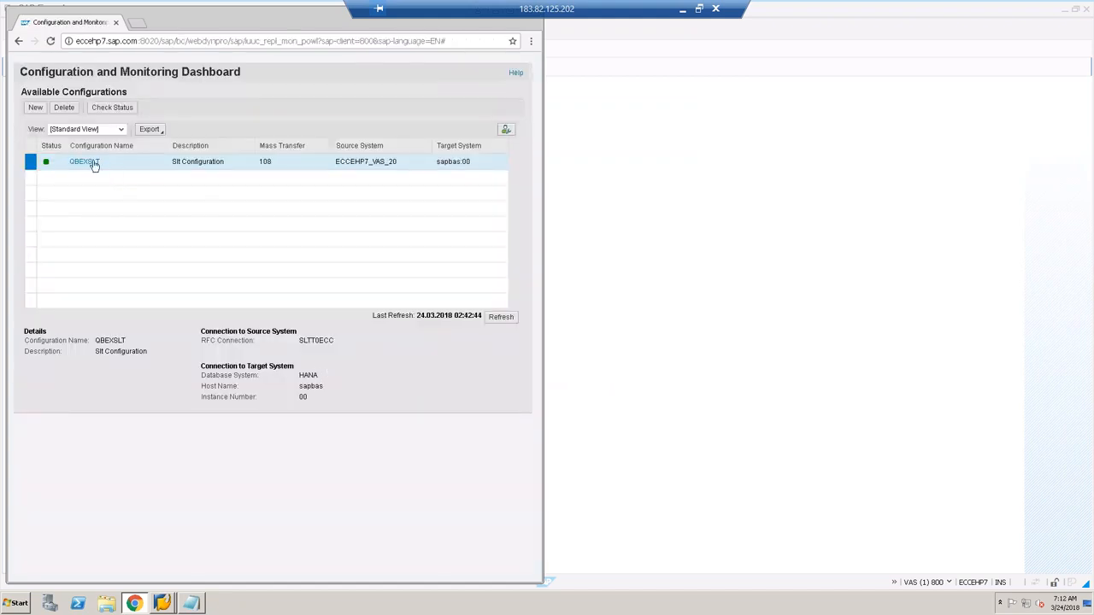
Step: Review QBEXSLT's Settings and Jobs and Connections, noting source ECCEHP7_VAS_20, then close the details
{"action": "left_click", "coordinate": [93, 164]}
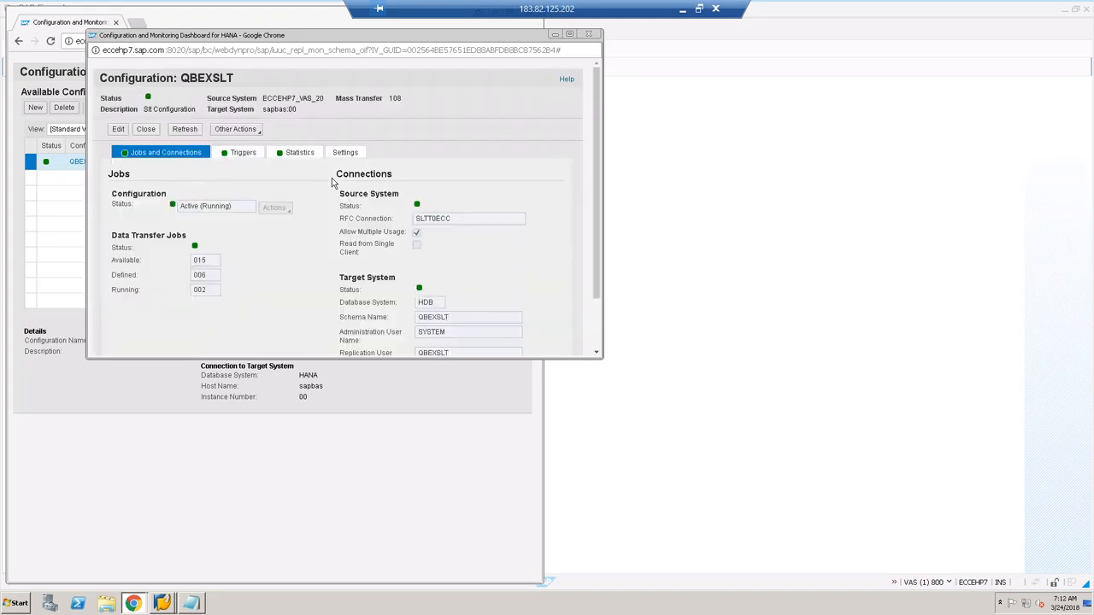
{"action": "left_click", "coordinate": [345, 152]}
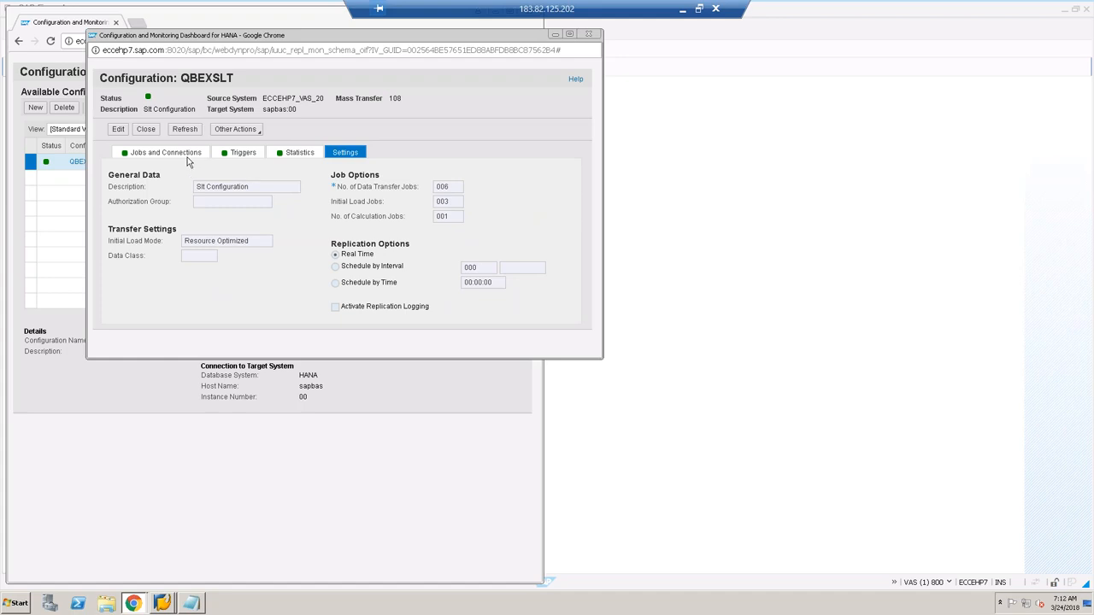
{"action": "left_click", "coordinate": [183, 154]}
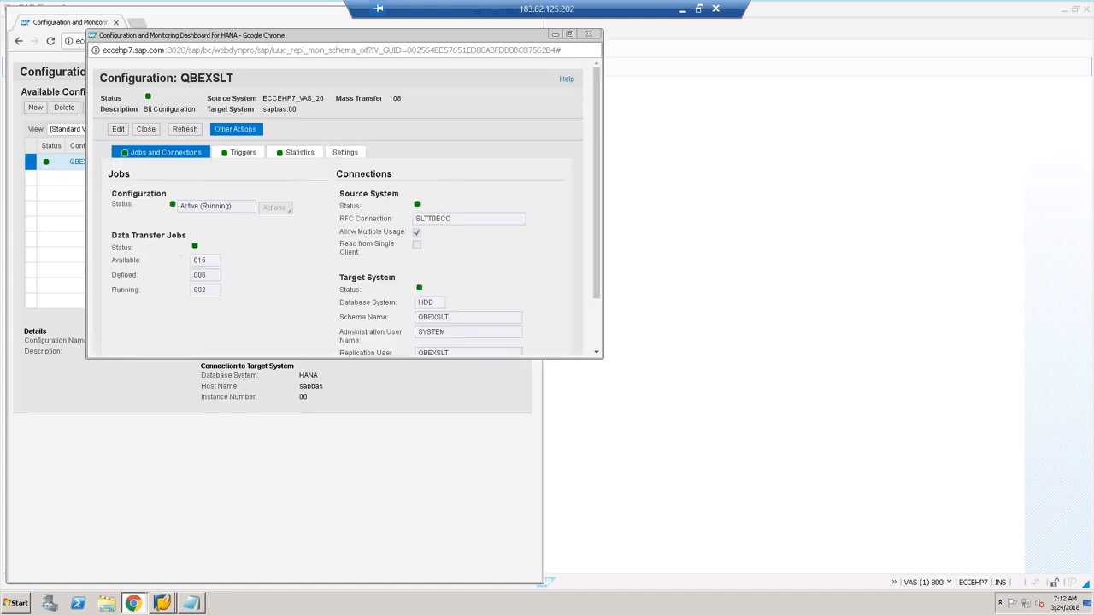
{"action": "left_click_drag", "start_coordinate": [263, 98], "coordinate": [323, 99]}
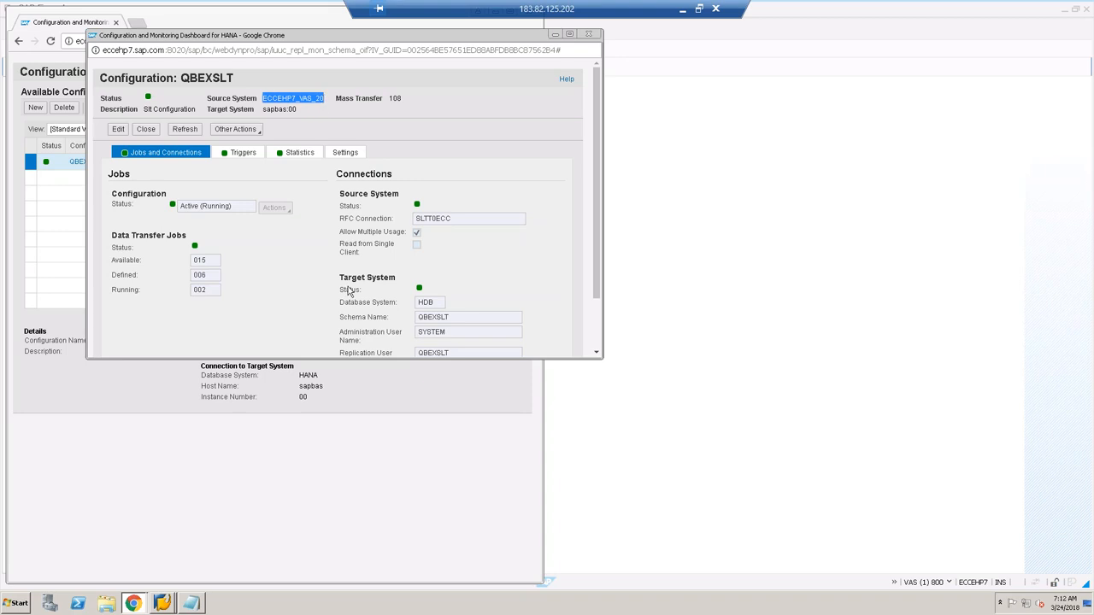
{"action": "left_click", "coordinate": [590, 35]}
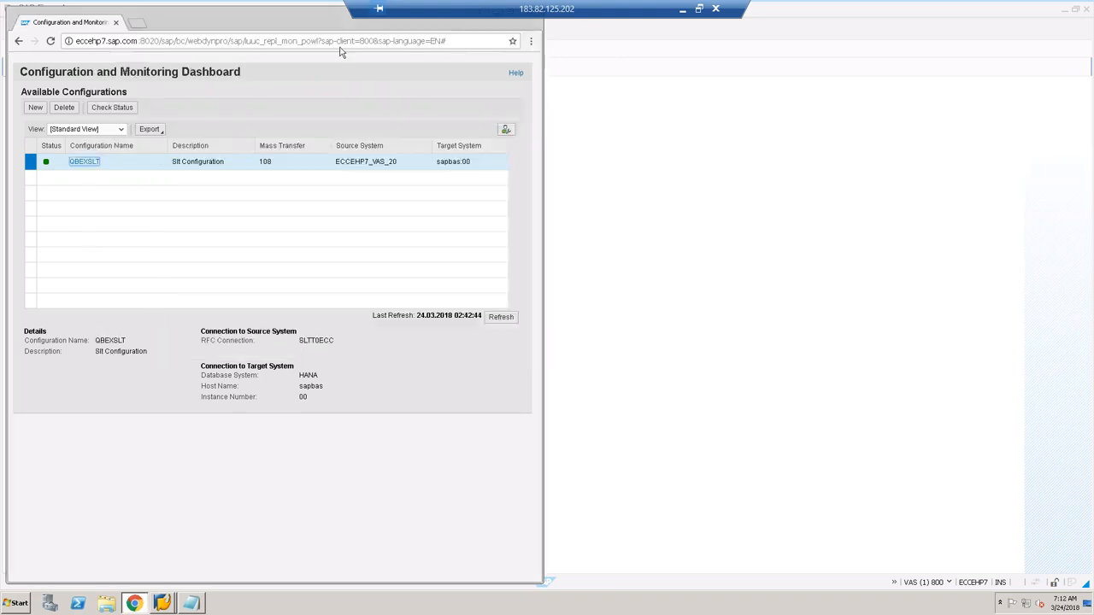
{"action": "left_click_drag", "start_coordinate": [325, 22], "coordinate": [330, 53]}
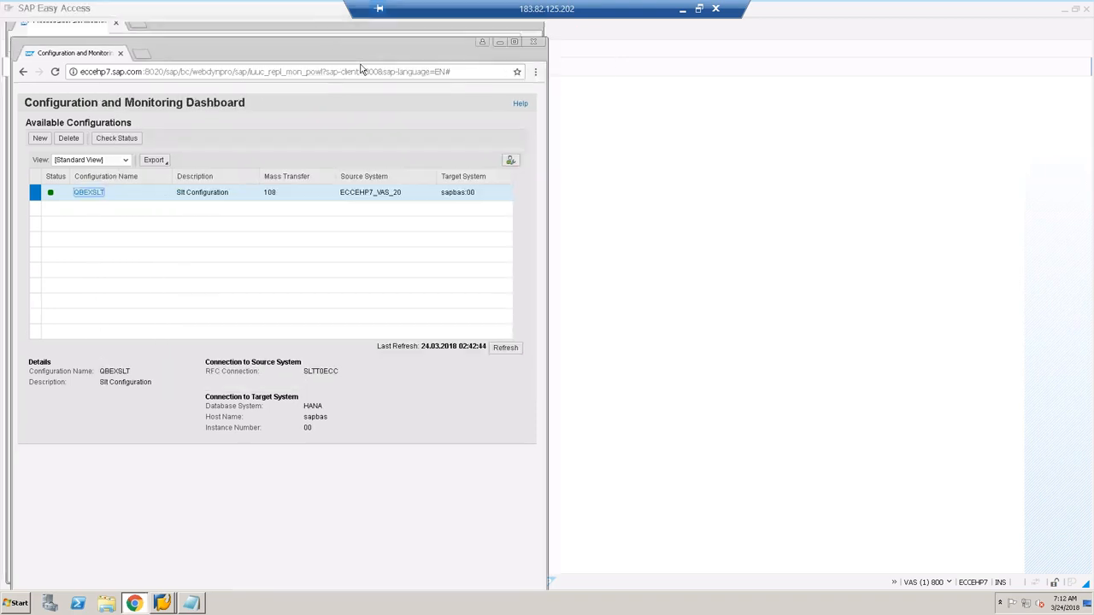
Step: Close the dashboard, log off the SAP system, and back out of the ECCONMSSQL logon screen
{"action": "left_click", "coordinate": [534, 41]}
{"action": "left_click", "coordinate": [169, 31]}
{"action": "left_click", "coordinate": [115, 205]}
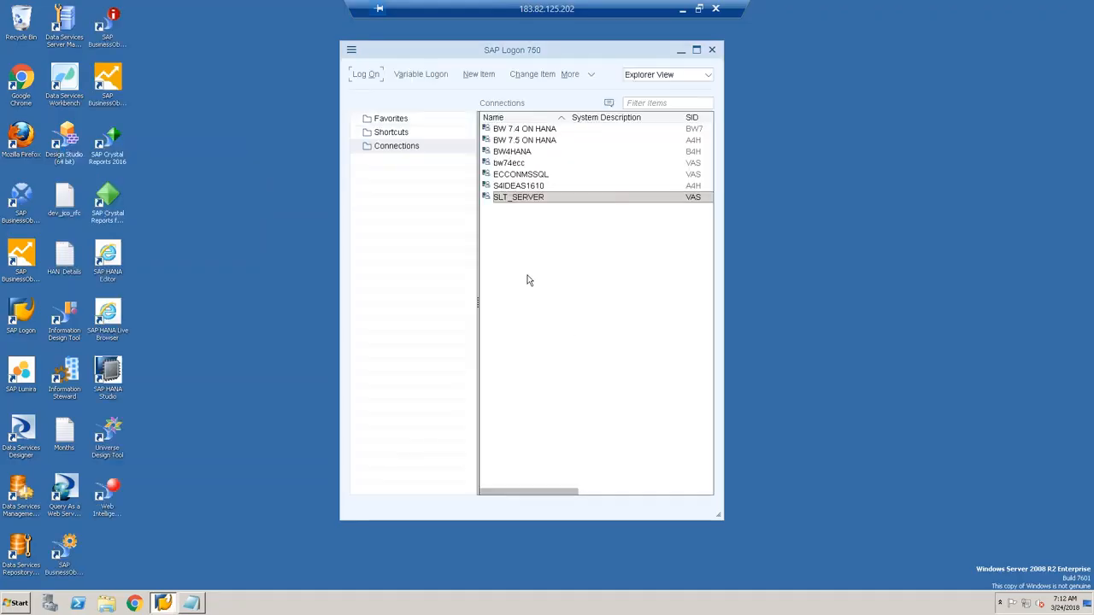
{"action": "left_click", "coordinate": [535, 175]}
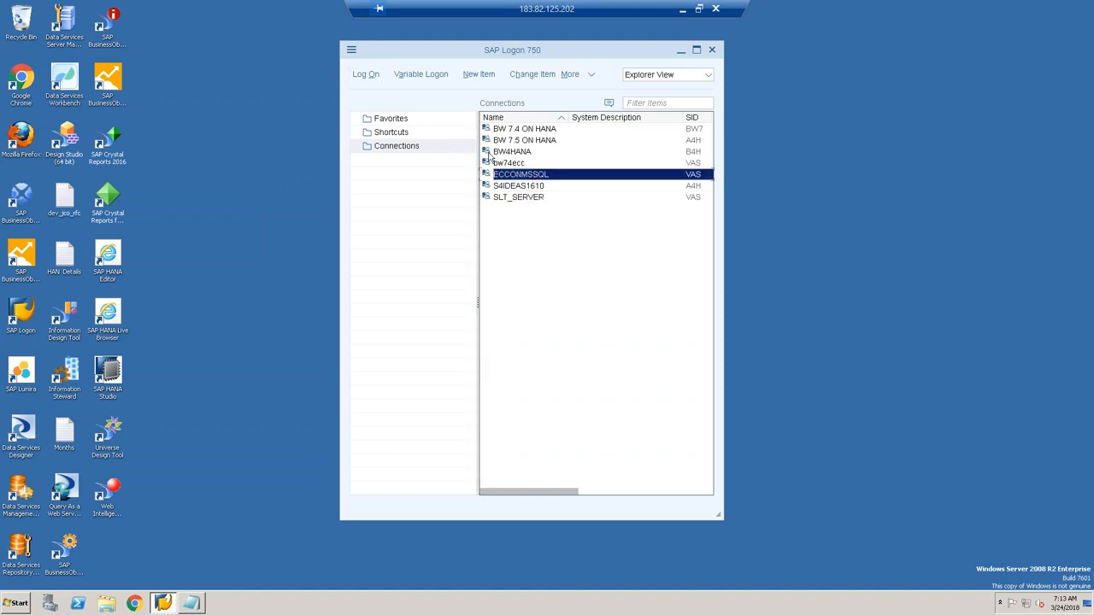
{"action": "left_click", "coordinate": [365, 75]}
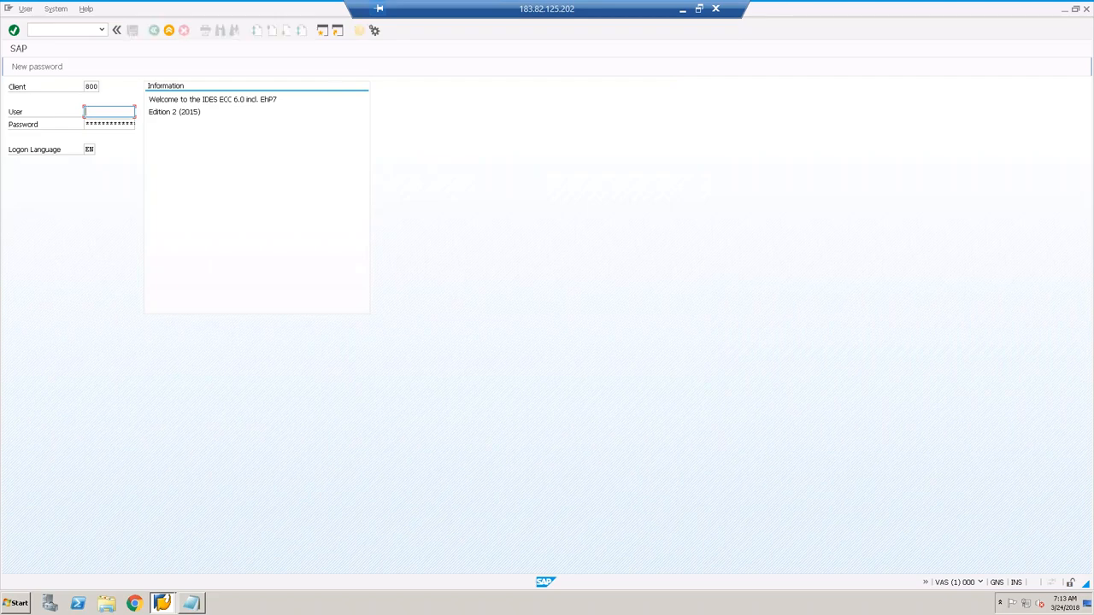
{"action": "left_click", "coordinate": [168, 33]}
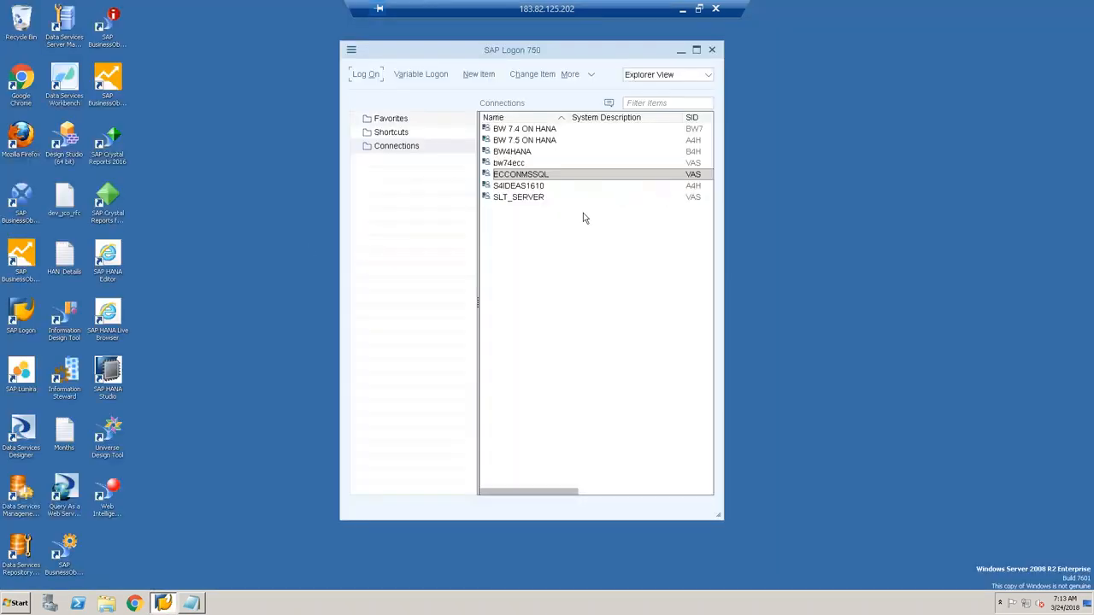
Step: Select SLT_SERVER, minimize SAP Logon, and relaunch SAP Logon from the Start menu
{"action": "left_click", "coordinate": [528, 199]}
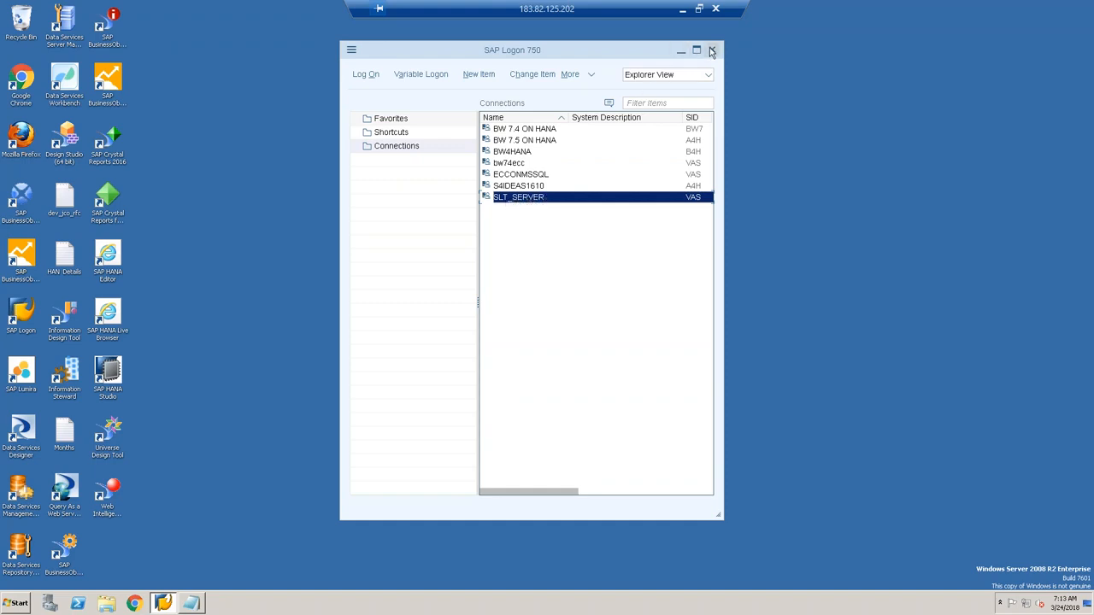
{"action": "left_click", "coordinate": [682, 50]}
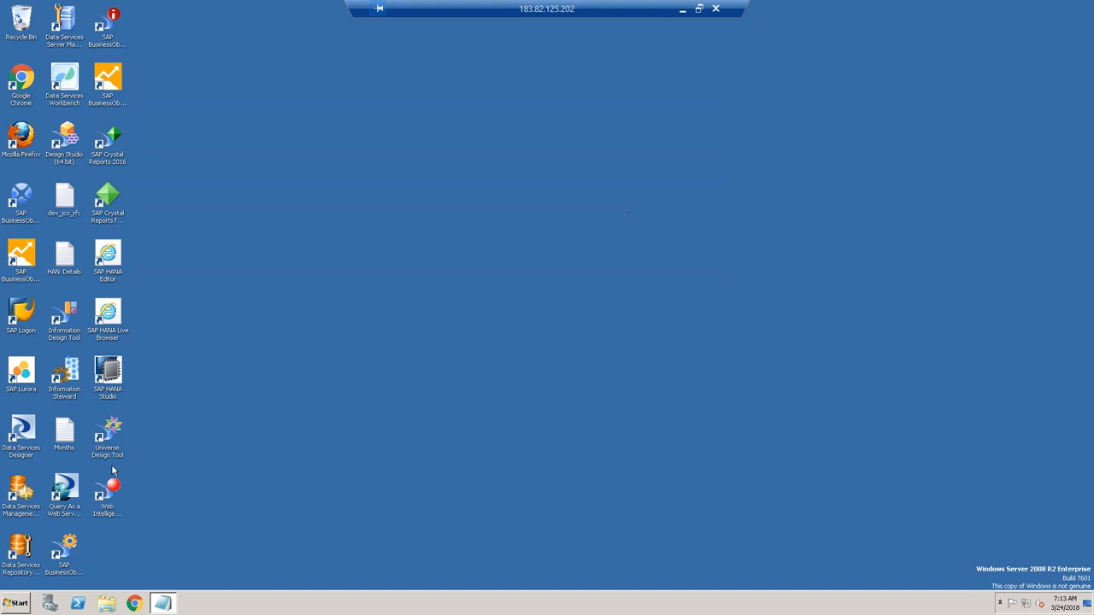
{"action": "left_click", "coordinate": [19, 604]}
{"action": "left_click", "coordinate": [39, 342]}
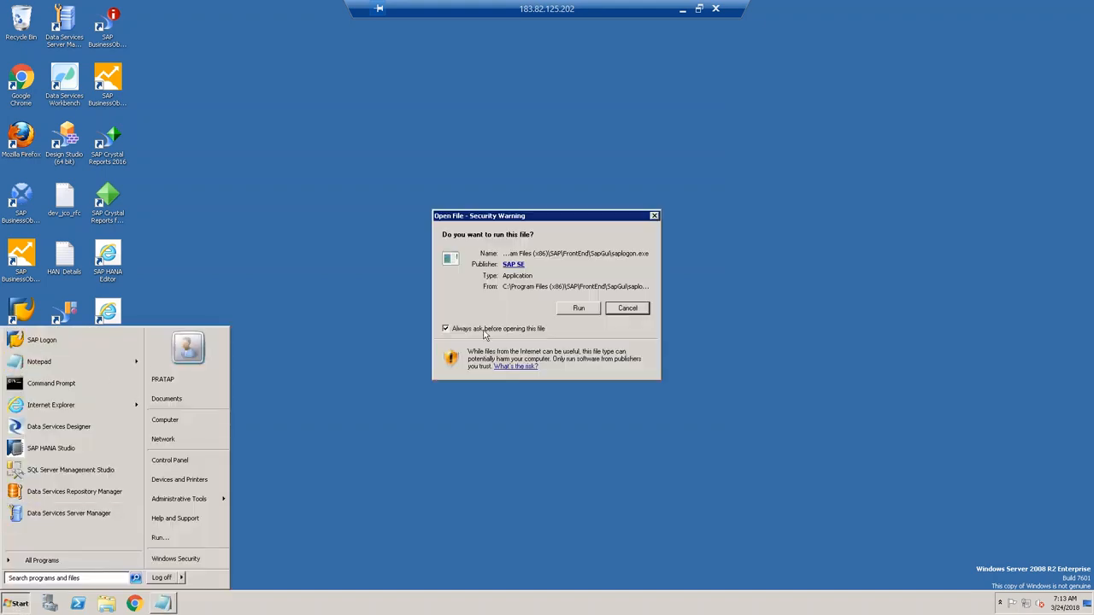
{"action": "left_click", "coordinate": [574, 310]}
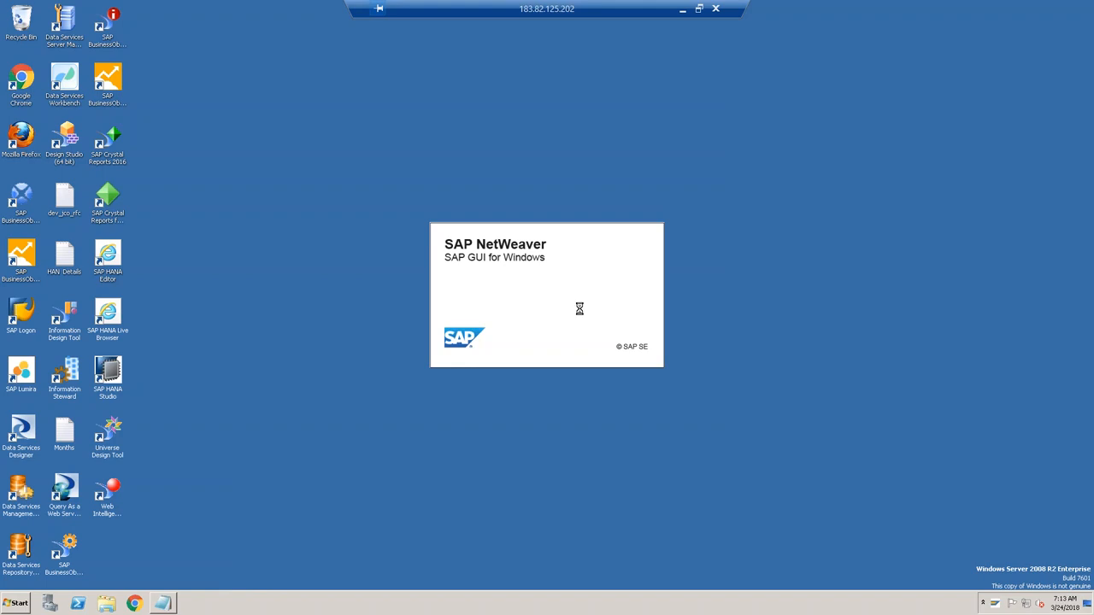
Step: Check SLT_SERVER's properties: server ECCEHP7, instance 20, system ID VAS, then cancel
{"action": "right_click", "coordinate": [537, 198]}
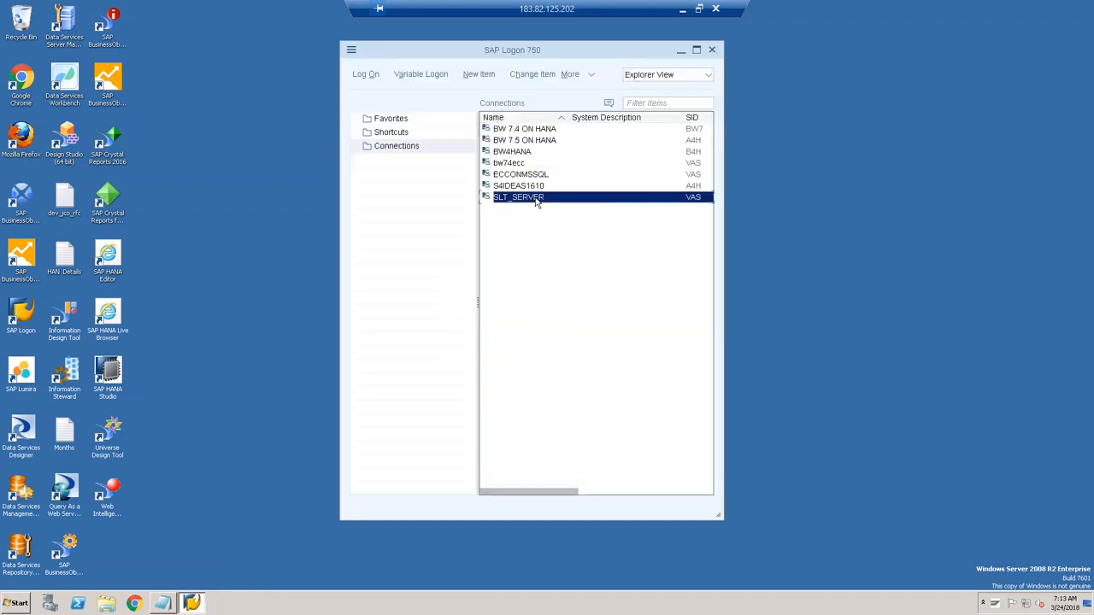
{"action": "left_click", "coordinate": [568, 285]}
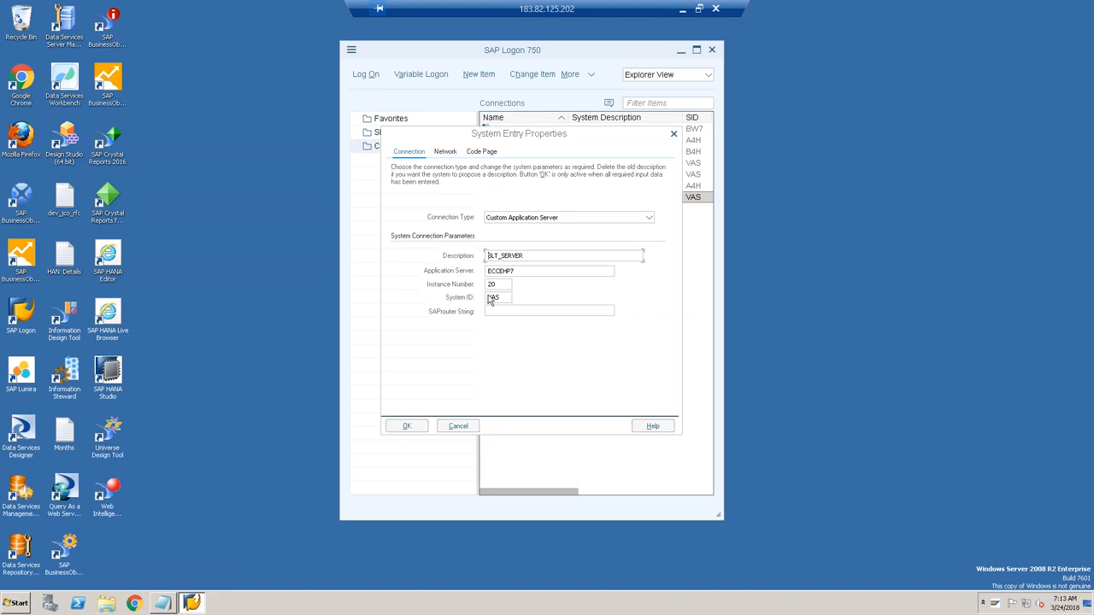
{"action": "double_click", "coordinate": [521, 271]}
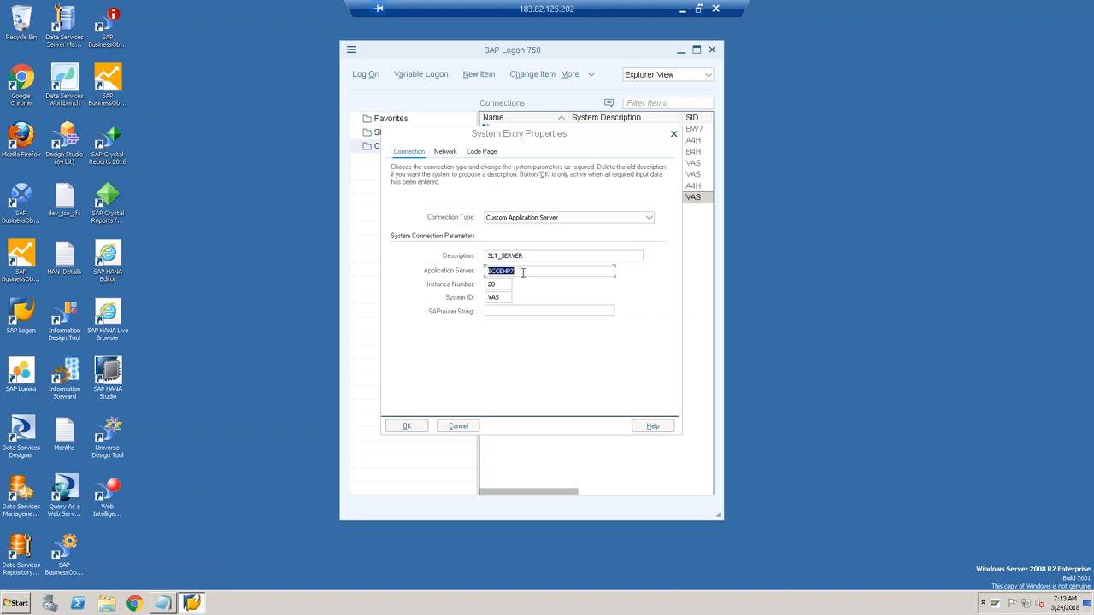
{"action": "left_click", "coordinate": [505, 284]}
{"action": "double_click", "coordinate": [505, 298]}
{"action": "left_click", "coordinate": [473, 427]}
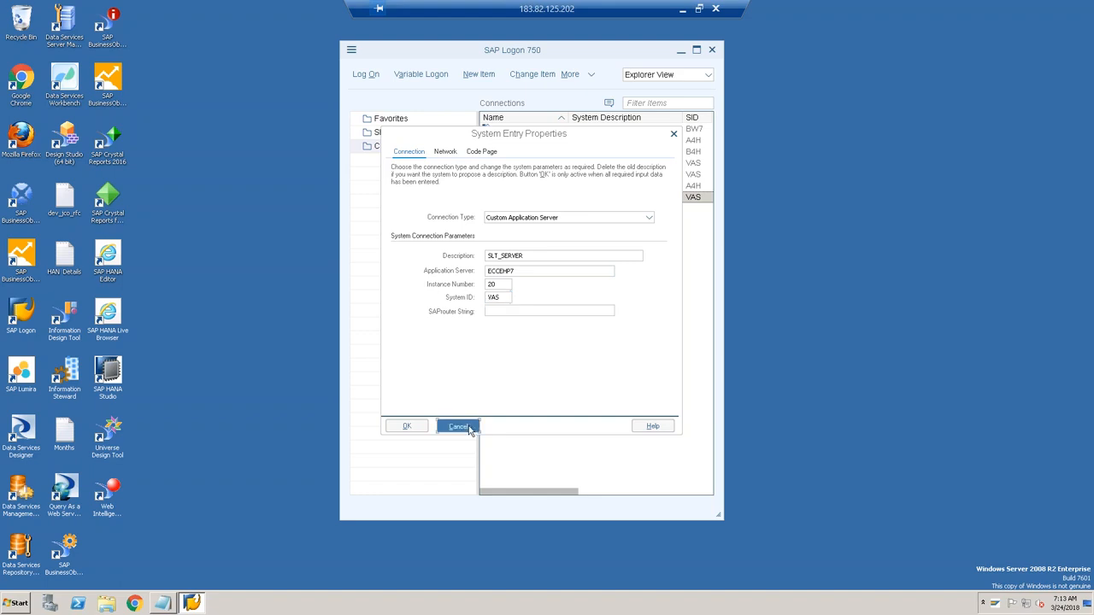
Step: Look up SLT_SERVER host ECEHP7 and instance 20 in the HAN Details notes, then minimize Notepad
{"action": "left_click", "coordinate": [163, 604]}
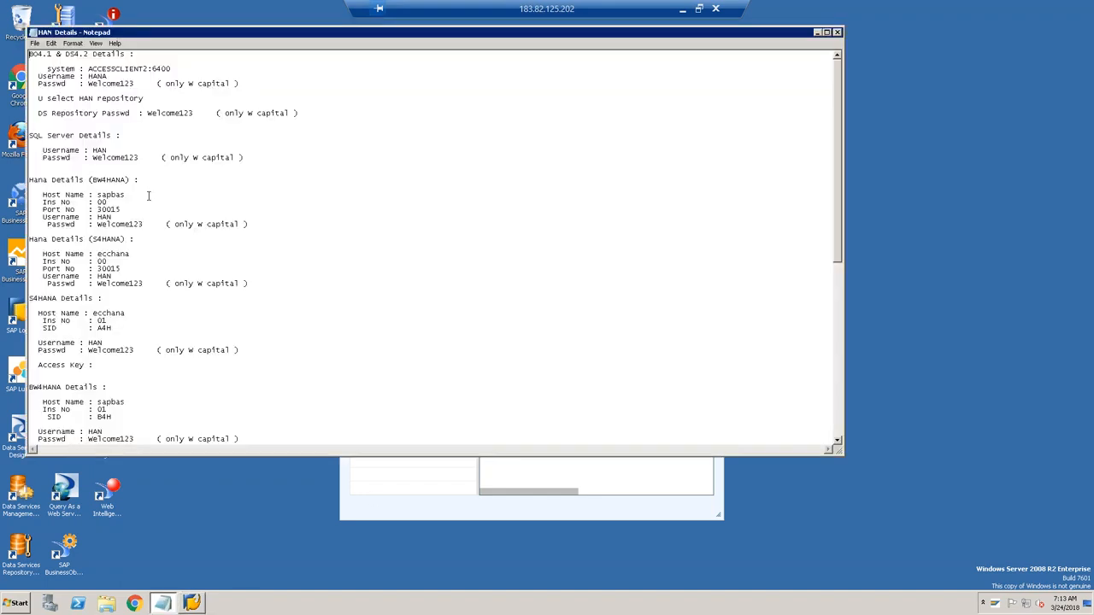
{"action": "scroll", "coordinate": [101, 196], "scroll_direction": "down", "scroll_amount": 3}
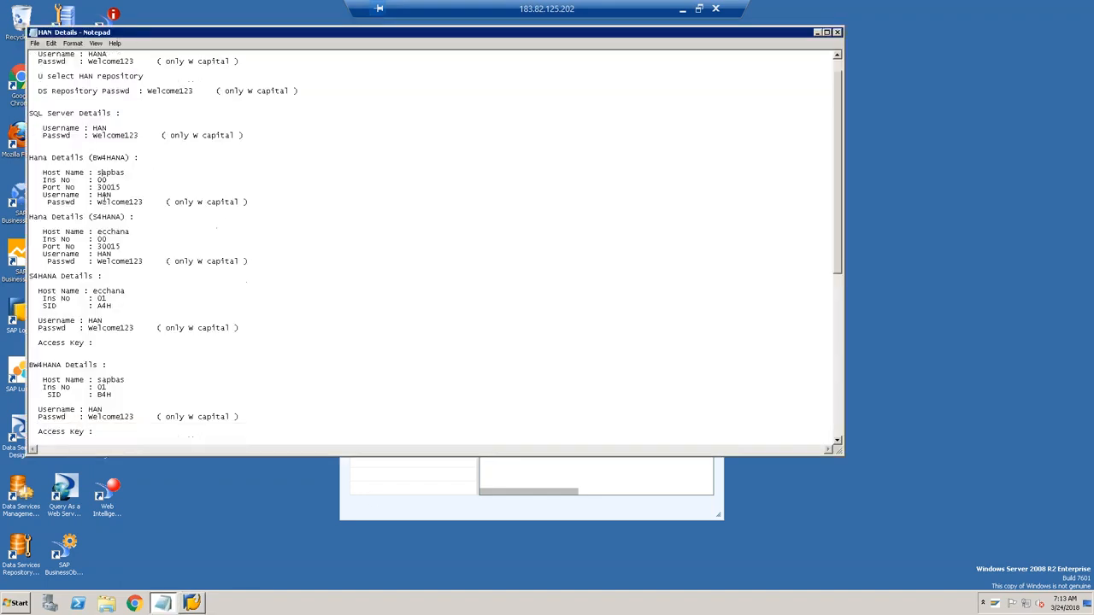
{"action": "scroll", "coordinate": [101, 195], "scroll_direction": "down", "scroll_amount": 9}
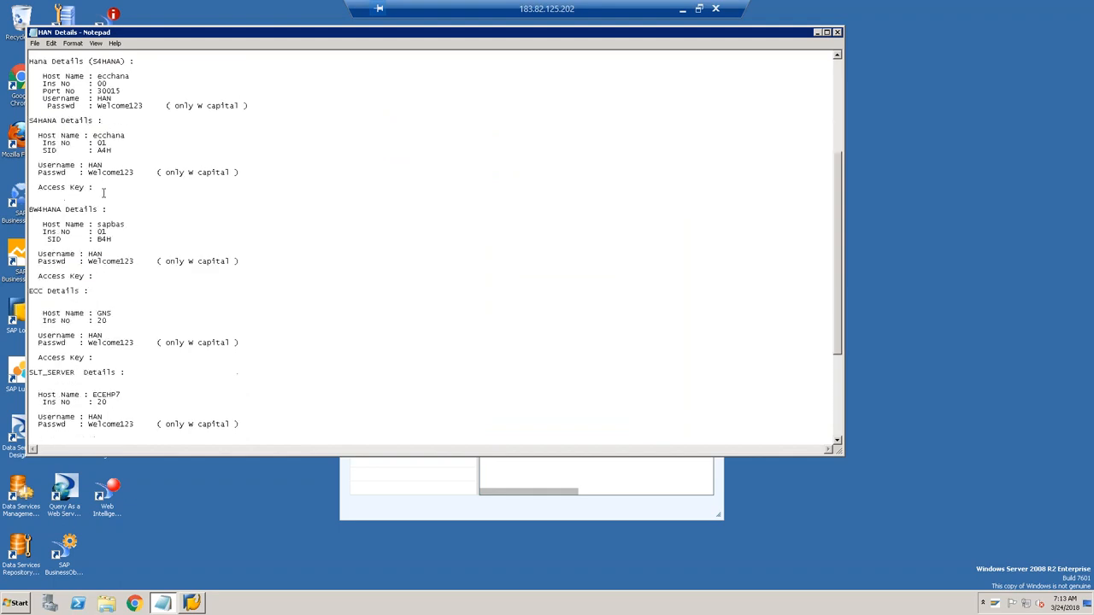
{"action": "scroll", "coordinate": [103, 193], "scroll_direction": "down", "scroll_amount": 3}
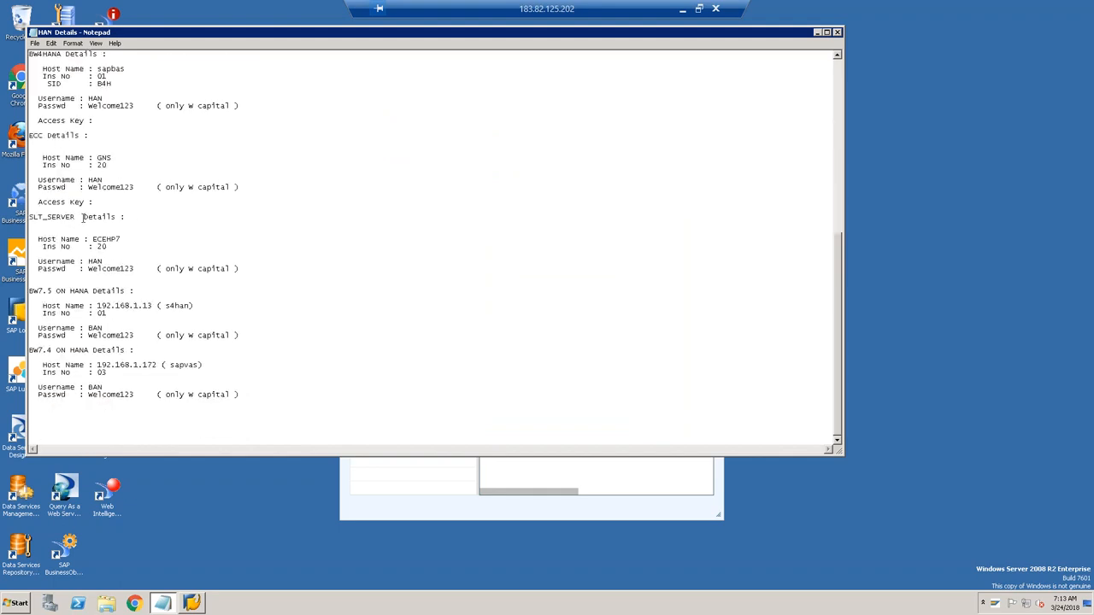
{"action": "left_click_drag", "start_coordinate": [92, 239], "coordinate": [114, 238]}
{"action": "left_click", "coordinate": [98, 245]}
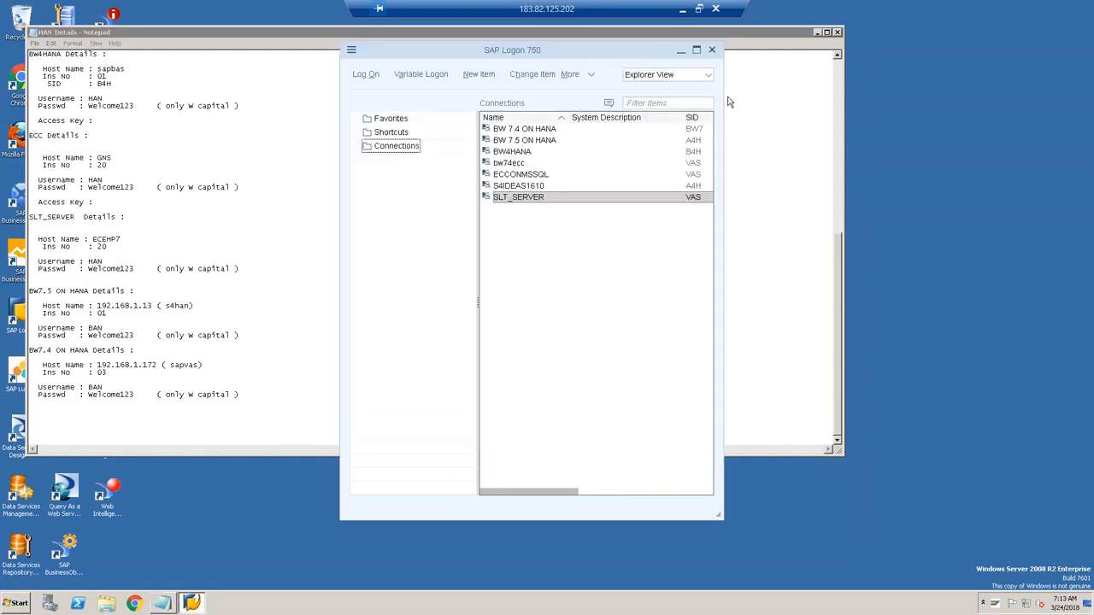
{"action": "left_click", "coordinate": [818, 33]}
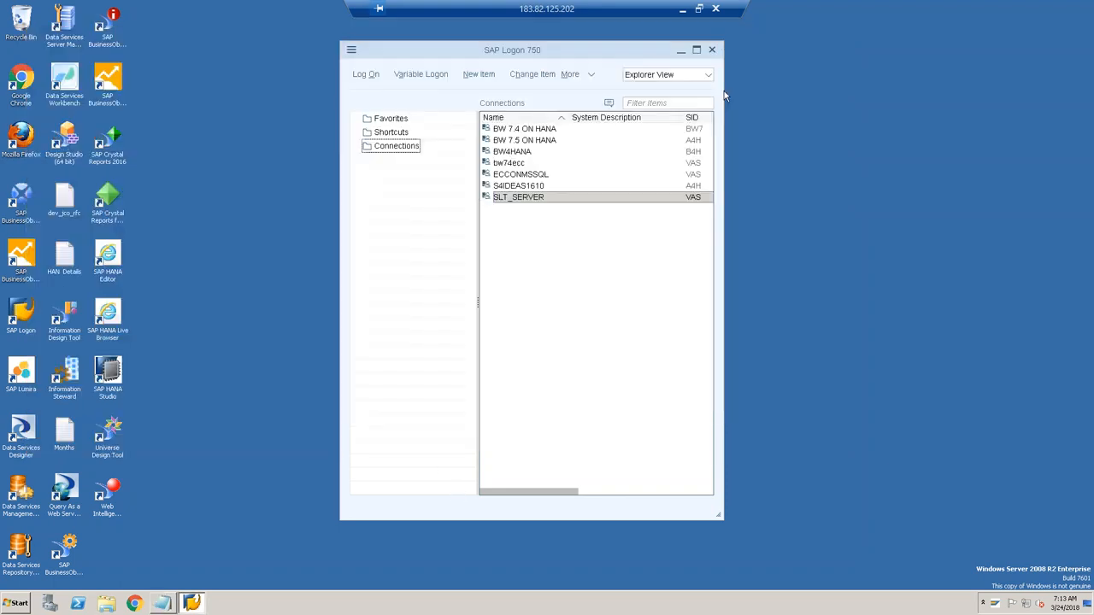
Step: Log on to SLT_SERVER with user name and password
{"action": "left_click", "coordinate": [539, 199]}
{"action": "left_click", "coordinate": [370, 77]}
{"action": "type", "text": "hvan"}
{"action": "key", "text": "Tab"}
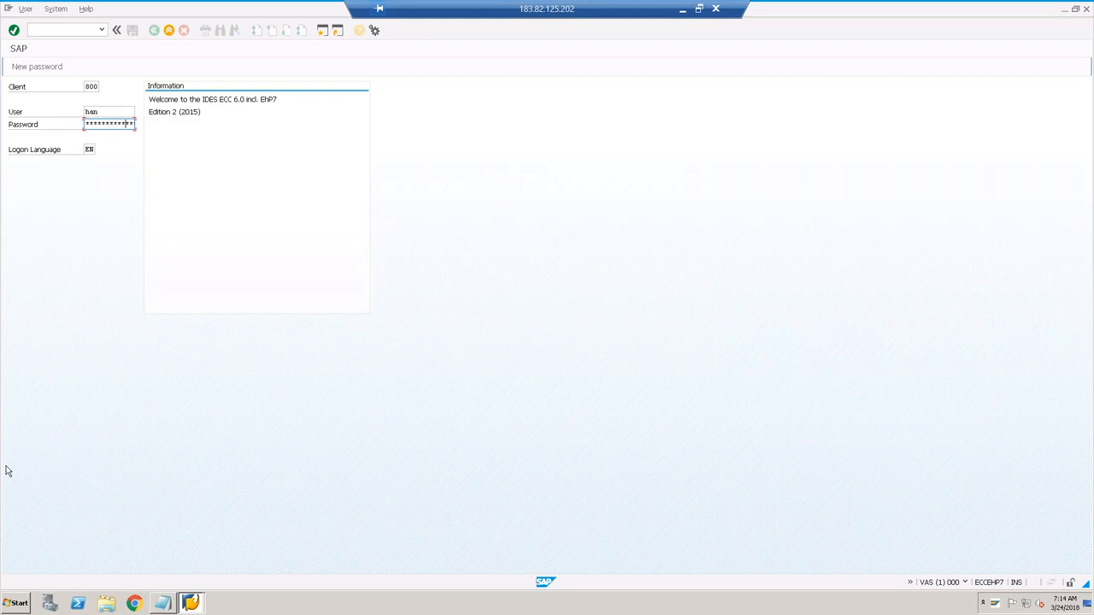
{"action": "key", "text": "Return"}
{"action": "key", "text": "Return"}
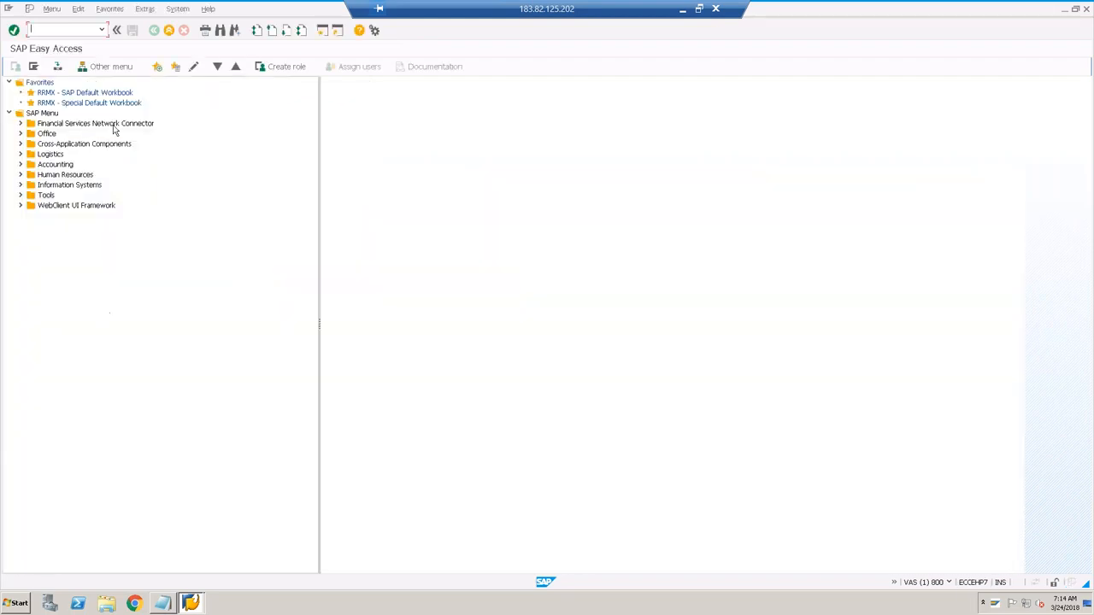
Step: Open System > Status installed software components and sort the Component column ascending
{"action": "left_click", "coordinate": [181, 8]}
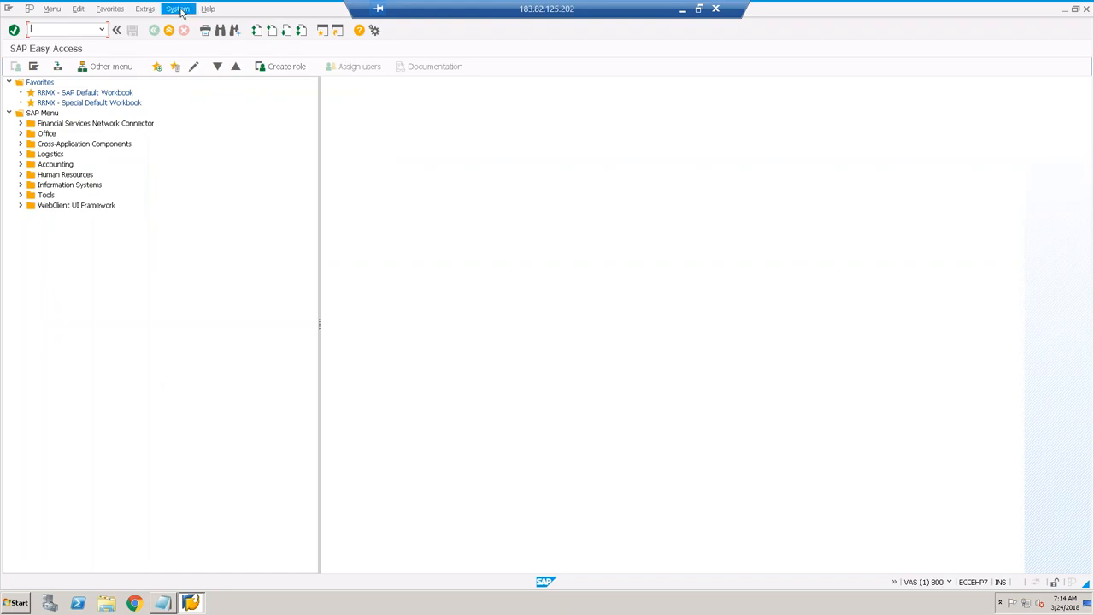
{"action": "left_click", "coordinate": [202, 162]}
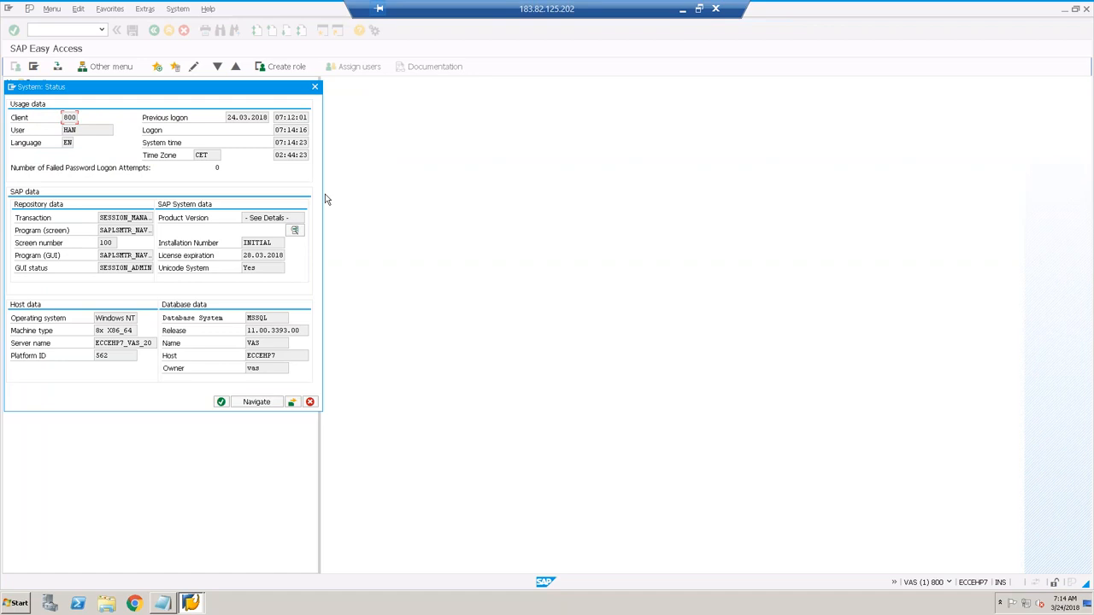
{"action": "left_click", "coordinate": [294, 230]}
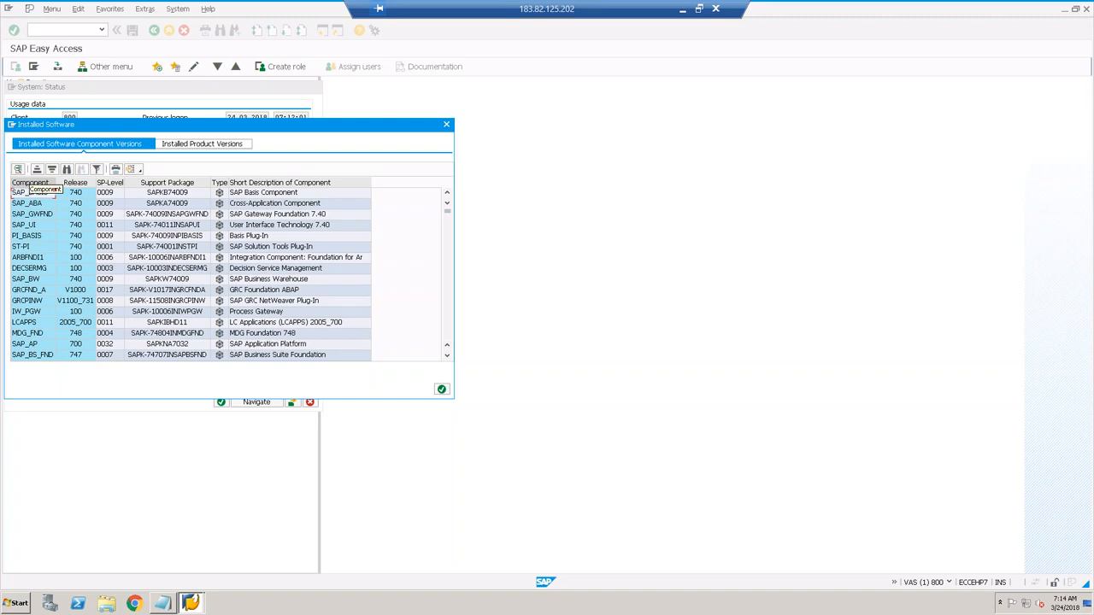
{"action": "left_click", "coordinate": [32, 185]}
{"action": "left_click", "coordinate": [37, 169]}
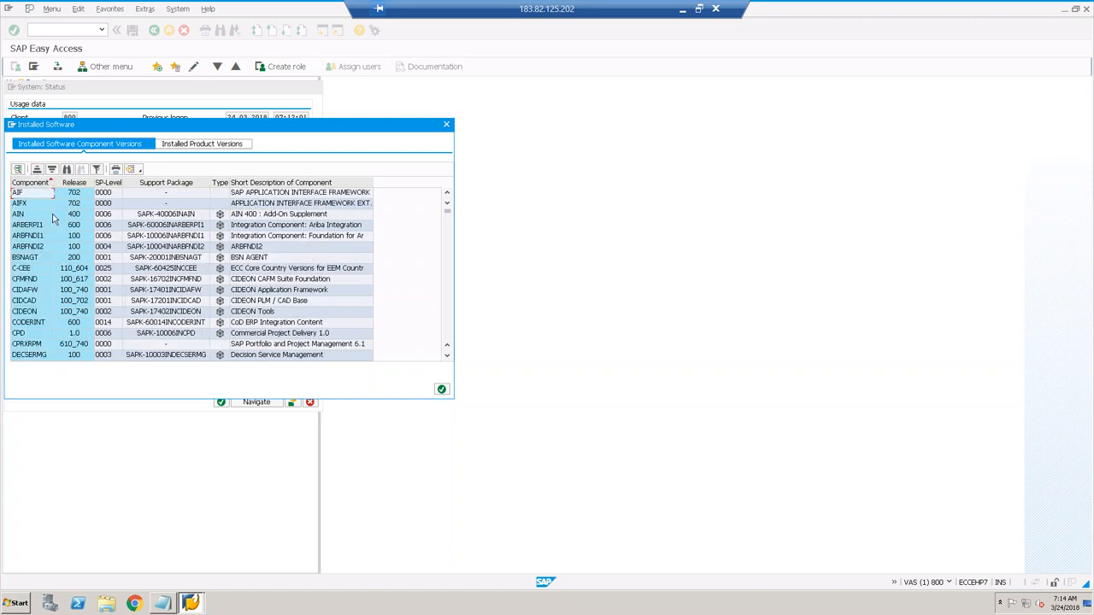
{"action": "left_click_drag", "start_coordinate": [53, 182], "coordinate": [66, 183]}
Step: Inspect the C-CEE, DMIS, DMIS_CNT and EA-FIN rows, widening Release to see full versions and SP-Level
{"action": "left_click", "coordinate": [46, 270]}
{"action": "scroll", "coordinate": [47, 274], "scroll_direction": "down", "scroll_amount": 1}
{"action": "scroll", "coordinate": [46, 273], "scroll_direction": "down", "scroll_amount": 2}
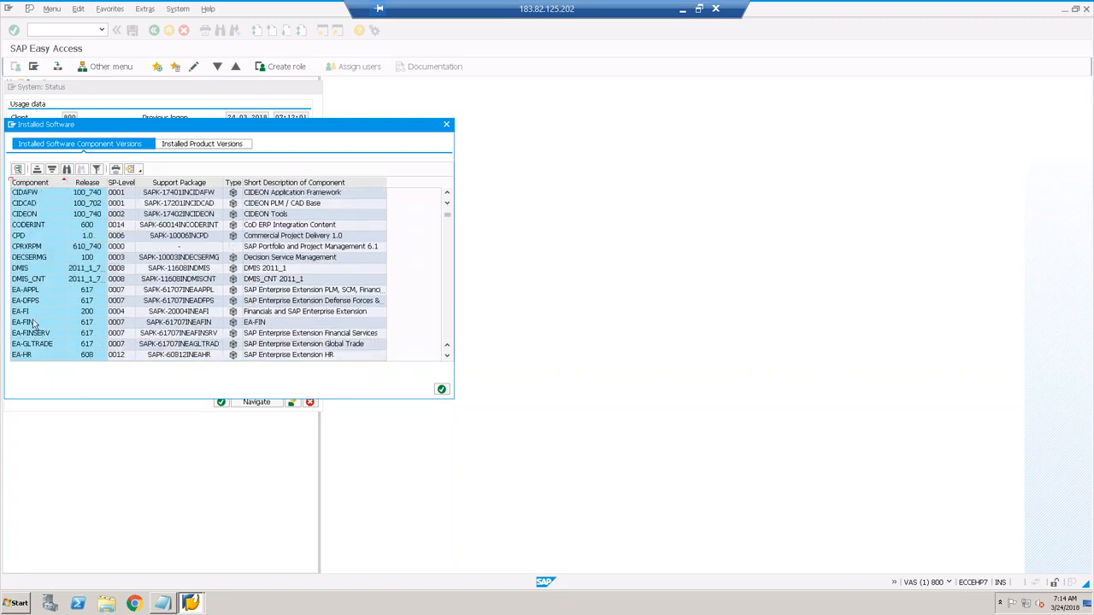
{"action": "left_click", "coordinate": [32, 269]}
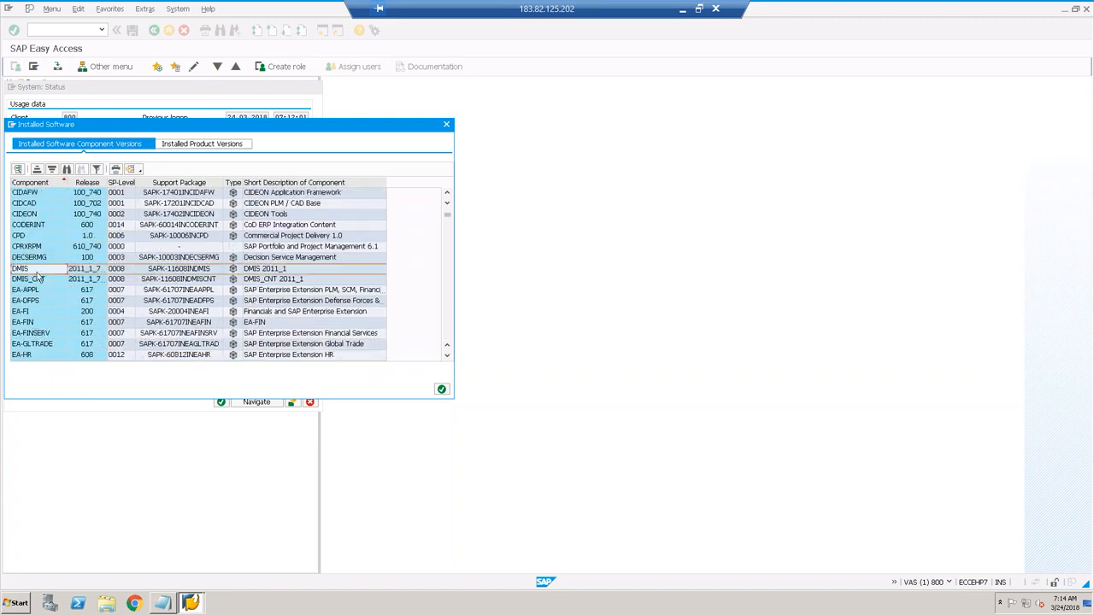
{"action": "left_click", "coordinate": [25, 277]}
{"action": "left_click", "coordinate": [26, 270]}
{"action": "left_click", "coordinate": [29, 279]}
{"action": "left_click", "coordinate": [26, 269]}
{"action": "left_click", "coordinate": [35, 279]}
{"action": "left_click_drag", "start_coordinate": [107, 194], "coordinate": [114, 197]}
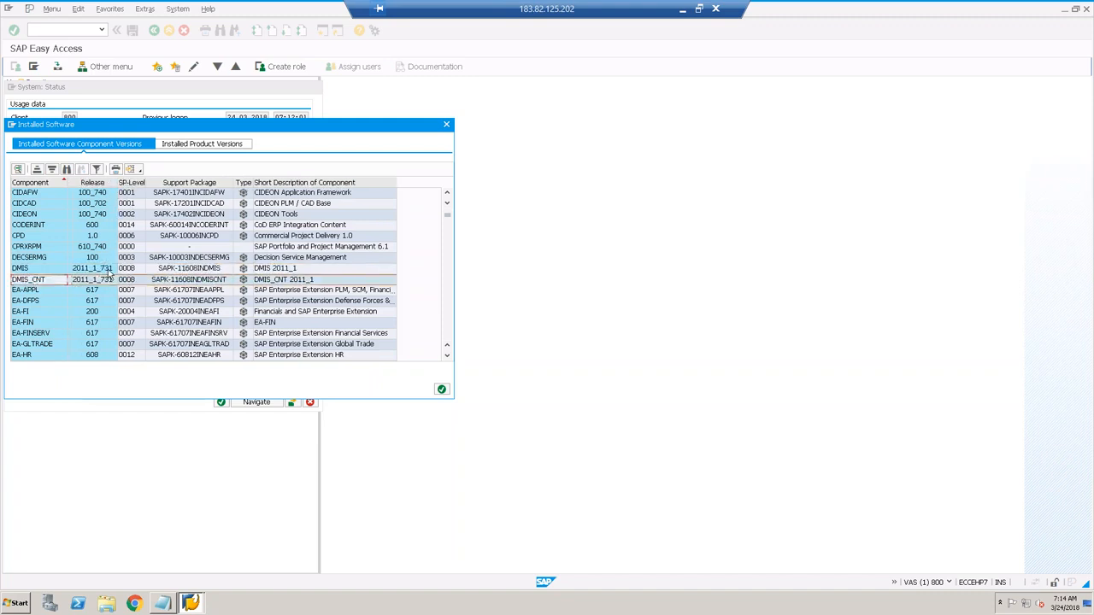
{"action": "left_click", "coordinate": [130, 270]}
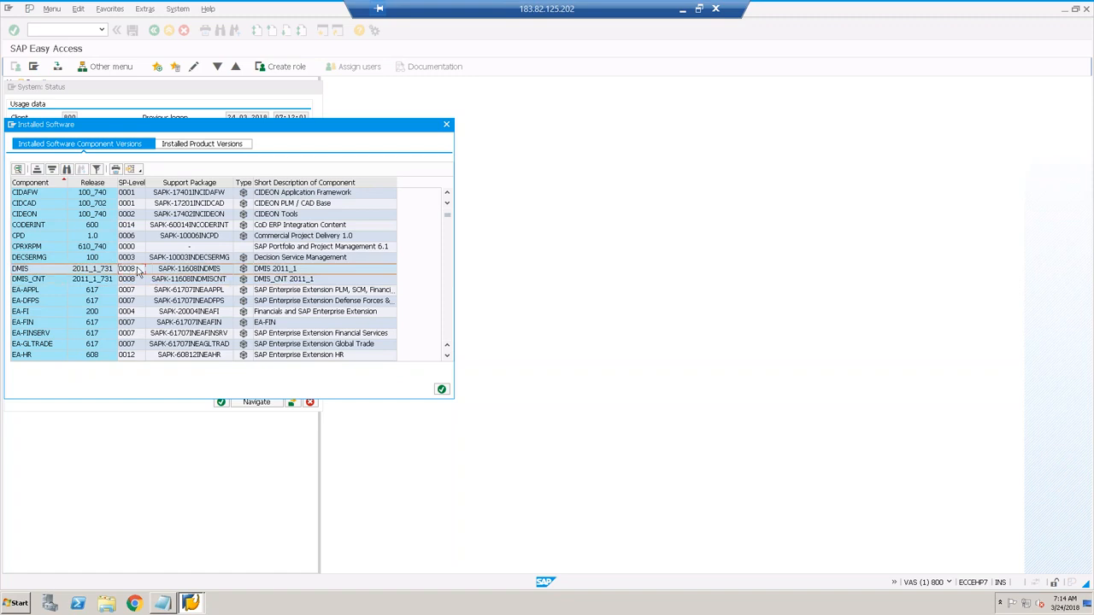
{"action": "left_click", "coordinate": [35, 326]}
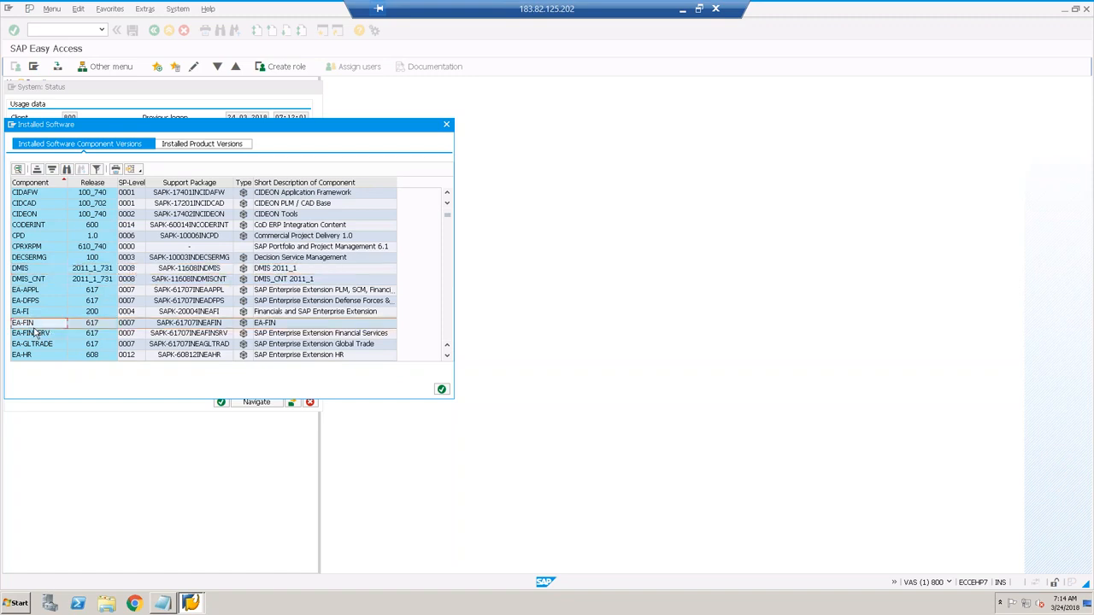
{"action": "left_click", "coordinate": [28, 270]}
{"action": "left_click", "coordinate": [33, 280]}
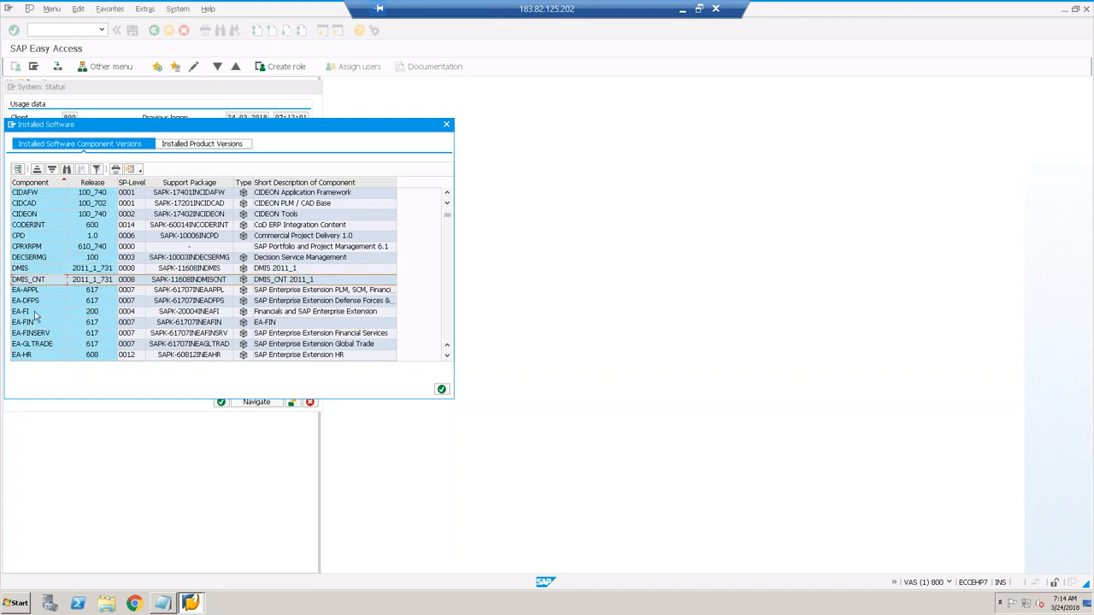
Step: Browse the components down to SAP_ABA, then switch to Installed Product Versions
{"action": "scroll", "coordinate": [38, 321], "scroll_direction": "down", "scroll_amount": 2}
{"action": "scroll", "coordinate": [37, 322], "scroll_direction": "down", "scroll_amount": 10}
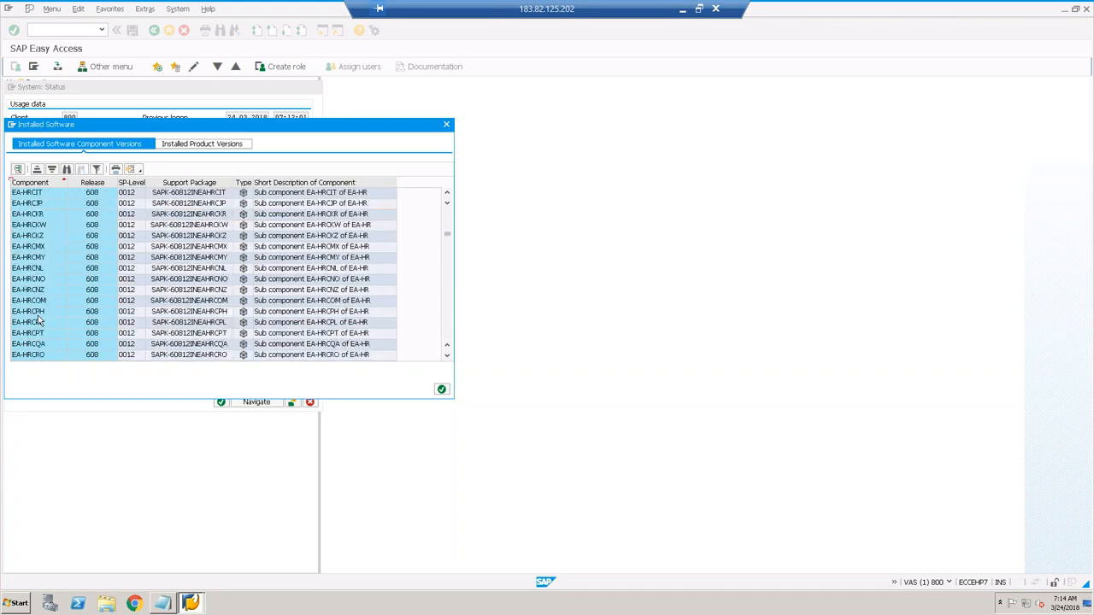
{"action": "scroll", "coordinate": [38, 322], "scroll_direction": "down", "scroll_amount": 15}
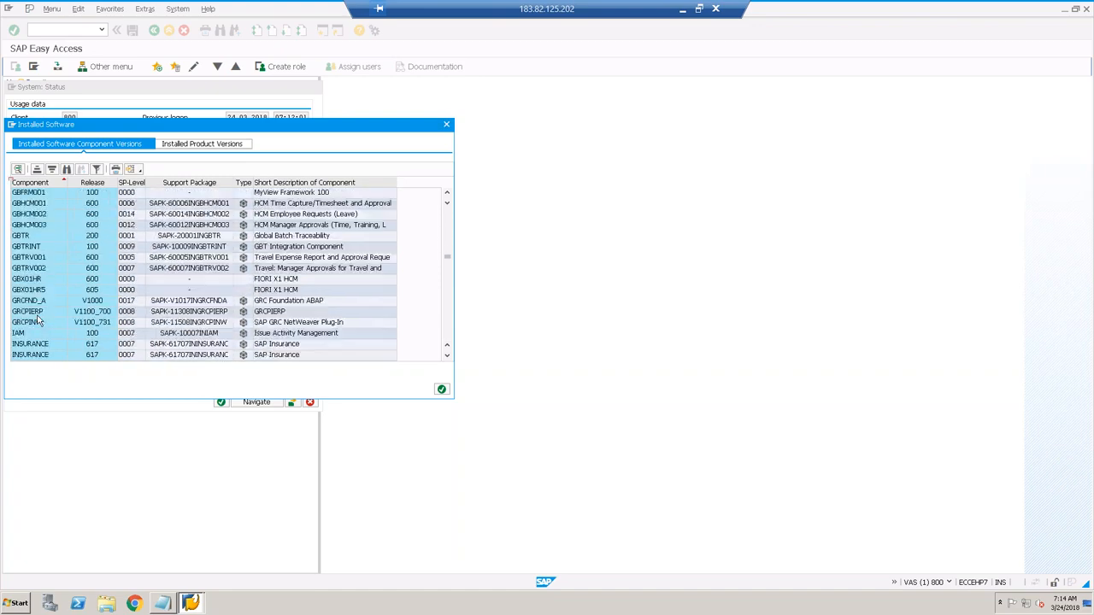
{"action": "scroll", "coordinate": [38, 322], "scroll_direction": "down", "scroll_amount": 15}
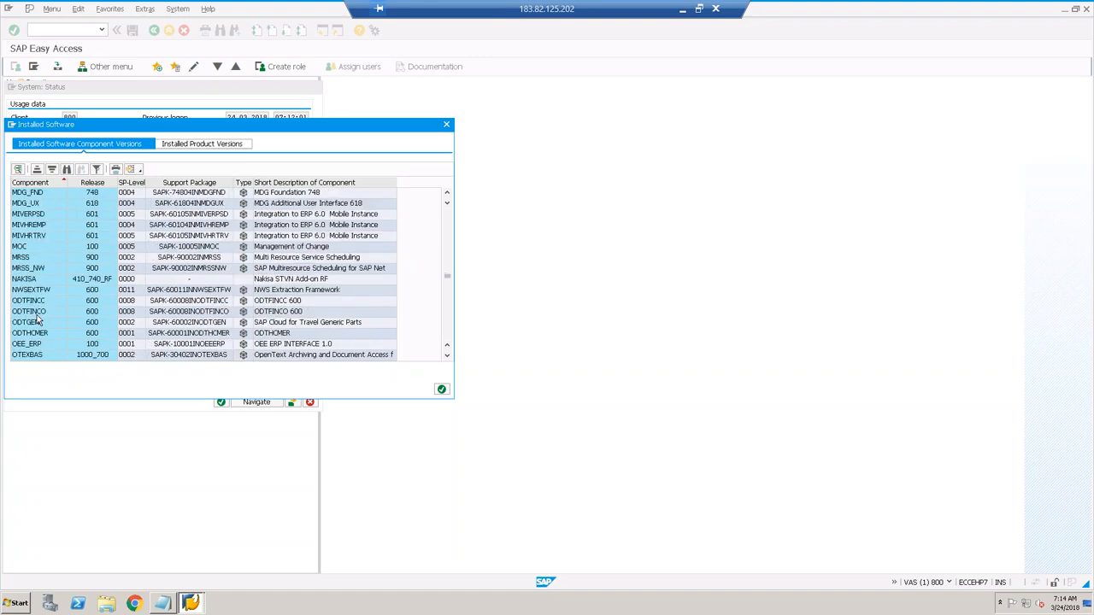
{"action": "scroll", "coordinate": [38, 322], "scroll_direction": "down", "scroll_amount": 3}
{"action": "scroll", "coordinate": [38, 267], "scroll_direction": "up", "scroll_amount": 4}
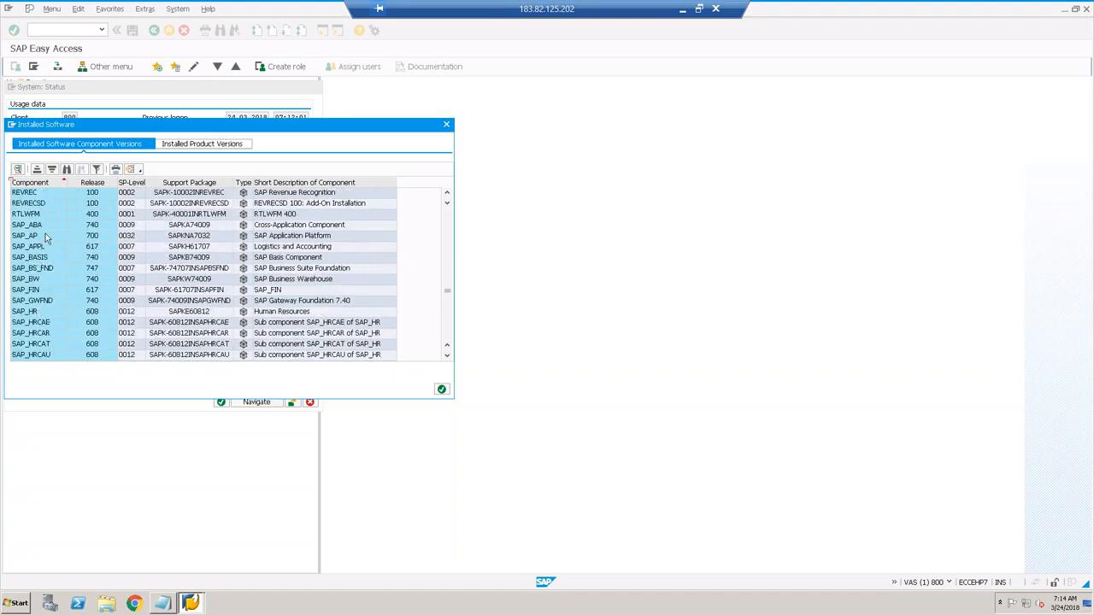
{"action": "left_click", "coordinate": [47, 226]}
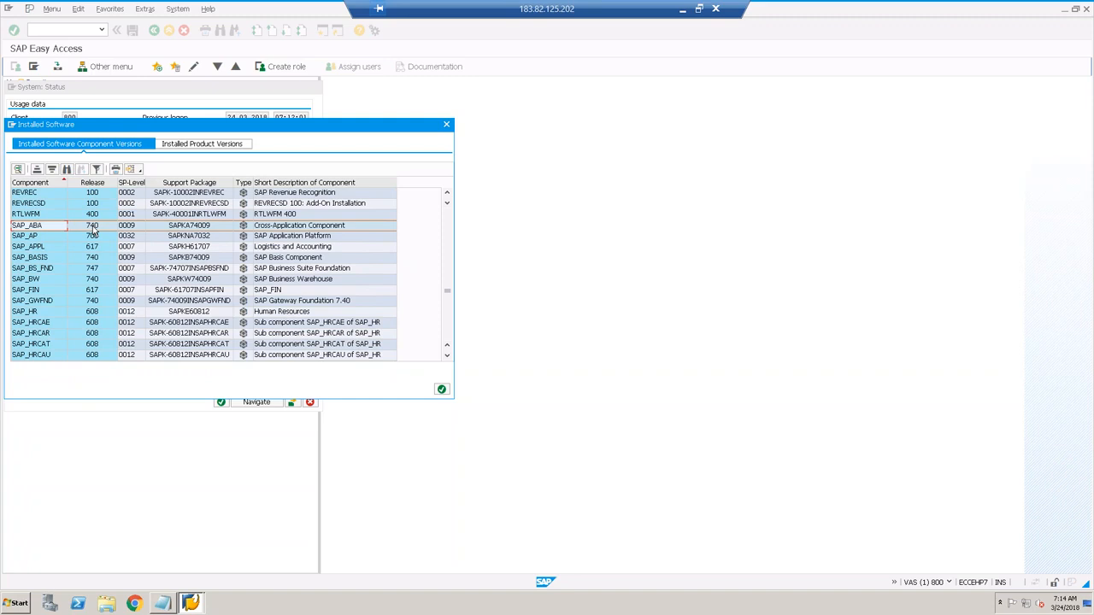
{"action": "scroll", "coordinate": [43, 237], "scroll_direction": "up", "scroll_amount": 1}
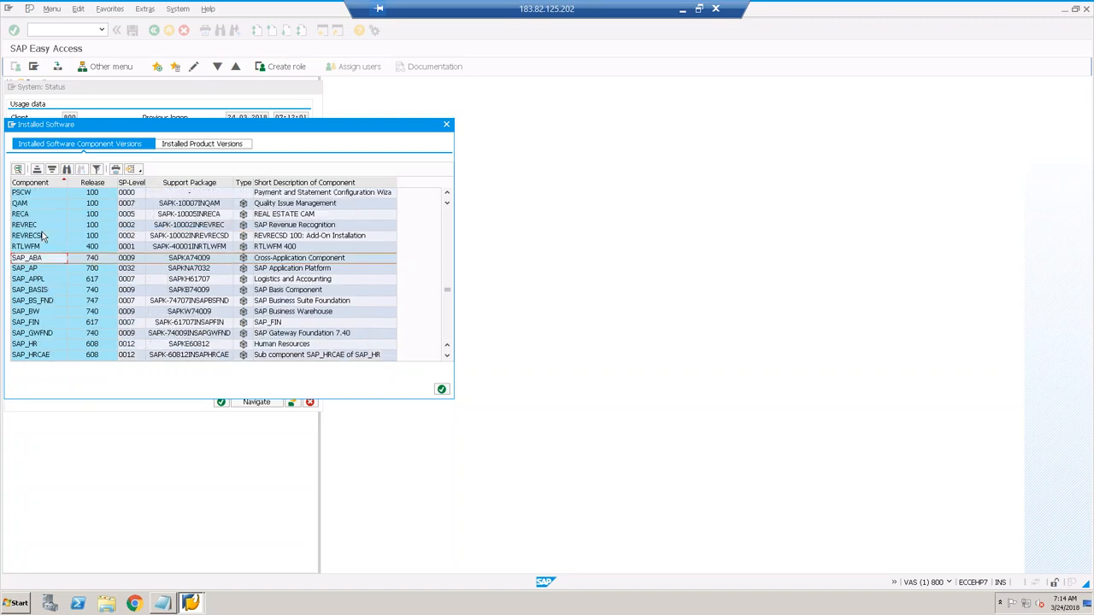
{"action": "scroll", "coordinate": [42, 237], "scroll_direction": "up", "scroll_amount": 4}
{"action": "scroll", "coordinate": [43, 236], "scroll_direction": "up", "scroll_amount": 15}
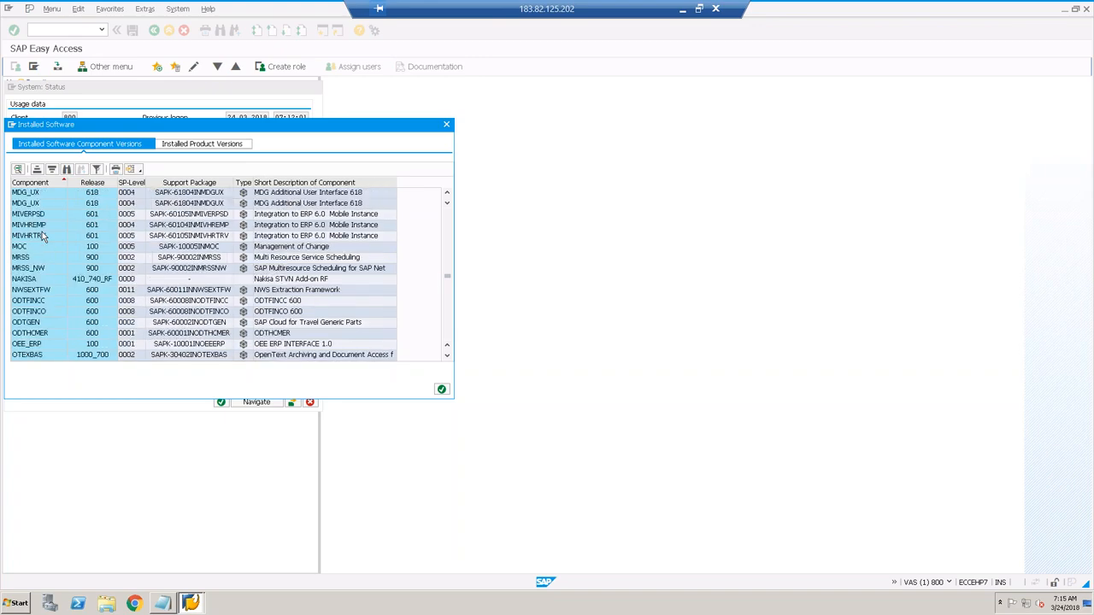
{"action": "scroll", "coordinate": [43, 237], "scroll_direction": "up", "scroll_amount": 12}
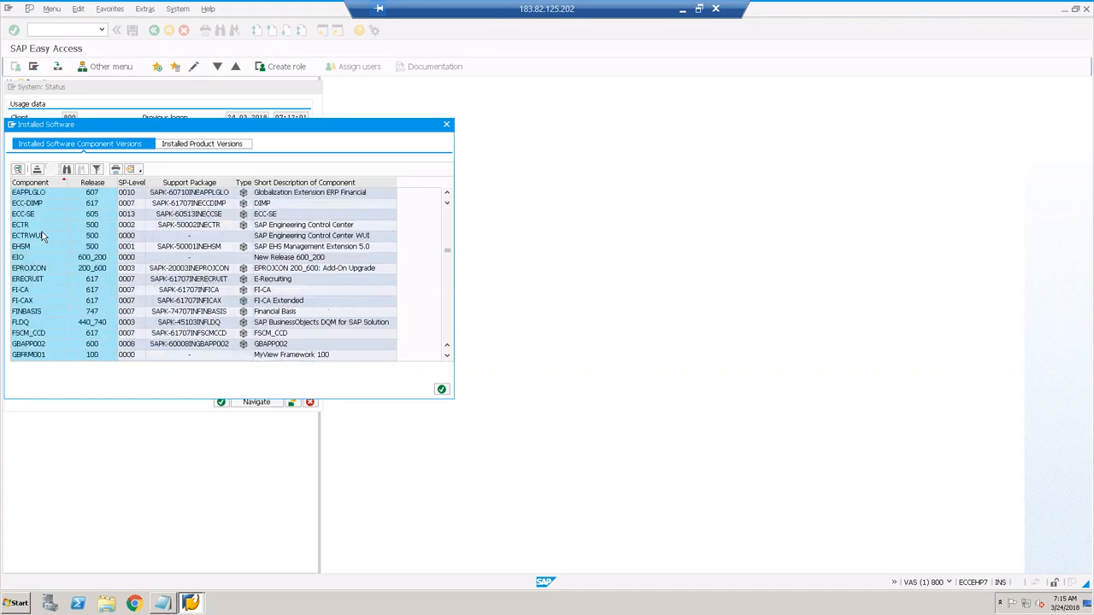
{"action": "scroll", "coordinate": [43, 237], "scroll_direction": "up", "scroll_amount": 3}
{"action": "scroll", "coordinate": [43, 236], "scroll_direction": "down", "scroll_amount": 6}
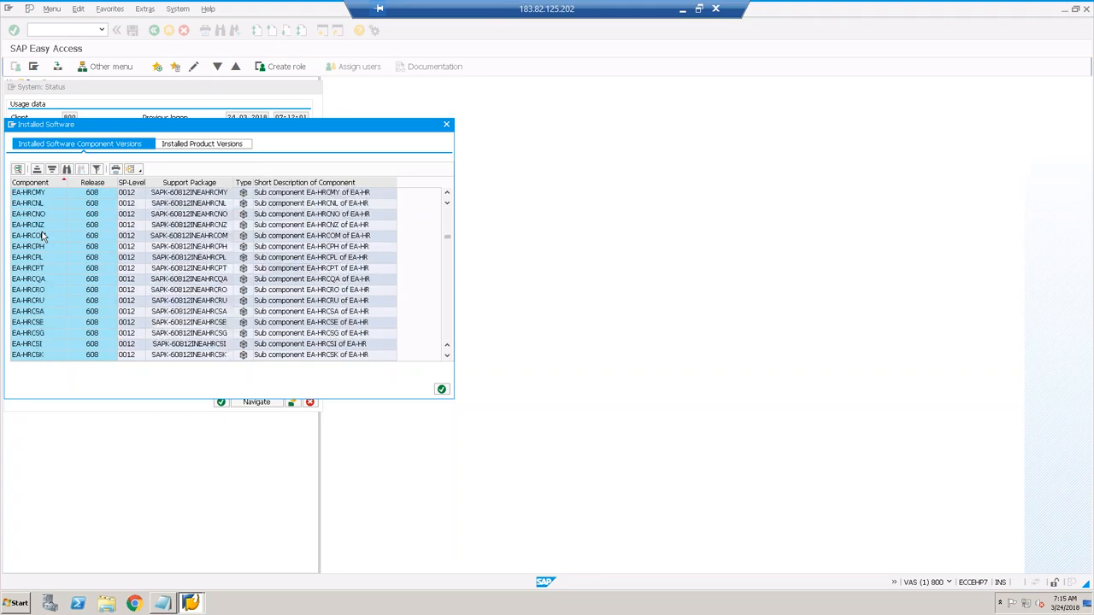
{"action": "scroll", "coordinate": [43, 237], "scroll_direction": "down", "scroll_amount": 10}
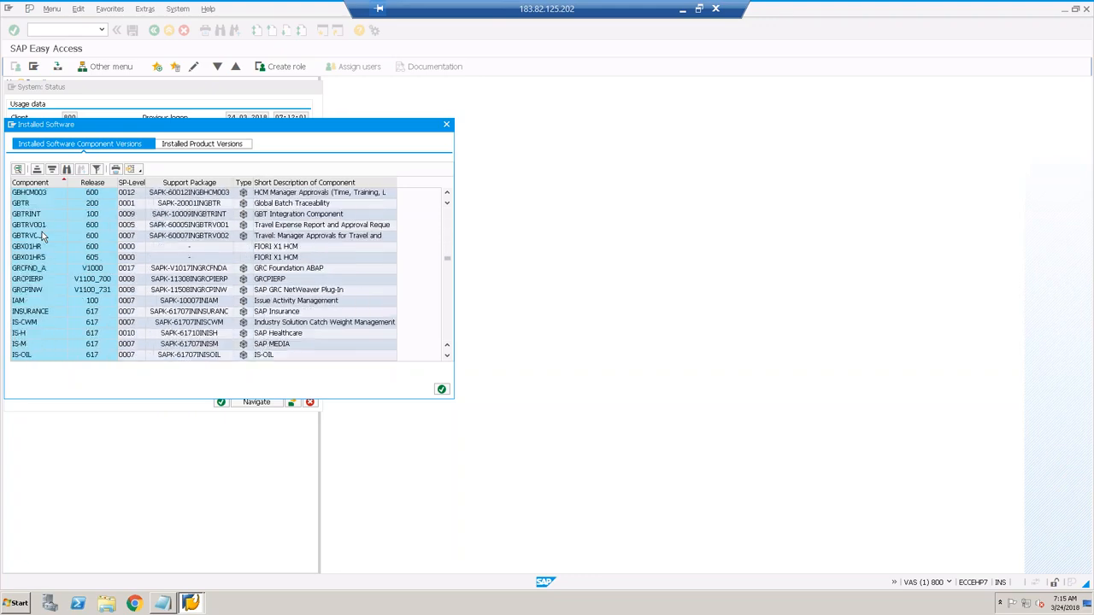
{"action": "scroll", "coordinate": [42, 235], "scroll_direction": "down", "scroll_amount": 6}
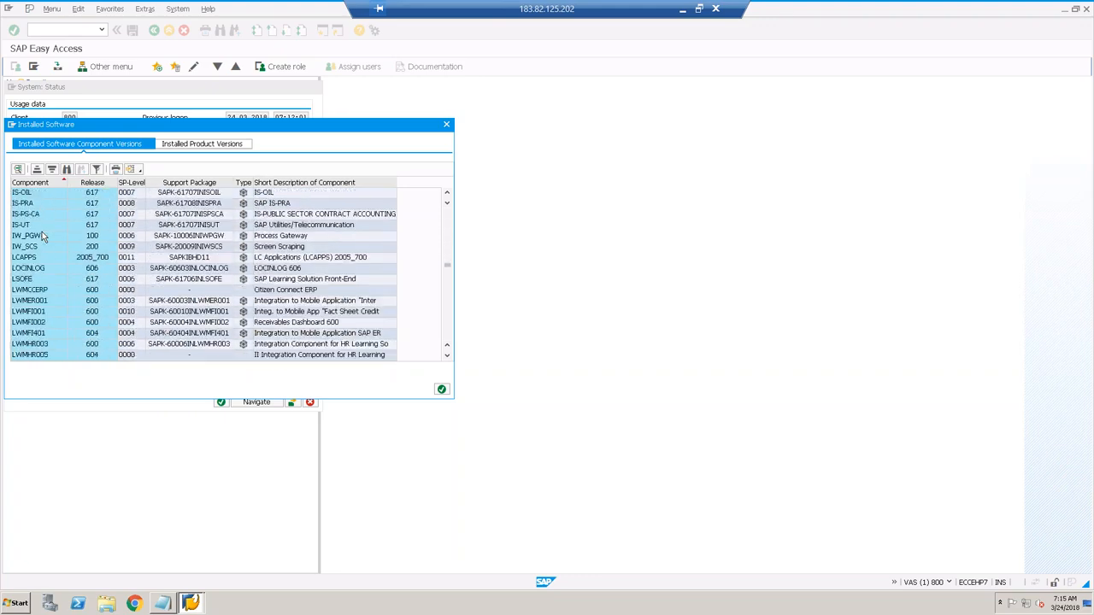
{"action": "scroll", "coordinate": [43, 237], "scroll_direction": "up", "scroll_amount": 3}
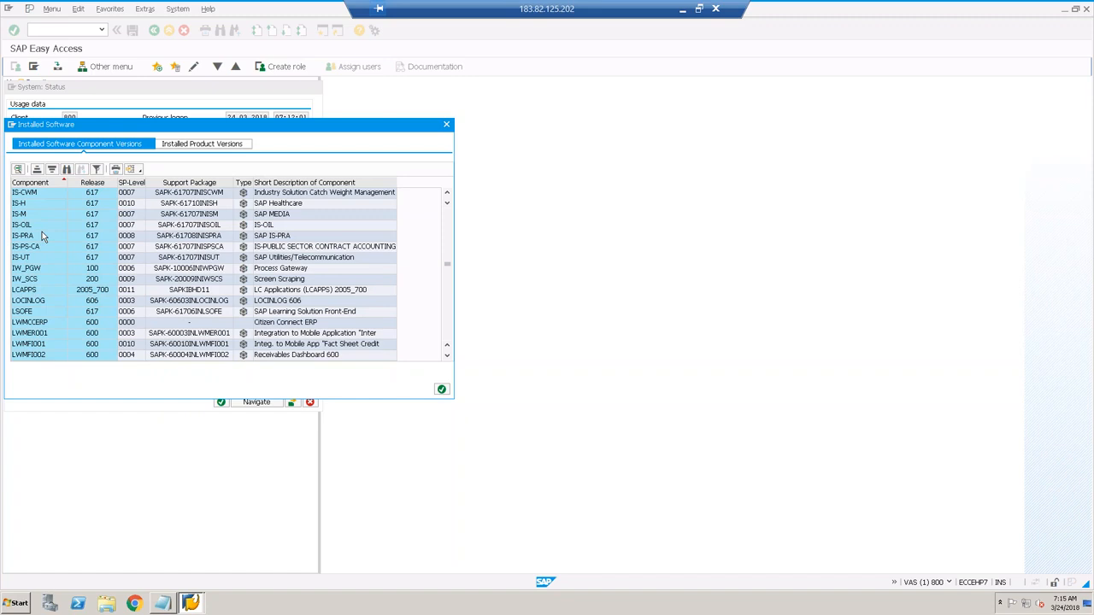
{"action": "scroll", "coordinate": [42, 236], "scroll_direction": "down", "scroll_amount": 6}
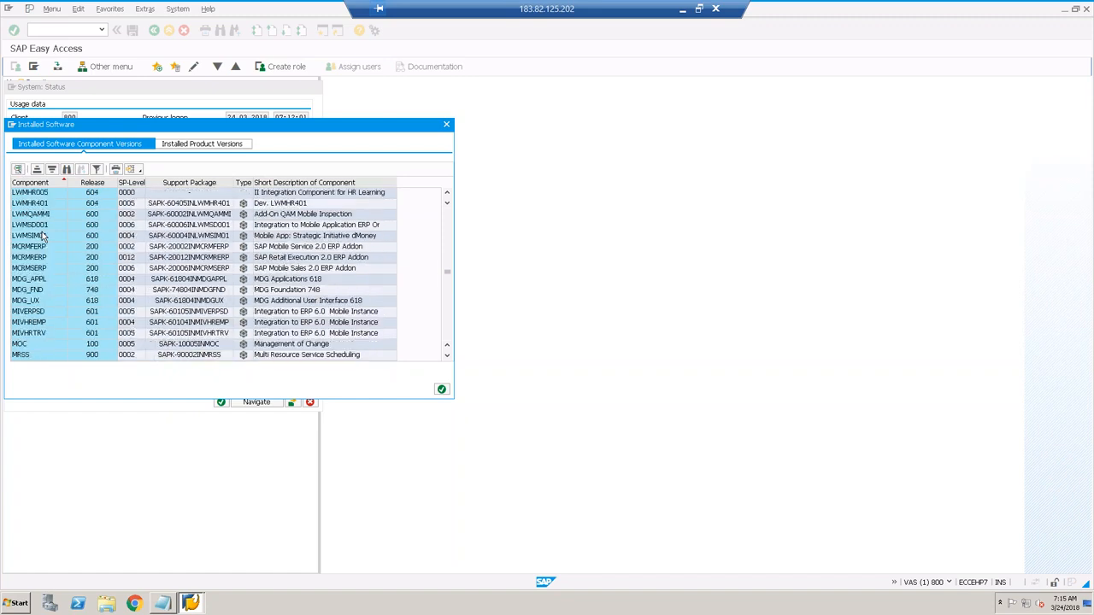
{"action": "scroll", "coordinate": [42, 236], "scroll_direction": "down", "scroll_amount": 3}
{"action": "left_click", "coordinate": [209, 147]}
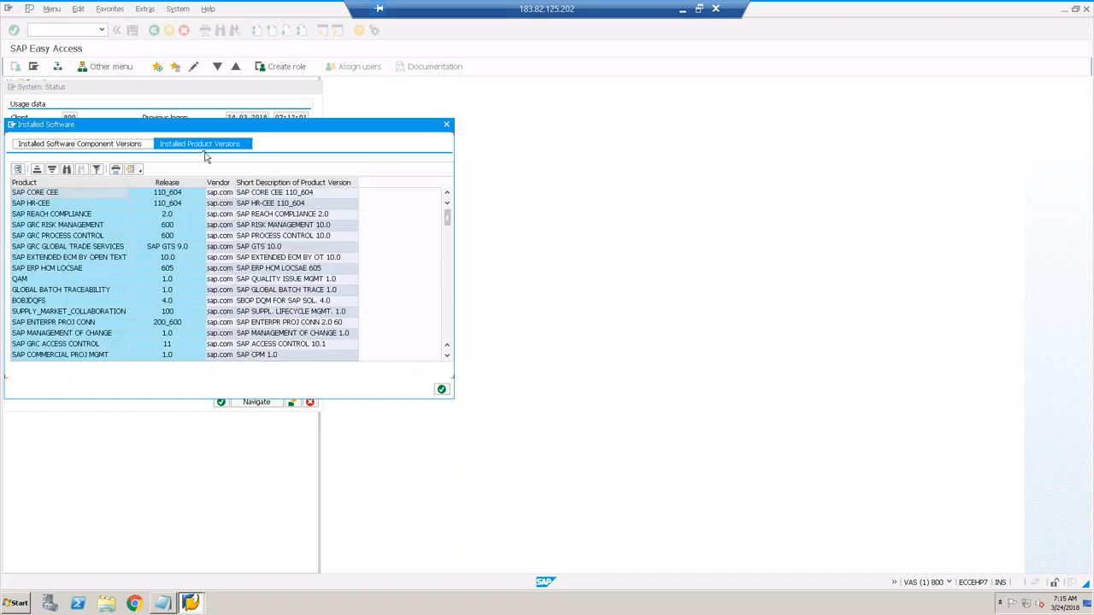
Step: Browse product versions and components, mark PI_BASIS, then close Installed Software and System: Status
{"action": "scroll", "coordinate": [94, 289], "scroll_direction": "down", "scroll_amount": 4}
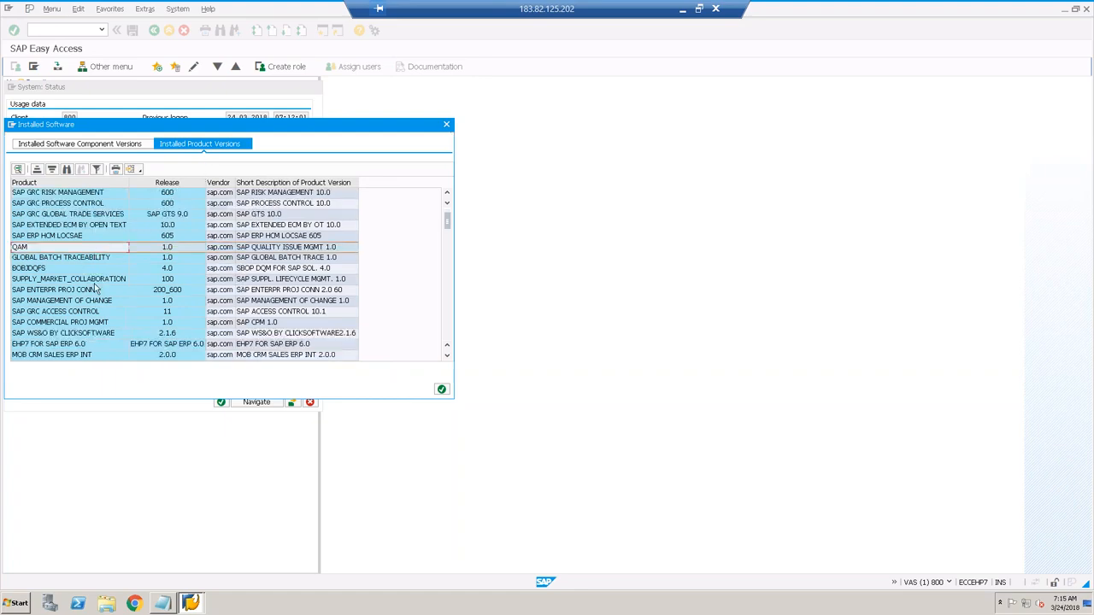
{"action": "scroll", "coordinate": [94, 289], "scroll_direction": "down", "scroll_amount": 15}
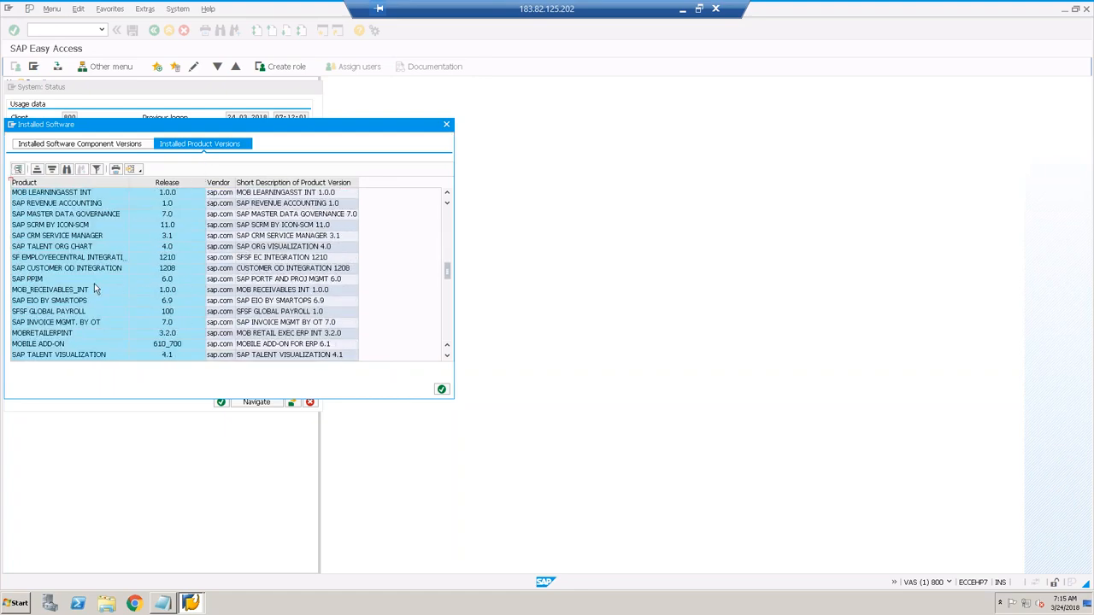
{"action": "scroll", "coordinate": [94, 289], "scroll_direction": "down", "scroll_amount": 2}
{"action": "left_click", "coordinate": [67, 144]}
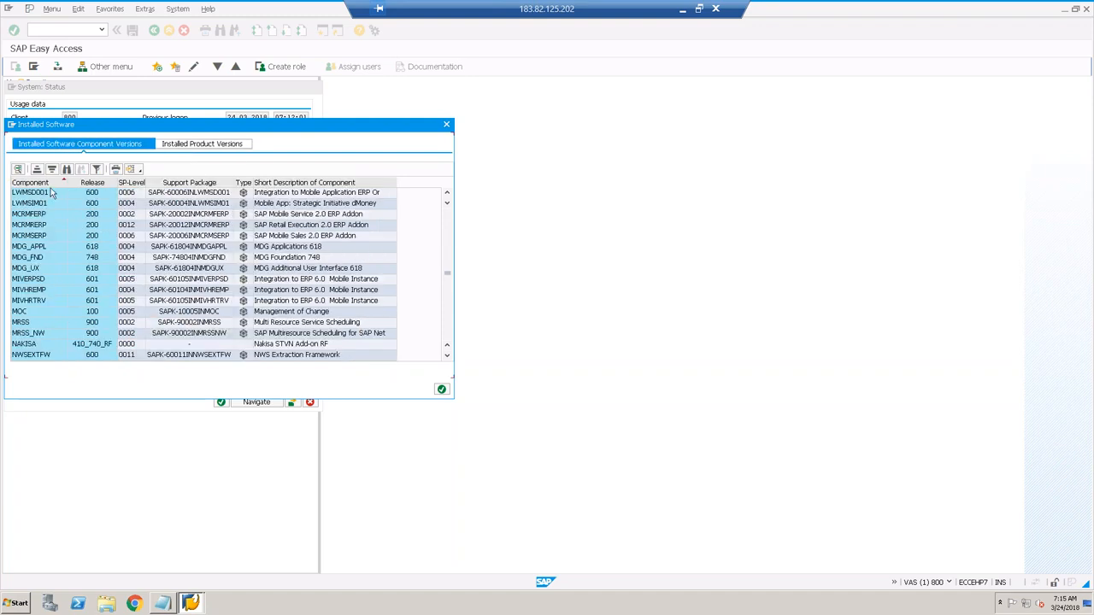
{"action": "scroll", "coordinate": [31, 260], "scroll_direction": "down", "scroll_amount": 6}
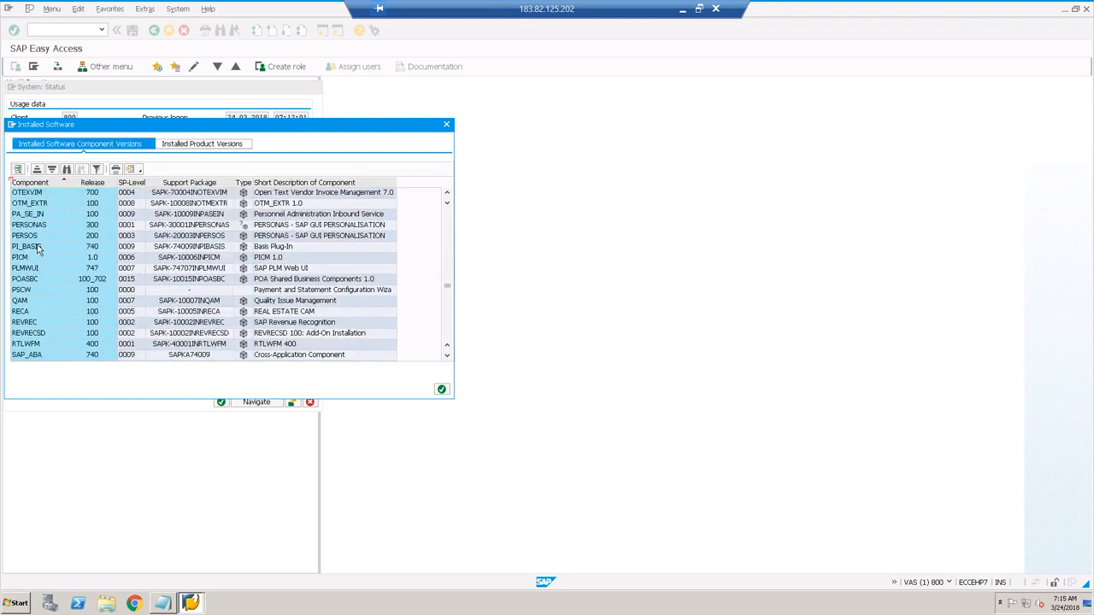
{"action": "left_click", "coordinate": [37, 247]}
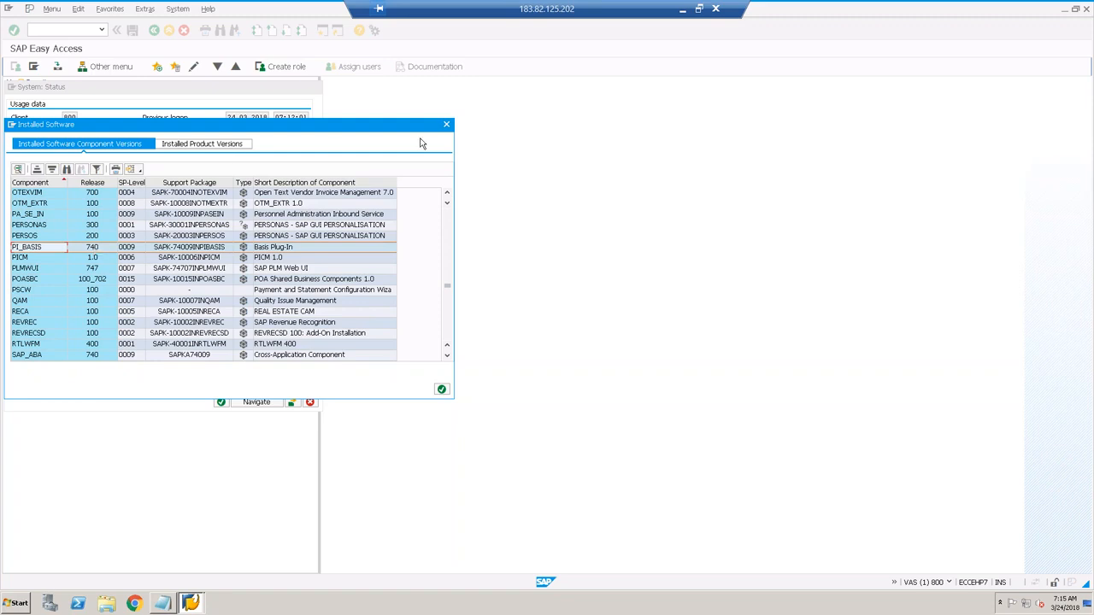
{"action": "left_click", "coordinate": [448, 127]}
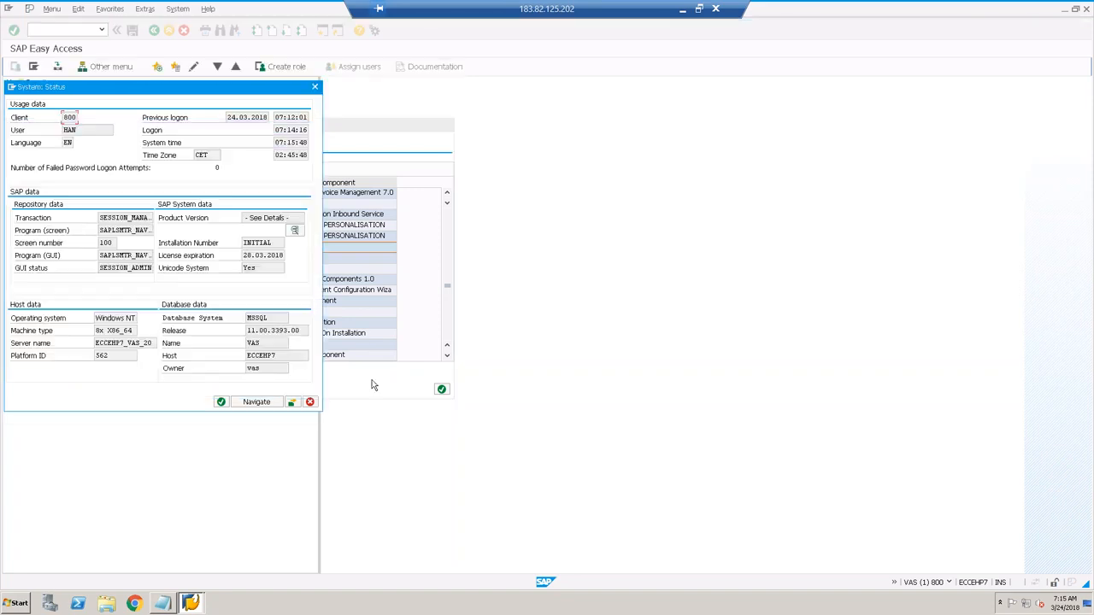
{"action": "left_click", "coordinate": [310, 403]}
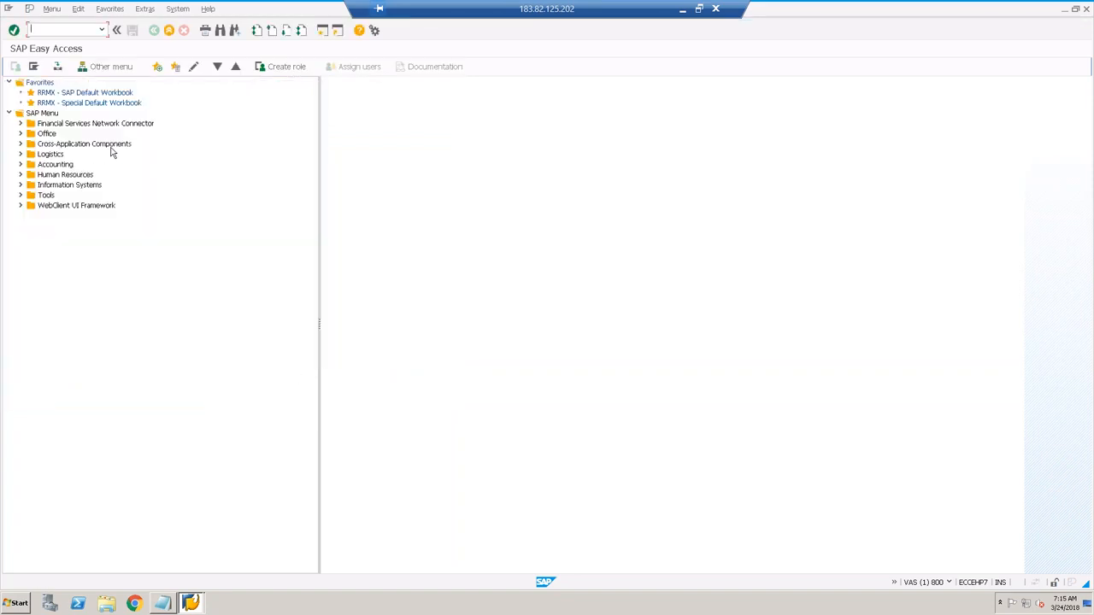
Step: End the SAP session with /nex and open the ECCONMSSQL connection's properties
{"action": "type", "text": "/nex"}
{"action": "key", "text": "Return"}
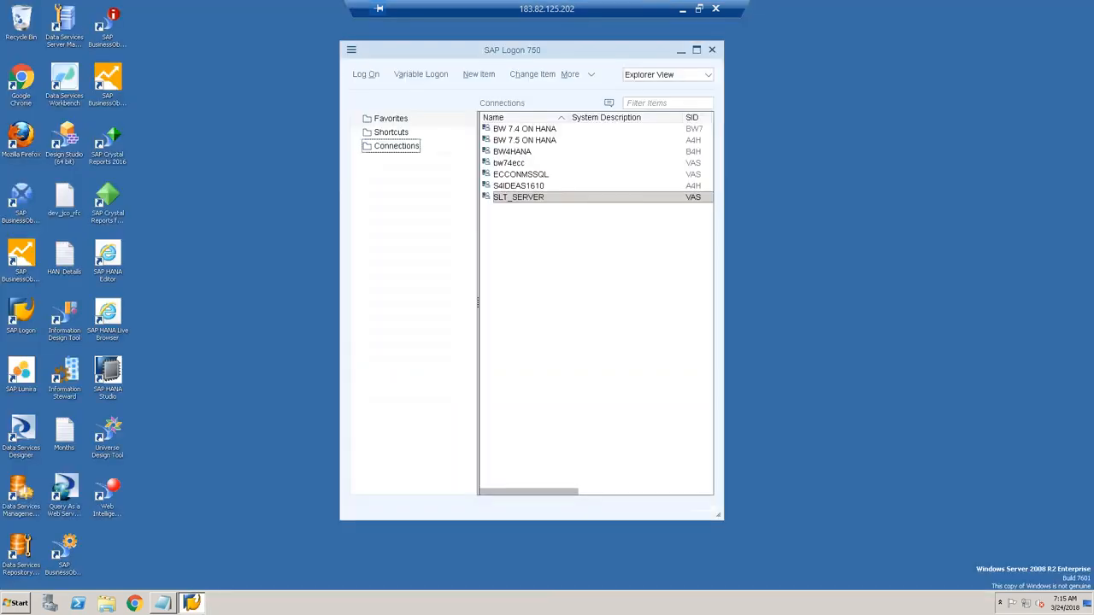
{"action": "left_click", "coordinate": [522, 175]}
{"action": "right_click", "coordinate": [522, 175]}
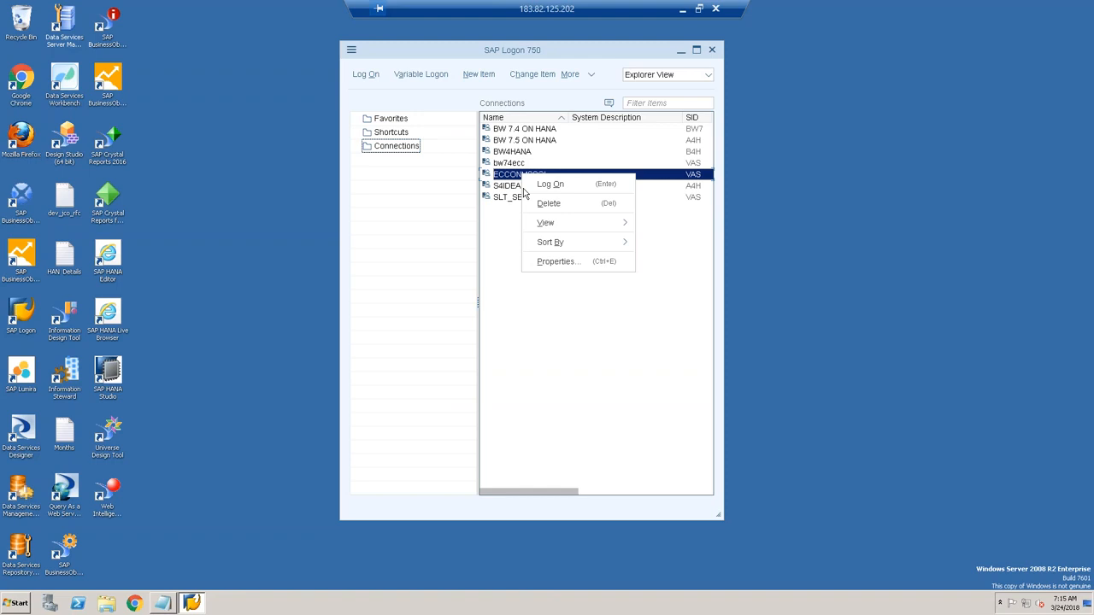
{"action": "left_click", "coordinate": [552, 262]}
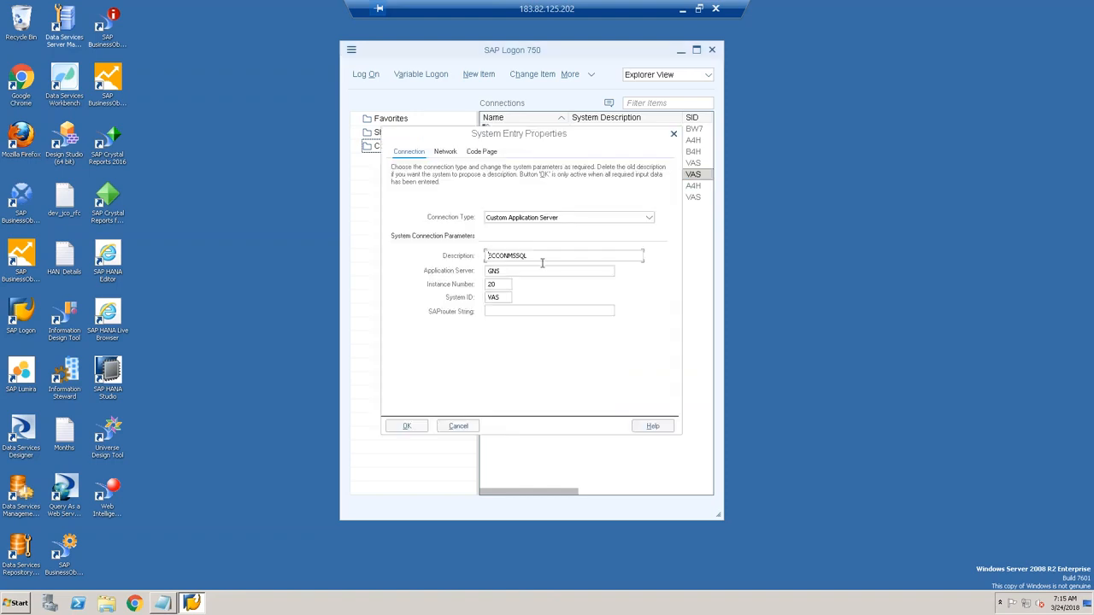
Step: Verify application server GNS and instance 20, cancel unchanged, and log on to ECCONMSSQL
{"action": "double_click", "coordinate": [530, 271]}
{"action": "left_click", "coordinate": [514, 270]}
{"action": "double_click", "coordinate": [498, 271]}
{"action": "left_click", "coordinate": [501, 285]}
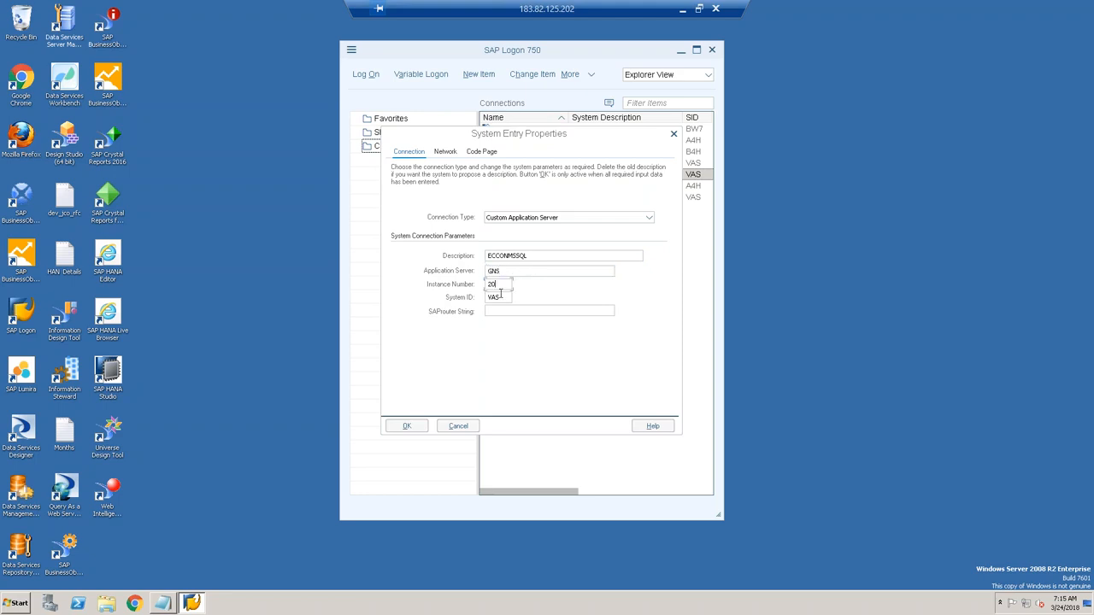
{"action": "left_click", "coordinate": [459, 425]}
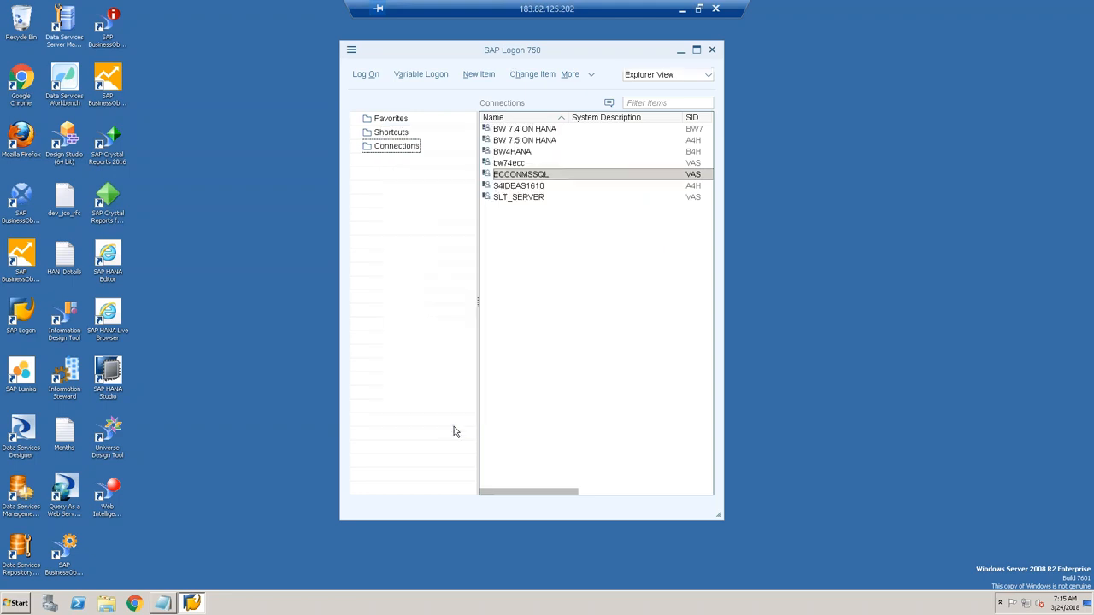
{"action": "left_click", "coordinate": [364, 76]}
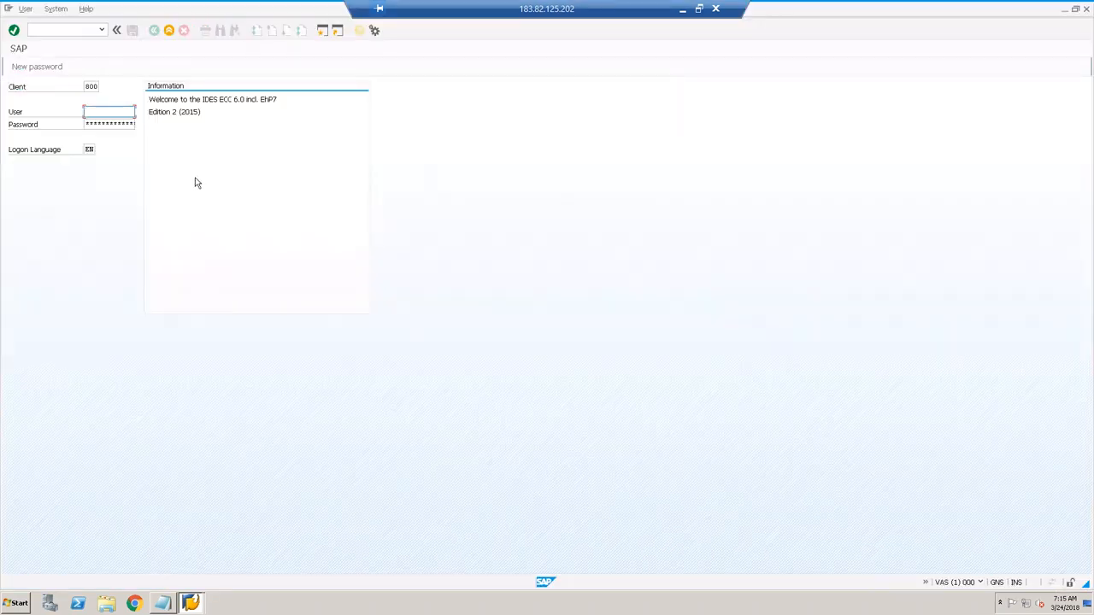
Step: Log on to GNS and open the installed components list sorted alphabetically by Component
{"action": "type", "text": "ban"}
{"action": "key", "text": "Tab"}
{"action": "key", "text": "Return"}
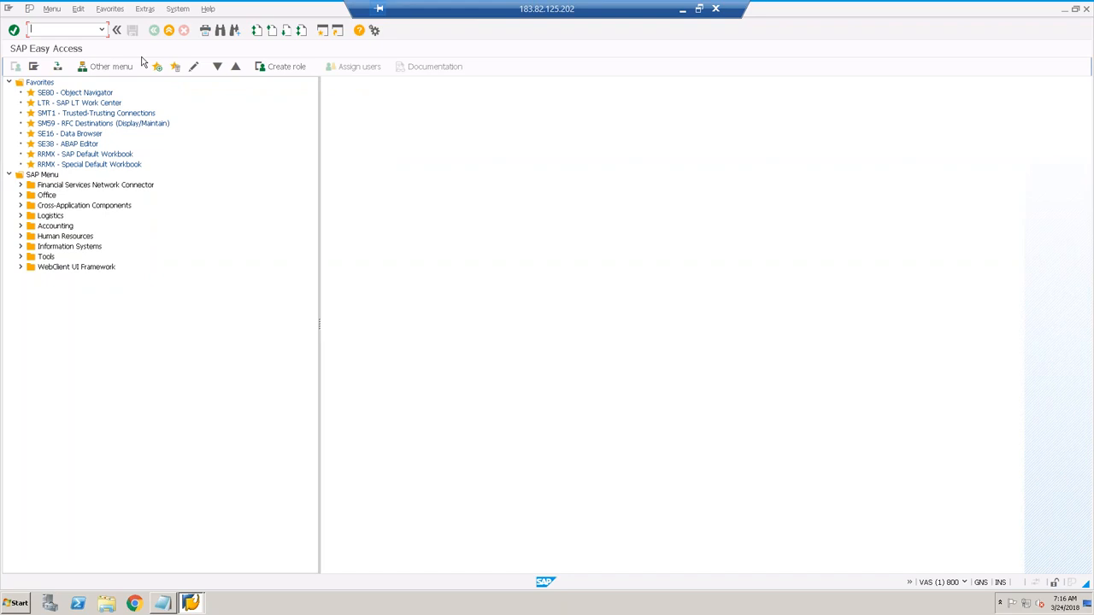
{"action": "left_click", "coordinate": [176, 14]}
{"action": "left_click", "coordinate": [206, 161]}
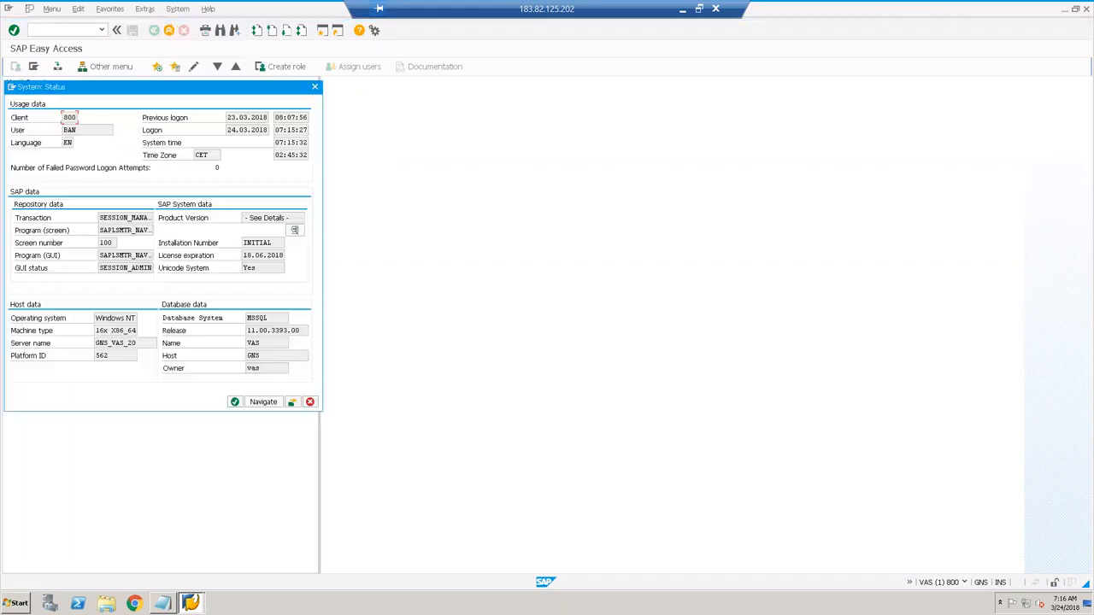
{"action": "left_click", "coordinate": [297, 230]}
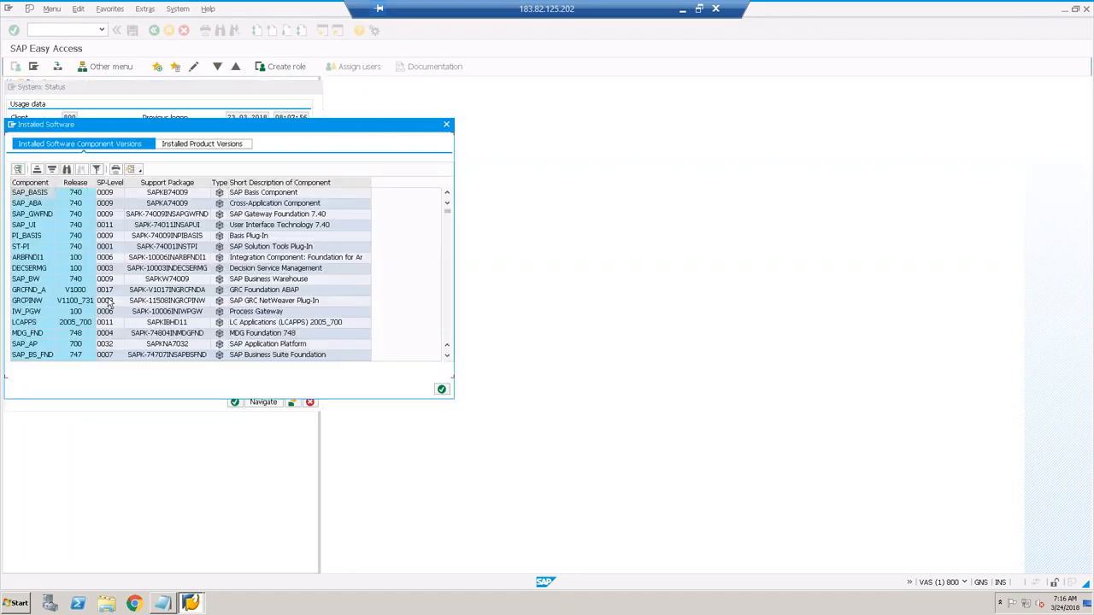
{"action": "left_click", "coordinate": [24, 183]}
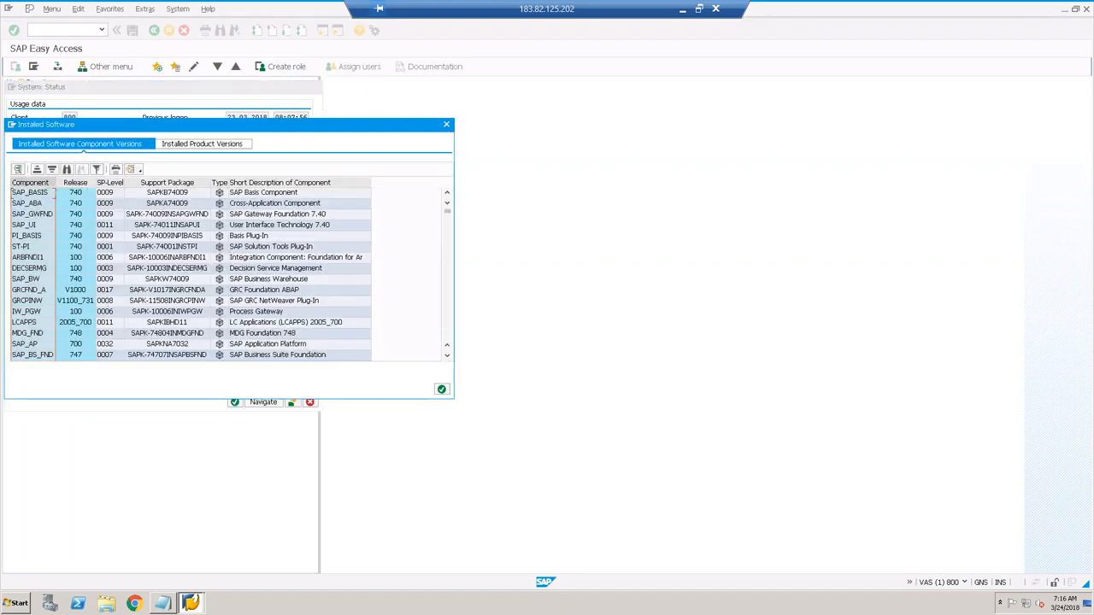
{"action": "left_click", "coordinate": [37, 170]}
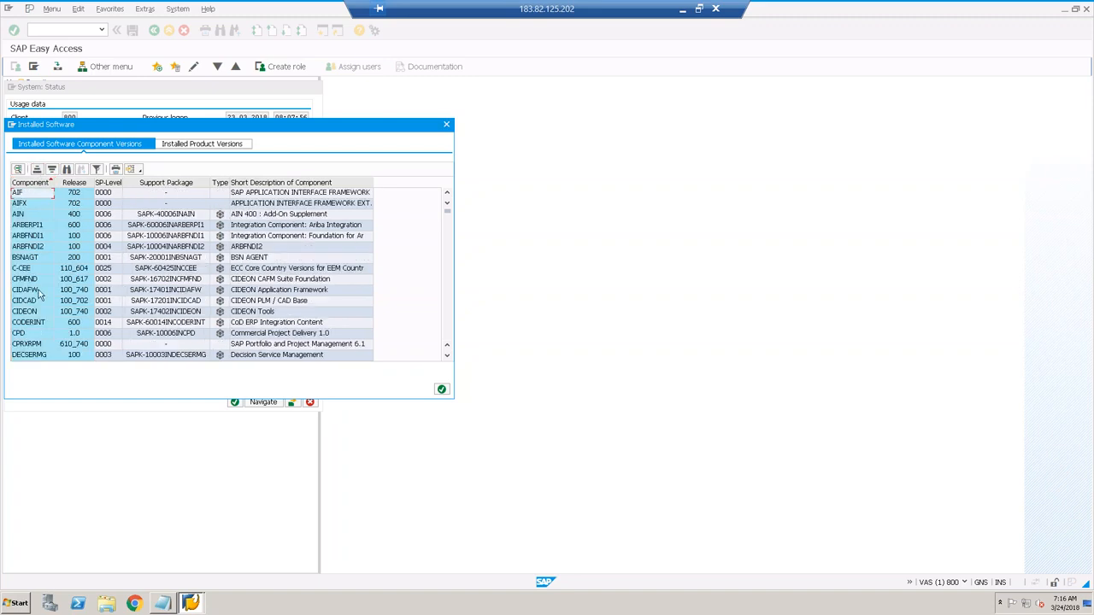
Step: Inspect the DMIS 2011_1 and DMIS_CNT rows, then close the System Status window
{"action": "scroll", "coordinate": [38, 295], "scroll_direction": "down", "scroll_amount": 1}
{"action": "scroll", "coordinate": [39, 295], "scroll_direction": "down", "scroll_amount": 1}
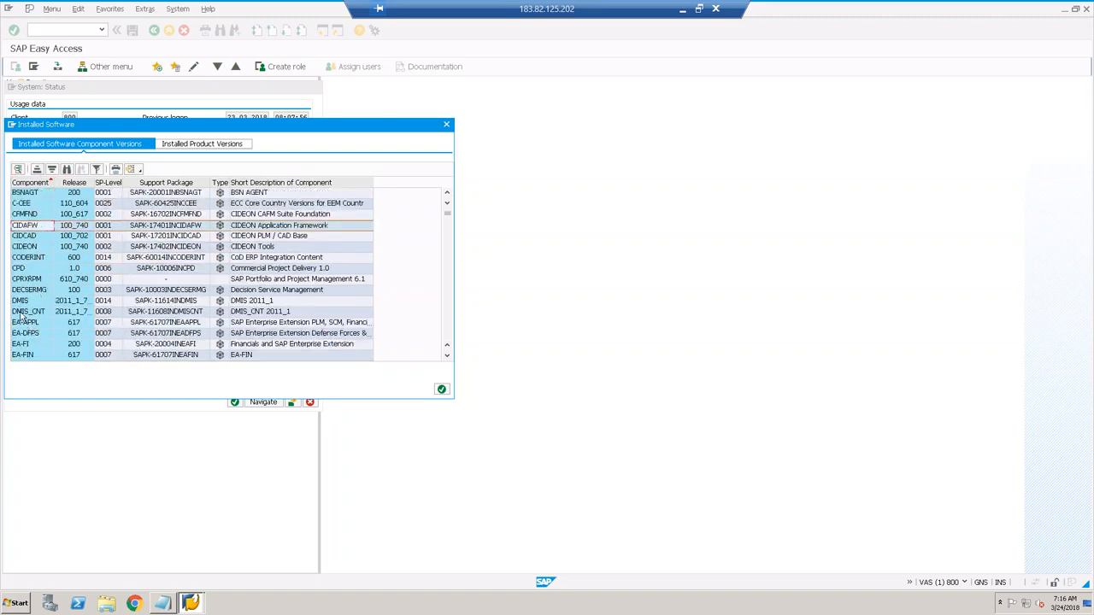
{"action": "left_click", "coordinate": [14, 302]}
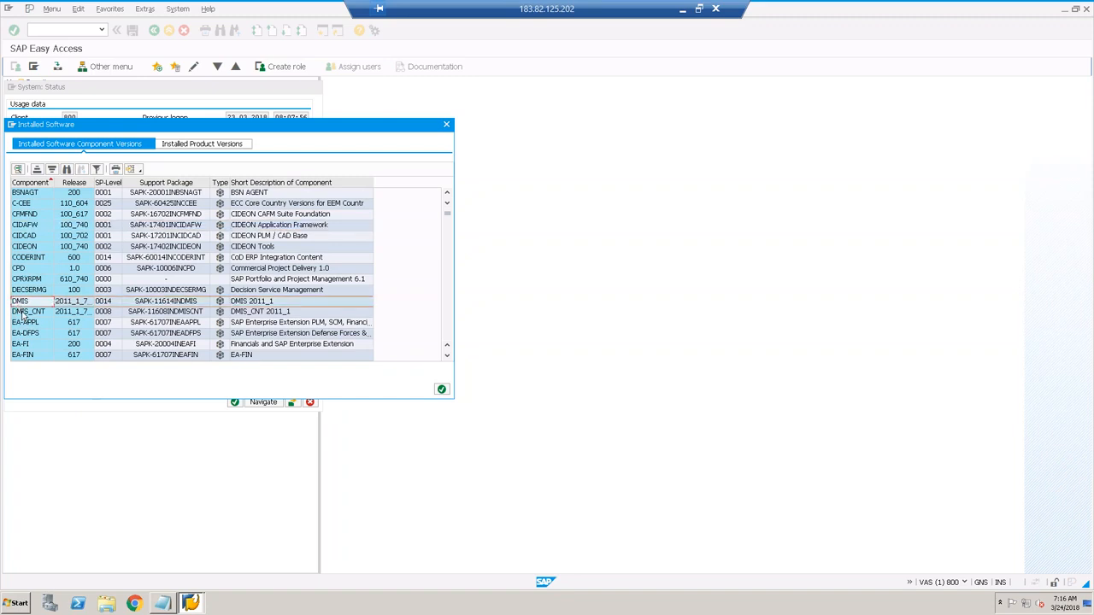
{"action": "left_click", "coordinate": [26, 312]}
{"action": "left_click", "coordinate": [31, 301]}
{"action": "scroll", "coordinate": [34, 302], "scroll_direction": "up", "scroll_amount": 2}
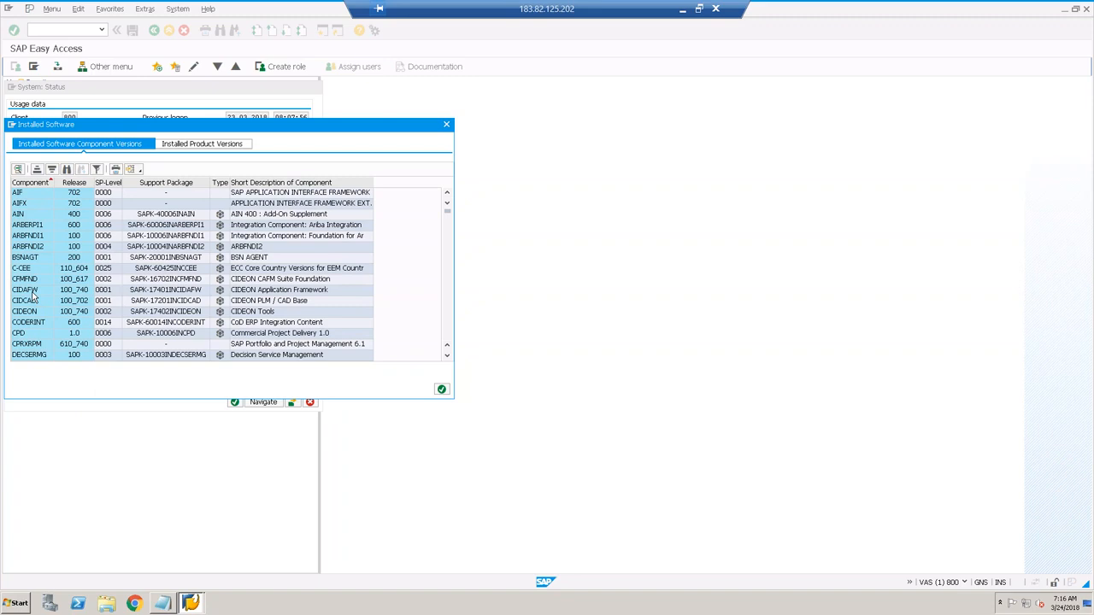
{"action": "scroll", "coordinate": [33, 295], "scroll_direction": "down", "scroll_amount": 4}
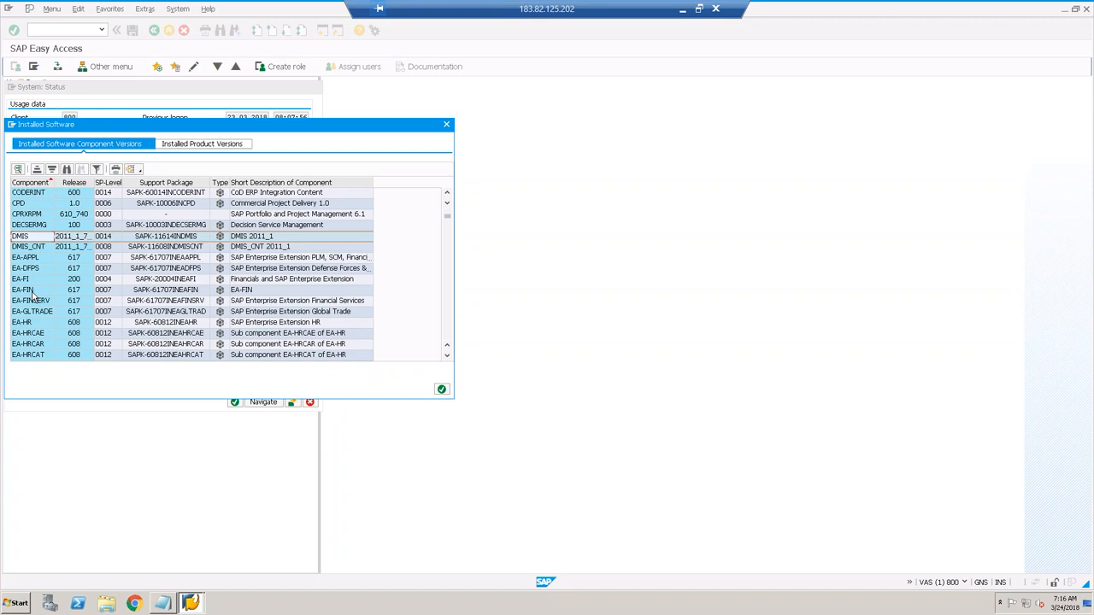
{"action": "left_click", "coordinate": [37, 219]}
{"action": "left_click", "coordinate": [37, 239]}
{"action": "left_click", "coordinate": [38, 247]}
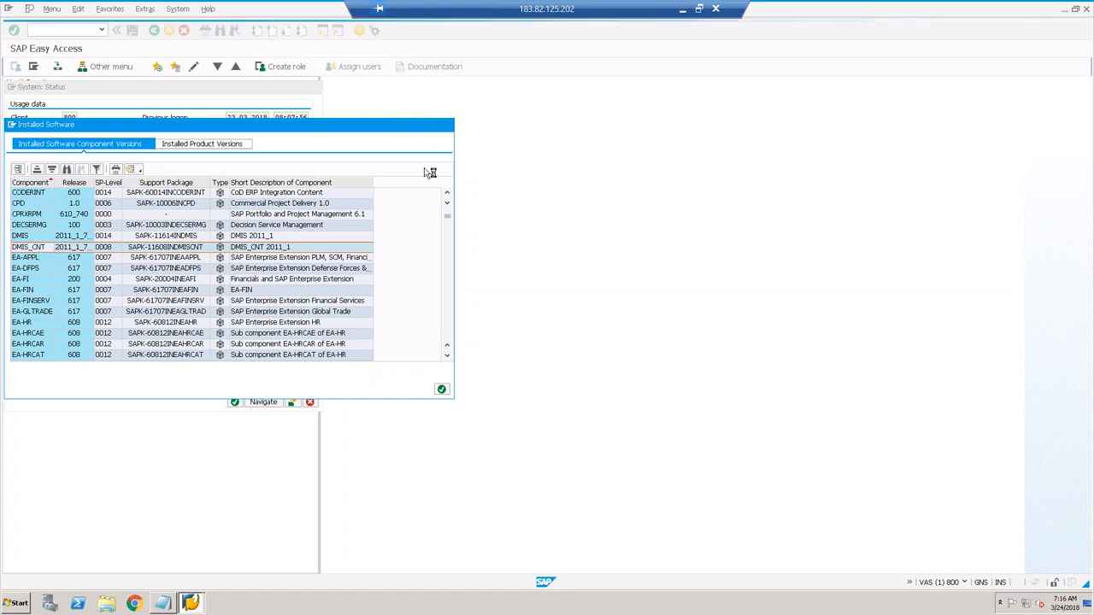
{"action": "key", "text": "Escape"}
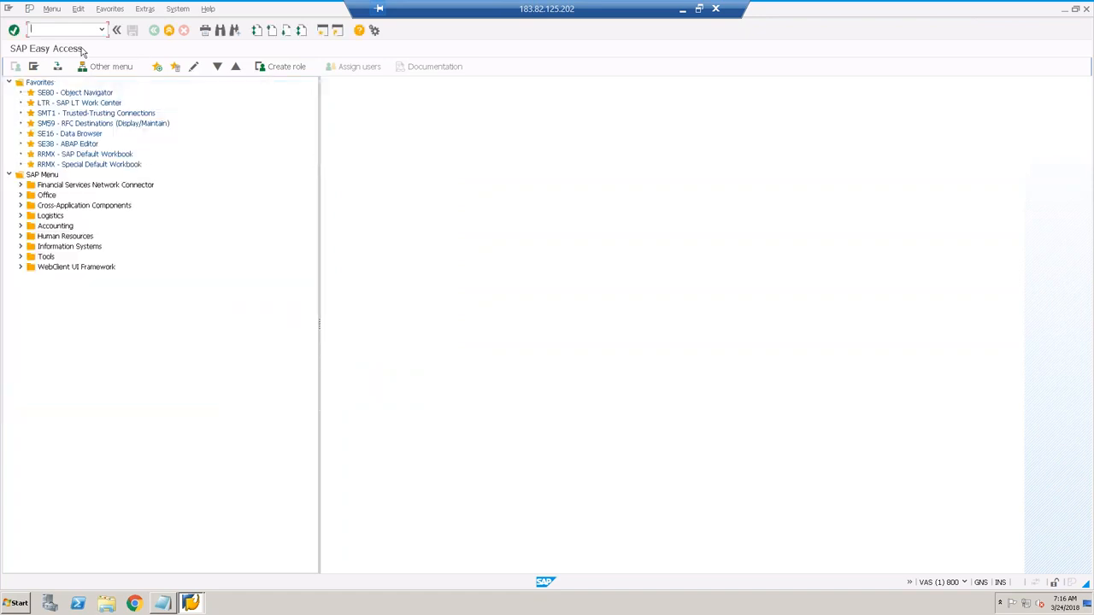
Step: End the SAP GUI session with /nex and start SAP HANA Studio in the default workspace
{"action": "type", "text": "/nex"}
{"action": "key", "text": "Return"}
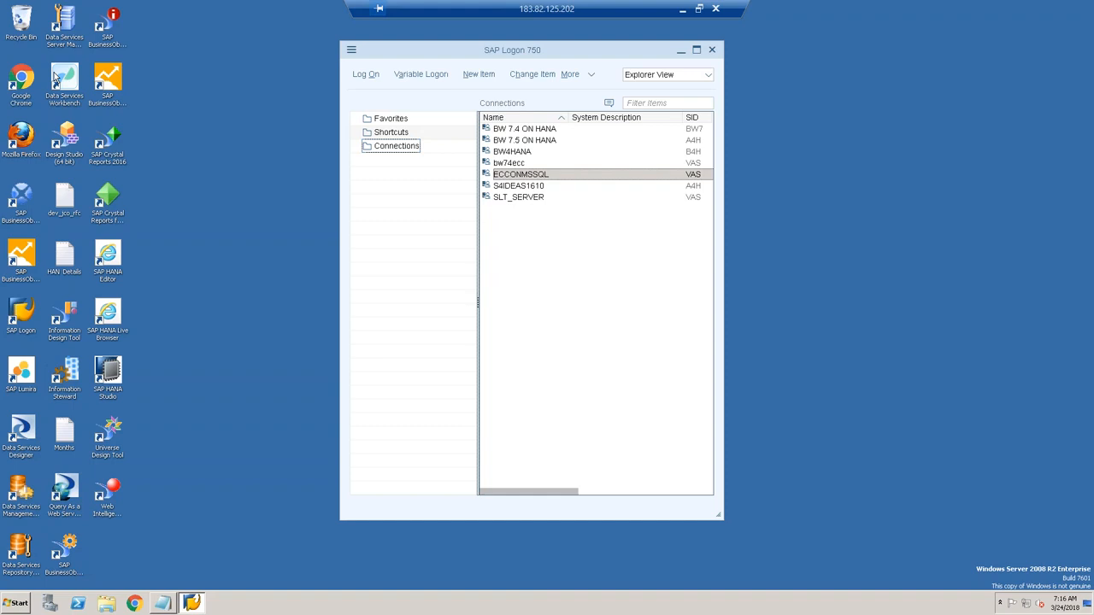
{"action": "double_click", "coordinate": [108, 376]}
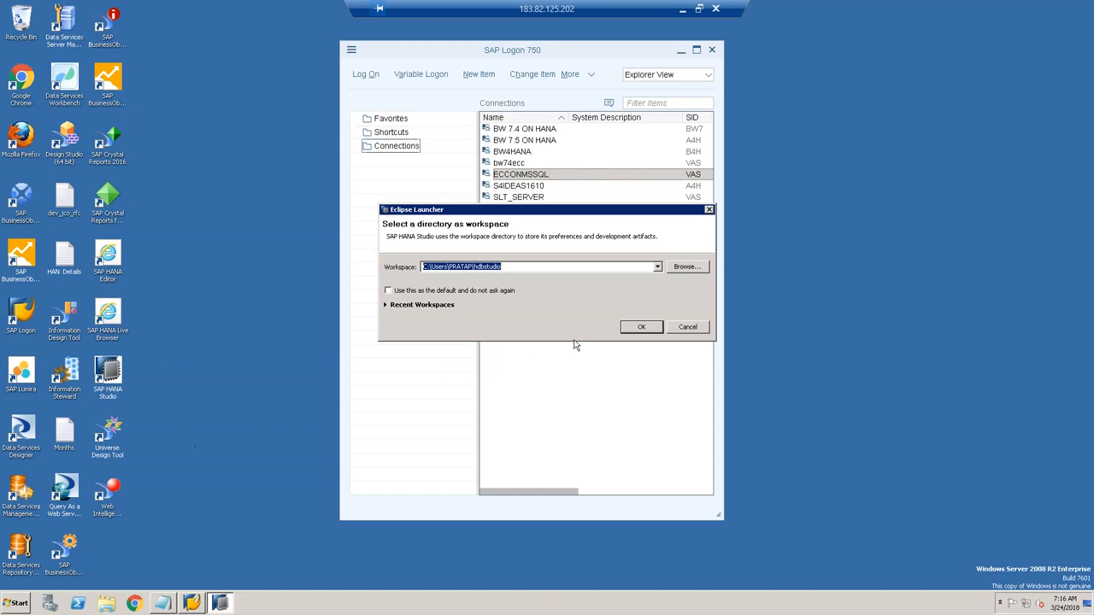
{"action": "left_click", "coordinate": [641, 325]}
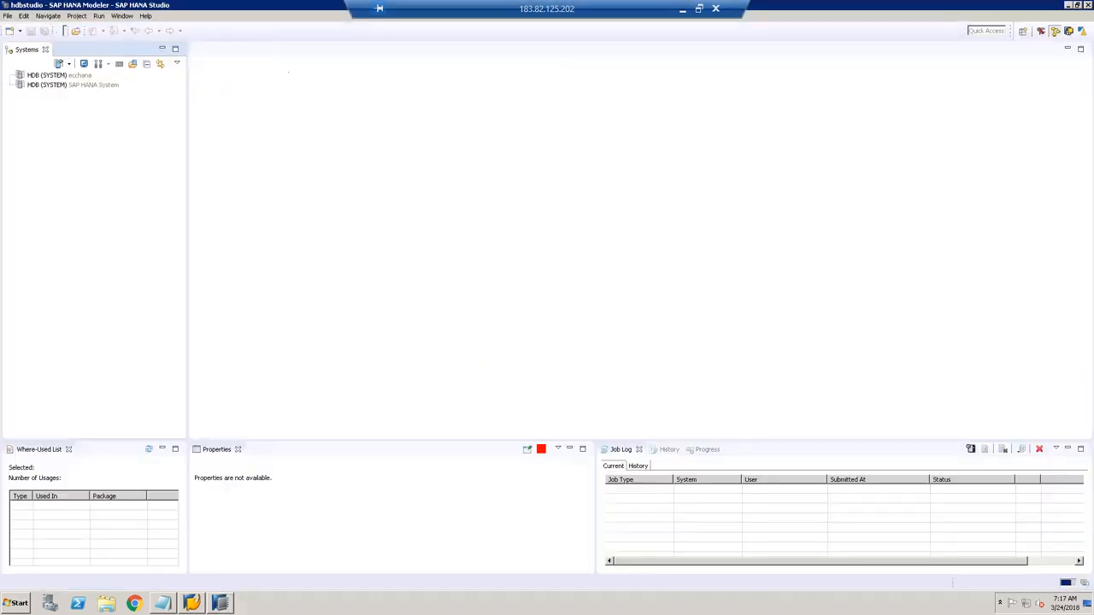
Step: Log on to the HDB (SYSTEM) connection with the database password
{"action": "left_click", "coordinate": [91, 85]}
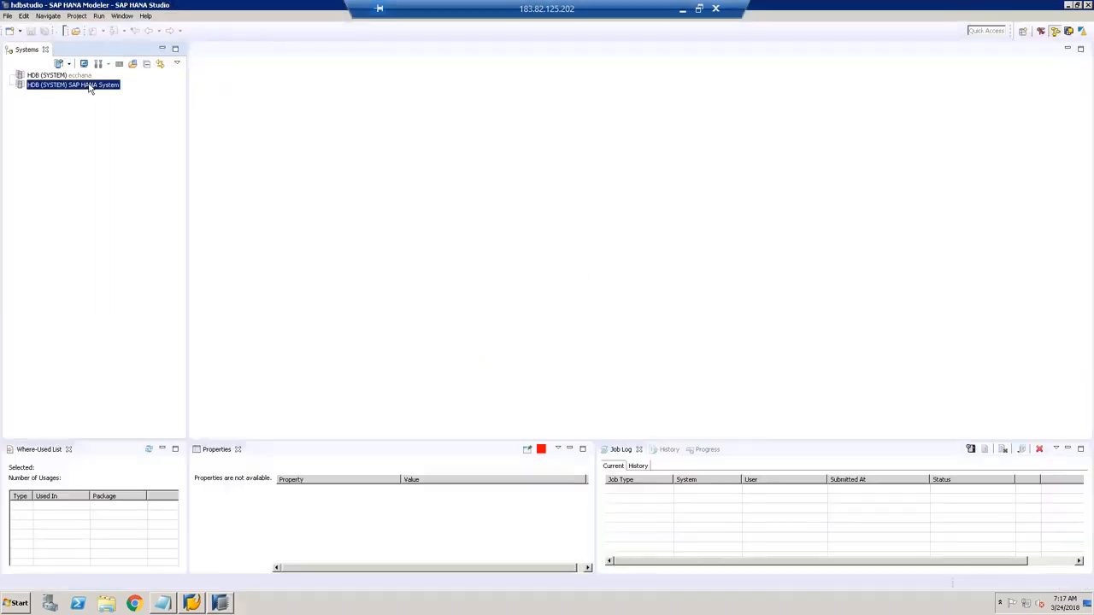
{"action": "right_click", "coordinate": [91, 85]}
{"action": "left_click", "coordinate": [111, 104]}
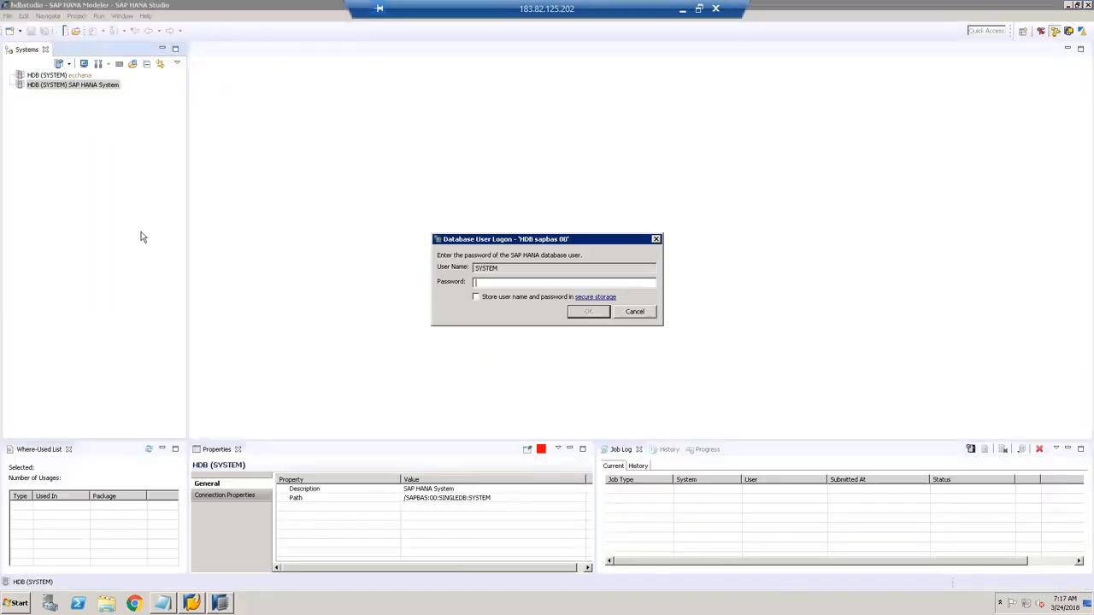
{"action": "type", "text": "m"}
{"action": "key", "text": "Return"}
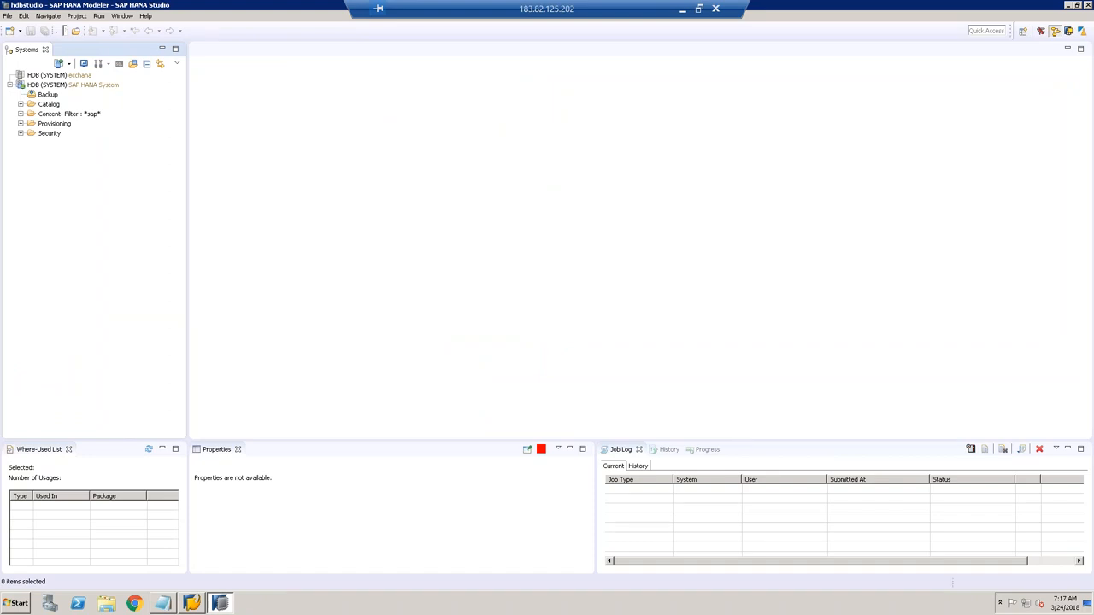
Step: Reset the Modeler perspective to its defaults, restoring the Quick View action list
{"action": "left_click", "coordinate": [81, 87]}
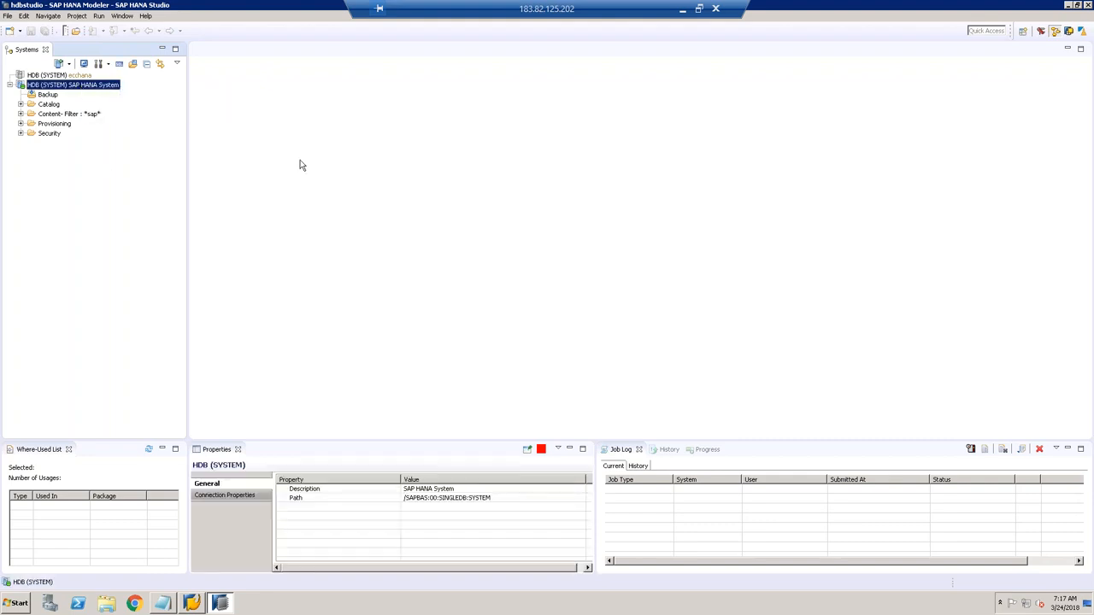
{"action": "left_click", "coordinate": [125, 17]}
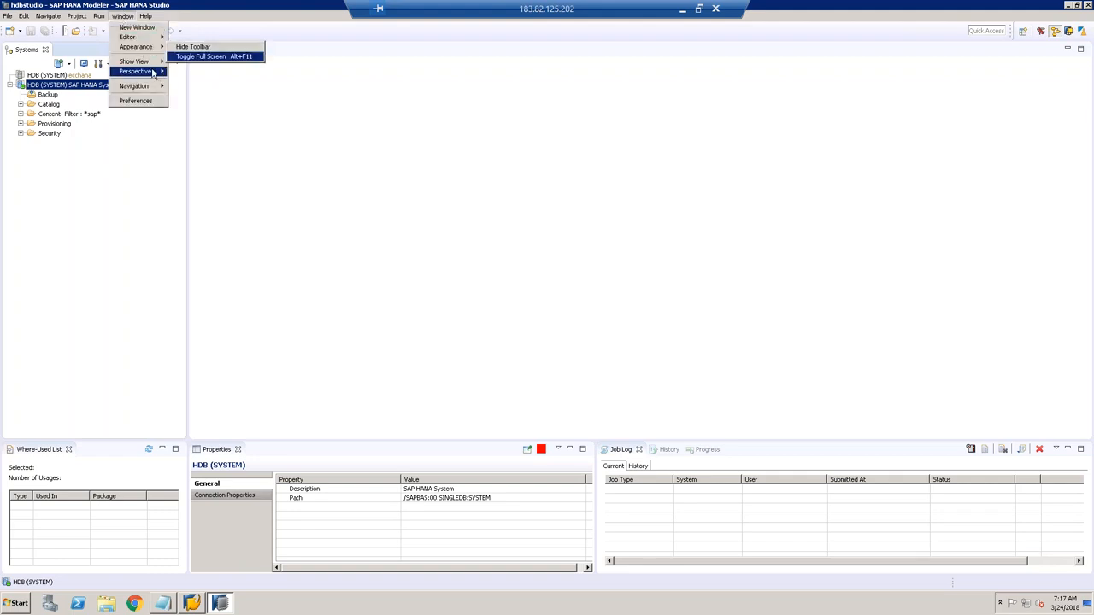
{"action": "mouse_move", "coordinate": [155, 75]}
{"action": "left_click", "coordinate": [209, 103]}
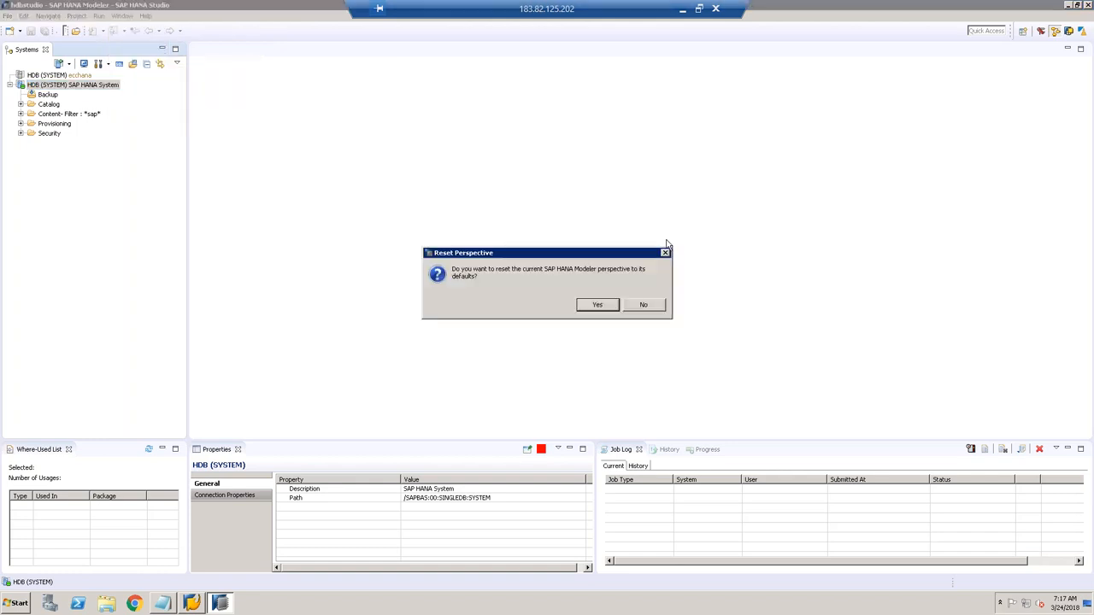
{"action": "left_click", "coordinate": [590, 307]}
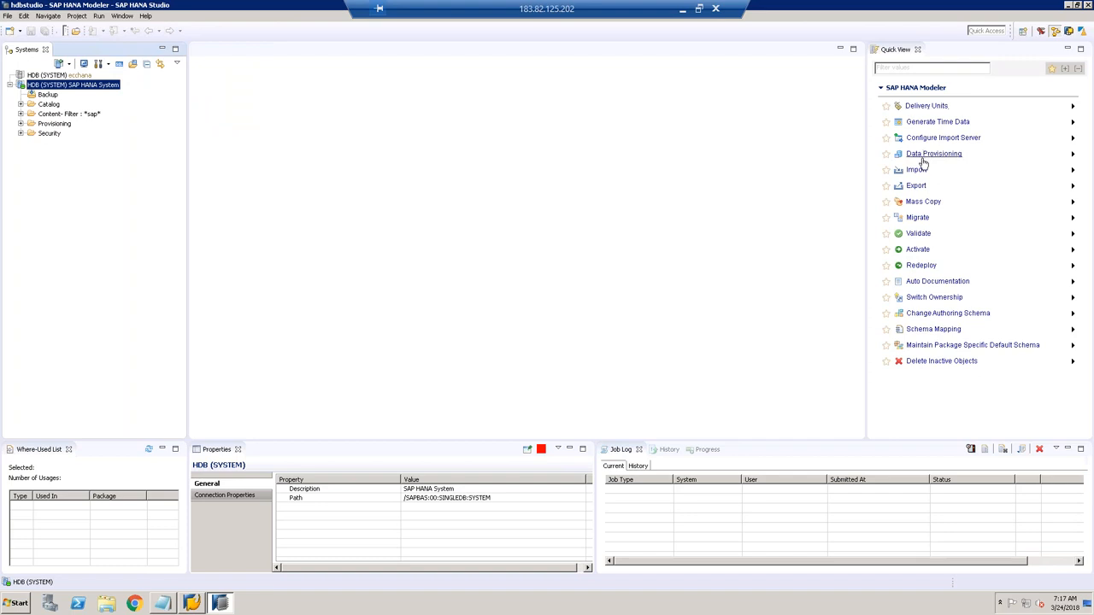
Step: Open Data Provisioning for the HDB system with target schema QBEXSLT and select the MARA table
{"action": "left_click", "coordinate": [925, 162]}
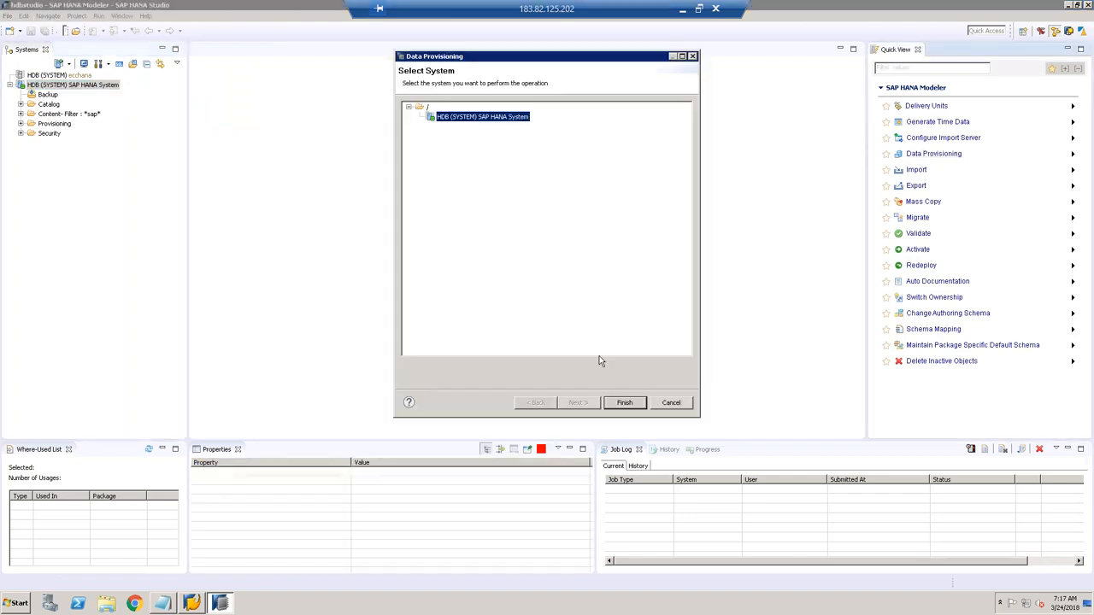
{"action": "left_click", "coordinate": [623, 403]}
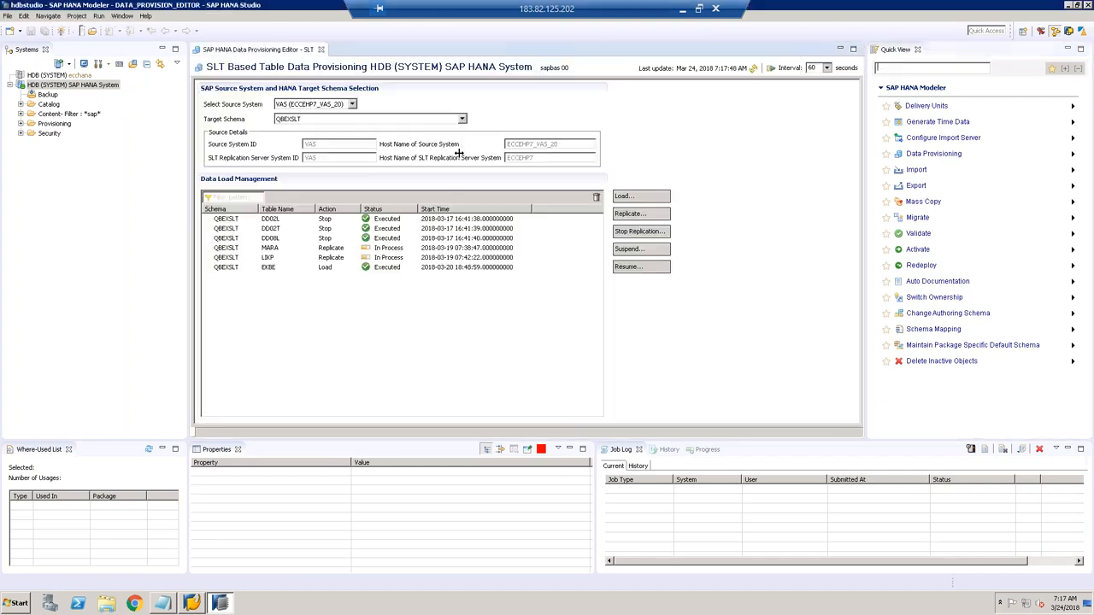
{"action": "left_click", "coordinate": [304, 120]}
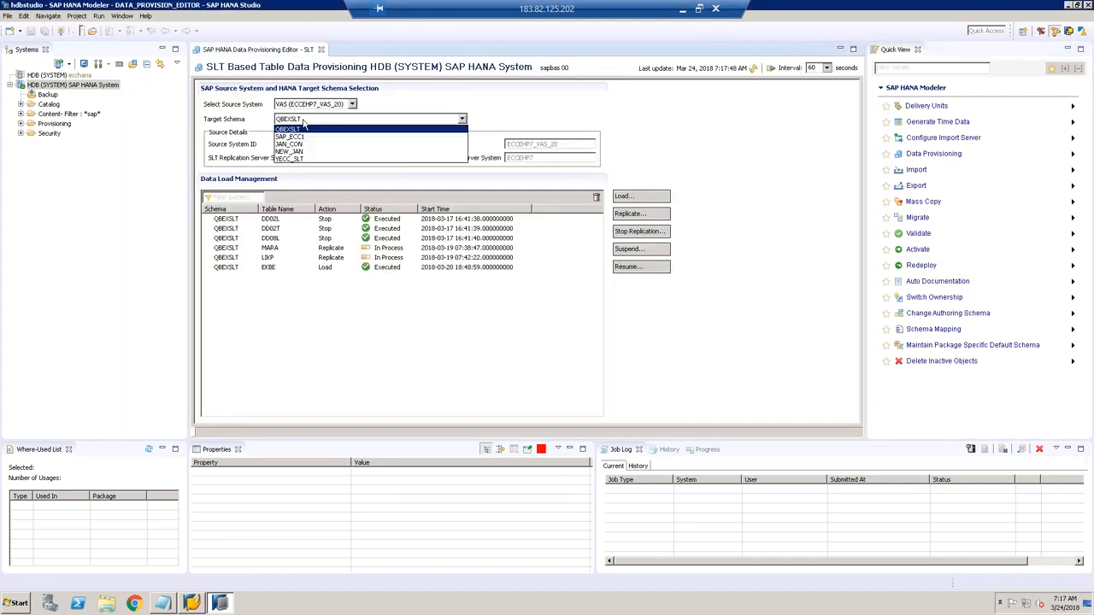
{"action": "left_click", "coordinate": [305, 130]}
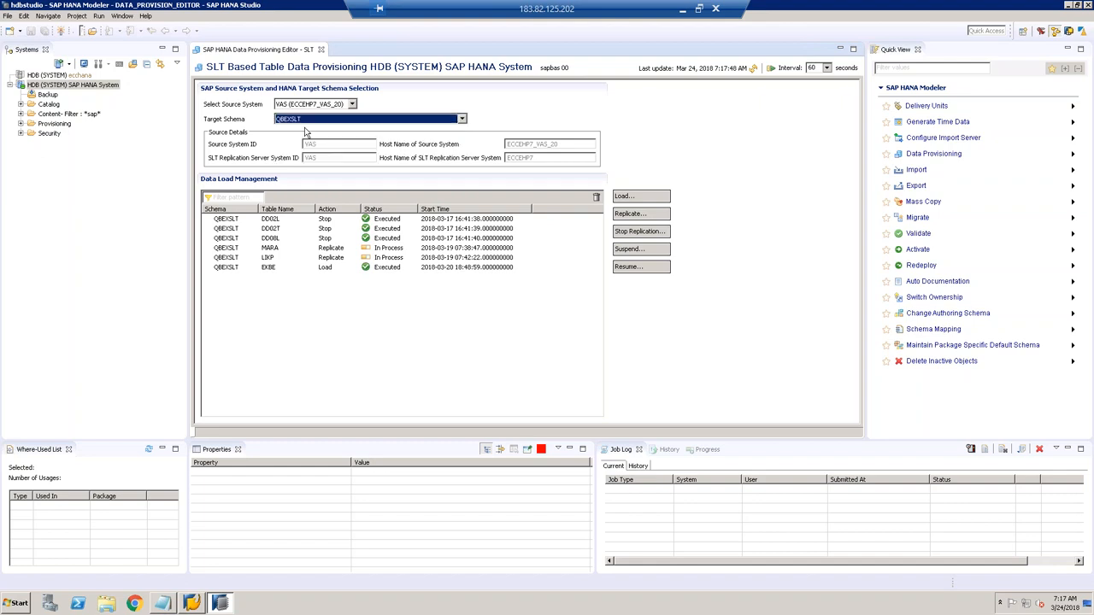
{"action": "left_click", "coordinate": [307, 124]}
{"action": "left_click", "coordinate": [307, 123]}
{"action": "left_click", "coordinate": [329, 250]}
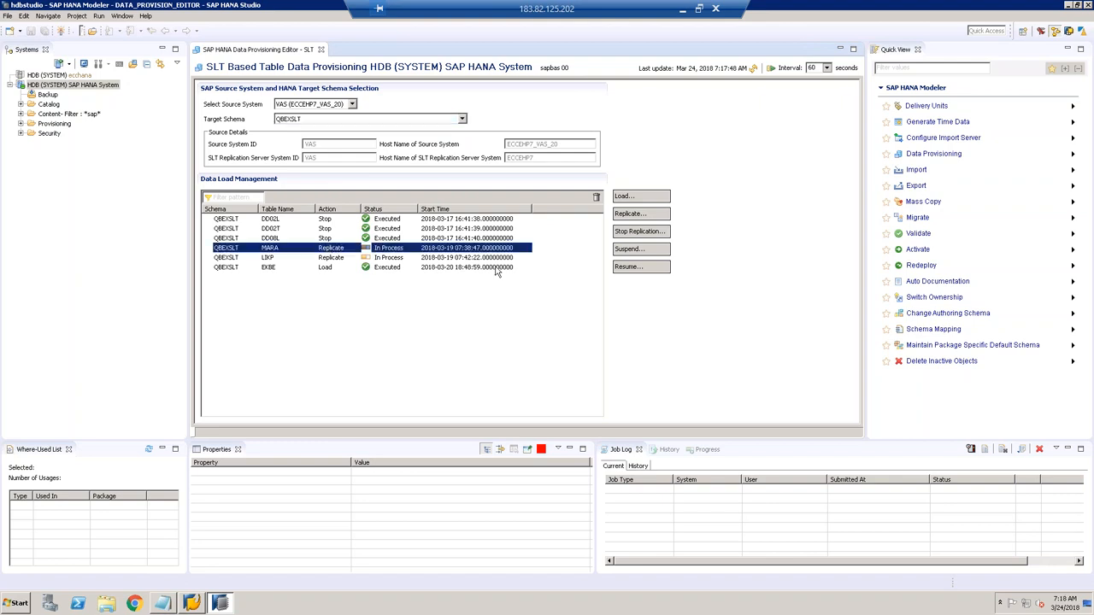
Step: Stop replication for the LIKP and MARA tables
{"action": "left_click", "coordinate": [633, 234]}
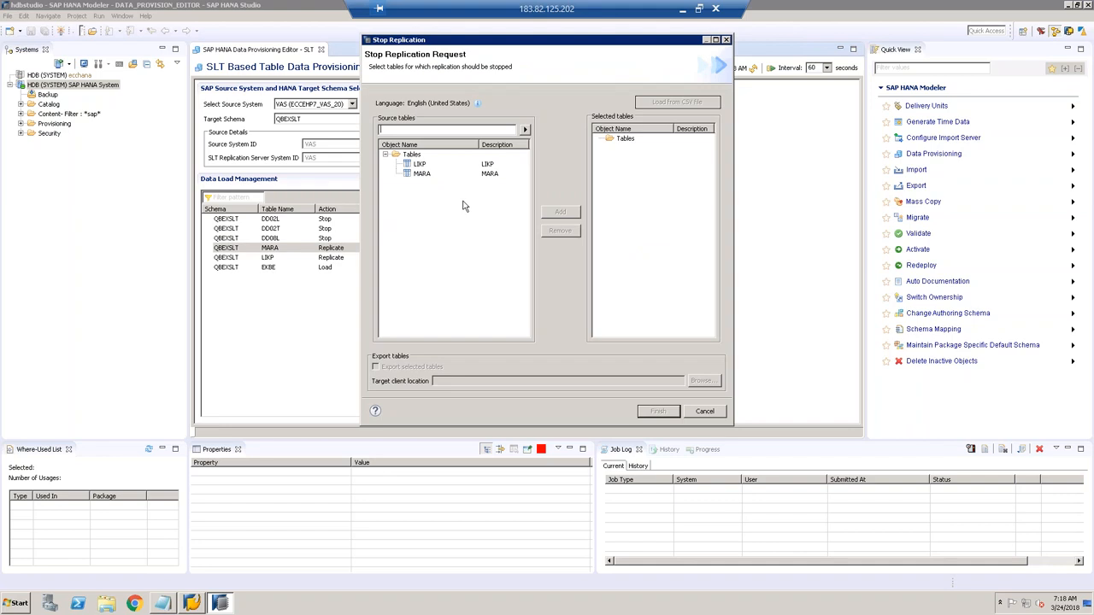
{"action": "left_click", "coordinate": [422, 166]}
{"action": "left_click", "coordinate": [422, 175], "text": "shift"}
{"action": "left_click", "coordinate": [560, 212]}
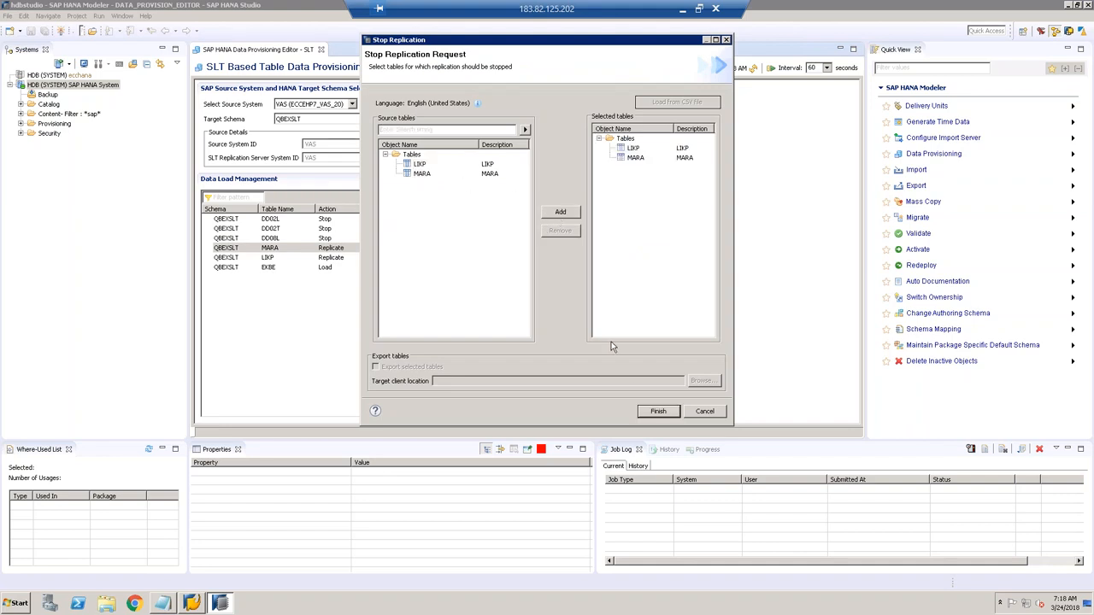
{"action": "left_click", "coordinate": [652, 412]}
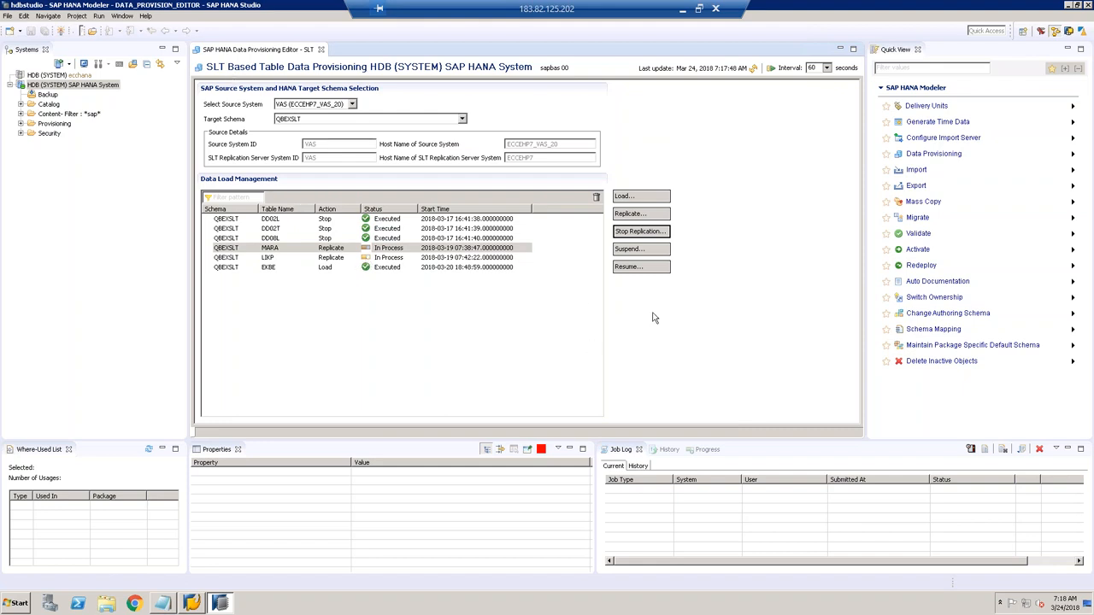
Step: Refresh the data load status until LIKP and MARA both show Stop as executed
{"action": "left_click", "coordinate": [755, 68]}
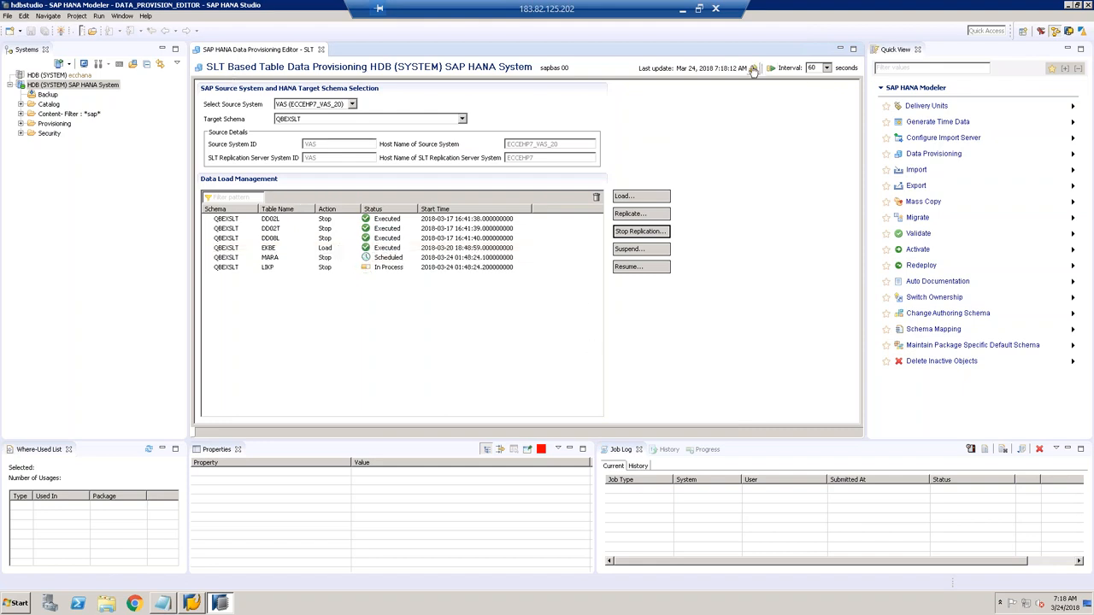
{"action": "left_click", "coordinate": [755, 68]}
{"action": "left_click", "coordinate": [755, 68]}
{"action": "left_click", "coordinate": [752, 68]}
{"action": "left_click", "coordinate": [752, 68]}
{"action": "left_click", "coordinate": [752, 69]}
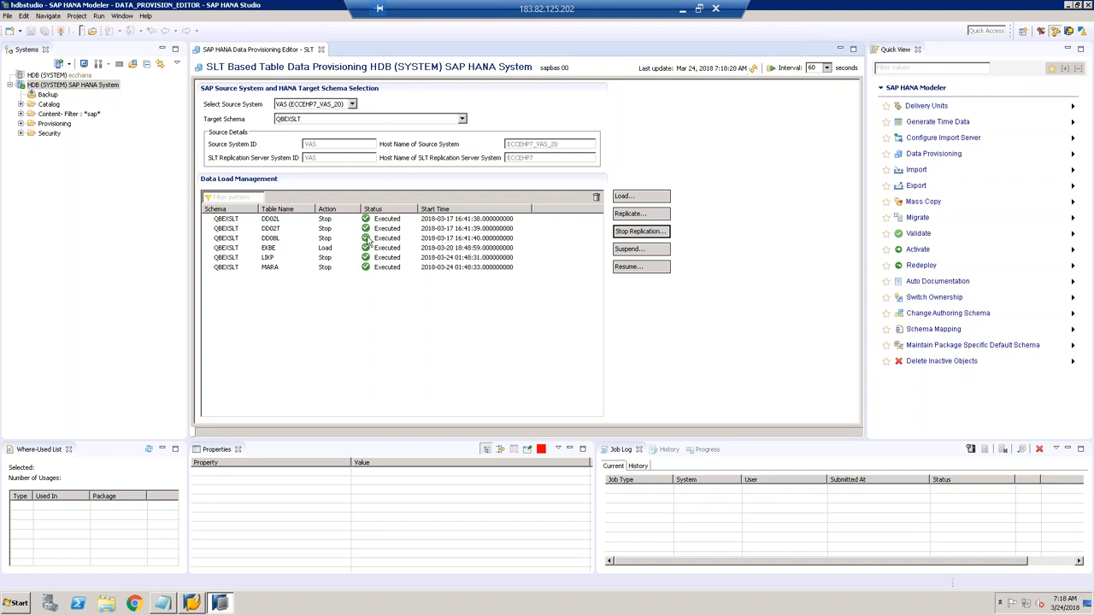
Step: Check the target schema list without changes and close the data provisioning editor
{"action": "left_click", "coordinate": [462, 119]}
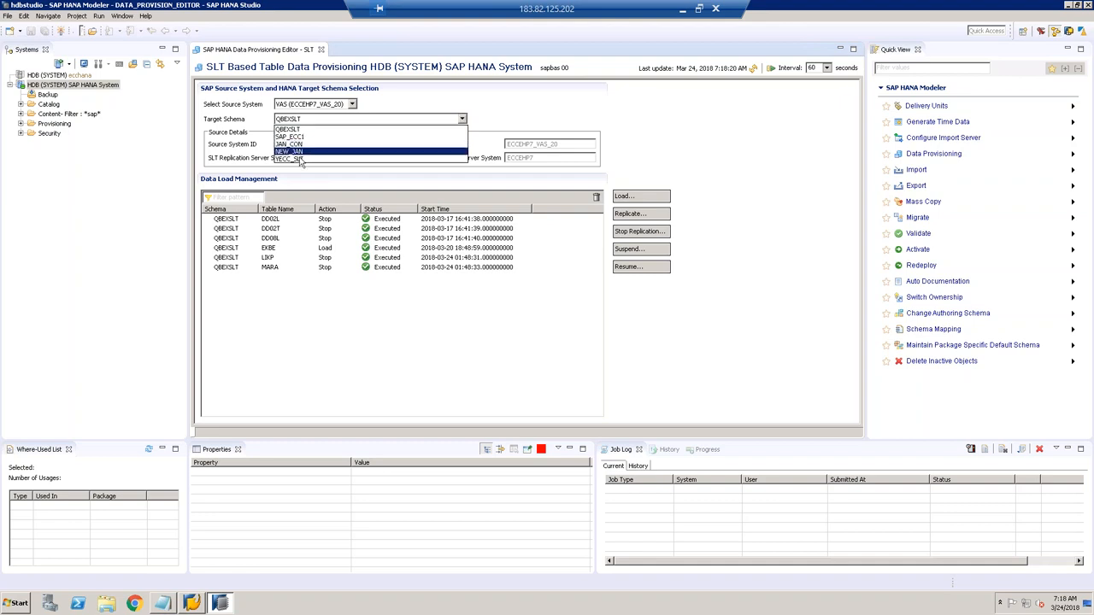
{"action": "left_click", "coordinate": [371, 87]}
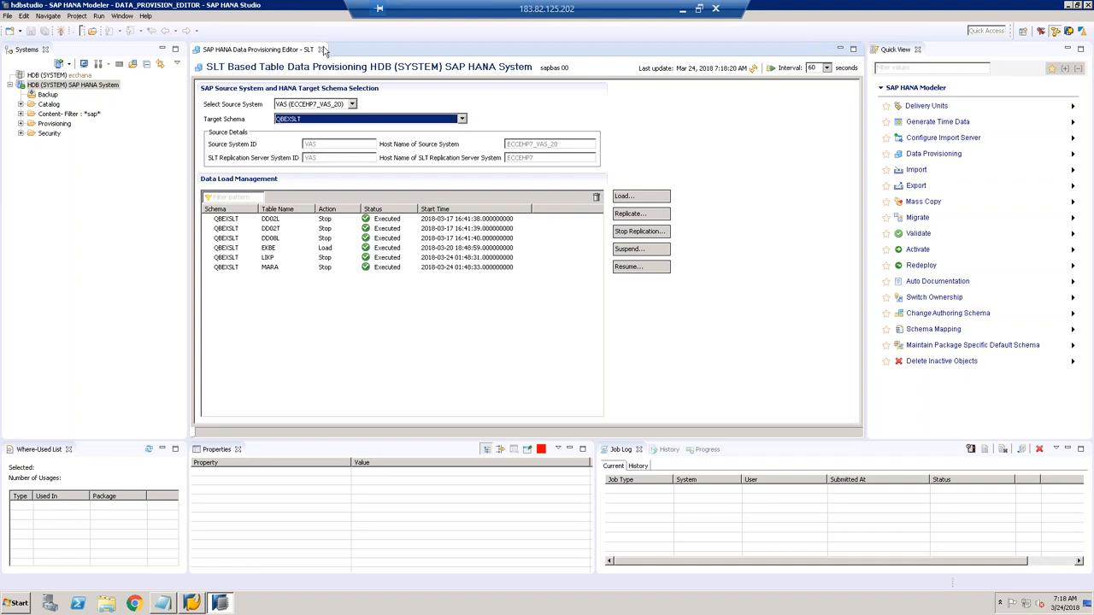
{"action": "left_click", "coordinate": [321, 51]}
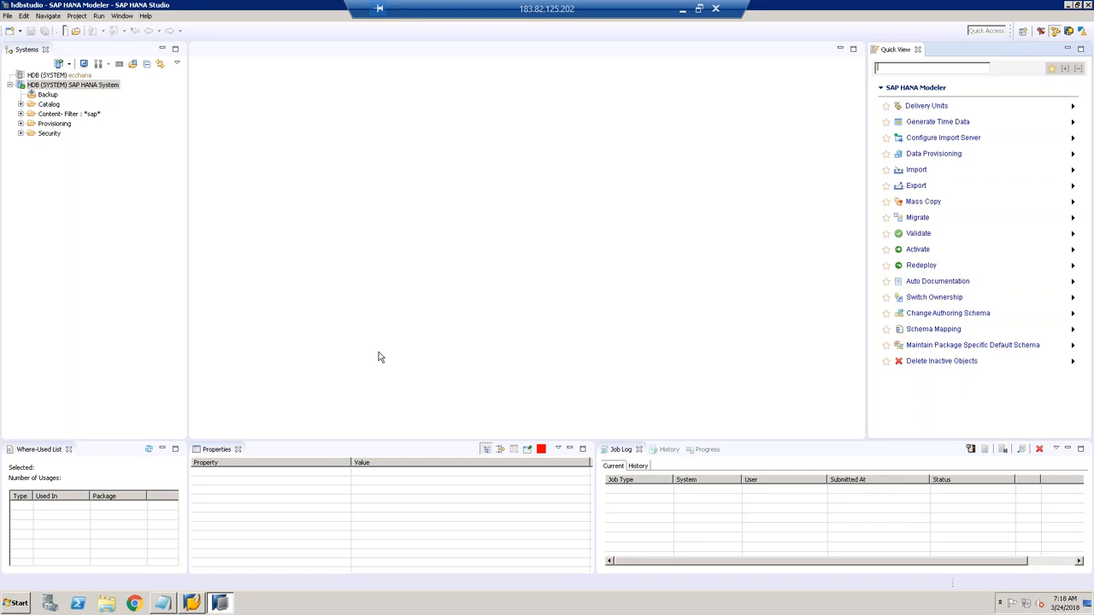
Step: Open a new Notepad note and set its font size to 20
{"action": "left_click", "coordinate": [192, 603]}
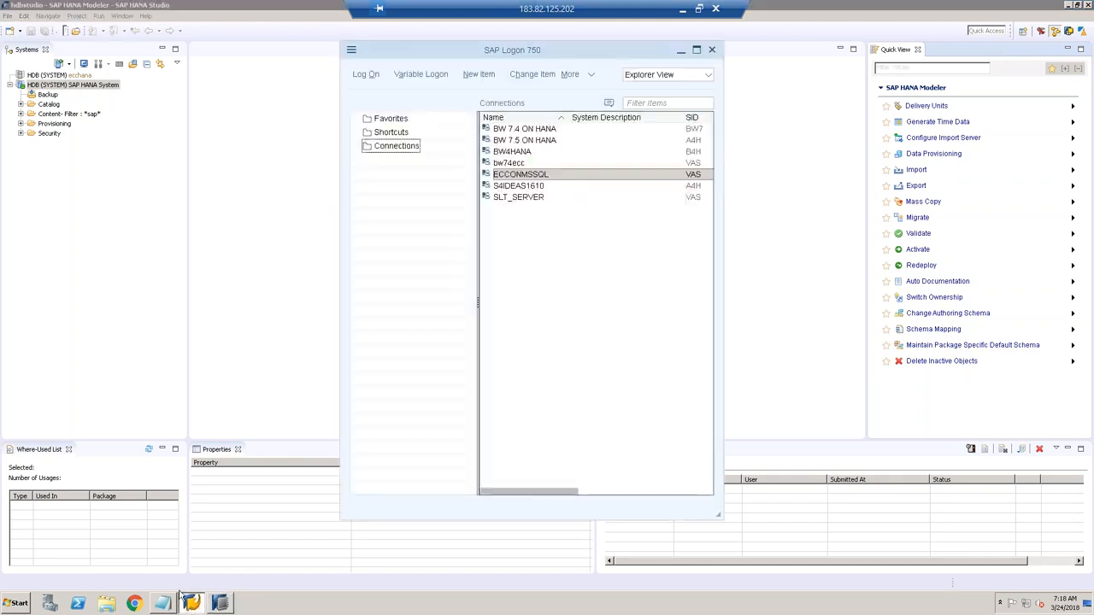
{"action": "left_click", "coordinate": [17, 604]}
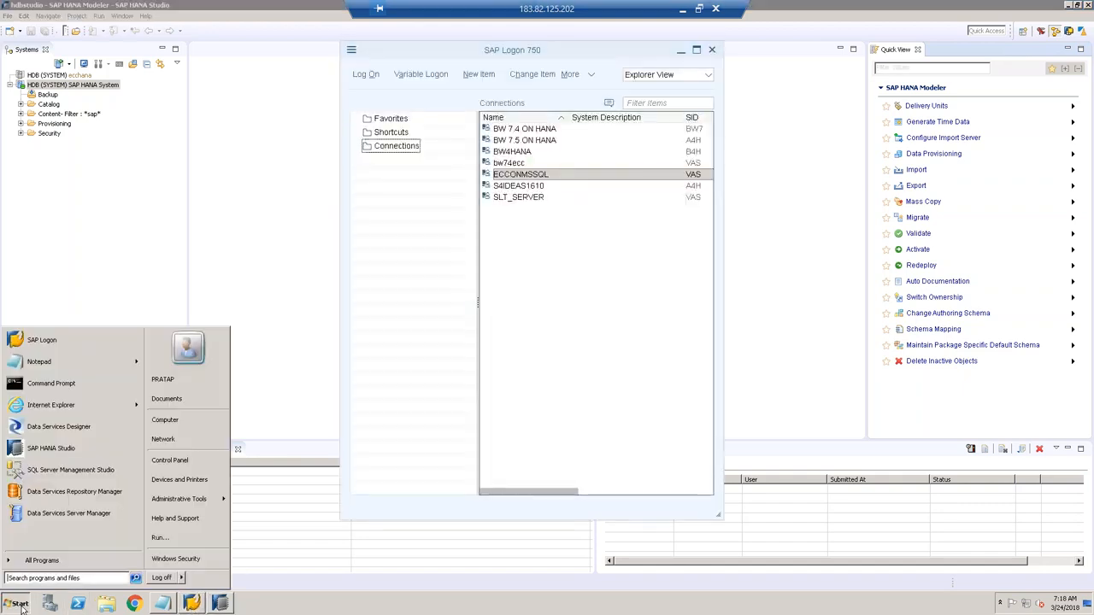
{"action": "left_click", "coordinate": [40, 362]}
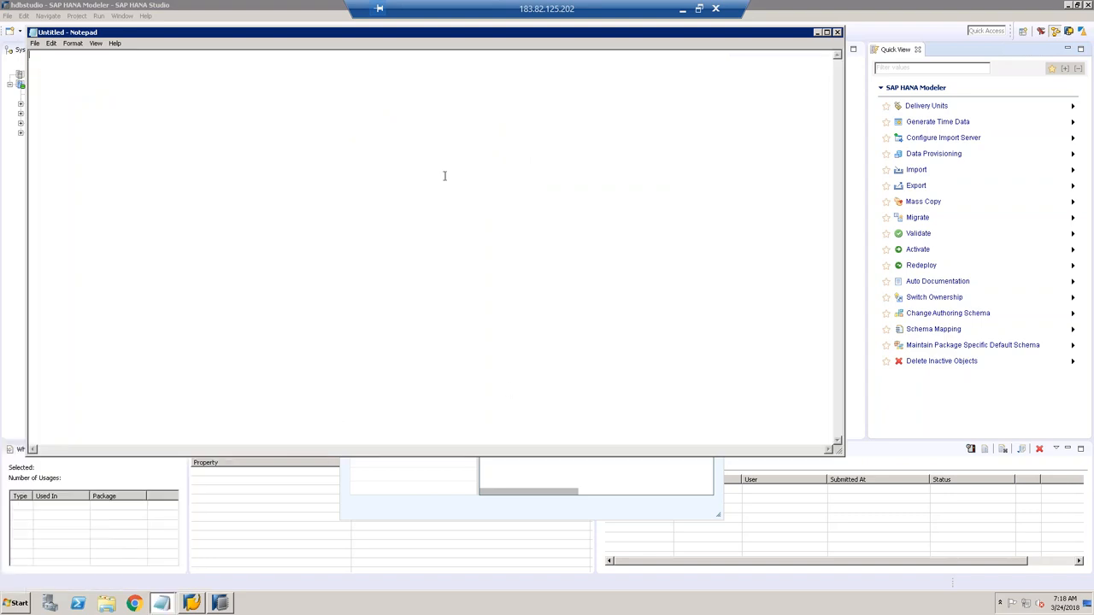
{"action": "left_click_drag", "start_coordinate": [350, 36], "coordinate": [561, 146]}
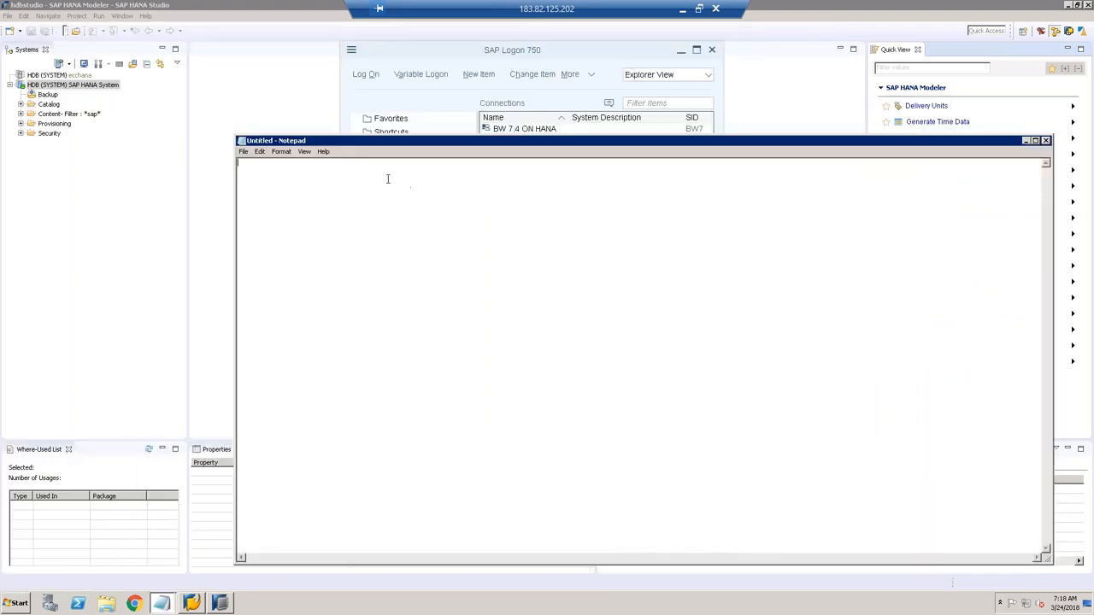
{"action": "left_click", "coordinate": [281, 151]}
{"action": "left_click", "coordinate": [289, 173]}
{"action": "left_click", "coordinate": [459, 306]}
{"action": "left_click", "coordinate": [460, 314]}
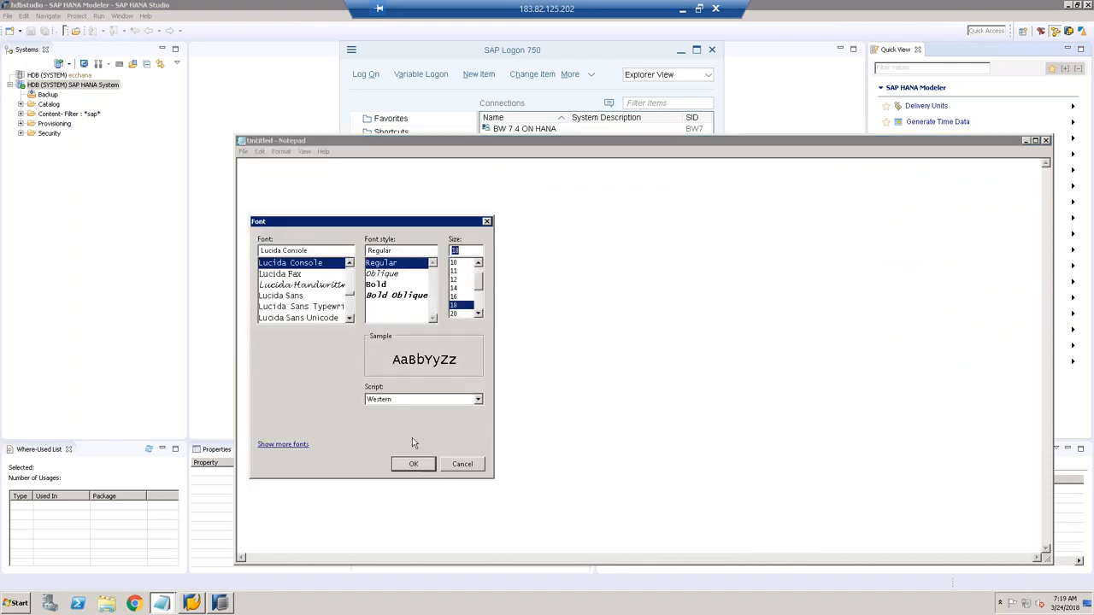
{"action": "left_click", "coordinate": [413, 466]}
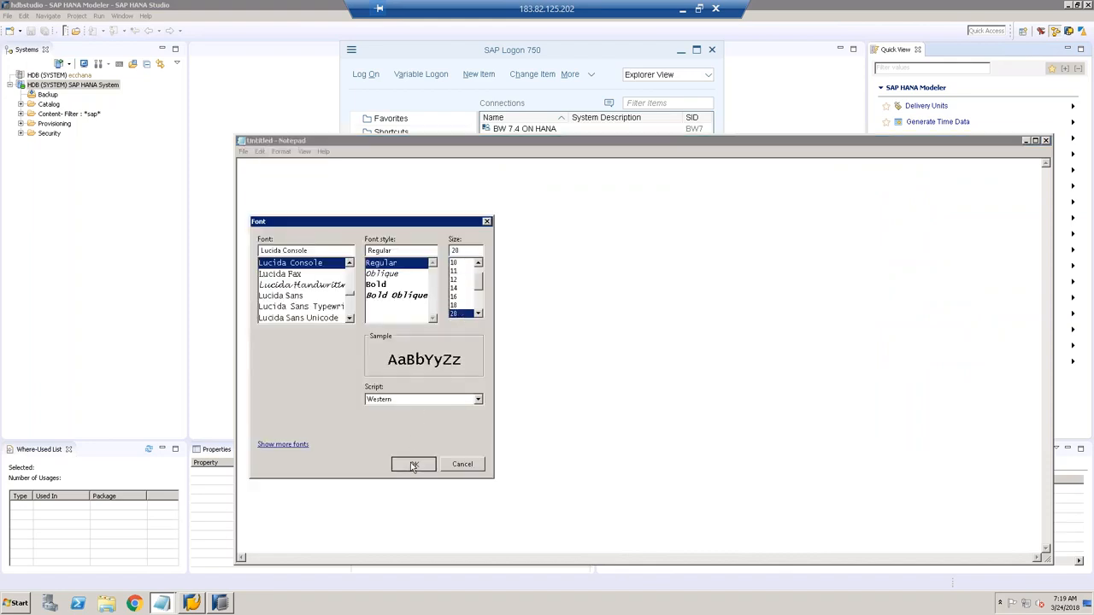
Step: Type the lines 'eecc :' and 'server name :', then return to SAP Logon
{"action": "type", "text": "eecc :"}
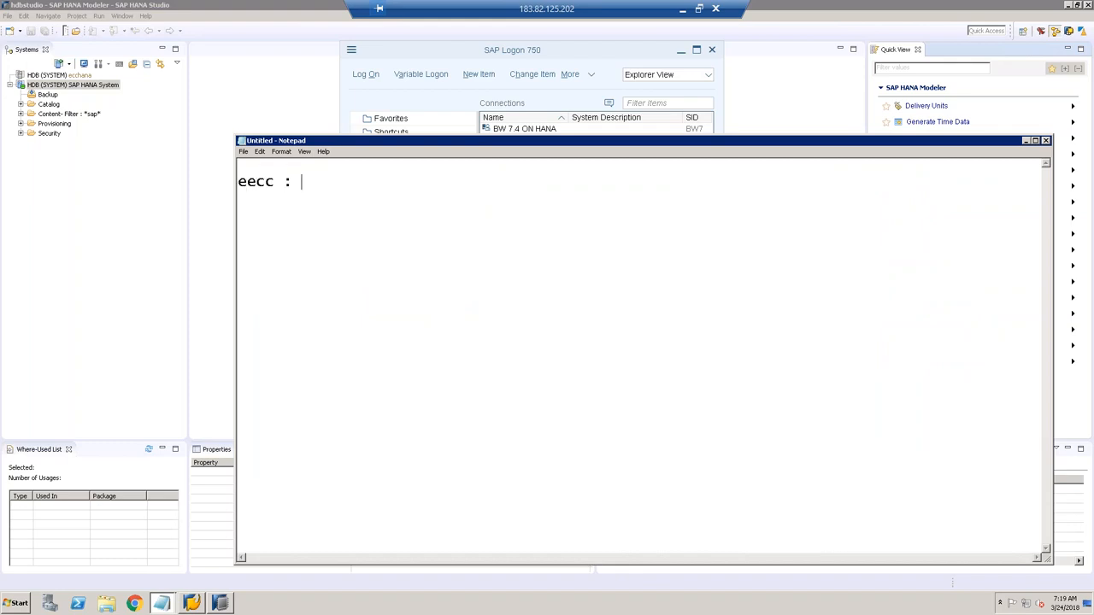
{"action": "key", "text": "Return"}
{"action": "key", "text": "Return"}
{"action": "type", "text": "server name :"}
{"action": "left_click", "coordinate": [407, 54]}
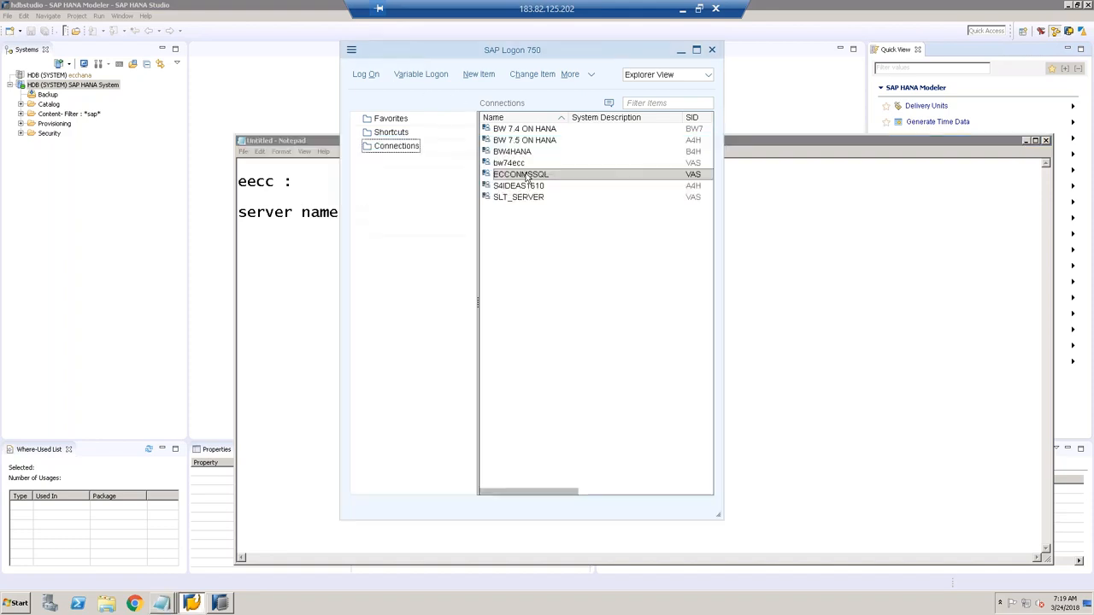
Step: Open the ECCONMSSQL connection properties and note the server name GNS in Notepad
{"action": "right_click", "coordinate": [527, 177]}
{"action": "left_click", "coordinate": [557, 258]}
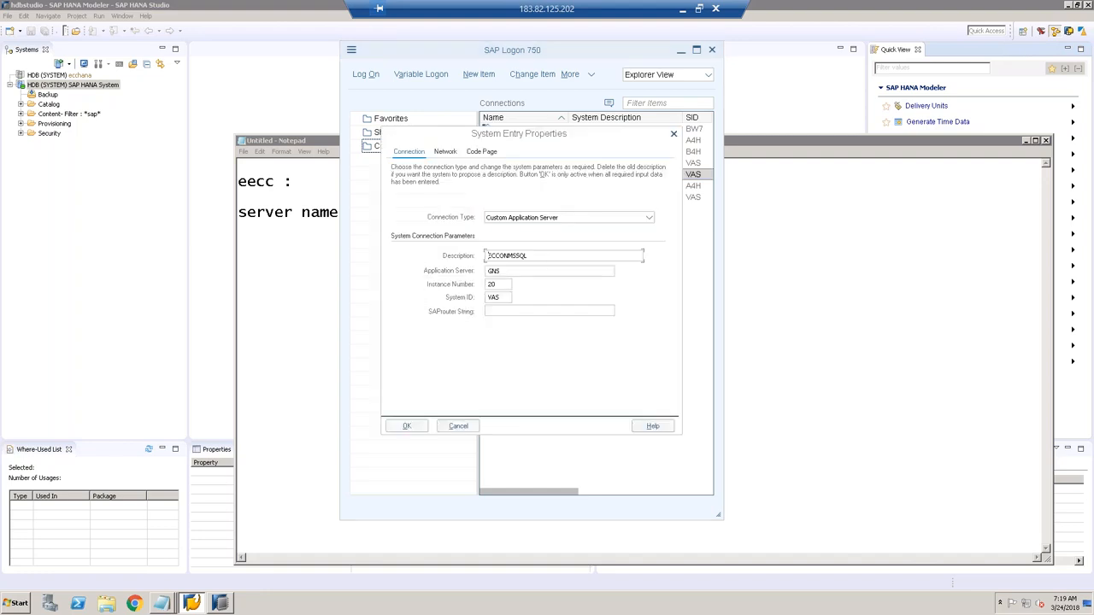
{"action": "left_click", "coordinate": [346, 216]}
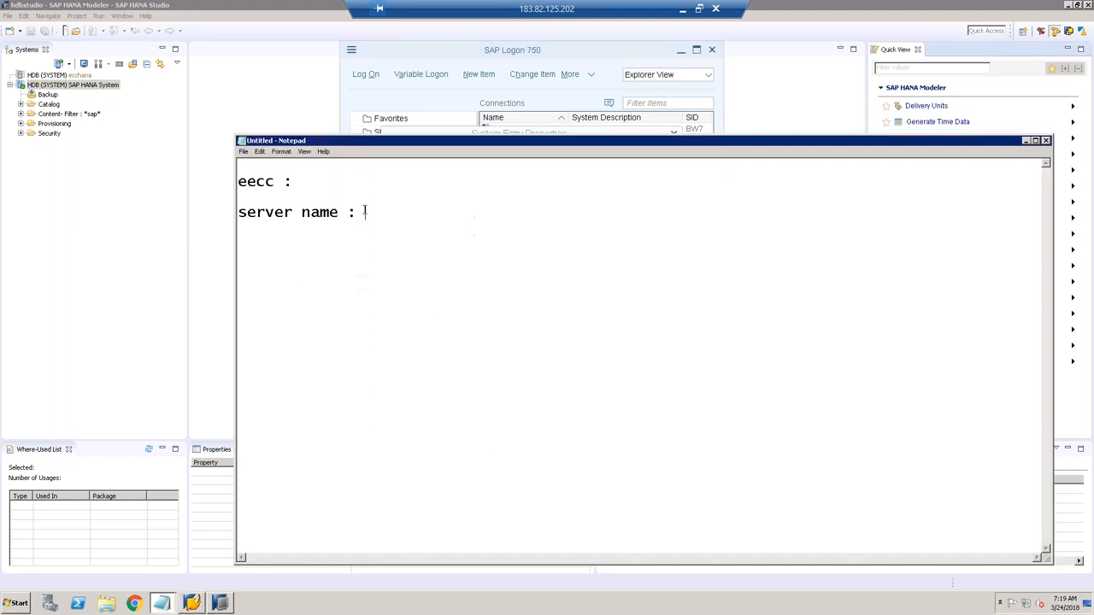
{"action": "type", "text": "GNS"}
{"action": "key", "text": "Return"}
Step: Add the line 'instance : 20' to the notes and close the ECCONMSSQL properties
{"action": "type", "text": "instance :"}
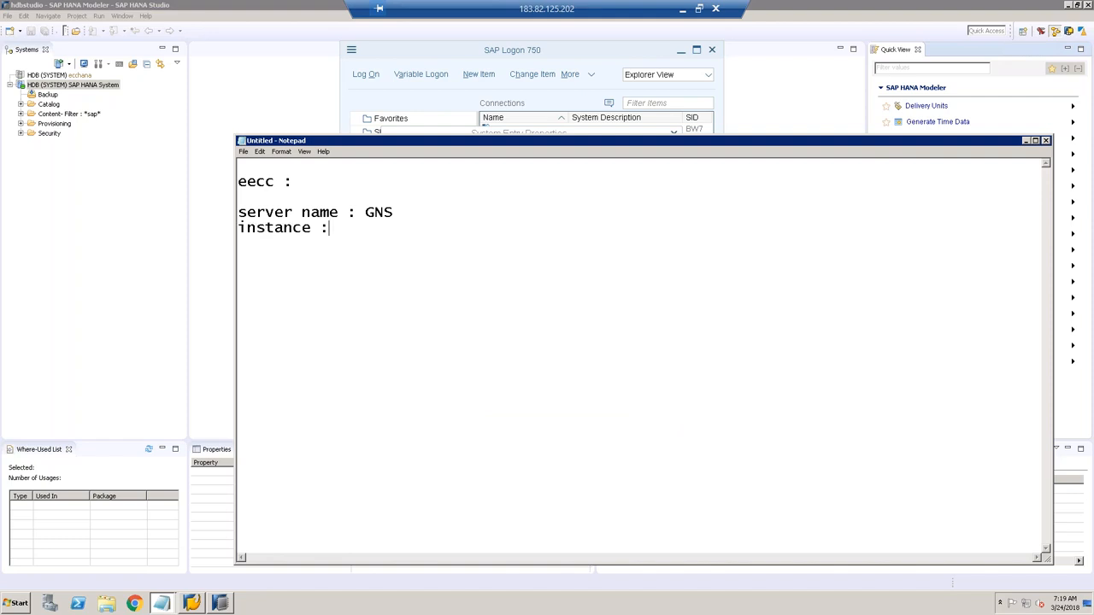
{"action": "key", "text": "alt+Tab"}
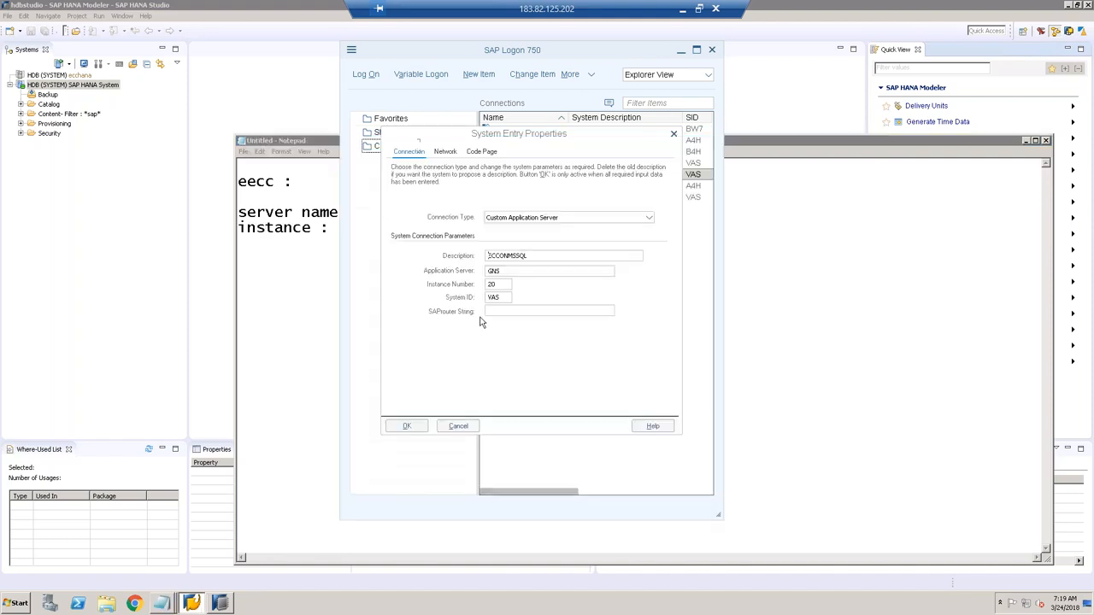
{"action": "left_click", "coordinate": [340, 229]}
{"action": "type", "text": "20"}
{"action": "key", "text": "Return"}
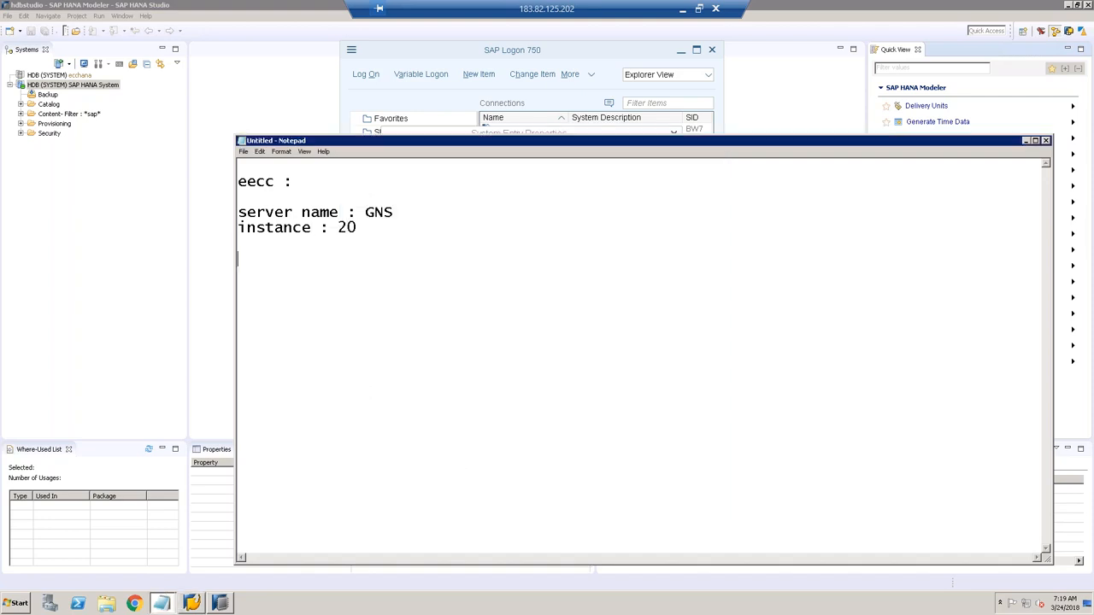
{"action": "left_click", "coordinate": [441, 48]}
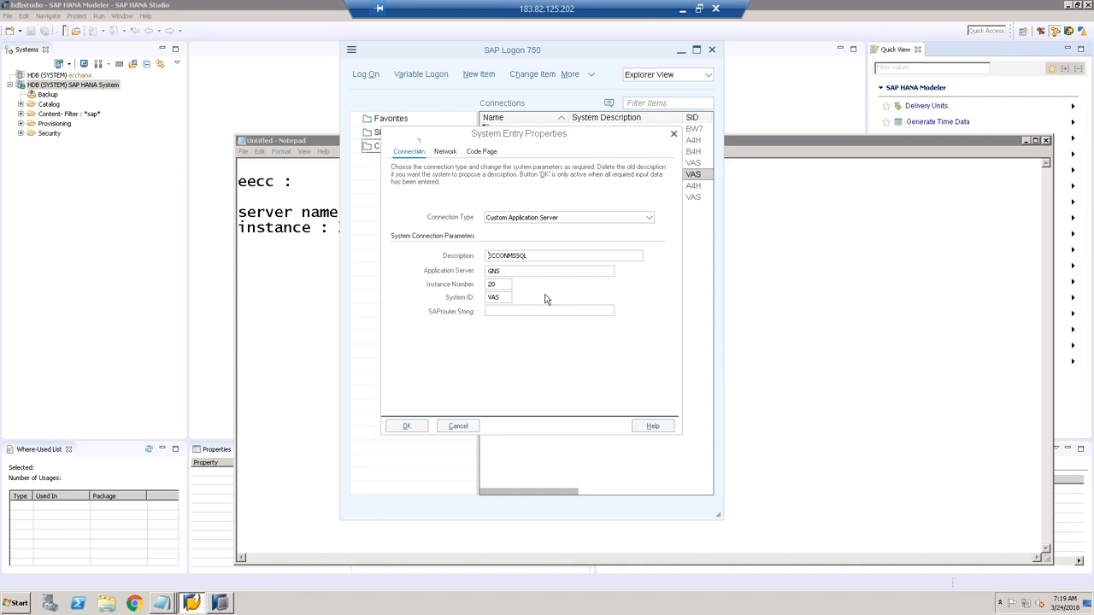
{"action": "left_click", "coordinate": [458, 427]}
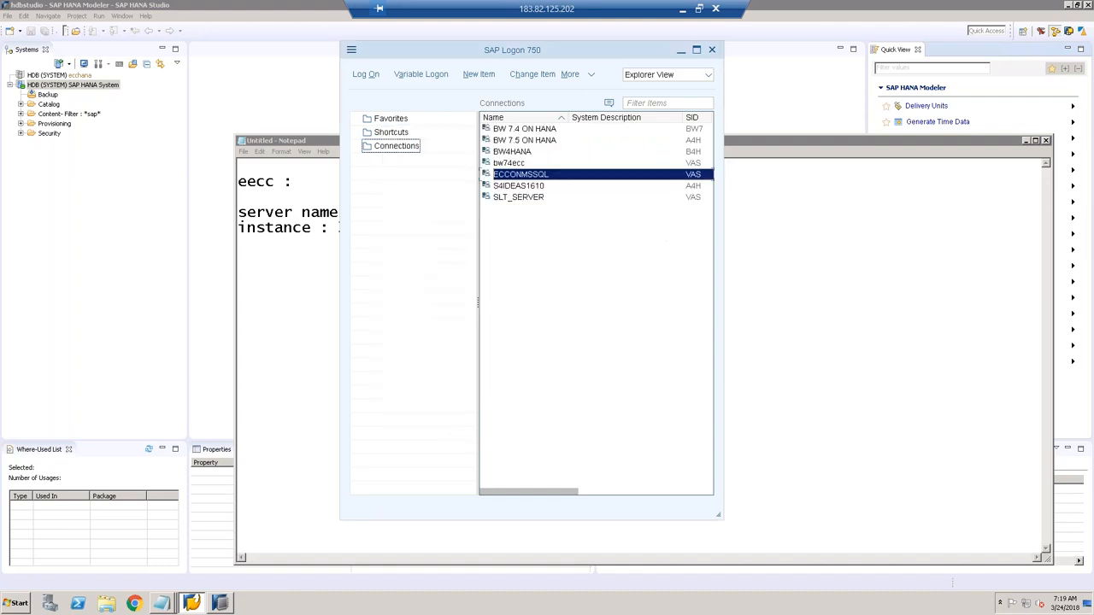
Step: Open the ECCONMSSQL logon screen to read client 800, then return to the Notepad note
{"action": "left_click", "coordinate": [366, 75]}
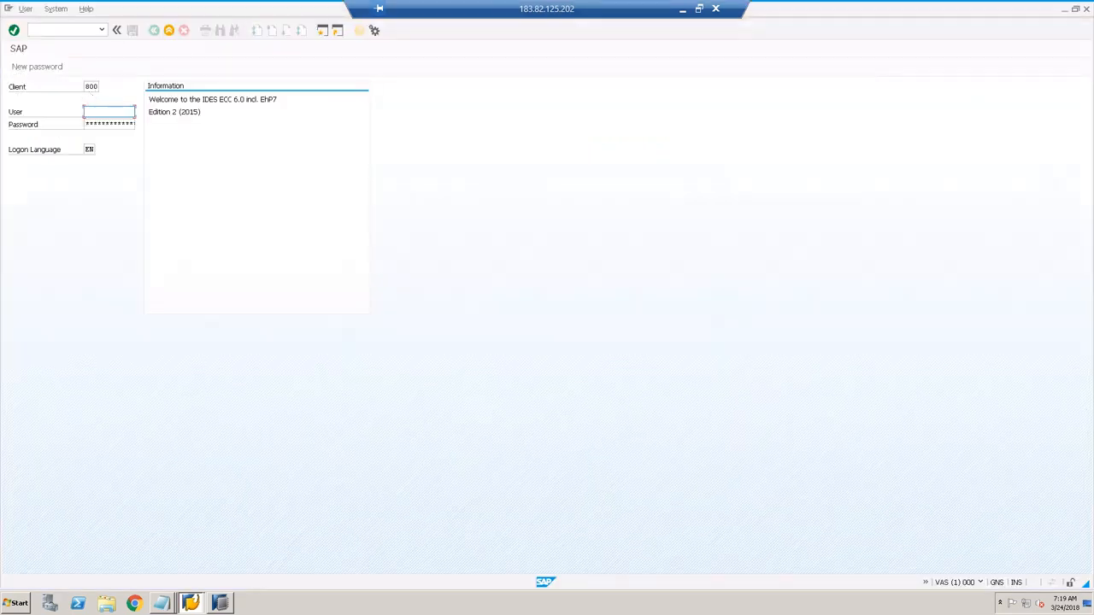
{"action": "left_click", "coordinate": [93, 87]}
{"action": "left_click_drag", "start_coordinate": [98, 87], "coordinate": [91, 87]}
{"action": "left_click", "coordinate": [168, 600]}
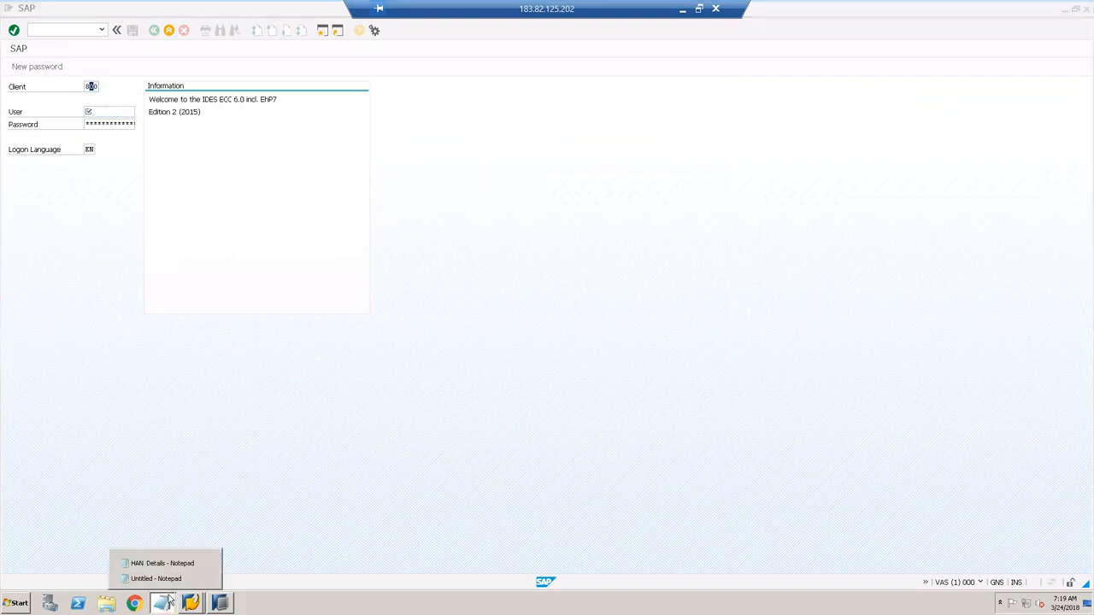
{"action": "left_click", "coordinate": [205, 579]}
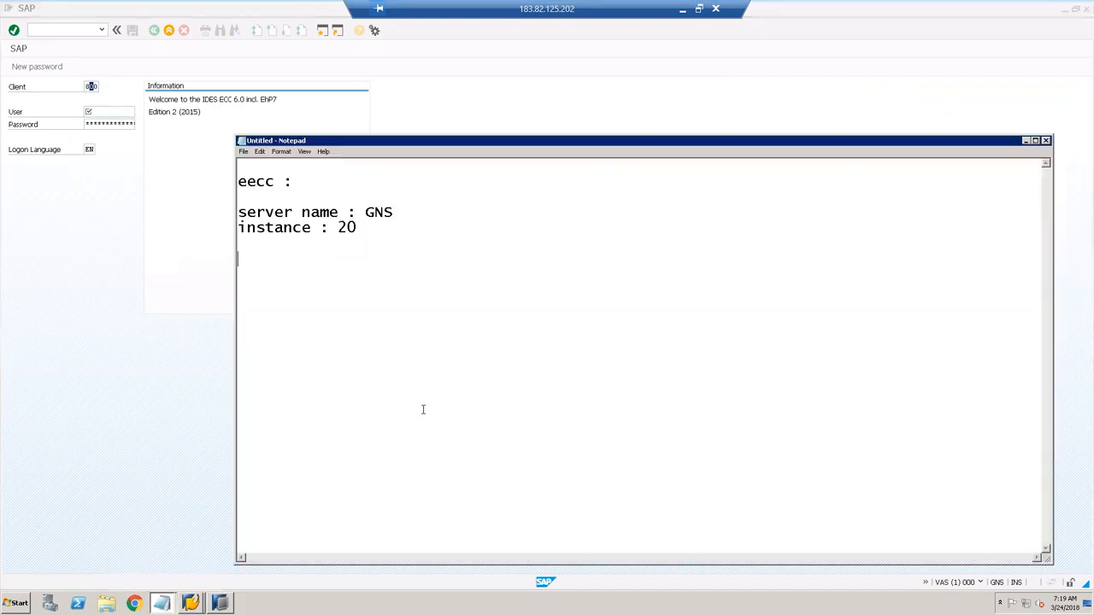
Step: Add the line 'client : 800' to the connection notes
{"action": "type", "text": "clir"}
{"action": "key", "text": "BackSpace"}
{"action": "type", "text": "enty"}
{"action": "key", "text": "Return"}
{"action": "key", "text": "Return"}
{"action": "key", "text": "BackSpace"}
{"action": "key", "text": "BackSpace"}
{"action": "key", "text": "BackSpace"}
{"action": "type", "text": ": 800"}
{"action": "key", "text": "Return"}
Step: Add the logon user and masked password lines, then select the connection details
{"action": "type", "text": "use"}
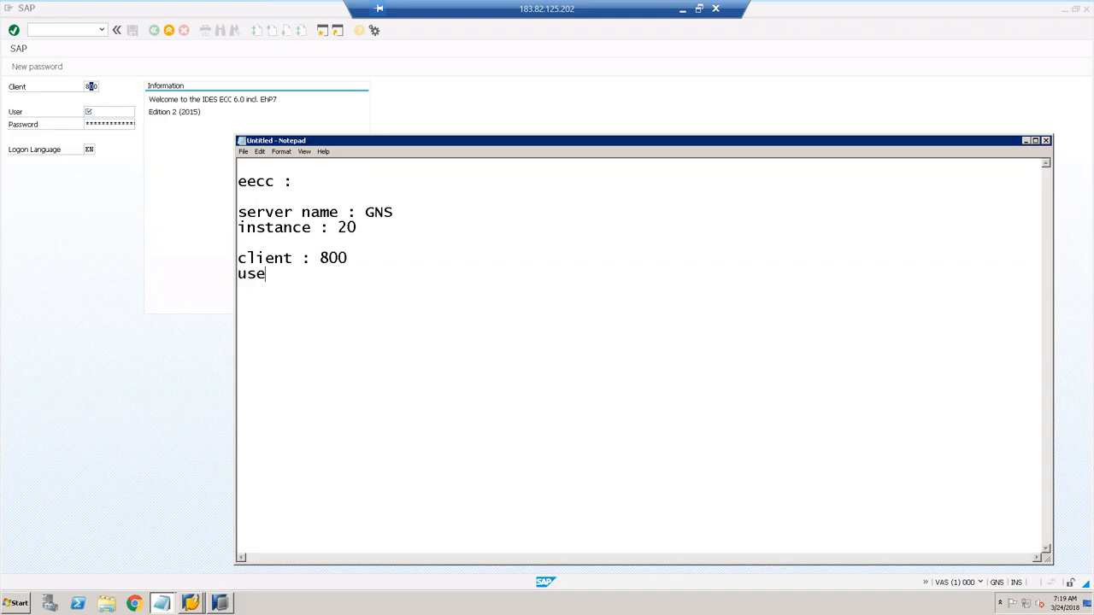
{"action": "type", "text": "r : BAN"}
{"action": "key", "text": "Return"}
{"action": "type", "text": "Password :"}
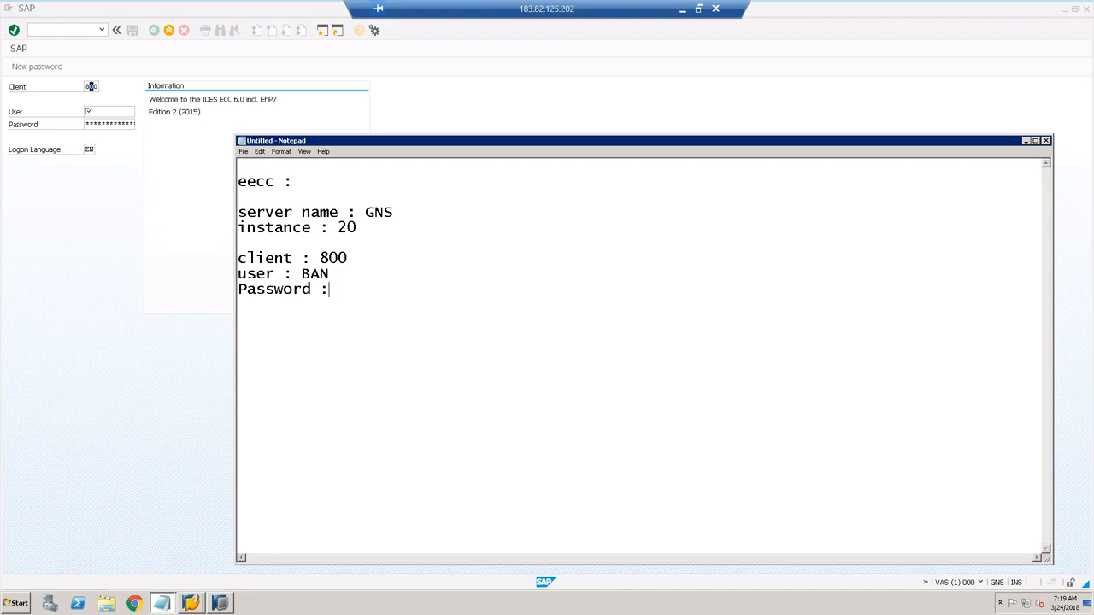
{"action": "type", "text": "xxxxxx"}
{"action": "left_click_drag", "start_coordinate": [384, 291], "coordinate": [238, 212]}
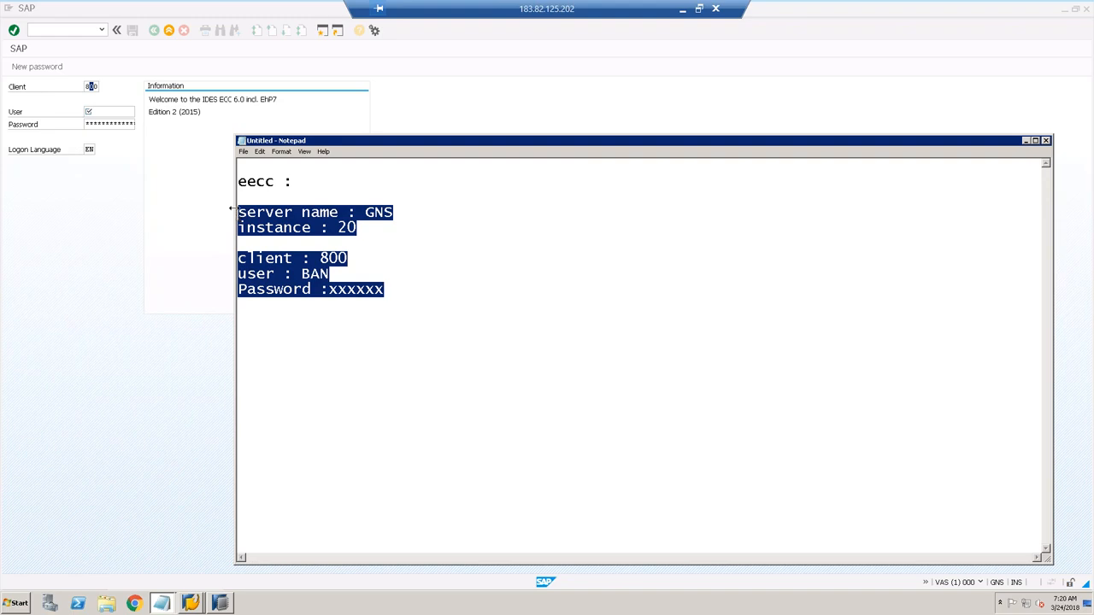
{"action": "left_click", "coordinate": [200, 223]}
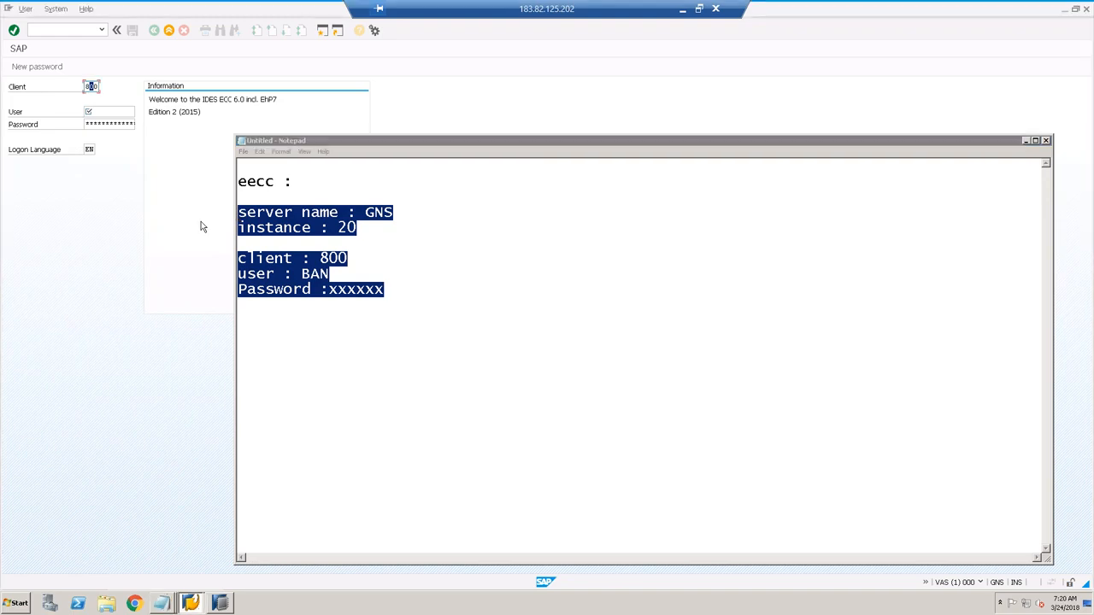
Step: Leave the ECC logon and log on to SLT_SERVER with the user name and password
{"action": "left_click", "coordinate": [169, 33]}
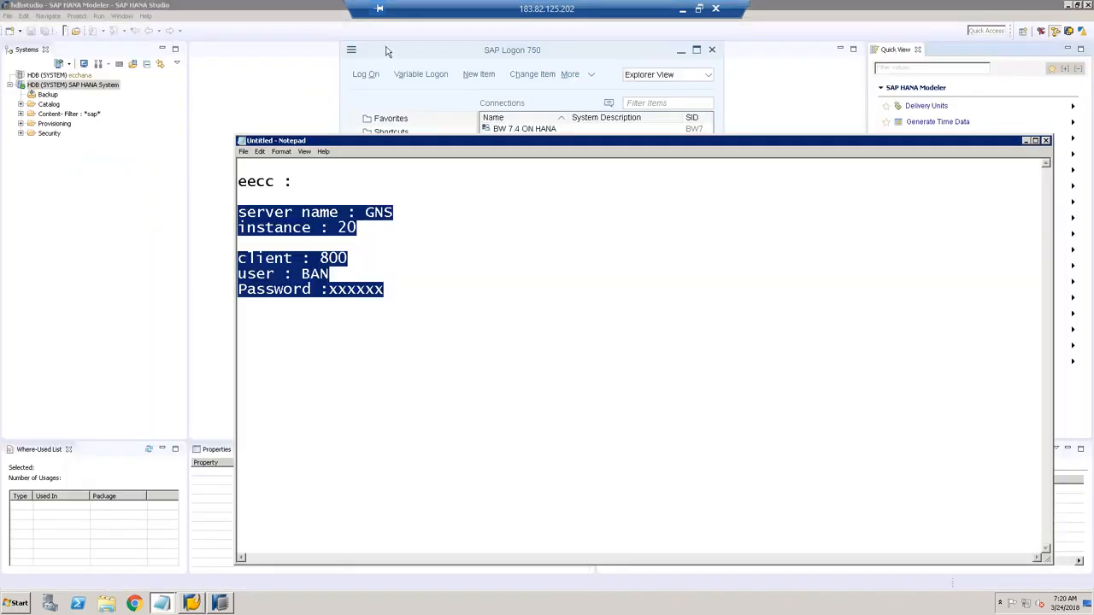
{"action": "left_click", "coordinate": [387, 51]}
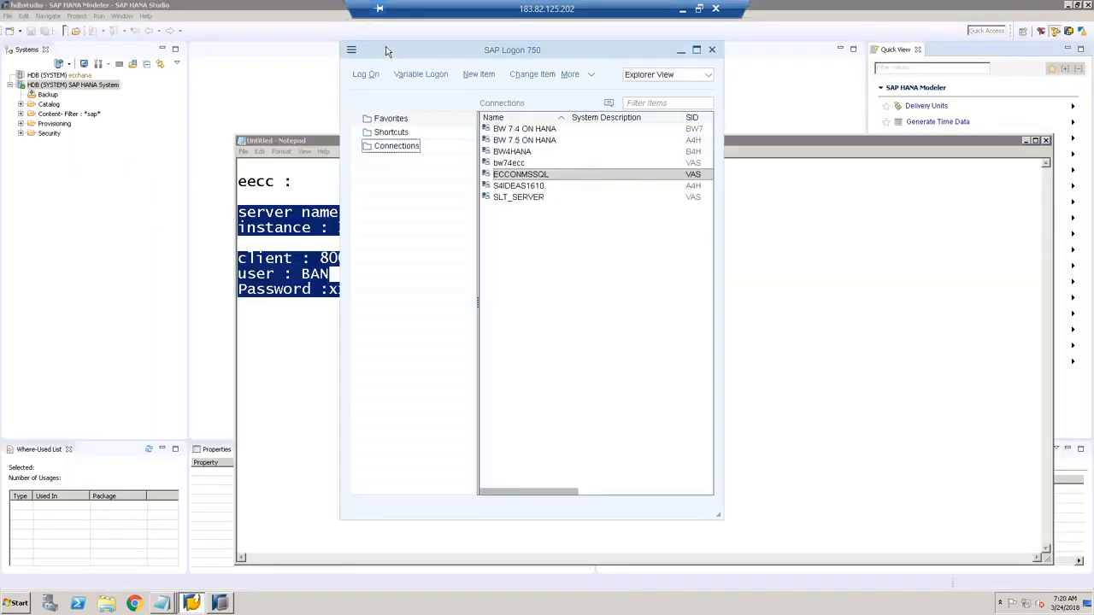
{"action": "left_click", "coordinate": [530, 198]}
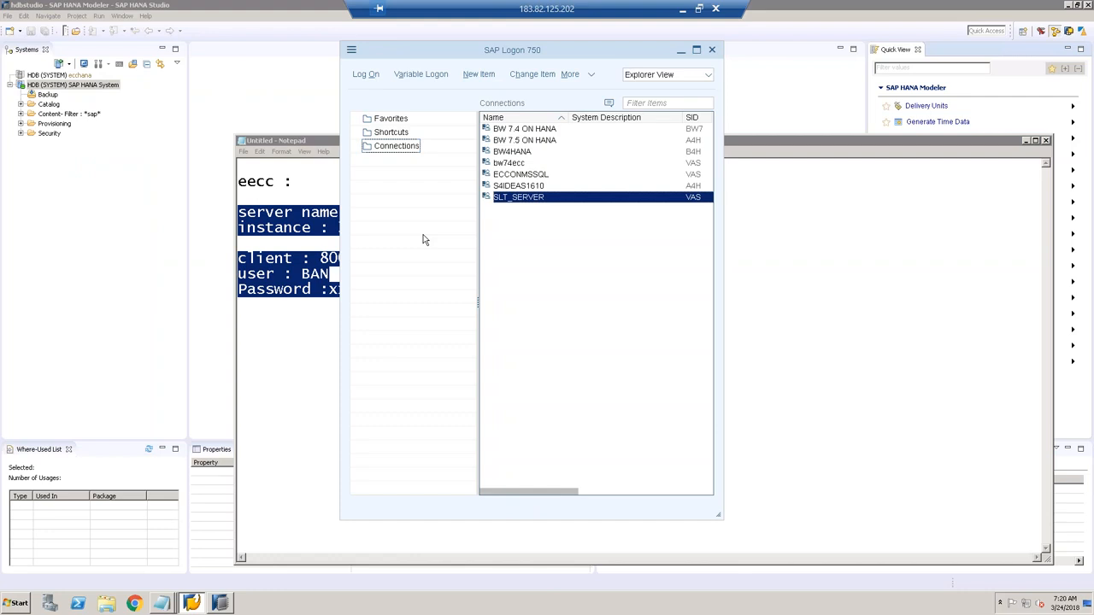
{"action": "left_click", "coordinate": [366, 75]}
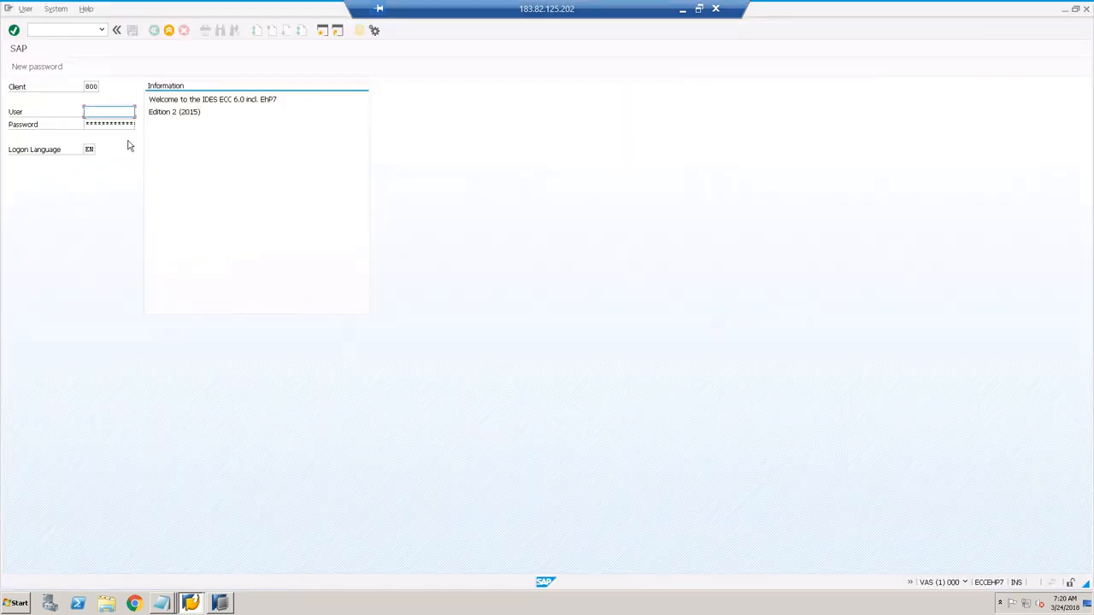
{"action": "type", "text": "han"}
{"action": "key", "text": "Tab"}
{"action": "type", "text": "*****"}
{"action": "key", "text": "Return"}
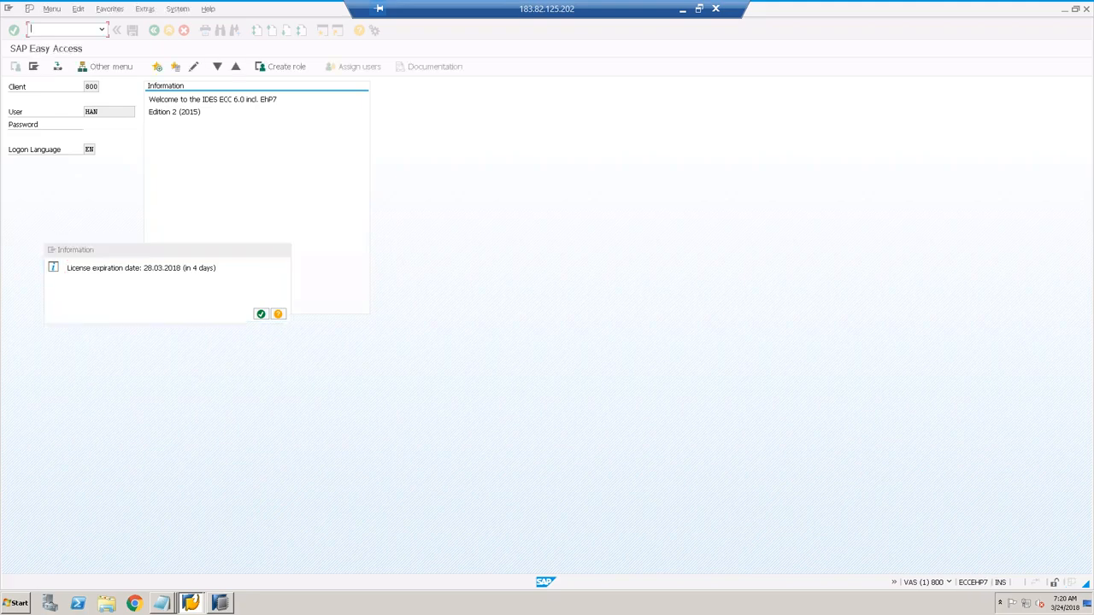
Step: Dismiss the license expiration notice and run transaction SM59
{"action": "key", "text": "Return"}
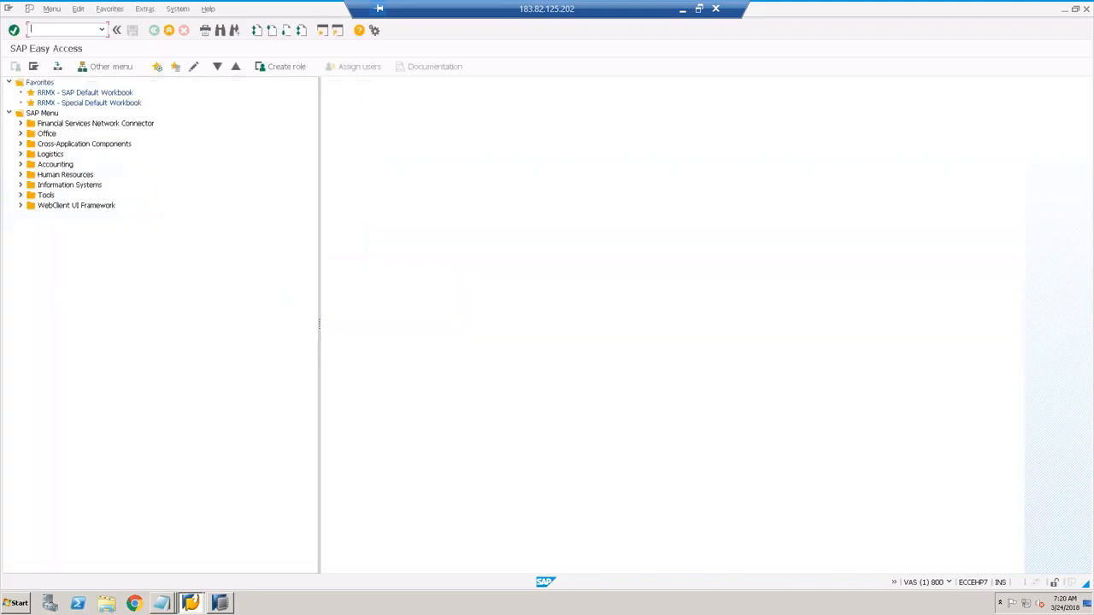
{"action": "type", "text": "SM59"}
{"action": "key", "text": "Return"}
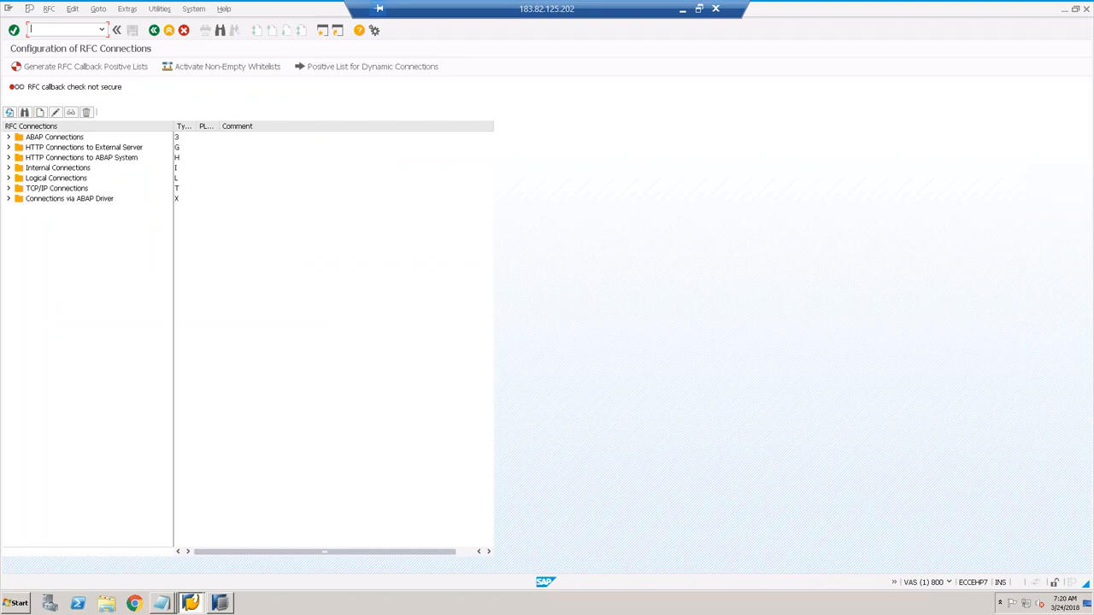
Step: Select all the ECC connection notes in Notepad
{"action": "left_click", "coordinate": [55, 137]}
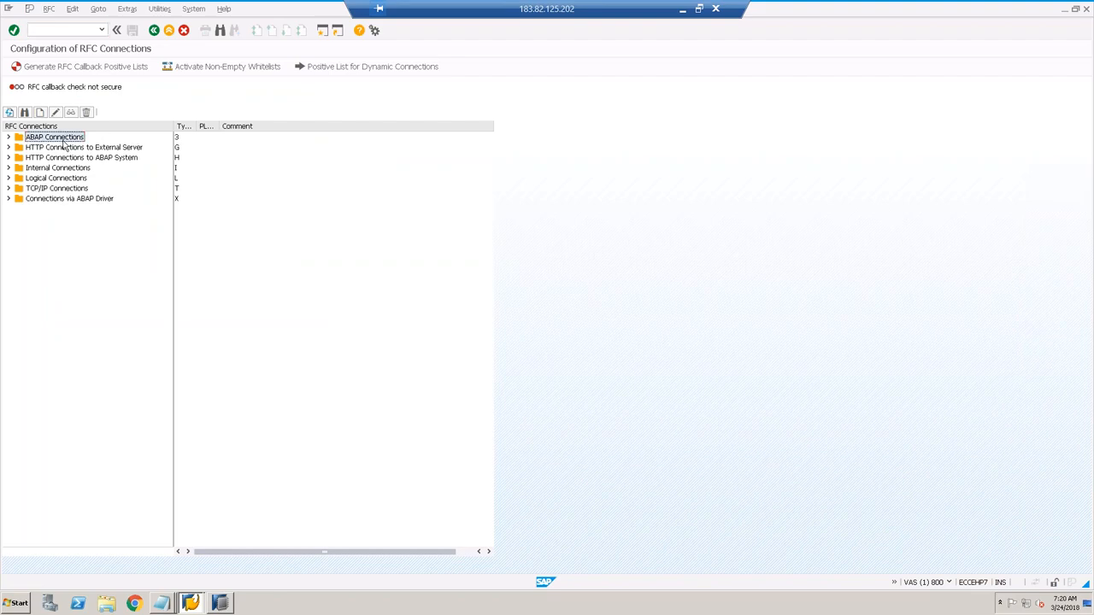
{"action": "mouse_move", "coordinate": [160, 601]}
{"action": "left_click", "coordinate": [161, 581]}
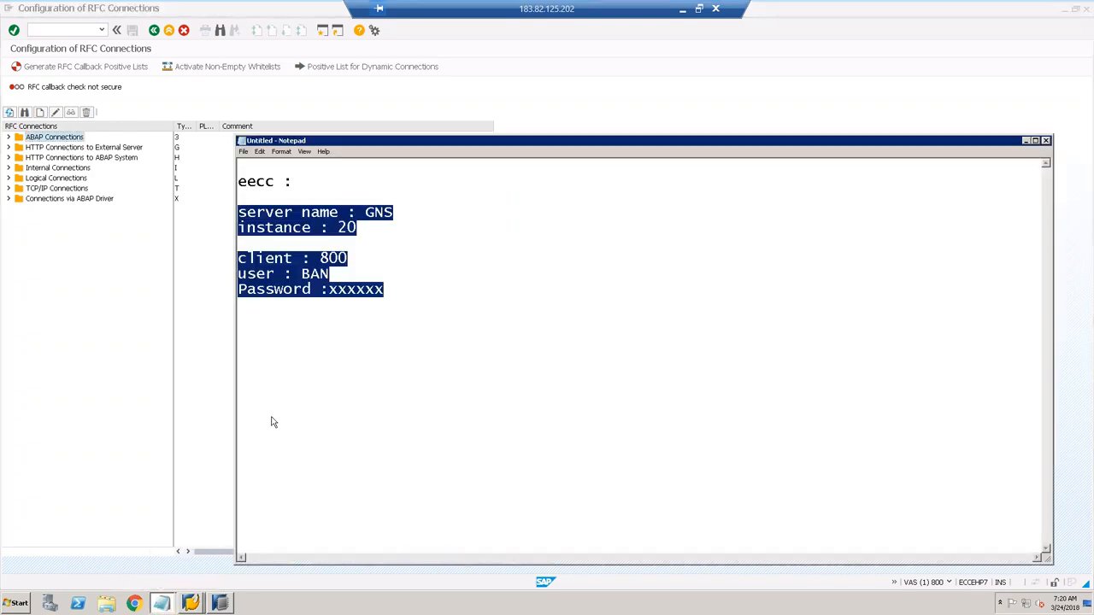
{"action": "left_click_drag", "start_coordinate": [395, 289], "coordinate": [231, 181]}
{"action": "left_click", "coordinate": [85, 310]}
Step: Create a new ABAP Connection destination named MYECCSQL
{"action": "left_click", "coordinate": [55, 138]}
{"action": "double_click", "coordinate": [55, 137]}
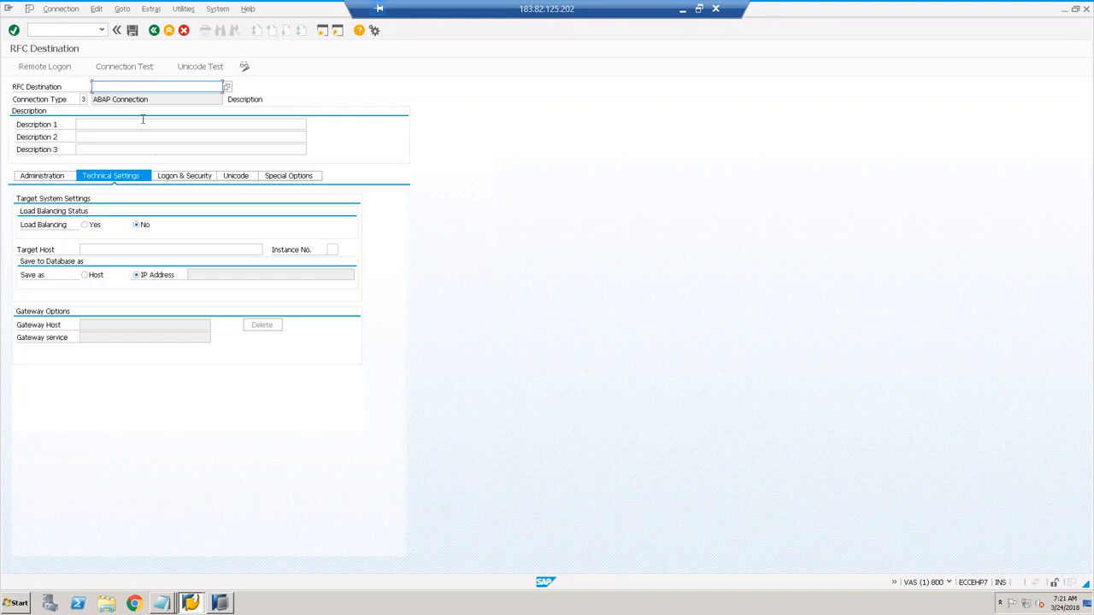
{"action": "type", "text": "MYECC"}
{"action": "left_click_drag", "start_coordinate": [123, 88], "coordinate": [92, 87]}
{"action": "left_click", "coordinate": [128, 86]}
{"action": "type", "text": "SQL"}
{"action": "left_click_drag", "start_coordinate": [142, 86], "coordinate": [88, 86]}
{"action": "key", "text": "ctrl+c"}
Step: Paste MYECCSQL into Description 1, 2 and 3
{"action": "left_click", "coordinate": [100, 127]}
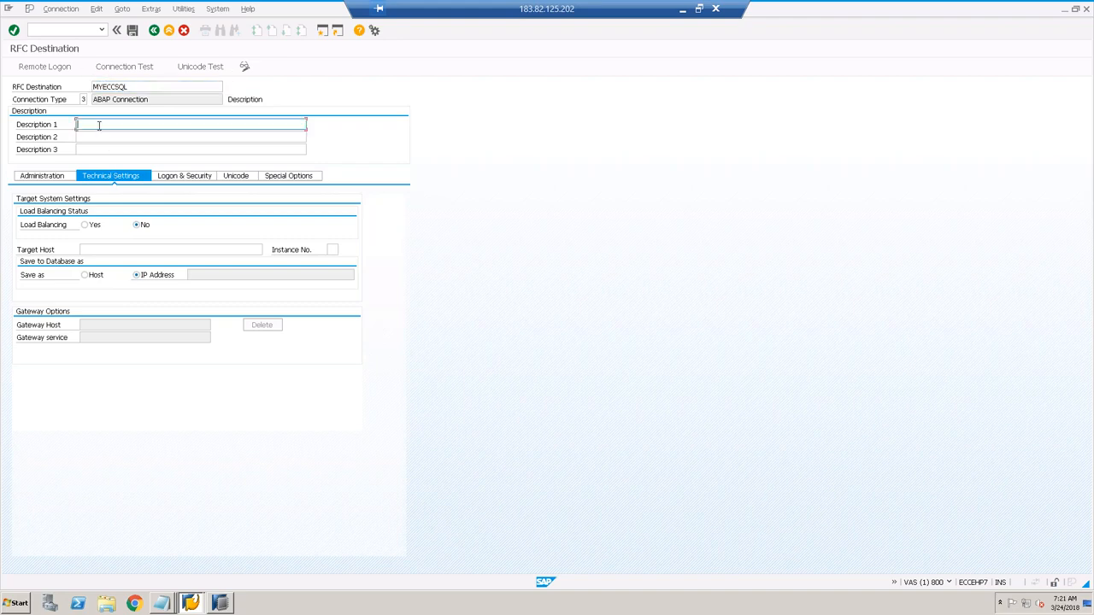
{"action": "key", "text": "ctrl+v"}
{"action": "left_click", "coordinate": [101, 137]}
{"action": "key", "text": "ctrl+v"}
{"action": "left_click", "coordinate": [99, 148]}
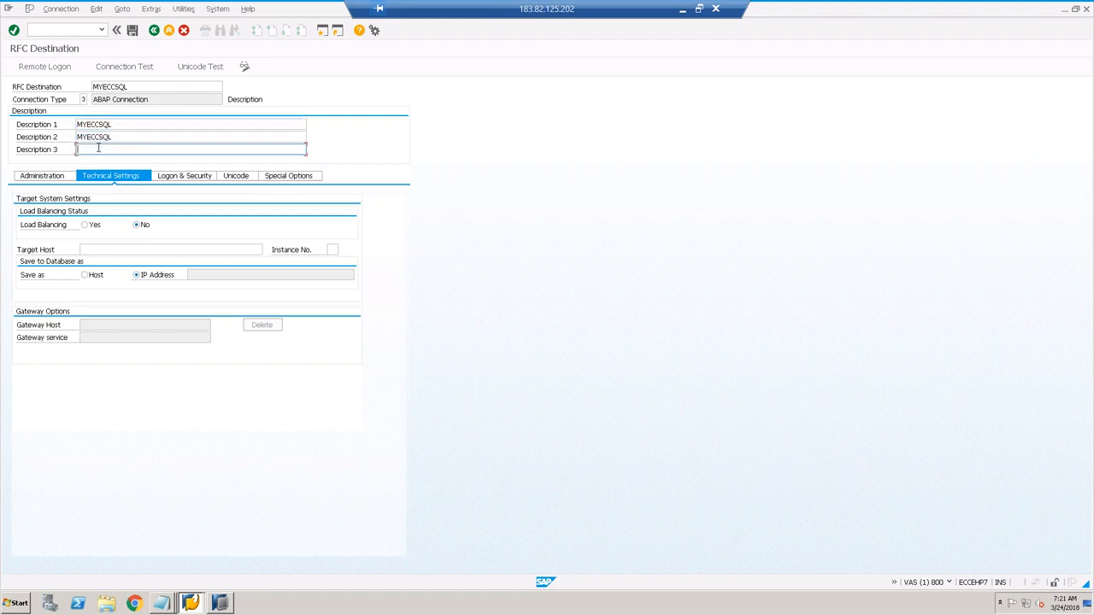
{"action": "key", "text": "ctrl+v"}
Step: Copy GNS from the notes into Target Host so it resolves to 192.168.10.10
{"action": "left_click", "coordinate": [94, 249]}
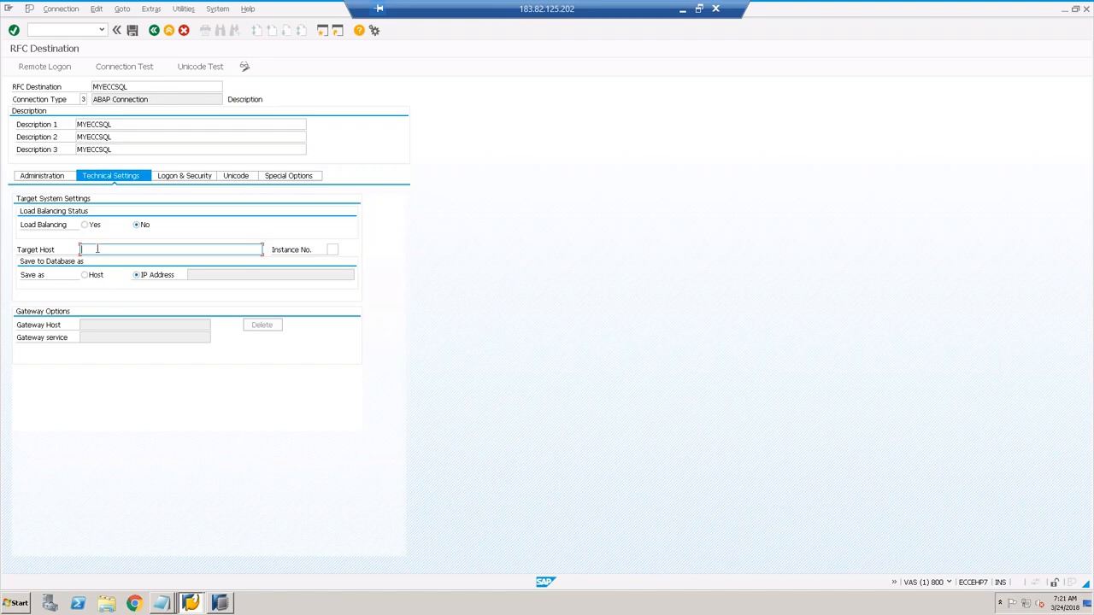
{"action": "left_click", "coordinate": [190, 602]}
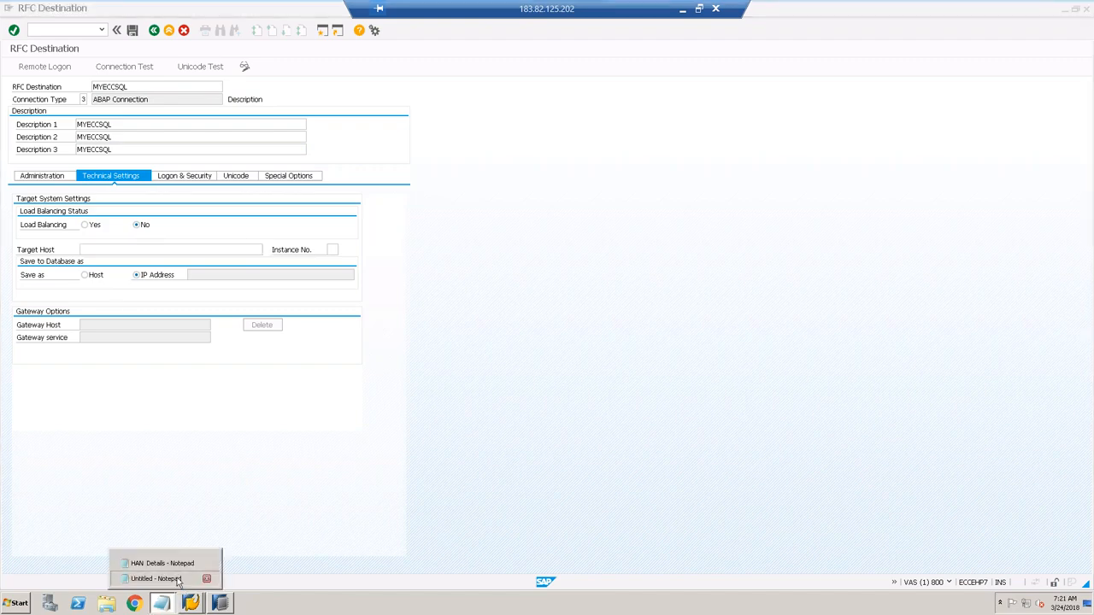
{"action": "left_click", "coordinate": [171, 579]}
{"action": "double_click", "coordinate": [379, 212]}
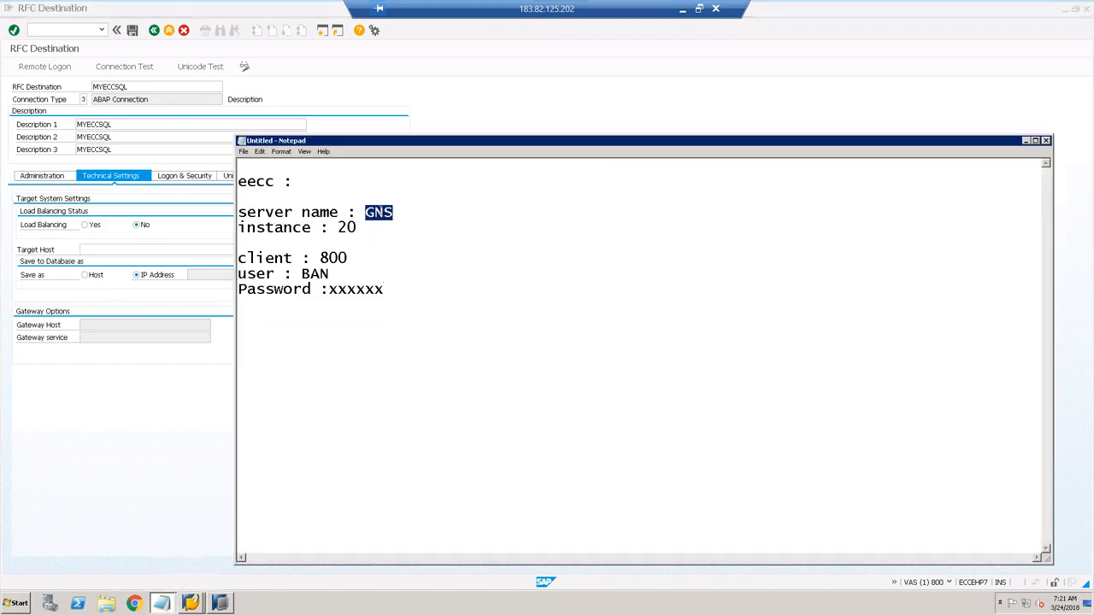
{"action": "left_click", "coordinate": [165, 249]}
{"action": "type", "text": "GNS"}
{"action": "key", "text": "Return"}
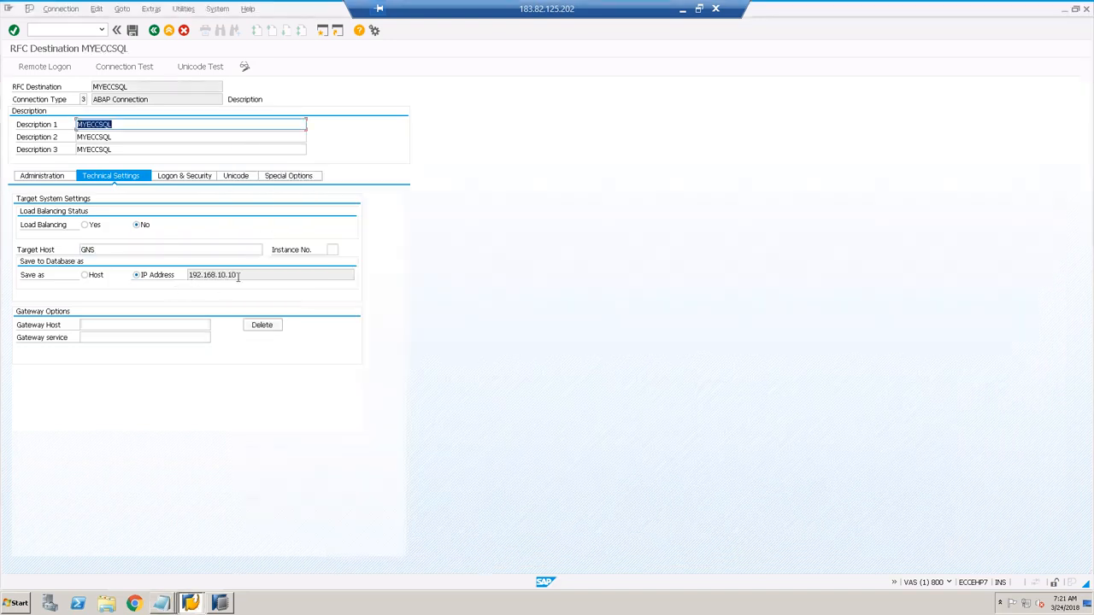
Step: Enter instance number 20 and bring up the Logon & Security settings
{"action": "left_click", "coordinate": [333, 250]}
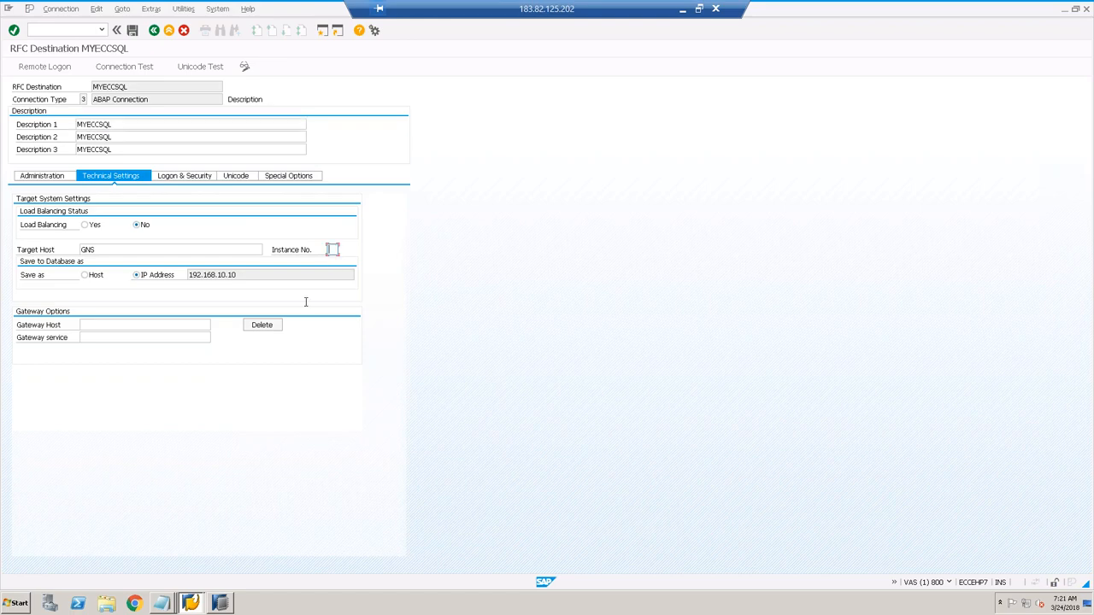
{"action": "left_click", "coordinate": [168, 604]}
{"action": "left_click", "coordinate": [174, 580]}
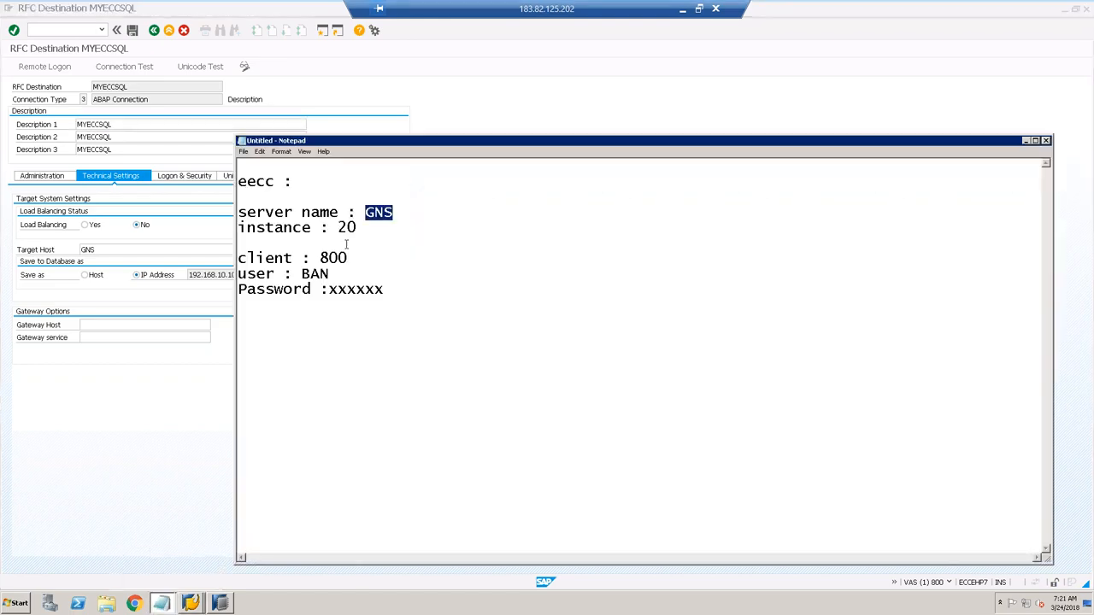
{"action": "left_click", "coordinate": [209, 252]}
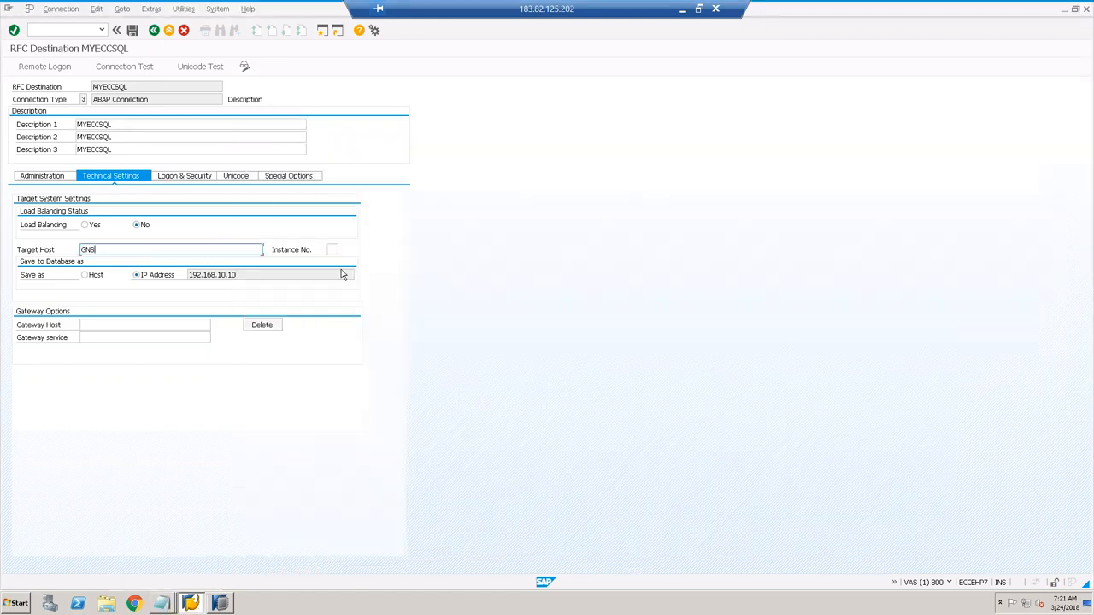
{"action": "left_click", "coordinate": [332, 249]}
{"action": "type", "text": "20"}
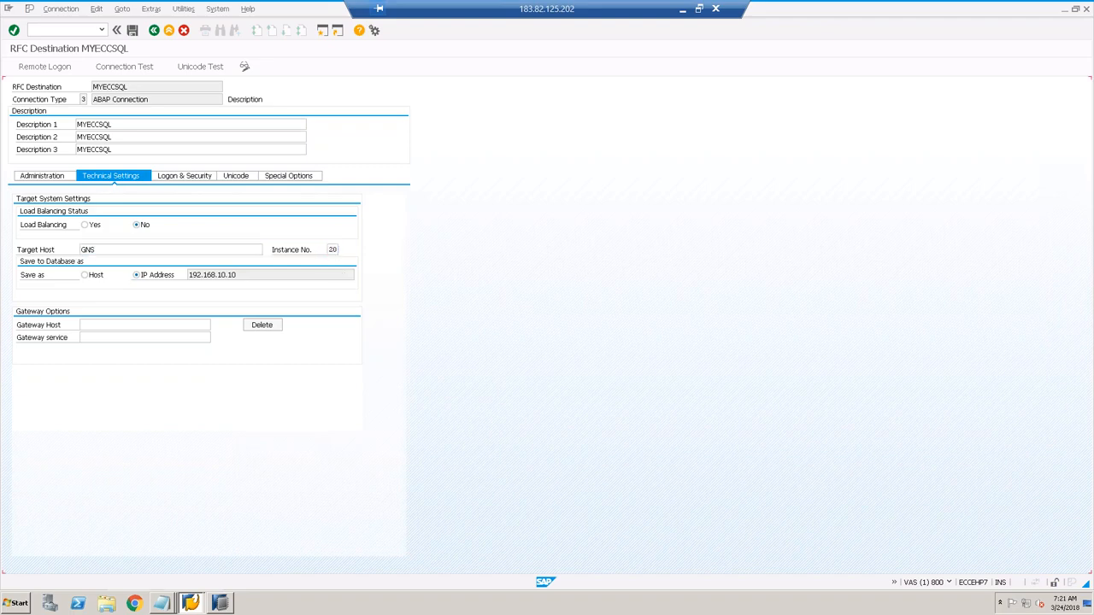
{"action": "key", "text": "Return"}
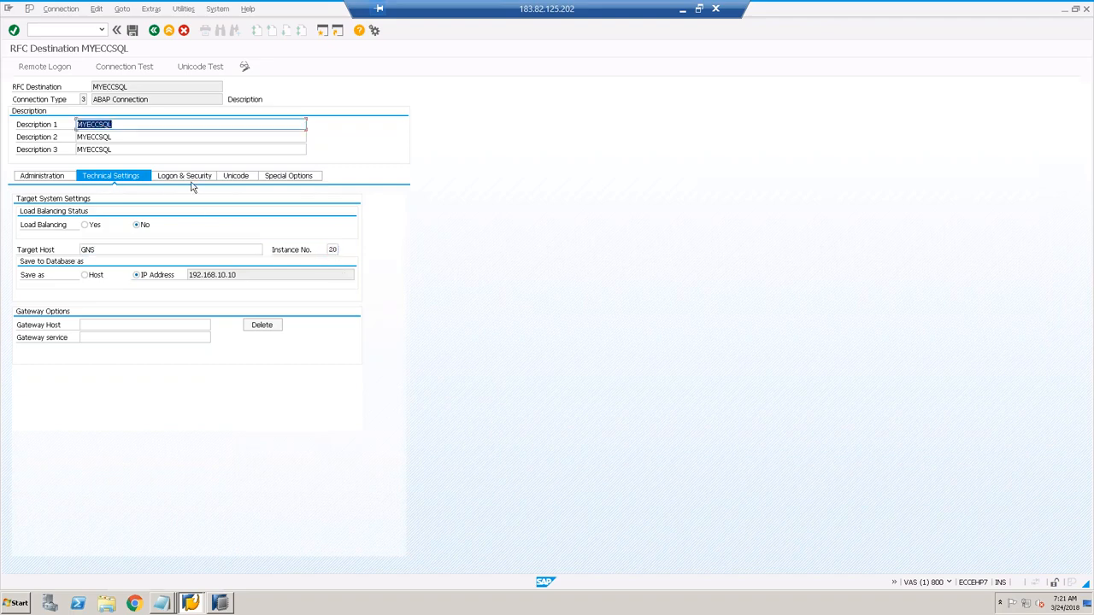
{"action": "left_click", "coordinate": [195, 177]}
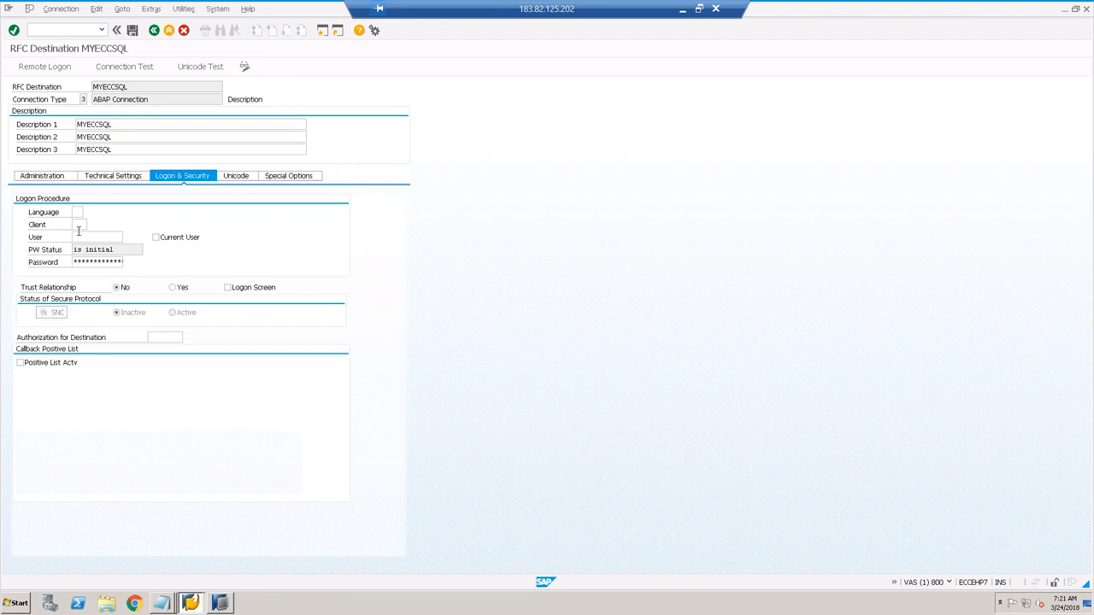
Step: Enter logon language EN and bring up the connection notes in Notepad
{"action": "type", "text": "EN"}
{"action": "left_click", "coordinate": [76, 224]}
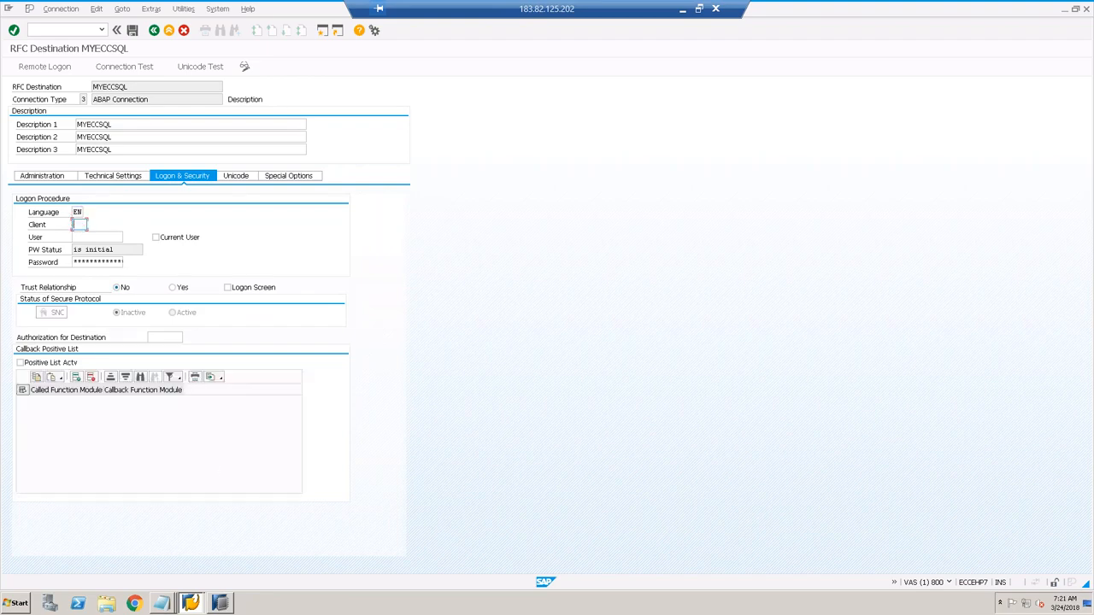
{"action": "mouse_move", "coordinate": [162, 605]}
{"action": "left_click", "coordinate": [165, 586]}
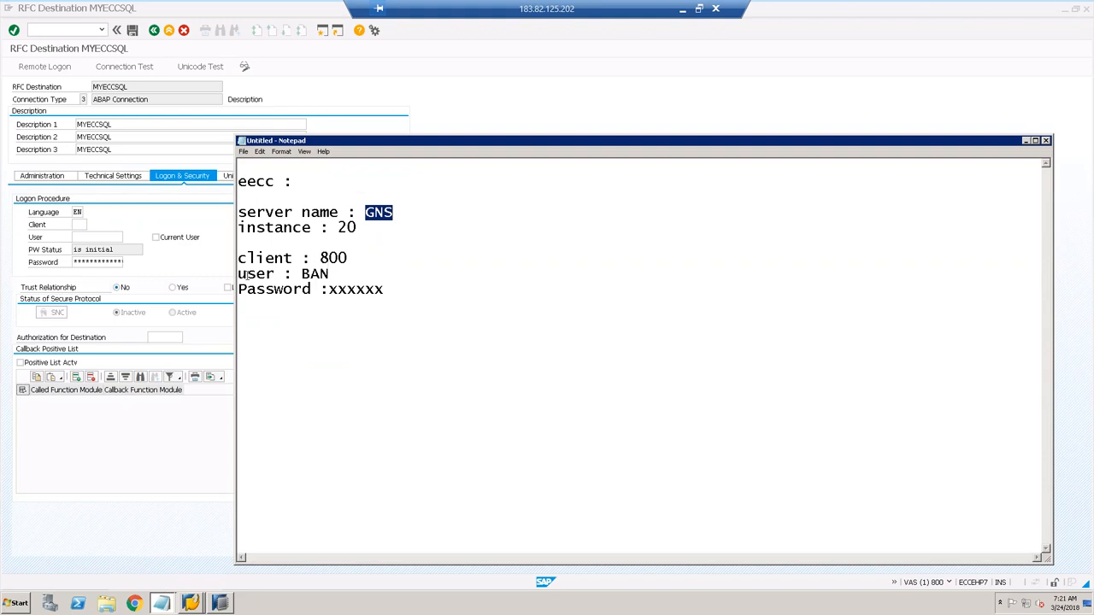
Step: Enter logon client 800, the logon user and password, then save MYECCSQL
{"action": "left_click", "coordinate": [79, 225]}
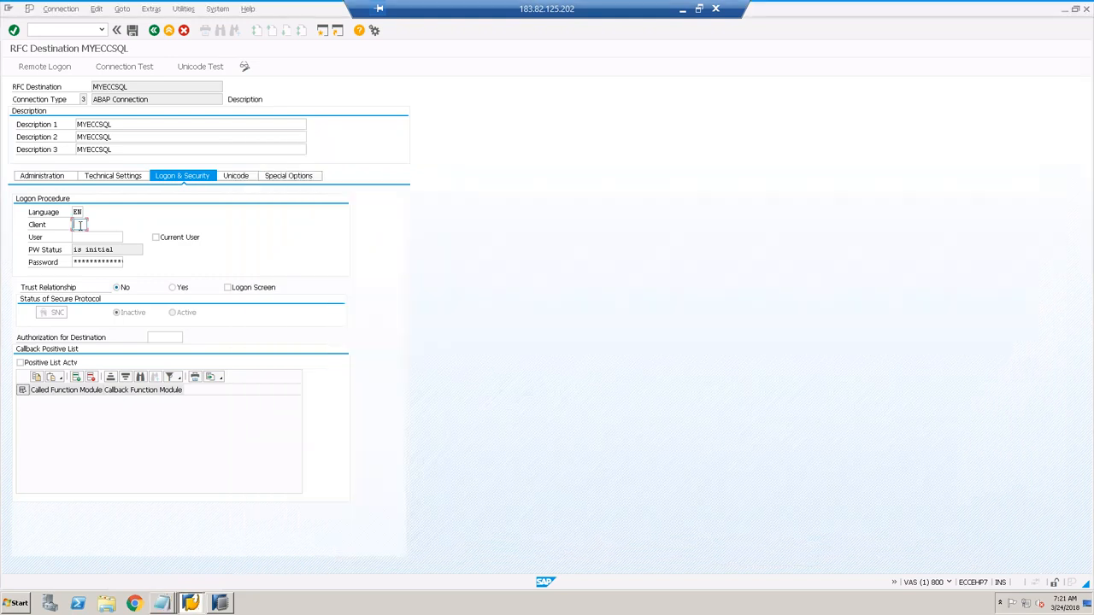
{"action": "type", "text": "800"}
{"action": "key", "text": "Tab"}
{"action": "type", "text": "ban"}
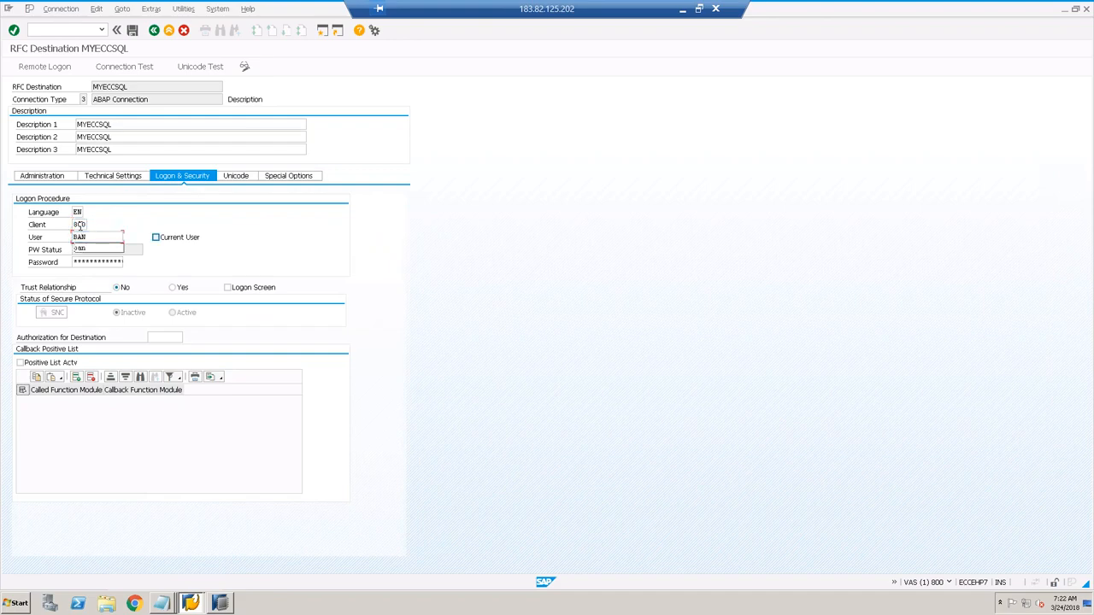
{"action": "key", "text": "Tab"}
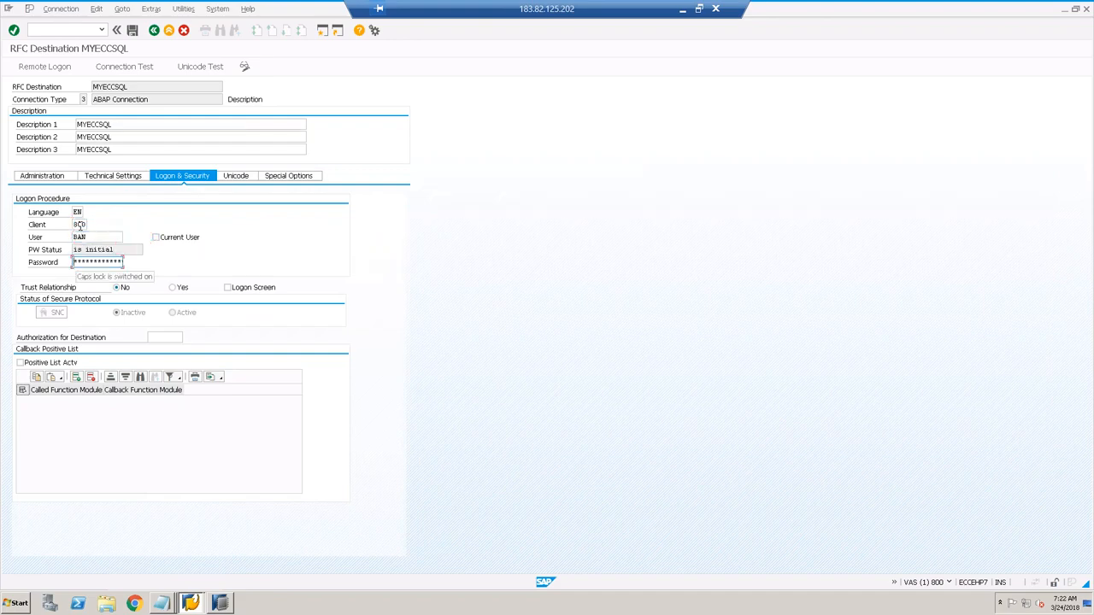
{"action": "type", "text": "******"}
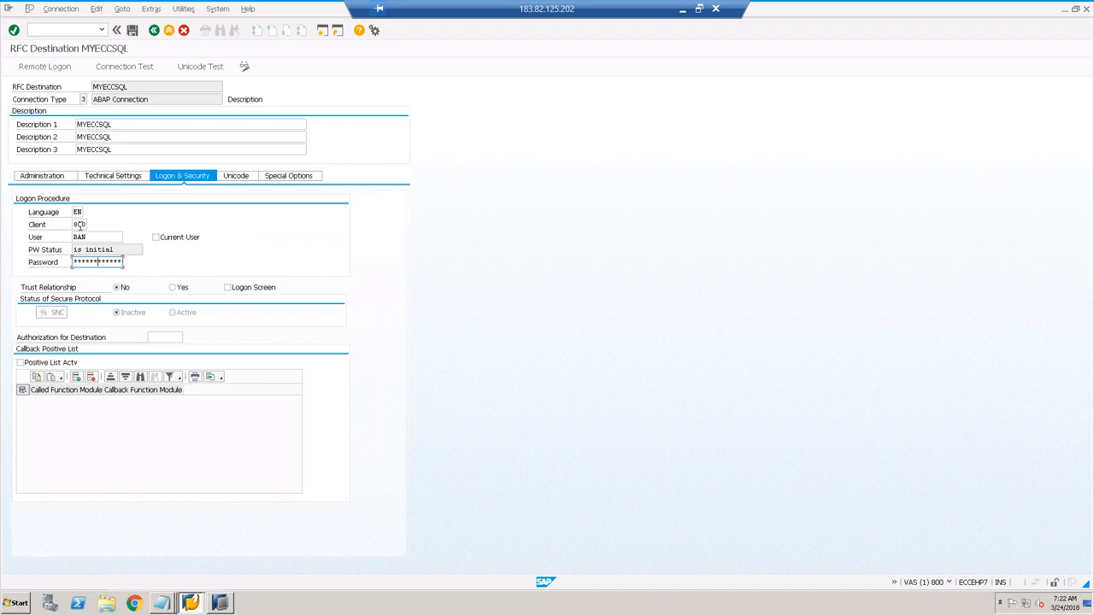
{"action": "type", "text": "**"}
{"action": "key", "text": "Return"}
{"action": "key", "text": "ctrl+s"}
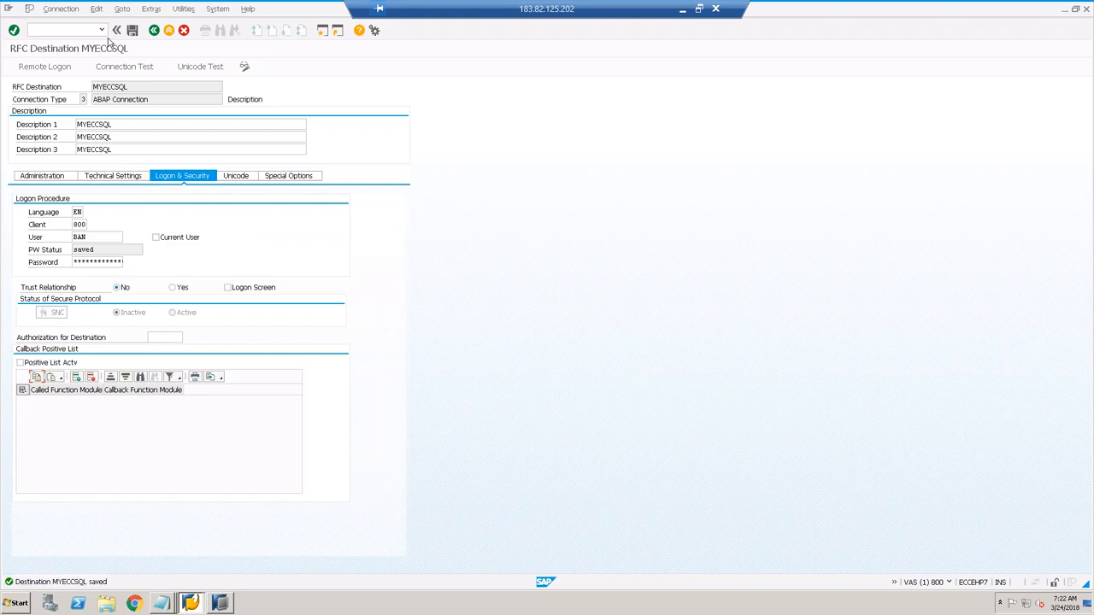
Step: Run the MYECCSQL connection test, confirm logon and transfers succeed, and go back
{"action": "left_click", "coordinate": [122, 68]}
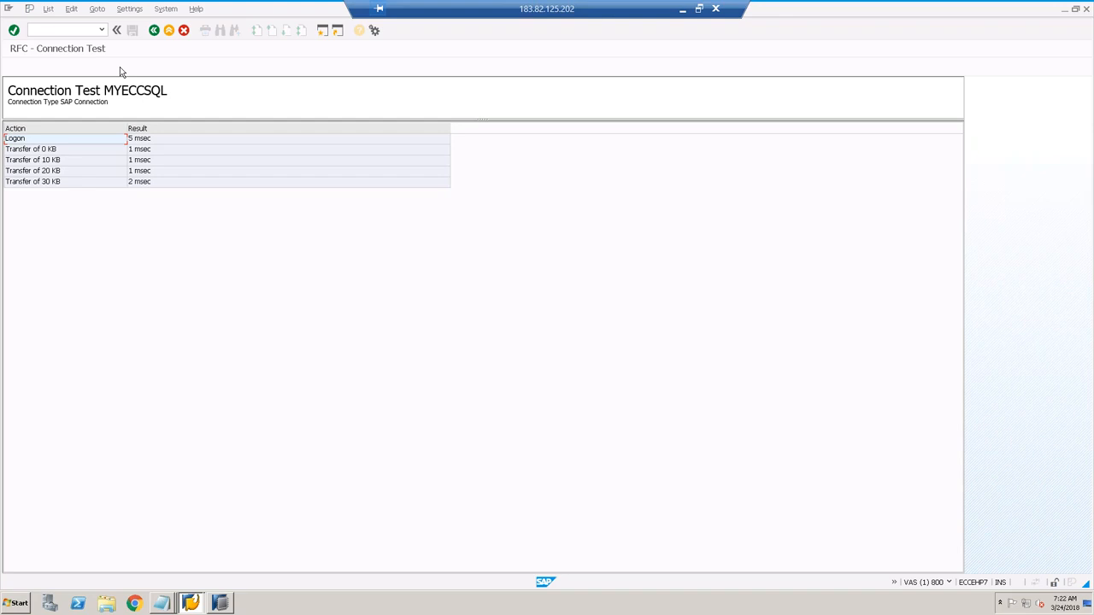
{"action": "left_click", "coordinate": [155, 31]}
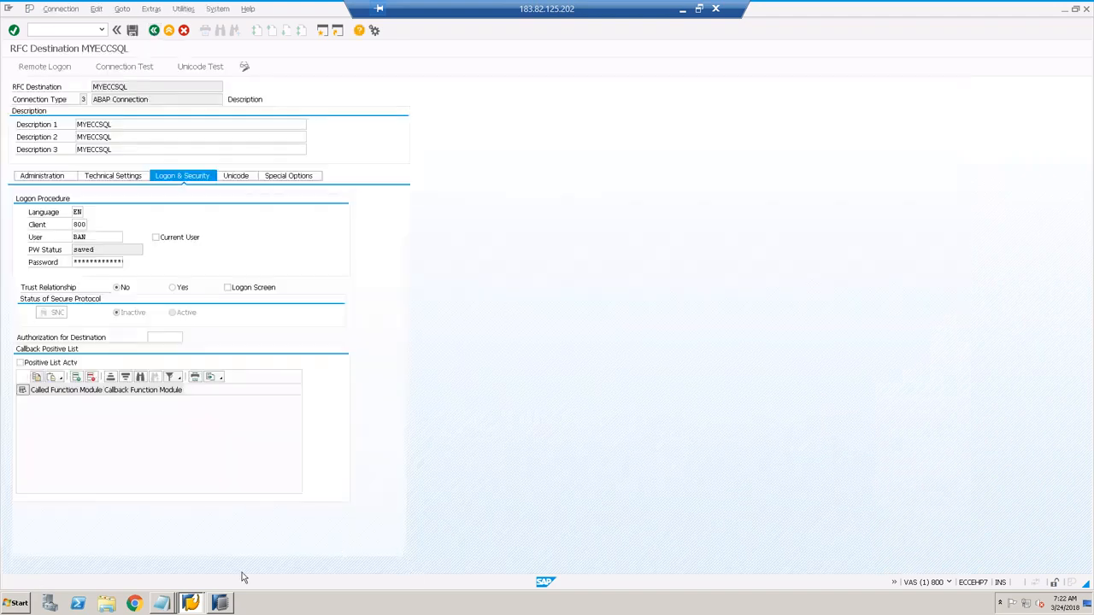
Step: Add LTR to the end of the connection notes in Notepad
{"action": "left_click", "coordinate": [159, 604]}
{"action": "left_click", "coordinate": [157, 578]}
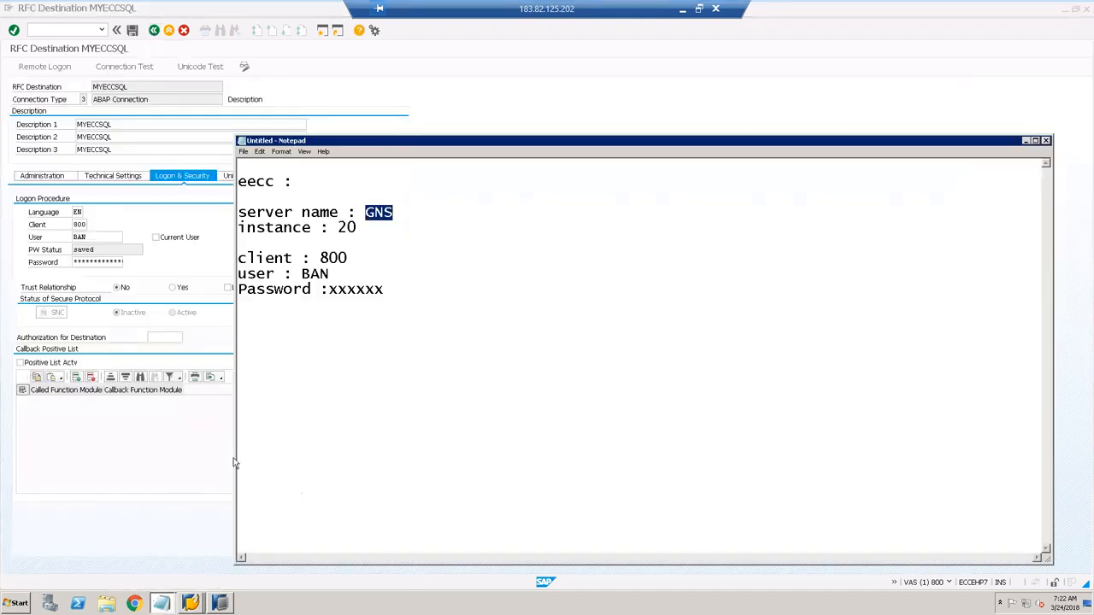
{"action": "left_click_drag", "start_coordinate": [384, 289], "coordinate": [240, 169]}
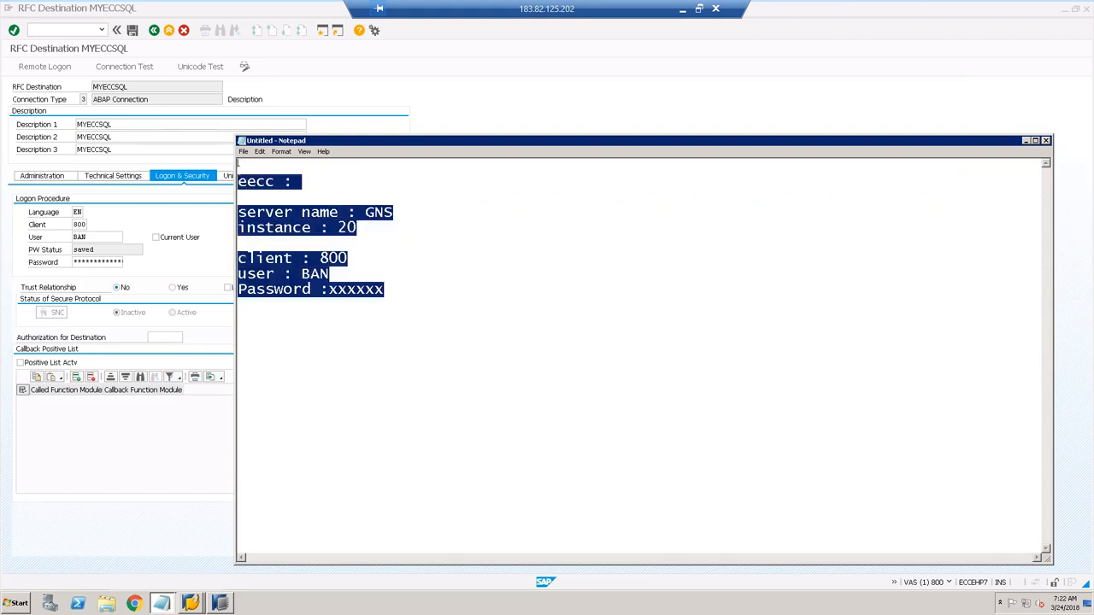
{"action": "left_click", "coordinate": [411, 312]}
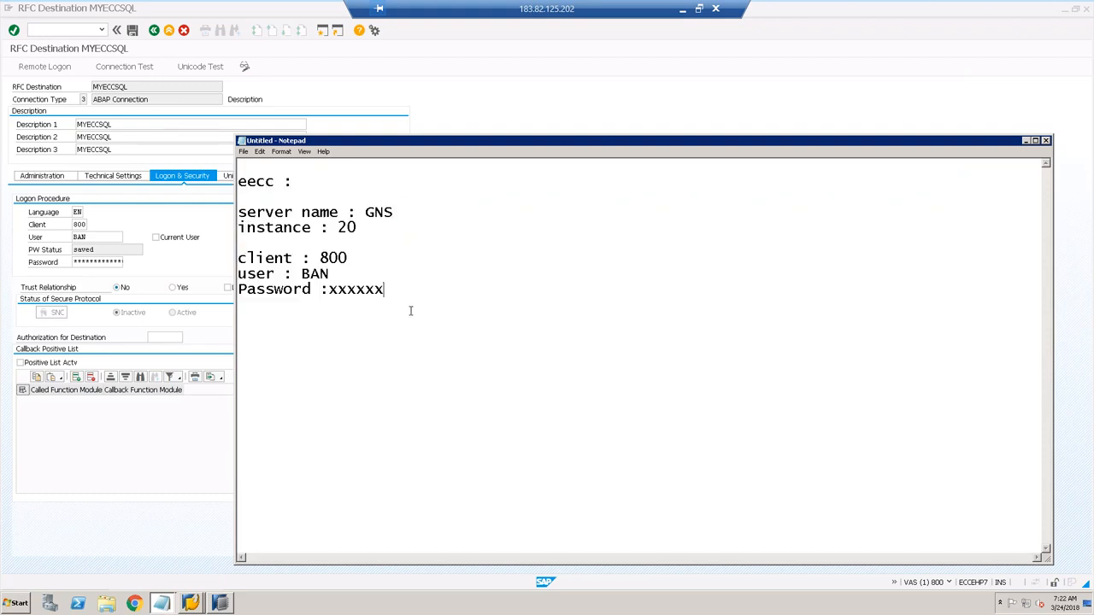
{"action": "type", "text": "LTR"}
Step: Go back twice to SAP Easy Access and run transaction LTR
{"action": "left_click", "coordinate": [351, 109]}
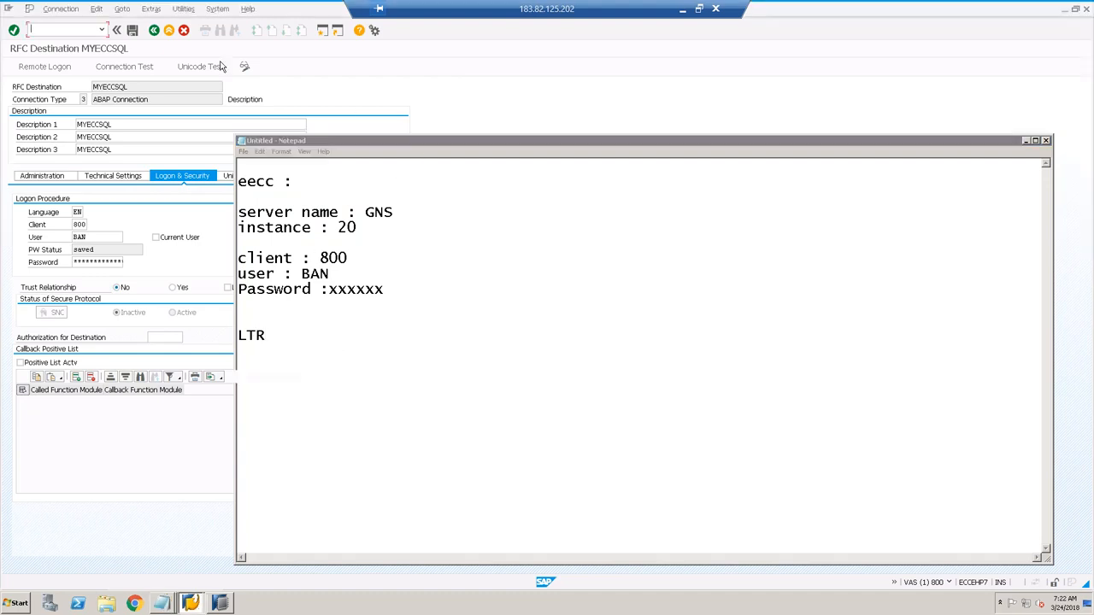
{"action": "left_click", "coordinate": [168, 30]}
{"action": "left_click", "coordinate": [169, 30]}
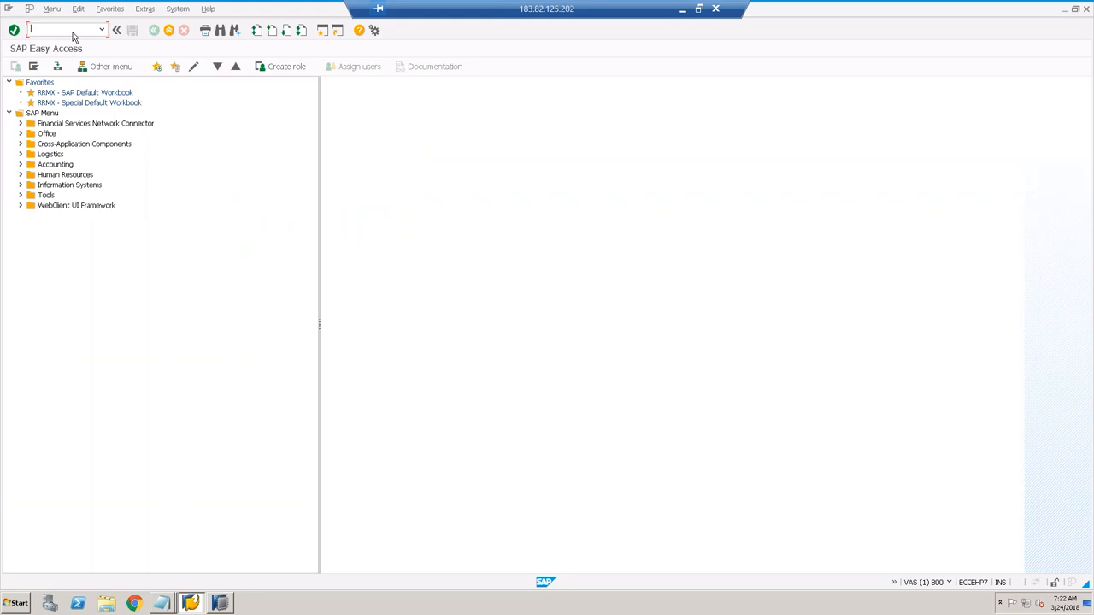
{"action": "type", "text": "LTR"}
{"action": "key", "text": "Return"}
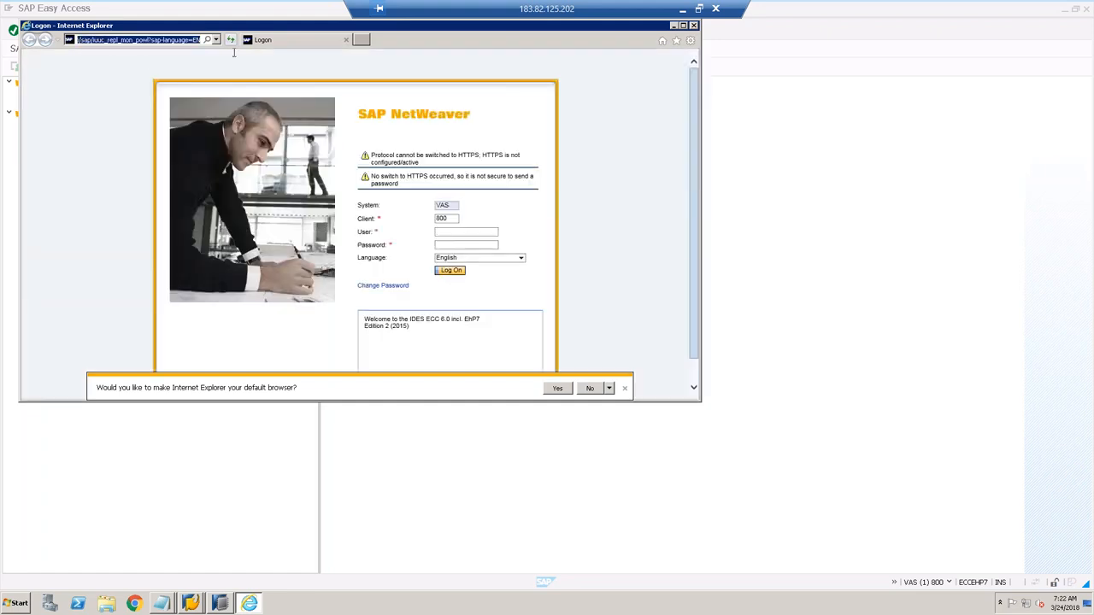
Step: Load the pasted LTR cockpit logon address in a new Chrome window
{"action": "left_click", "coordinate": [134, 605]}
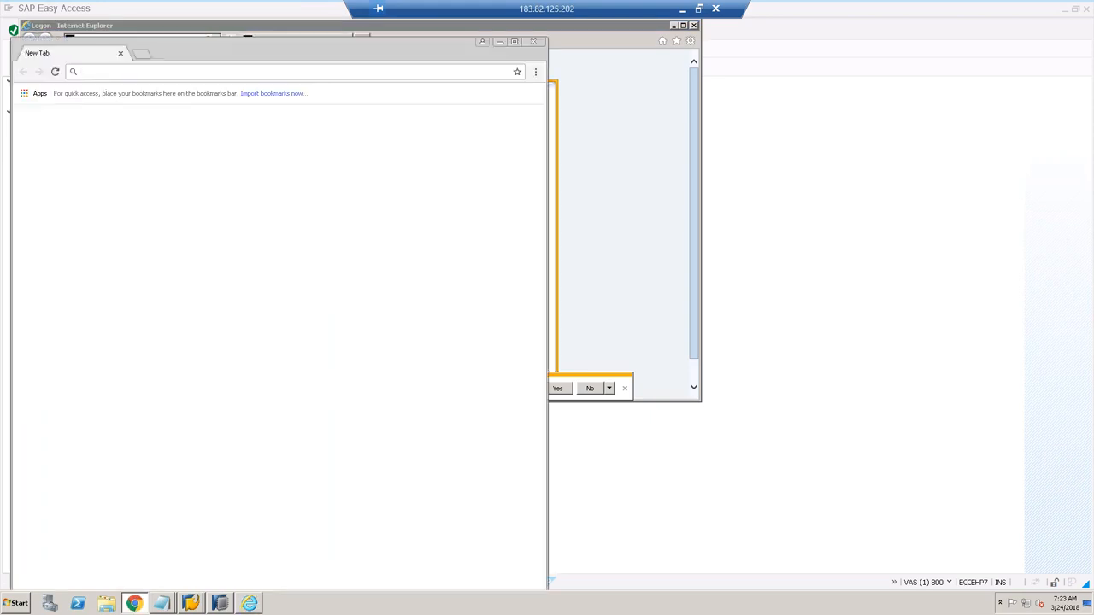
{"action": "type", "text": "http://eccehp7.sap.com:8020/sap/bc/webdynpro/sap/iuuc_repl_mon_powl?sap-language=EN"}
{"action": "key", "text": "Return"}
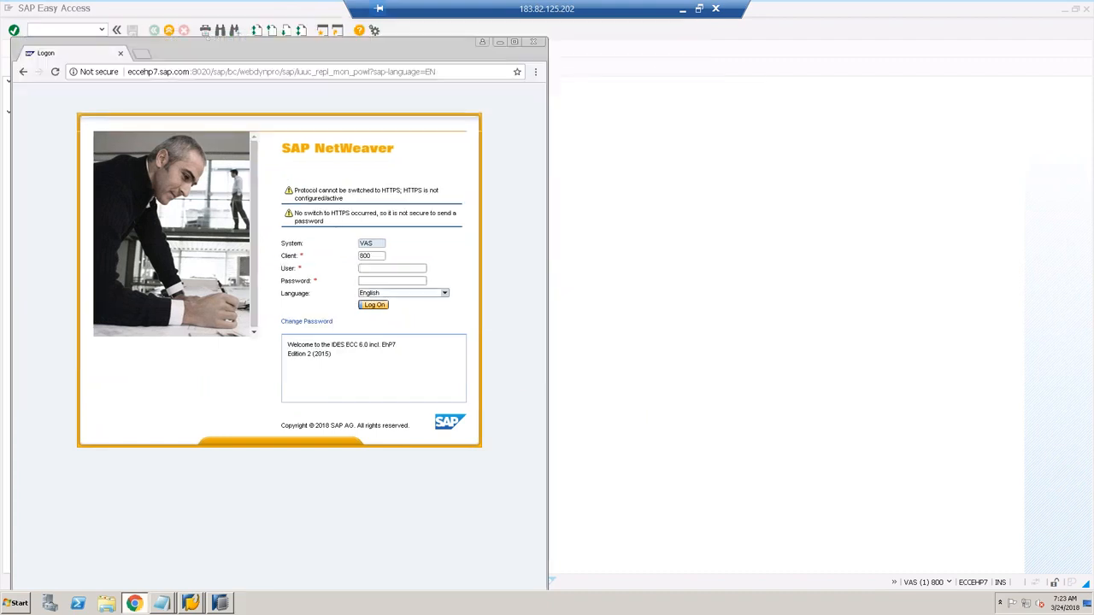
Step: Enter the logon user and password, using the notes, and log on to the cockpit
{"action": "left_click", "coordinate": [363, 270]}
{"action": "type", "text": "han"}
{"action": "left_click", "coordinate": [161, 604]}
{"action": "left_click", "coordinate": [165, 585]}
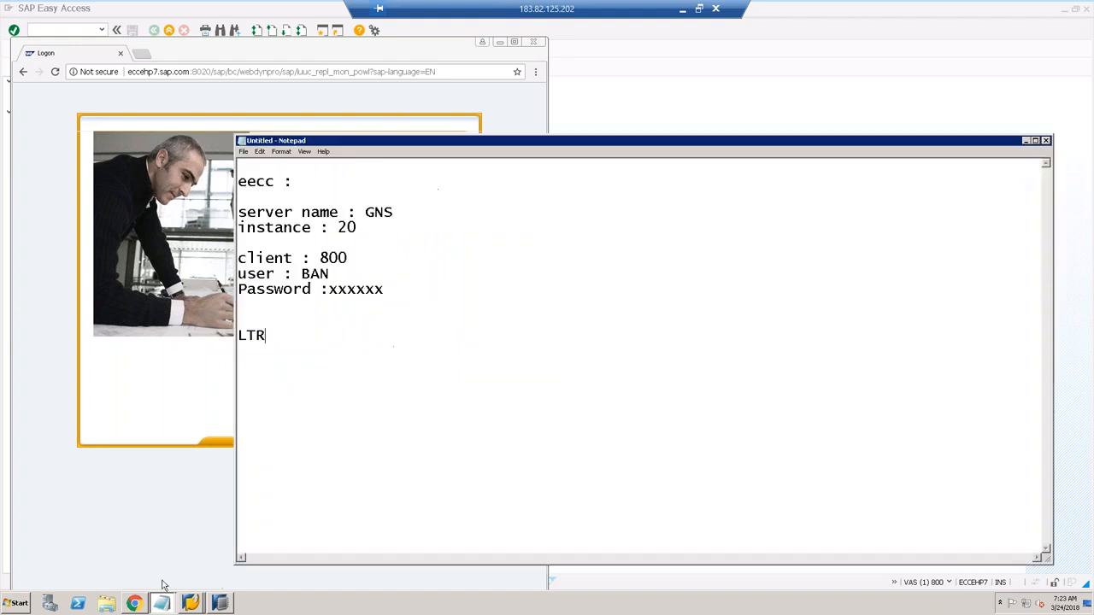
{"action": "left_click_drag", "start_coordinate": [301, 273], "coordinate": [329, 274]}
{"action": "left_click", "coordinate": [180, 348]}
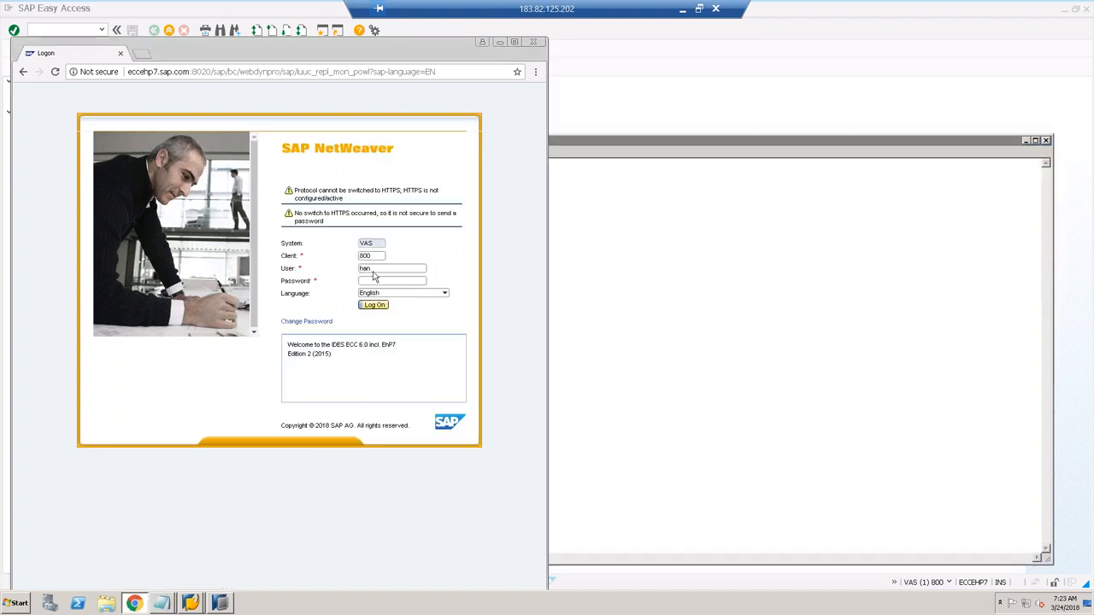
{"action": "left_click", "coordinate": [374, 280]}
{"action": "type", "text": "••••••••••"}
{"action": "key", "text": "Tab"}
{"action": "key", "text": "Return"}
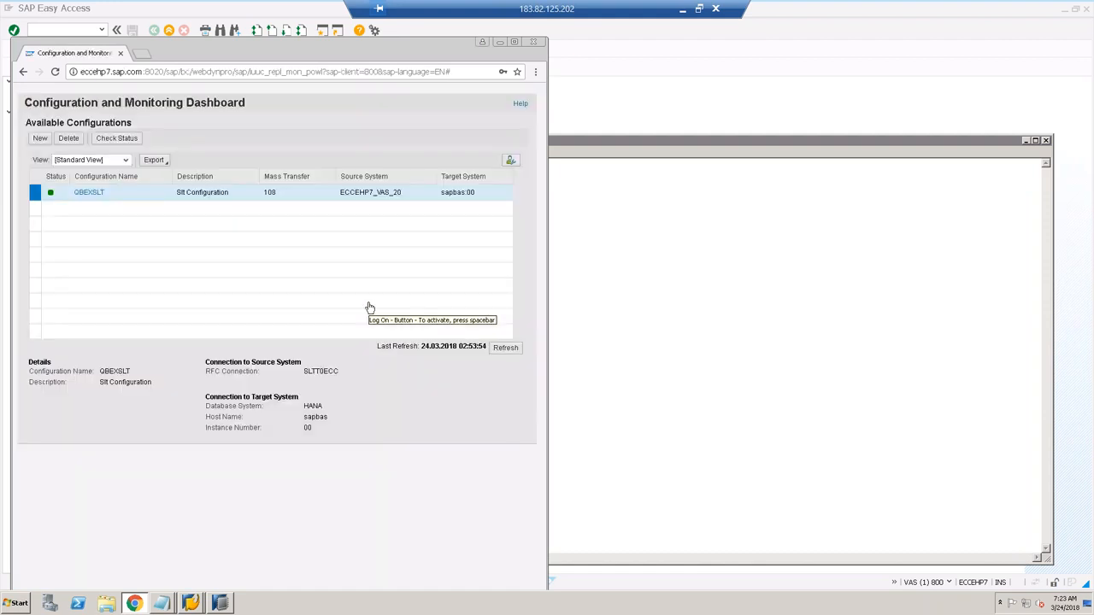
Step: Maximize the browser and start a New configuration from the dashboard
{"action": "left_click", "coordinate": [518, 41]}
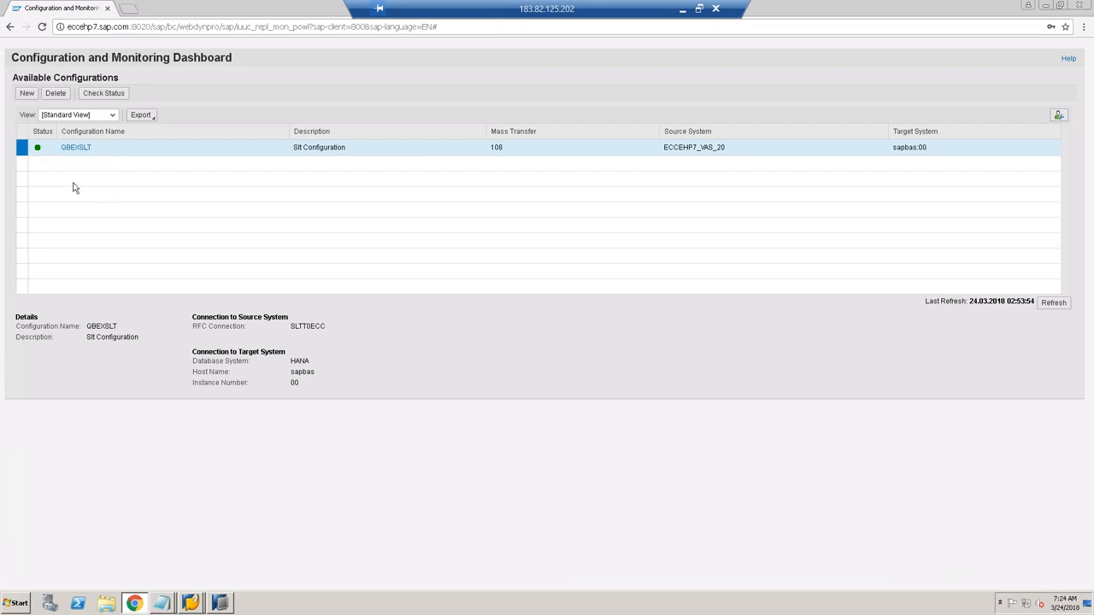
{"action": "left_click", "coordinate": [26, 93]}
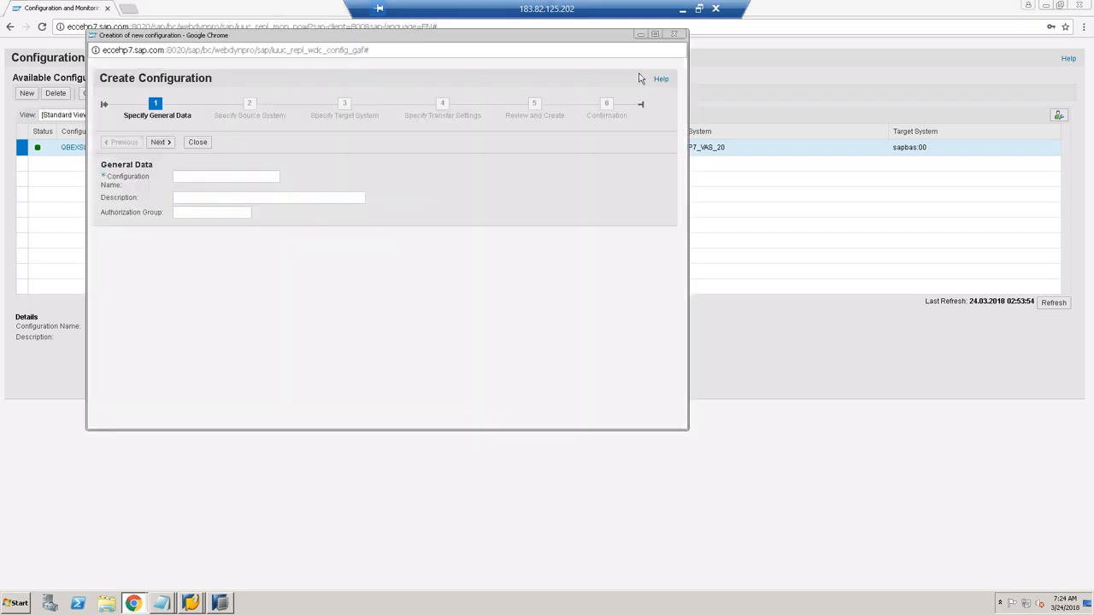
Step: Close and reopen the new configuration wizard
{"action": "left_click", "coordinate": [674, 34]}
{"action": "left_click", "coordinate": [31, 94]}
{"action": "mouse_move", "coordinate": [221, 605]}
Step: Name the configuration MYSLTSCH, describe it 'SLT Configuration fo Qbex Demo', and continue
{"action": "left_click", "coordinate": [248, 179]}
{"action": "type", "text": "MY"}
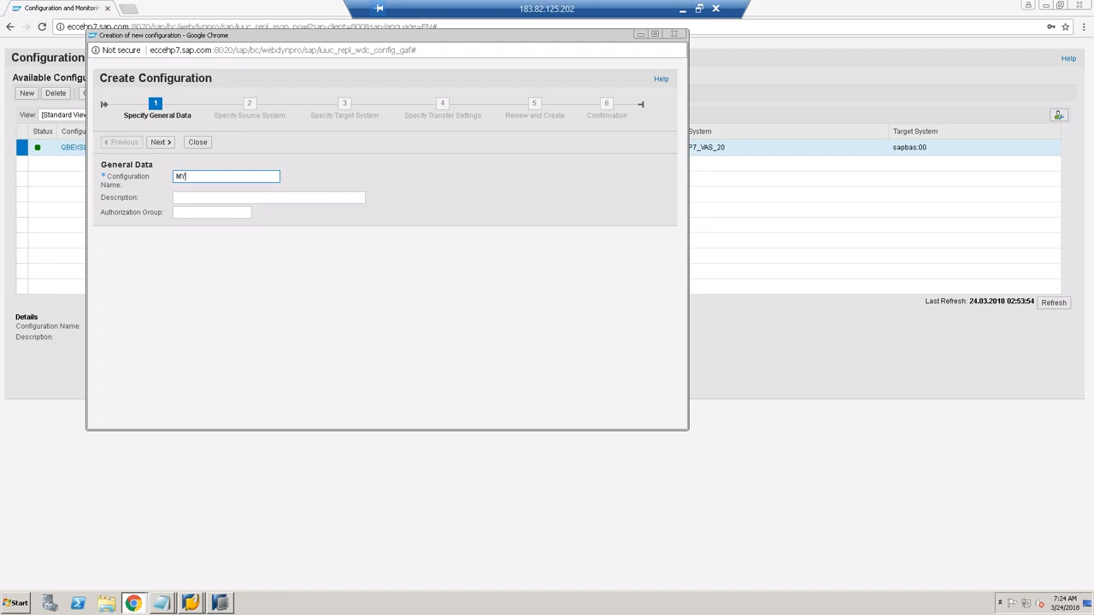
{"action": "type", "text": "SLTSCH"}
{"action": "left_click", "coordinate": [201, 212]}
{"action": "left_click", "coordinate": [202, 199]}
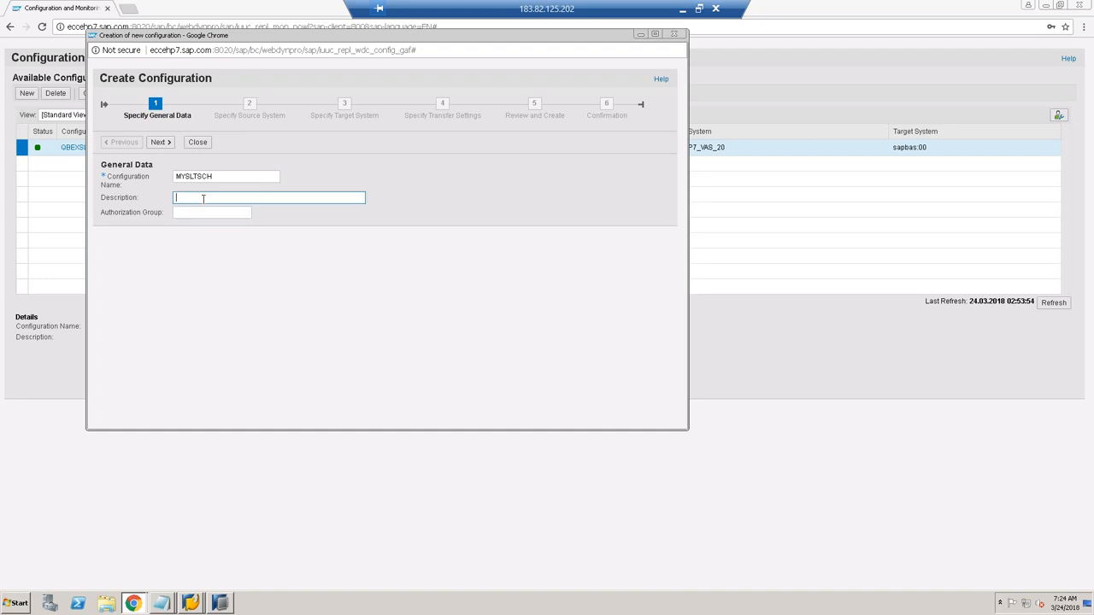
{"action": "type", "text": "SLT Configuration fo "}
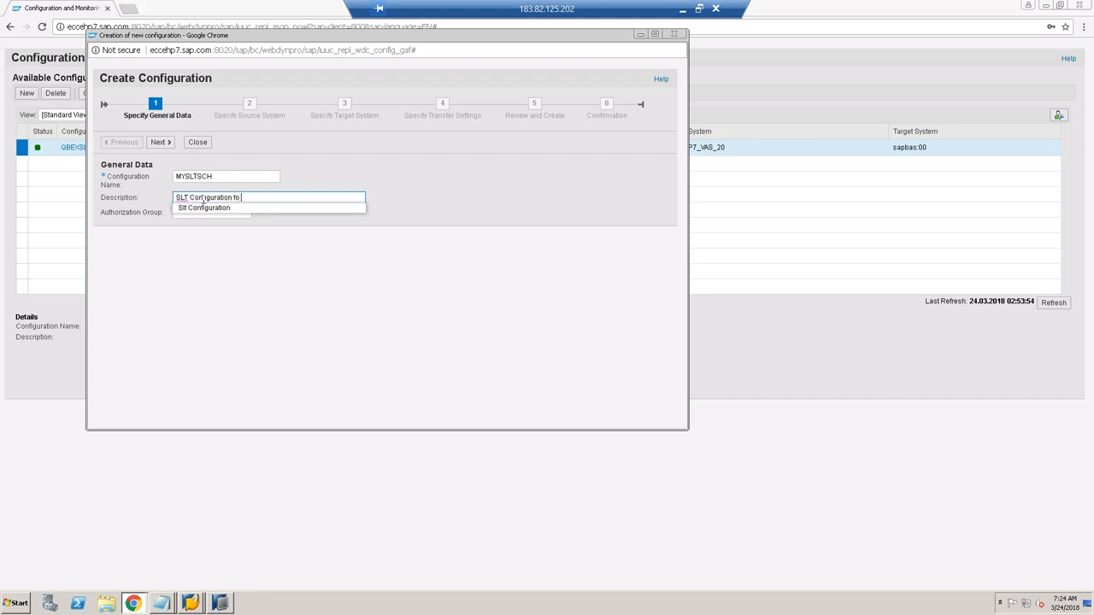
{"action": "type", "text": "Qbex Demo"}
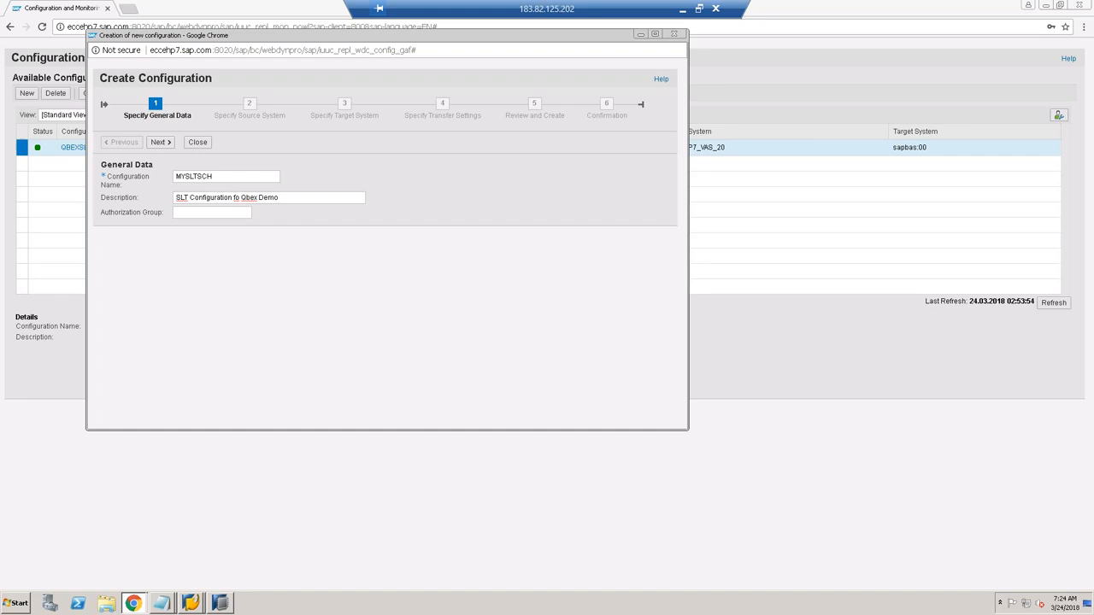
{"action": "left_click", "coordinate": [238, 198]}
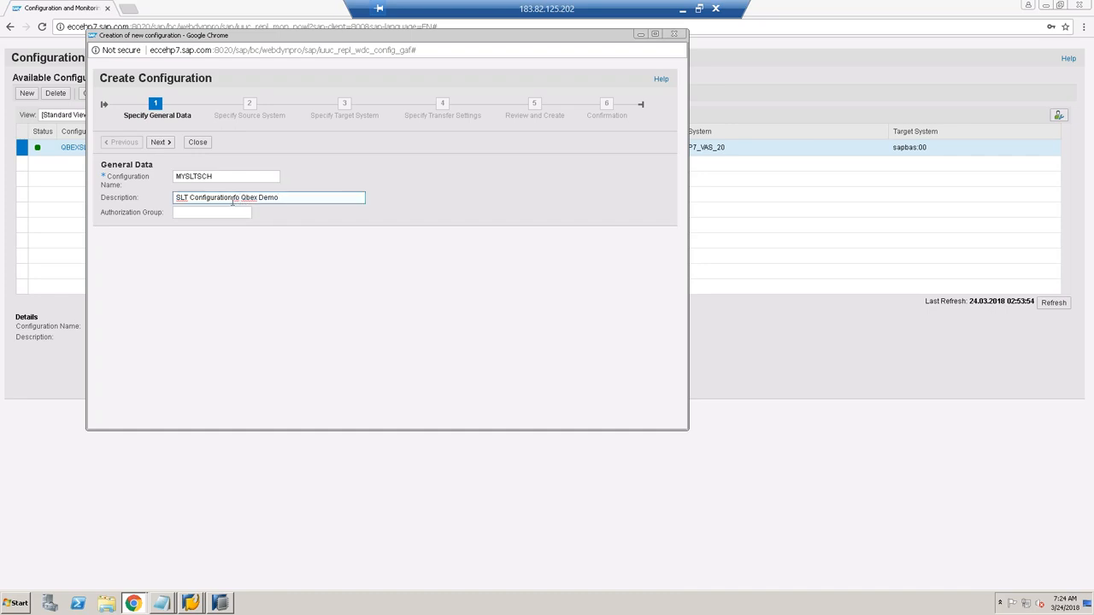
{"action": "left_click", "coordinate": [162, 143]}
{"action": "left_click", "coordinate": [159, 142]}
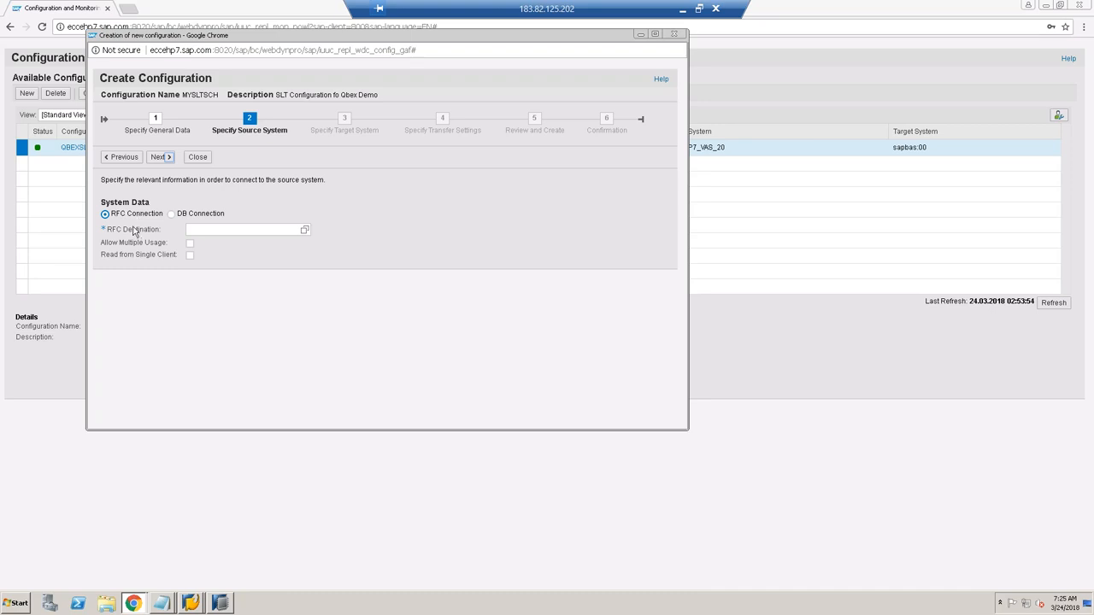
Step: Try a database connection with MSSQL as the source, then revert to RFC Connection
{"action": "left_click", "coordinate": [121, 216]}
{"action": "left_click", "coordinate": [175, 216]}
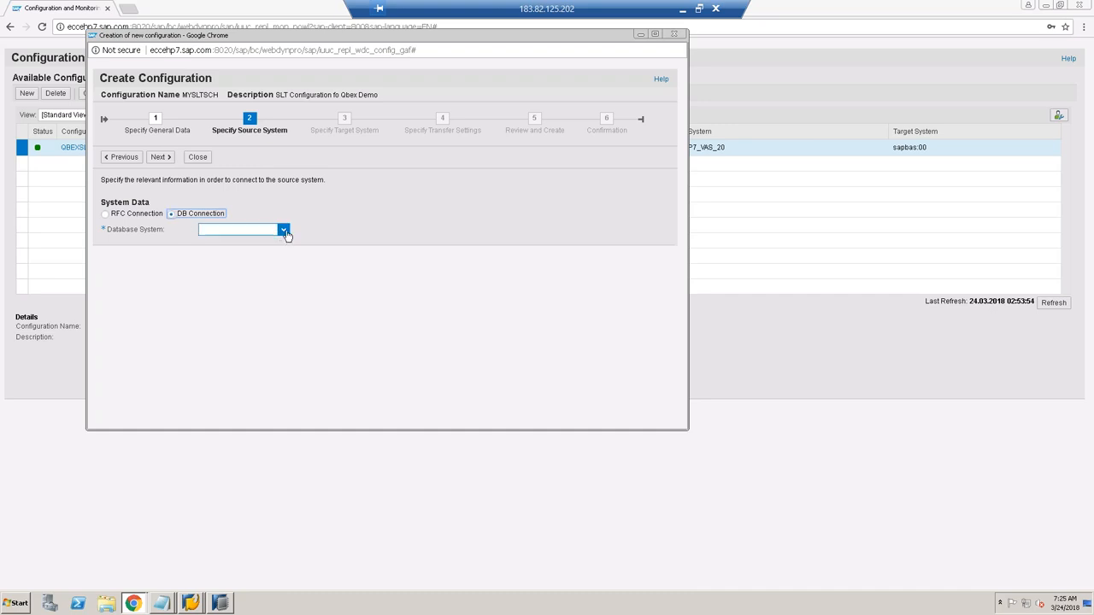
{"action": "left_click", "coordinate": [284, 231]}
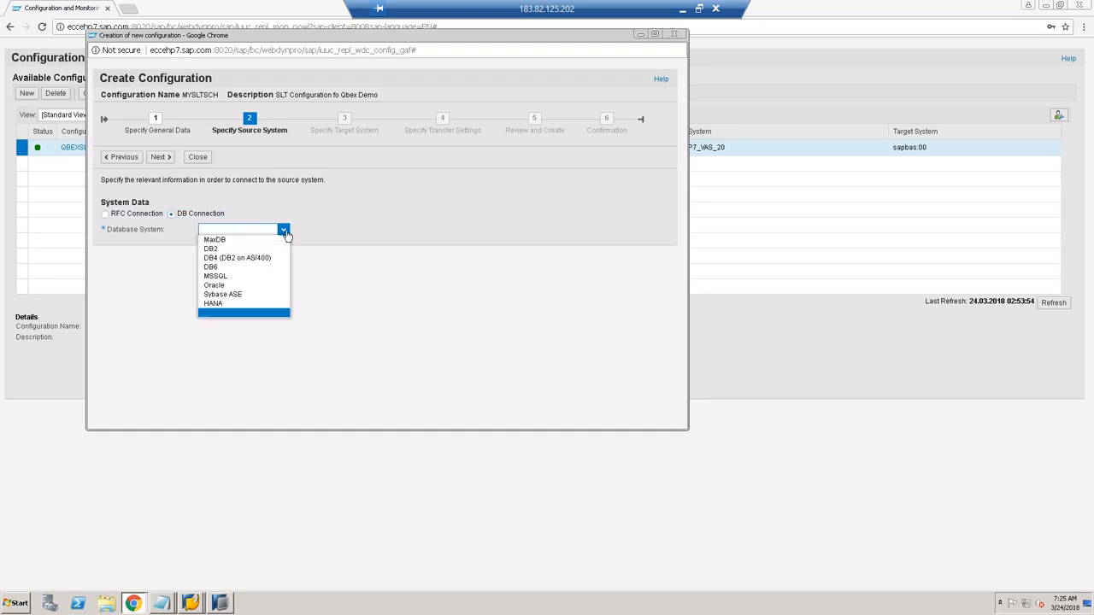
{"action": "left_click", "coordinate": [230, 277]}
{"action": "left_click", "coordinate": [210, 244]}
{"action": "left_click", "coordinate": [212, 260]}
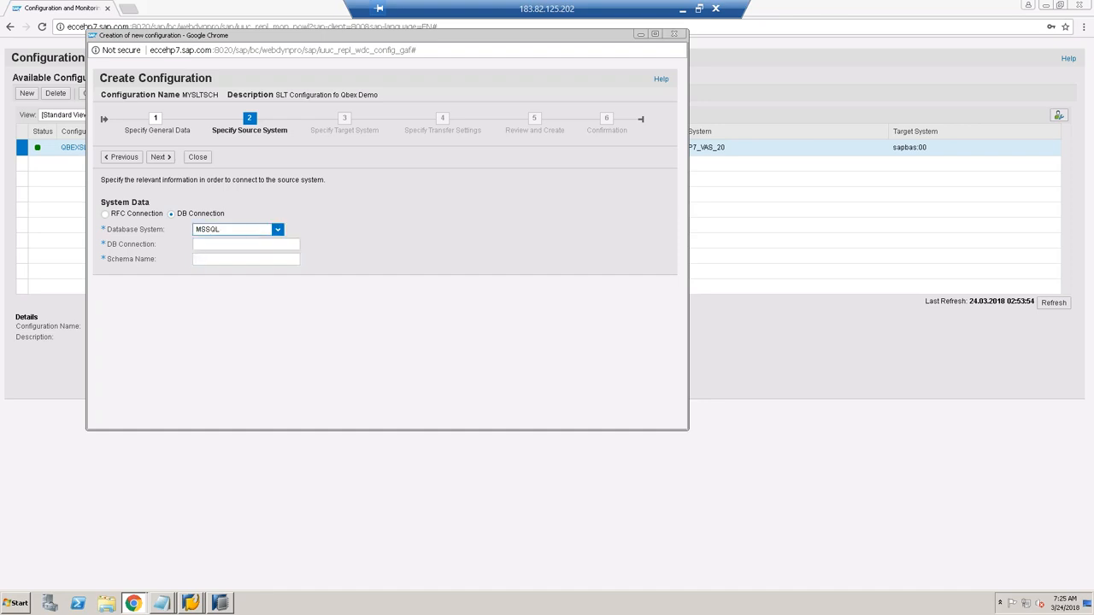
{"action": "left_click", "coordinate": [248, 229]}
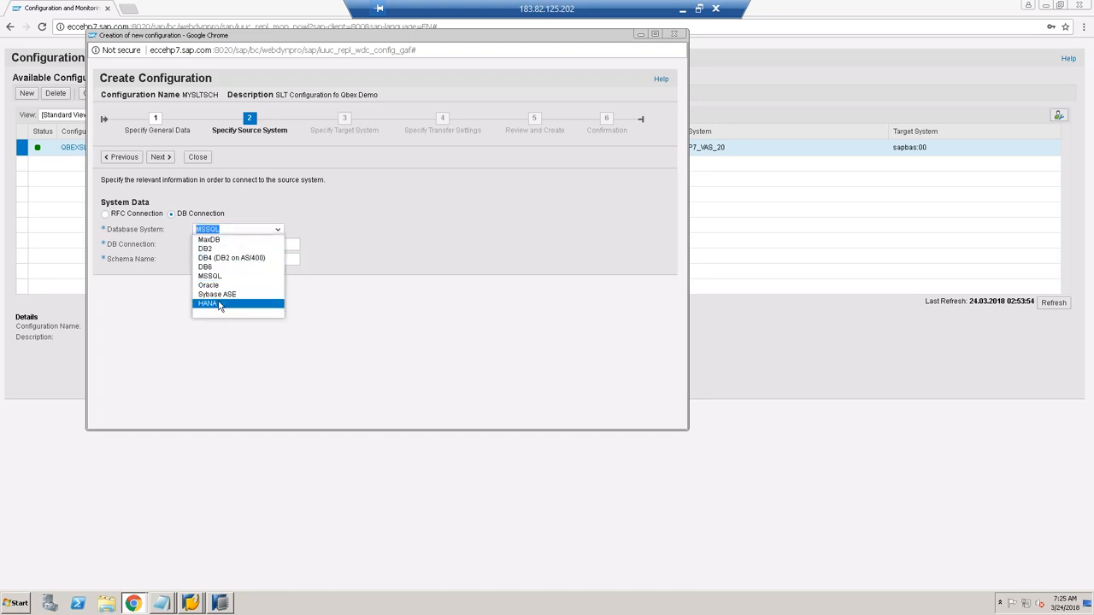
{"action": "left_click", "coordinate": [106, 215]}
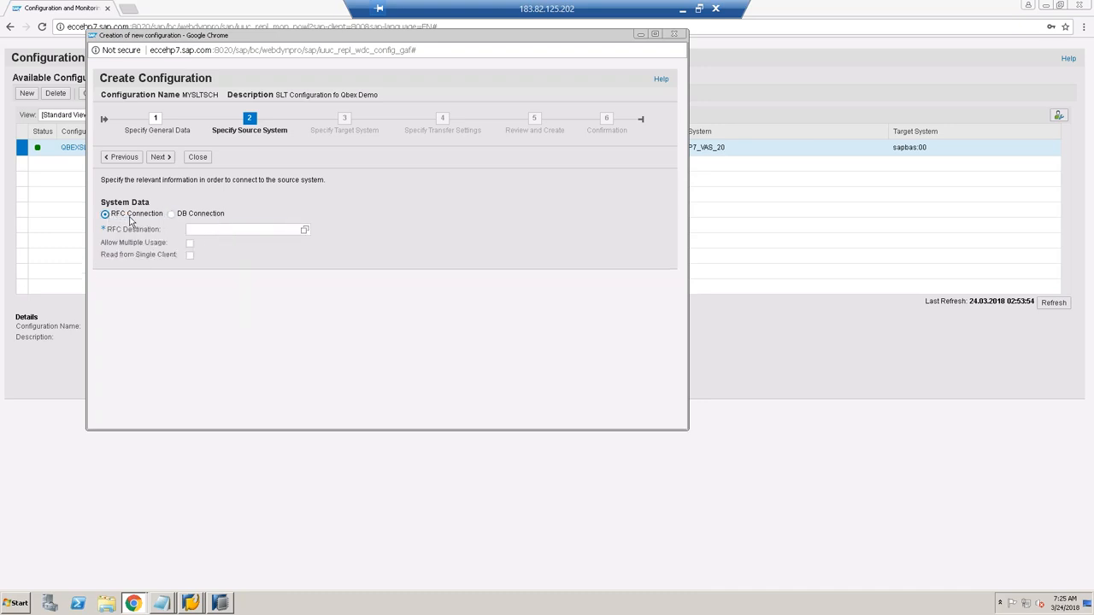
Step: Choose RFC destination MYECCSQL, allow multiple usage, and continue to the target system step
{"action": "left_click", "coordinate": [290, 229]}
{"action": "left_click", "coordinate": [304, 231]}
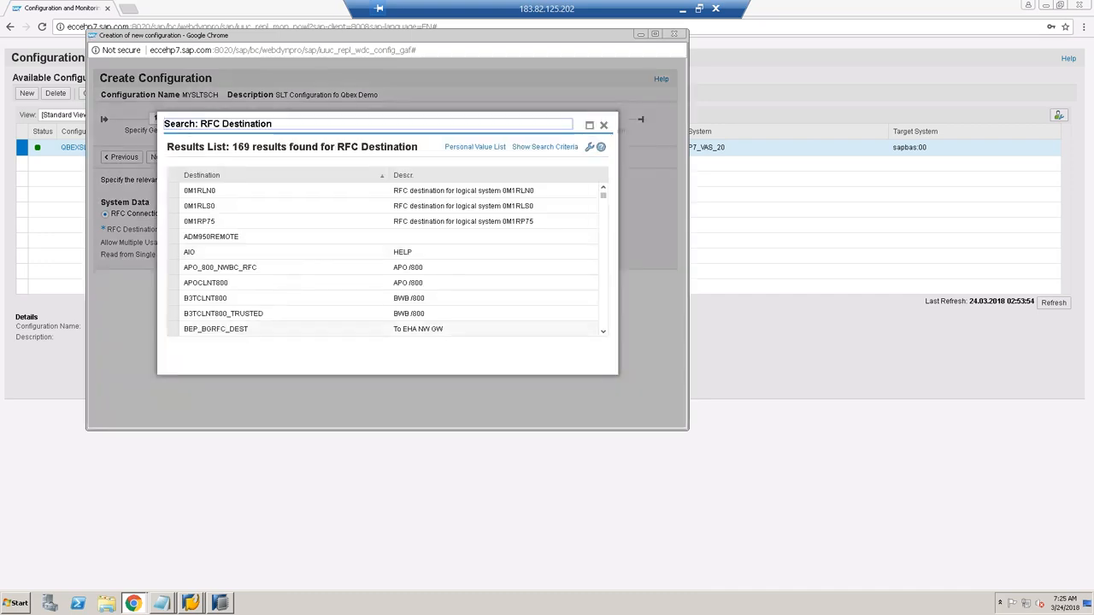
{"action": "scroll", "coordinate": [385, 256], "scroll_direction": "down", "scroll_amount": 15}
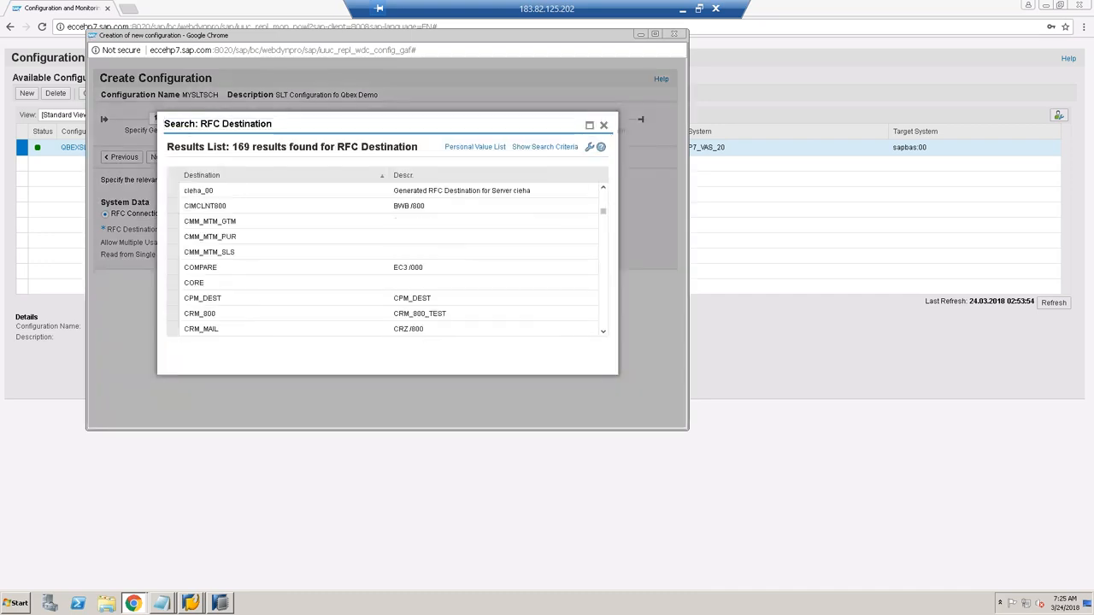
{"action": "scroll", "coordinate": [385, 257], "scroll_direction": "down", "scroll_amount": 15}
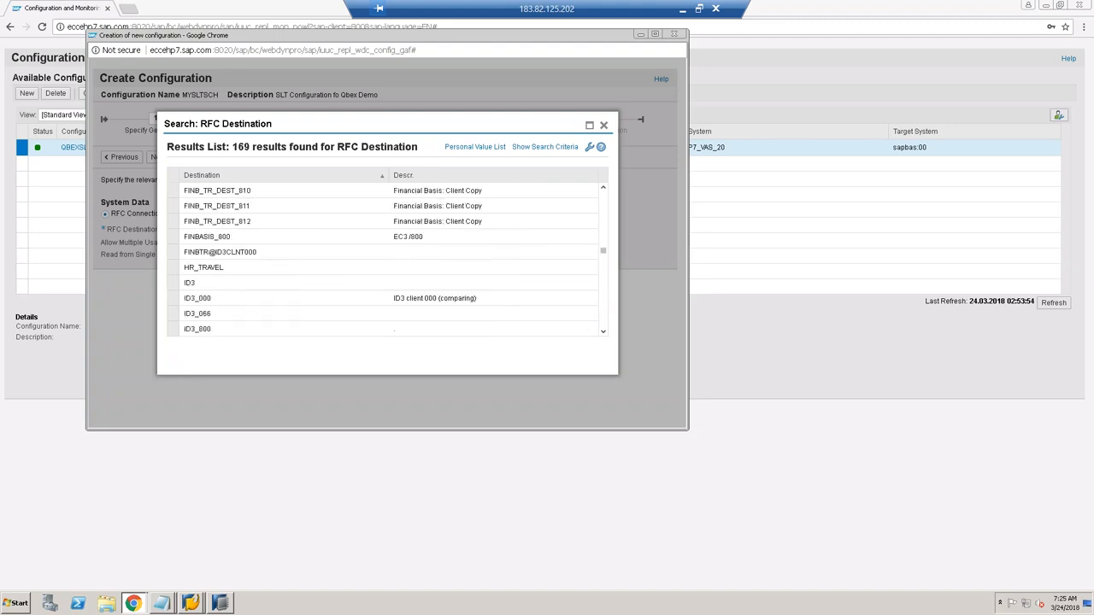
{"action": "scroll", "coordinate": [384, 257], "scroll_direction": "down", "scroll_amount": 4}
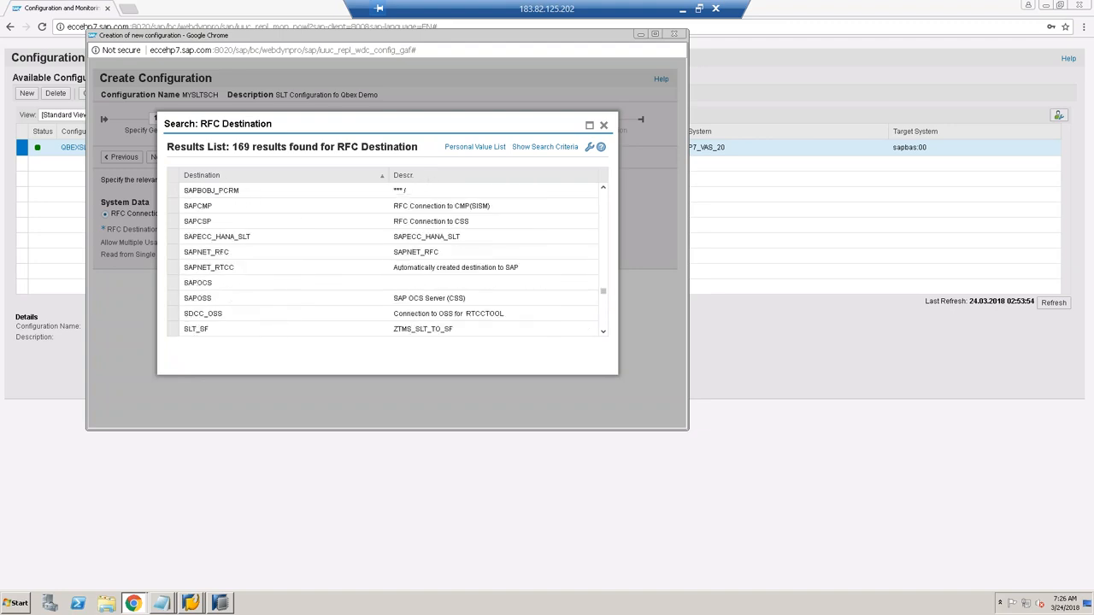
{"action": "scroll", "coordinate": [384, 257], "scroll_direction": "down", "scroll_amount": 5}
{"action": "left_click", "coordinate": [603, 270]}
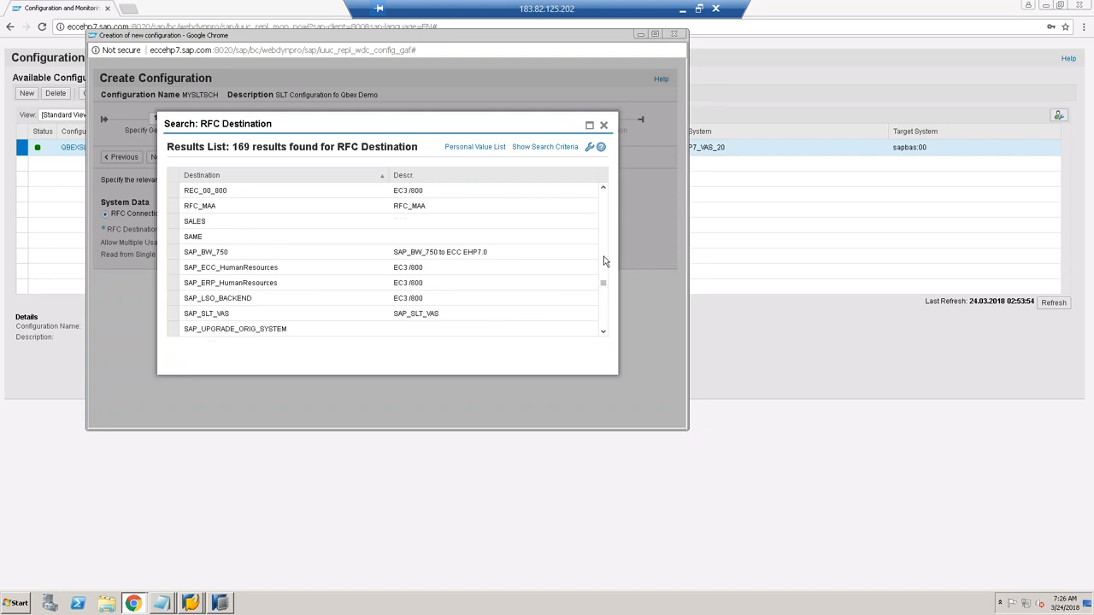
{"action": "left_click", "coordinate": [605, 248]}
{"action": "left_click", "coordinate": [191, 239]}
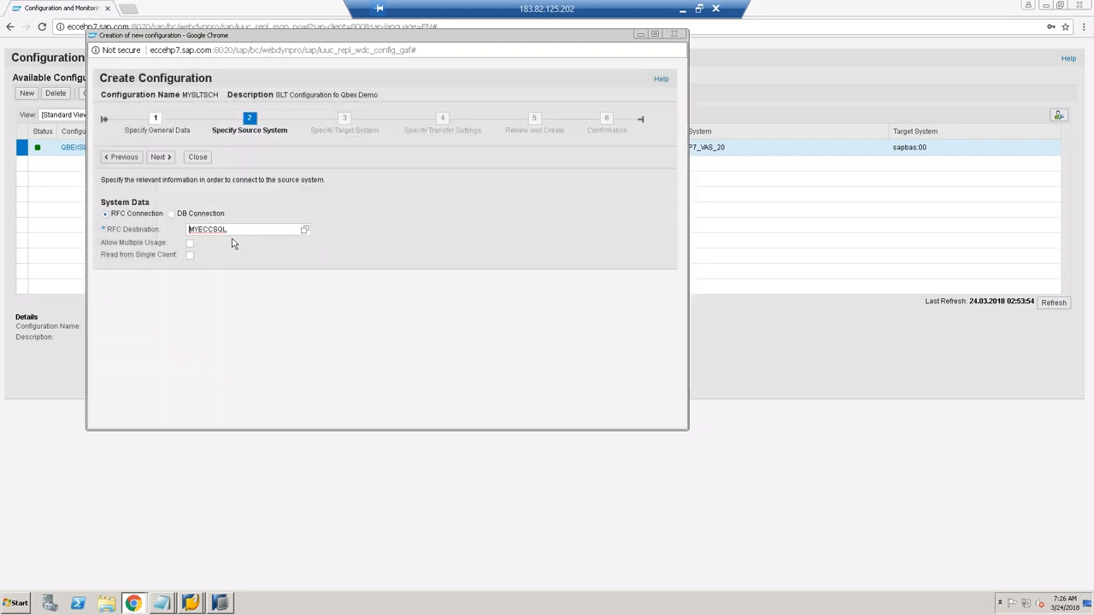
{"action": "left_click", "coordinate": [189, 243]}
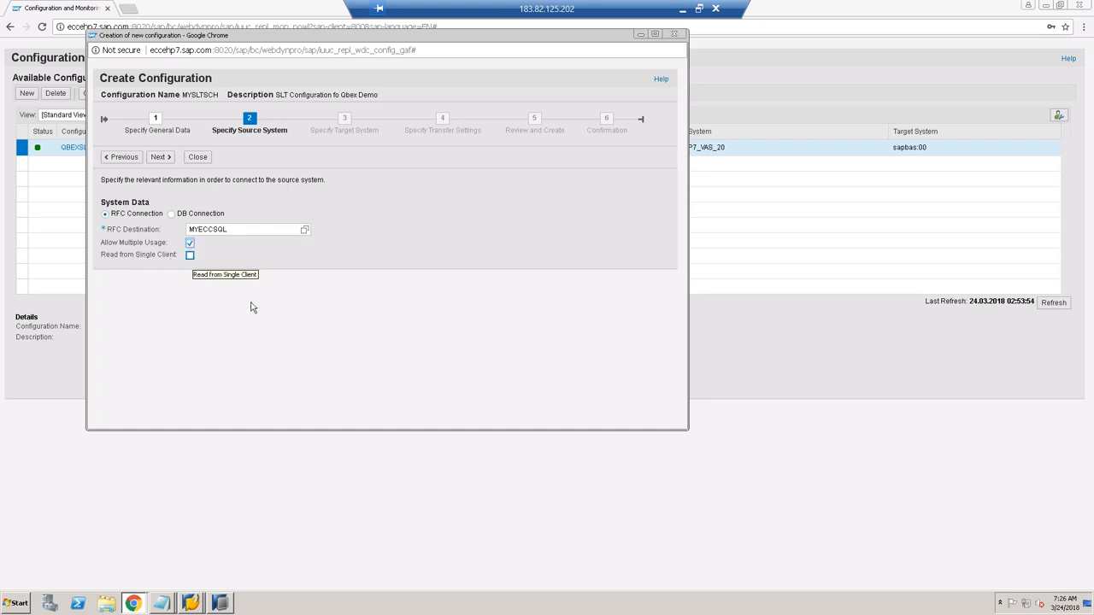
{"action": "left_click", "coordinate": [160, 158]}
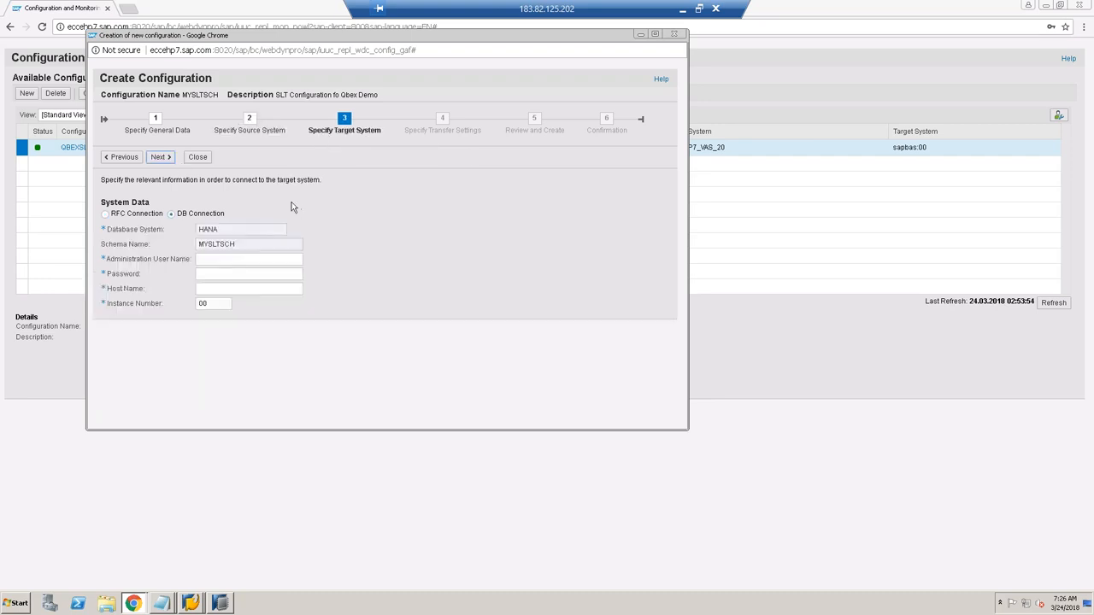
{"action": "left_click", "coordinate": [132, 163]}
{"action": "left_click_drag", "start_coordinate": [184, 37], "coordinate": [278, 65]}
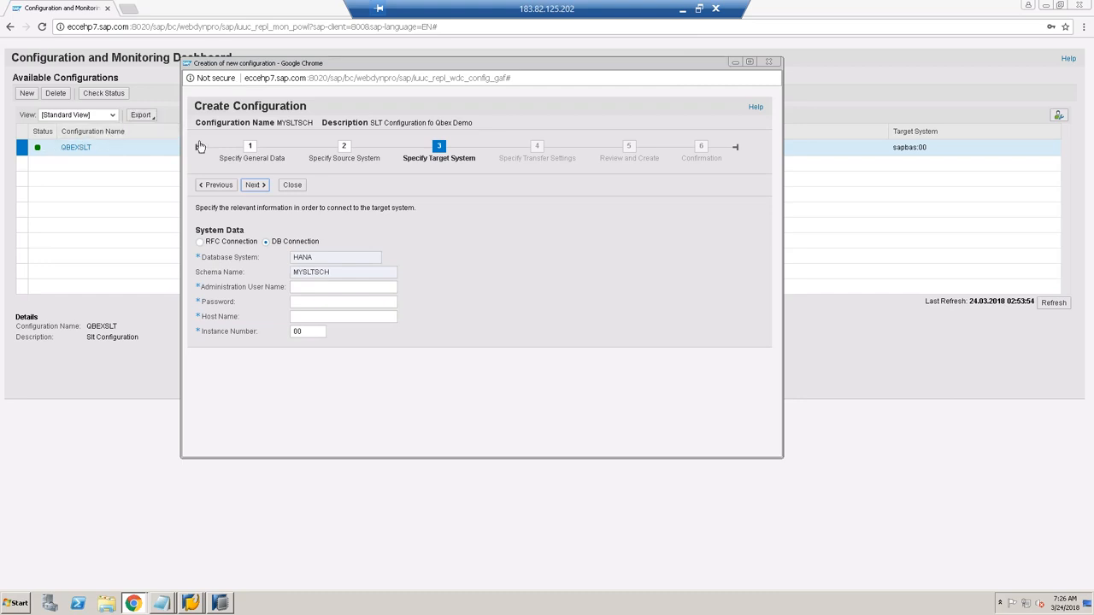
{"action": "left_click_drag", "start_coordinate": [468, 70], "coordinate": [406, 59]}
{"action": "left_click", "coordinate": [257, 278]}
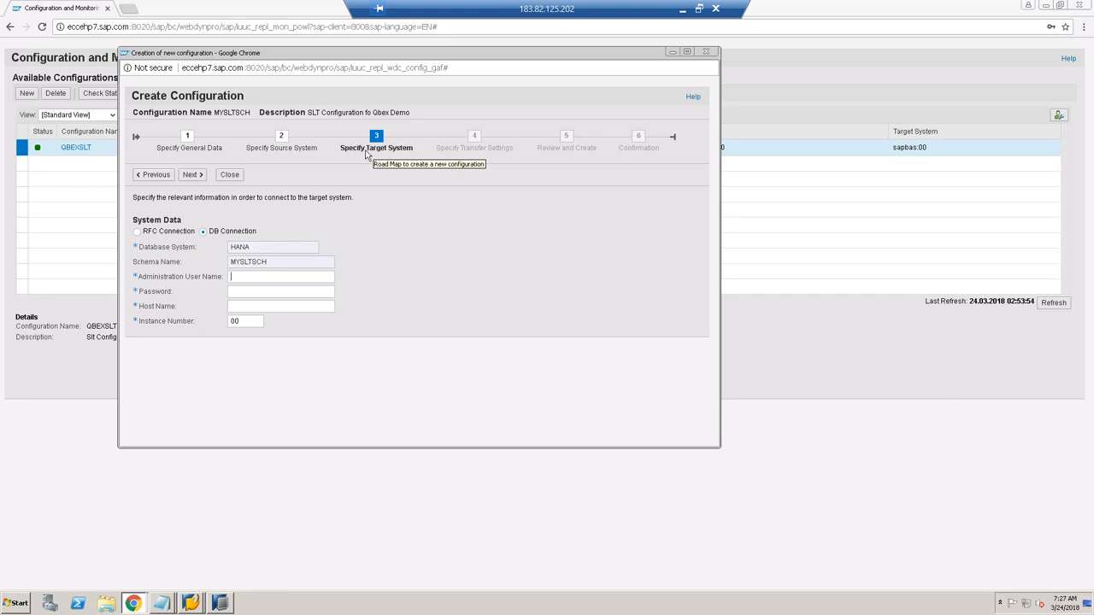
{"action": "mouse_move", "coordinate": [213, 239]}
{"action": "left_mouse_down"}
{"action": "mouse_move", "coordinate": [271, 241]}
{"action": "mouse_move", "coordinate": [207, 247]}
{"action": "mouse_move", "coordinate": [204, 237]}
{"action": "left_mouse_up"}
{"action": "left_click", "coordinate": [207, 236]}
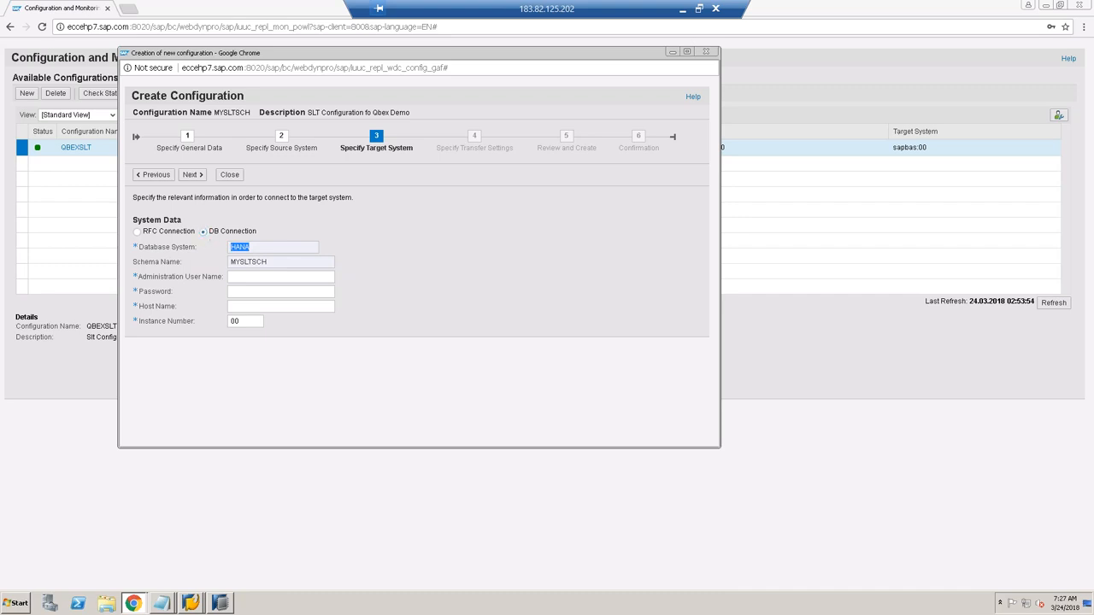
{"action": "double_click", "coordinate": [251, 249]}
{"action": "left_click", "coordinate": [232, 248]}
{"action": "double_click", "coordinate": [240, 250]}
{"action": "left_click", "coordinate": [139, 234]}
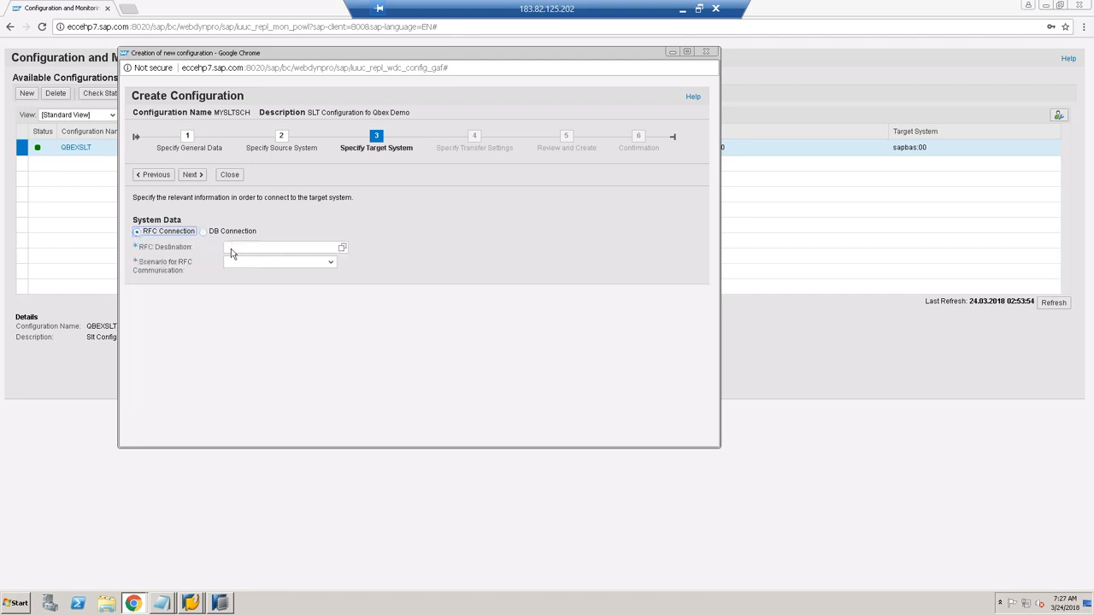
{"action": "left_click", "coordinate": [294, 247]}
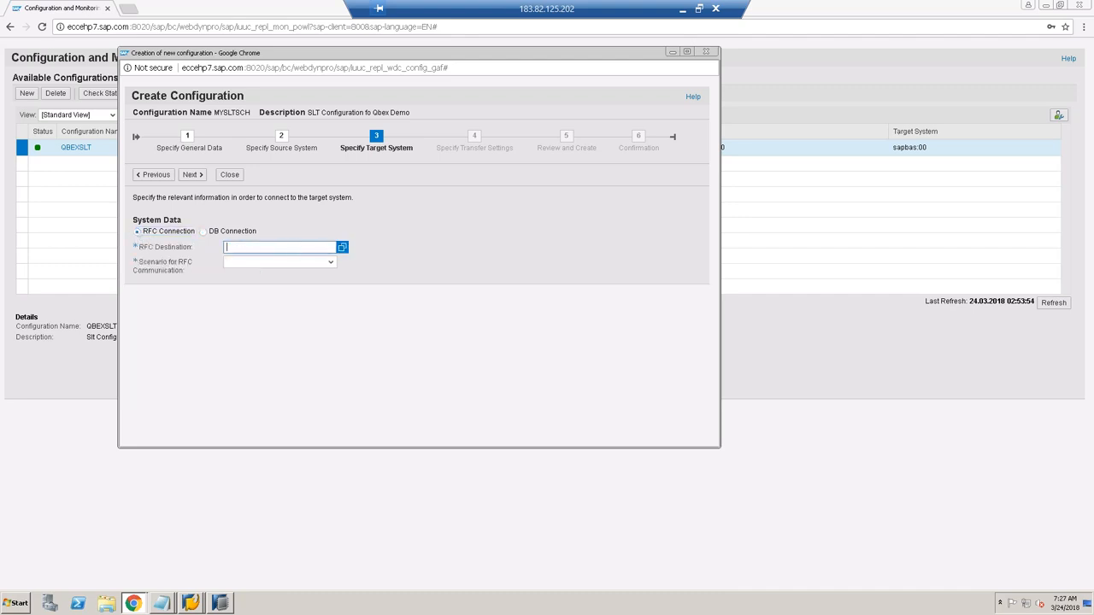
{"action": "left_click", "coordinate": [323, 263]}
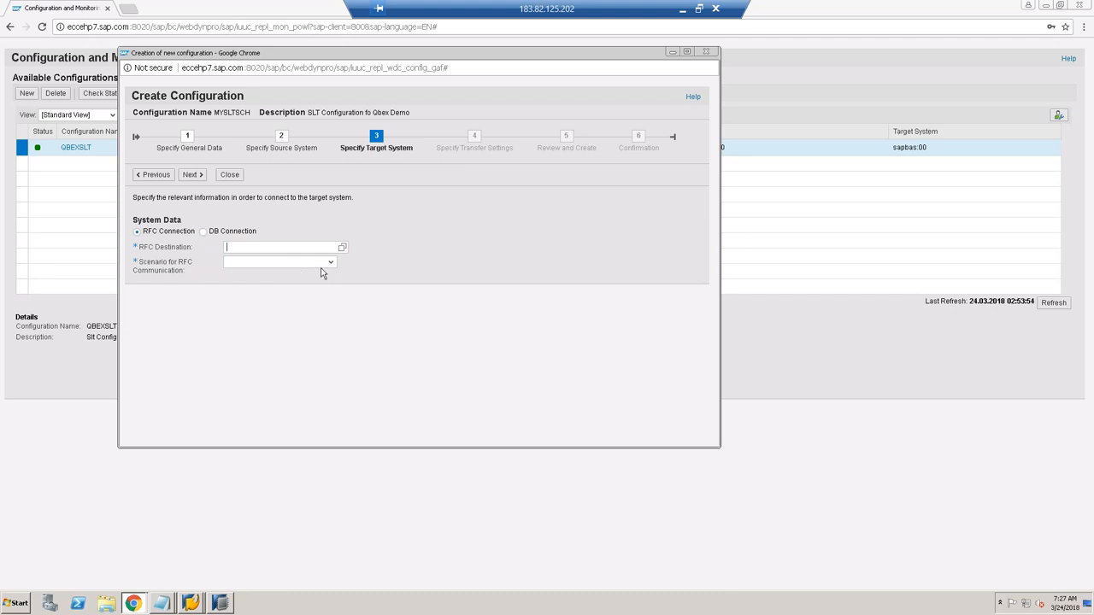
{"action": "left_click", "coordinate": [330, 263]}
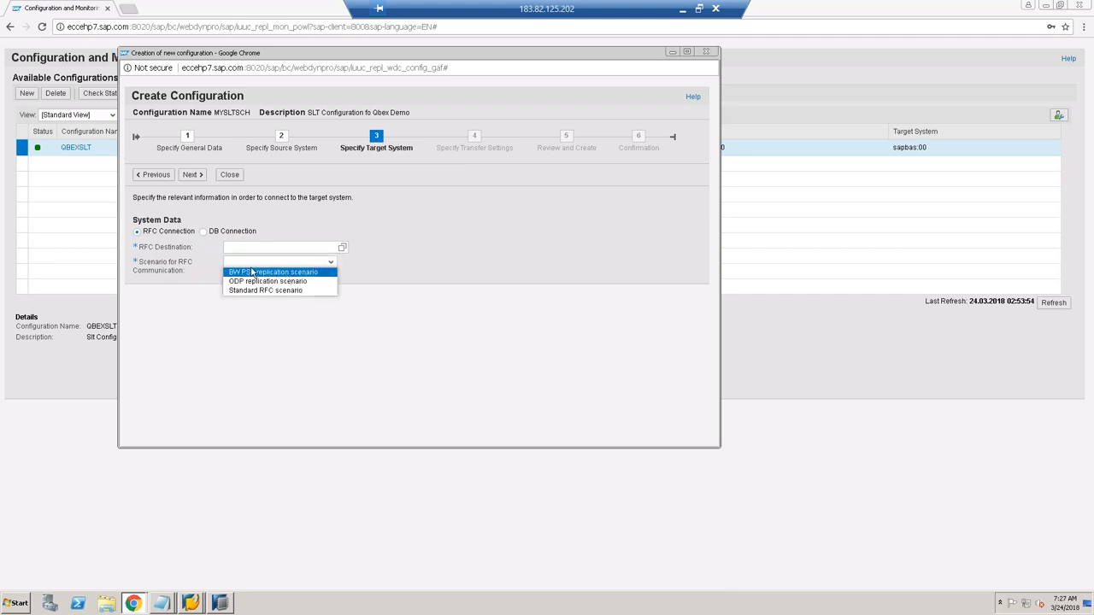
{"action": "left_click", "coordinate": [202, 232]}
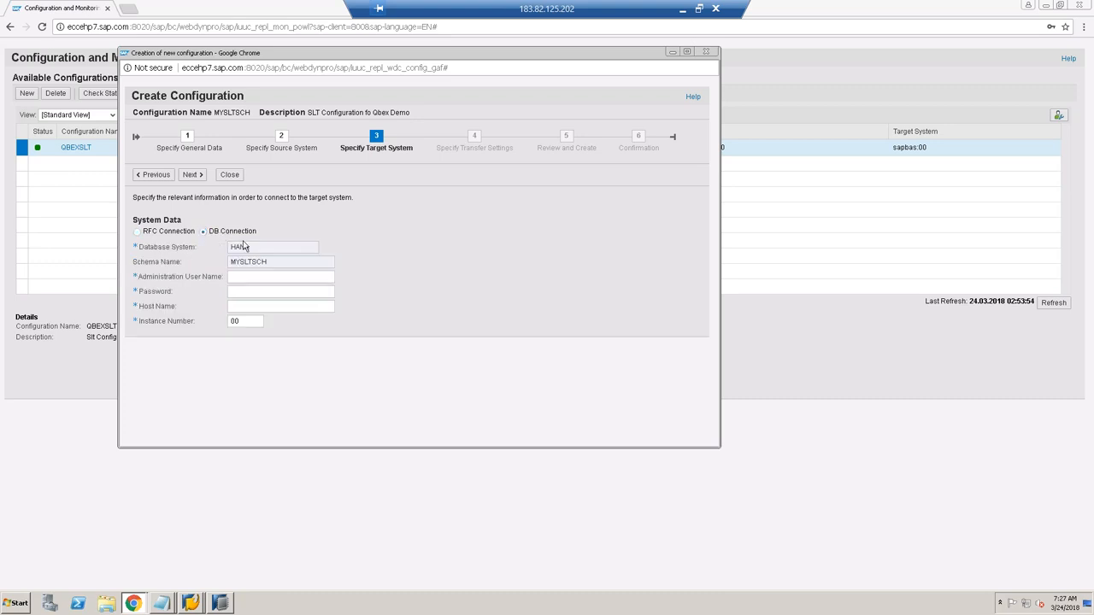
{"action": "double_click", "coordinate": [233, 252]}
Step: Enter the HANA administration user, its password, and host name sapbas
{"action": "left_click", "coordinate": [246, 276]}
{"action": "left_click_drag", "start_coordinate": [266, 267], "coordinate": [231, 266]}
{"action": "left_click_drag", "start_coordinate": [214, 112], "coordinate": [251, 112]}
{"action": "left_click", "coordinate": [265, 277]}
{"action": "type", "text": "system"}
{"action": "key", "text": "Tab"}
{"action": "type", "text": "M******"}
{"action": "key", "text": "Tab"}
{"action": "type", "text": "sapbas"}
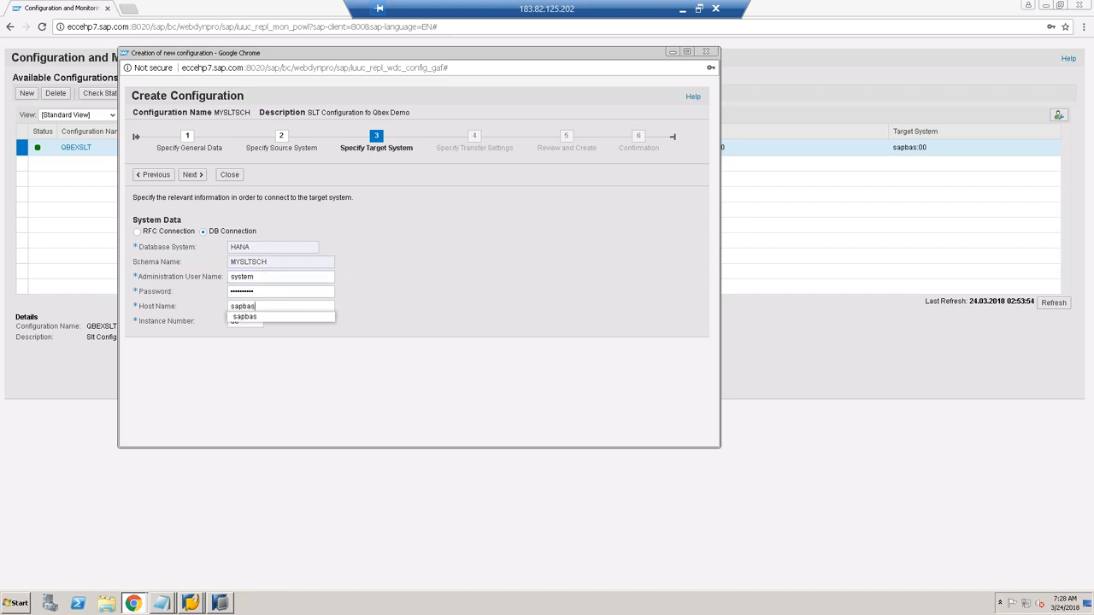
Step: Check HDB (SYSTEM) properties for connection host sapbas on port 30015, then return to Chrome
{"action": "left_click", "coordinate": [220, 604]}
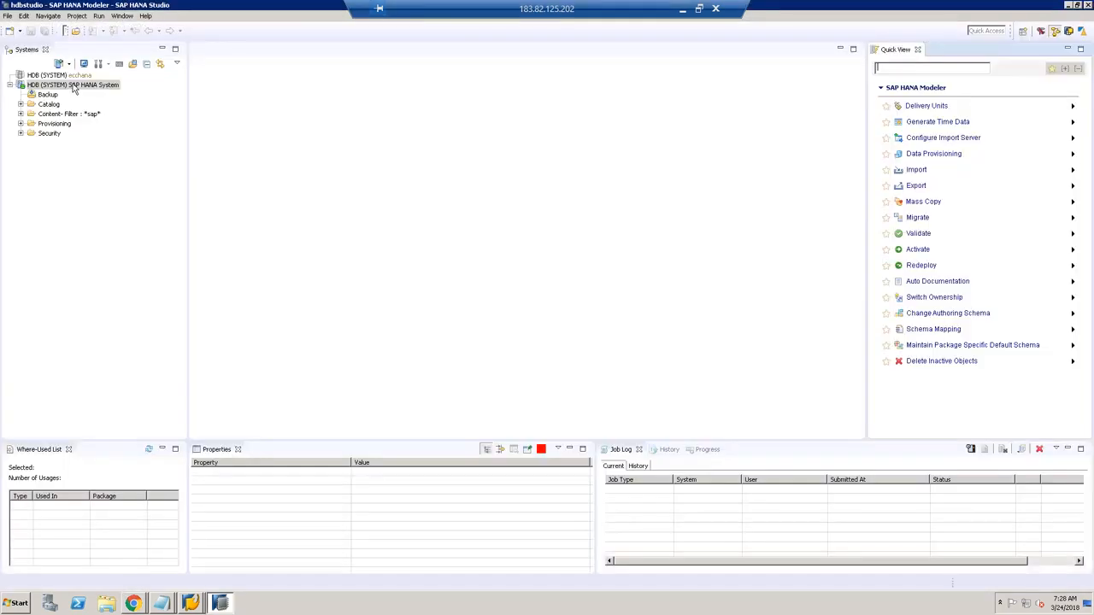
{"action": "left_click", "coordinate": [74, 86]}
{"action": "right_click", "coordinate": [73, 84]}
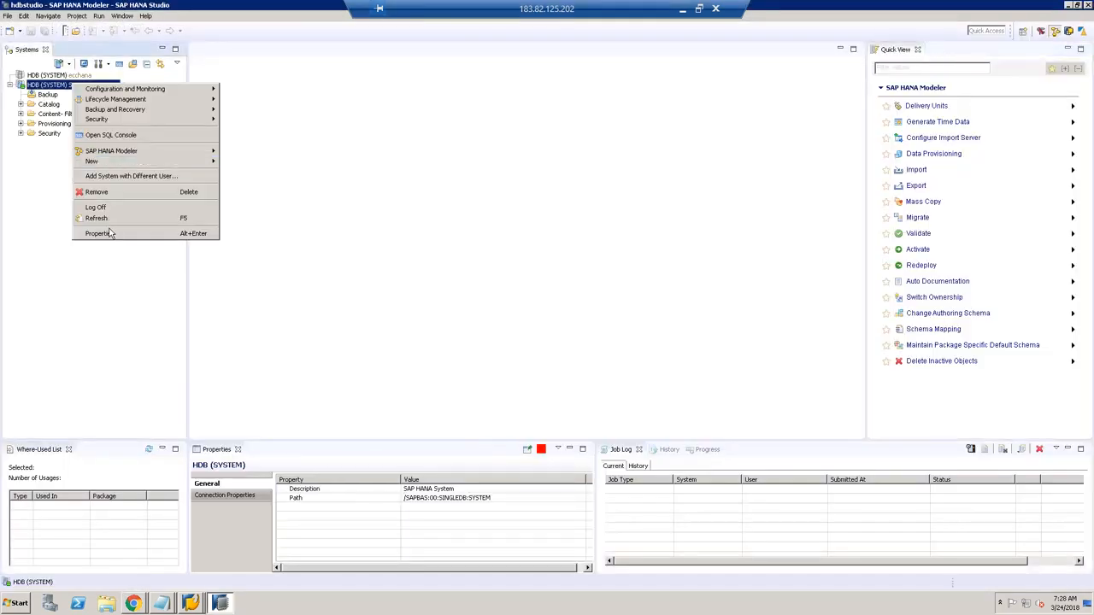
{"action": "left_click", "coordinate": [99, 233]}
{"action": "left_click", "coordinate": [601, 135]}
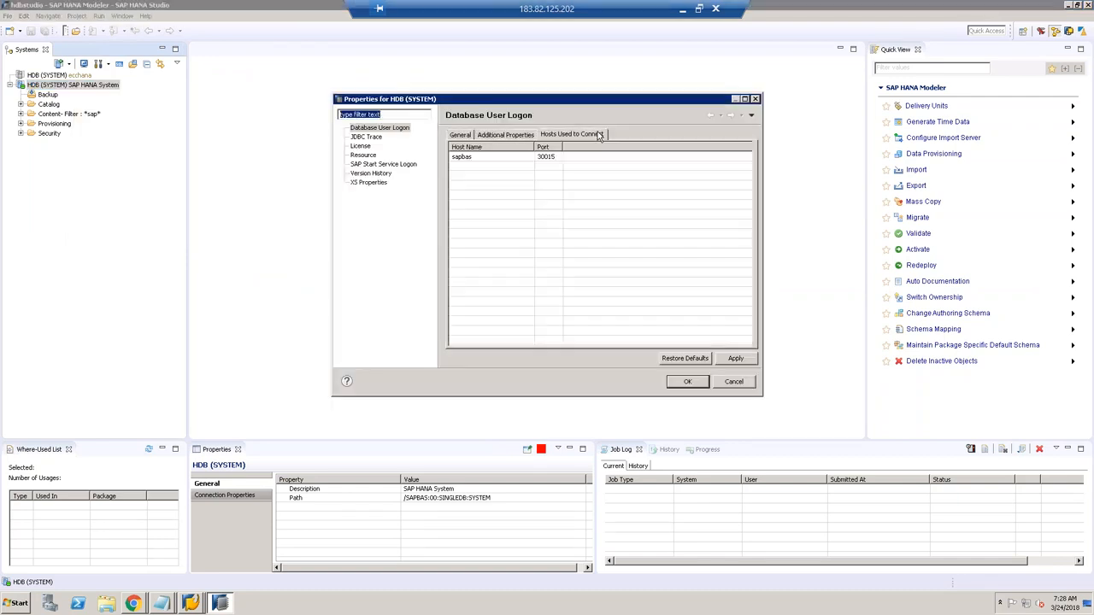
{"action": "left_click", "coordinate": [470, 160]}
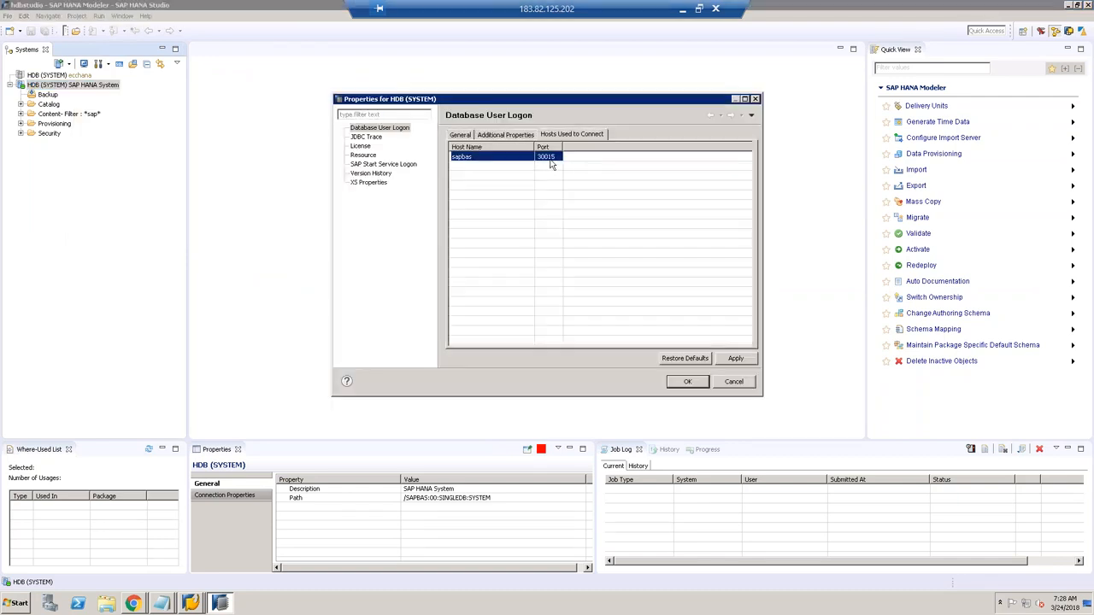
{"action": "left_click", "coordinate": [135, 603]}
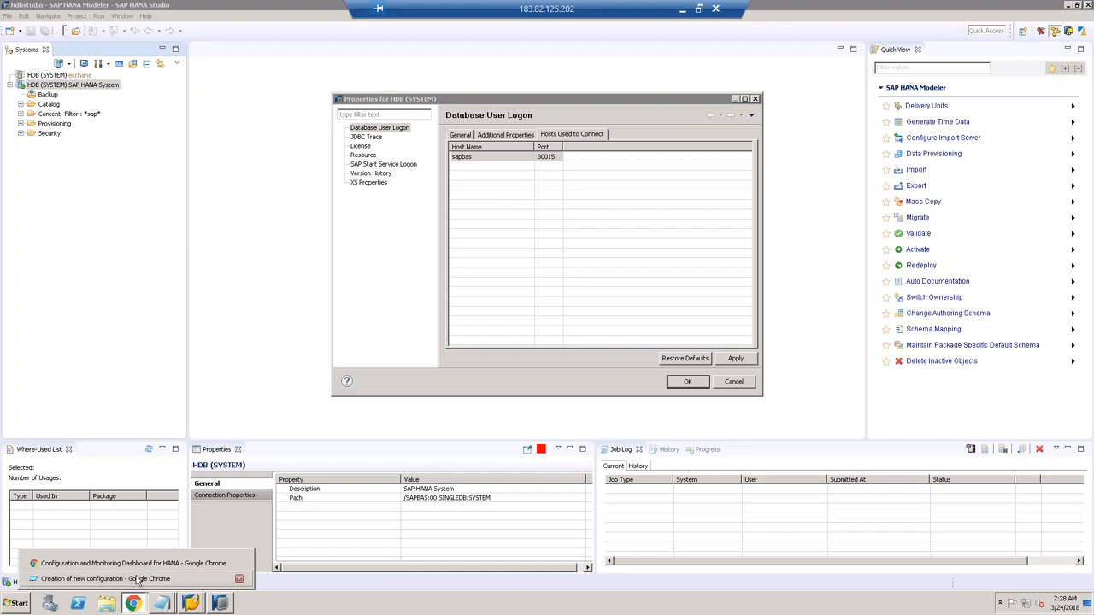
{"action": "left_click", "coordinate": [139, 579]}
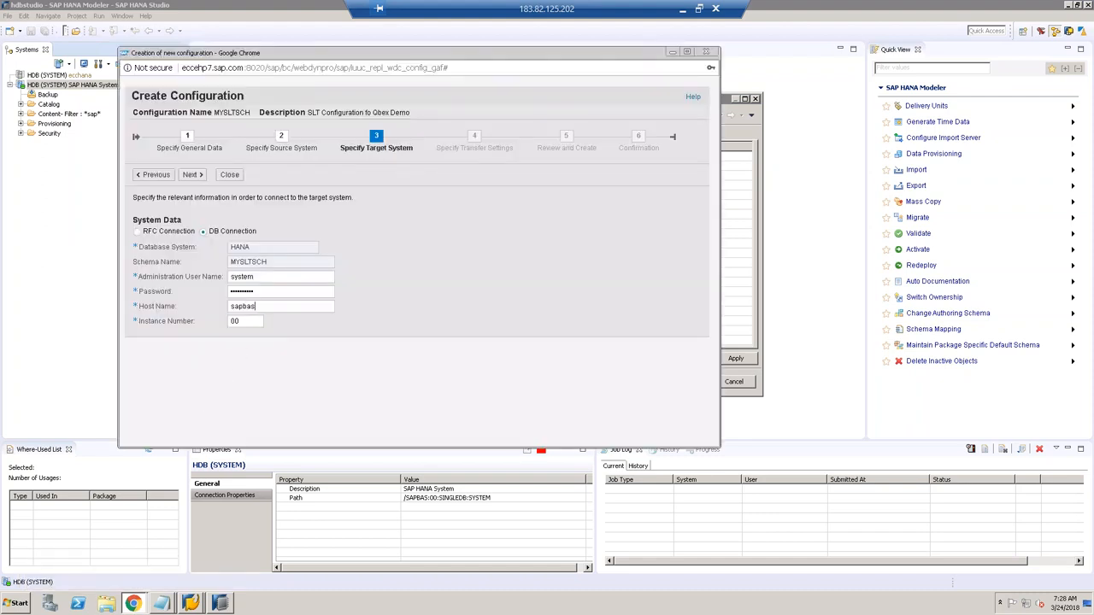
Step: Move past the target system step to the transfer settings
{"action": "left_click", "coordinate": [252, 321]}
{"action": "left_click", "coordinate": [194, 176]}
{"action": "left_click", "coordinate": [199, 177]}
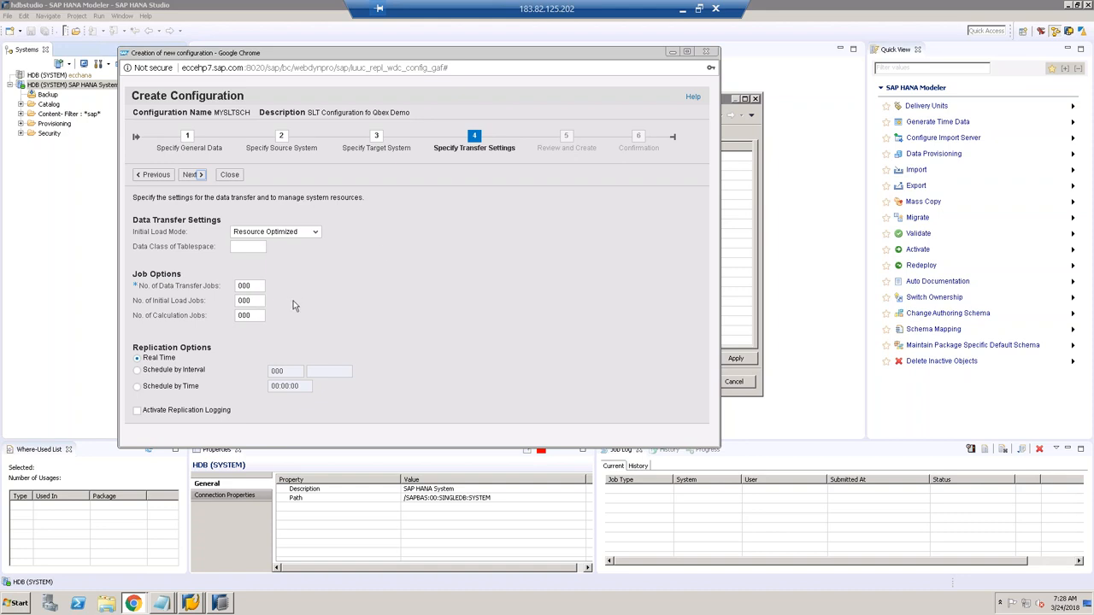
Step: Enter data transfer, initial load and calculation job counts, hitting a job count error
{"action": "left_click", "coordinate": [256, 286]}
{"action": "type", "text": "8"}
{"action": "left_click", "coordinate": [256, 301]}
{"action": "type", "text": "6"}
{"action": "left_click", "coordinate": [246, 316]}
{"action": "type", "text": "3"}
{"action": "left_click", "coordinate": [250, 286]}
{"action": "left_click_drag", "start_coordinate": [251, 288], "coordinate": [246, 287]}
{"action": "type", "text": "3"}
{"action": "left_click", "coordinate": [193, 175]}
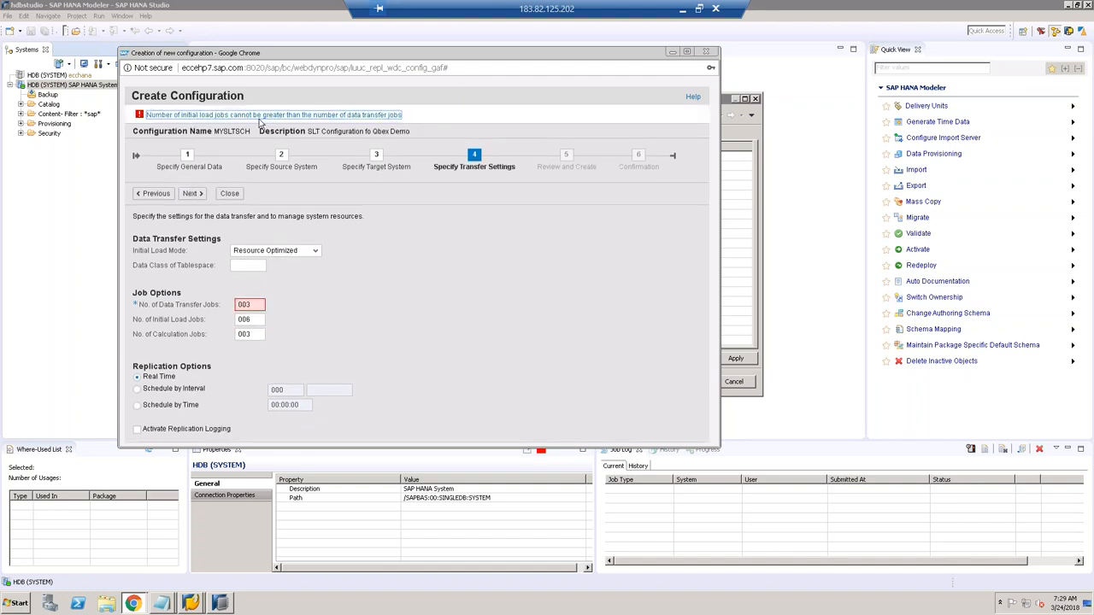
{"action": "left_click", "coordinate": [378, 118]}
Step: Change the initial load jobs to 003 and proceed to Review and Create
{"action": "left_click", "coordinate": [251, 319]}
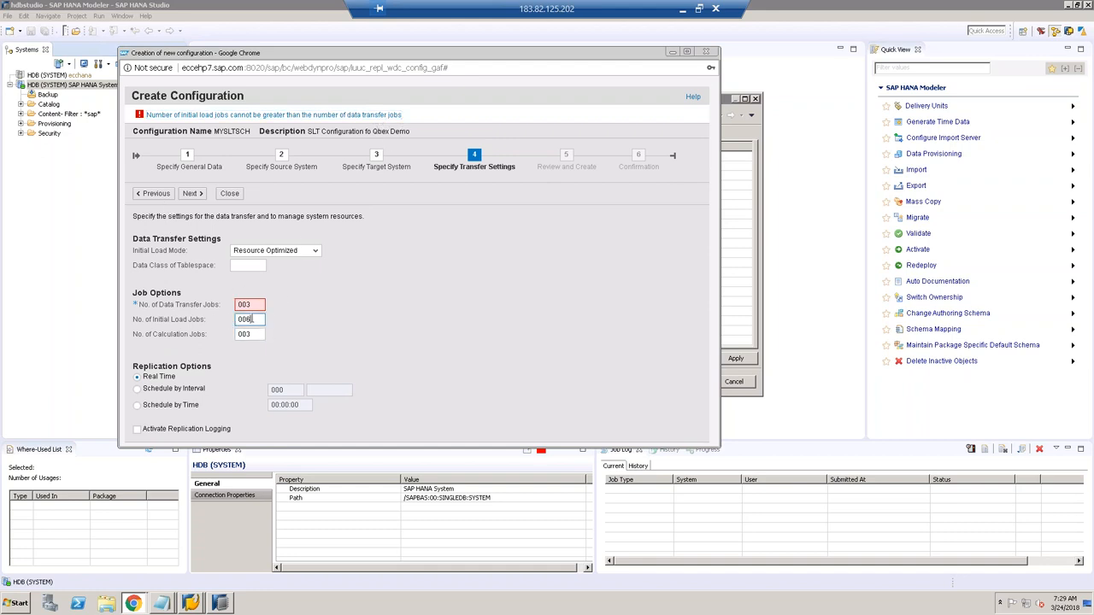
{"action": "key", "text": "BackSpace"}
{"action": "type", "text": "3"}
{"action": "left_click", "coordinate": [331, 329]}
{"action": "left_click", "coordinate": [192, 193]}
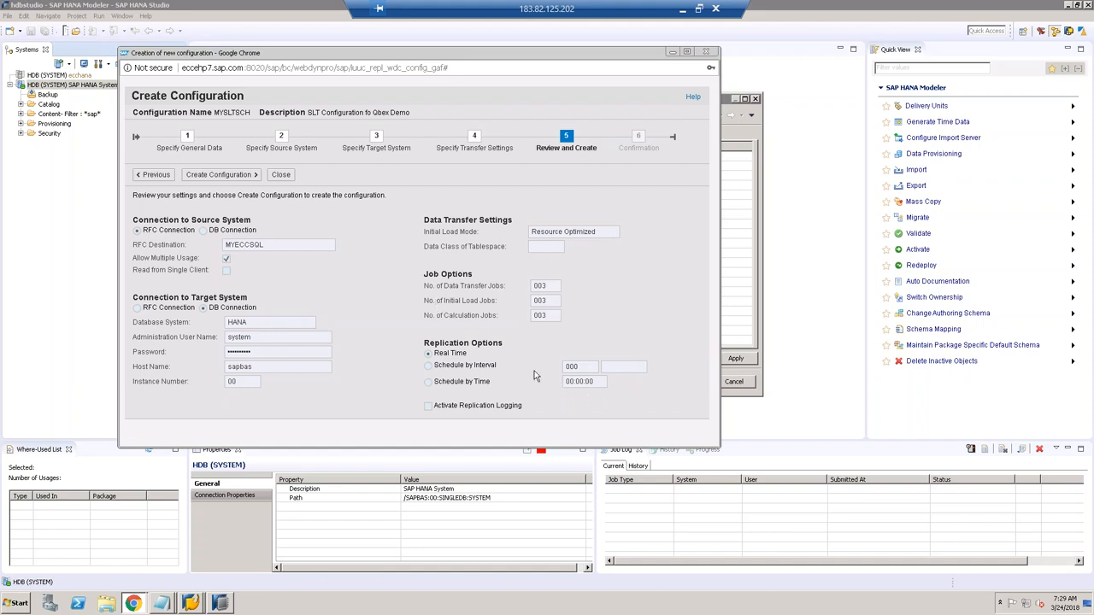
Step: Create the MYSLTSCH configuration and open the dashboard listing it beside QBEXSLT
{"action": "left_click", "coordinate": [240, 177]}
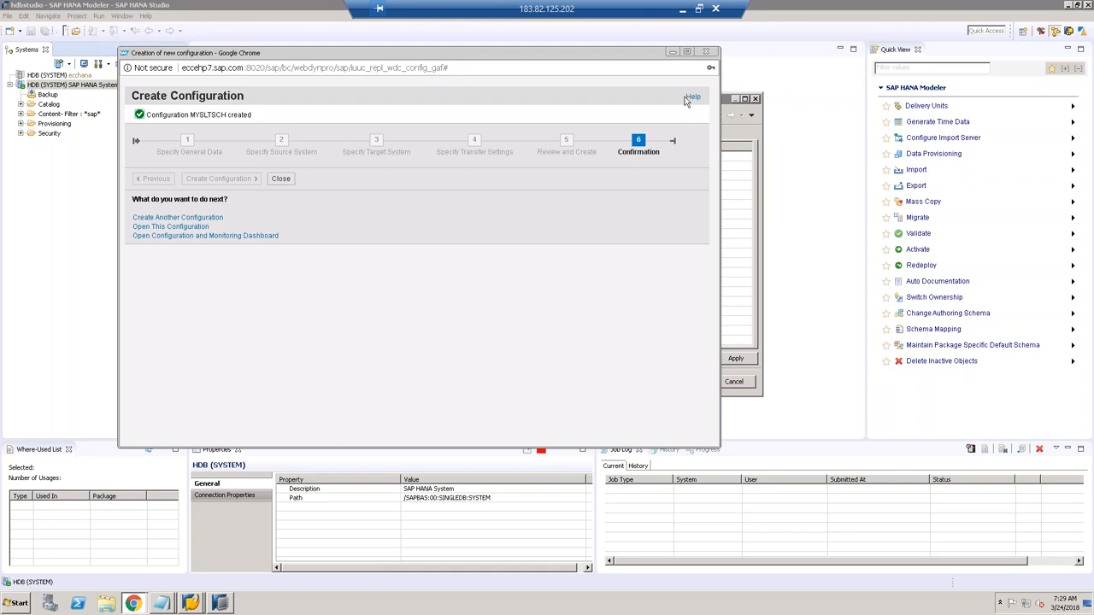
{"action": "left_click", "coordinate": [190, 240]}
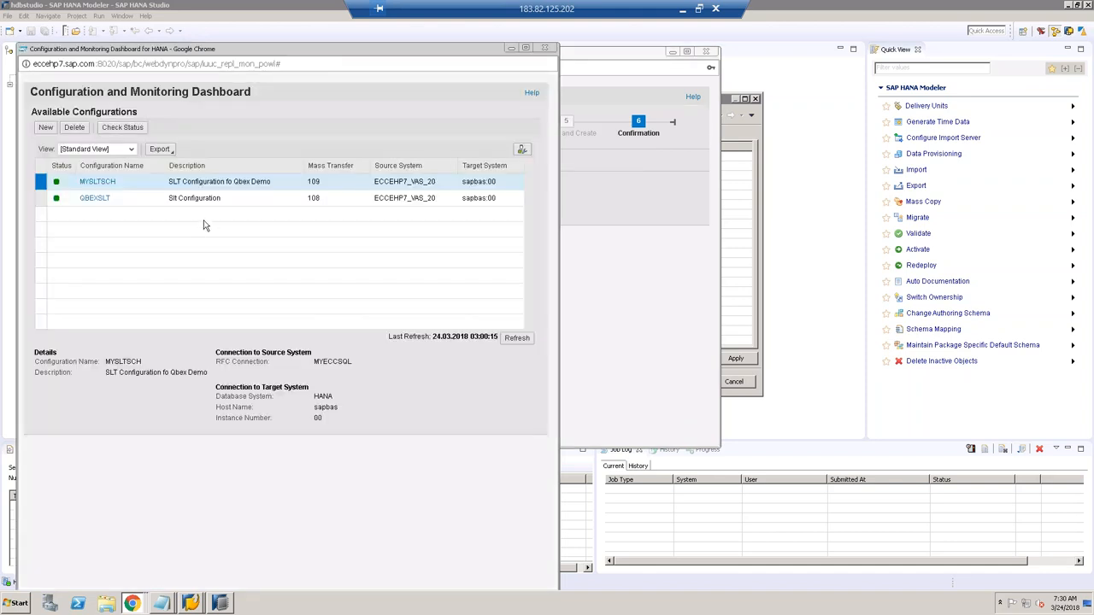
Step: Close the wizard, deactivate the QBEXSLT configuration, and refresh the configurations list
{"action": "left_click", "coordinate": [706, 53]}
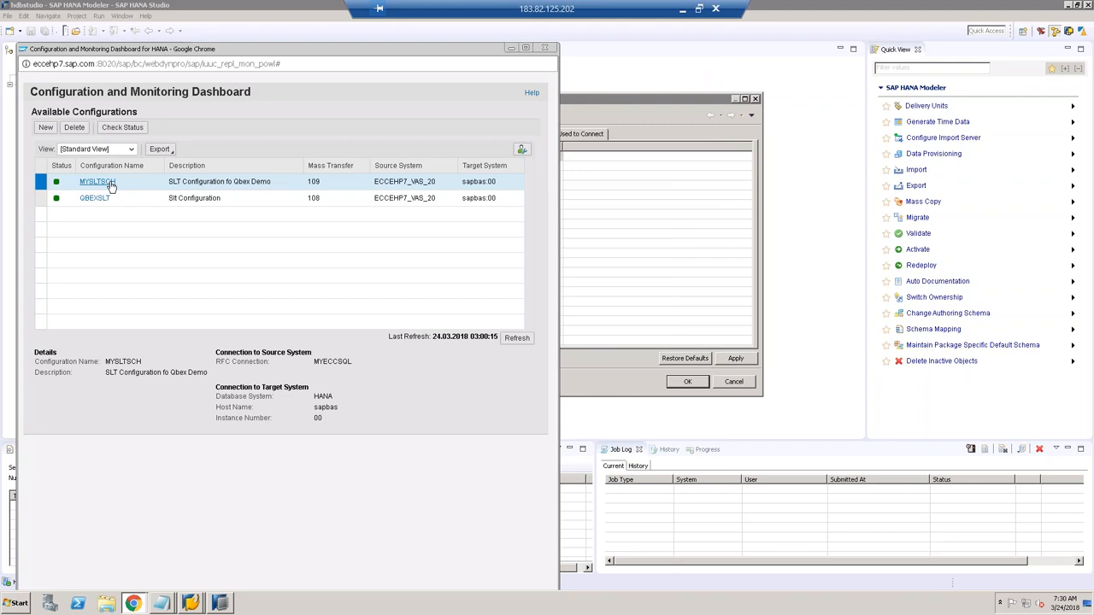
{"action": "left_click", "coordinate": [97, 198]}
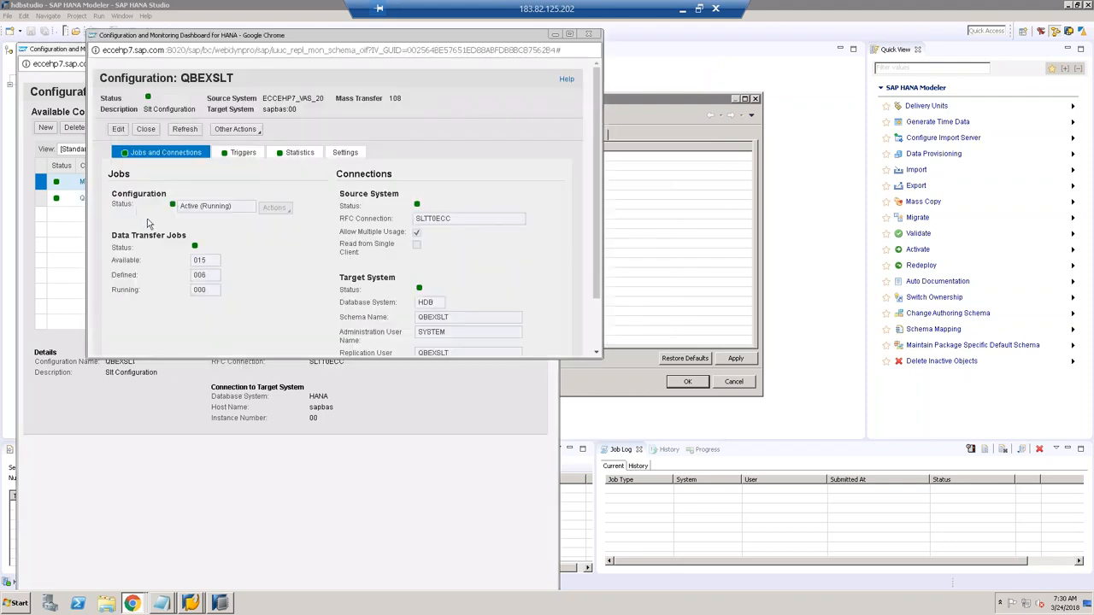
{"action": "left_click", "coordinate": [120, 131]}
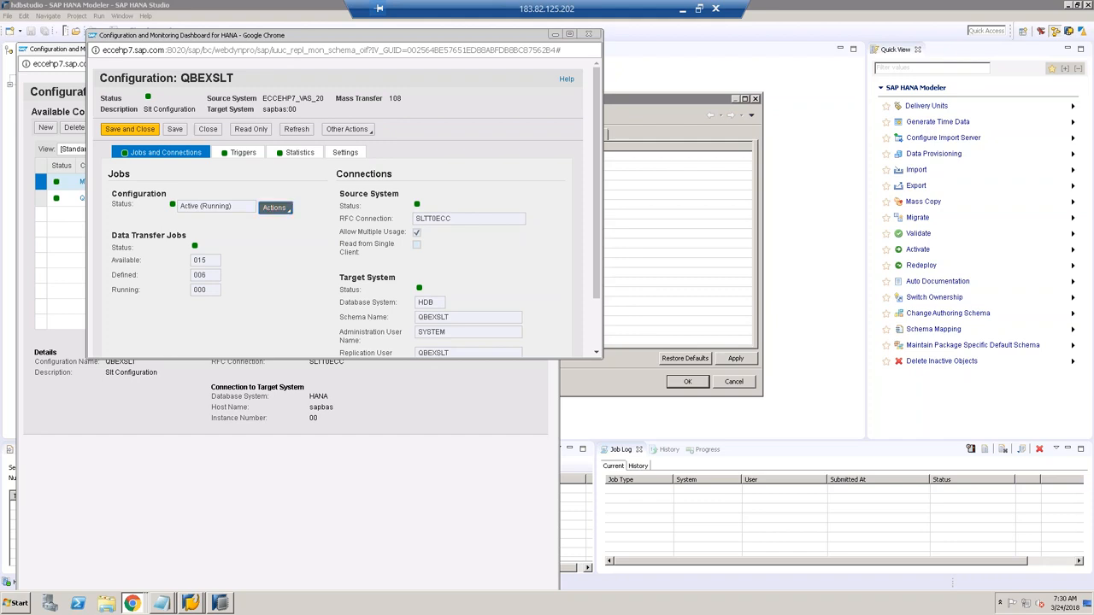
{"action": "left_click", "coordinate": [275, 208]}
{"action": "left_click", "coordinate": [280, 229]}
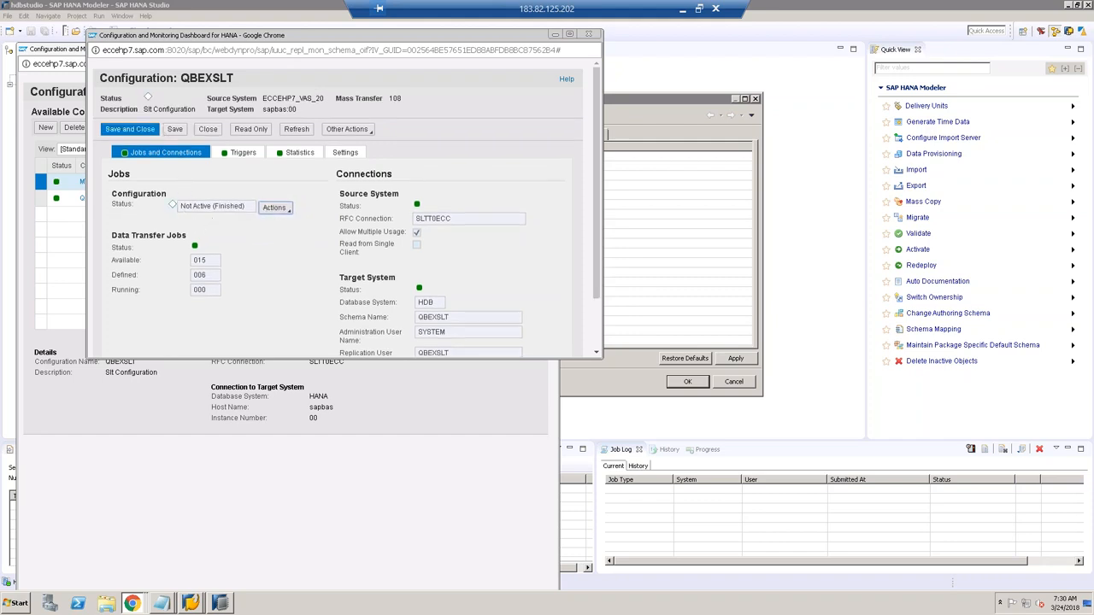
{"action": "left_click", "coordinate": [143, 133]}
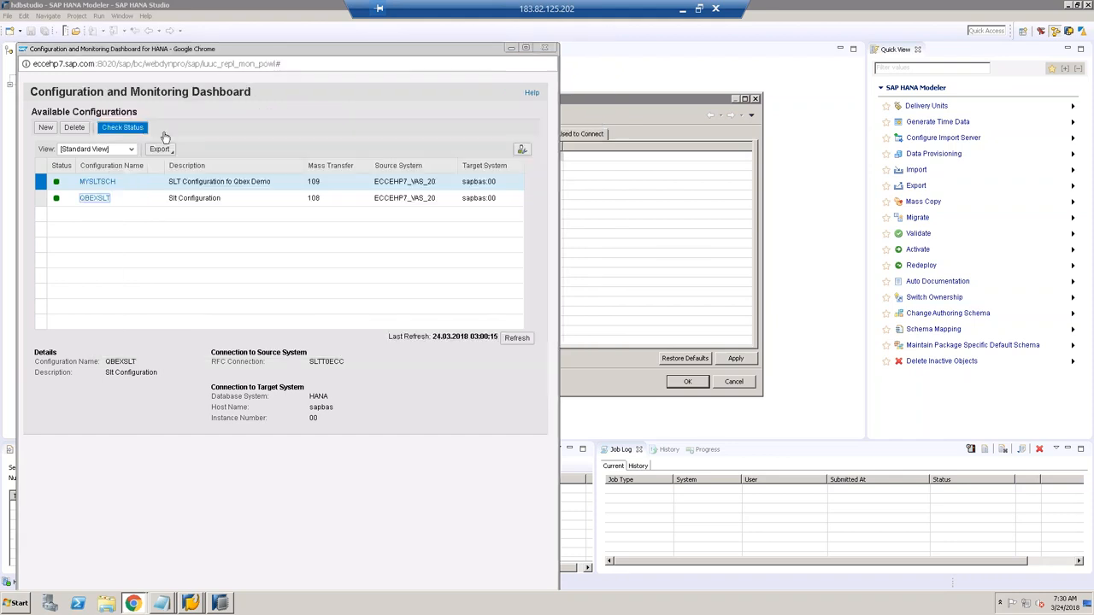
{"action": "left_click", "coordinate": [510, 342]}
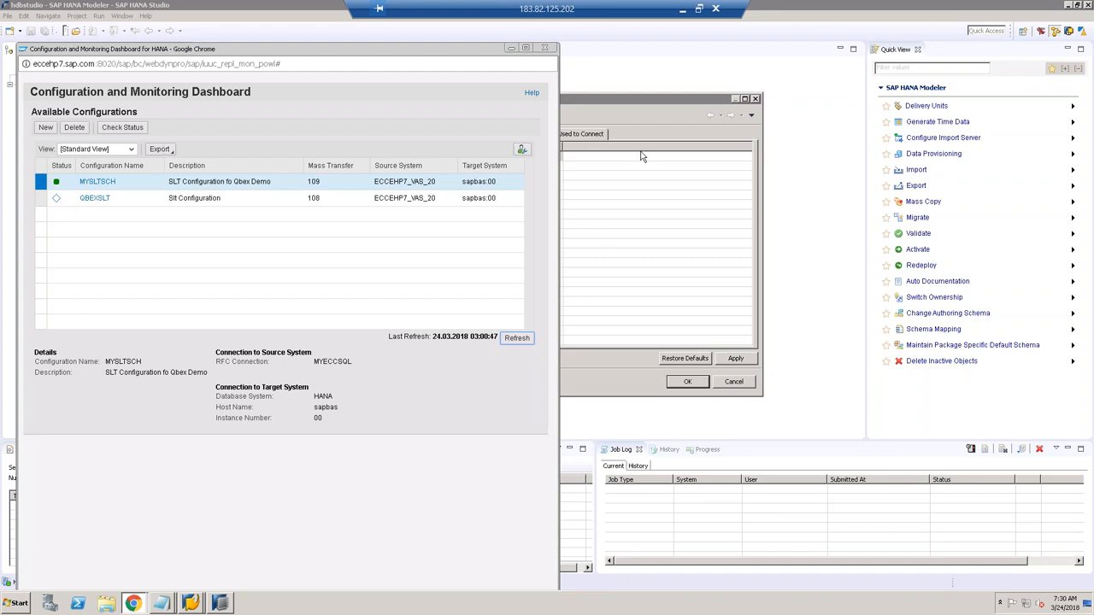
Step: Cancel the HDB (SYSTEM) properties dialog in HANA Studio and select Catalog
{"action": "left_click", "coordinate": [644, 114]}
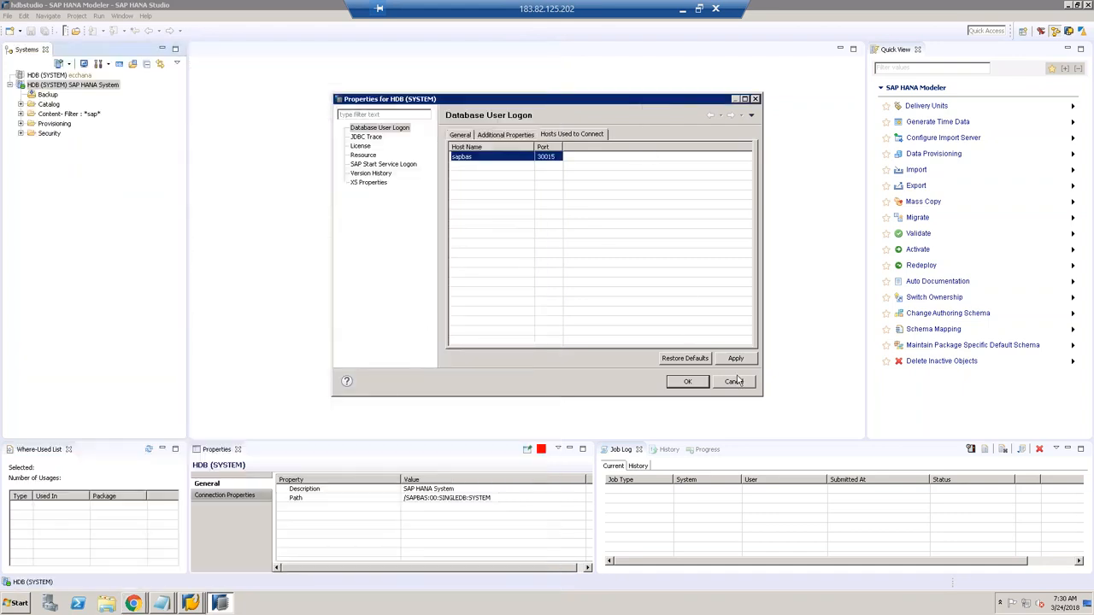
{"action": "left_click", "coordinate": [737, 382]}
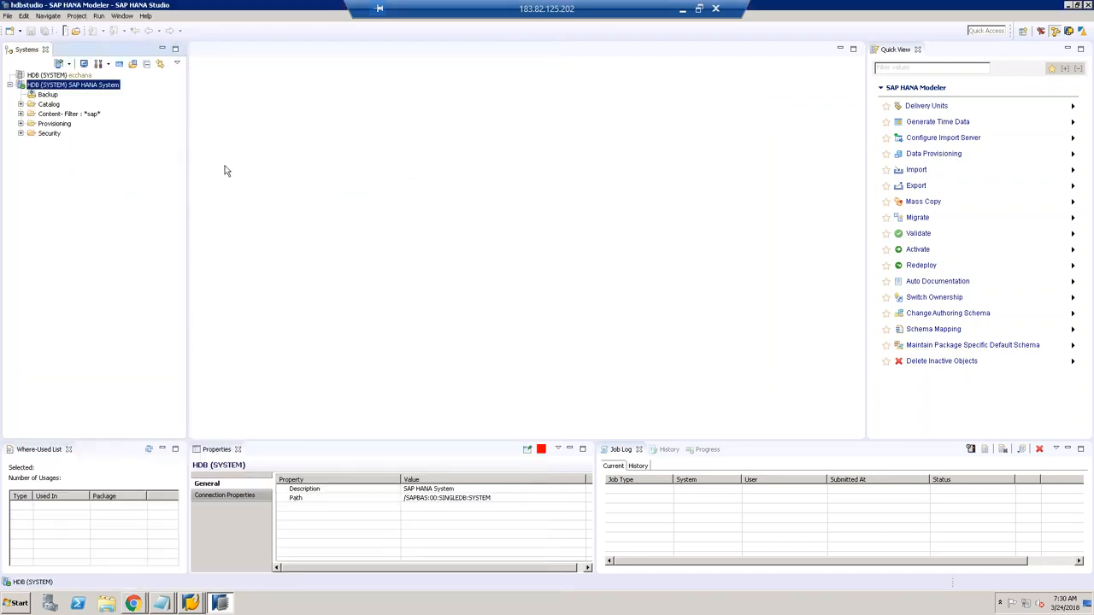
{"action": "left_click", "coordinate": [48, 104]}
Step: Filter the HANA catalog to the MYSLTSCH schema
{"action": "right_click", "coordinate": [51, 107]}
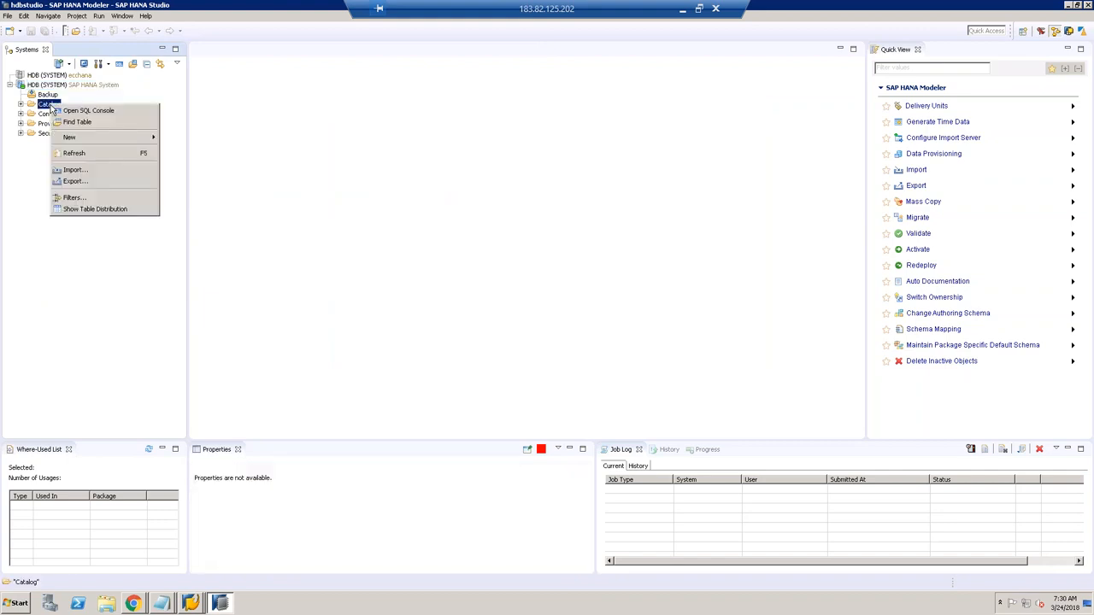
{"action": "left_click", "coordinate": [76, 199]}
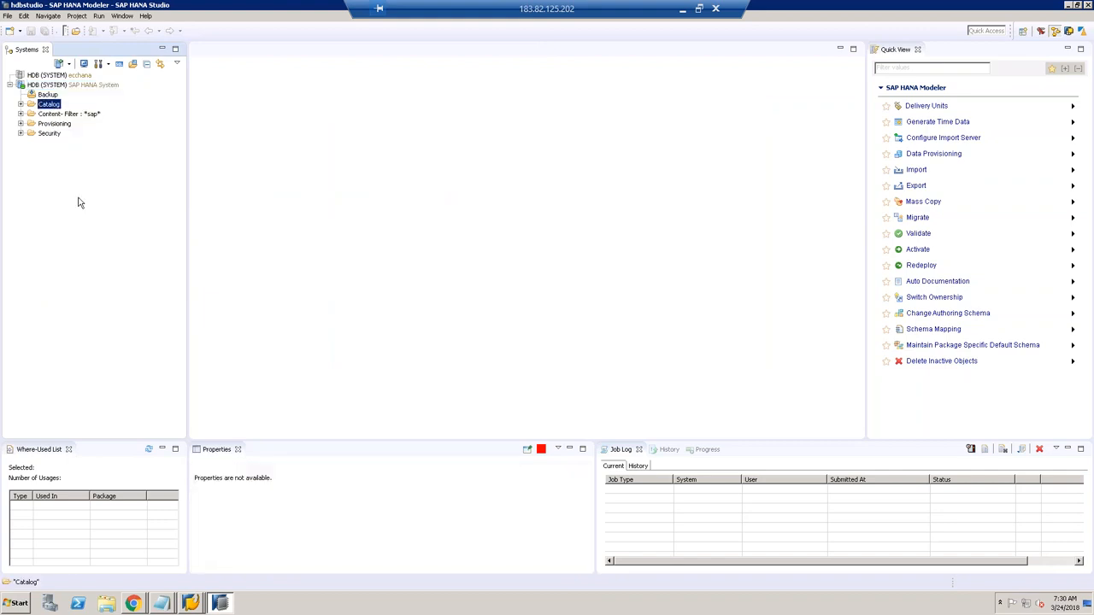
{"action": "type", "text": "MYEC"}
{"action": "key", "text": "BackSpace"}
{"action": "key", "text": "BackSpace"}
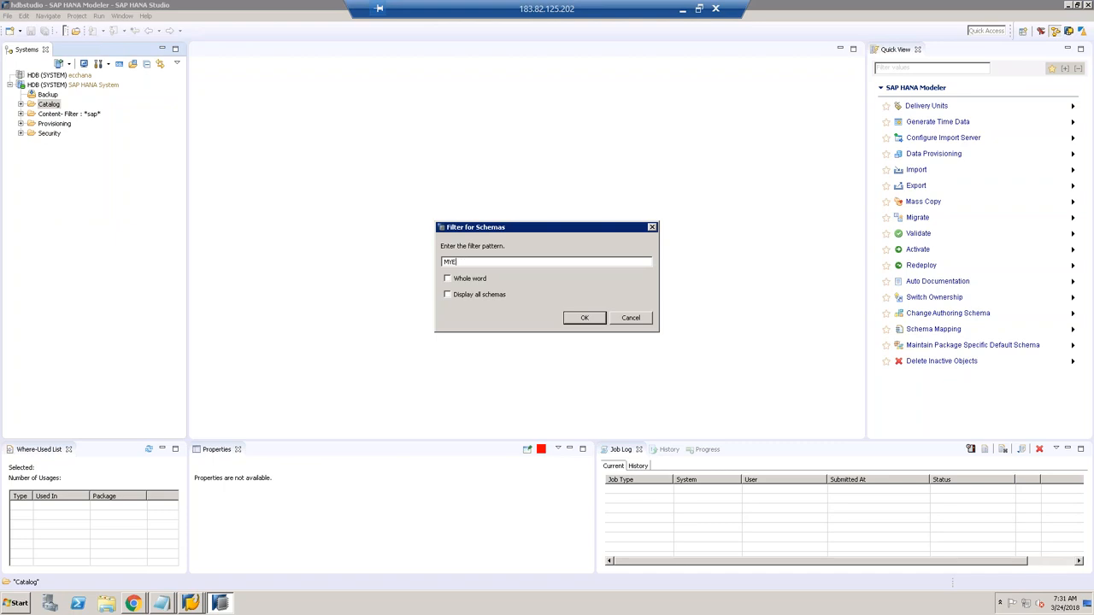
{"action": "key", "text": "BackSpace"}
{"action": "type", "text": "SLTSCH"}
{"action": "key", "text": "Return"}
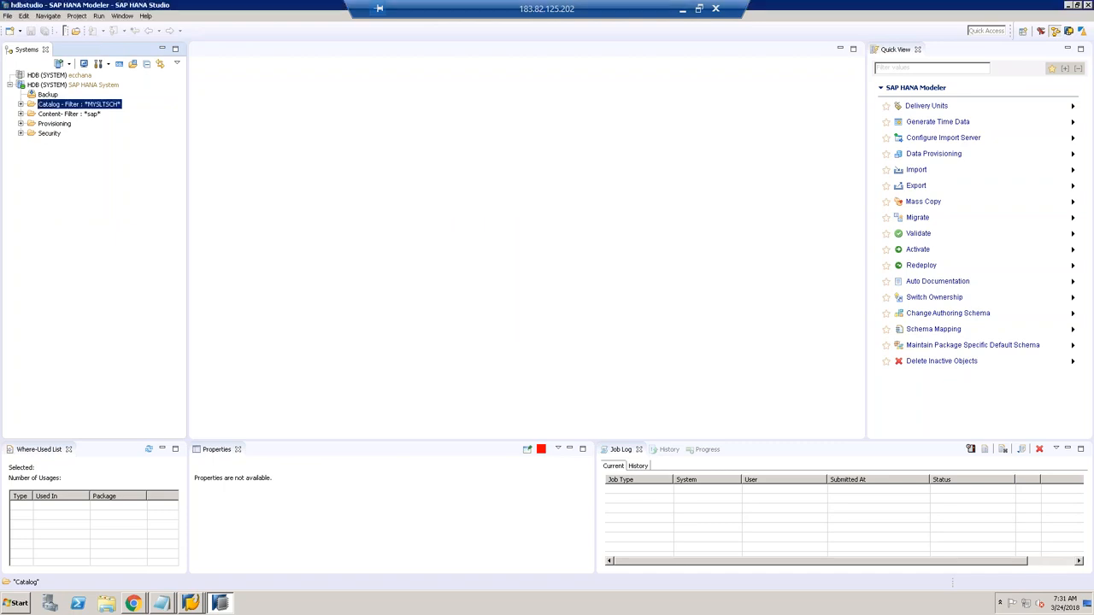
Step: Expand MYSLTSCH's Tables folder and select DD02L, DD02T and DD08L
{"action": "left_click", "coordinate": [20, 103]}
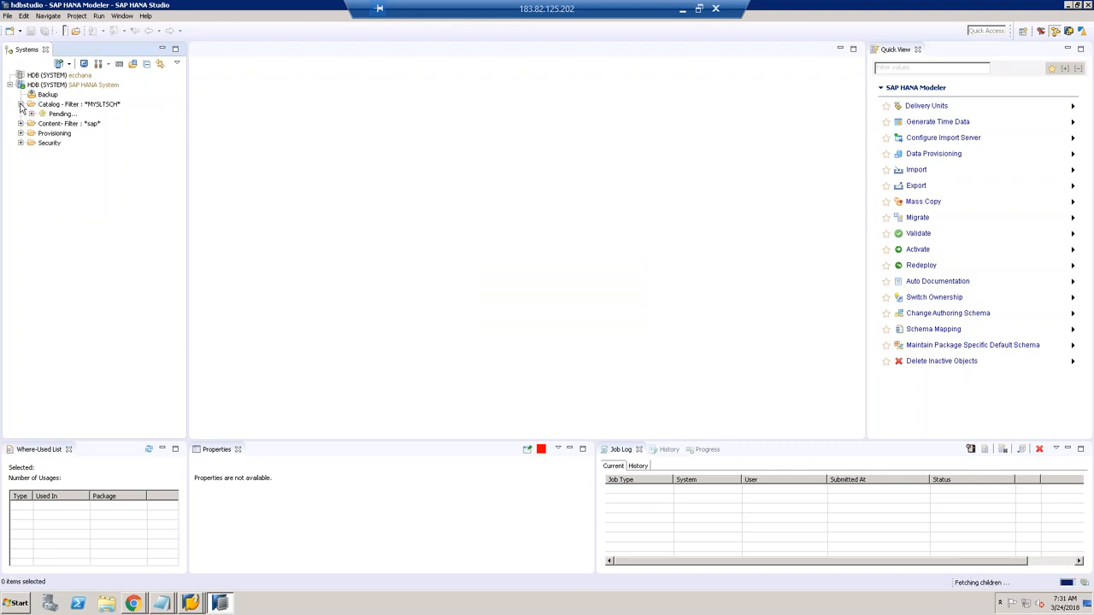
{"action": "left_click", "coordinate": [65, 123]}
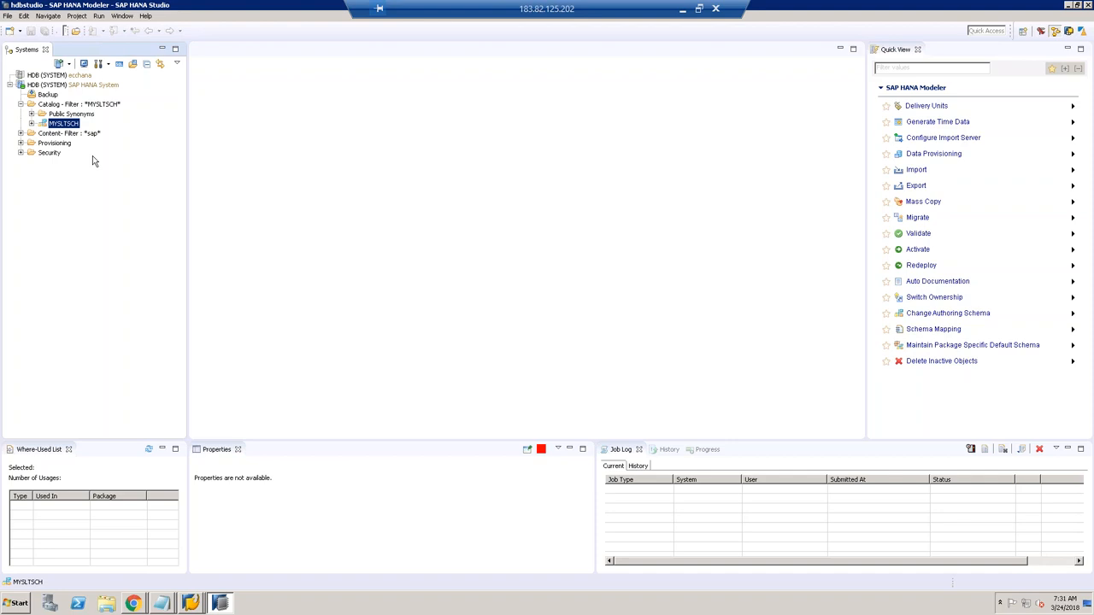
{"action": "left_click", "coordinate": [31, 124]}
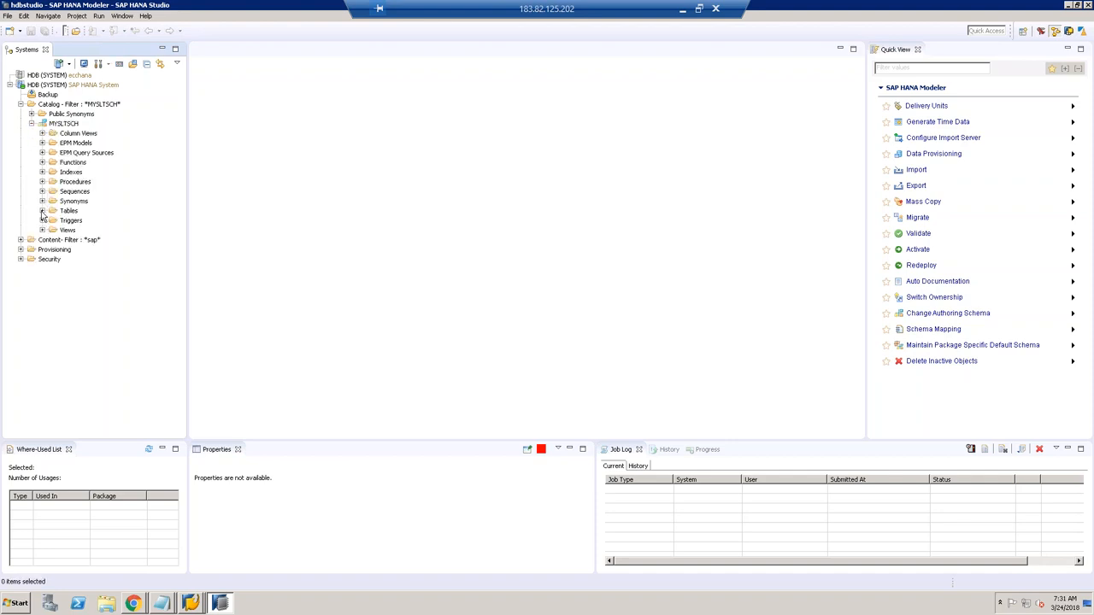
{"action": "left_click", "coordinate": [71, 125]}
{"action": "left_click", "coordinate": [41, 211]}
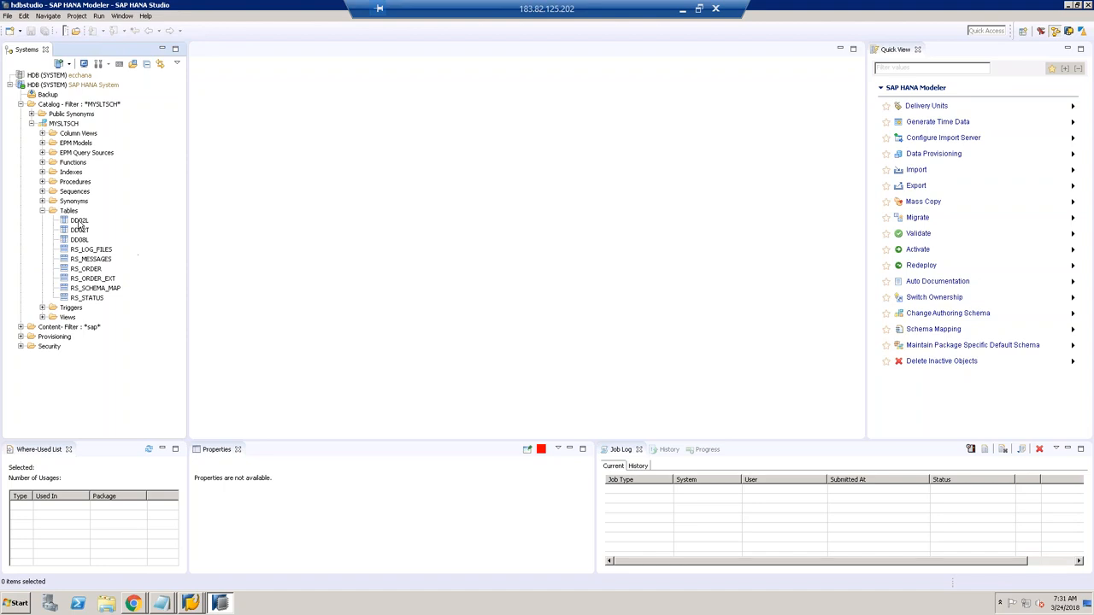
{"action": "left_click", "coordinate": [78, 221]}
{"action": "left_click", "coordinate": [79, 230]}
{"action": "left_click", "coordinate": [78, 242]}
{"action": "left_click", "coordinate": [85, 222]}
{"action": "left_click", "coordinate": [85, 242]}
{"action": "left_click", "coordinate": [80, 221], "text": "shift"}
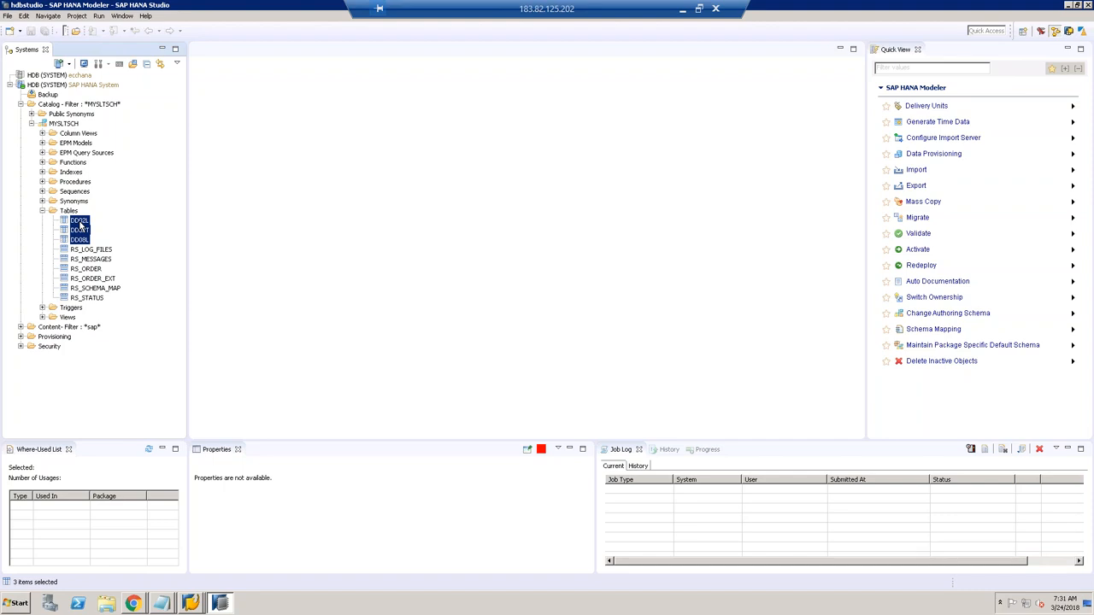
{"action": "left_click", "coordinate": [933, 154]}
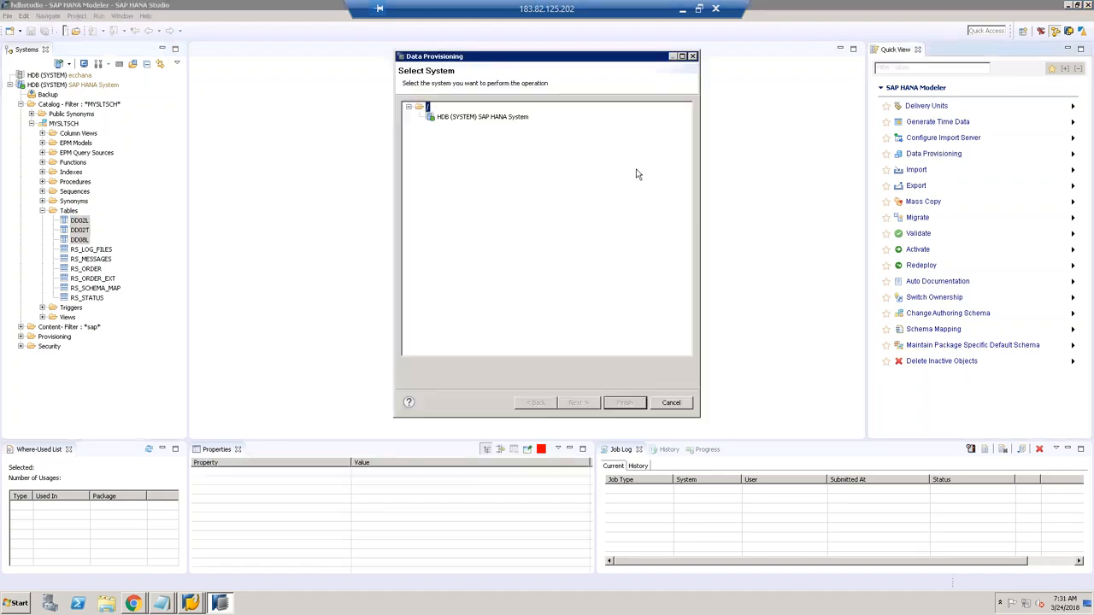
{"action": "left_click", "coordinate": [623, 402]}
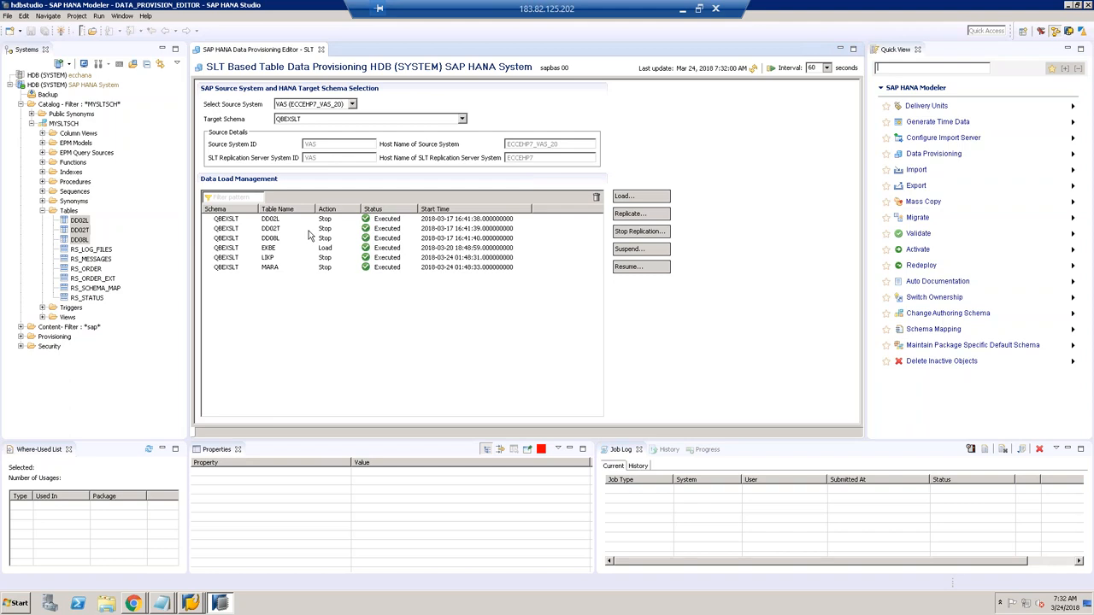
{"action": "left_click", "coordinate": [636, 199]}
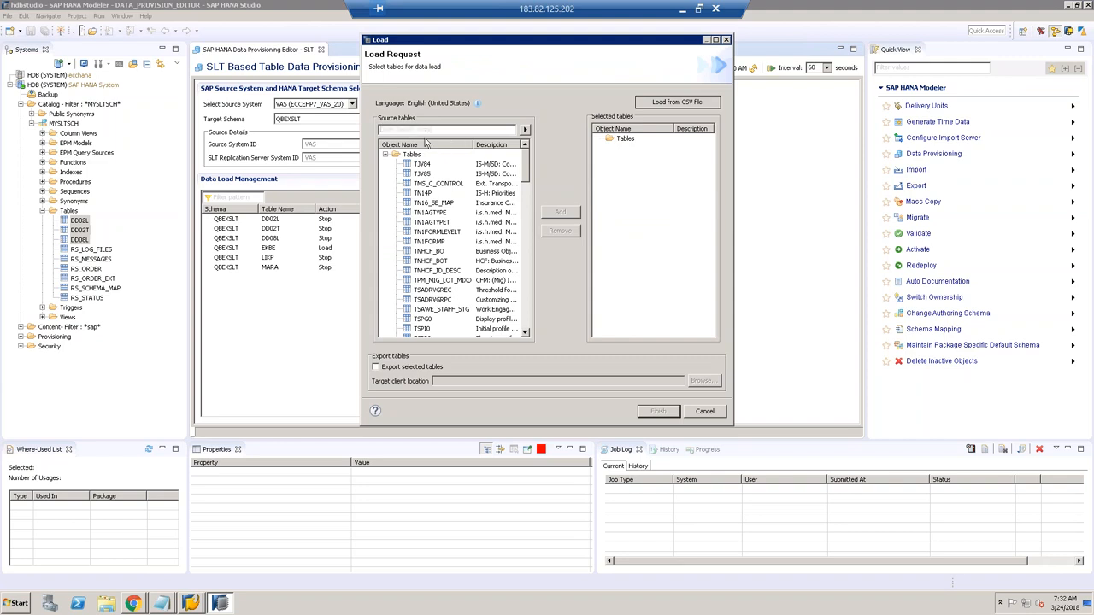
{"action": "left_click", "coordinate": [385, 155]}
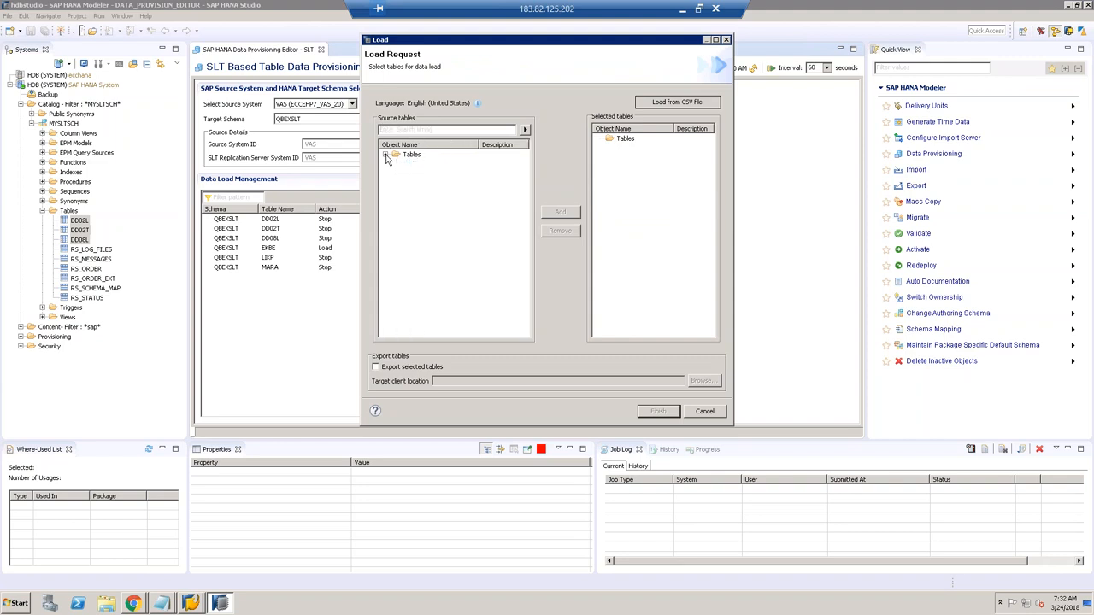
{"action": "left_click", "coordinate": [385, 155]}
{"action": "scroll", "coordinate": [525, 312], "scroll_direction": "down", "scroll_amount": 5}
{"action": "scroll", "coordinate": [525, 313], "scroll_direction": "up", "scroll_amount": 10}
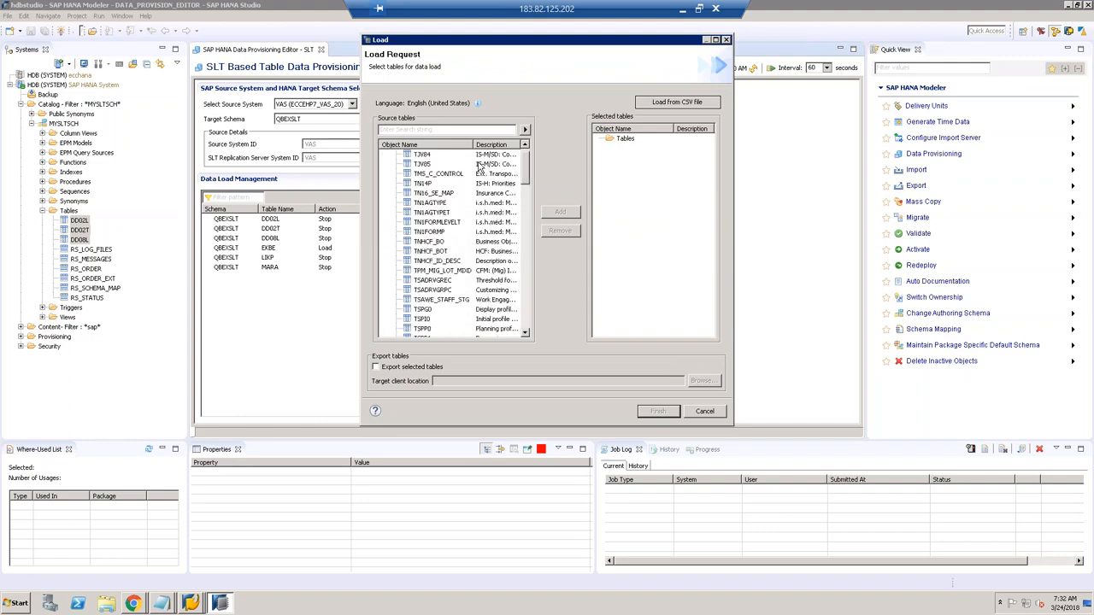
{"action": "left_click", "coordinate": [417, 165]}
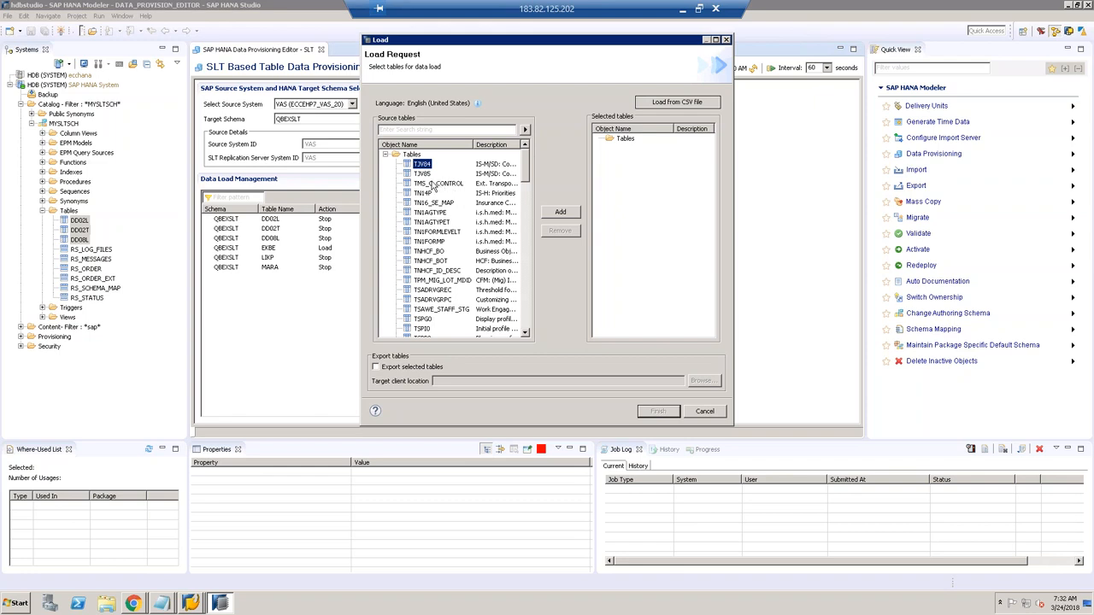
{"action": "left_click_drag", "start_coordinate": [433, 183], "coordinate": [429, 244]}
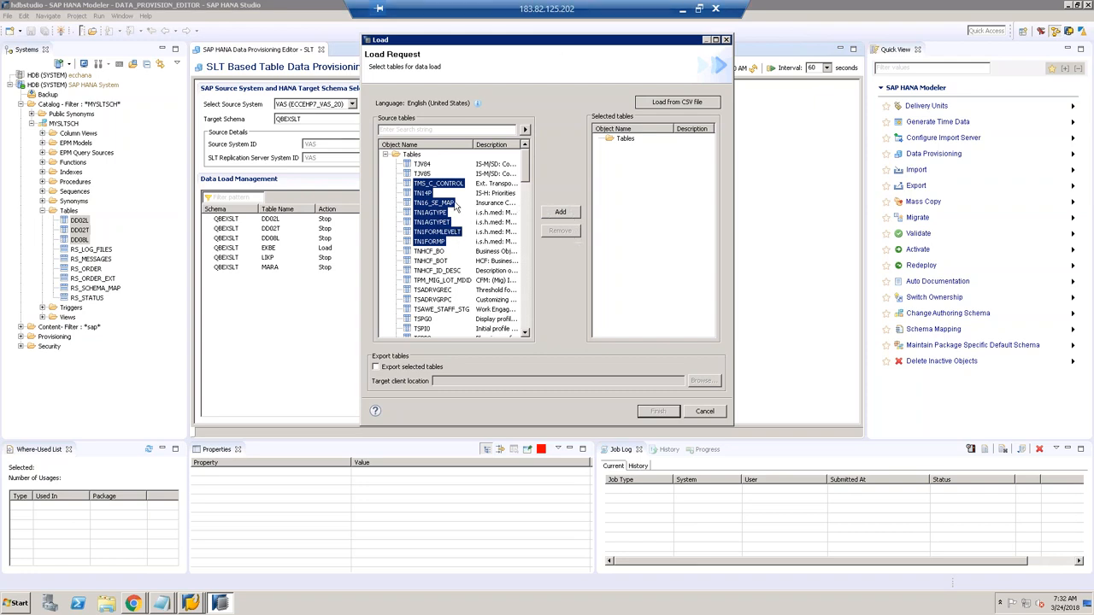
{"action": "left_click", "coordinate": [415, 155]}
{"action": "left_click", "coordinate": [422, 164]}
{"action": "left_click", "coordinate": [430, 183]}
{"action": "left_click", "coordinate": [431, 202]}
{"action": "left_click", "coordinate": [430, 222]}
{"action": "left_click", "coordinate": [430, 252]}
{"action": "left_click", "coordinate": [432, 281]}
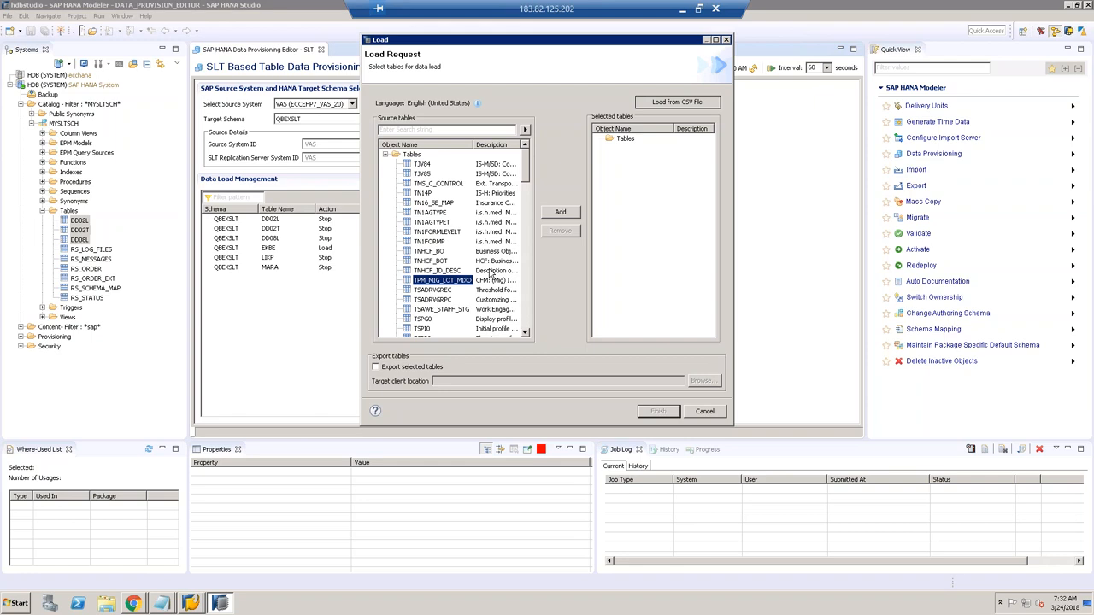
{"action": "left_click", "coordinate": [710, 413]}
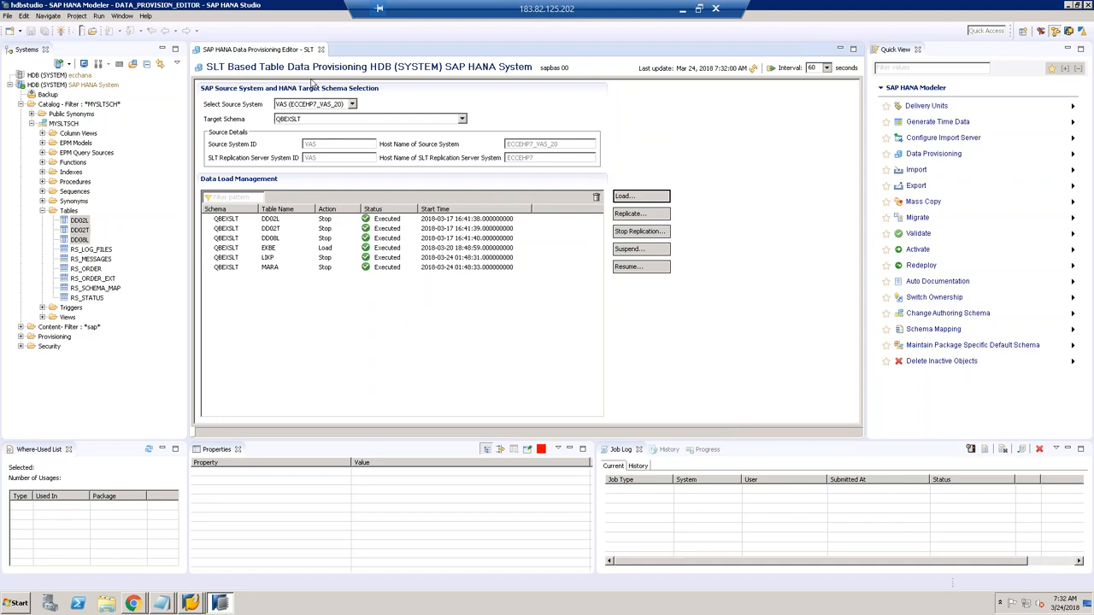
{"action": "left_click", "coordinate": [321, 49]}
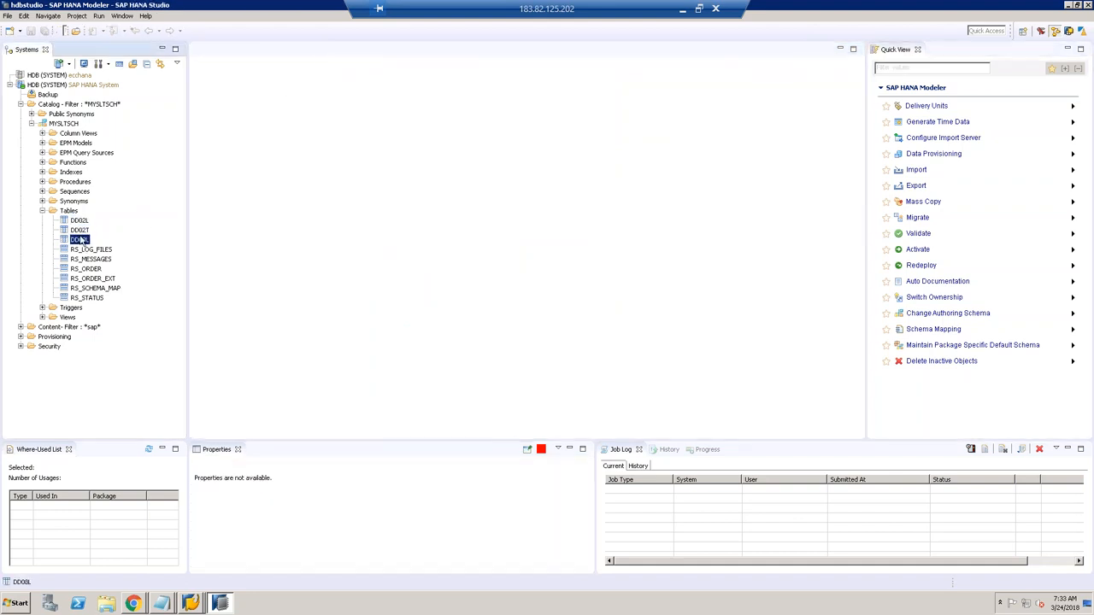
Step: Open SLT Data Provisioning for HDB (SYSTEM) with MYSLTSCH as the target schema
{"action": "left_click", "coordinate": [82, 231]}
{"action": "left_click", "coordinate": [958, 159]}
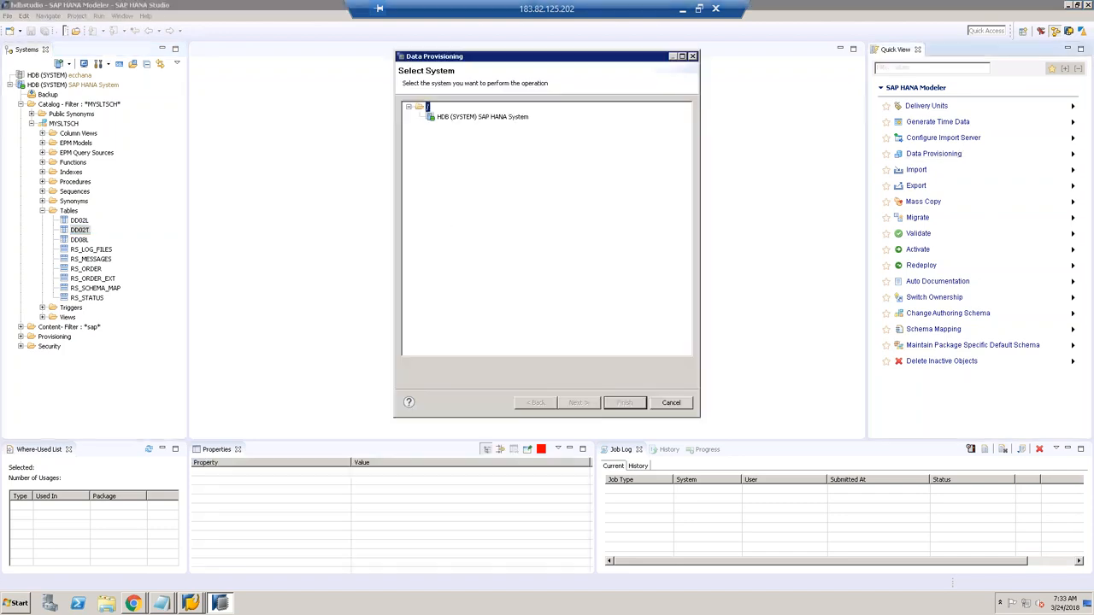
{"action": "left_click", "coordinate": [521, 118]}
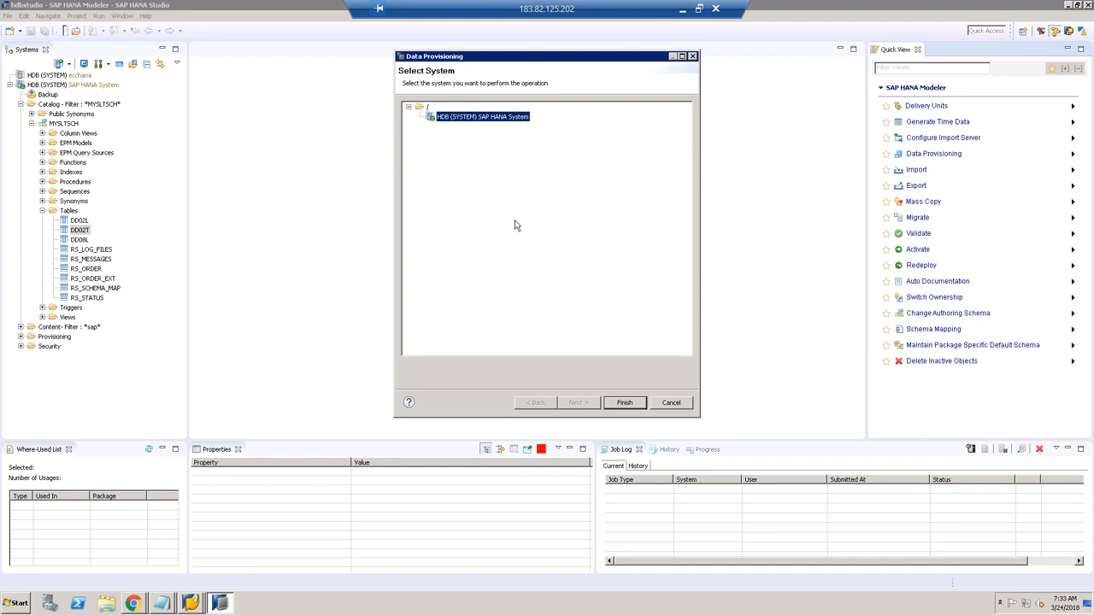
{"action": "left_click", "coordinate": [625, 403]}
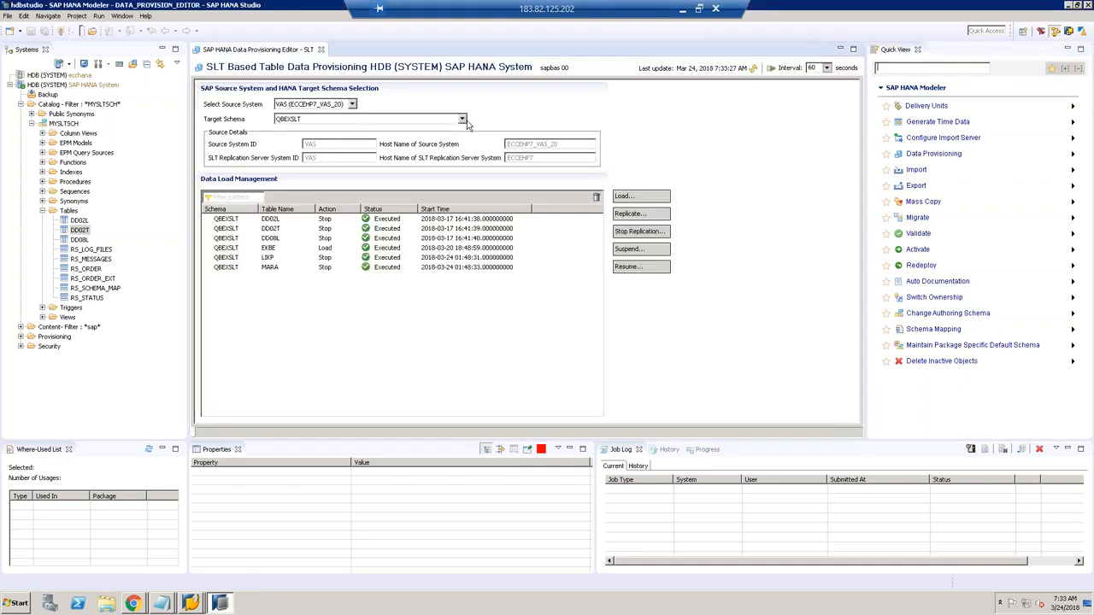
{"action": "left_click", "coordinate": [464, 121]}
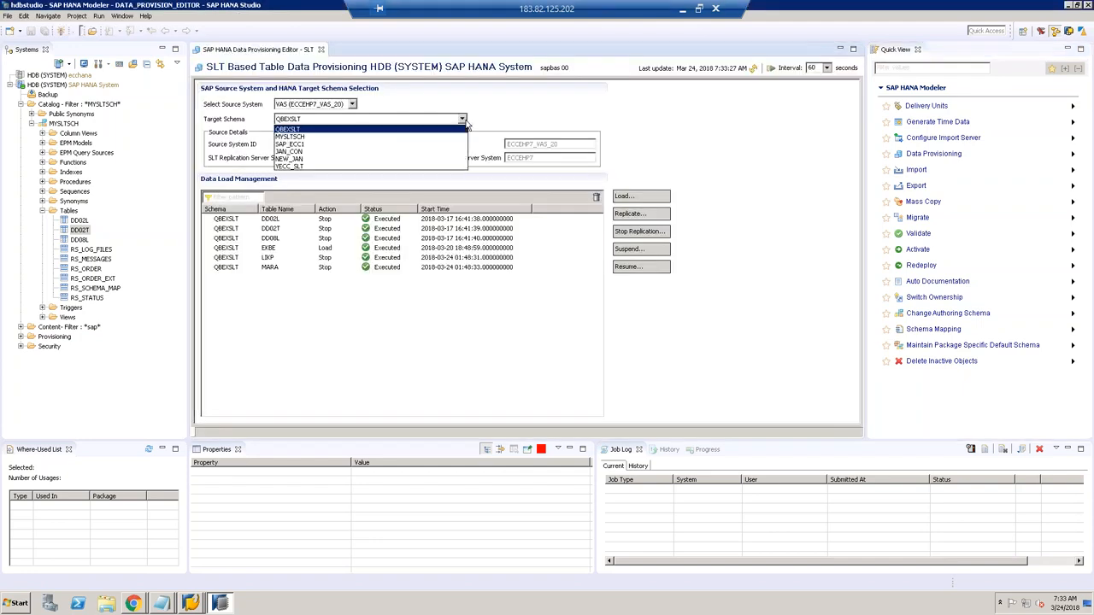
{"action": "left_click", "coordinate": [301, 140]}
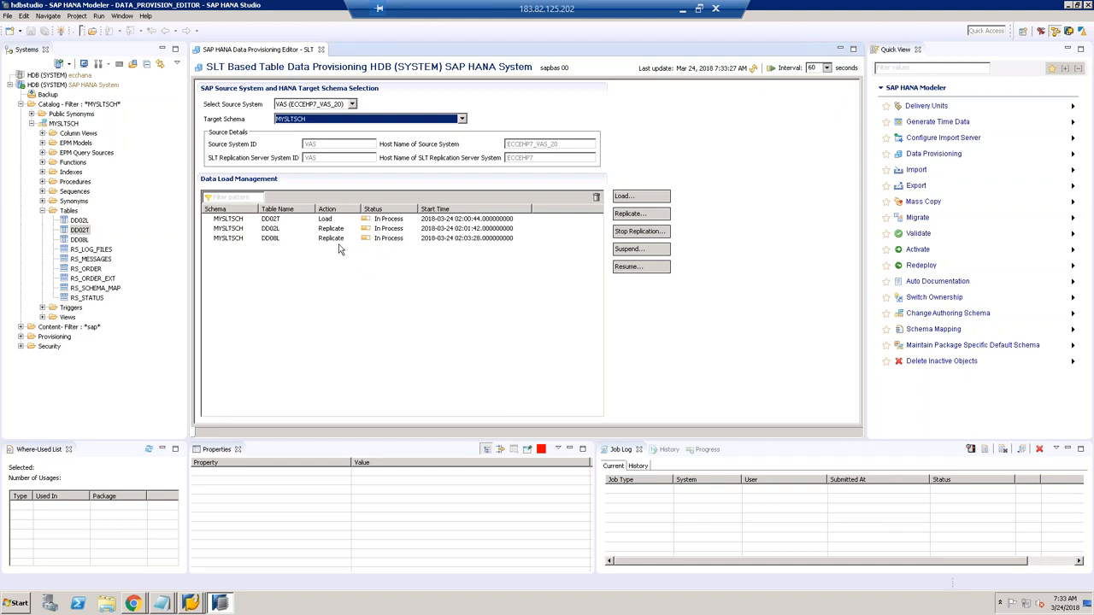
Step: Inspect the DD02L, DD08L and DD02T rows in Data Load Management
{"action": "left_click", "coordinate": [275, 229]}
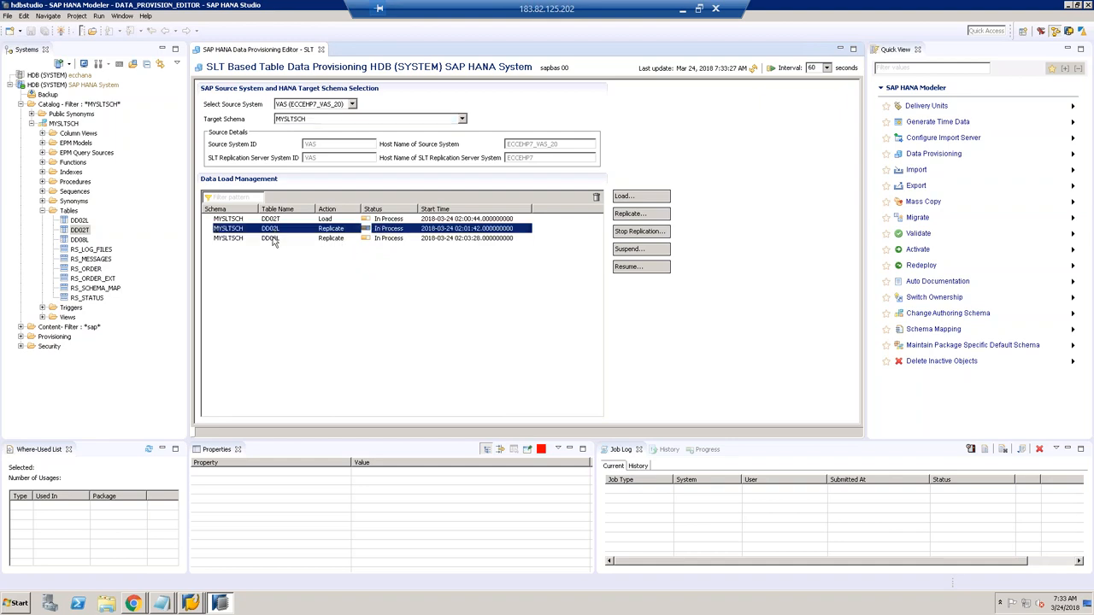
{"action": "left_click", "coordinate": [274, 241]}
{"action": "left_click", "coordinate": [329, 230]}
{"action": "left_click", "coordinate": [333, 240]}
{"action": "left_click", "coordinate": [275, 220]}
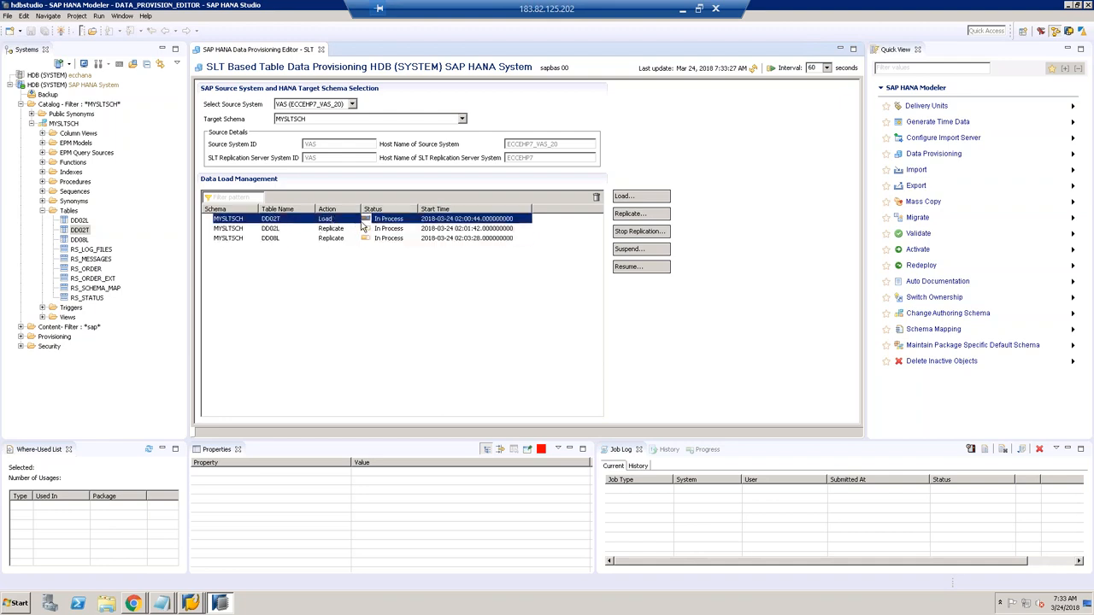
{"action": "left_click", "coordinate": [333, 231]}
{"action": "left_click", "coordinate": [335, 241]}
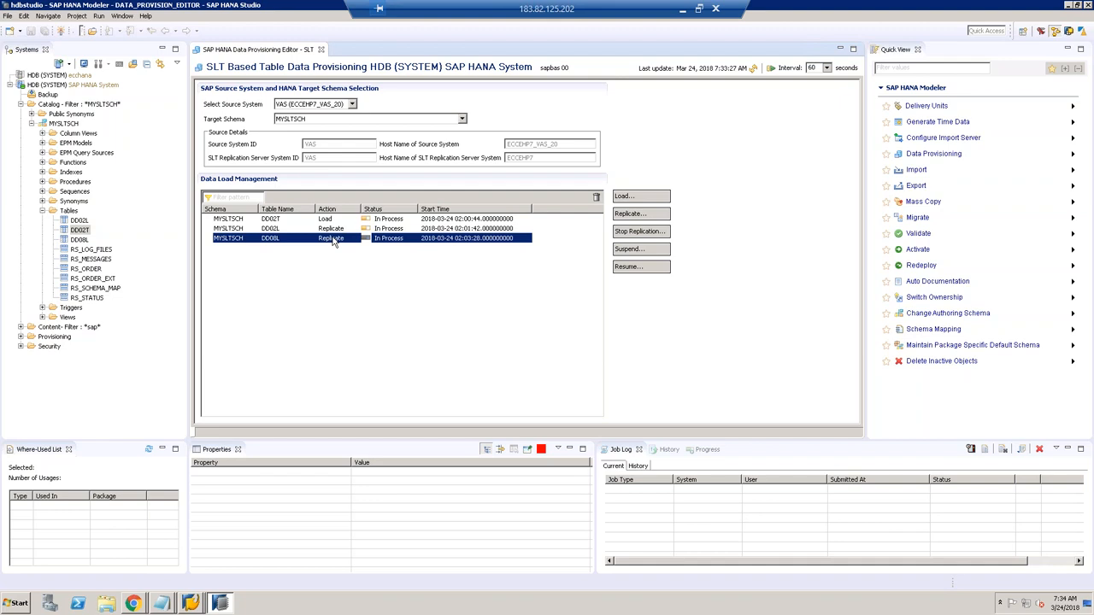
{"action": "left_click", "coordinate": [286, 230]}
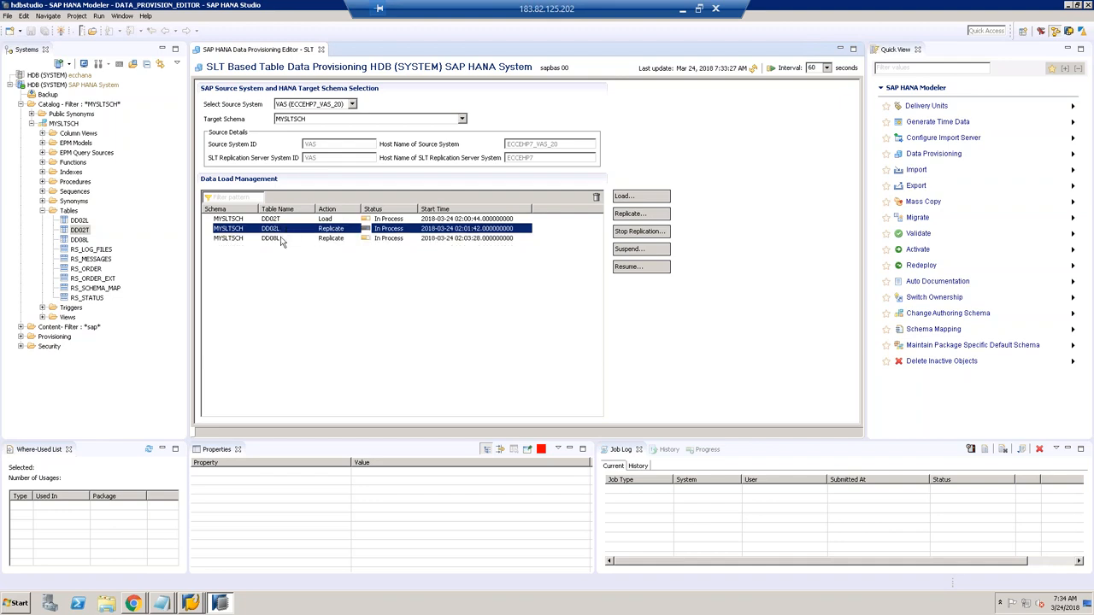
{"action": "left_click", "coordinate": [282, 241]}
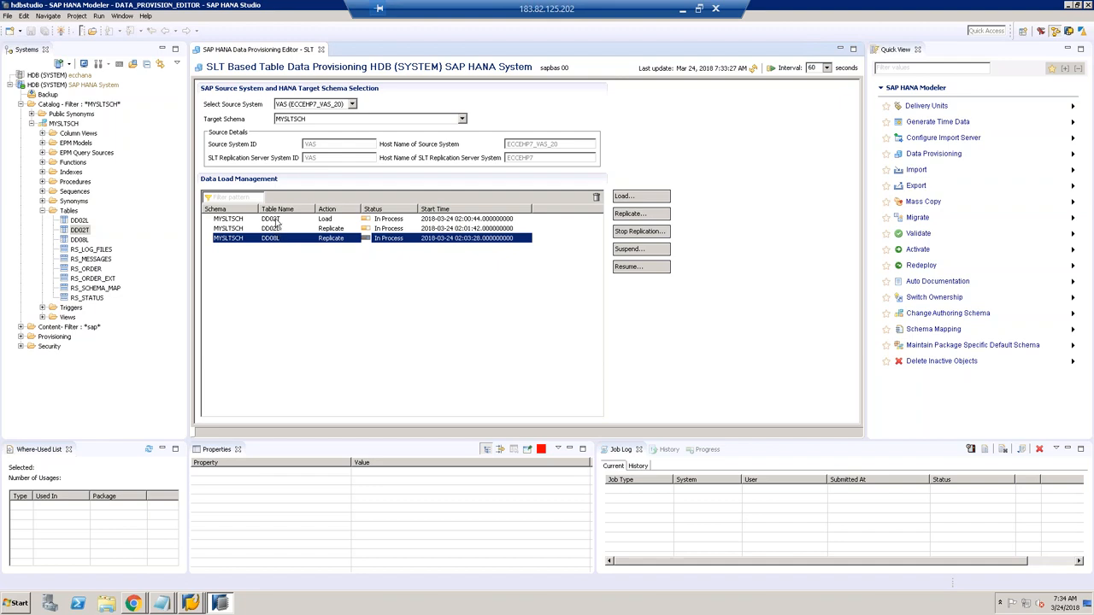
{"action": "left_click", "coordinate": [276, 220]}
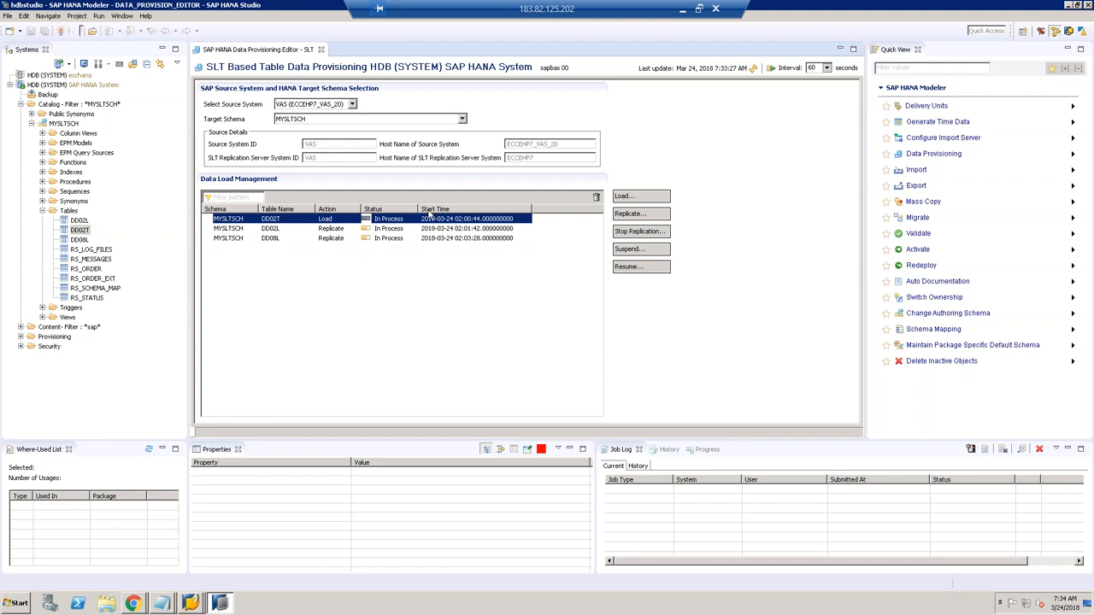
Step: Refresh the status repeatedly until DD02T switches to Replicate, In Process
{"action": "left_click", "coordinate": [755, 70]}
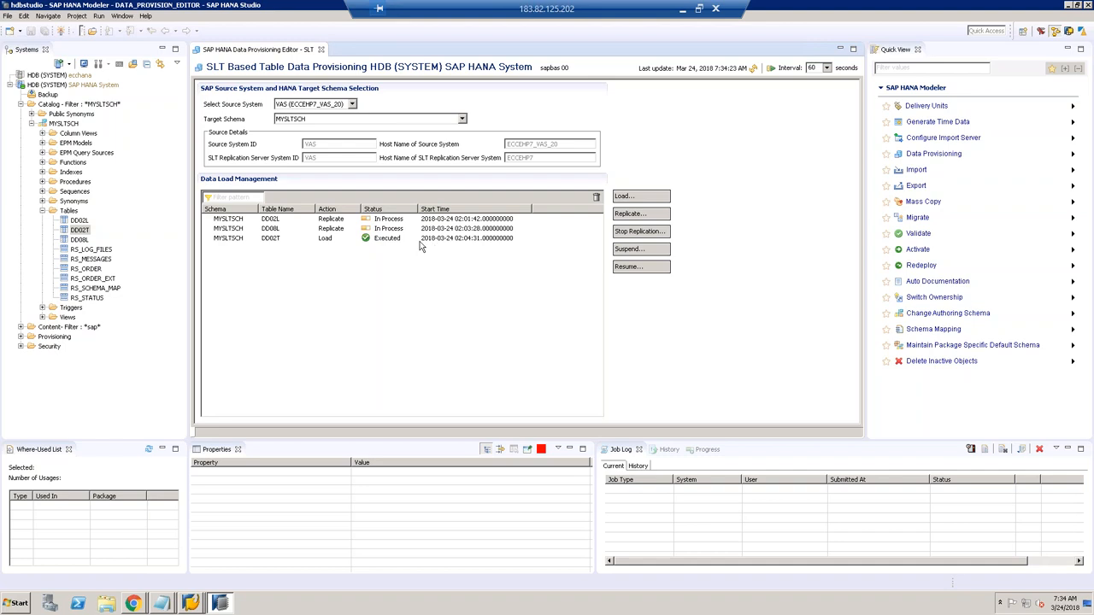
{"action": "left_click", "coordinate": [754, 69]}
{"action": "left_click", "coordinate": [753, 70]}
{"action": "left_click", "coordinate": [753, 68]}
{"action": "left_click", "coordinate": [754, 68]}
{"action": "left_click", "coordinate": [753, 69]}
{"action": "left_click", "coordinate": [753, 69]}
{"action": "left_click", "coordinate": [245, 197]}
{"action": "left_click", "coordinate": [753, 68]}
{"action": "left_click", "coordinate": [80, 220]}
Step: Open DD02L's definition to view its runtime information (608,171 entries), then switch to SAP Logon
{"action": "right_click", "coordinate": [84, 224]}
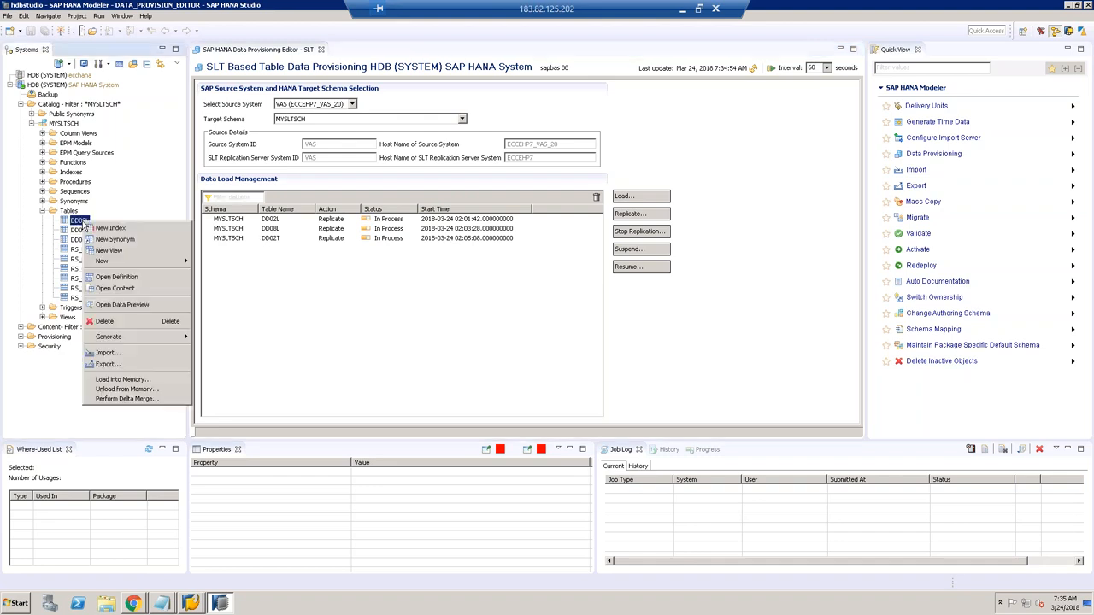
{"action": "left_click", "coordinate": [134, 278]}
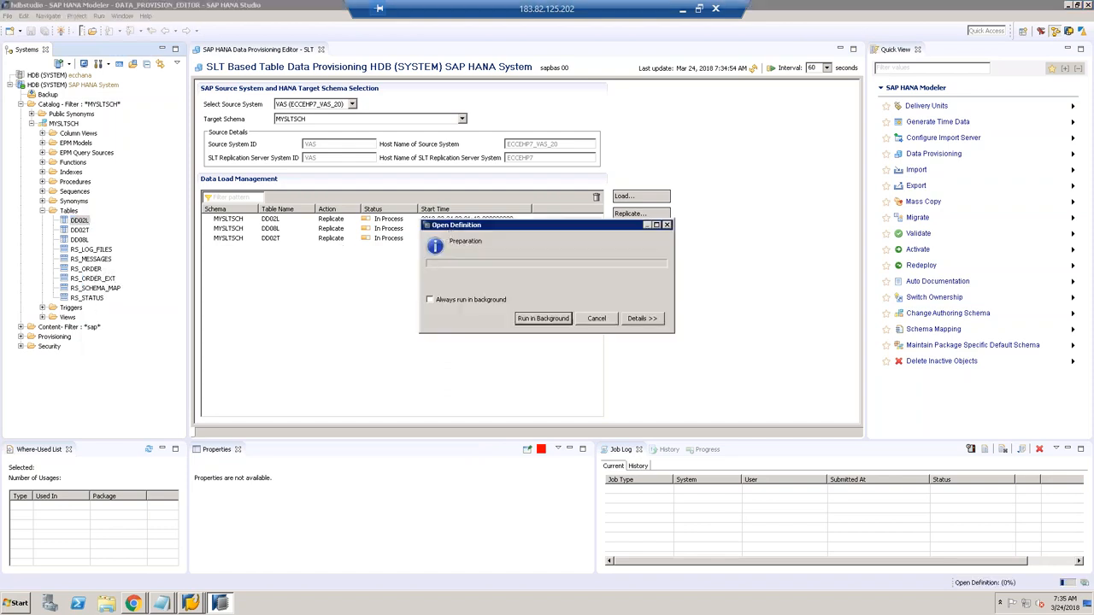
{"action": "left_click", "coordinate": [330, 110]}
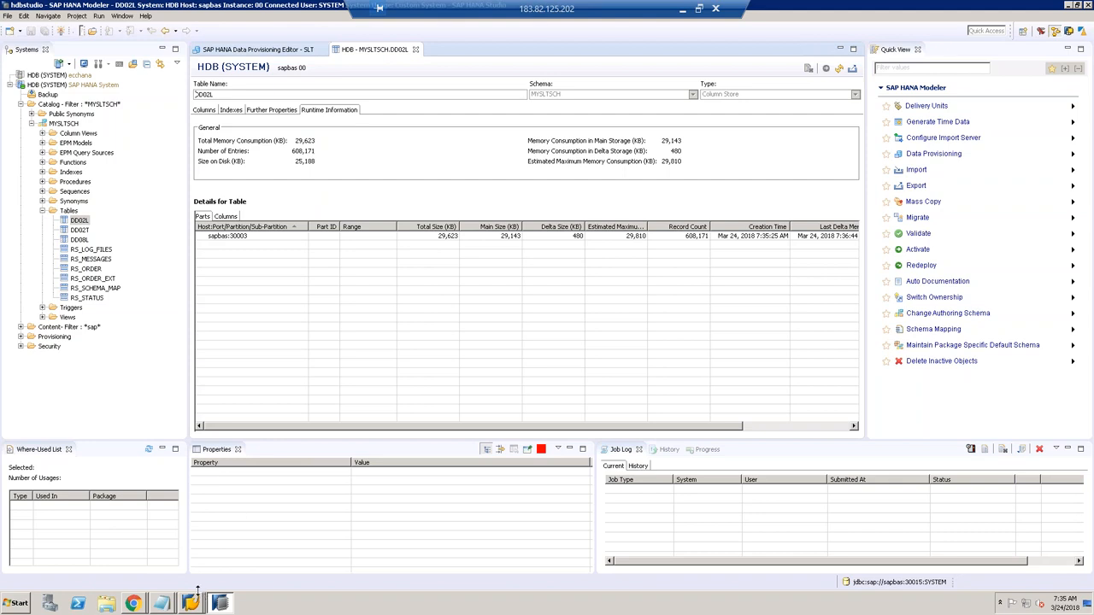
{"action": "mouse_move", "coordinate": [191, 601]}
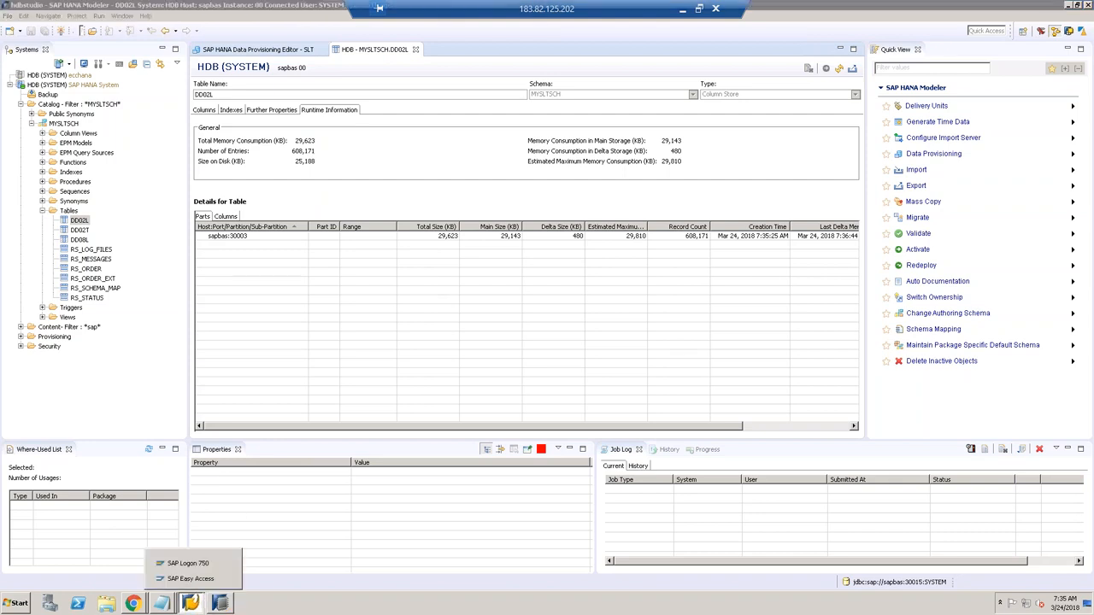
{"action": "left_click", "coordinate": [190, 564]}
Step: Log on to the ECCONMSSQL system with the user ID and password
{"action": "left_click", "coordinate": [522, 174]}
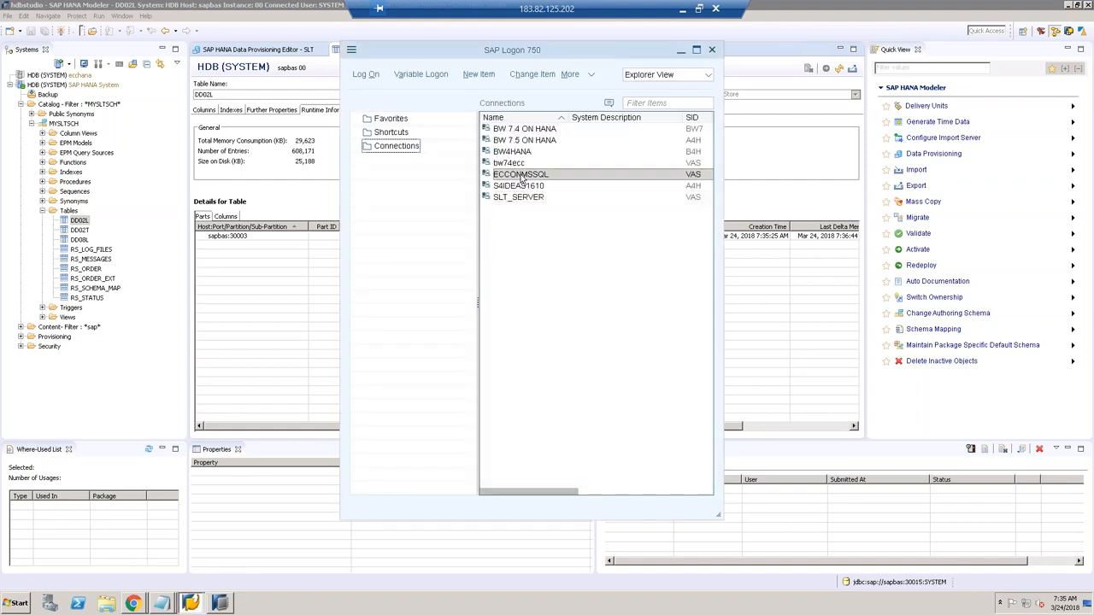
{"action": "left_click", "coordinate": [365, 75]}
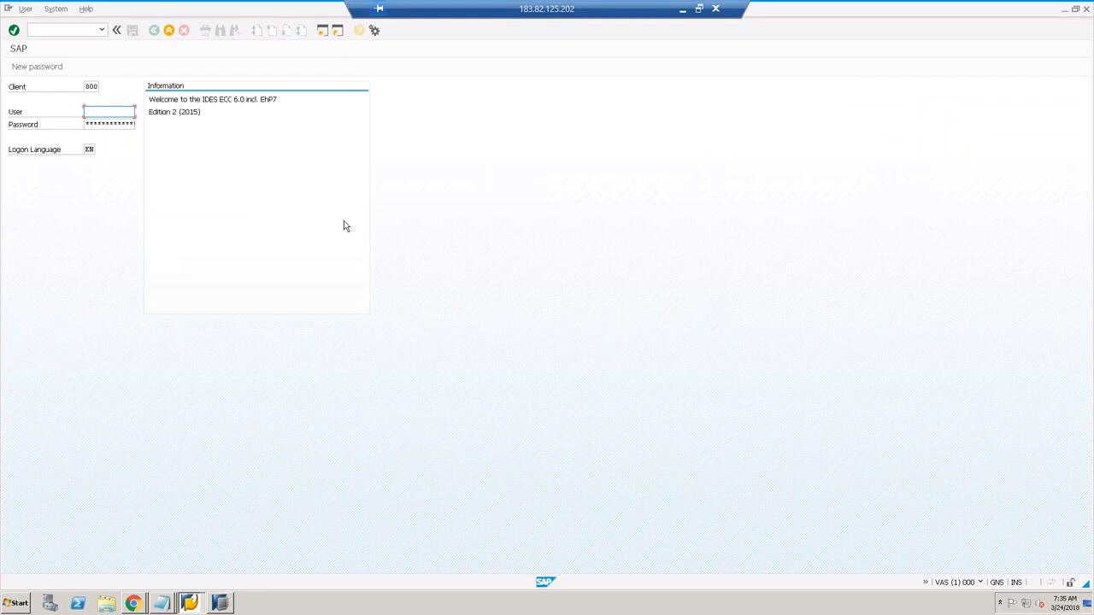
{"action": "type", "text": "BAN"}
{"action": "key", "text": "Tab"}
{"action": "type", "text": "*********"}
{"action": "key", "text": "Return"}
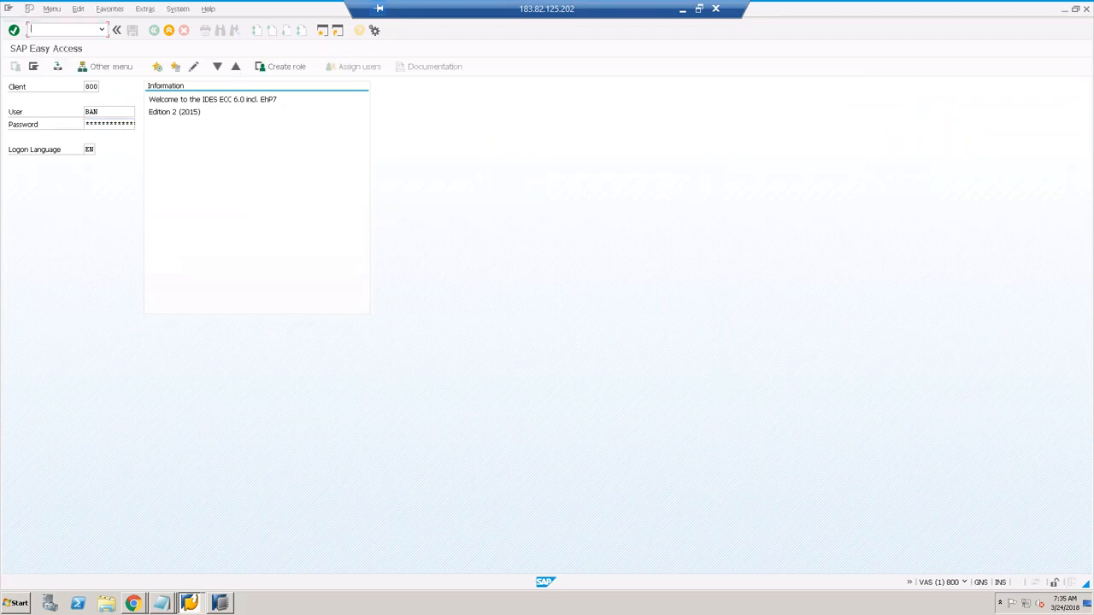
Step: Display table DD02L in SE11 and count its source entries, getting 609,018
{"action": "type", "text": "se"}
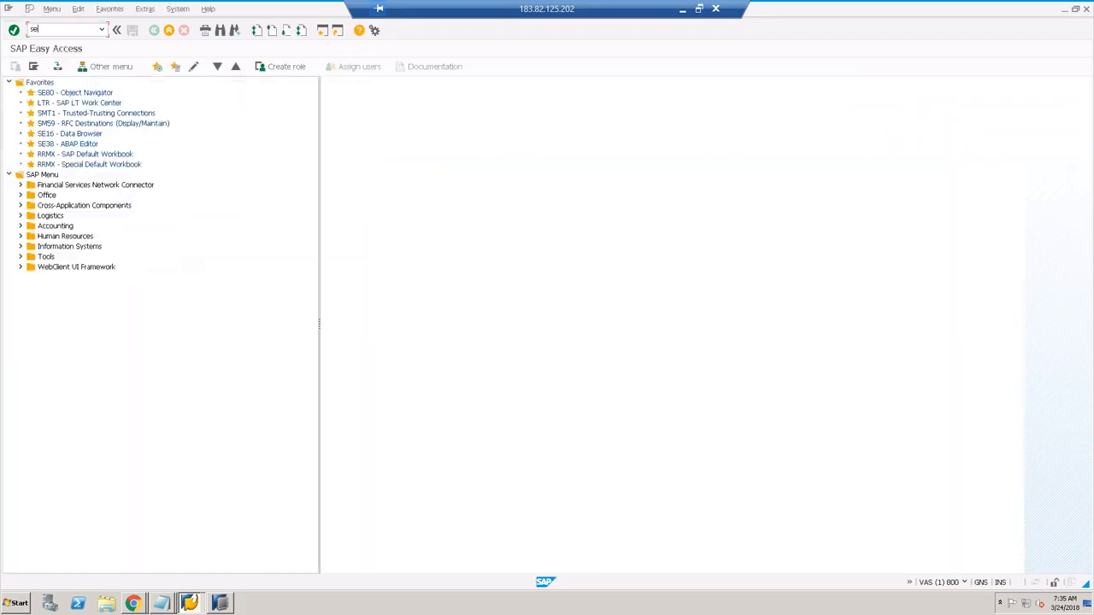
{"action": "type", "text": "11"}
{"action": "key", "text": "Return"}
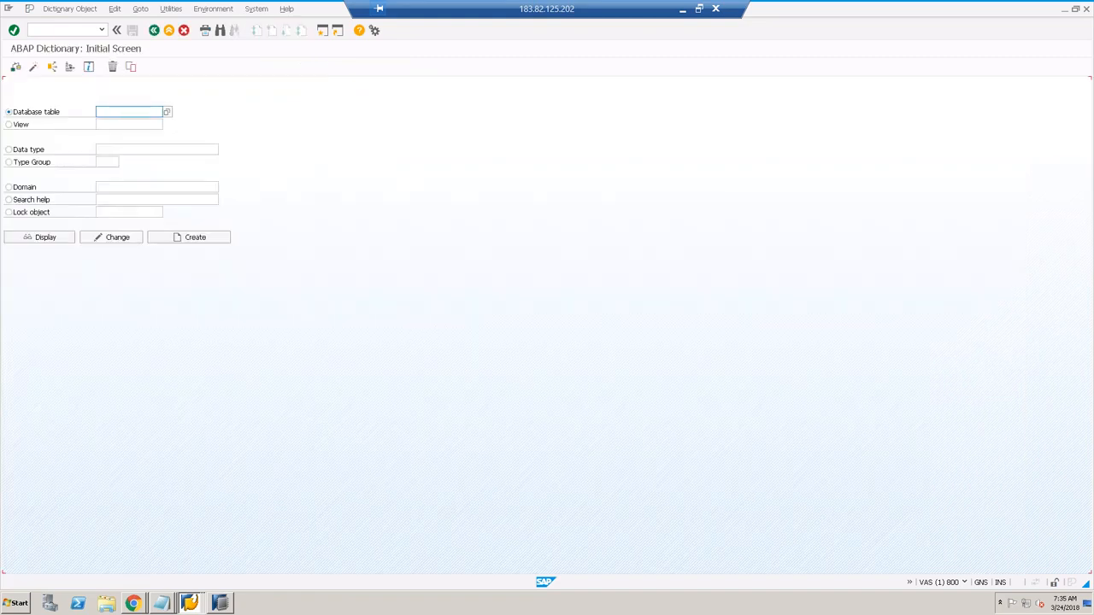
{"action": "type", "text": "dd021"}
{"action": "left_click", "coordinate": [45, 238]}
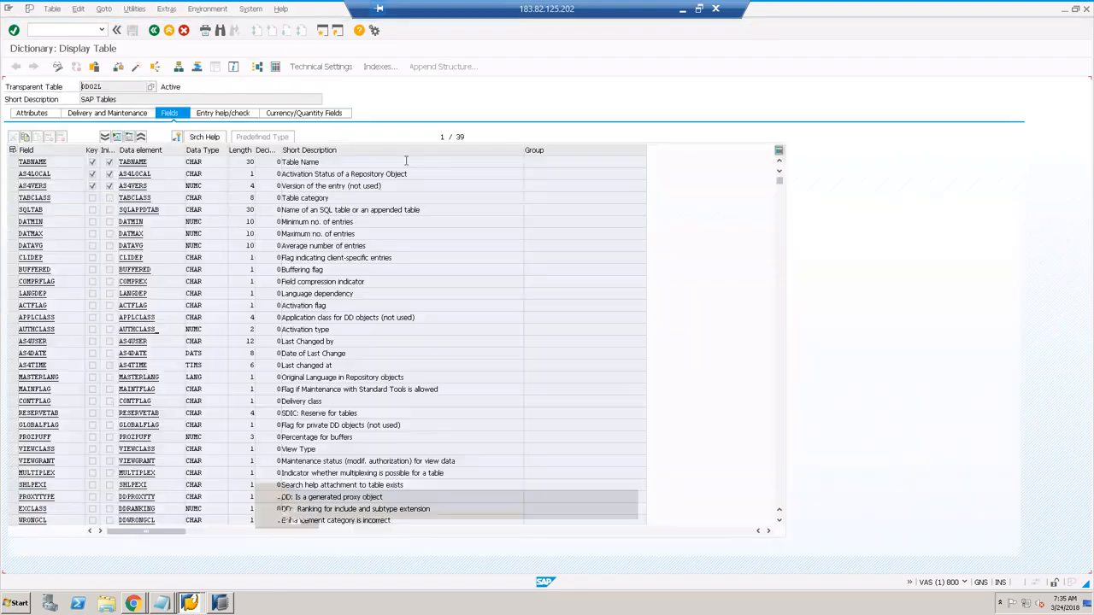
{"action": "left_click", "coordinate": [276, 69]}
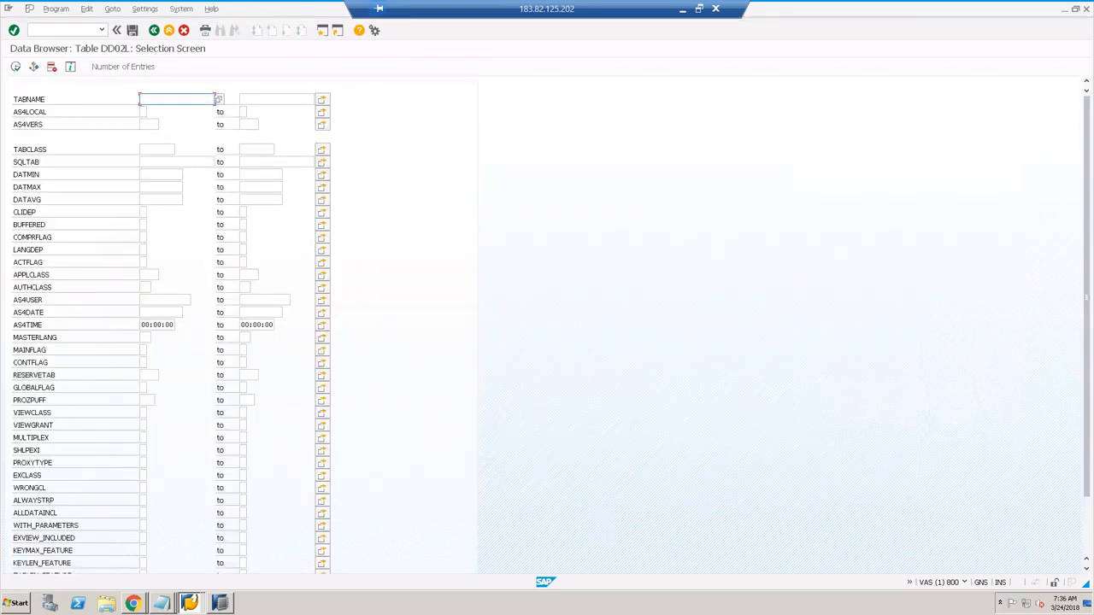
{"action": "left_click", "coordinate": [148, 70]}
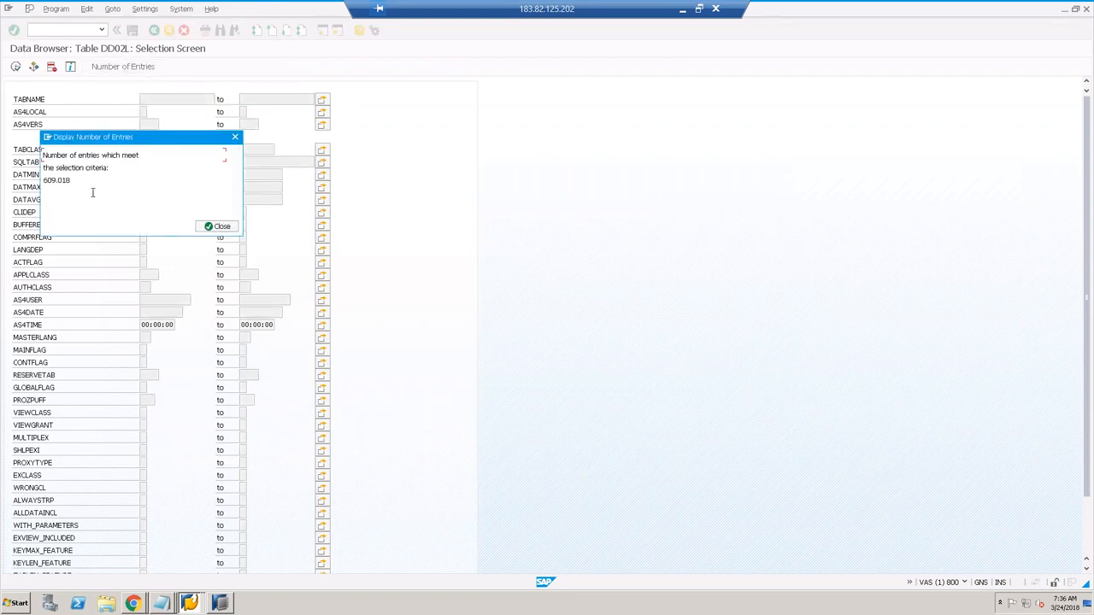
{"action": "left_click", "coordinate": [221, 604]}
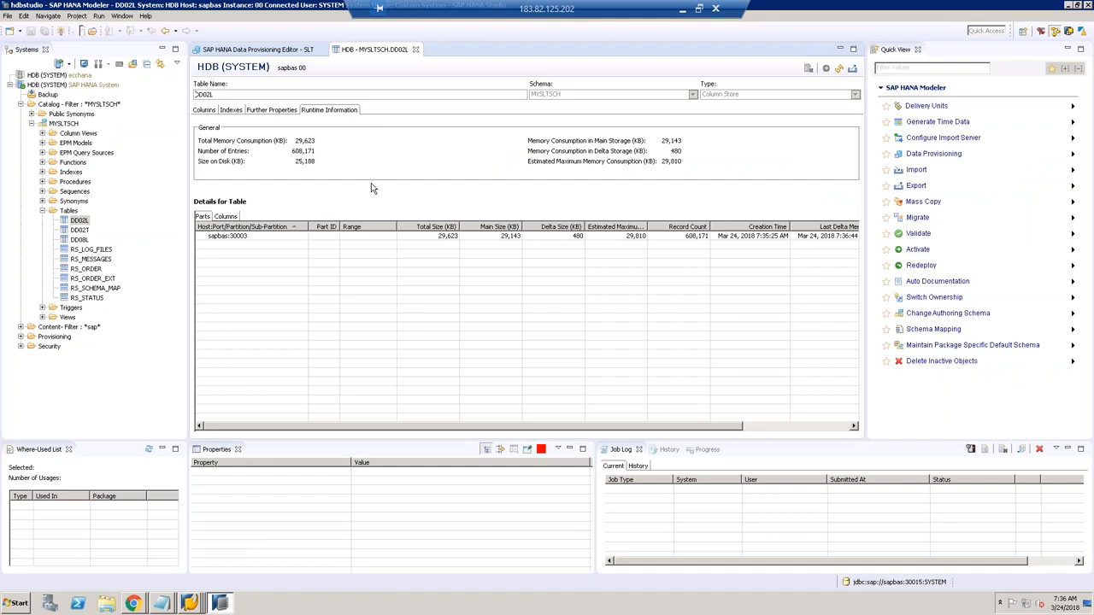
Step: Close the MYSLTSCH.DD02L table details to return to the SLT Data Provisioning editor
{"action": "left_click", "coordinate": [416, 49]}
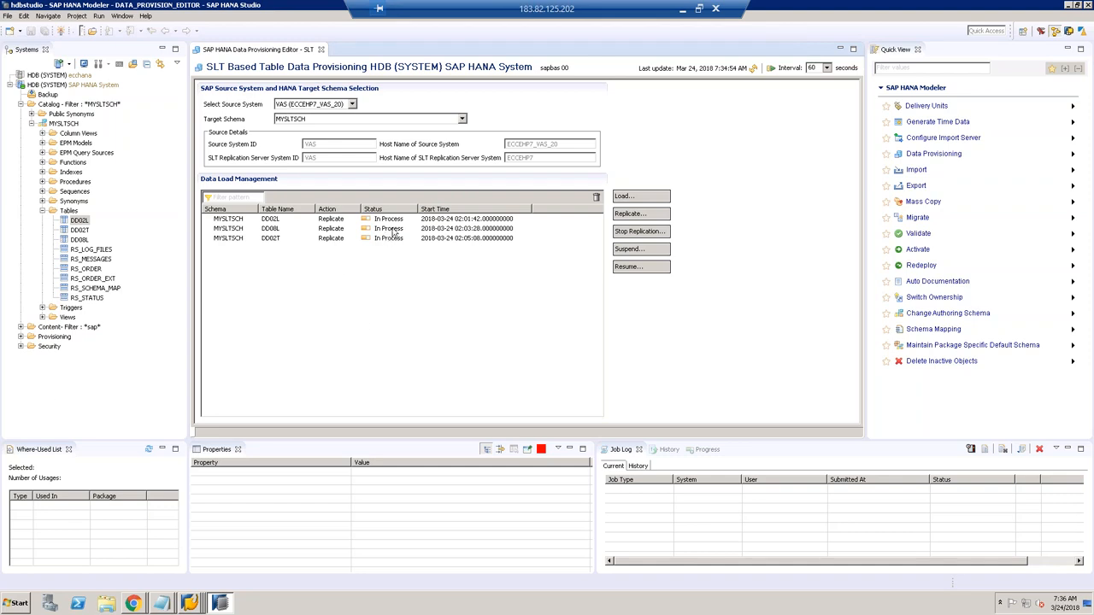
Step: Stop replication of DD02L, DD02T and DD08L and refresh until all show Stop, Executed
{"action": "left_click", "coordinate": [637, 233]}
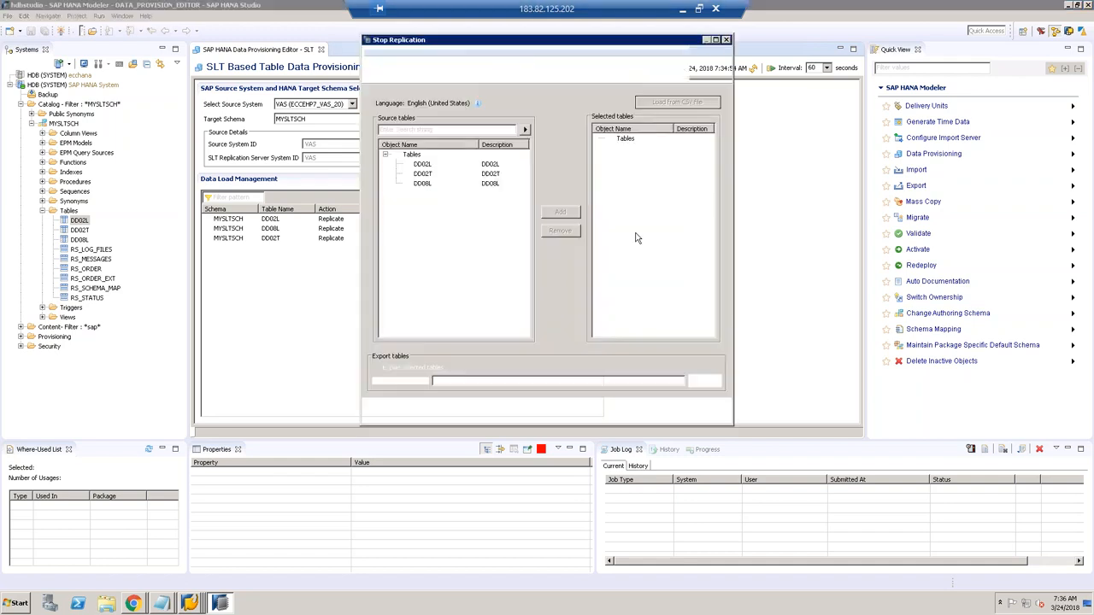
{"action": "left_click", "coordinate": [424, 165]}
{"action": "left_click", "coordinate": [419, 186], "text": "shift"}
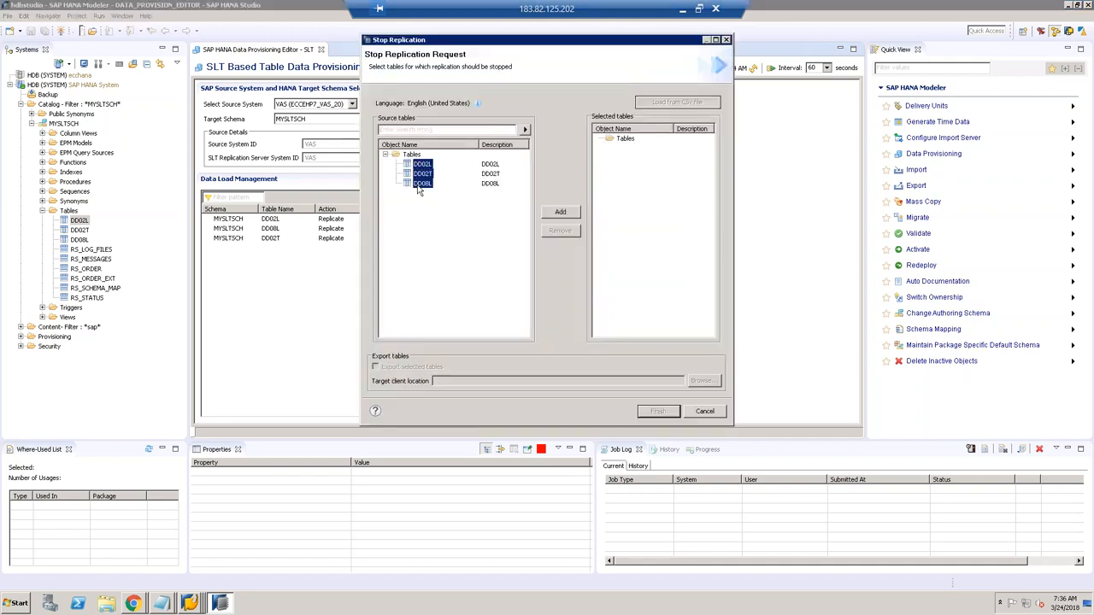
{"action": "left_click", "coordinate": [561, 213]}
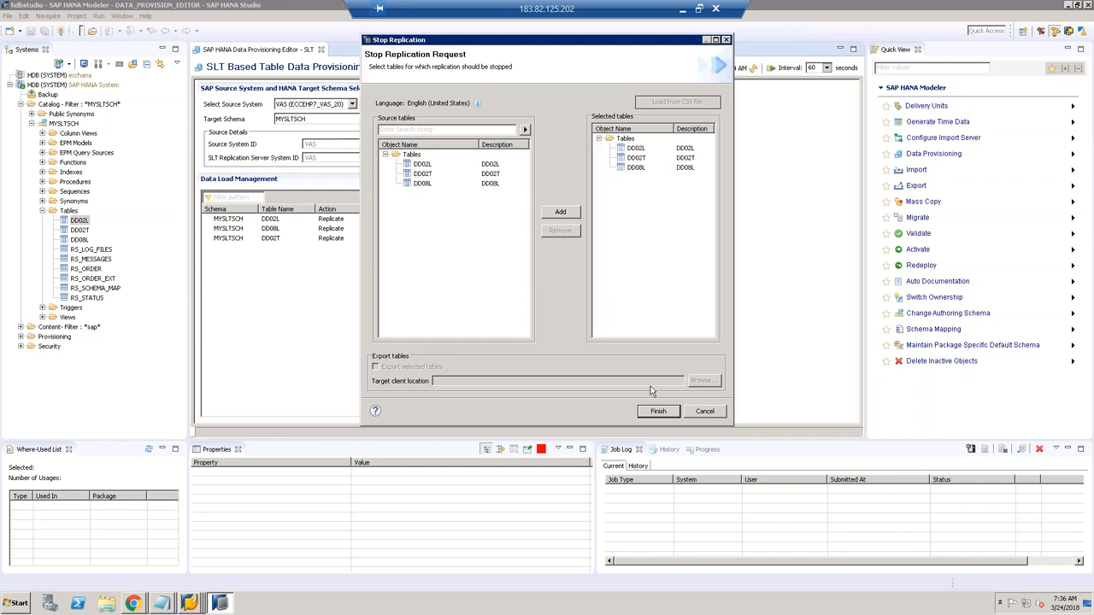
{"action": "left_click", "coordinate": [657, 412]}
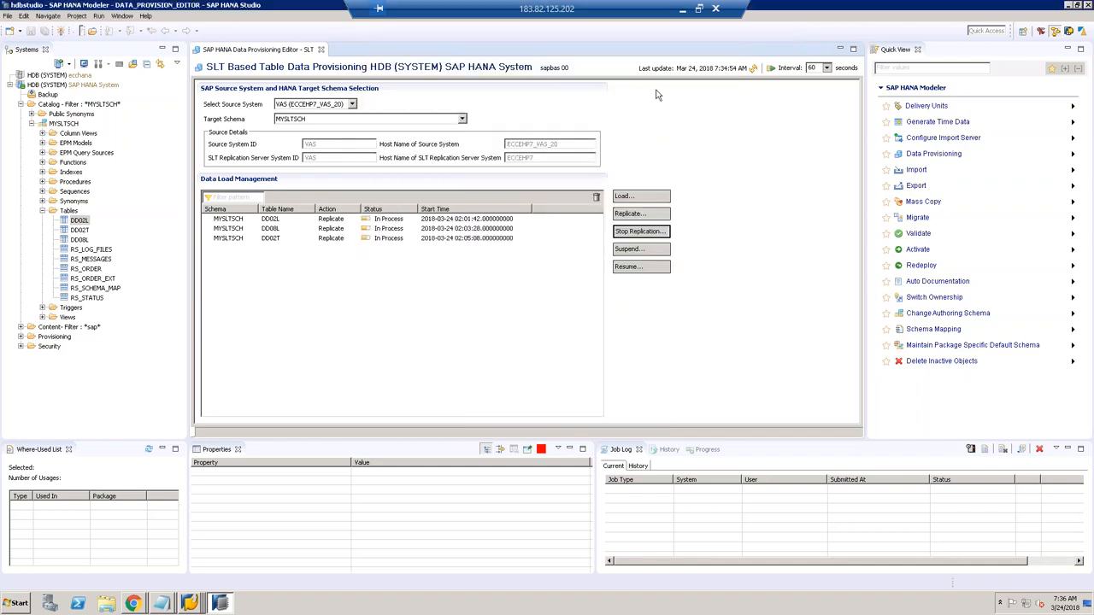
{"action": "left_click", "coordinate": [750, 71]}
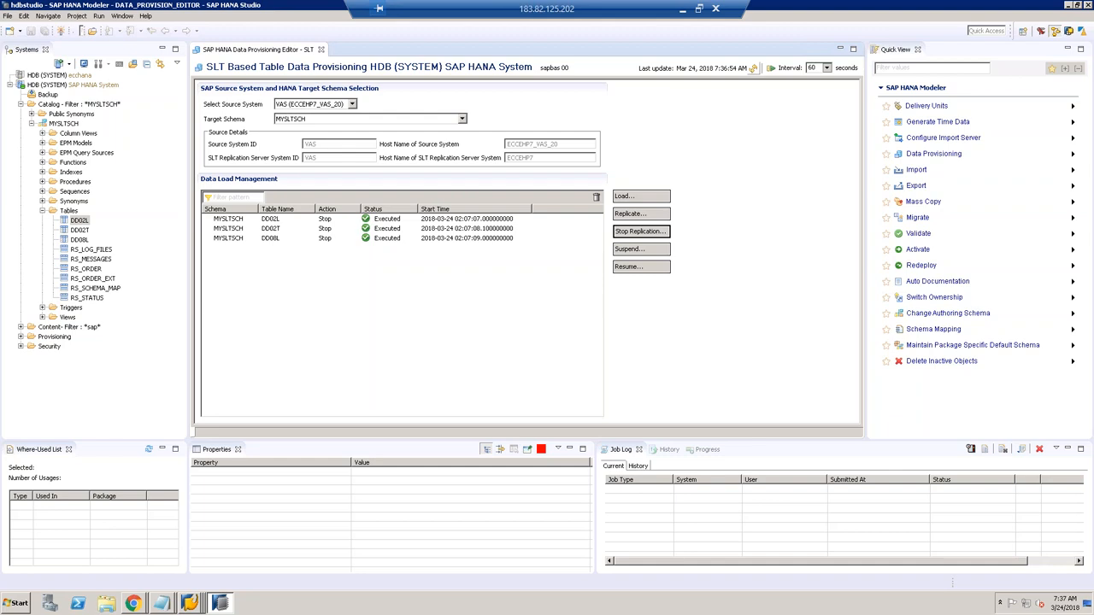
{"action": "left_click", "coordinate": [753, 69]}
{"action": "left_click", "coordinate": [753, 68]}
Step: In SAP GUI, dismiss the DD02L entry count and go back to the ABAP Dictionary start screen
{"action": "mouse_move", "coordinate": [189, 604]}
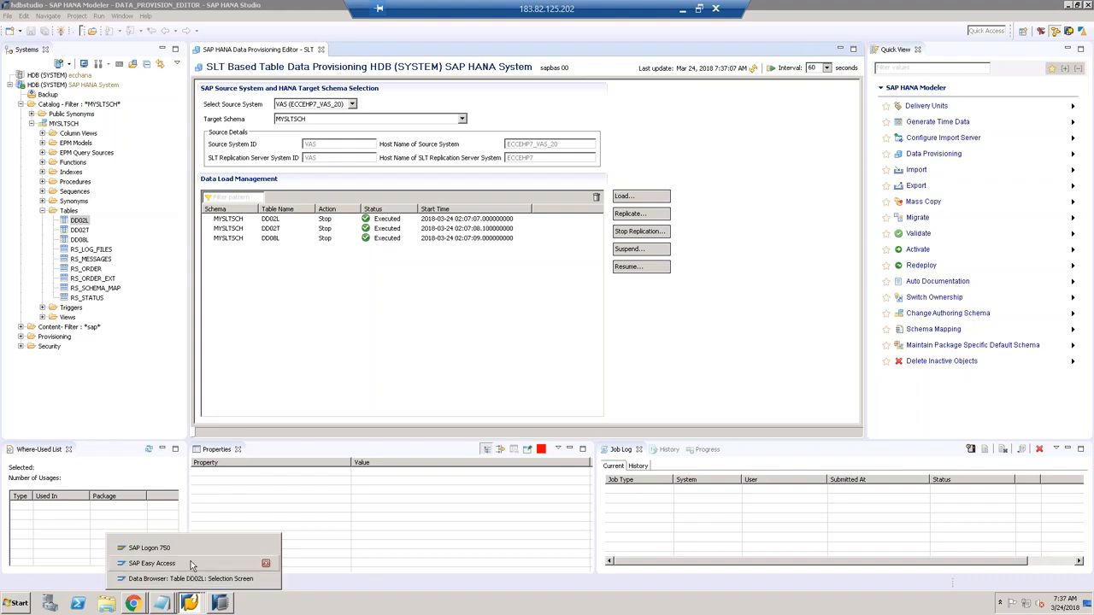
{"action": "left_click", "coordinate": [190, 563]}
{"action": "mouse_move", "coordinate": [190, 603]}
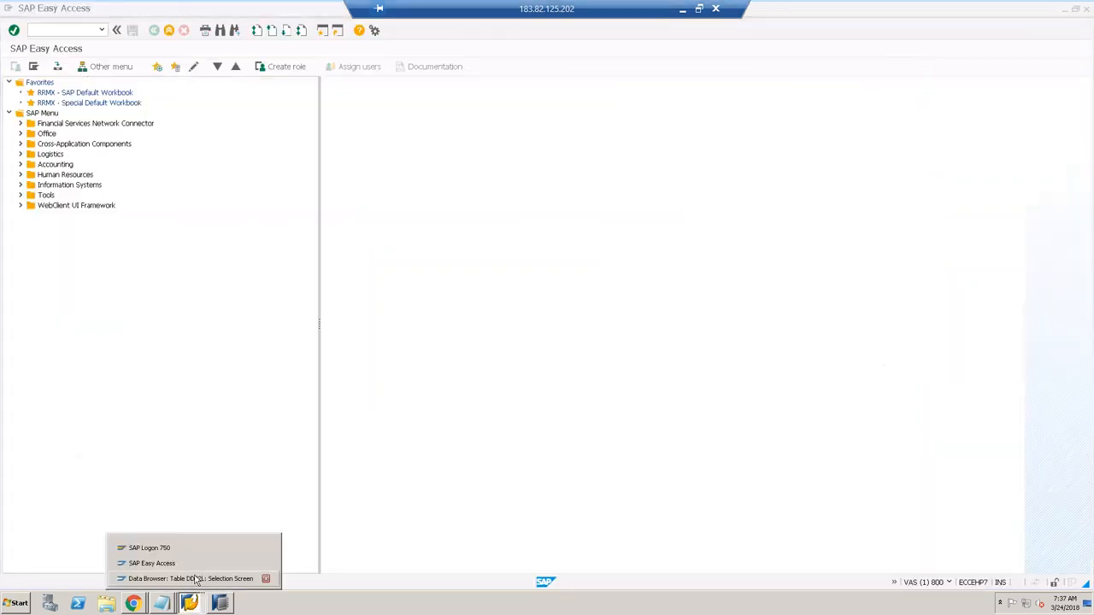
{"action": "left_click", "coordinate": [196, 580]}
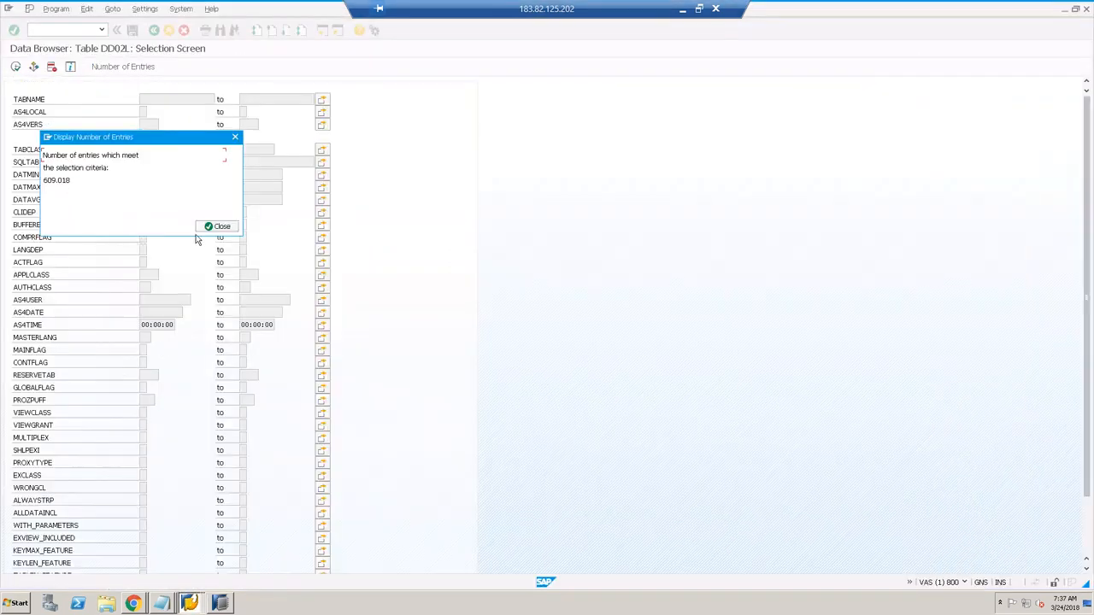
{"action": "left_click", "coordinate": [214, 225]}
{"action": "left_click", "coordinate": [154, 31]}
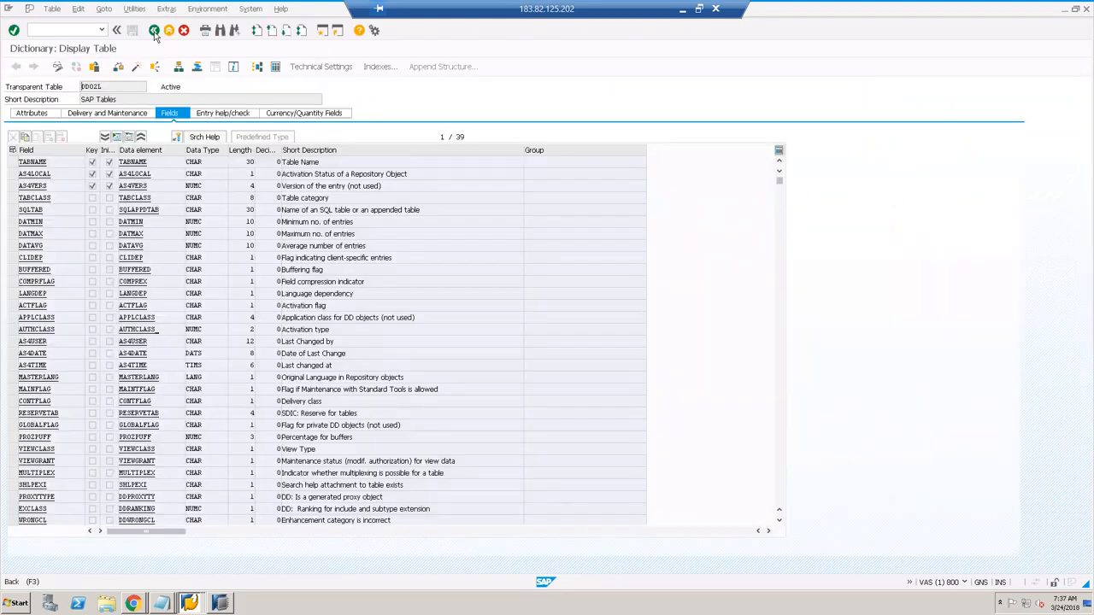
{"action": "left_click", "coordinate": [153, 30]}
Step: Search the dictionary for zv* tables, pick ZVBAK1, and return to the start screen
{"action": "double_click", "coordinate": [107, 111]}
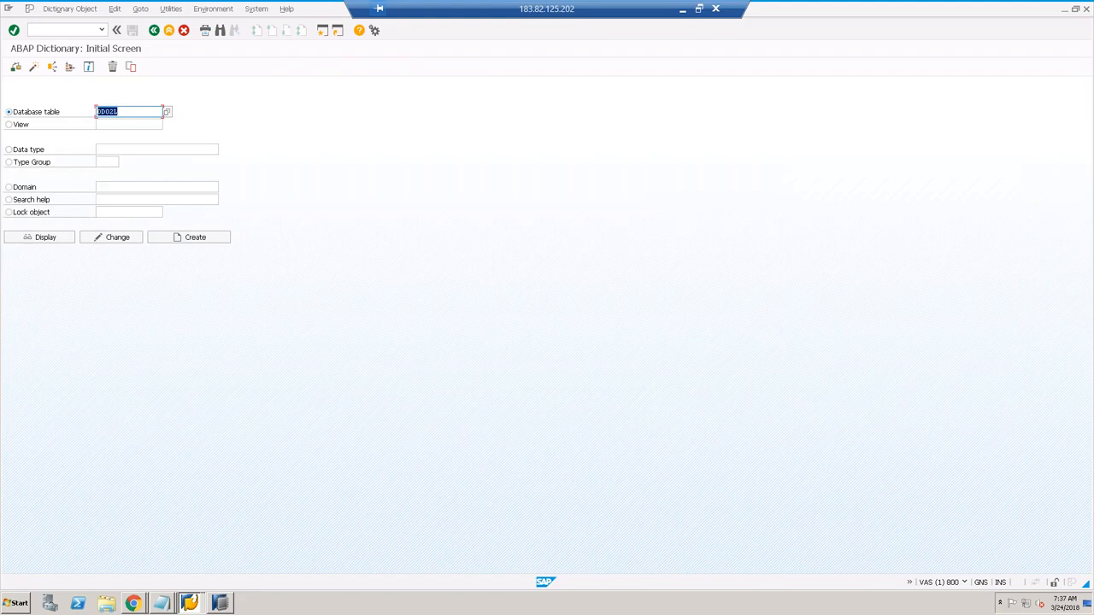
{"action": "type", "text": "zv"}
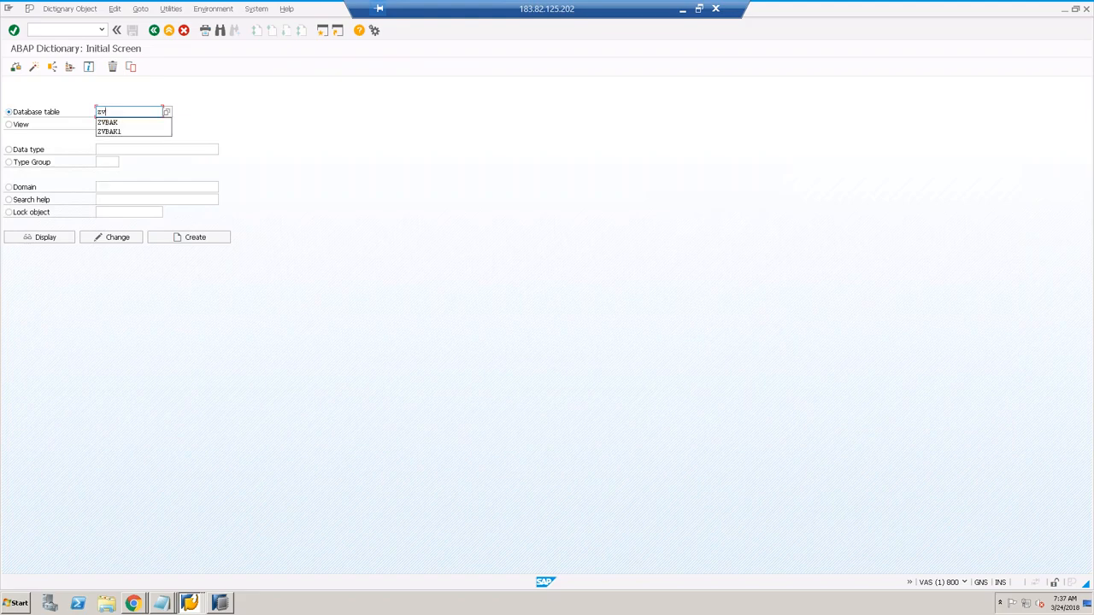
{"action": "type", "text": "*"}
{"action": "key", "text": "F4"}
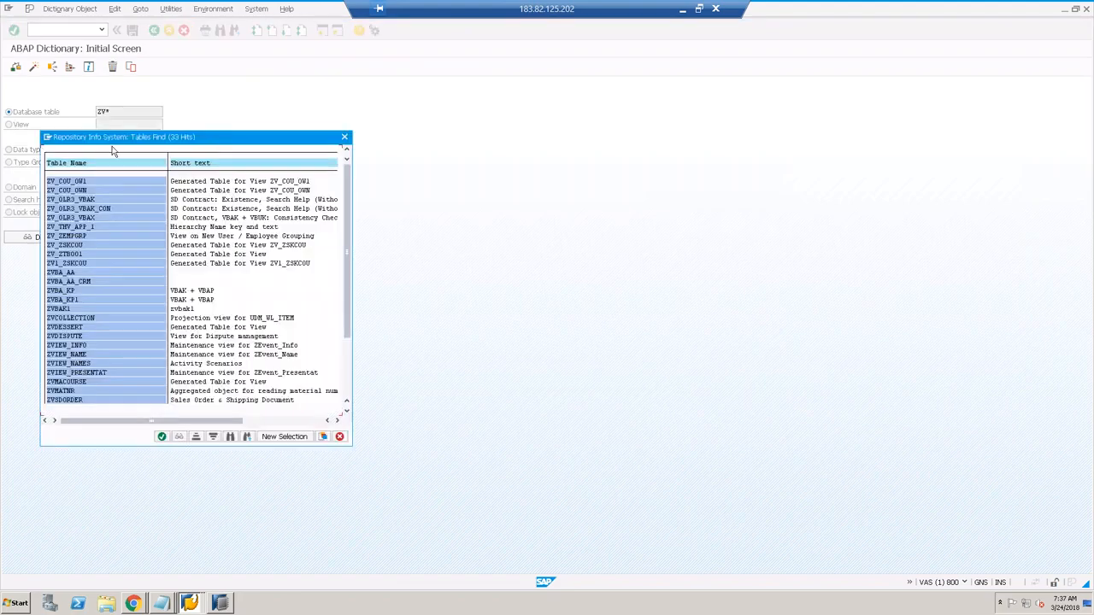
{"action": "double_click", "coordinate": [62, 310]}
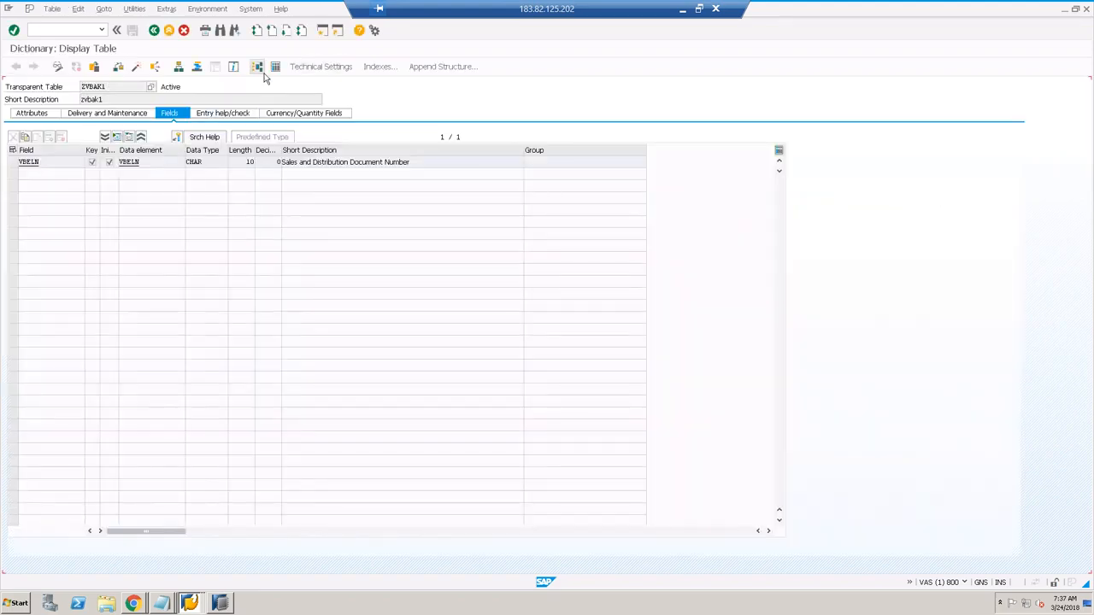
{"action": "left_click", "coordinate": [154, 31]}
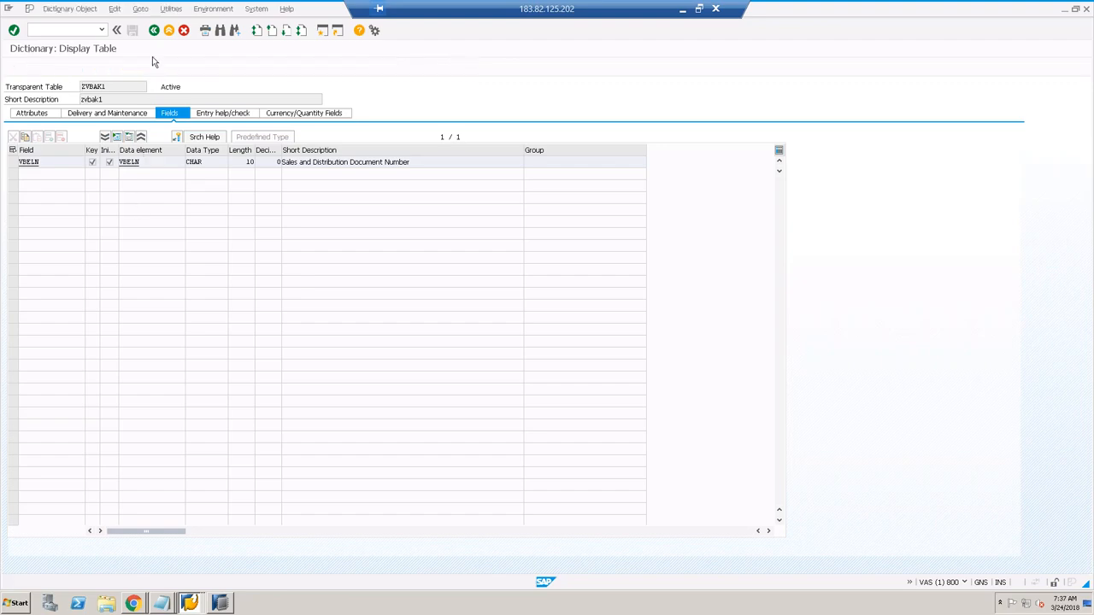
Step: Display table VBAK and open its Data Browser to count the entries
{"action": "left_click", "coordinate": [134, 113]}
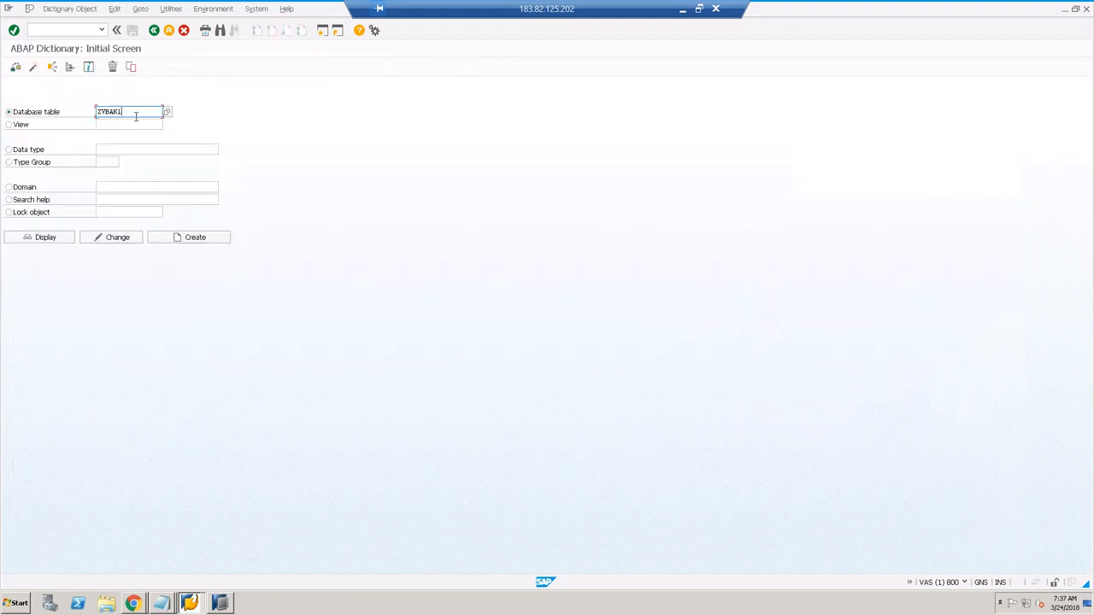
{"action": "left_click_drag", "start_coordinate": [135, 116], "coordinate": [88, 111]}
{"action": "type", "text": "VBAK"}
{"action": "key", "text": "Return"}
{"action": "key", "text": "F7"}
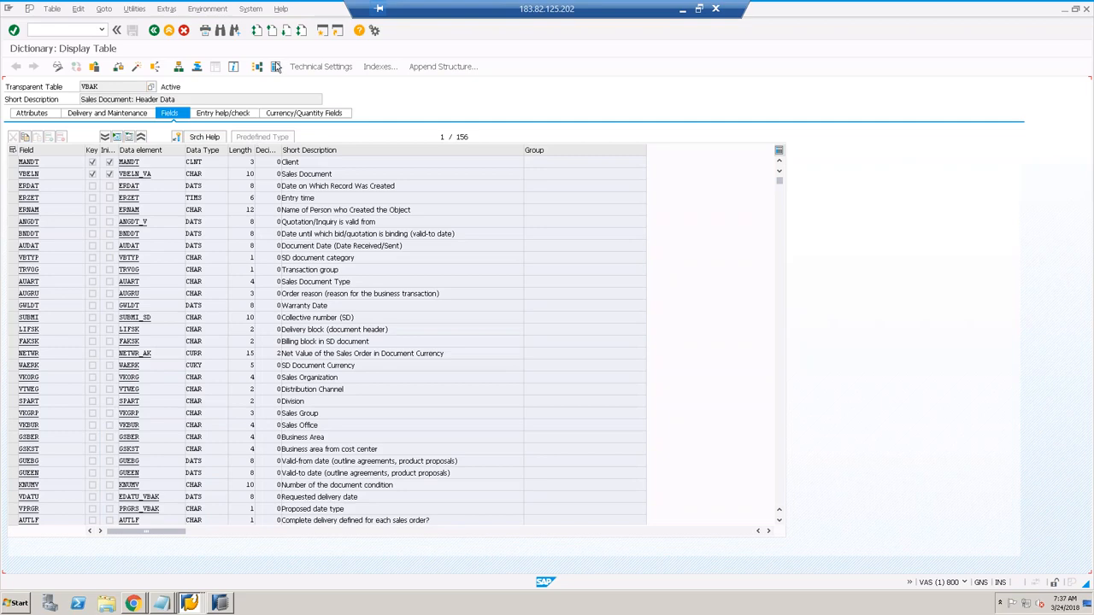
{"action": "left_click", "coordinate": [276, 67]}
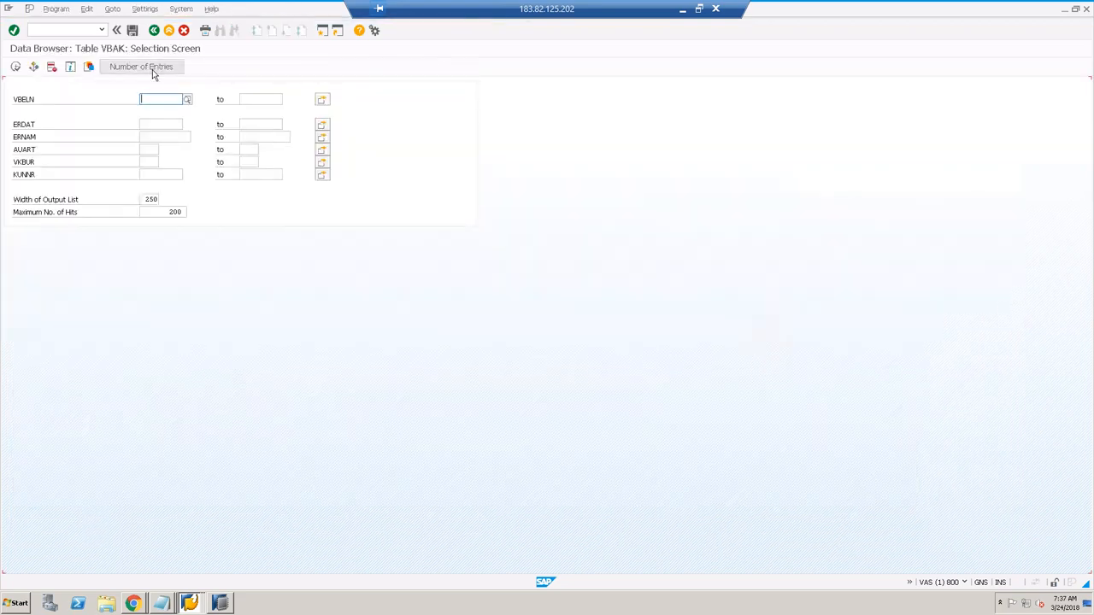
{"action": "left_click", "coordinate": [153, 74]}
{"action": "left_click", "coordinate": [211, 229]}
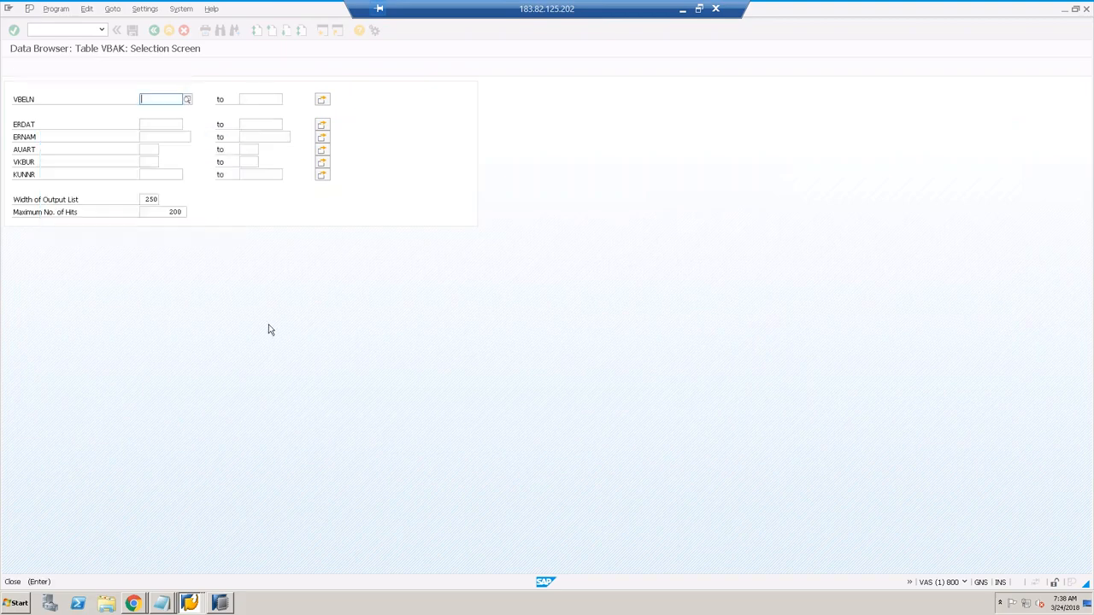
{"action": "left_click", "coordinate": [221, 603]}
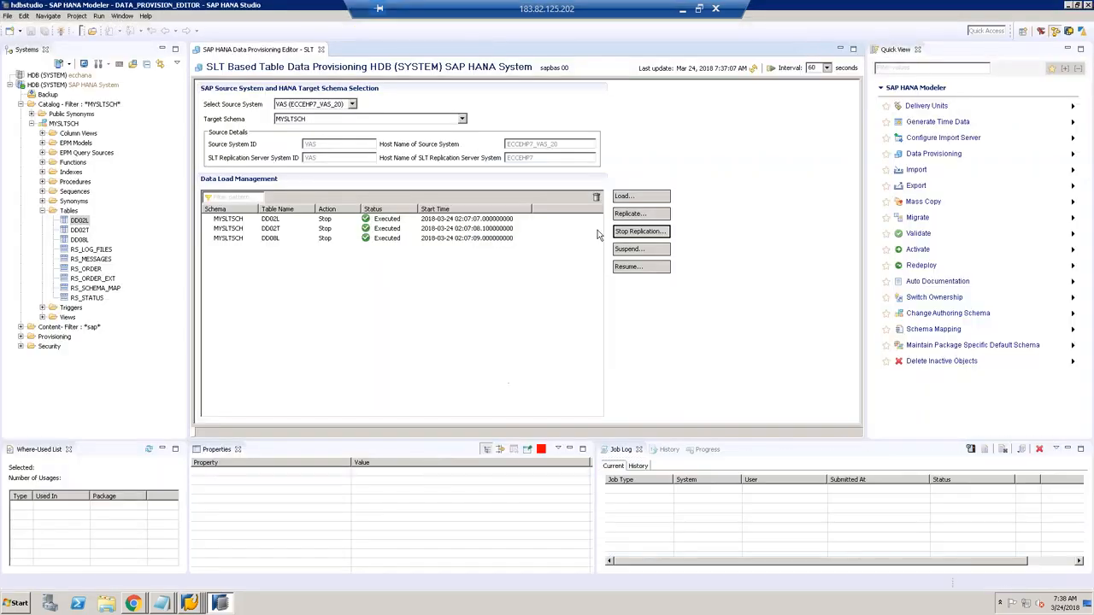
Step: Submit a replication request for VBAK into target schema MYSLTSCH and refresh the status list
{"action": "left_click", "coordinate": [297, 120]}
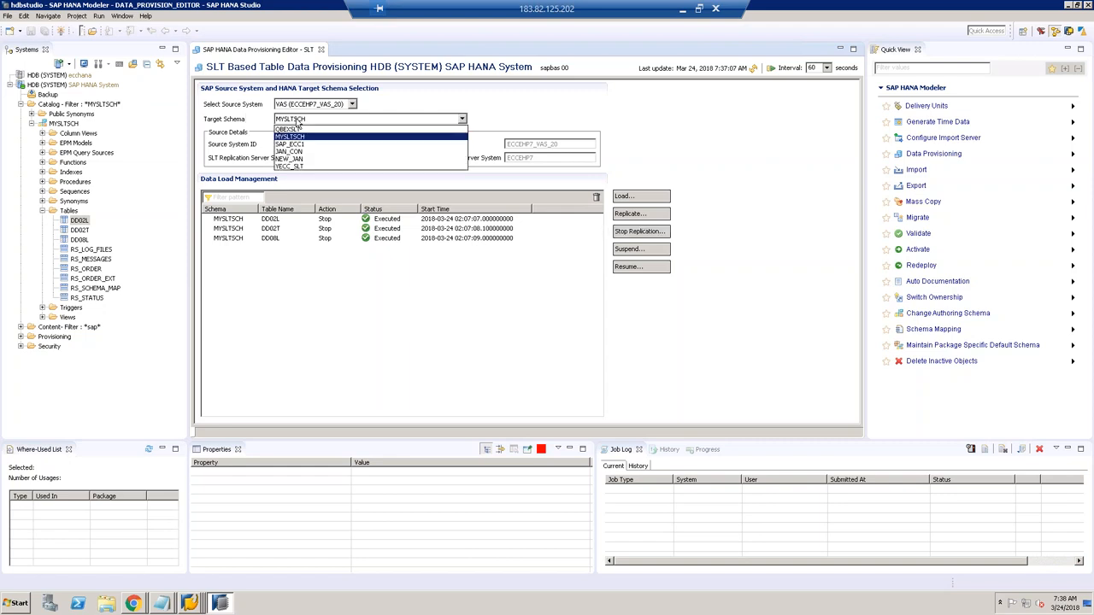
{"action": "left_click", "coordinate": [297, 125]}
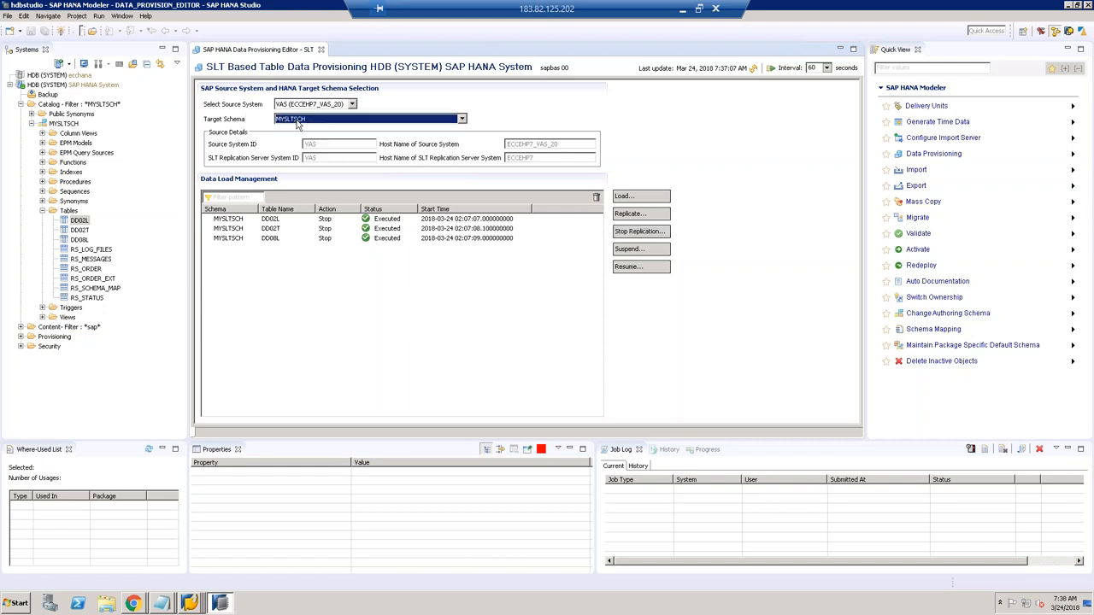
{"action": "left_click", "coordinate": [645, 219]}
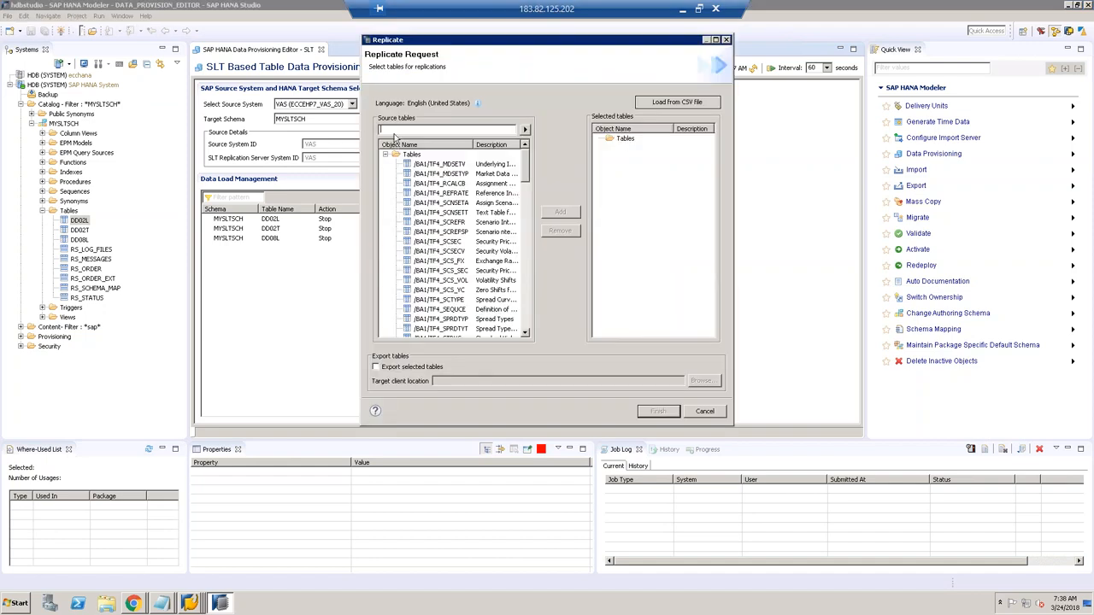
{"action": "type", "text": "VBAK"}
{"action": "left_click", "coordinate": [524, 130]}
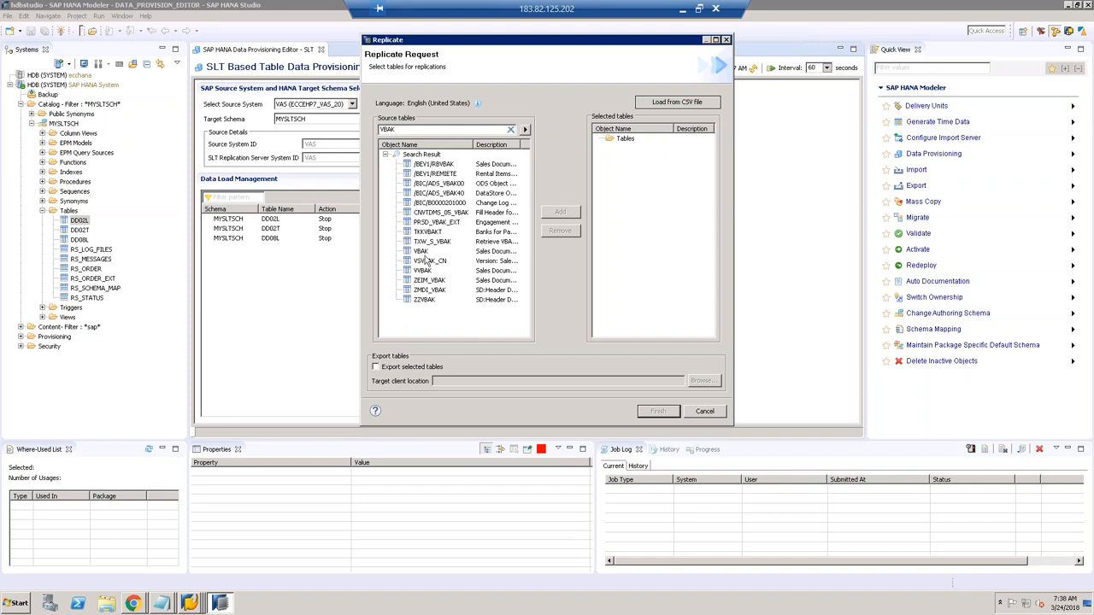
{"action": "left_click", "coordinate": [420, 252]}
{"action": "left_click", "coordinate": [551, 215]}
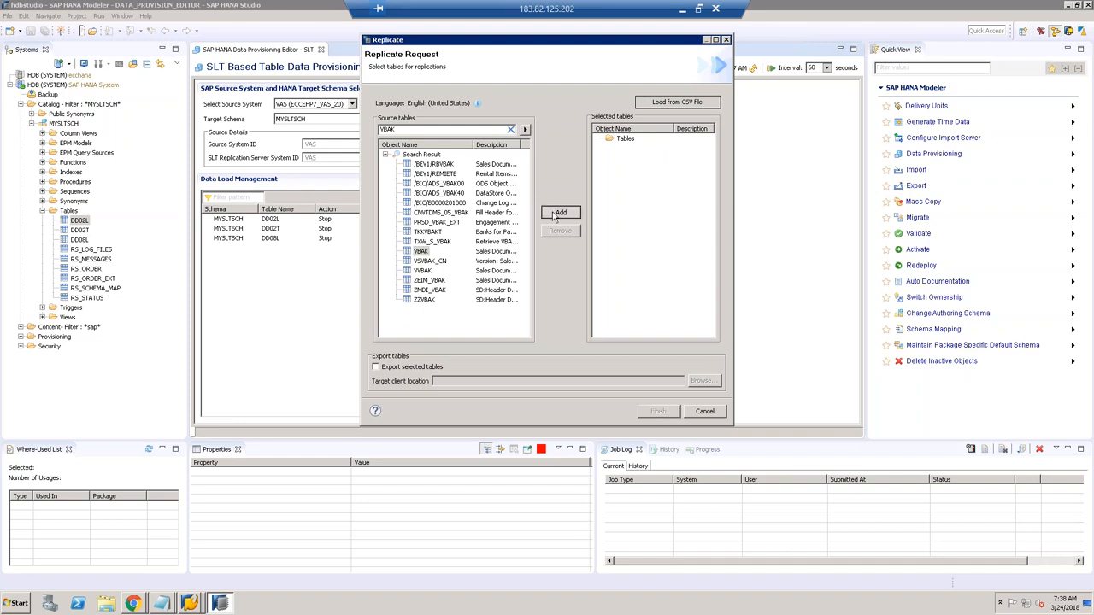
{"action": "left_click", "coordinate": [655, 413]}
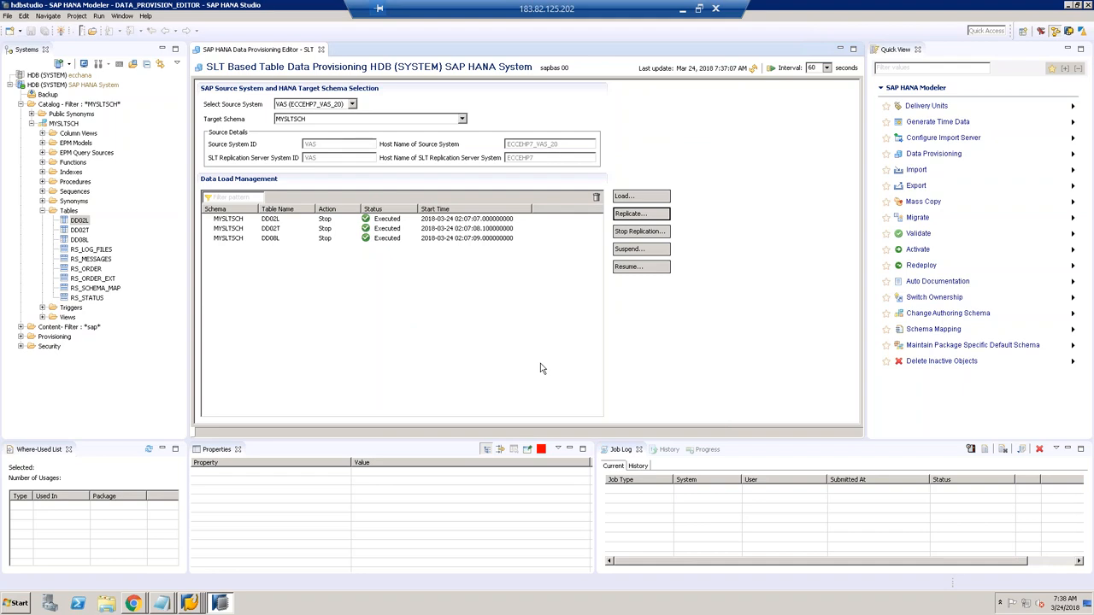
{"action": "left_click", "coordinate": [752, 69]}
Step: Refresh the load status repeatedly until VBAK moves from Replicate, Scheduled to Load, In Process
{"action": "left_click", "coordinate": [753, 69]}
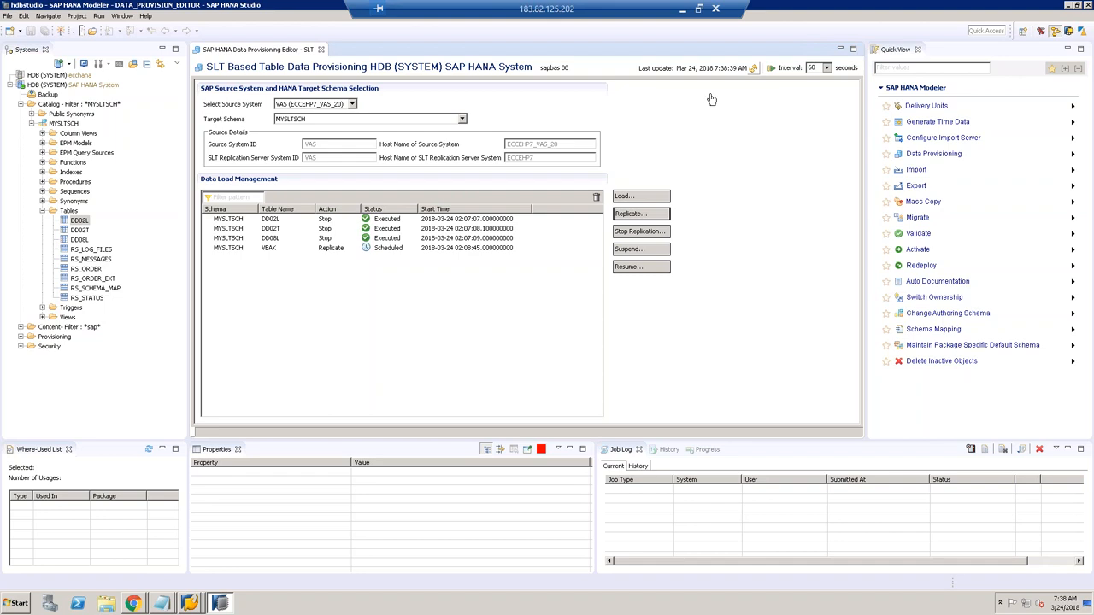
{"action": "left_click", "coordinate": [327, 249]}
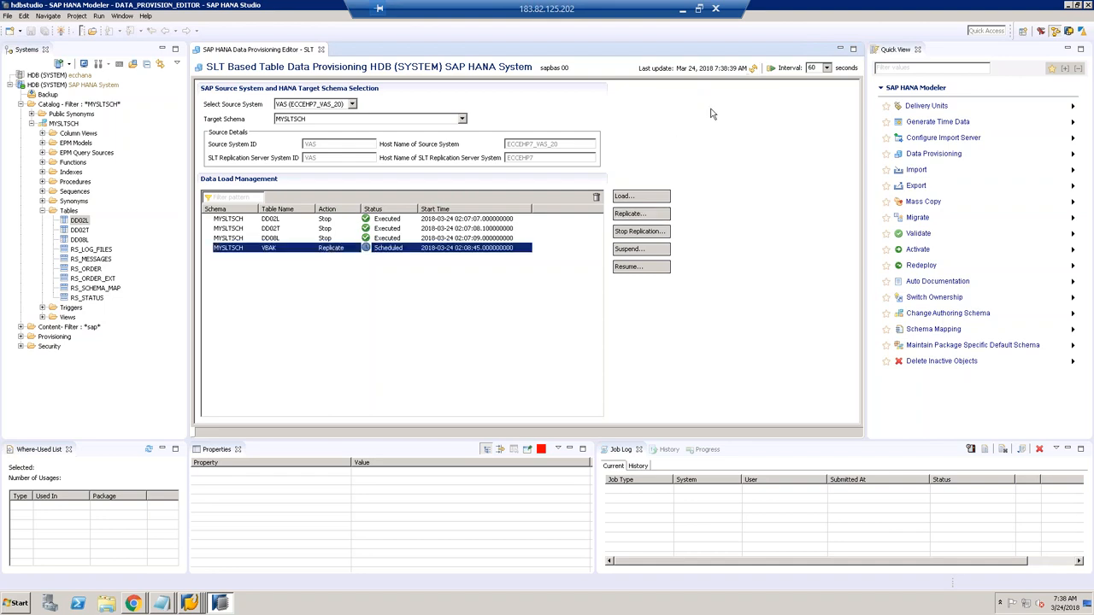
{"action": "left_click", "coordinate": [754, 68]}
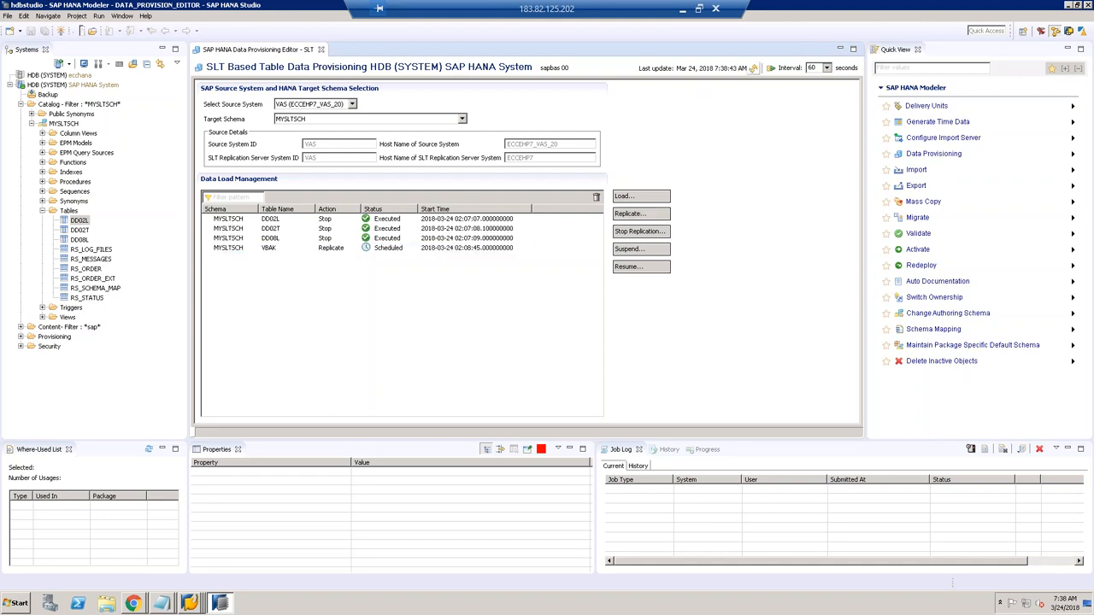
{"action": "left_click", "coordinate": [753, 67]}
{"action": "left_click", "coordinate": [754, 69]}
{"action": "left_click", "coordinate": [755, 68]}
{"action": "left_click", "coordinate": [754, 69]}
{"action": "left_click", "coordinate": [754, 70]}
{"action": "left_click", "coordinate": [755, 71]}
{"action": "left_click", "coordinate": [753, 72]}
{"action": "left_click", "coordinate": [753, 71]}
{"action": "left_click", "coordinate": [67, 211]}
Step: Refresh MYSLTSCH's Tables folder and open VBAK's definition, showing 15,470 entries
{"action": "right_click", "coordinate": [67, 214]}
{"action": "left_click", "coordinate": [100, 294]}
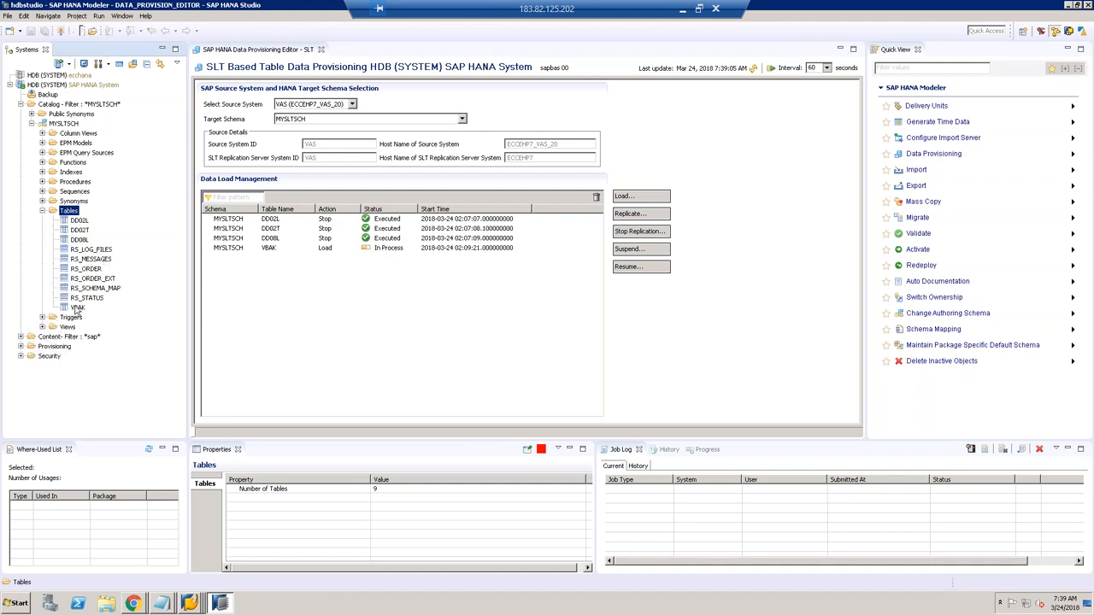
{"action": "right_click", "coordinate": [78, 307]}
{"action": "left_click", "coordinate": [110, 362]}
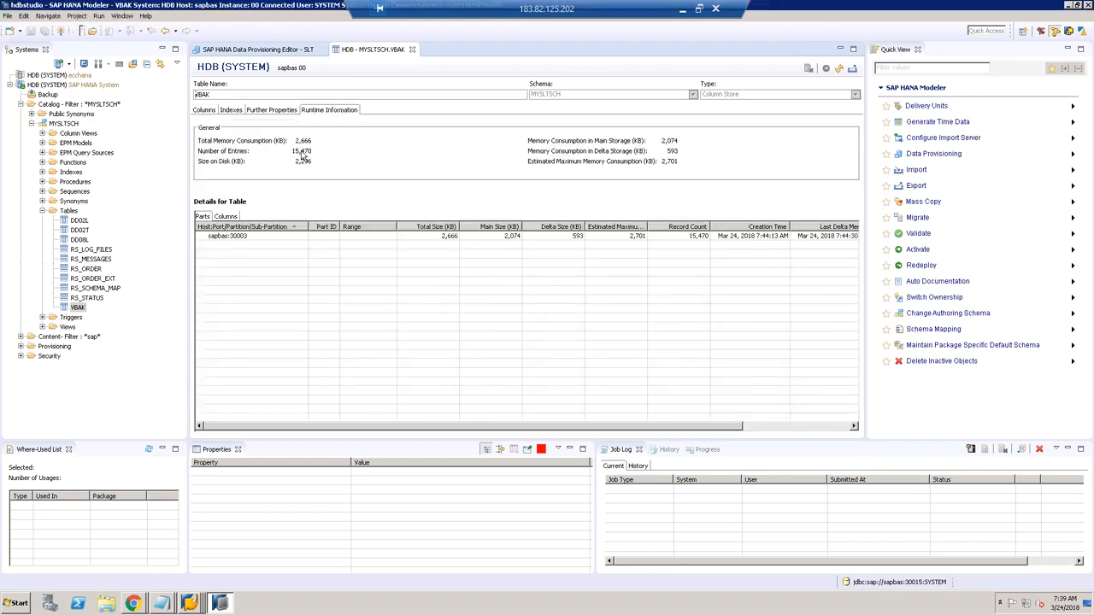
{"action": "left_click", "coordinate": [295, 49]}
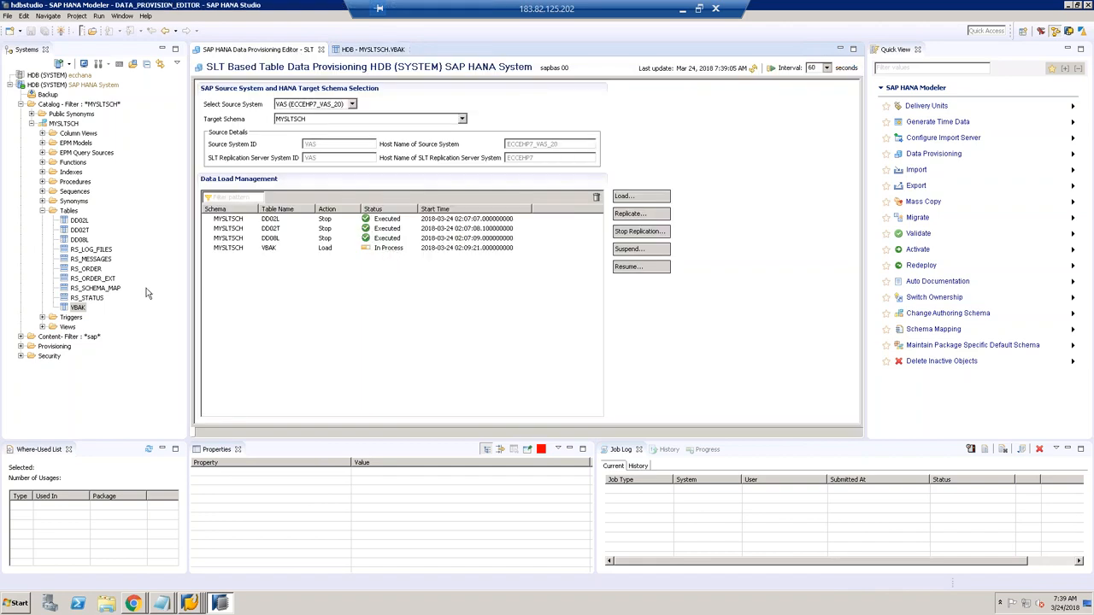
Step: Open a data preview of MYSLTSCH.VBAK, retrieving 200 rows
{"action": "right_click", "coordinate": [83, 309]}
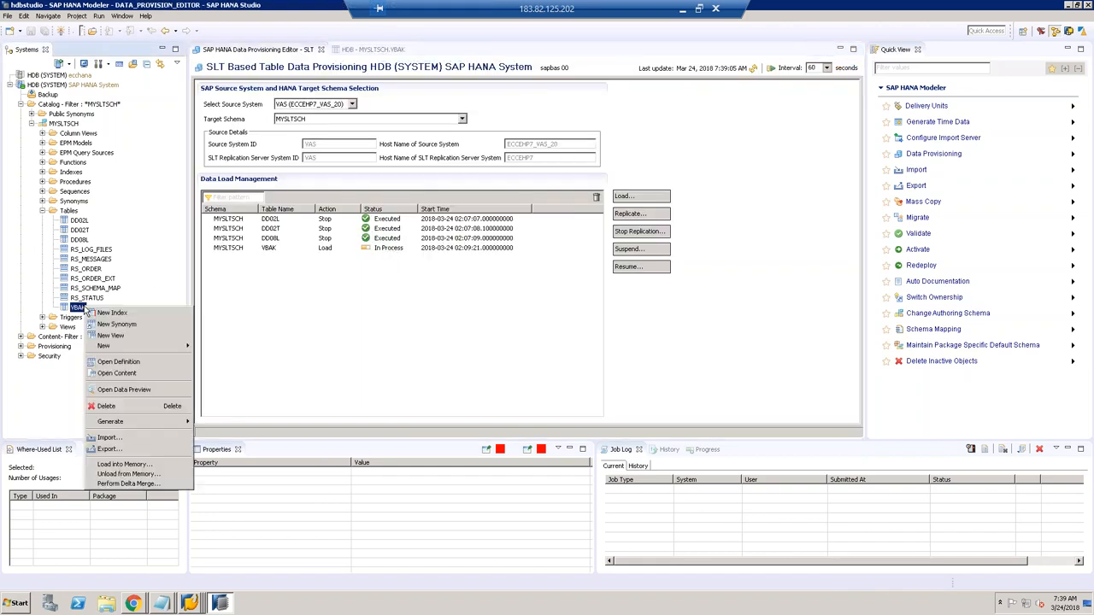
{"action": "left_click", "coordinate": [129, 390]}
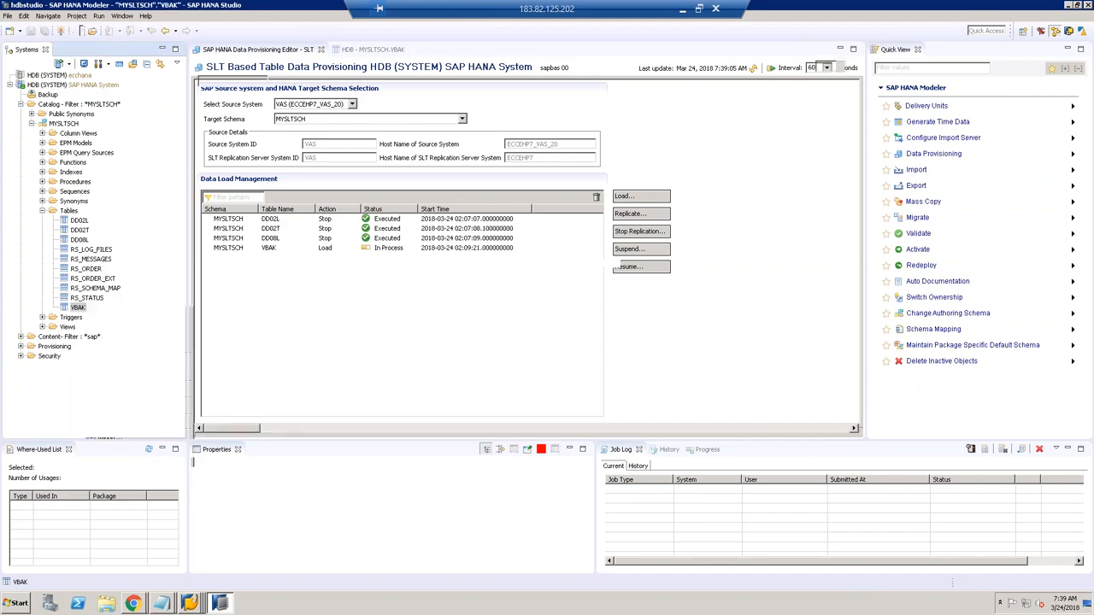
{"action": "left_click", "coordinate": [294, 53]}
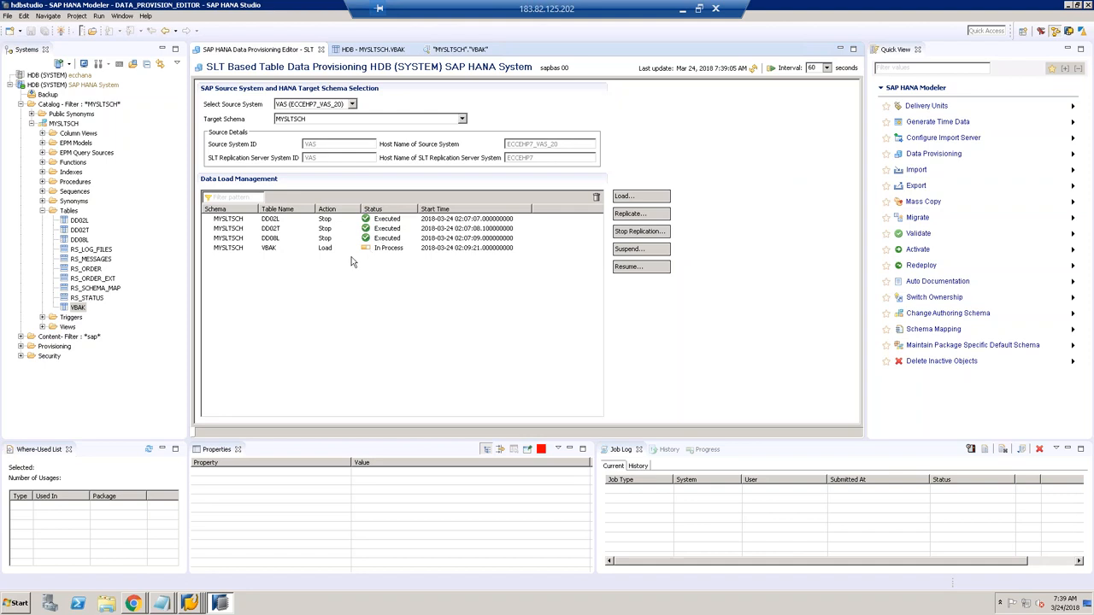
Step: Refresh the SLT status until VBAK goes from Load, Executed to Replicate, In Process
{"action": "left_click", "coordinate": [752, 68]}
{"action": "left_click", "coordinate": [328, 251]}
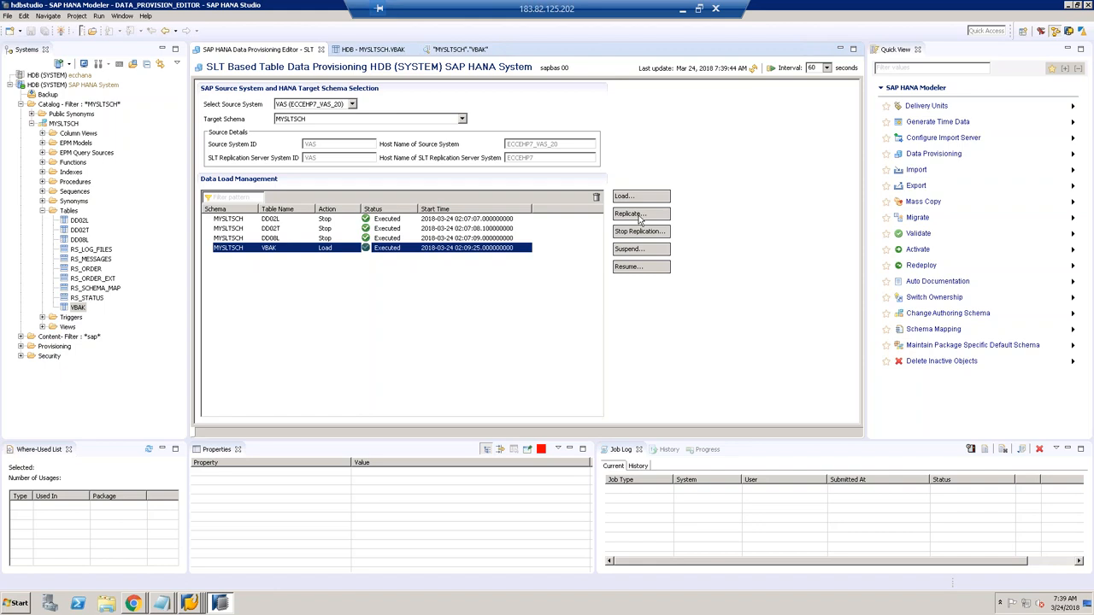
{"action": "left_click", "coordinate": [753, 70]}
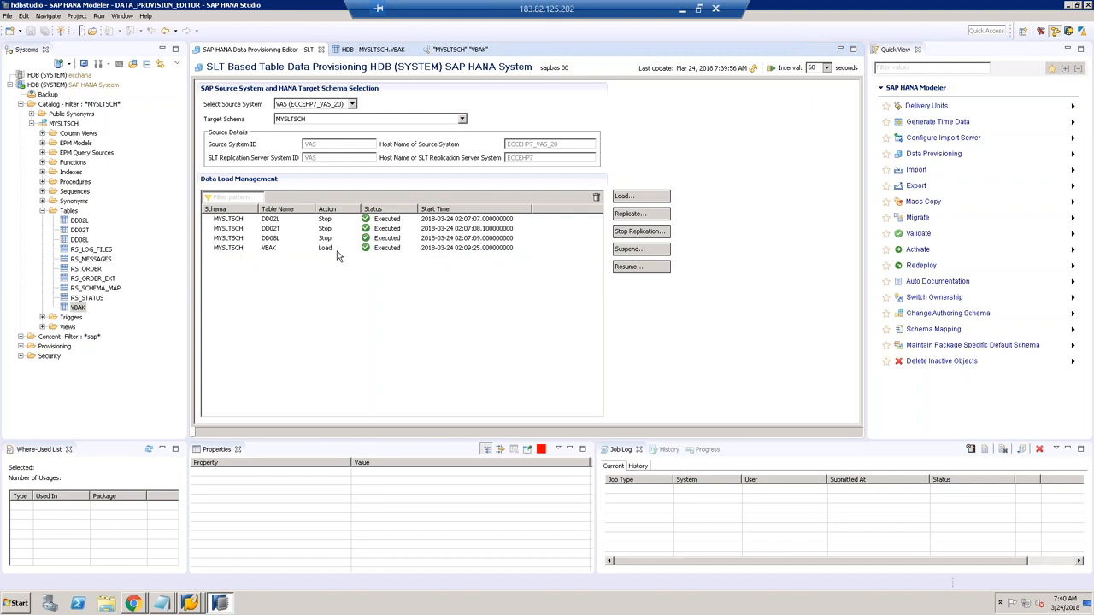
{"action": "left_click", "coordinate": [753, 68]}
{"action": "left_click", "coordinate": [753, 68]}
{"action": "left_click", "coordinate": [460, 49]}
{"action": "left_click", "coordinate": [274, 96]}
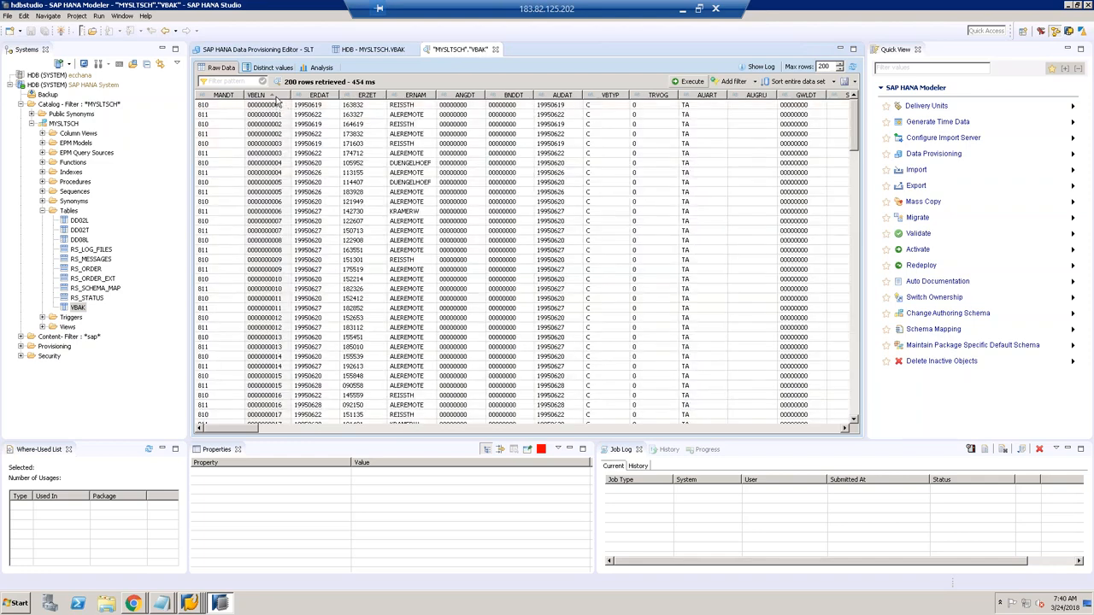
{"action": "left_click", "coordinate": [274, 96]}
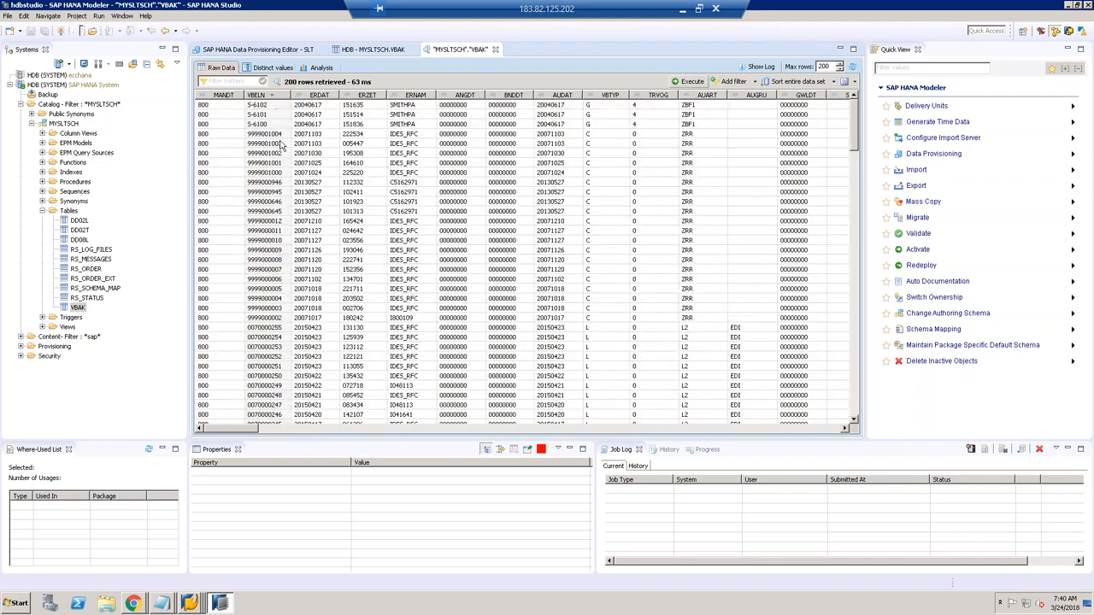
{"action": "double_click", "coordinate": [278, 135]}
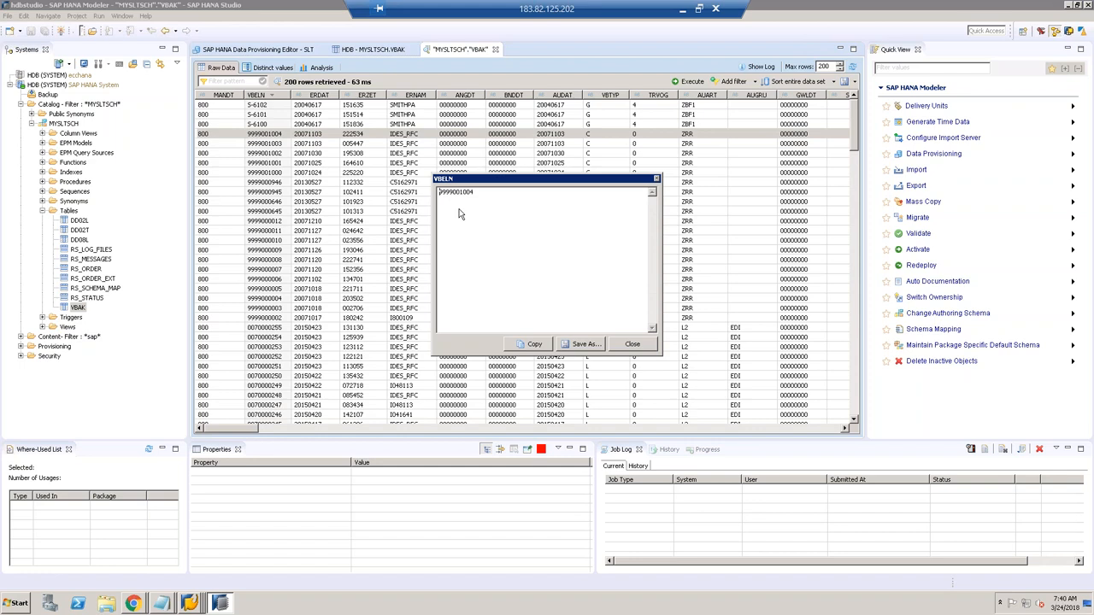
{"action": "left_click_drag", "start_coordinate": [506, 196], "coordinate": [395, 184]}
{"action": "left_click", "coordinate": [624, 347]}
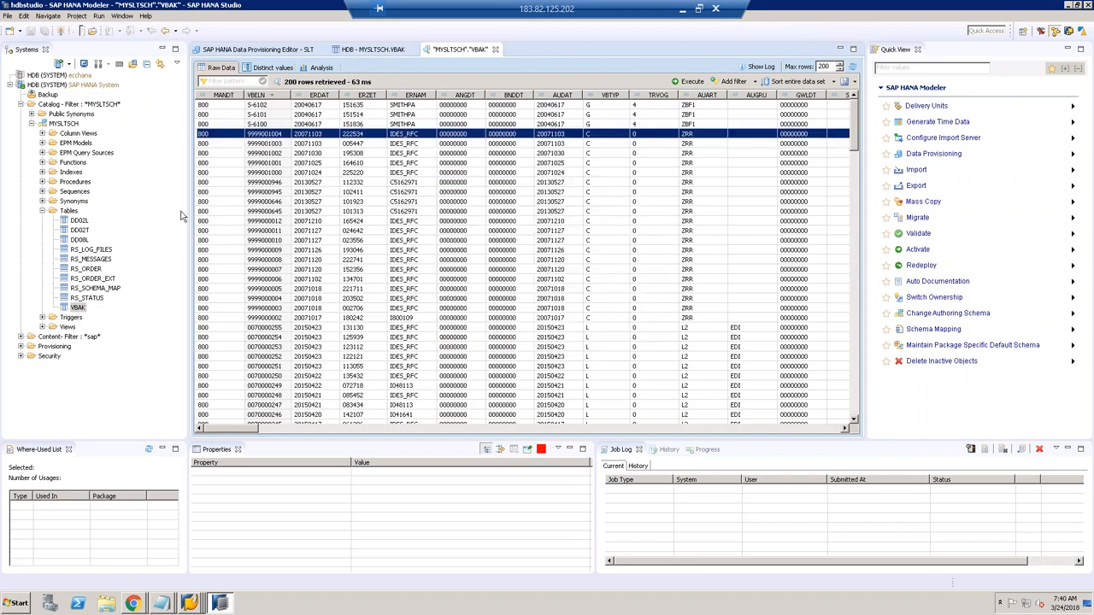
{"action": "left_click", "coordinate": [62, 123]}
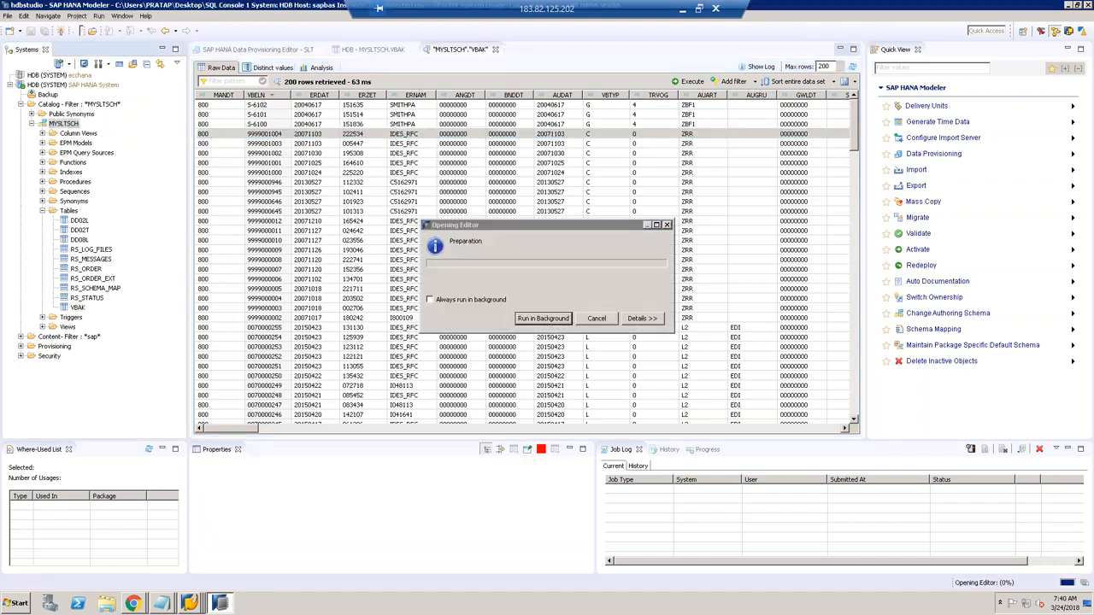
{"action": "key", "text": "Return"}
{"action": "key", "text": "Return"}
{"action": "type", "text": "SELECT *"}
{"action": "key", "text": "Return"}
{"action": "type", "text": "FROM"}
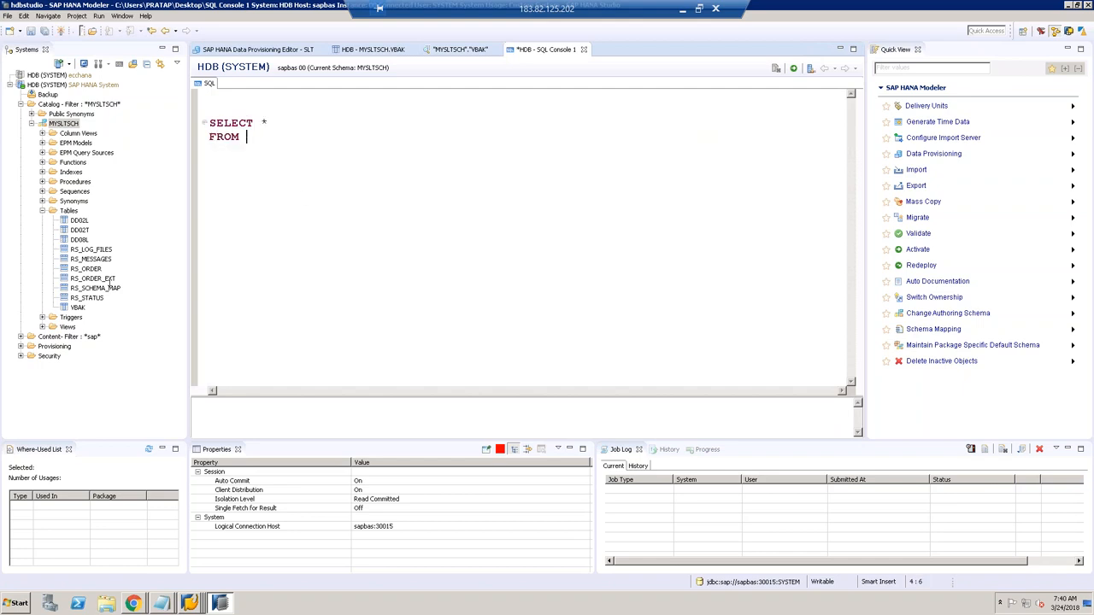
{"action": "left_click_drag", "start_coordinate": [78, 307], "coordinate": [261, 141]}
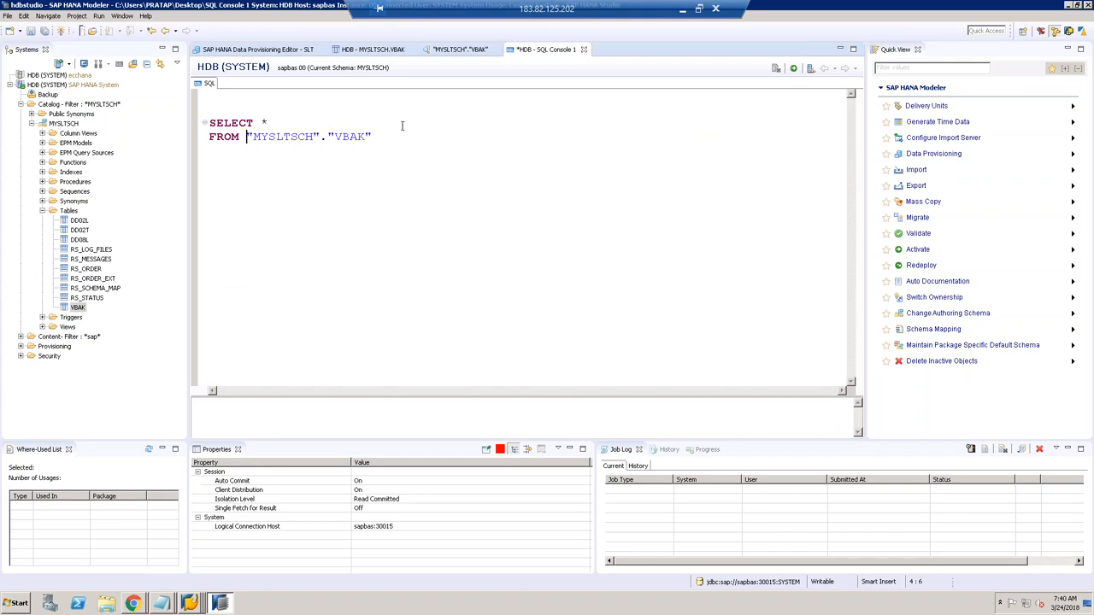
{"action": "key", "text": "Return"}
{"action": "type", "text": "WHERE VBELN = '9999001004'"}
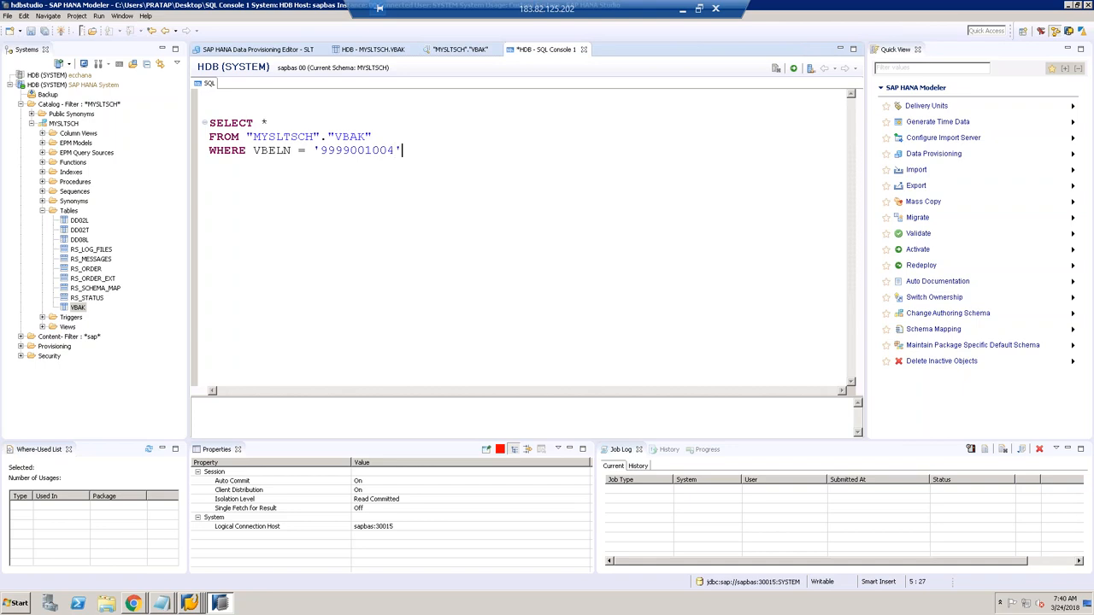
{"action": "left_click", "coordinate": [202, 111], "text": "shift"}
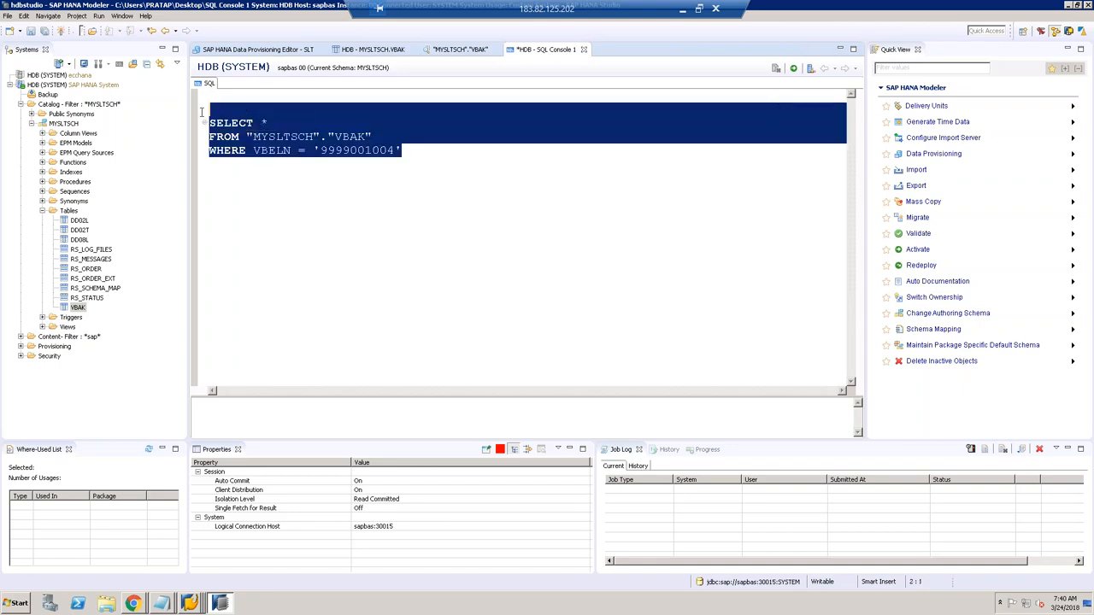
{"action": "key", "text": "F8"}
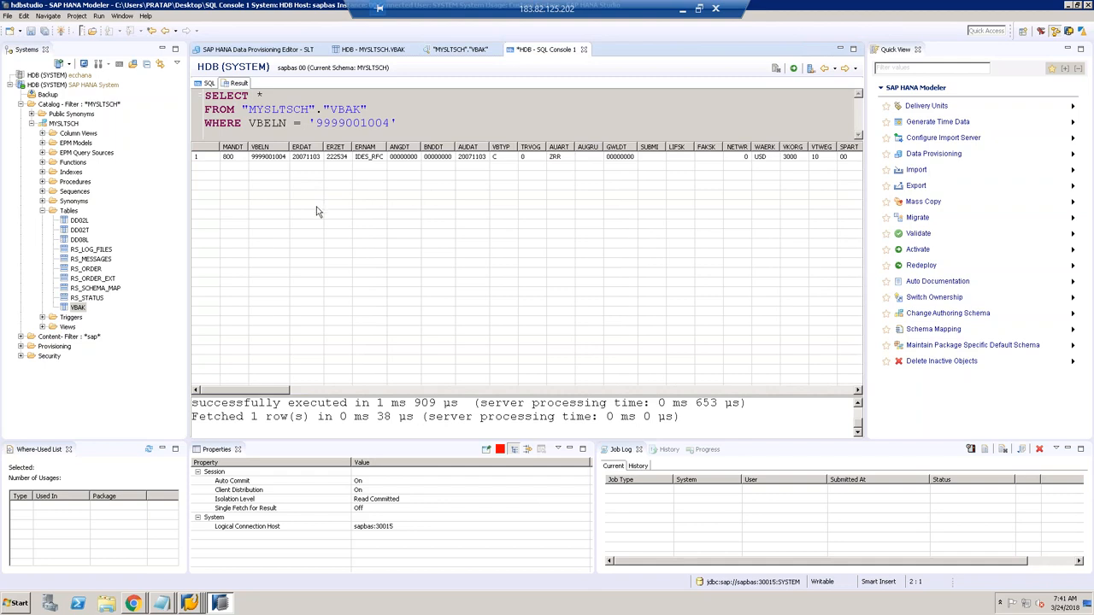
{"action": "left_click", "coordinate": [231, 161]}
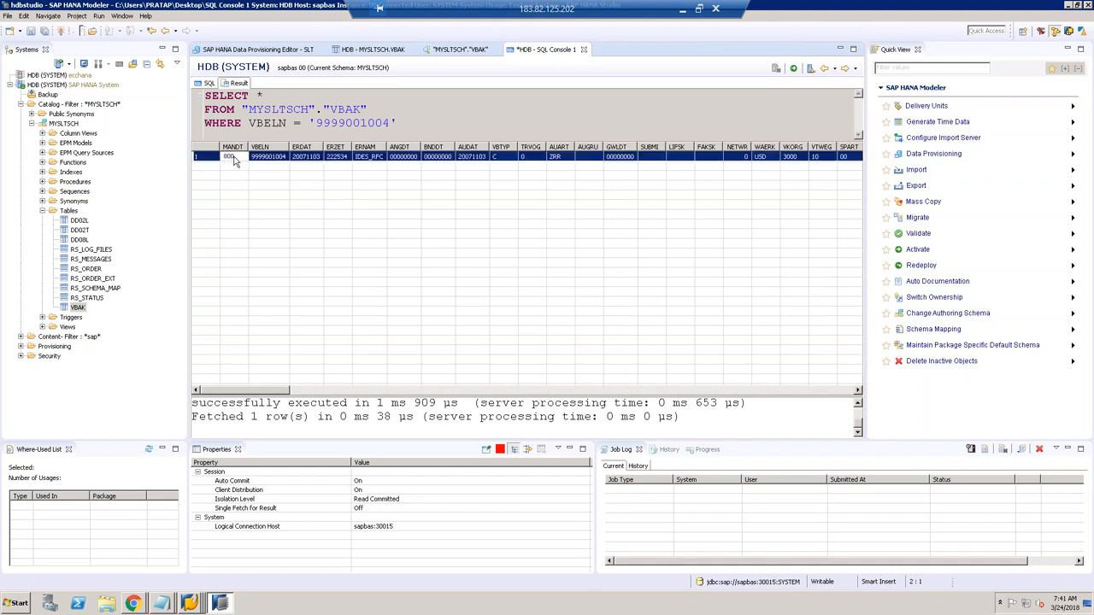
{"action": "left_click", "coordinate": [742, 159]}
{"action": "left_click", "coordinate": [194, 605]}
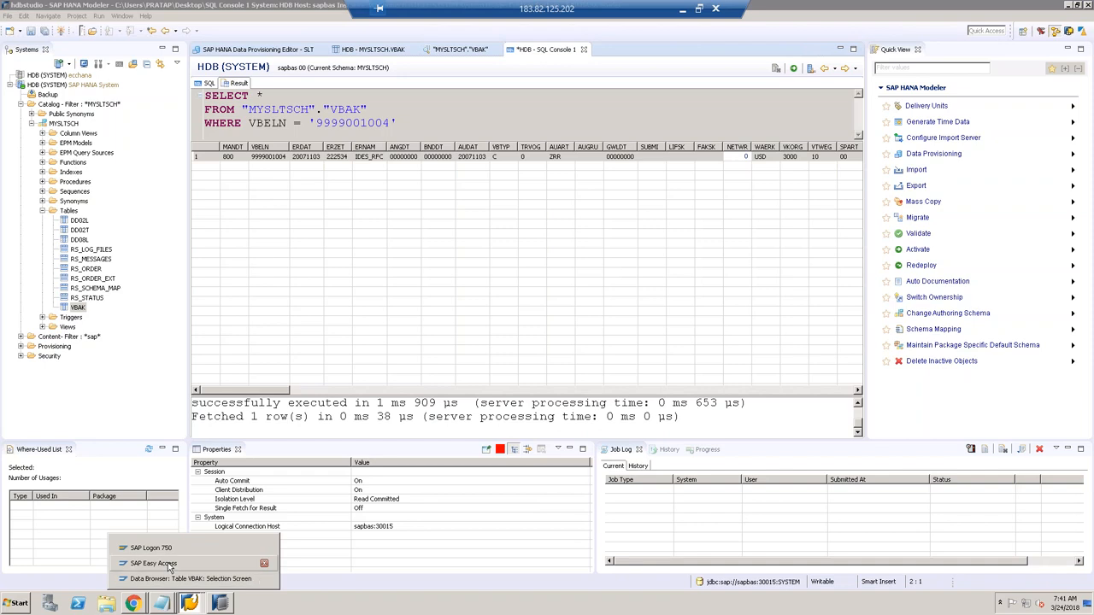
{"action": "left_click", "coordinate": [175, 578]}
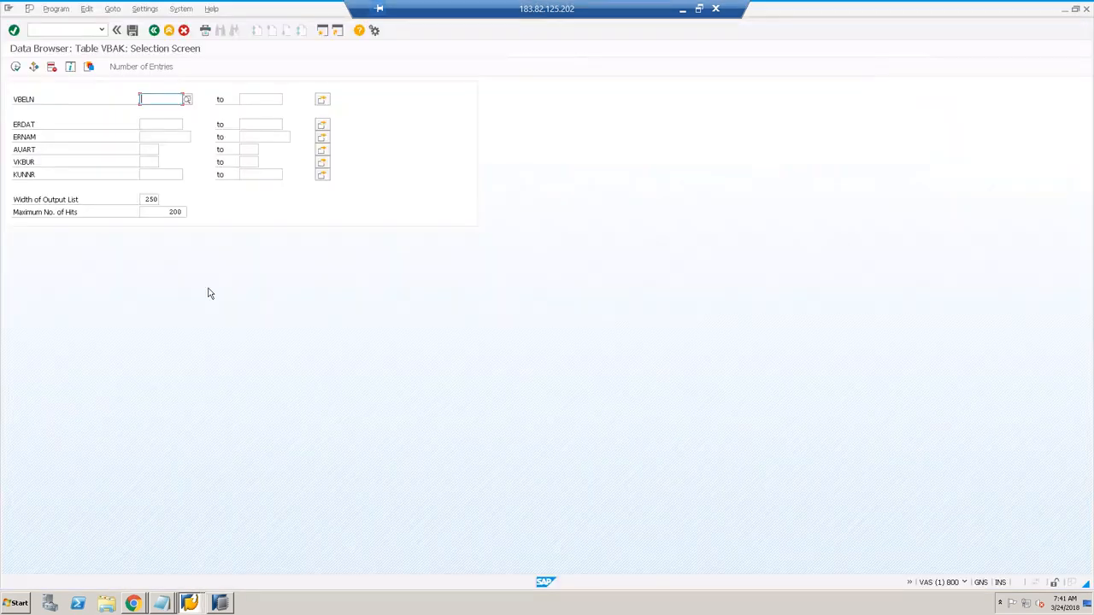
{"action": "left_click", "coordinate": [56, 30]}
{"action": "type", "text": "/NVA02"}
{"action": "key", "text": "Return"}
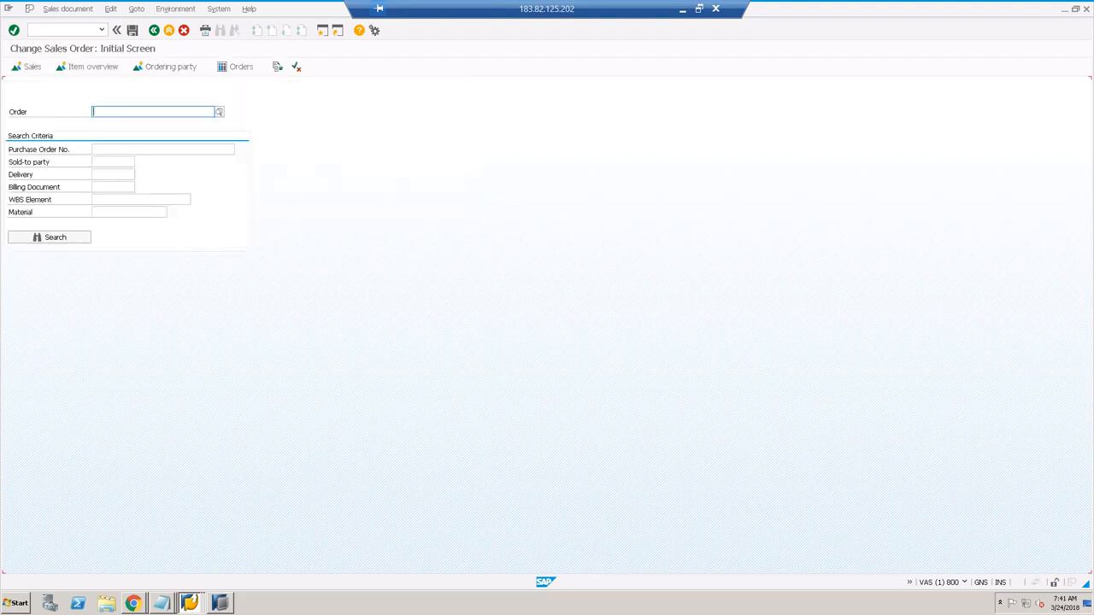
{"action": "type", "text": "9999001004"}
{"action": "key", "text": "Return"}
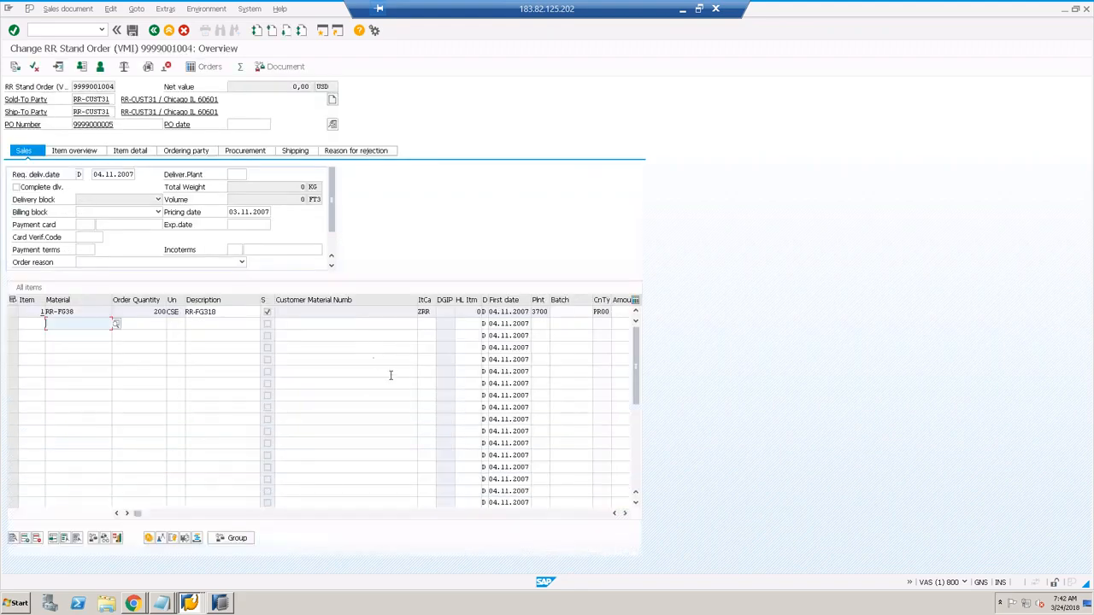
Step: Select the order's 0,00 net value and compare it against SAP HANA Studio
{"action": "left_click", "coordinate": [299, 87]}
{"action": "double_click", "coordinate": [301, 86]}
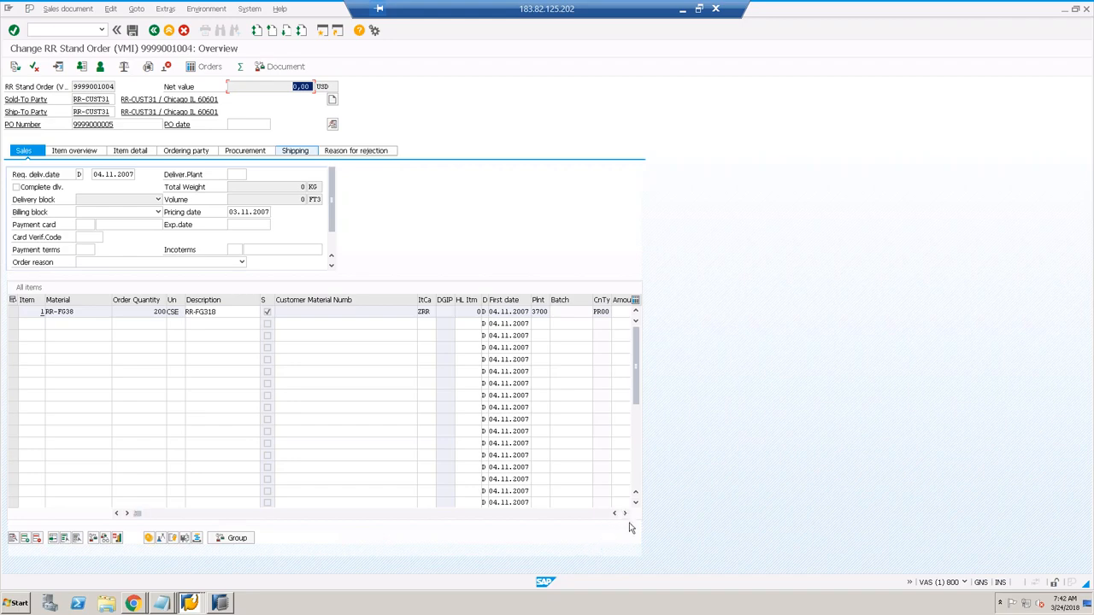
{"action": "left_click", "coordinate": [220, 602]}
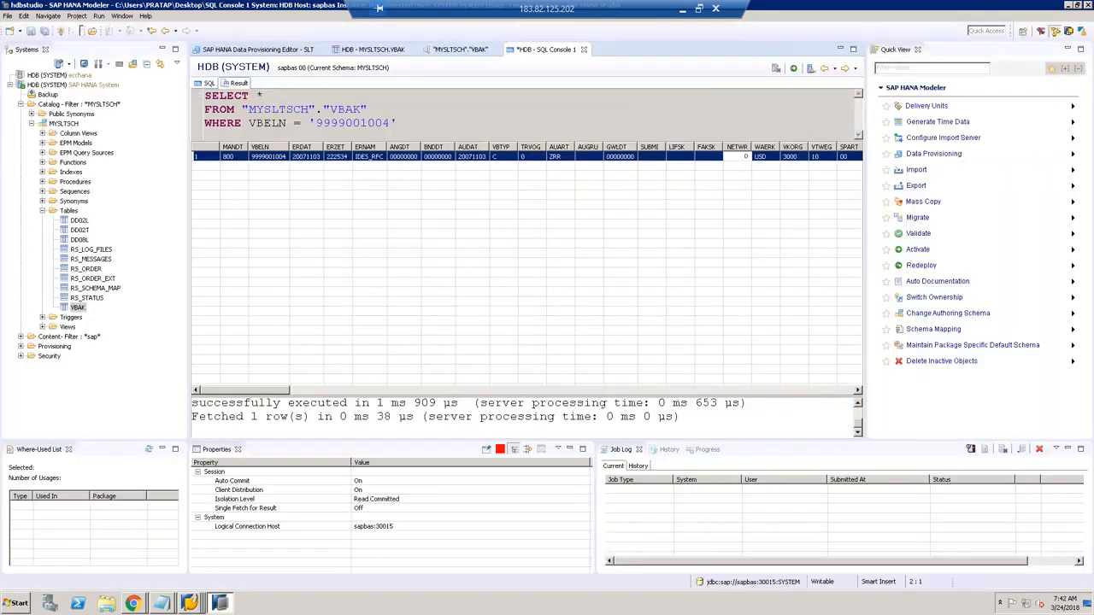
{"action": "left_click", "coordinate": [192, 603]}
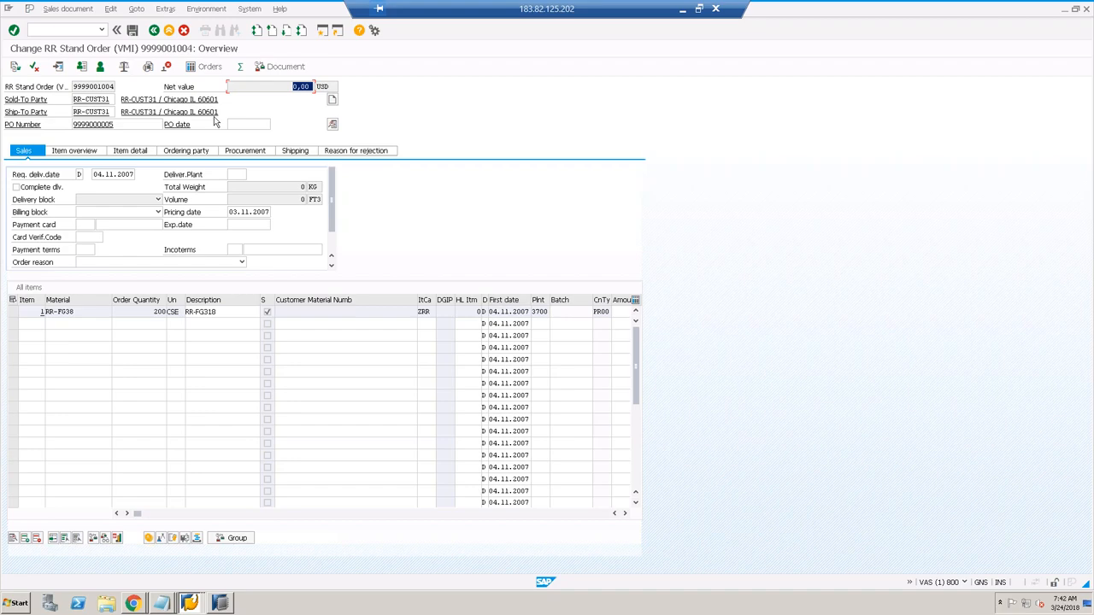
{"action": "left_click", "coordinate": [154, 30]}
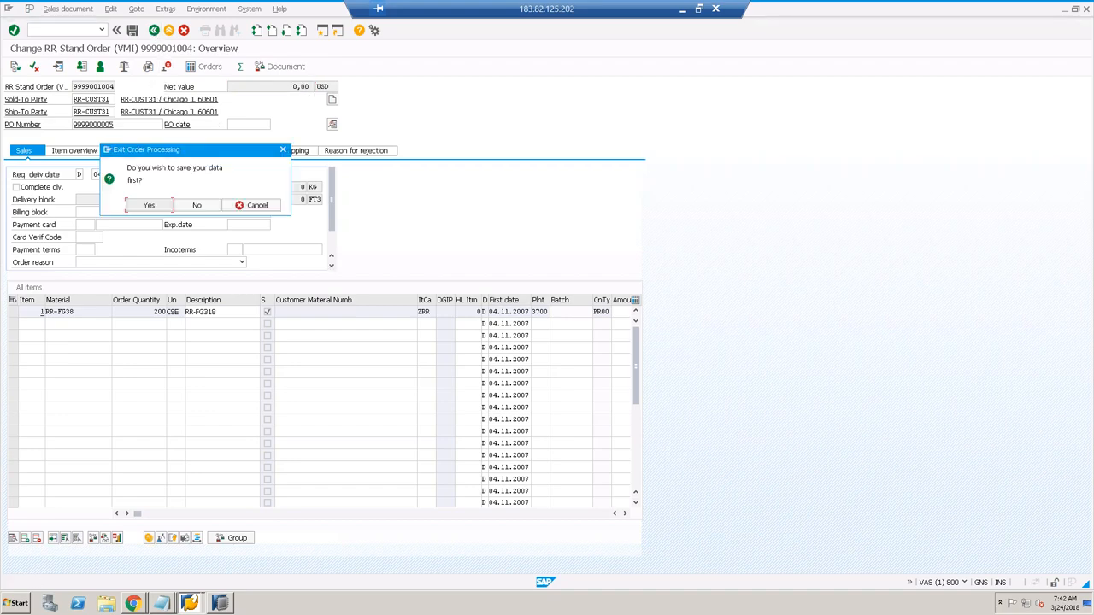
{"action": "left_click", "coordinate": [200, 207]}
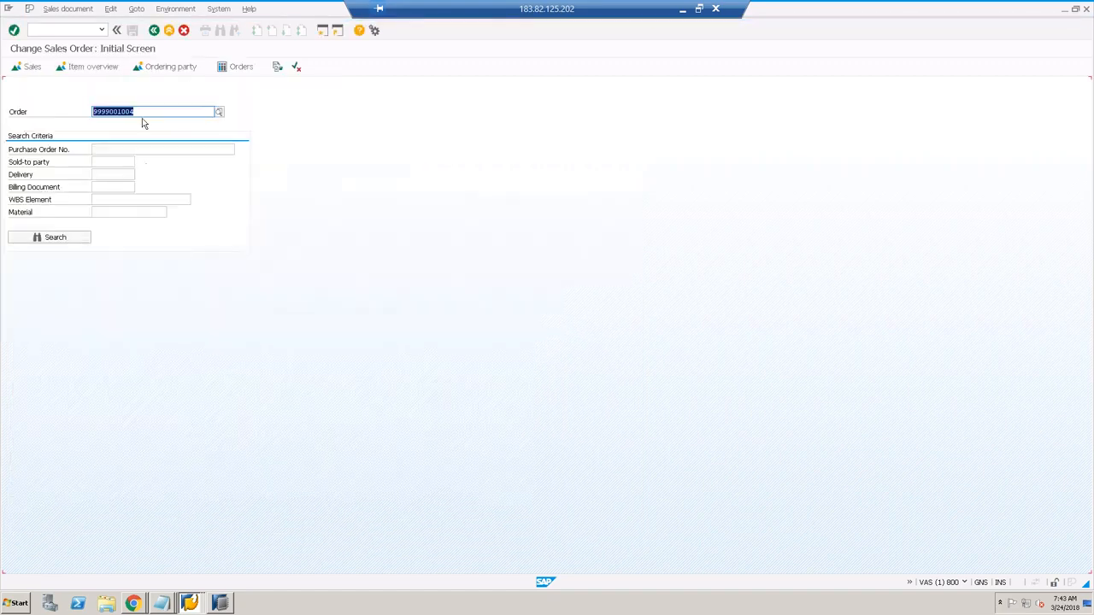
{"action": "type", "text": "7722"}
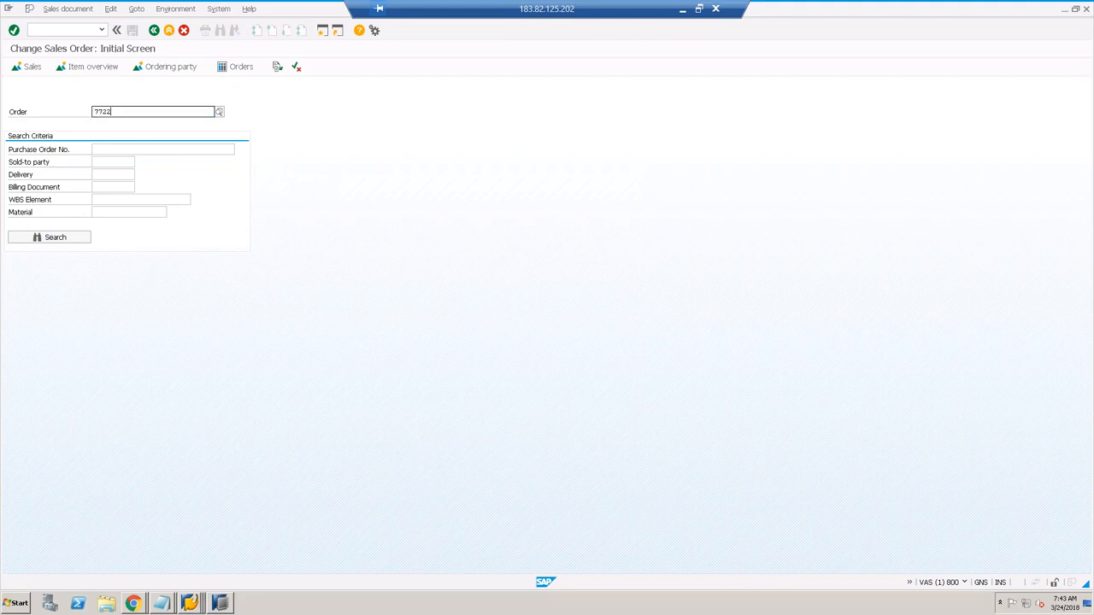
{"action": "key", "text": "Return"}
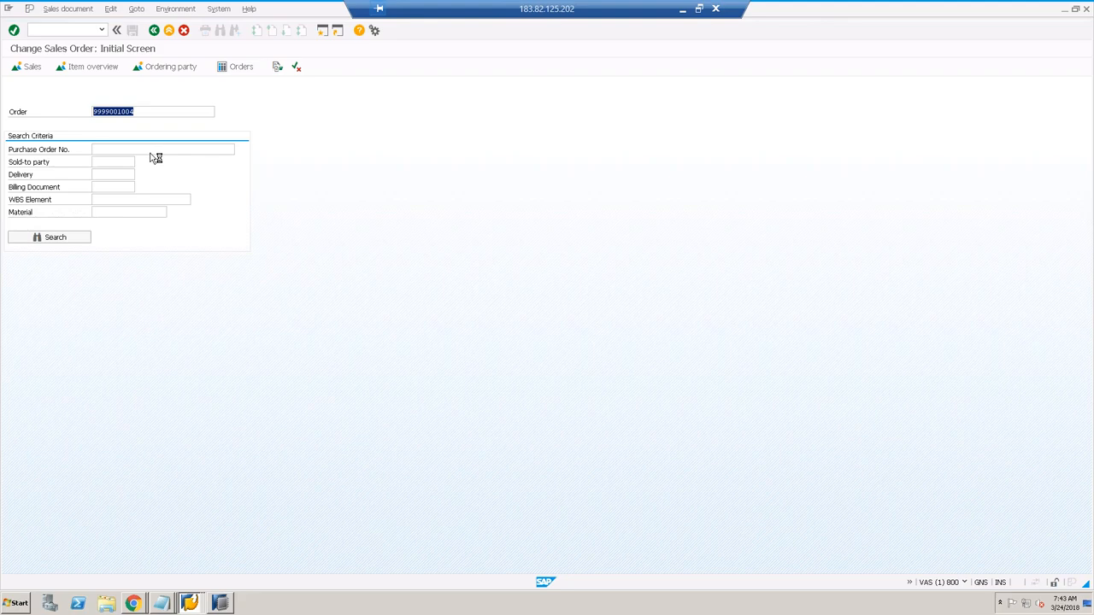
{"action": "left_click", "coordinate": [219, 604]}
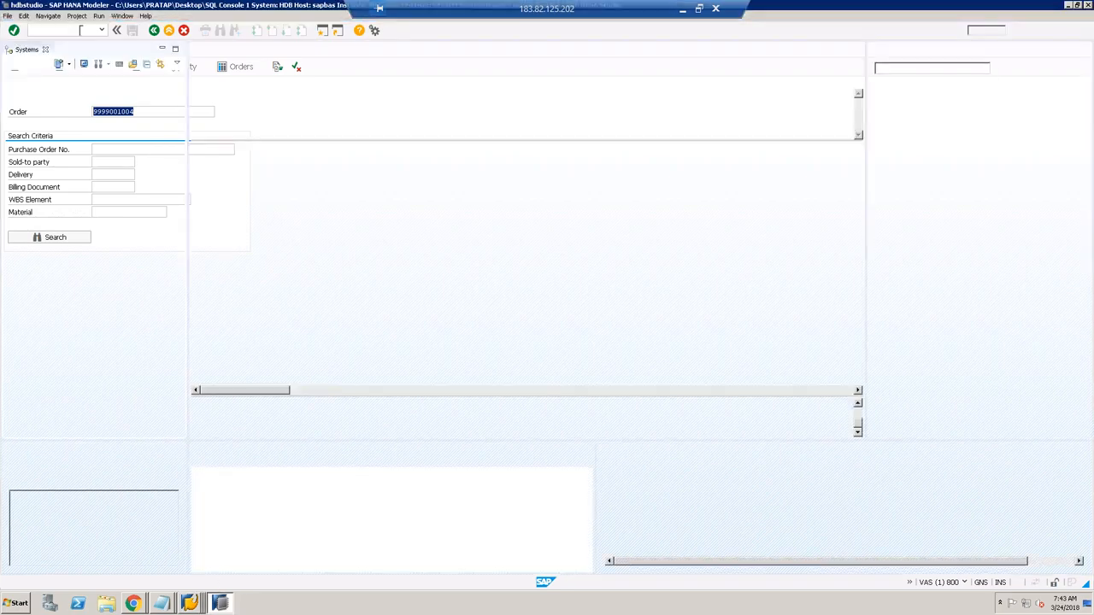
{"action": "key", "text": "ctrl+a"}
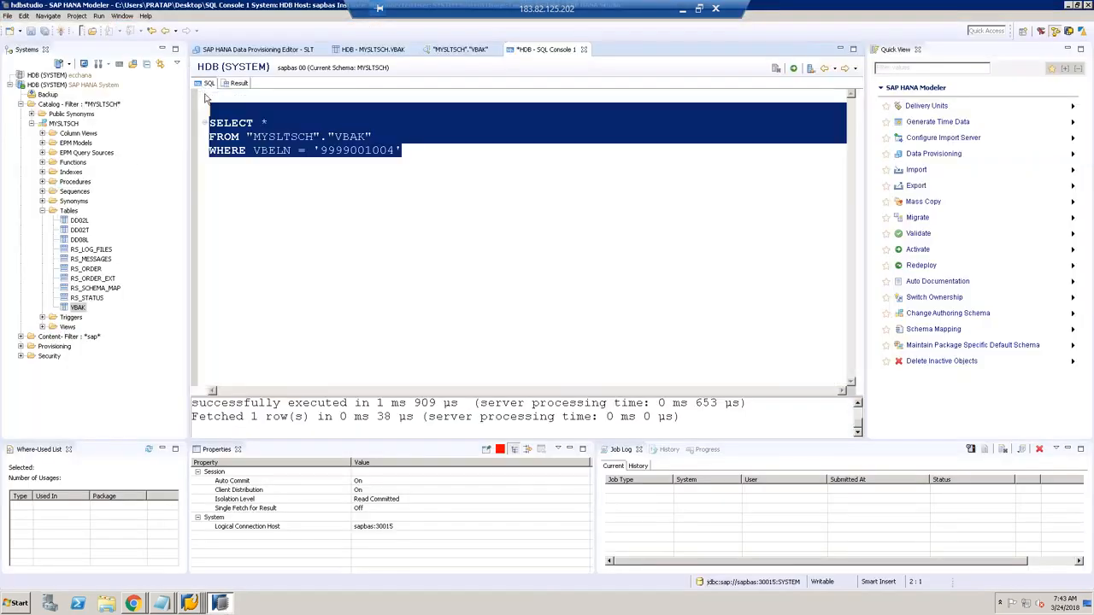
{"action": "left_click", "coordinate": [365, 150]}
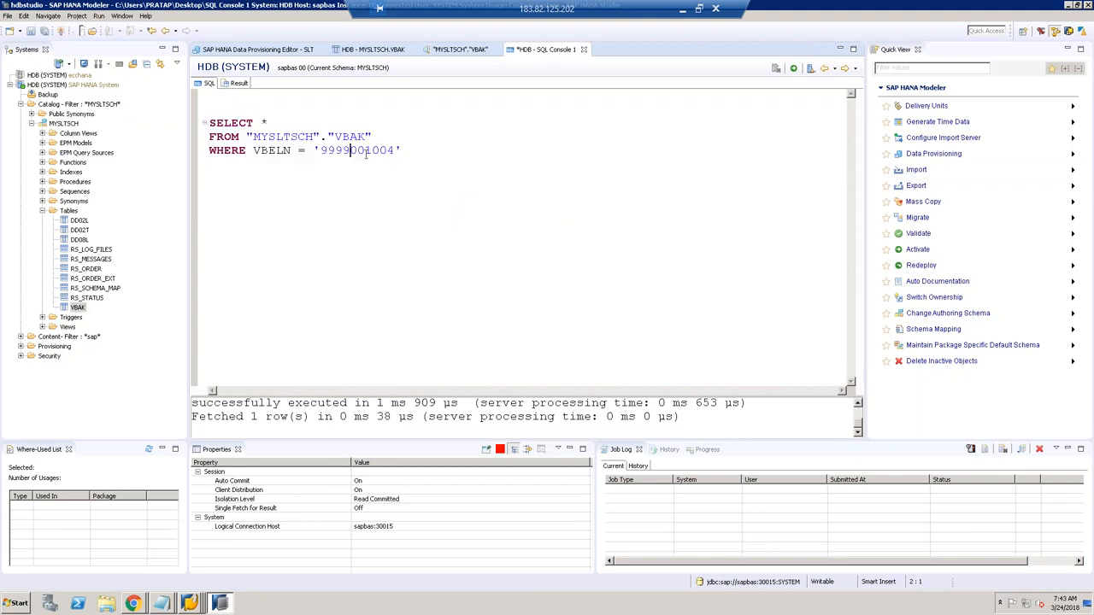
{"action": "left_click_drag", "start_coordinate": [394, 151], "coordinate": [317, 150]}
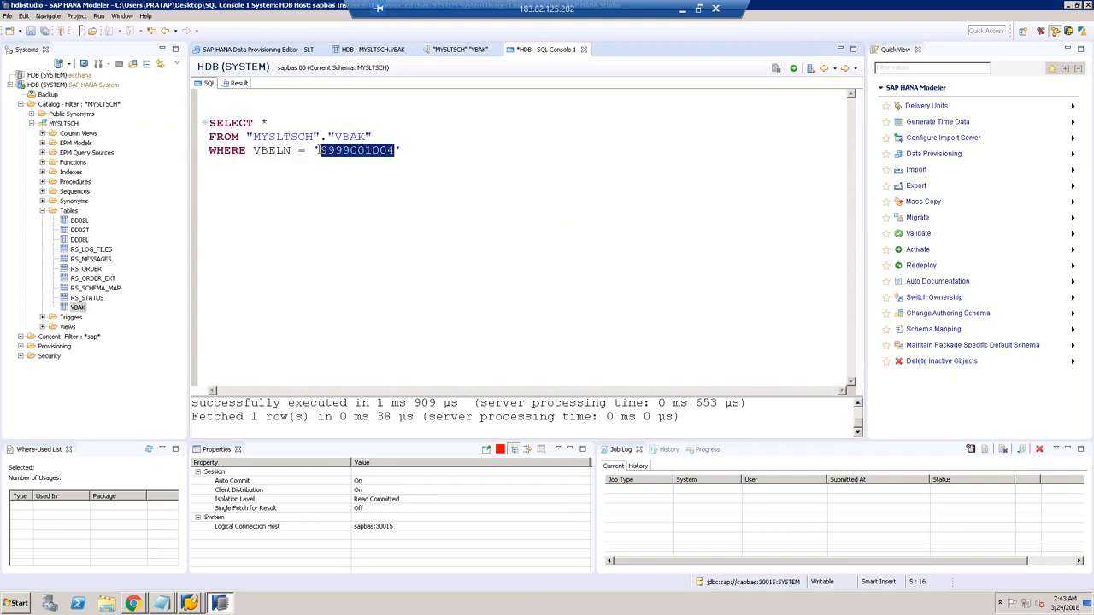
{"action": "type", "text": "000000"}
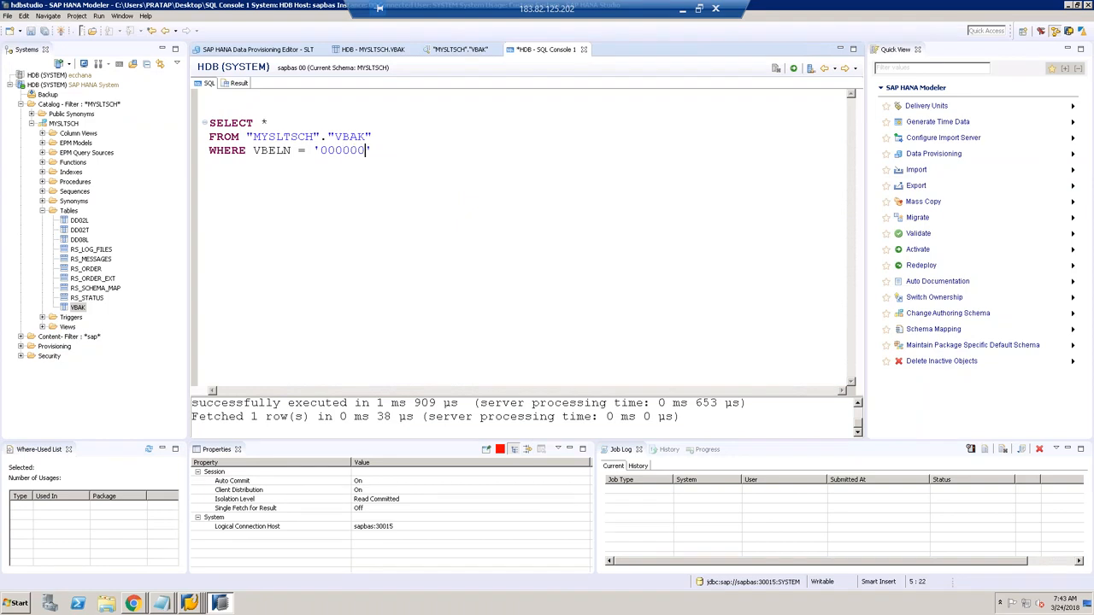
{"action": "type", "text": "7722"}
{"action": "left_click_drag", "start_coordinate": [401, 151], "coordinate": [186, 120]}
{"action": "left_click", "coordinate": [793, 69]}
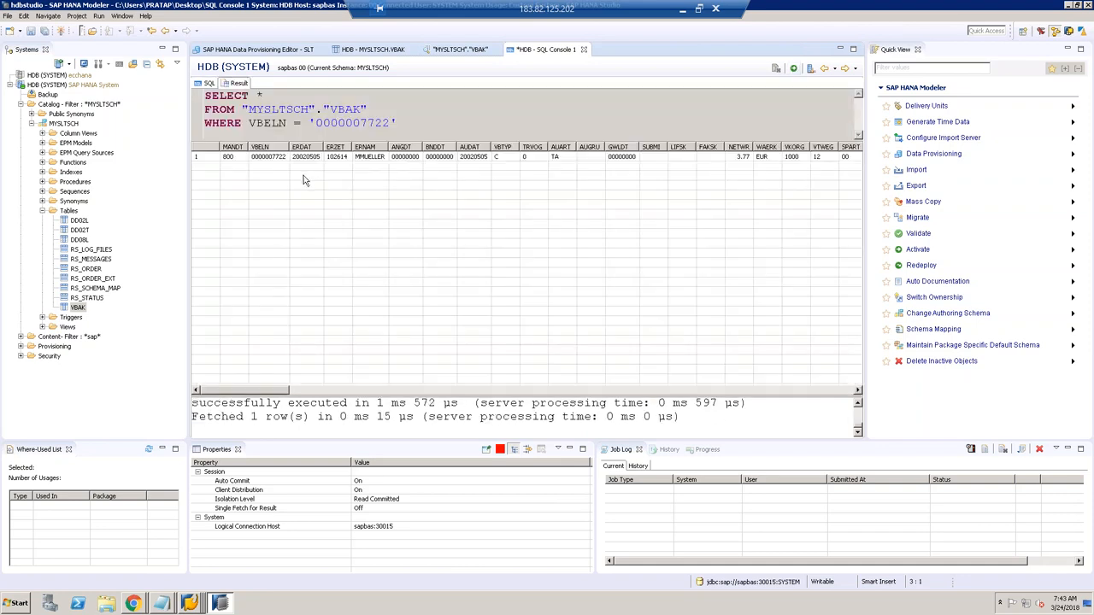
{"action": "left_click", "coordinate": [746, 159]}
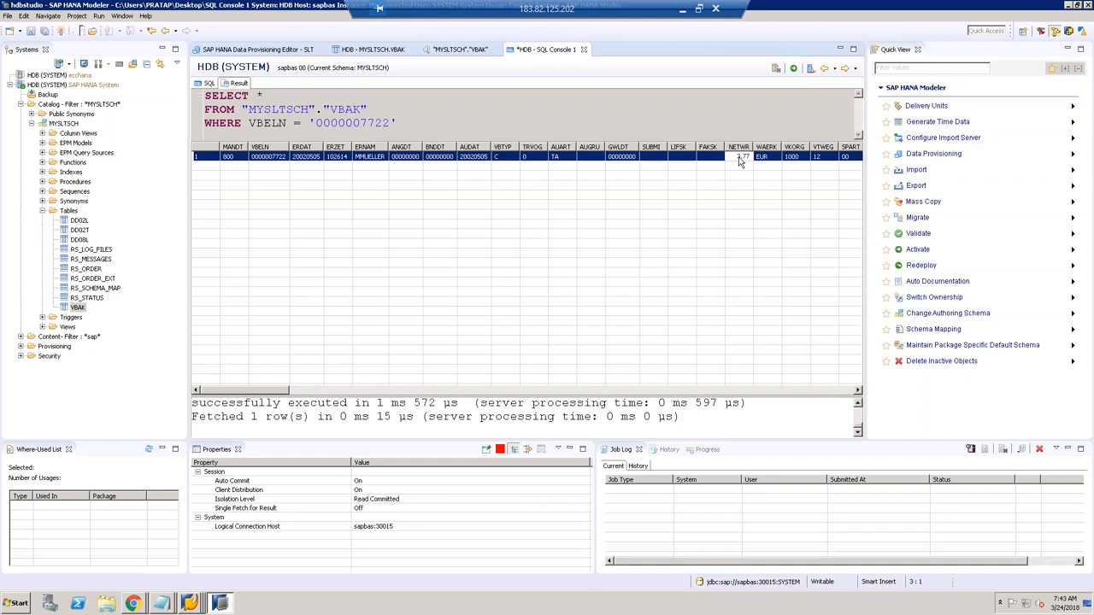
Step: Bring up the order 7722 change screen, dismiss the message and check its 3,77 net value
{"action": "mouse_move", "coordinate": [189, 606]}
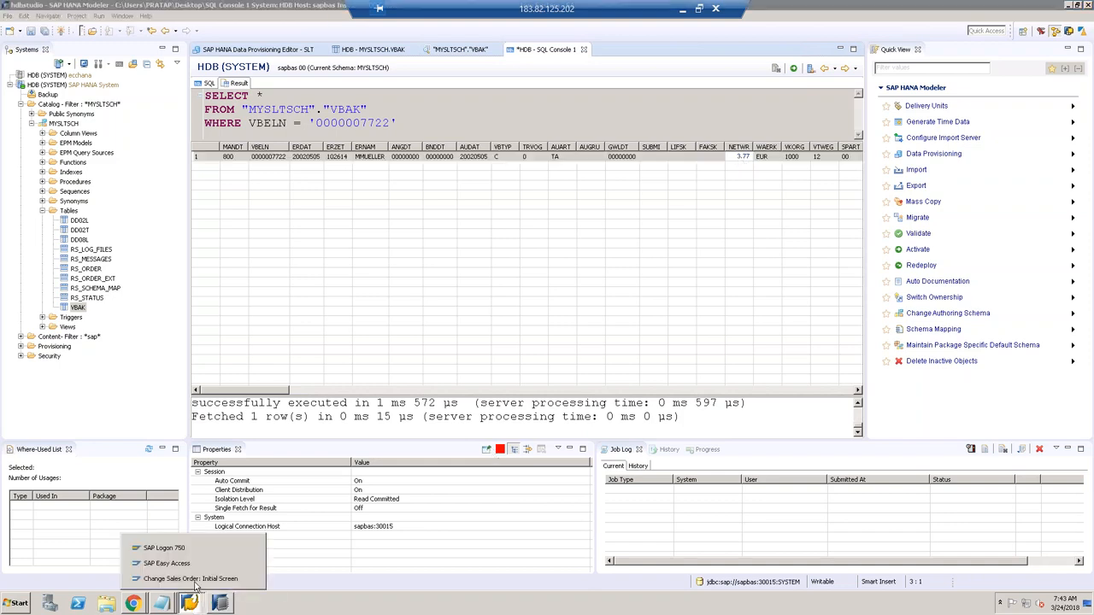
{"action": "left_click", "coordinate": [190, 580]}
{"action": "left_click", "coordinate": [261, 314]}
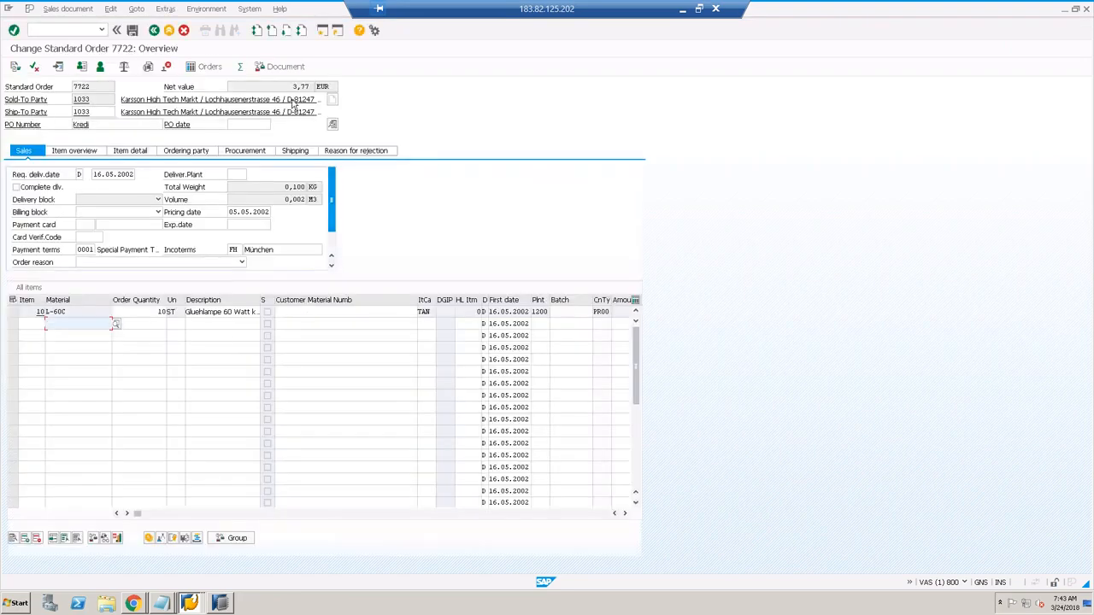
{"action": "double_click", "coordinate": [313, 88]}
{"action": "left_click", "coordinate": [224, 603]}
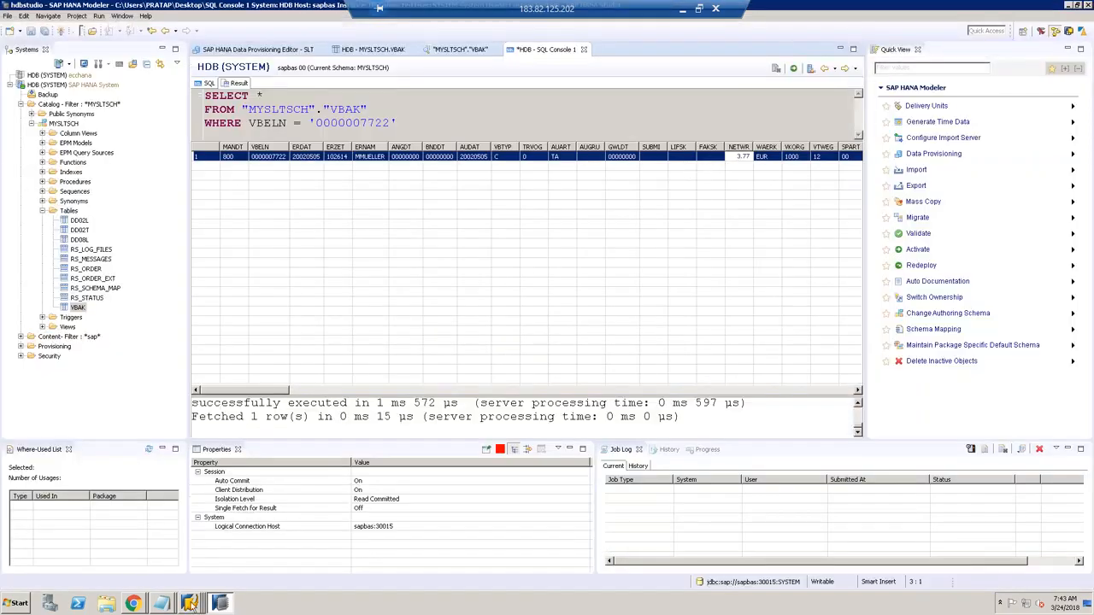
{"action": "left_click", "coordinate": [206, 579]}
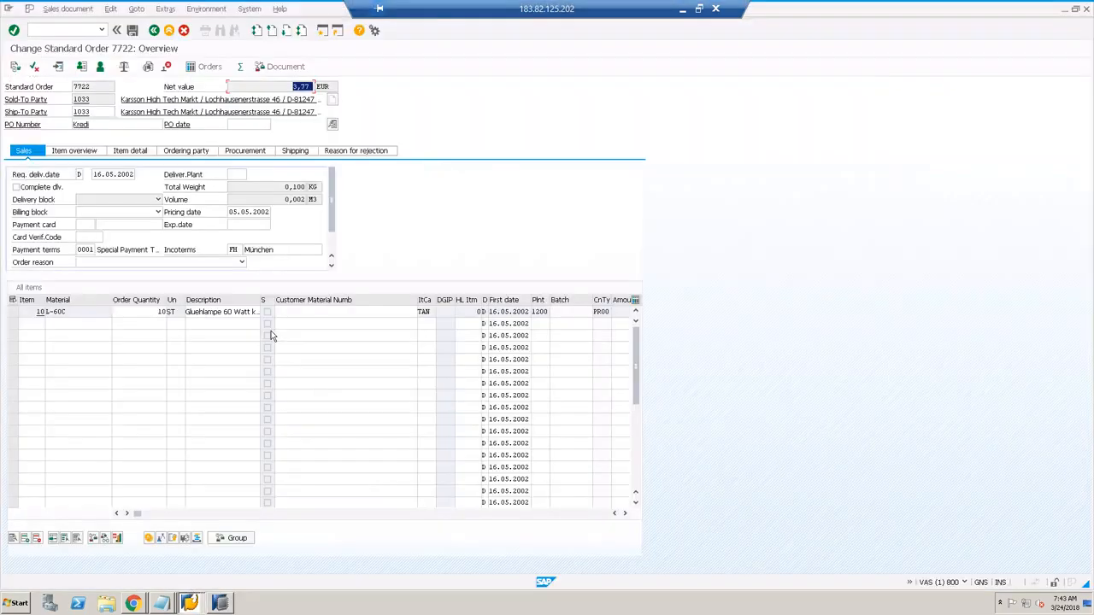
Step: Set item 10's order quantity to 13, check the 4,90 net value, and save order 7722
{"action": "left_click", "coordinate": [161, 312]}
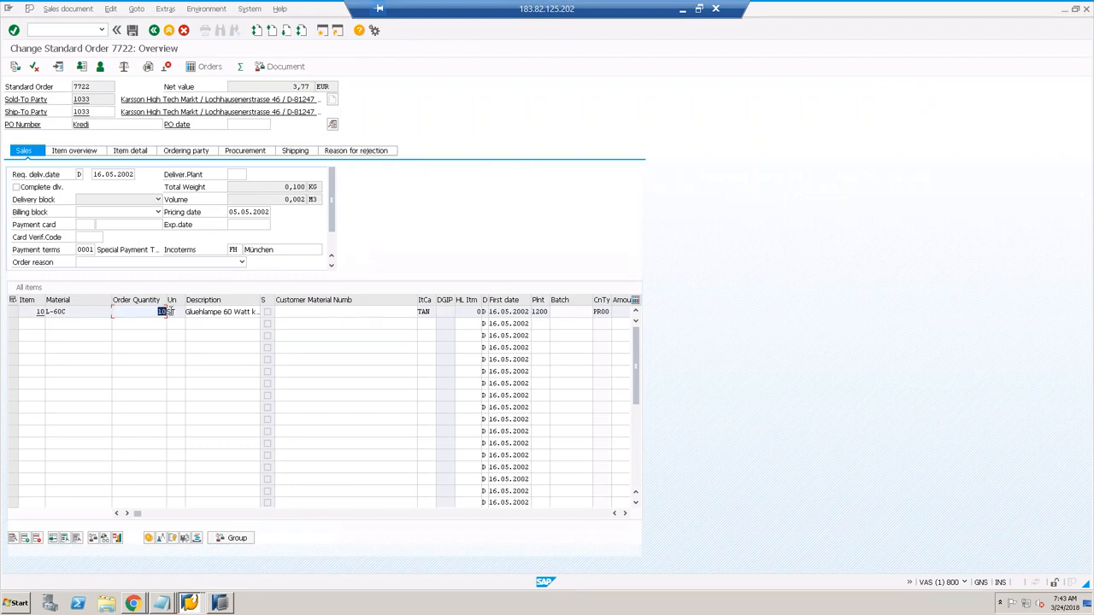
{"action": "key", "text": "Return"}
{"action": "key", "text": "Return"}
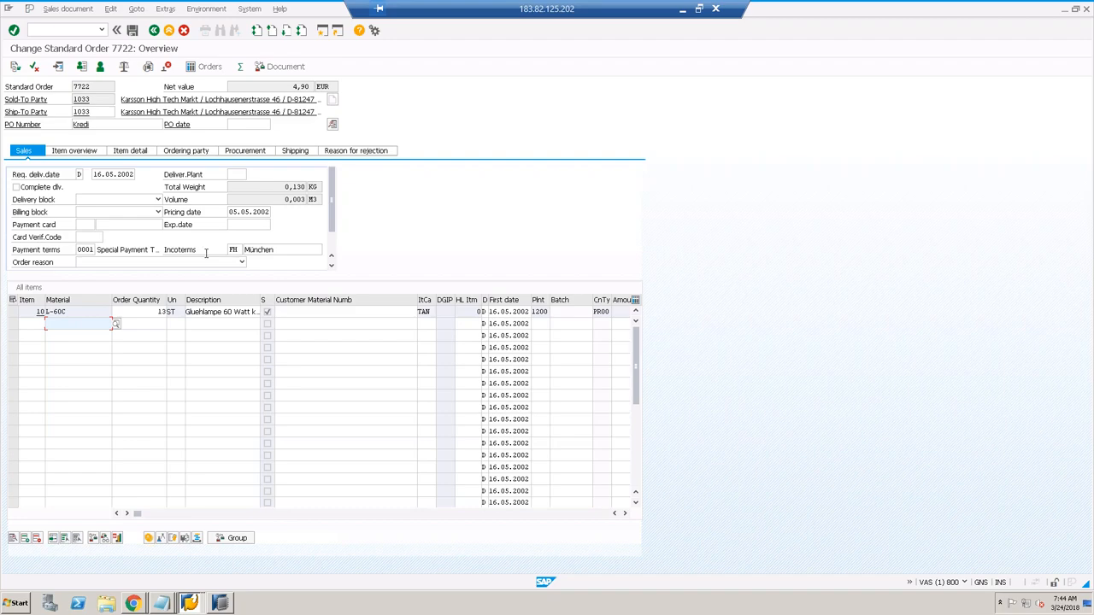
{"action": "left_click", "coordinate": [313, 87]}
{"action": "double_click", "coordinate": [313, 86]}
{"action": "left_click", "coordinate": [133, 31]}
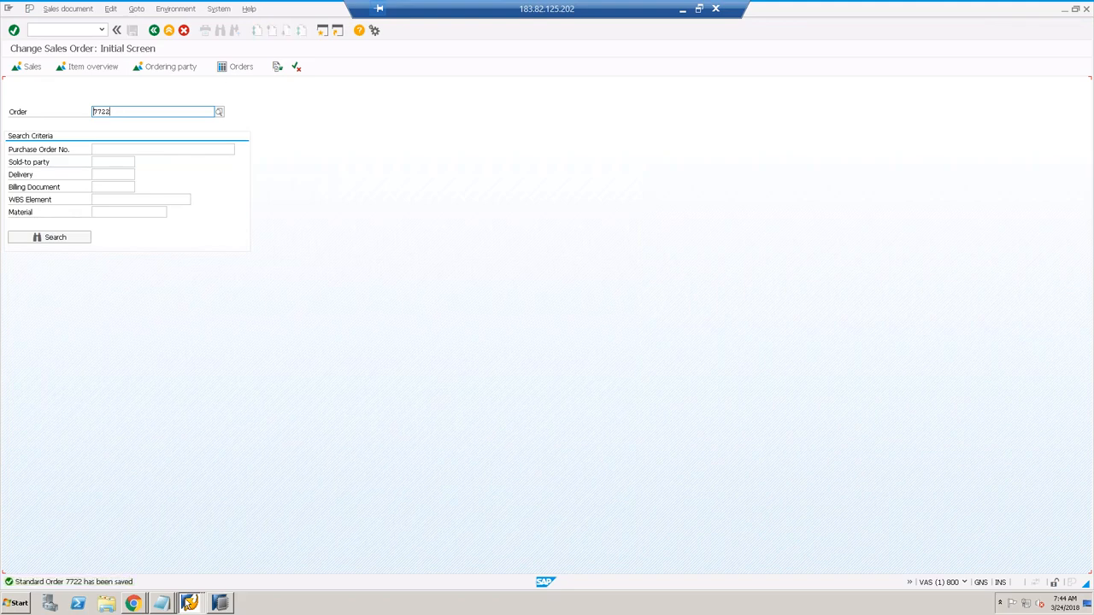
{"action": "left_click", "coordinate": [219, 604]}
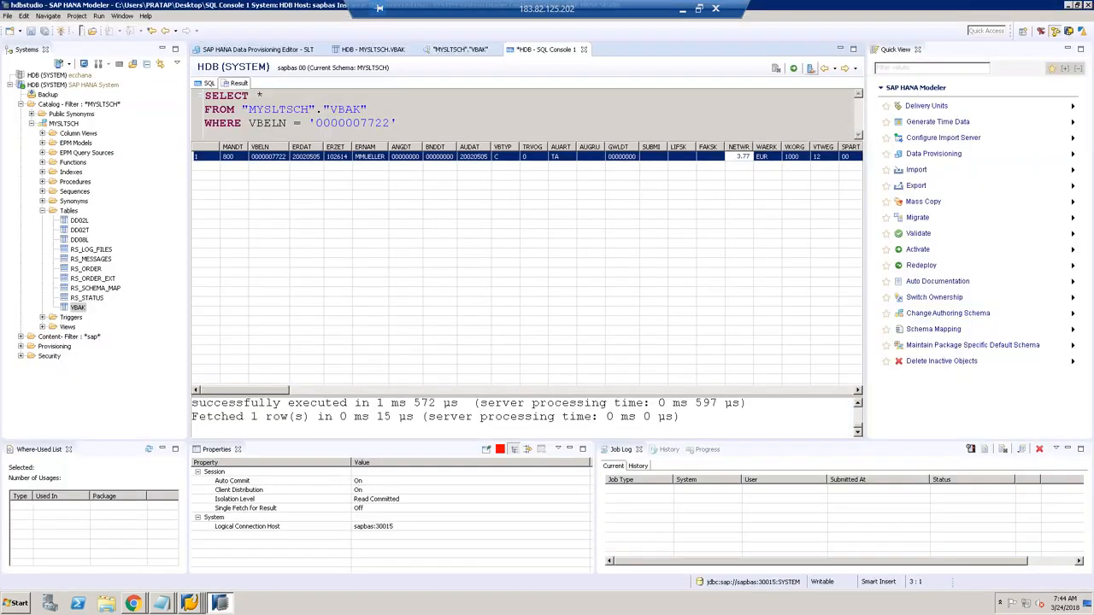
{"action": "left_click", "coordinate": [795, 71]}
{"action": "left_click", "coordinate": [793, 70]}
{"action": "left_click", "coordinate": [793, 70]}
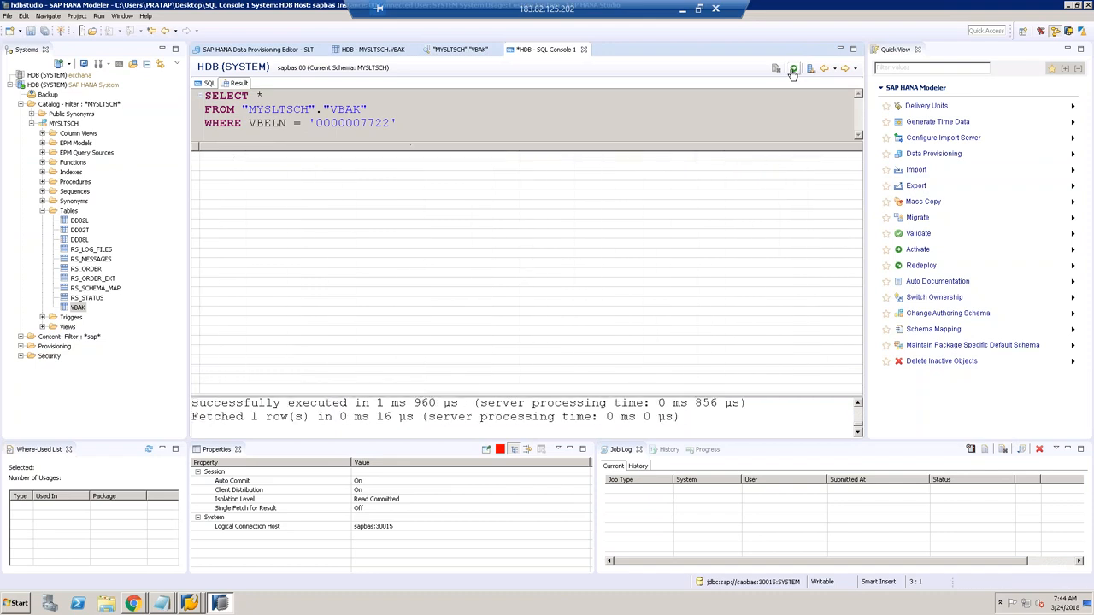
{"action": "left_click", "coordinate": [794, 71]}
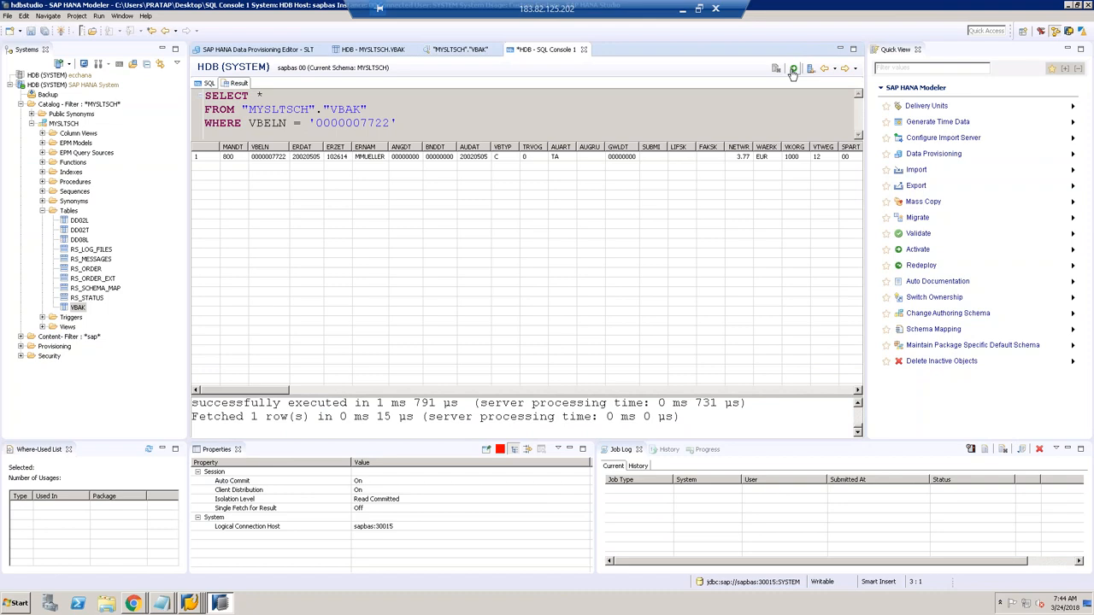
{"action": "left_click", "coordinate": [792, 70]}
{"action": "left_click", "coordinate": [793, 70]}
{"action": "left_click", "coordinate": [793, 70]}
{"action": "left_click", "coordinate": [793, 70]}
{"action": "left_click", "coordinate": [793, 70]}
{"action": "left_click", "coordinate": [793, 70]}
{"action": "left_click", "coordinate": [794, 71]}
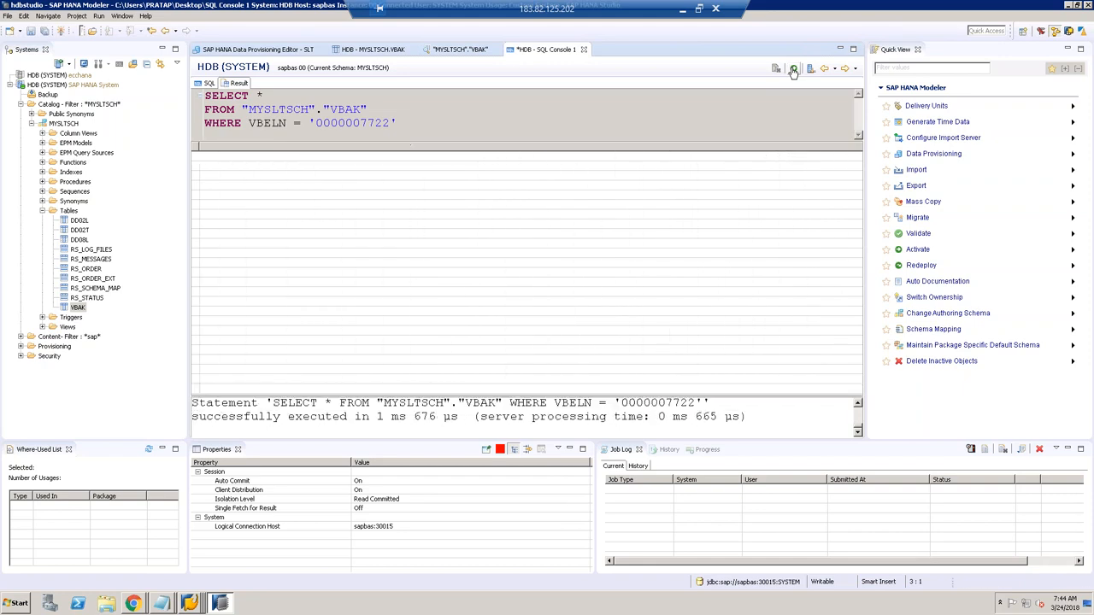
{"action": "left_click", "coordinate": [793, 70]}
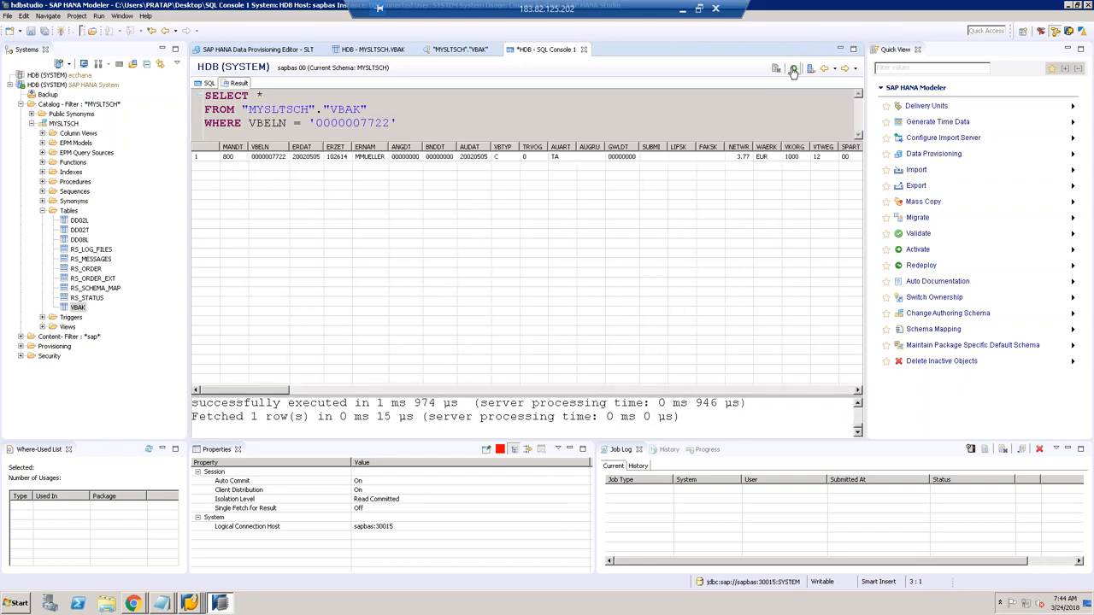
{"action": "left_click", "coordinate": [793, 70]}
{"action": "left_click", "coordinate": [793, 70]}
{"action": "left_click", "coordinate": [793, 71]}
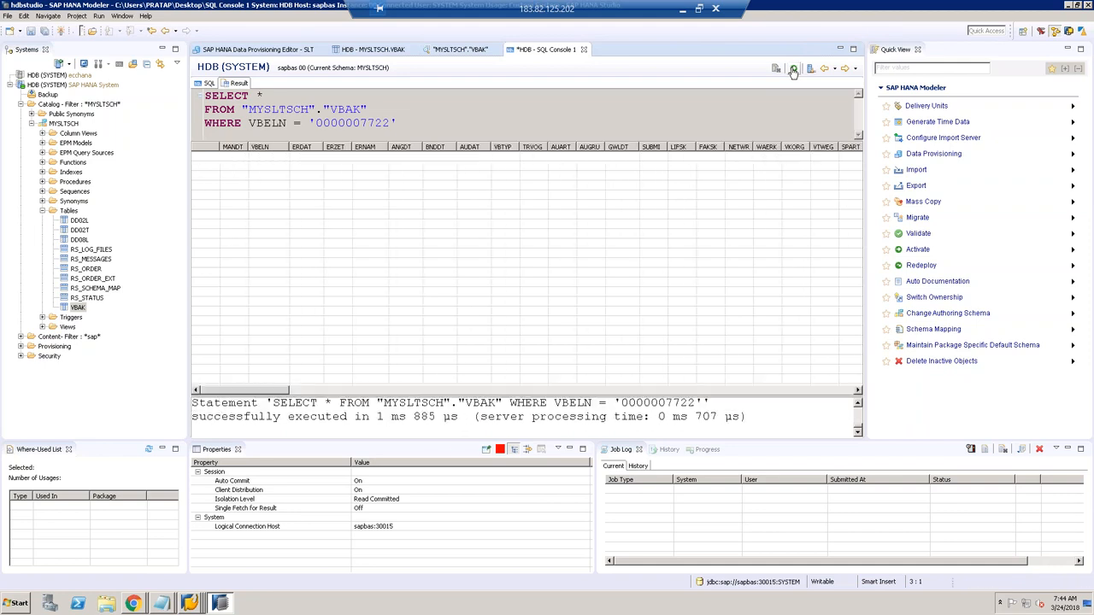
{"action": "left_click", "coordinate": [793, 71]}
{"action": "left_click", "coordinate": [794, 71]}
{"action": "left_click", "coordinate": [793, 71]}
{"action": "left_click", "coordinate": [794, 71]}
{"action": "left_click", "coordinate": [794, 71]}
{"action": "left_click", "coordinate": [793, 71]}
{"action": "left_click", "coordinate": [793, 70]}
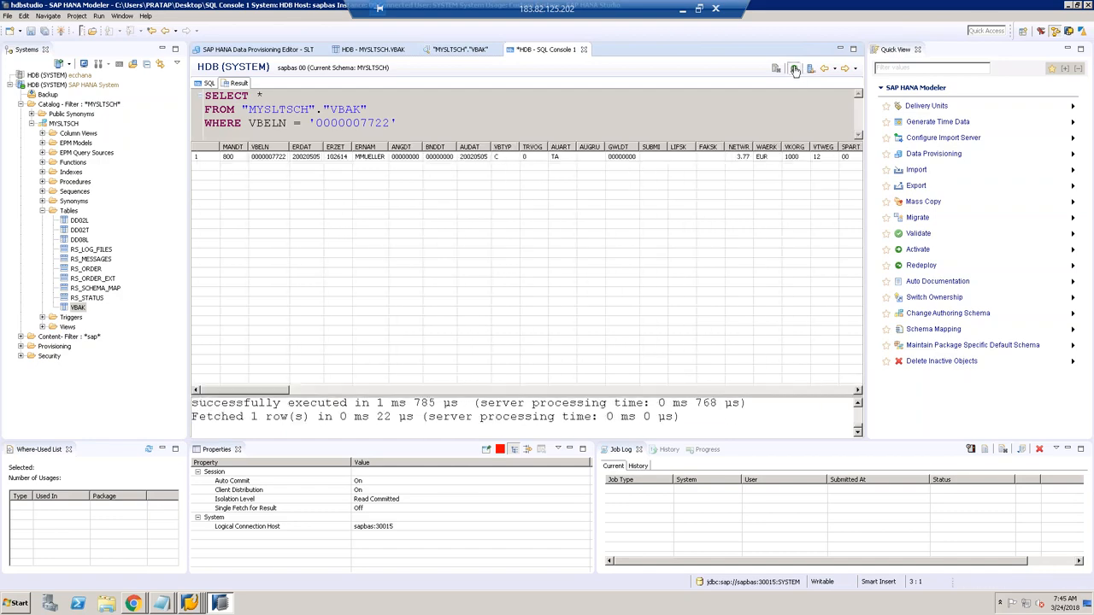
{"action": "left_click", "coordinate": [793, 70]}
{"action": "left_click", "coordinate": [793, 70]}
{"action": "left_click", "coordinate": [793, 71]}
{"action": "left_click", "coordinate": [793, 70]}
{"action": "left_click", "coordinate": [291, 51]}
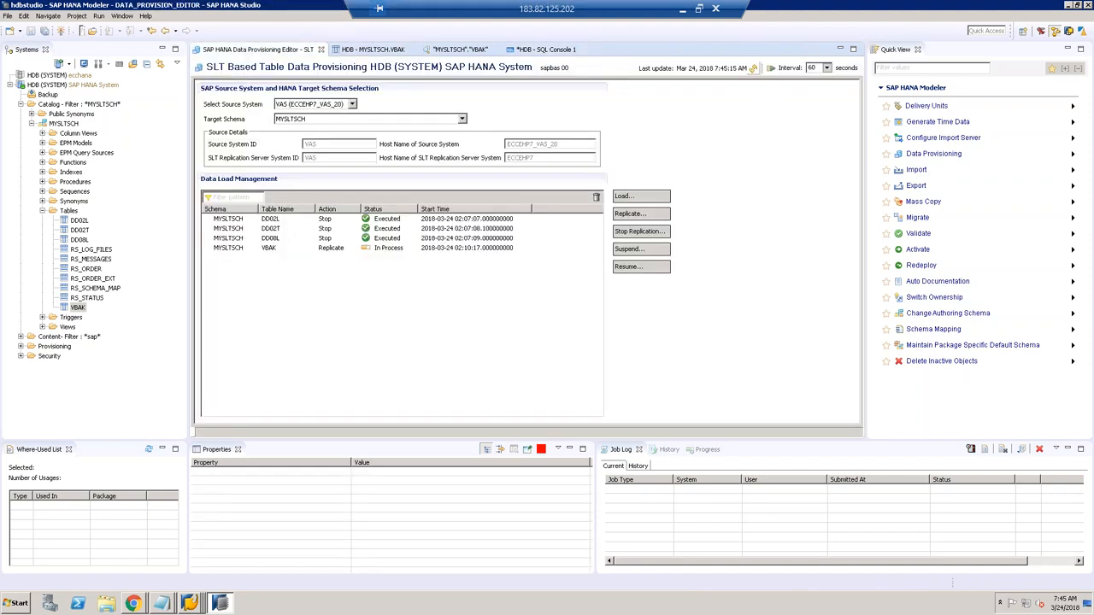
{"action": "left_click", "coordinate": [522, 51]}
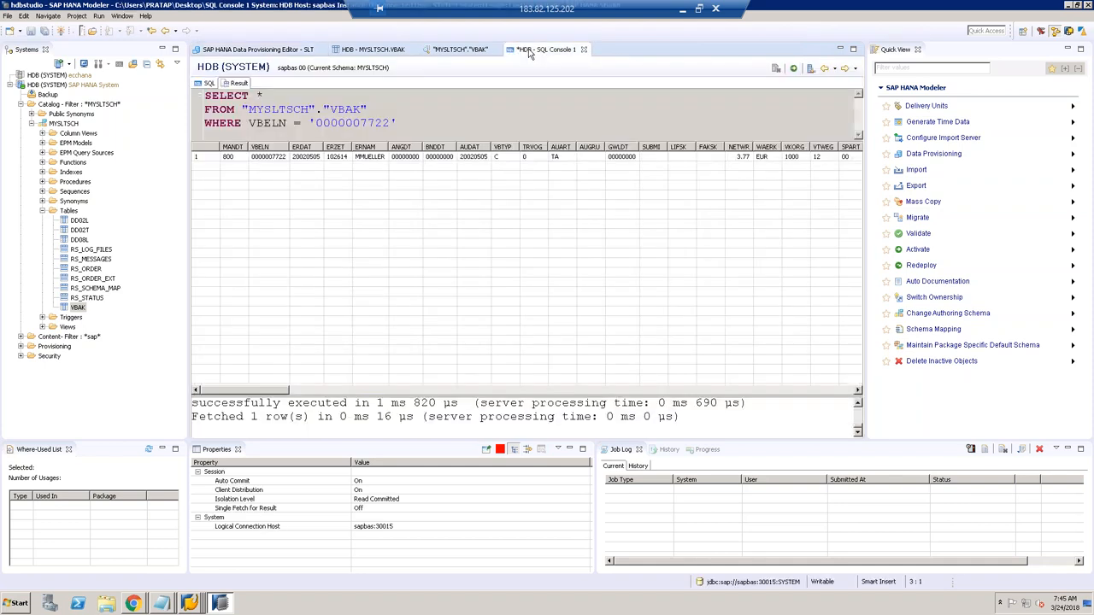
{"action": "left_click", "coordinate": [795, 70]}
{"action": "left_click", "coordinate": [795, 70]}
{"action": "left_click", "coordinate": [795, 71]}
{"action": "left_click", "coordinate": [751, 159]}
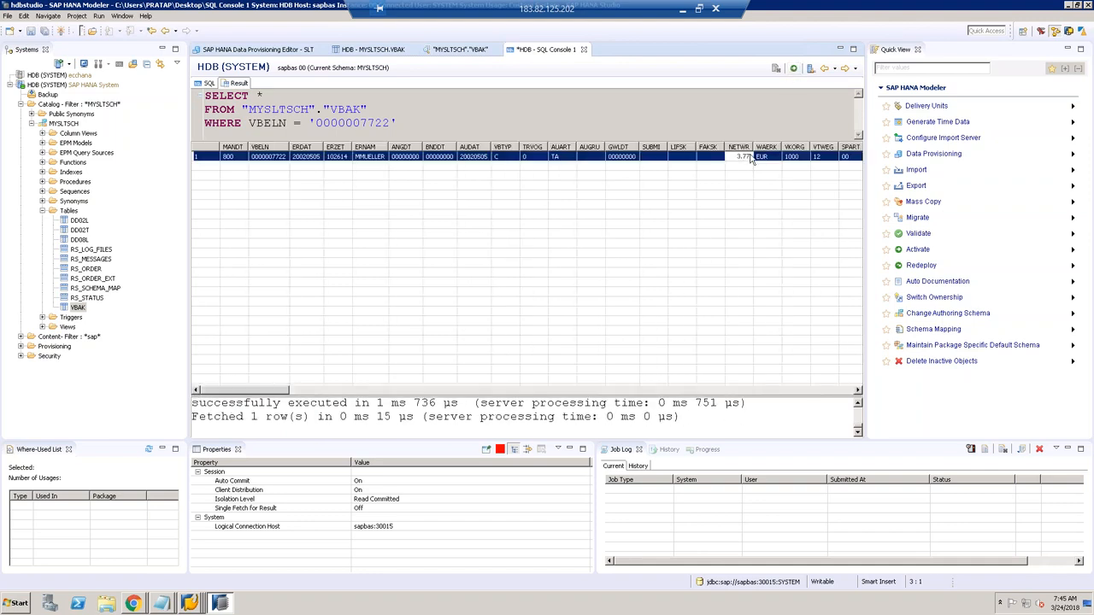
{"action": "left_click", "coordinate": [795, 71]}
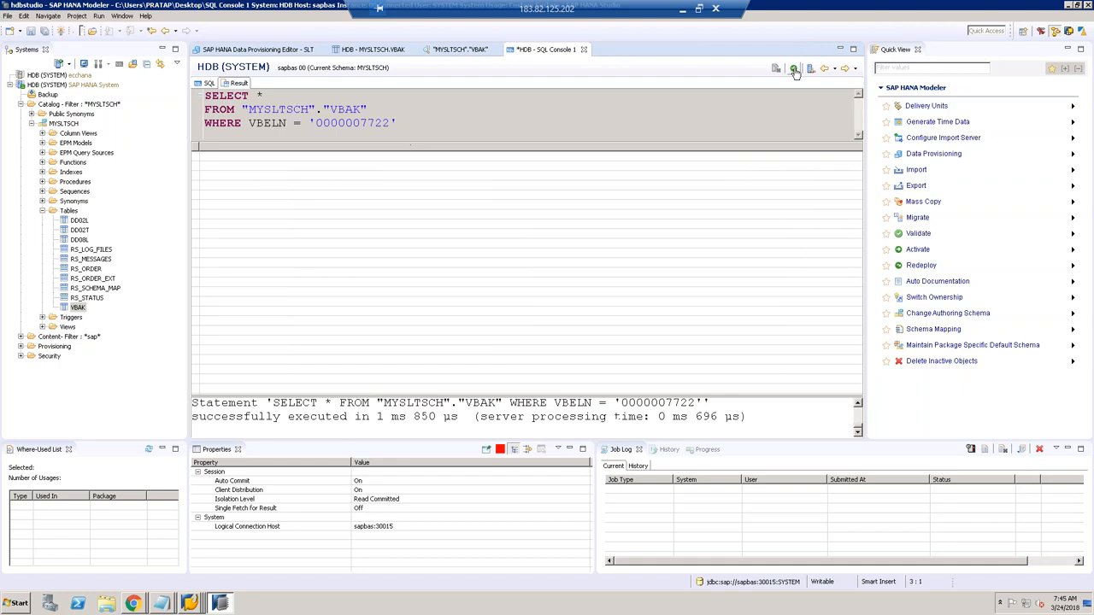
{"action": "left_click", "coordinate": [795, 71]}
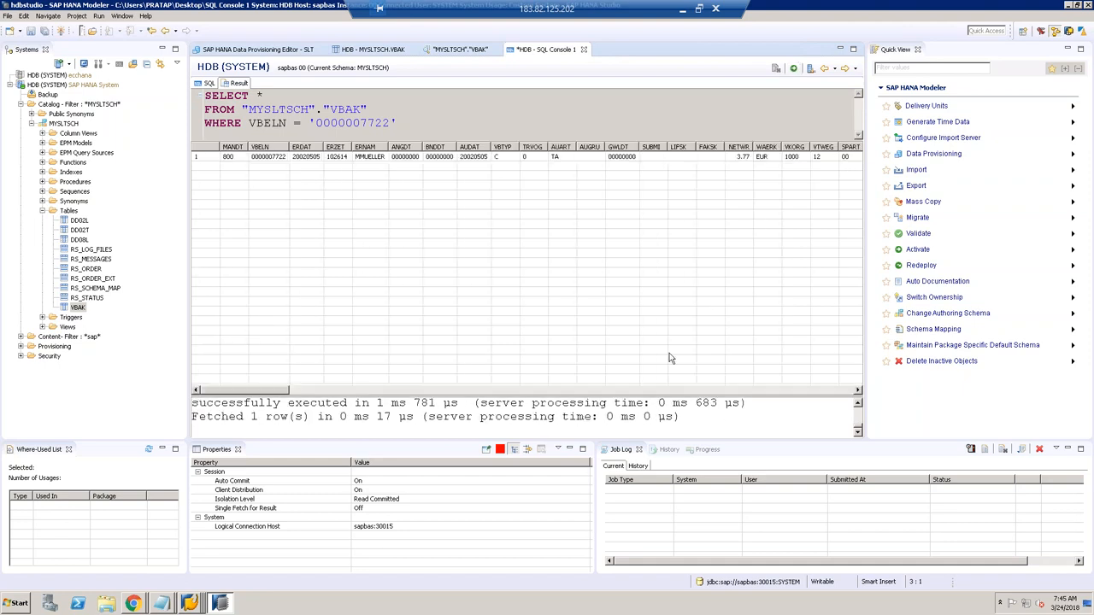
Step: Switch from the Change Sales Order screen to the SAP Easy Access window
{"action": "left_click", "coordinate": [193, 603]}
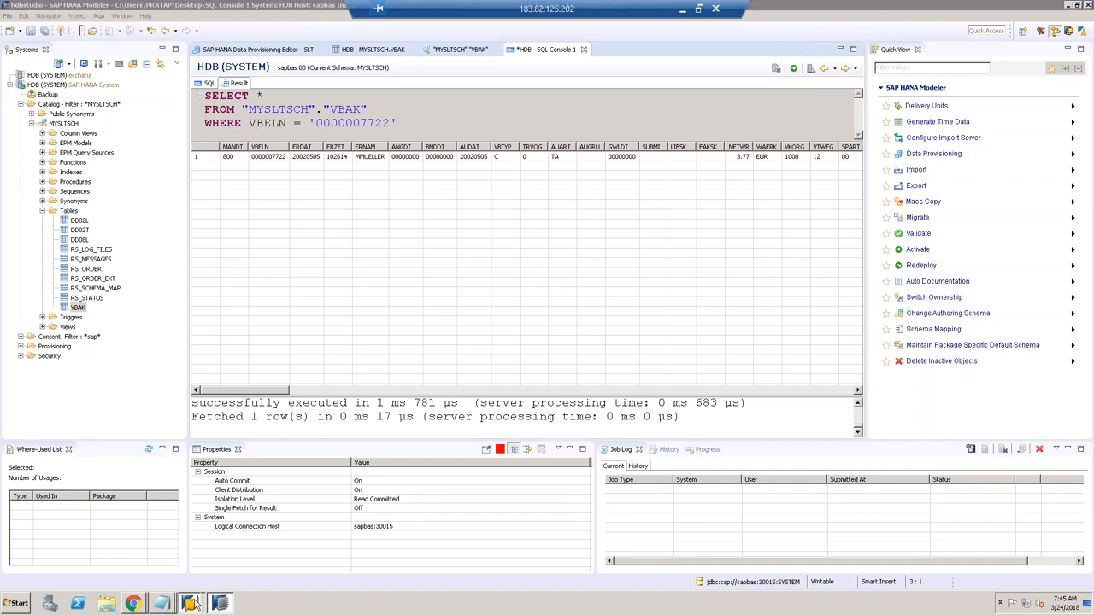
{"action": "left_click", "coordinate": [195, 579]}
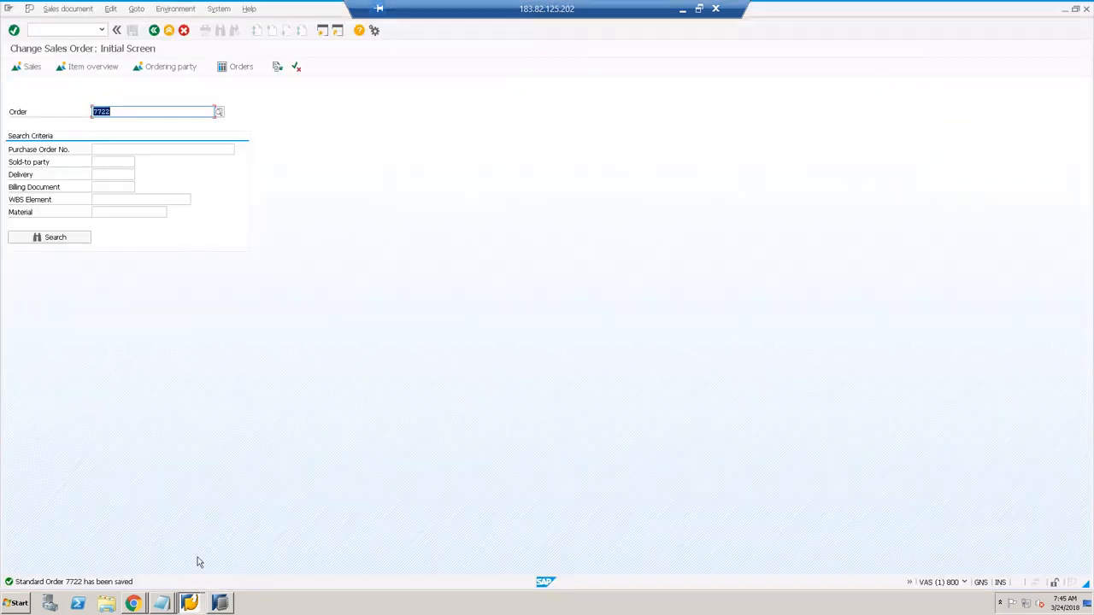
{"action": "left_click", "coordinate": [30, 29]}
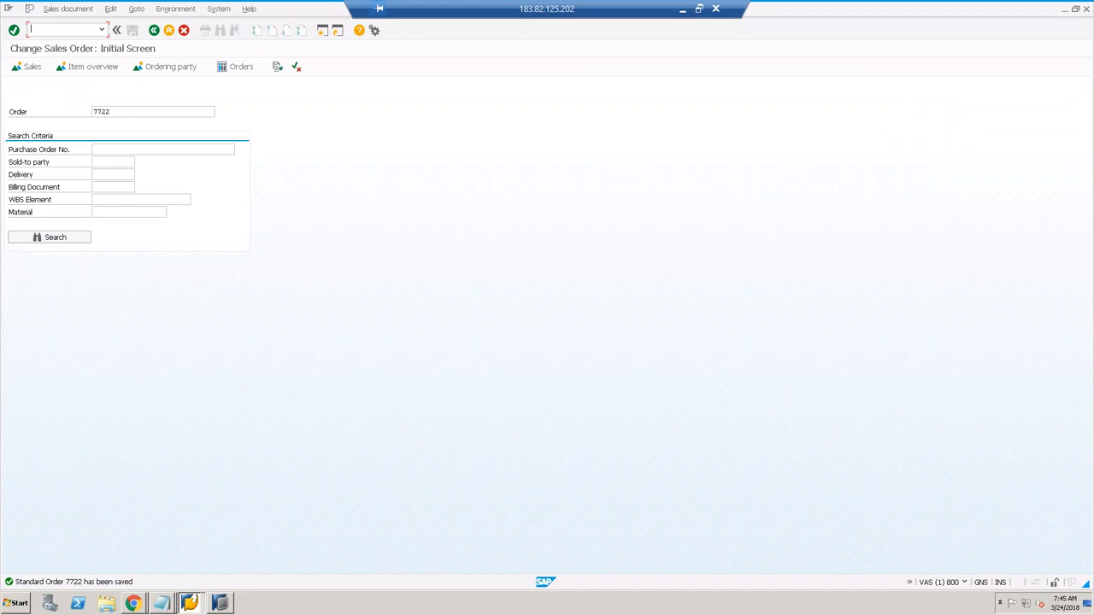
{"action": "left_click", "coordinate": [192, 604]}
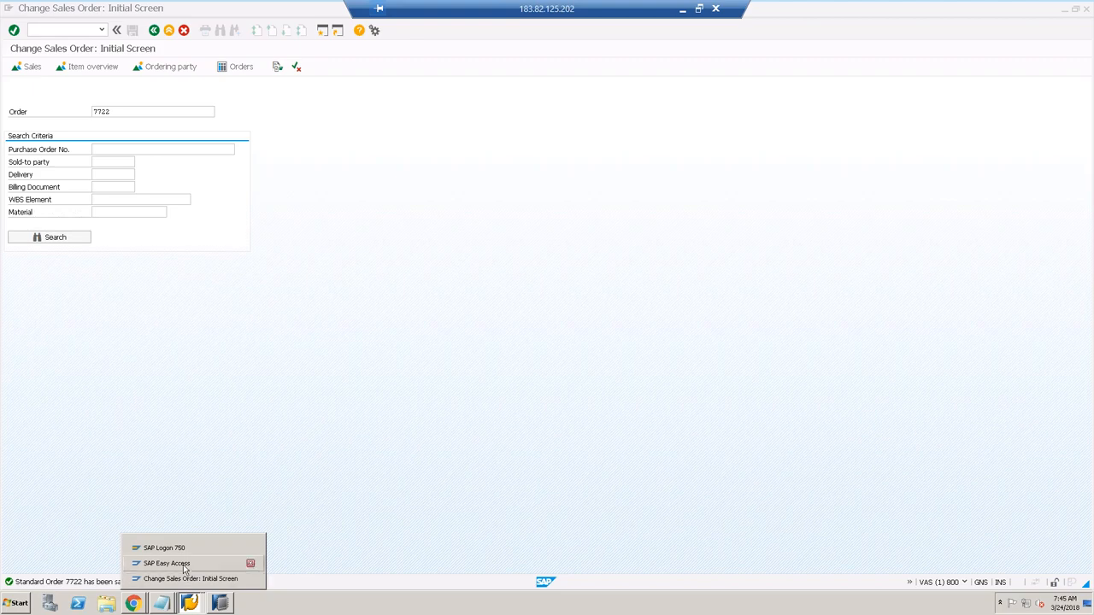
{"action": "left_click", "coordinate": [246, 563]}
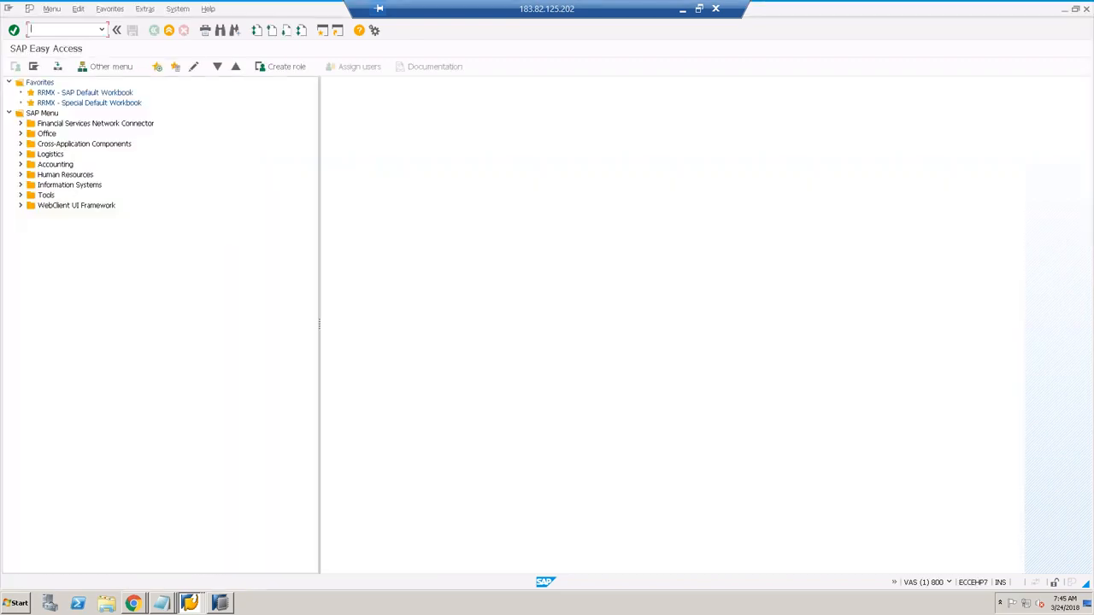
Step: Open LTRC configuration 109 MYSLTSCH, pick VBAK's logging table /1CADMC/00000721, then return to the order
{"action": "type", "text": "LTRC"}
{"action": "key", "text": "Return"}
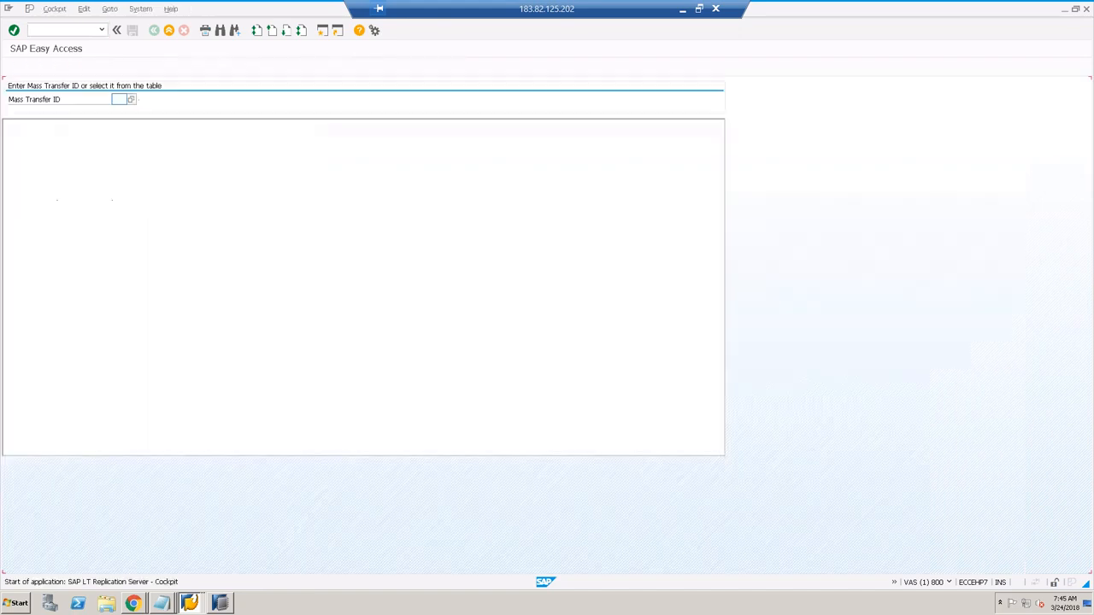
{"action": "left_click", "coordinate": [129, 99]}
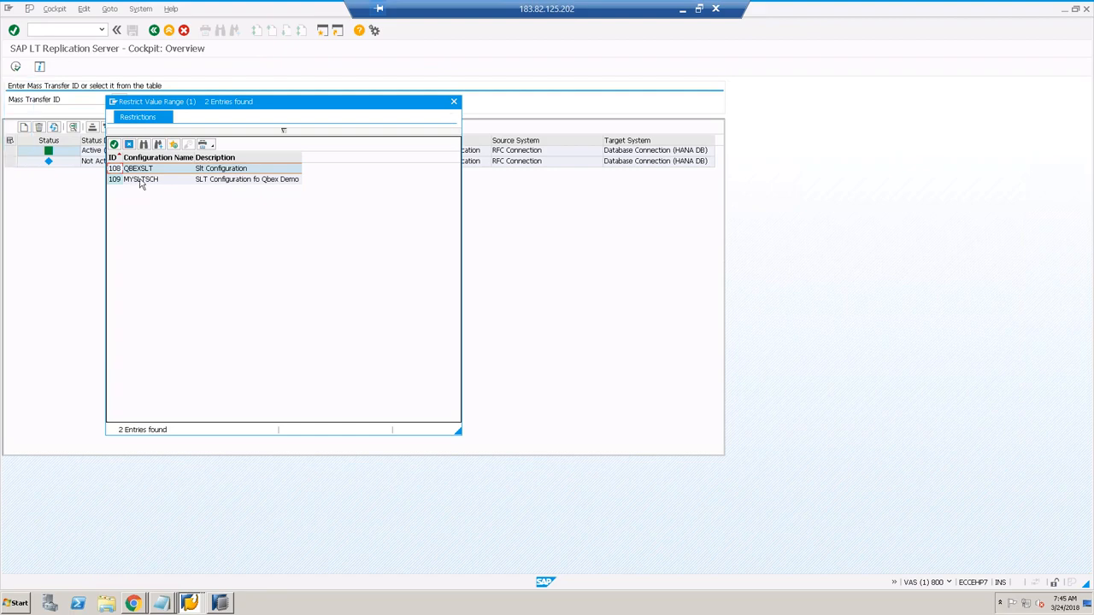
{"action": "double_click", "coordinate": [141, 181]}
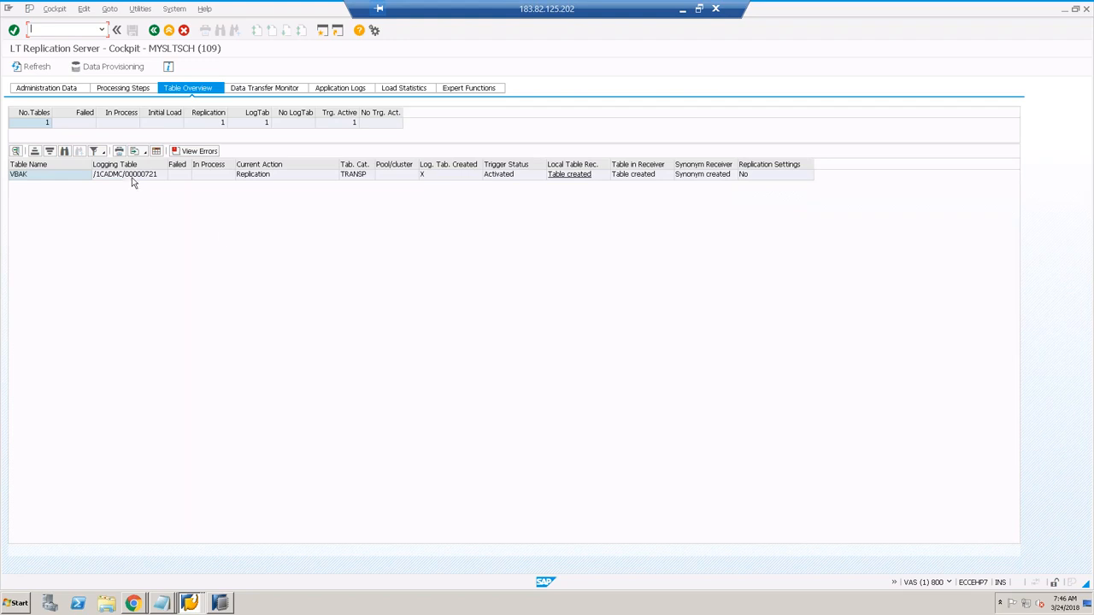
{"action": "left_click", "coordinate": [133, 176]}
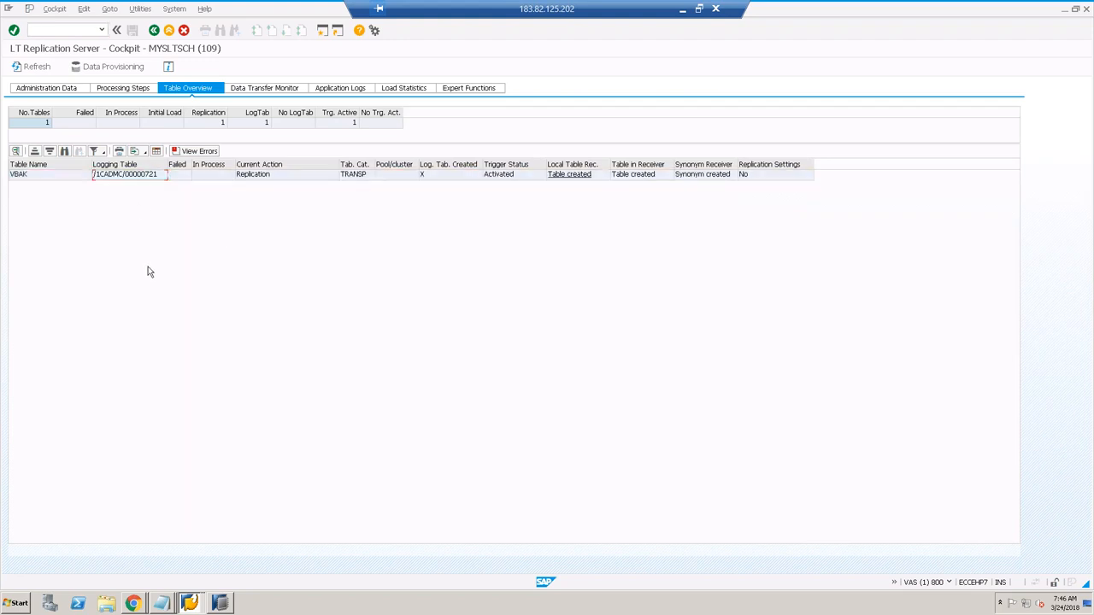
{"action": "left_click", "coordinate": [198, 605]}
{"action": "left_click", "coordinate": [191, 584]}
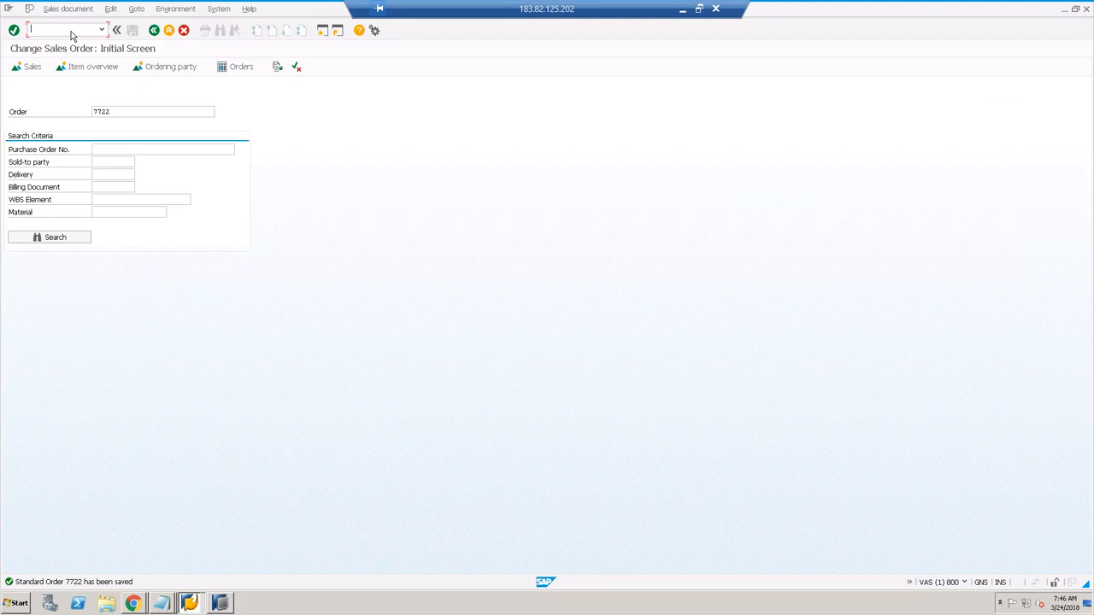
Step: Look up /1CADMC/00000721 in SE11, which reports it does not exist, then return to HANA Studio
{"action": "type", "text": "/NSE11"}
{"action": "key", "text": "Return"}
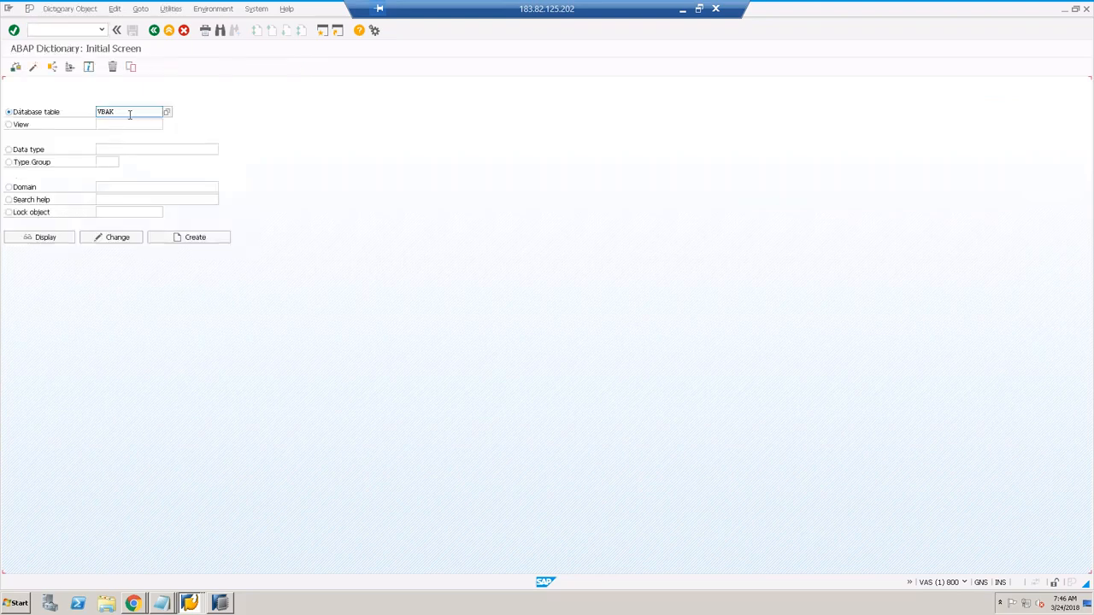
{"action": "left_click_drag", "start_coordinate": [125, 114], "coordinate": [87, 114]}
{"action": "type", "text": "/1CADMC/00000721"}
{"action": "key", "text": "F7"}
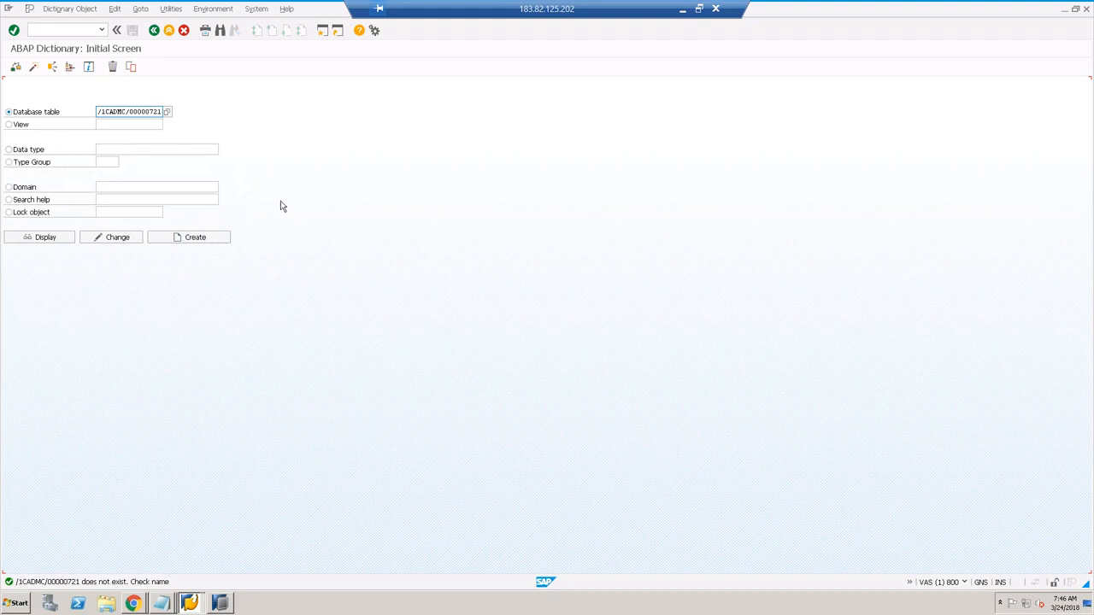
{"action": "left_click", "coordinate": [59, 240]}
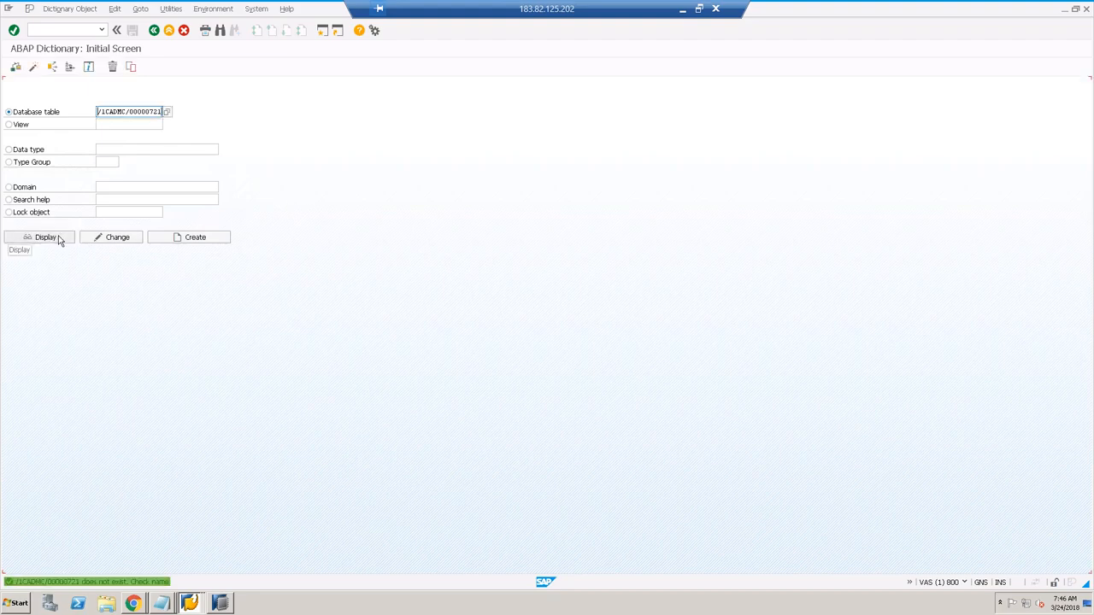
{"action": "left_click", "coordinate": [220, 604]}
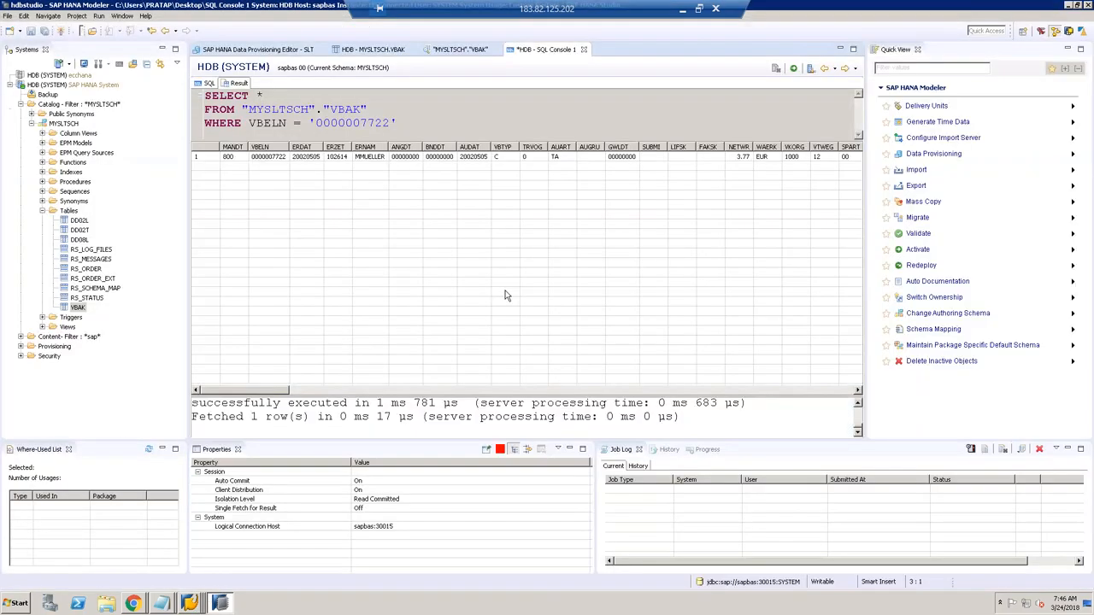
Step: Rerun the VBAK query for order 7722, then bring the LT Replication Server cockpit forward
{"action": "left_click", "coordinate": [794, 69]}
{"action": "left_click", "coordinate": [794, 69]}
{"action": "mouse_move", "coordinate": [194, 604]}
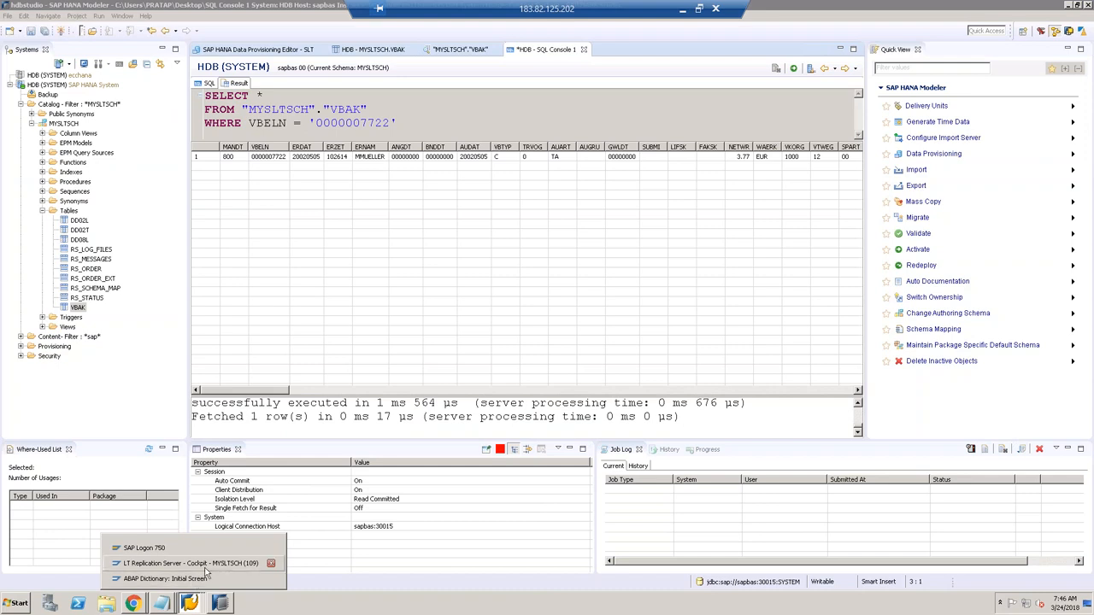
{"action": "left_click", "coordinate": [207, 569]}
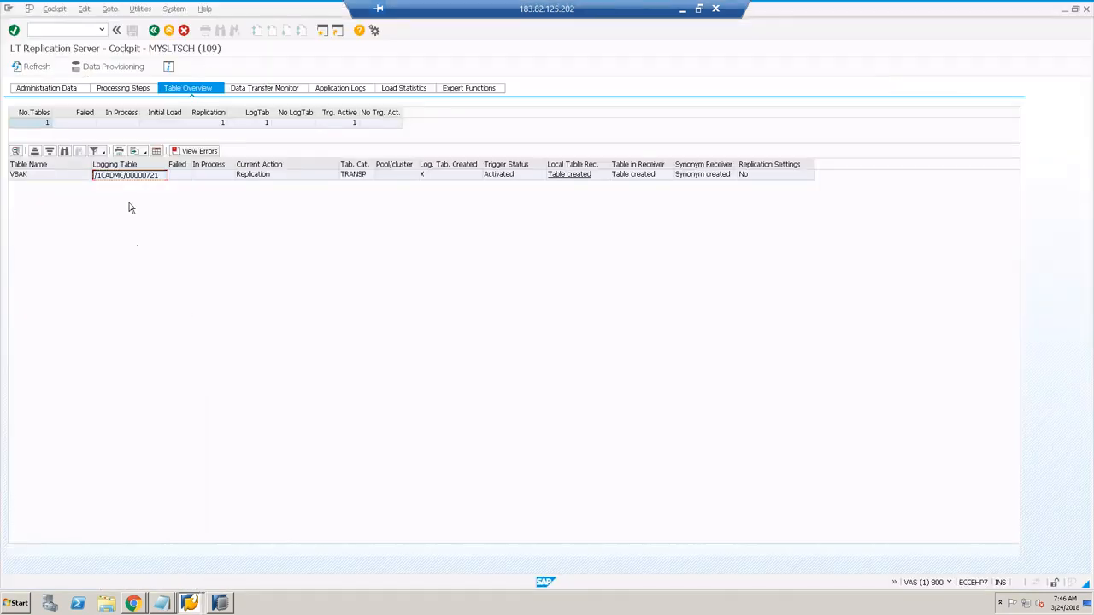
{"action": "mouse_move", "coordinate": [162, 604]}
{"action": "left_click", "coordinate": [170, 580]}
{"action": "left_click_drag", "start_coordinate": [392, 289], "coordinate": [224, 212]}
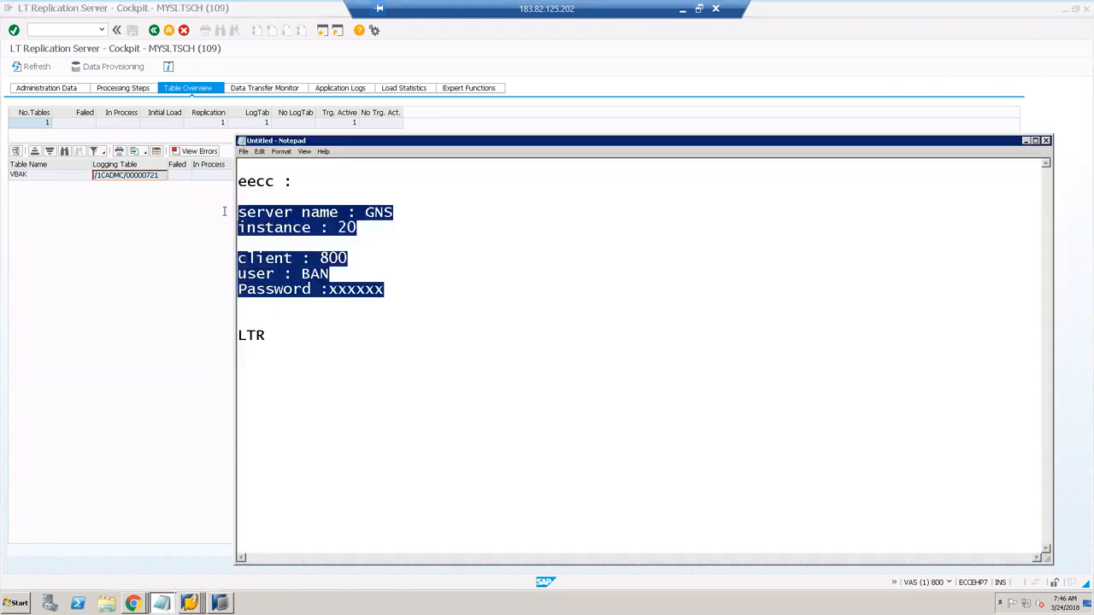
{"action": "left_click", "coordinate": [169, 601]}
{"action": "left_click", "coordinate": [186, 541]}
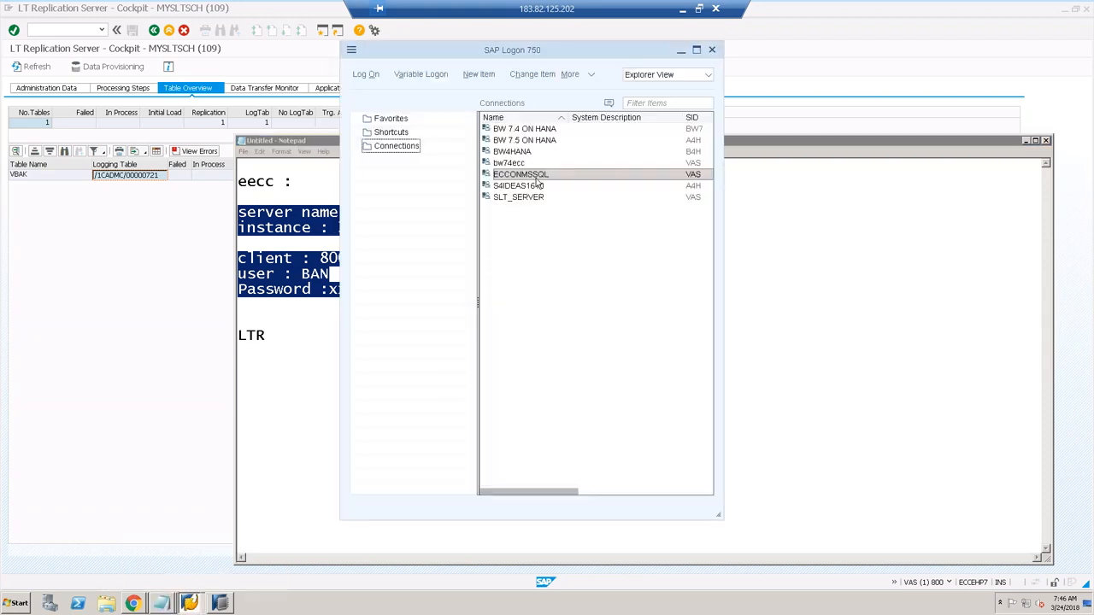
{"action": "right_click", "coordinate": [517, 163]}
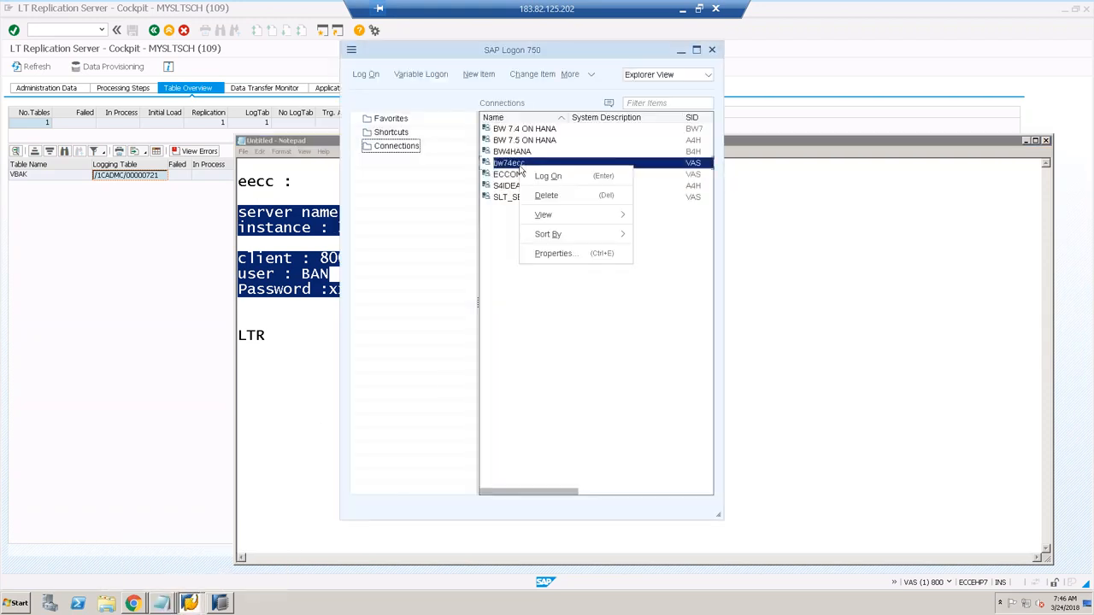
{"action": "left_click", "coordinate": [552, 255]}
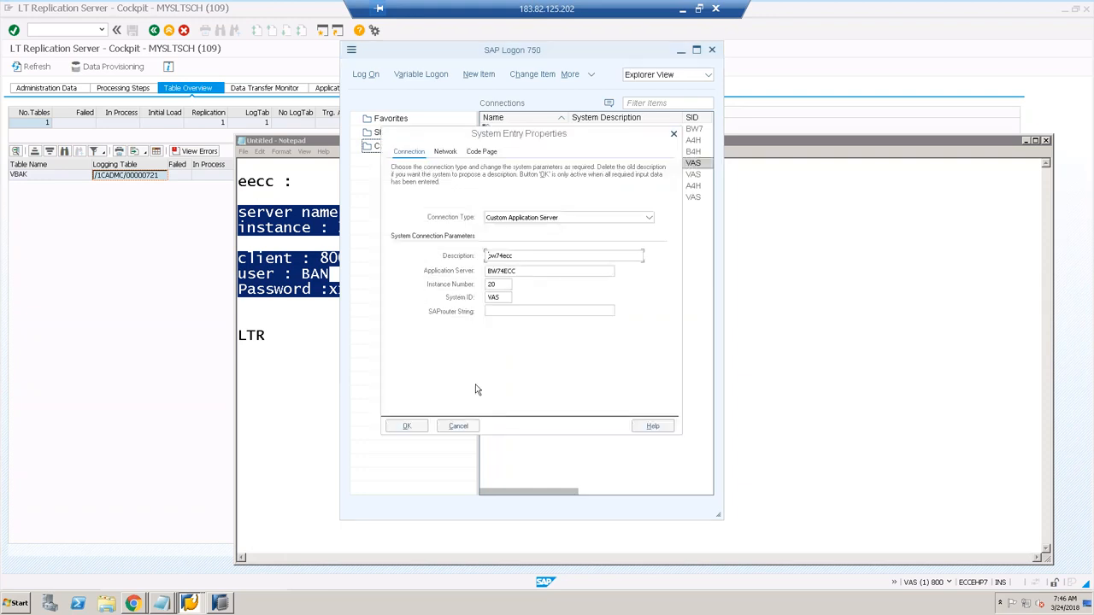
{"action": "left_click", "coordinate": [459, 427]}
{"action": "right_click", "coordinate": [521, 198]}
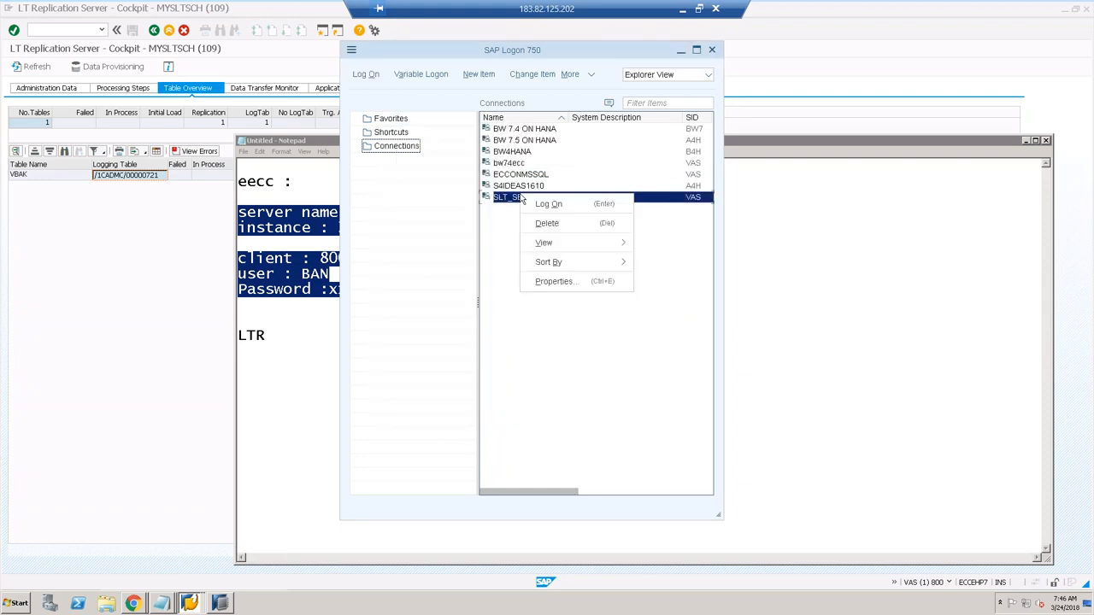
{"action": "left_click", "coordinate": [551, 281]}
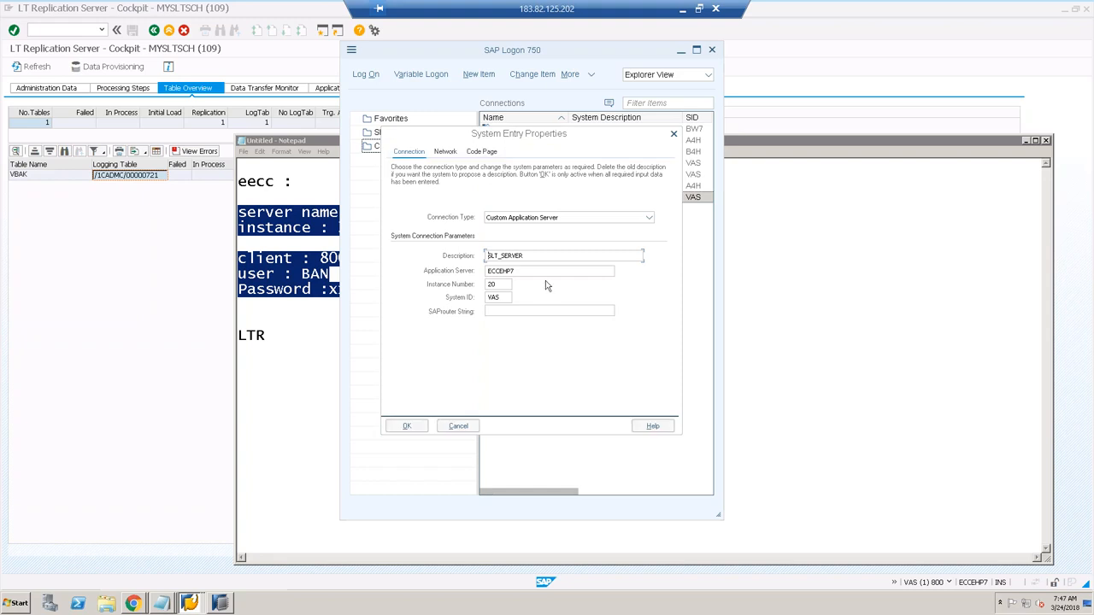
{"action": "left_click", "coordinate": [458, 426]}
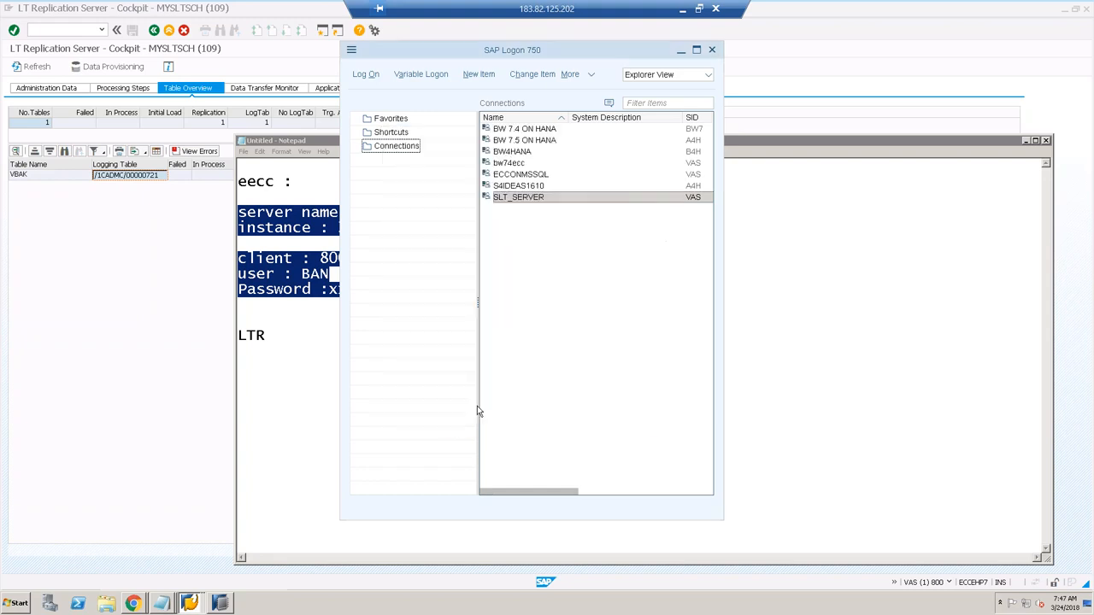
{"action": "right_click", "coordinate": [519, 177]}
{"action": "left_click", "coordinate": [555, 264]}
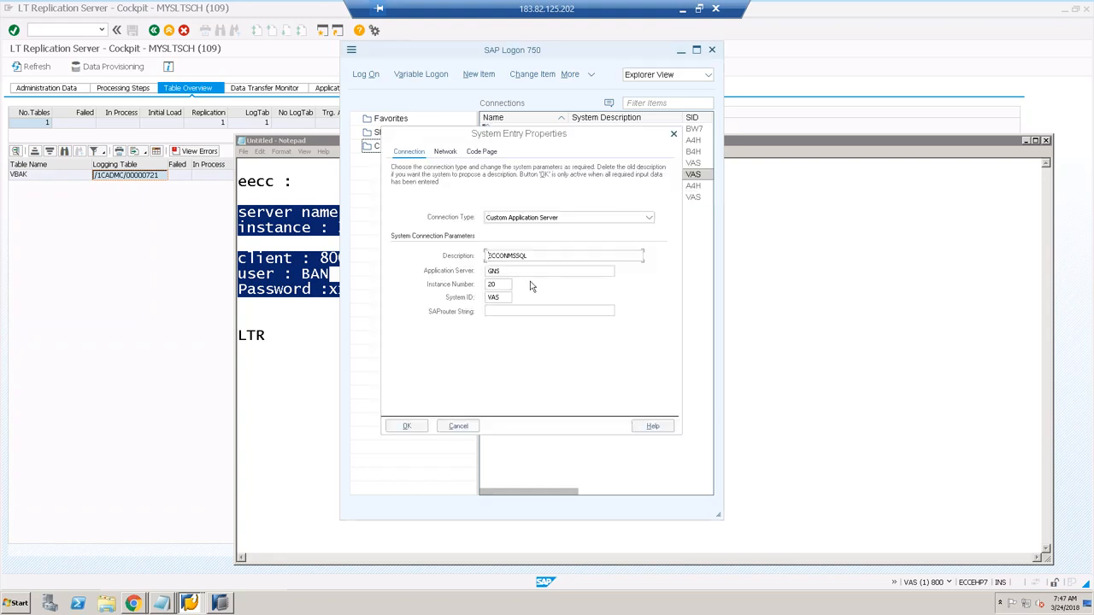
{"action": "left_click", "coordinate": [463, 426]}
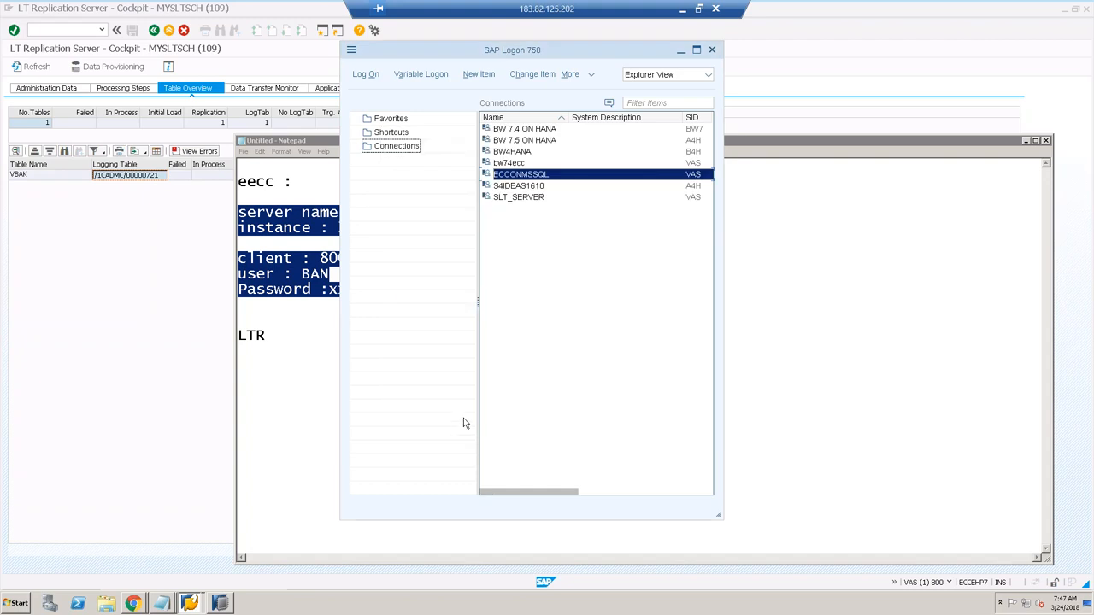
{"action": "left_click", "coordinate": [171, 256]}
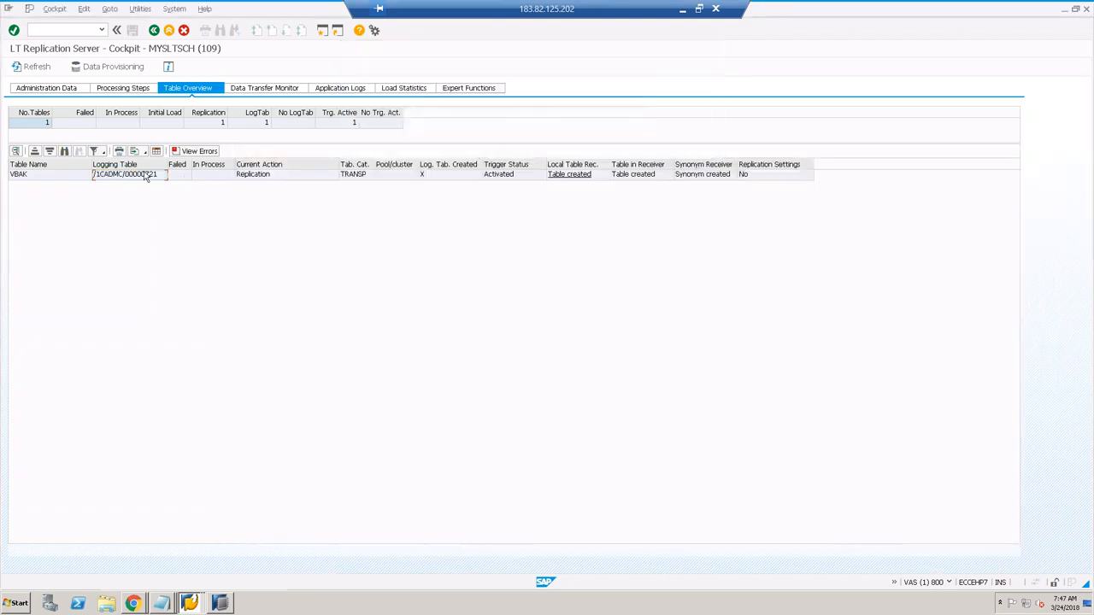
Step: Refresh the cockpit, select VBAK, and view its MWB object in the Data Transfer Monitor
{"action": "left_click", "coordinate": [25, 67]}
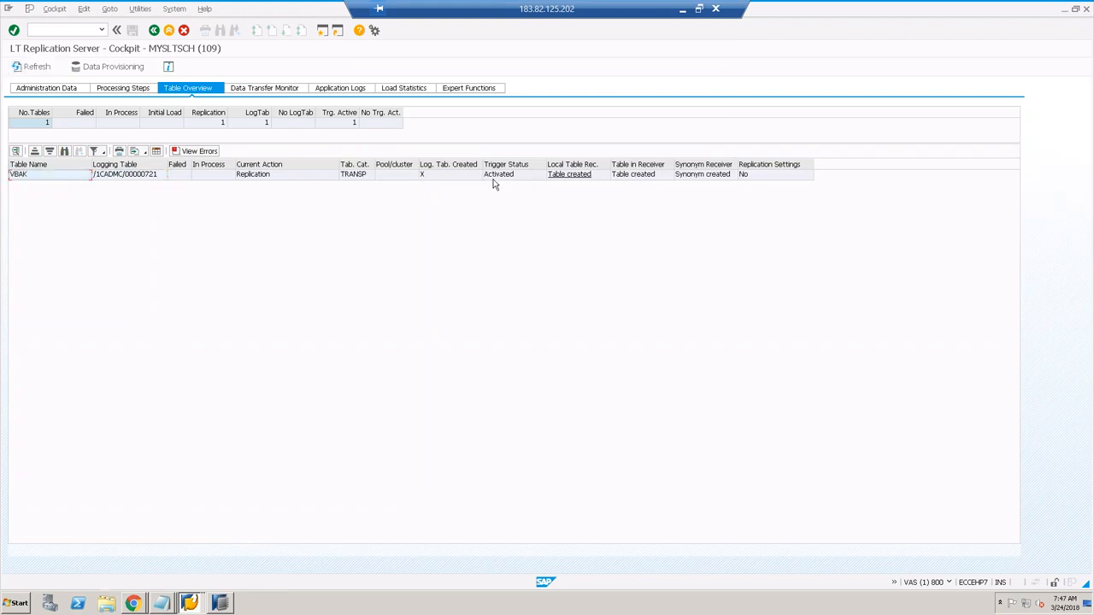
{"action": "left_click", "coordinate": [36, 175]}
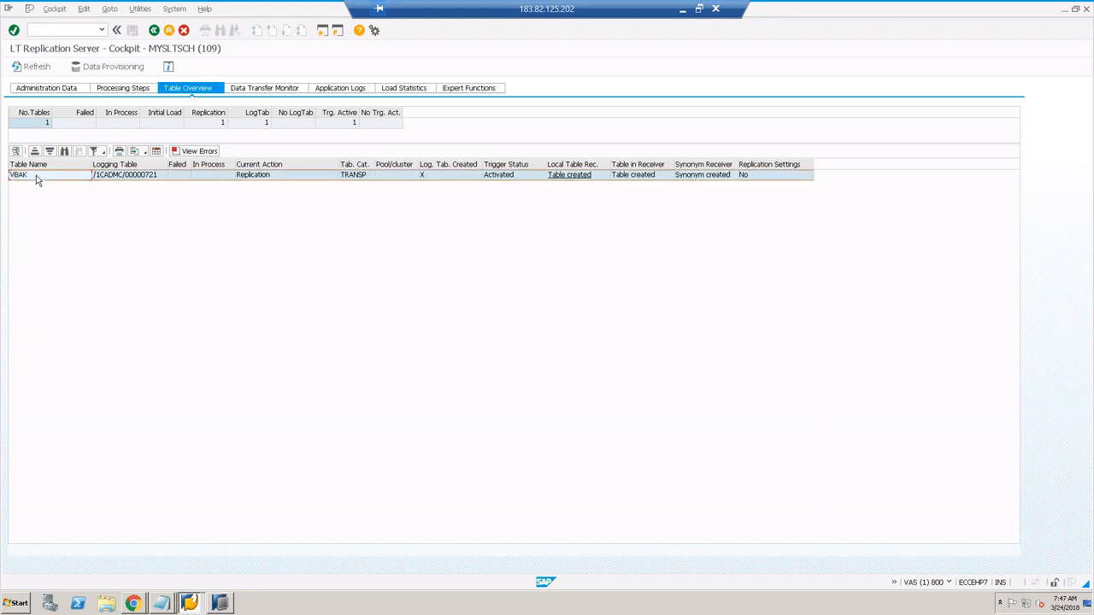
{"action": "left_click", "coordinate": [39, 125]}
{"action": "left_click", "coordinate": [265, 89]}
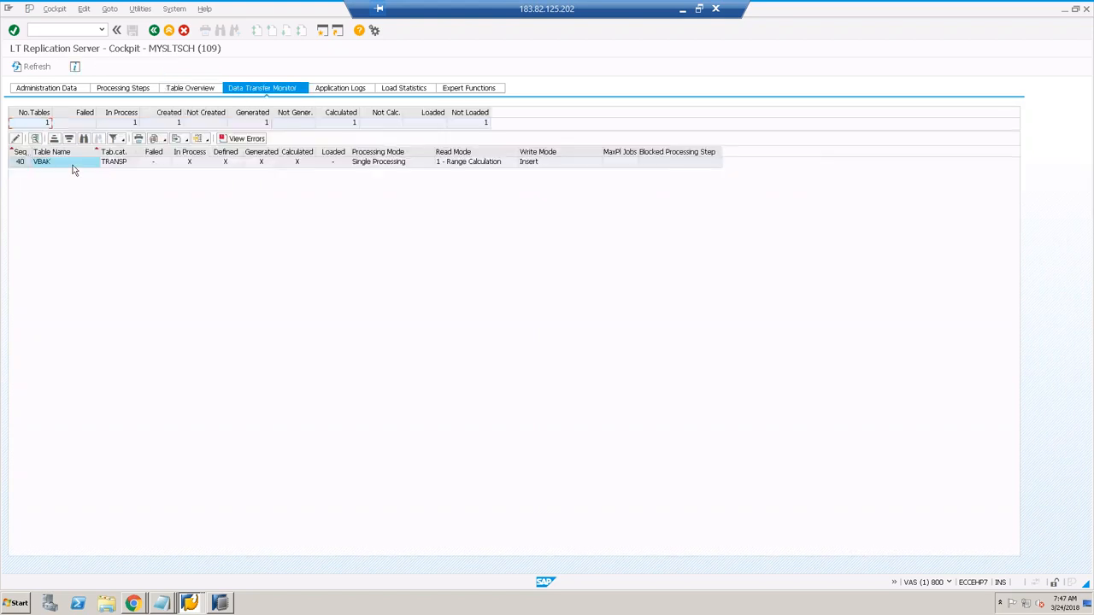
{"action": "double_click", "coordinate": [73, 166]}
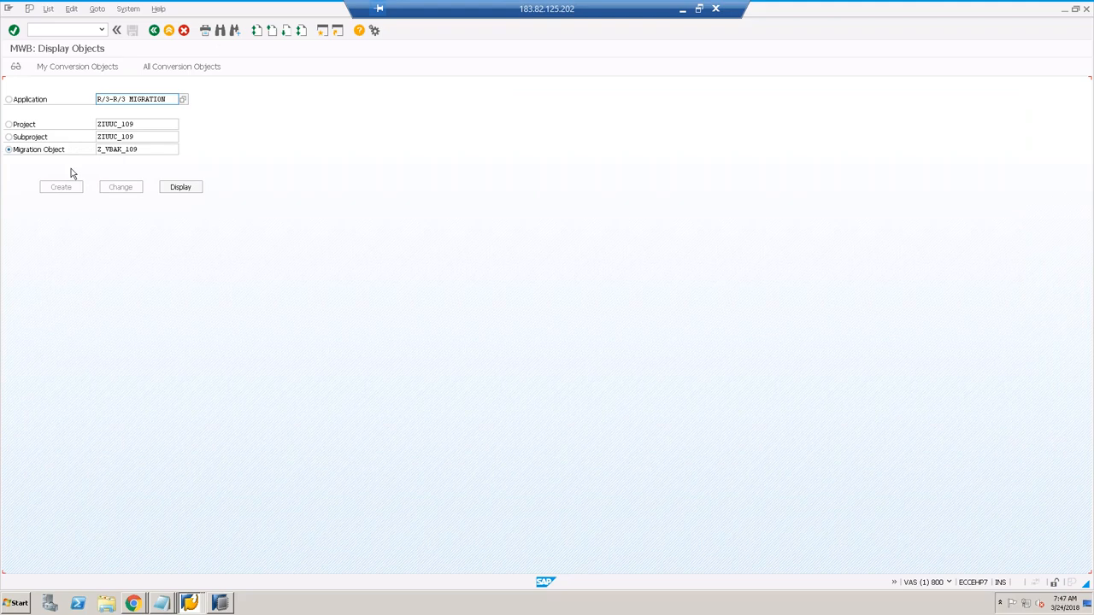
{"action": "left_click", "coordinate": [154, 29]}
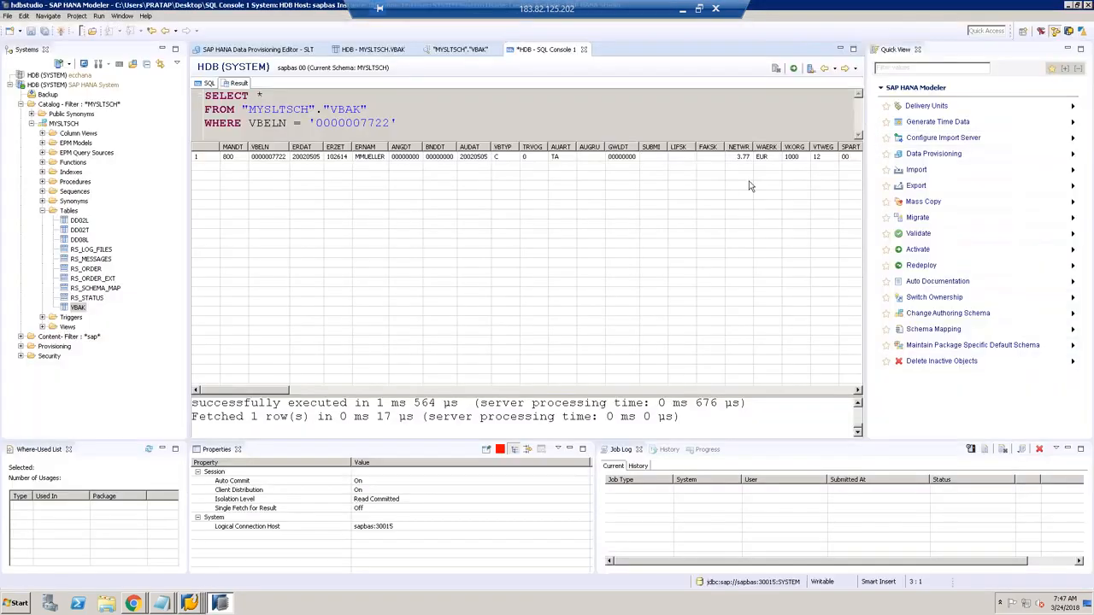
{"action": "key", "text": "F8"}
{"action": "key", "text": "F8"}
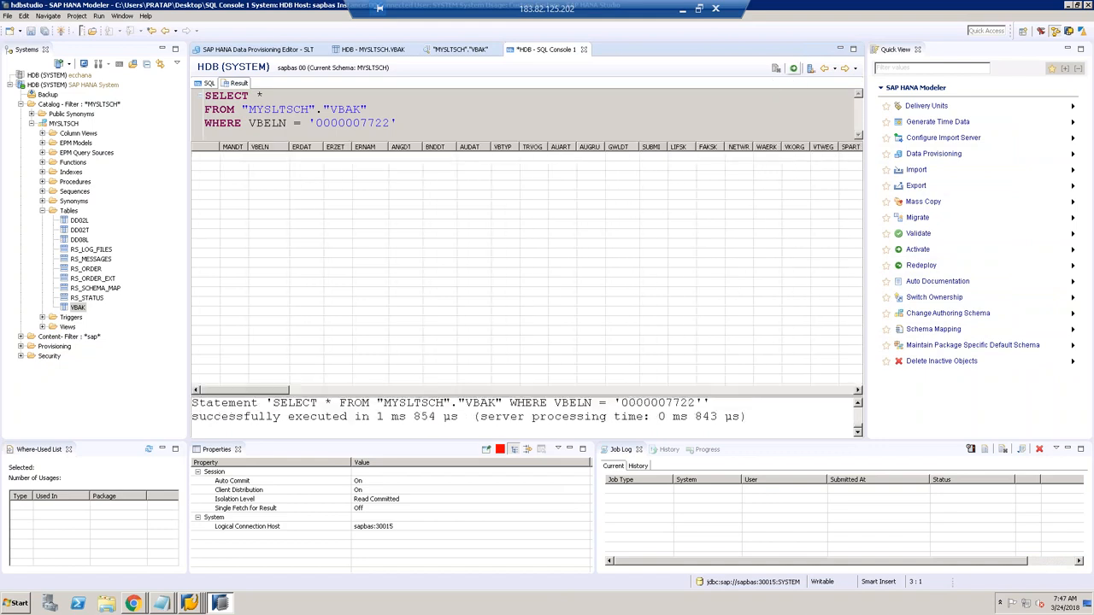
{"action": "key", "text": "F8"}
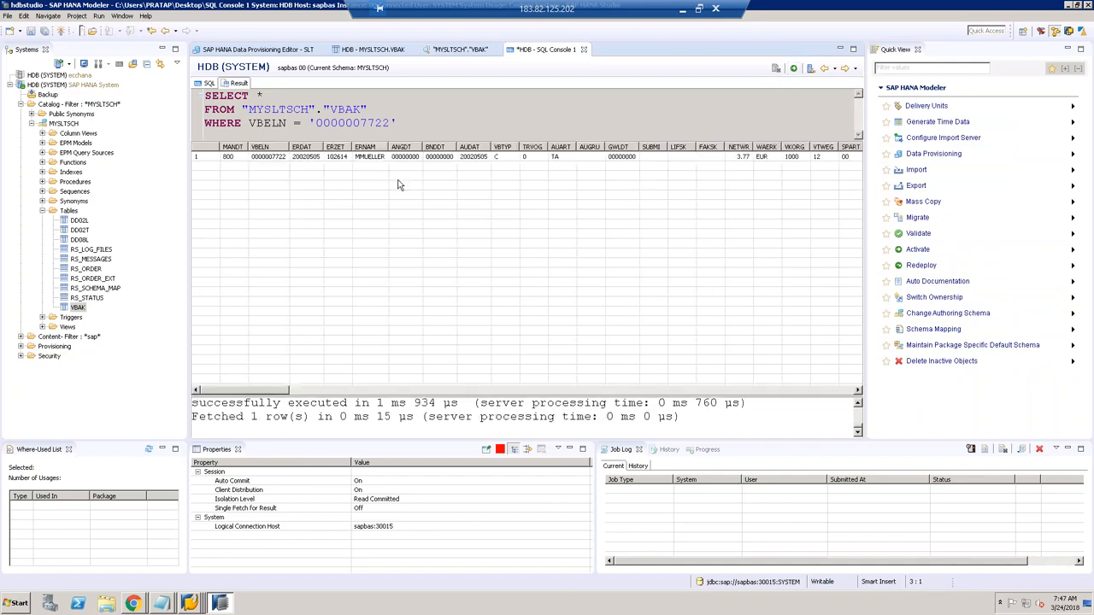
{"action": "mouse_move", "coordinate": [188, 603]}
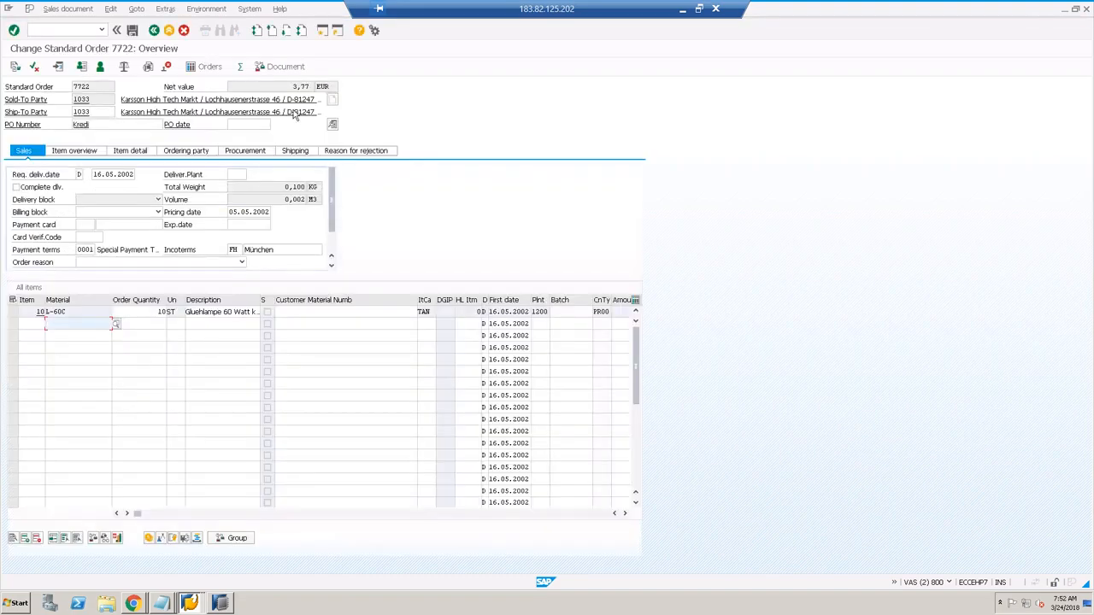
Step: Overwrite item 10's quantity 10 with 13, acknowledge the warnings, and save order 7722 at 4,90 EUR
{"action": "left_click", "coordinate": [154, 313]}
{"action": "left_click_drag", "start_coordinate": [154, 313], "coordinate": [173, 310]}
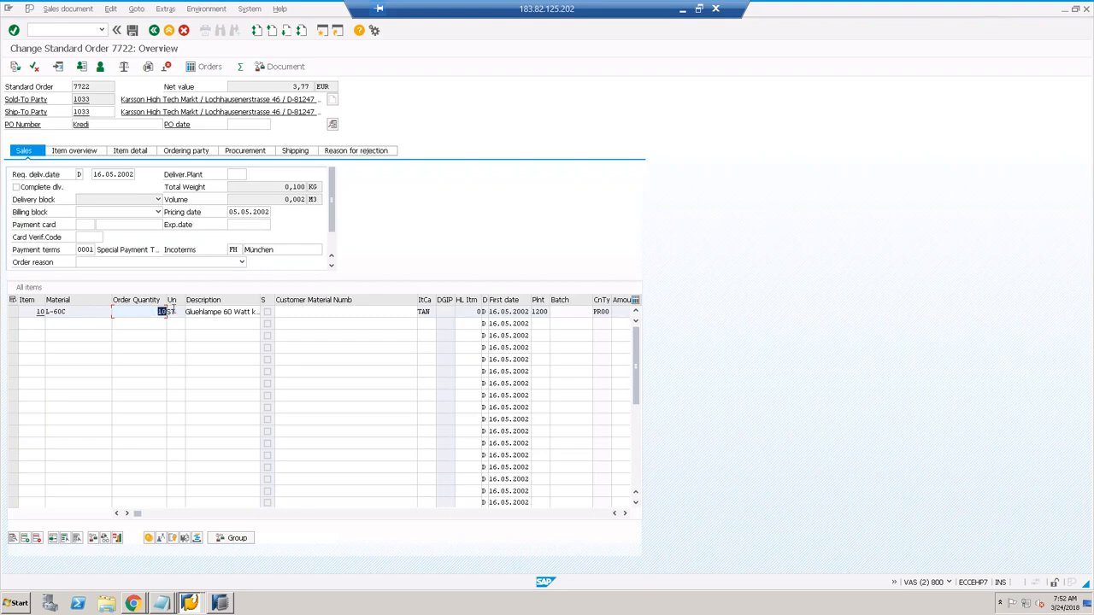
{"action": "type", "text": "13"}
{"action": "key", "text": "Return"}
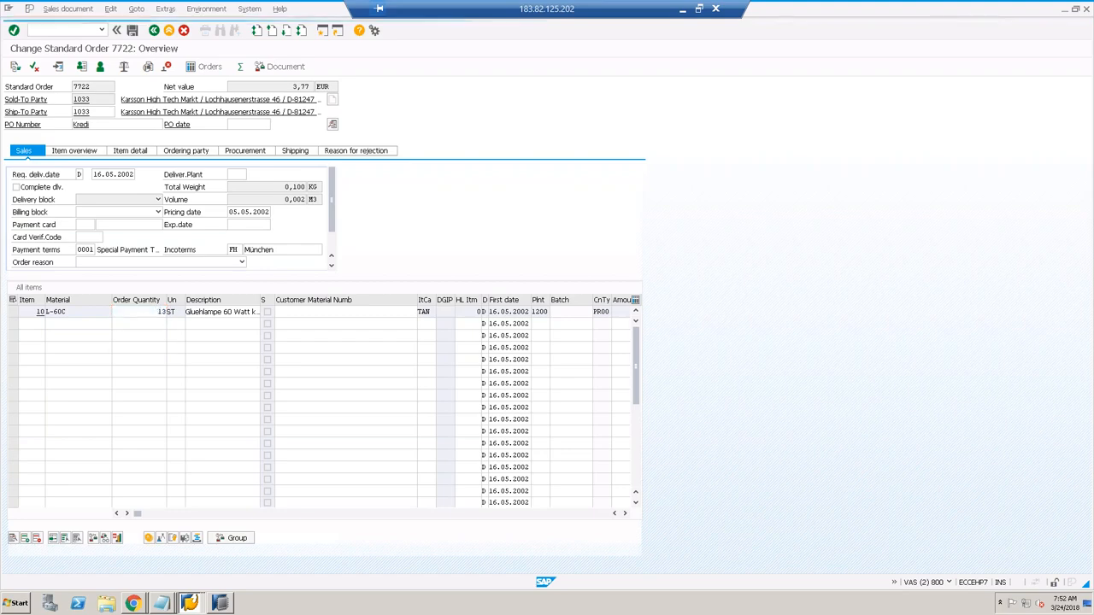
{"action": "key", "text": "Return"}
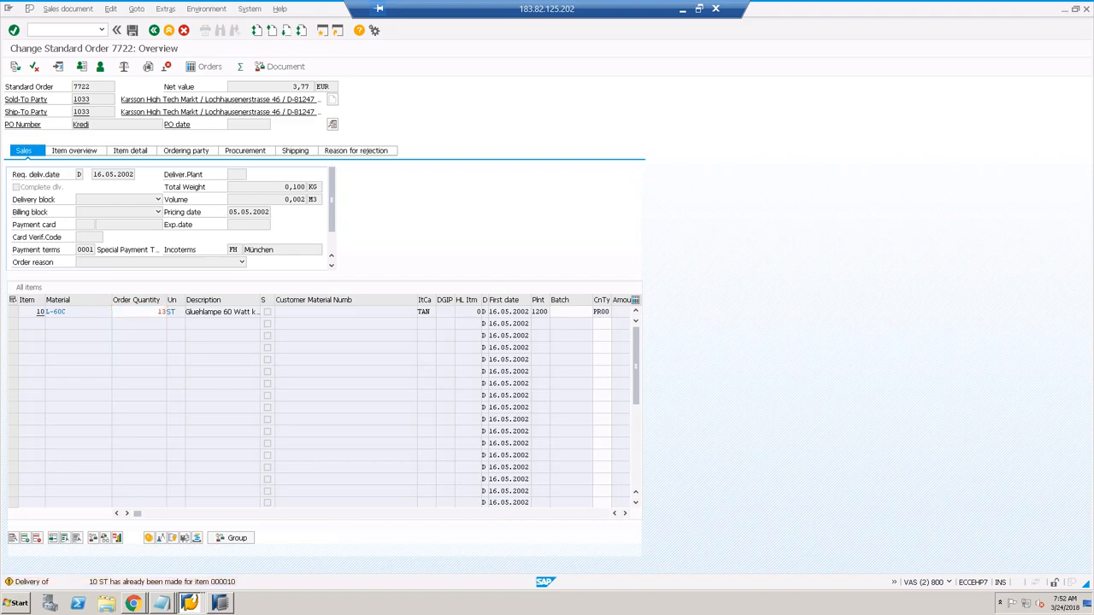
{"action": "key", "text": "Return"}
{"action": "key", "text": "Return"}
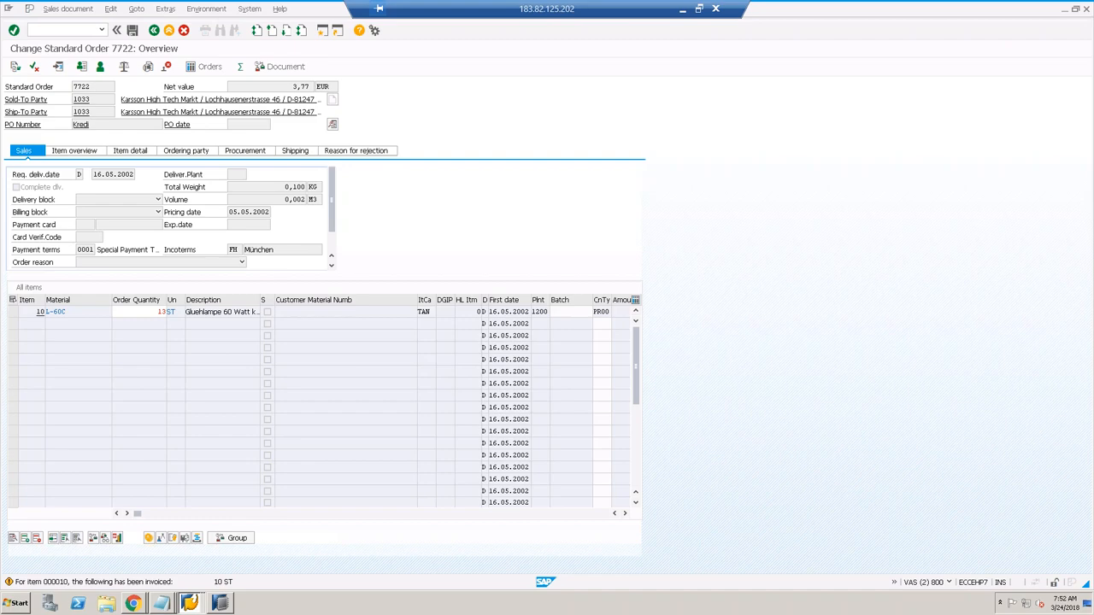
{"action": "key", "text": "Return"}
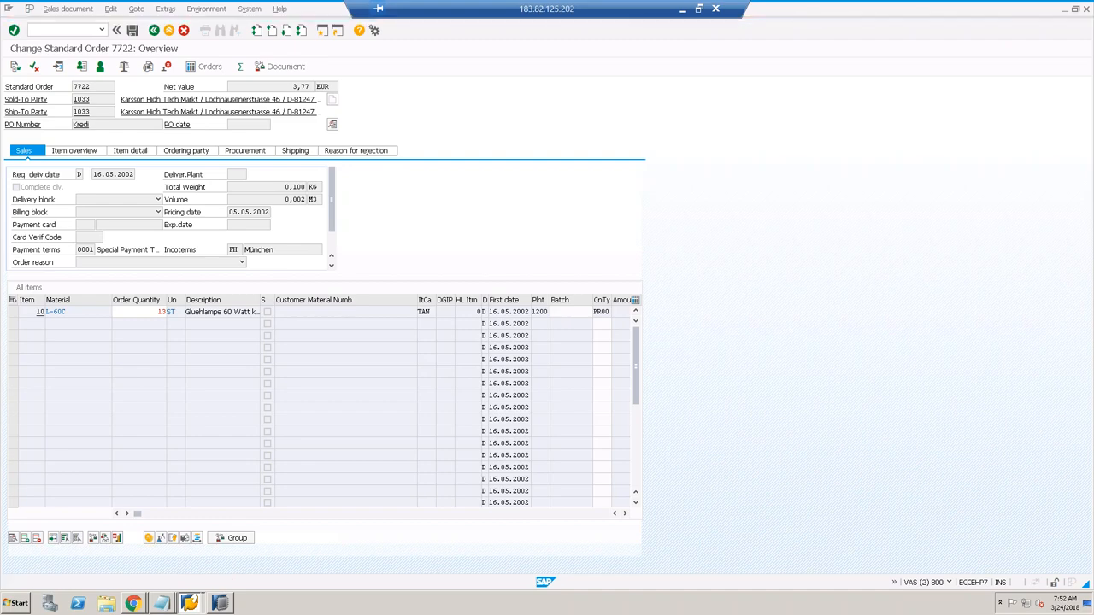
{"action": "left_click", "coordinate": [132, 31]}
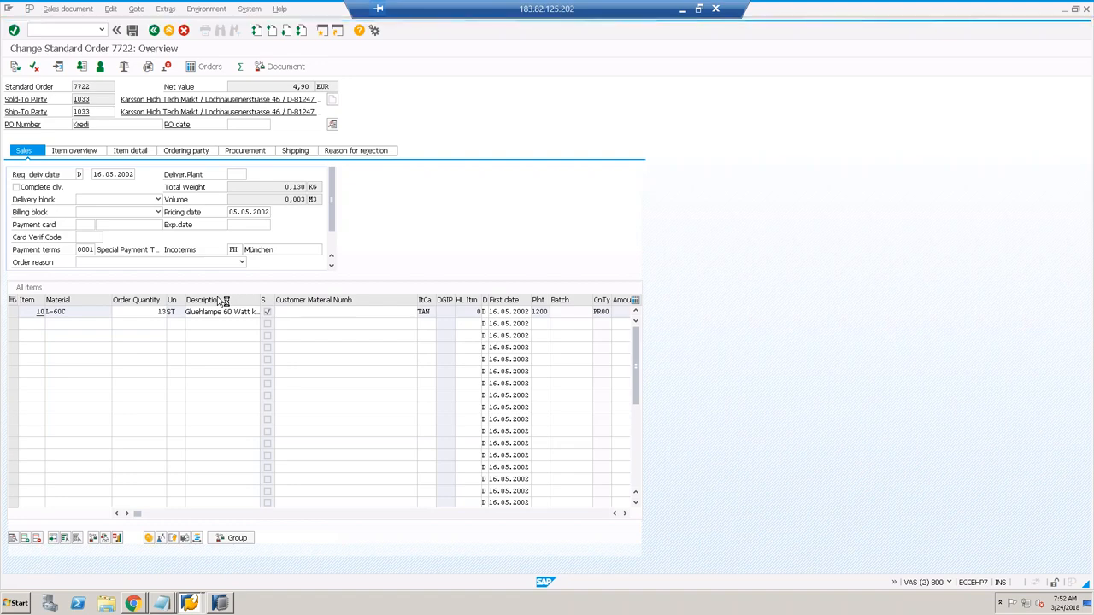
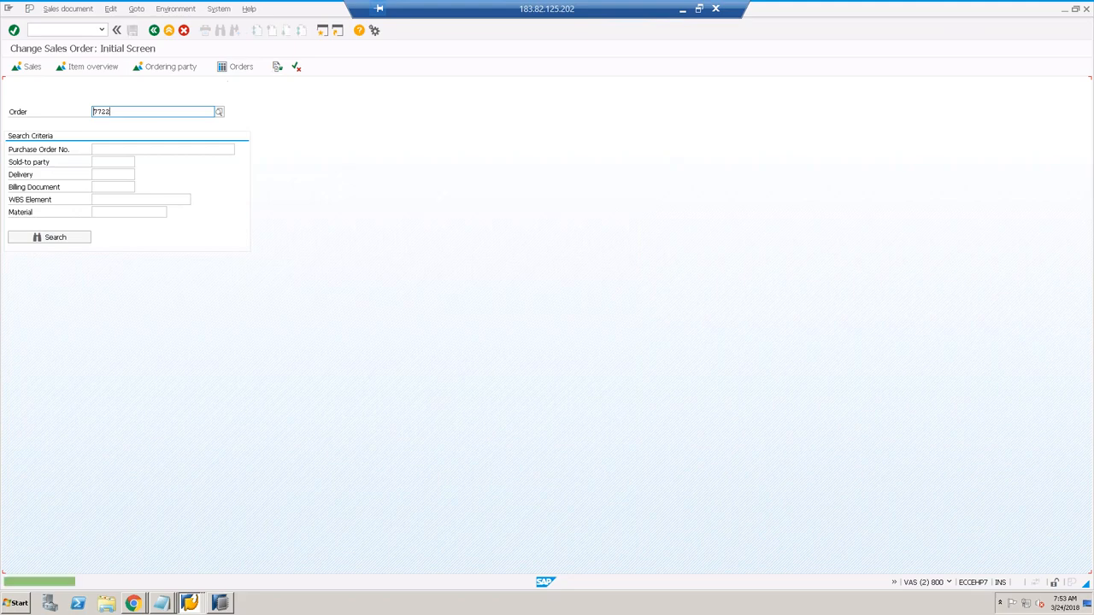
Step: Switch from the sales order in SAP GUI back to HANA Studio's SQL console
{"action": "left_click", "coordinate": [223, 604]}
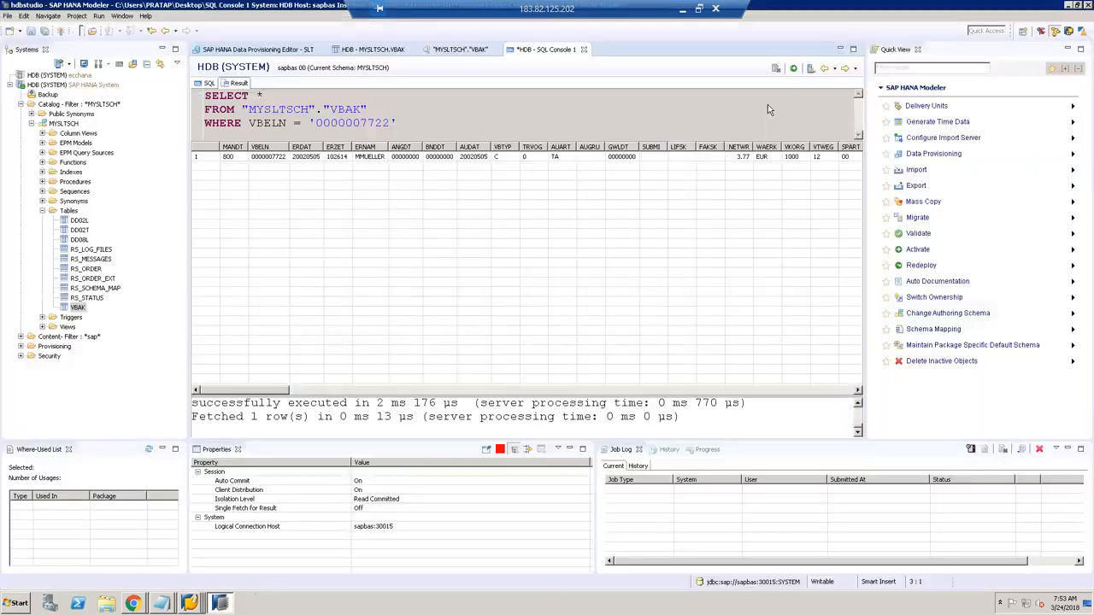
{"action": "left_click", "coordinate": [793, 68]}
{"action": "left_click", "coordinate": [793, 68]}
{"action": "left_click", "coordinate": [793, 67]}
{"action": "left_click", "coordinate": [793, 68]}
{"action": "left_click", "coordinate": [794, 67]}
{"action": "left_click", "coordinate": [793, 67]}
{"action": "left_click", "coordinate": [793, 67]}
{"action": "left_click", "coordinate": [793, 67]}
{"action": "left_click", "coordinate": [793, 67]}
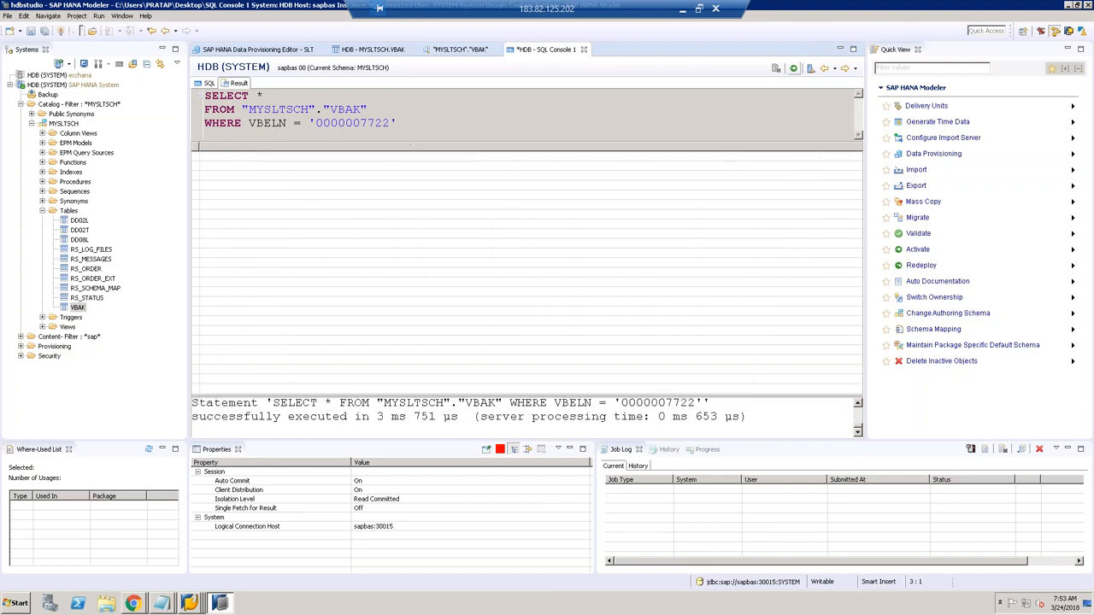
{"action": "left_click", "coordinate": [793, 69]}
{"action": "left_click", "coordinate": [793, 68]}
{"action": "left_click", "coordinate": [795, 68]}
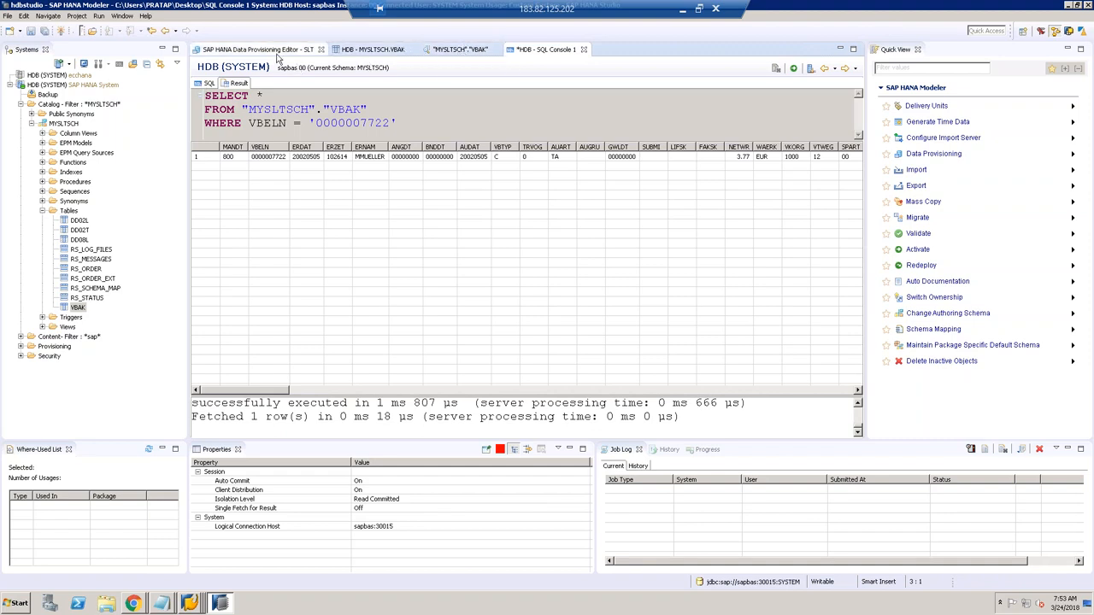
{"action": "left_click", "coordinate": [192, 602]}
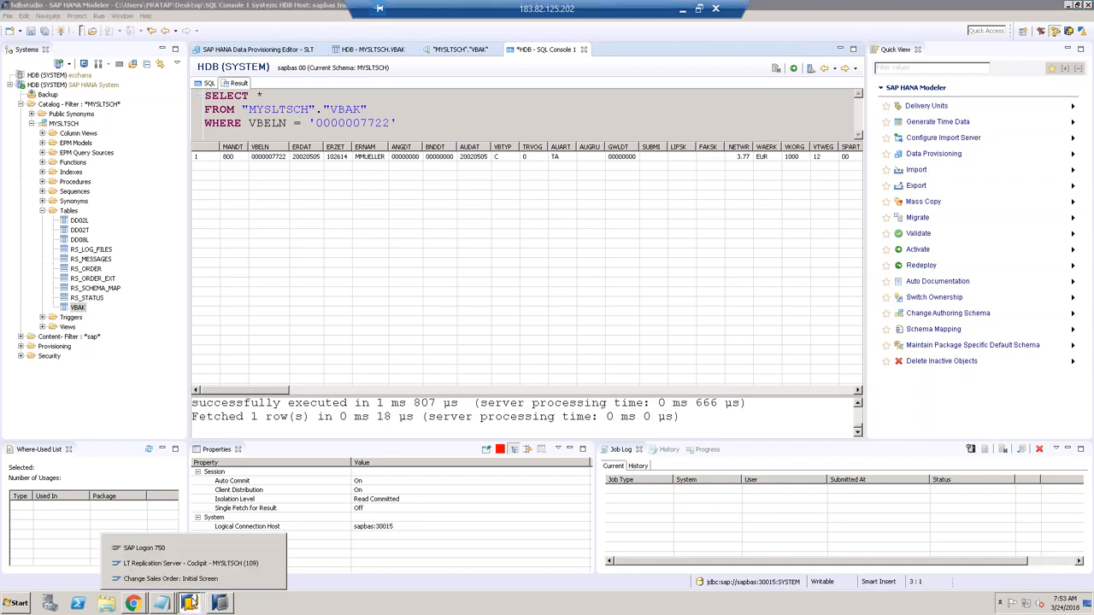
Step: Submit a Stop Replication request for VBAK in the SLT Data Provisioning editor
{"action": "left_click", "coordinate": [177, 547]}
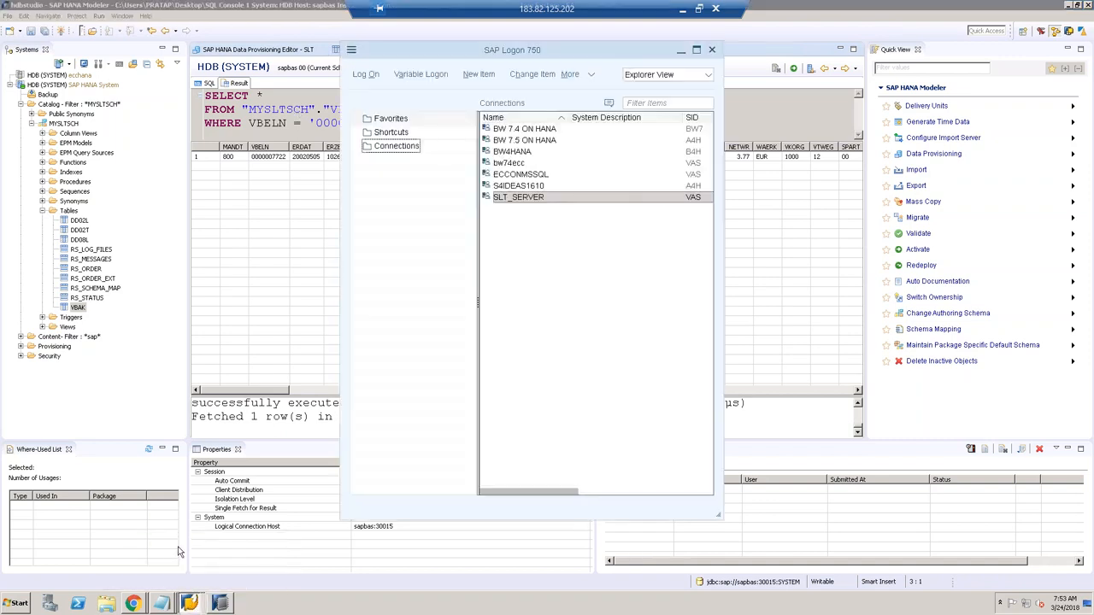
{"action": "left_click", "coordinate": [258, 51]}
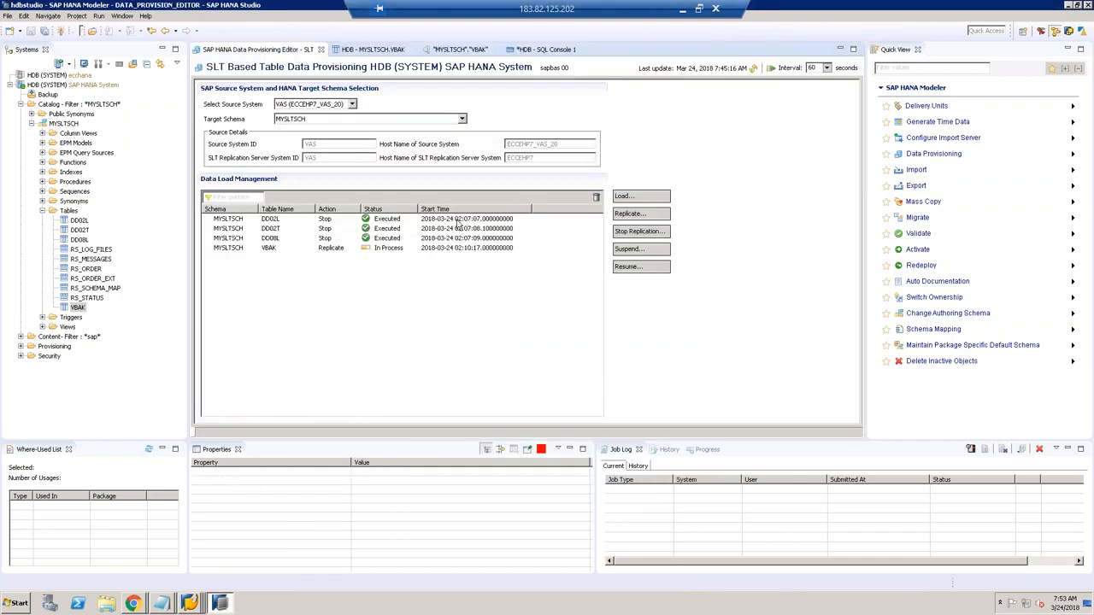
{"action": "left_click", "coordinate": [393, 249]}
{"action": "left_click", "coordinate": [634, 234]}
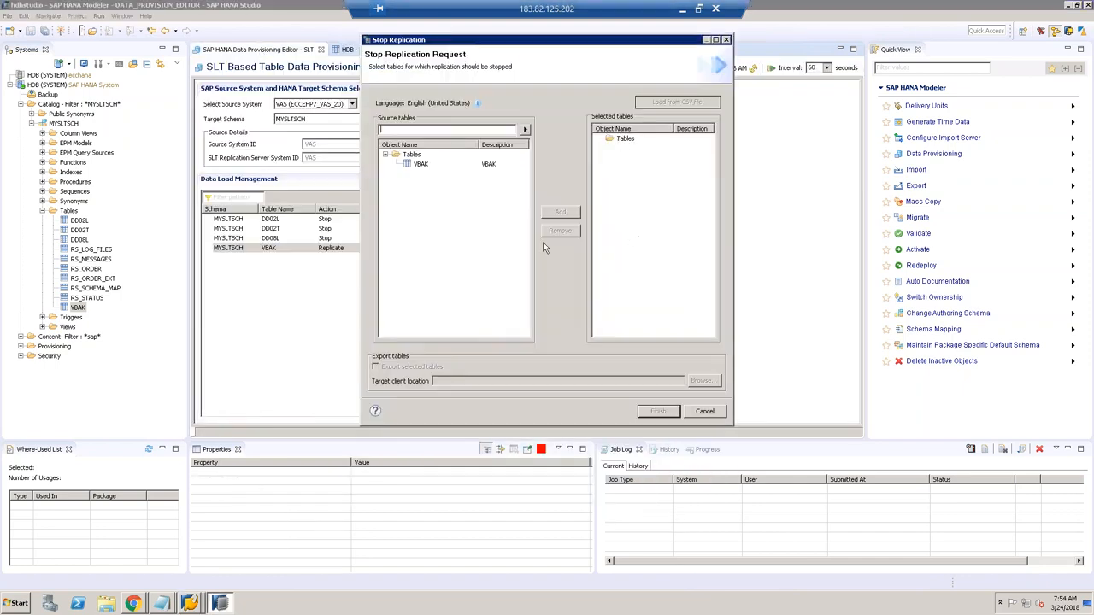
{"action": "left_click", "coordinate": [421, 164]}
{"action": "left_click", "coordinate": [549, 213]}
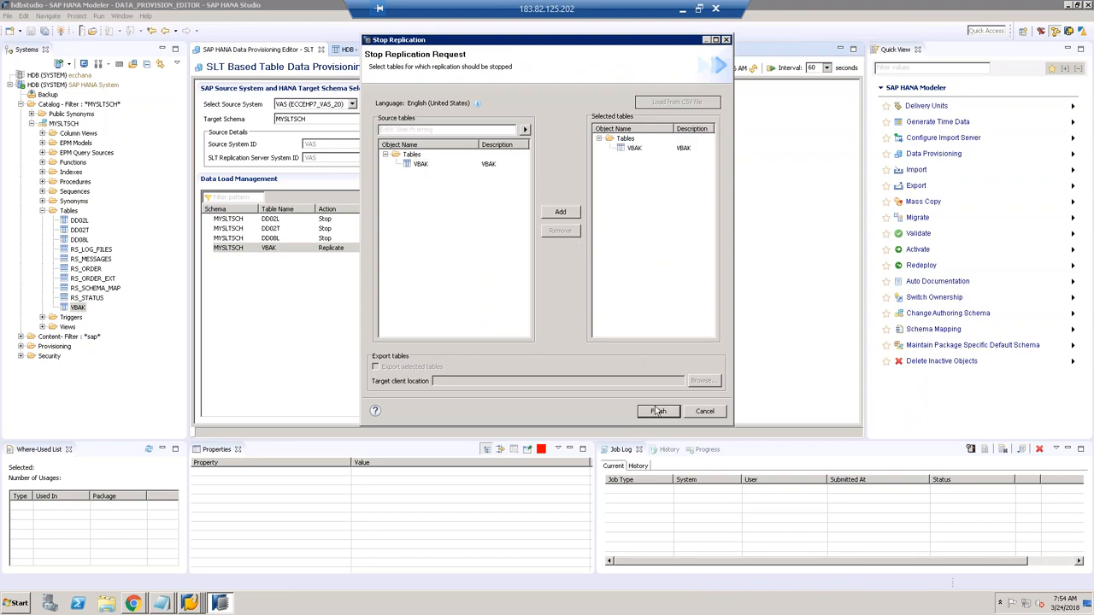
{"action": "left_click", "coordinate": [657, 411]}
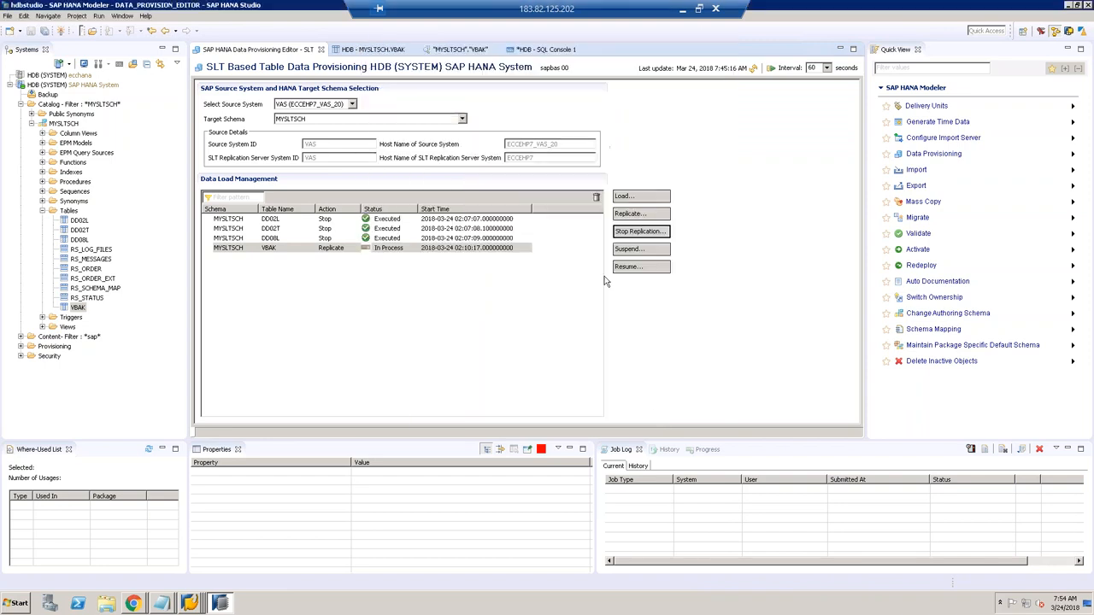
Step: Refresh the load list until VBAK shows Stop with status Executed
{"action": "left_click", "coordinate": [754, 68]}
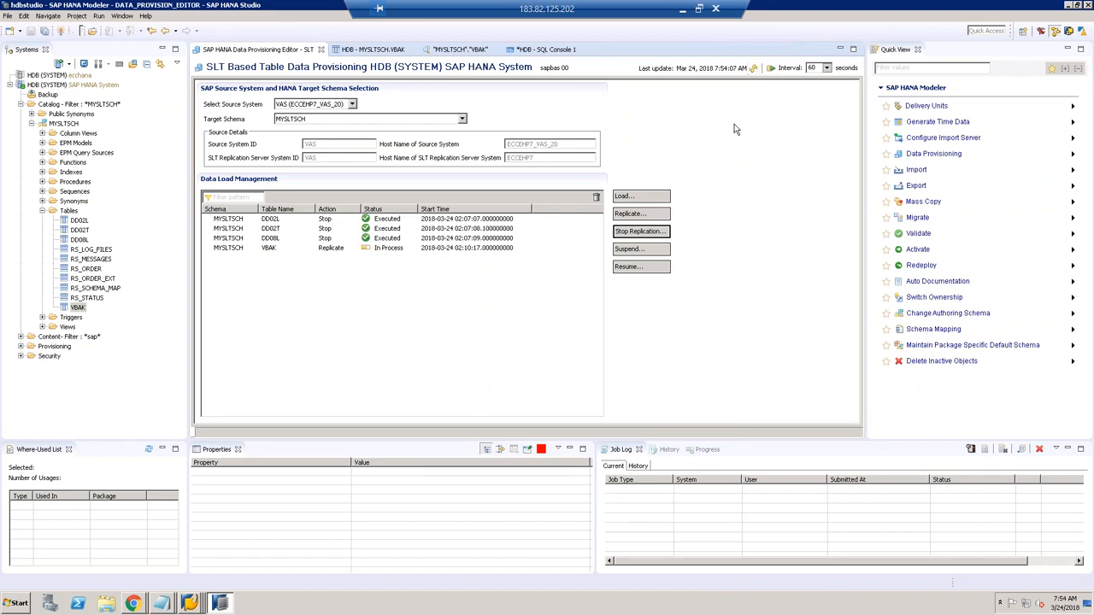
{"action": "left_click", "coordinate": [754, 69]}
{"action": "left_click", "coordinate": [632, 215]}
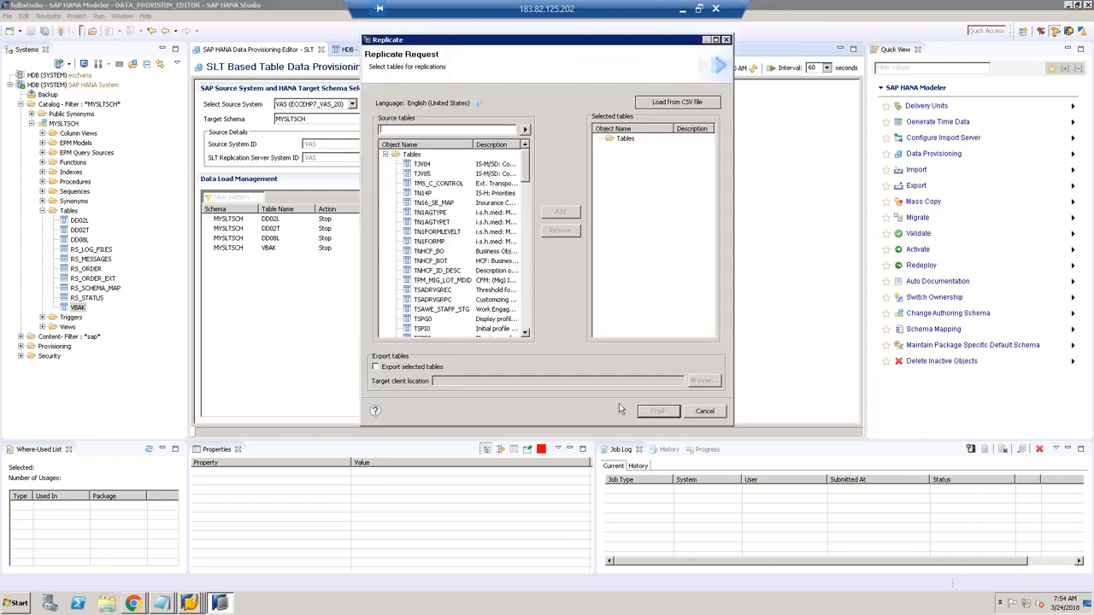
Step: Search source tables for DD02 and add DD02L and DD02T to a replication request
{"action": "left_click", "coordinate": [696, 412]}
{"action": "left_click", "coordinate": [273, 220]}
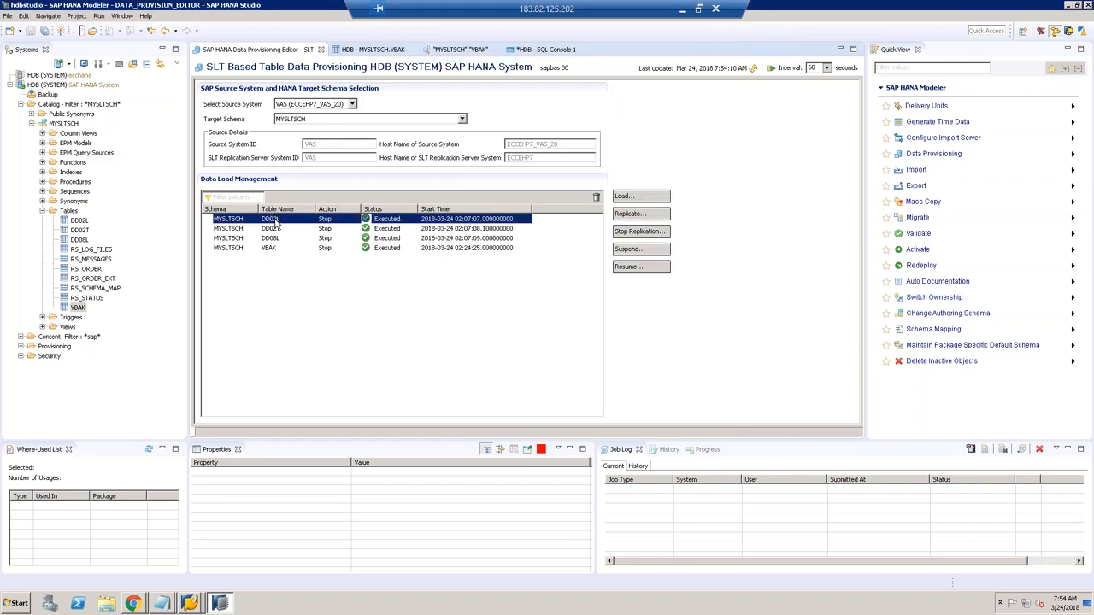
{"action": "left_click", "coordinate": [272, 238], "text": "shift"}
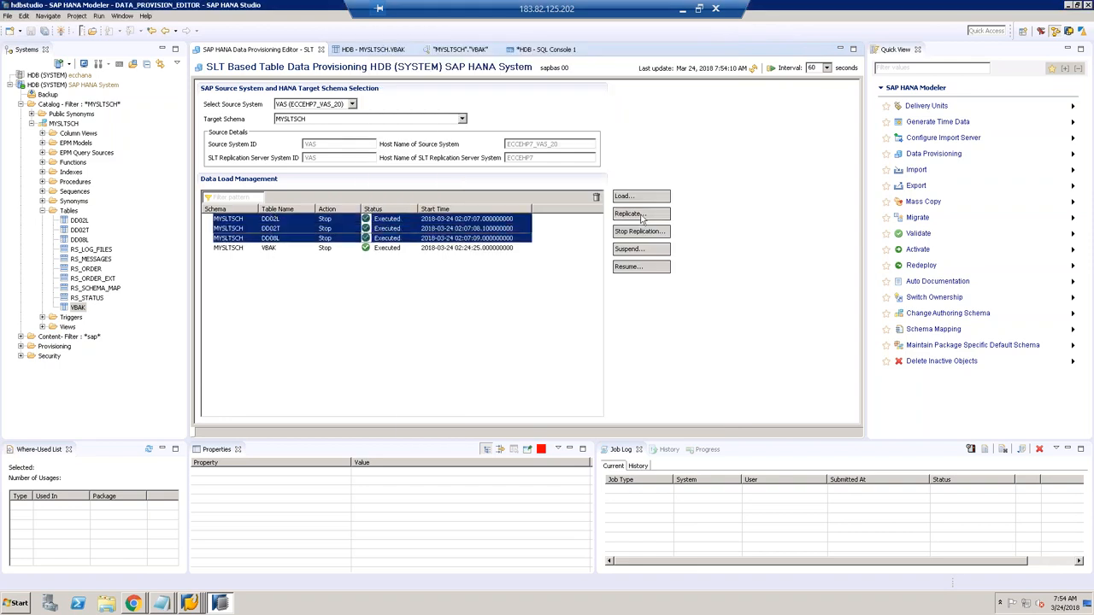
{"action": "left_click", "coordinate": [641, 215]}
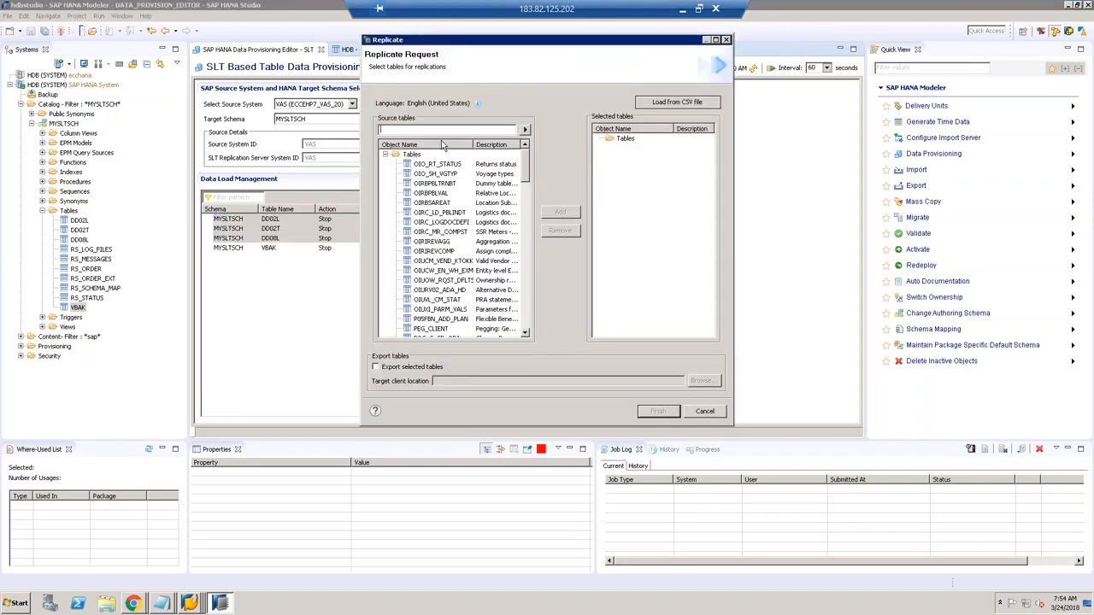
{"action": "type", "text": "DD02"}
{"action": "left_click", "coordinate": [524, 129]}
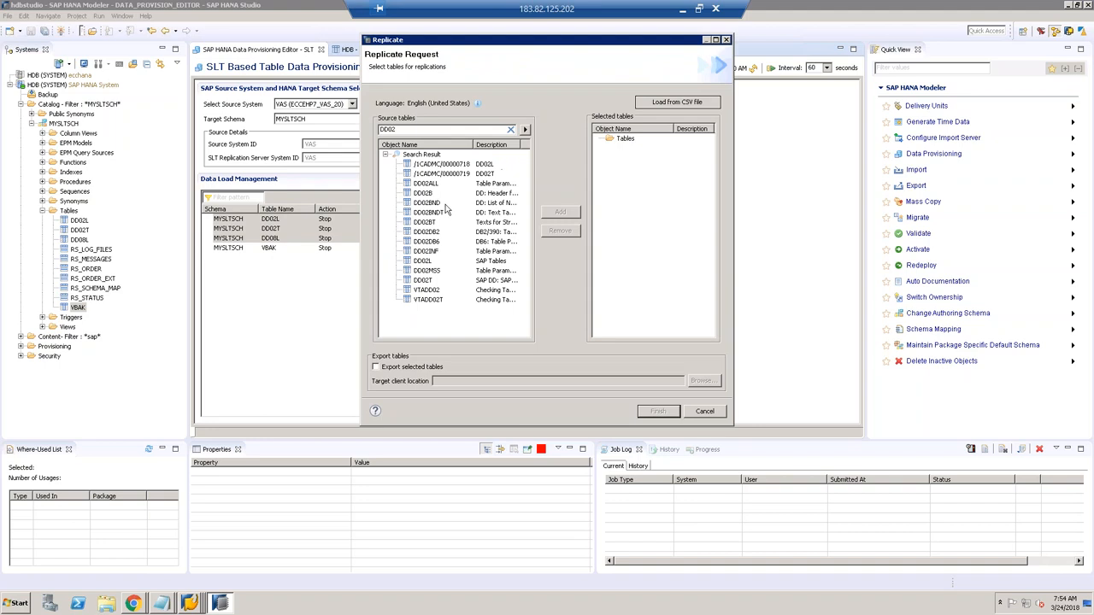
{"action": "left_click", "coordinate": [424, 263]}
{"action": "left_click", "coordinate": [424, 282], "text": "ctrl"}
{"action": "left_click", "coordinate": [562, 214]}
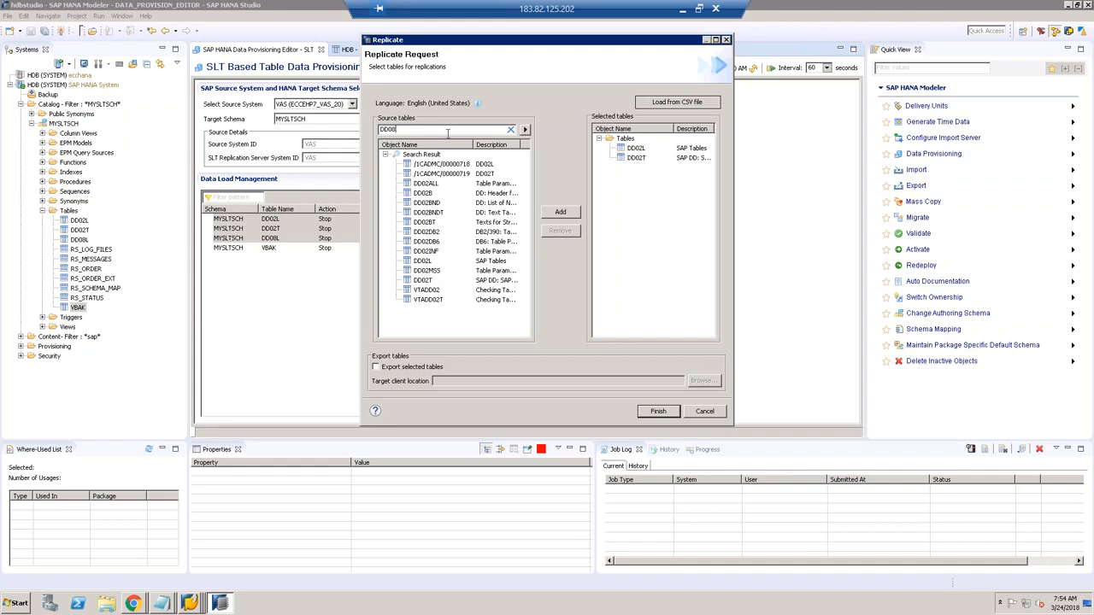
Step: Add DD08L to the replication request and submit it
{"action": "left_click", "coordinate": [525, 129]}
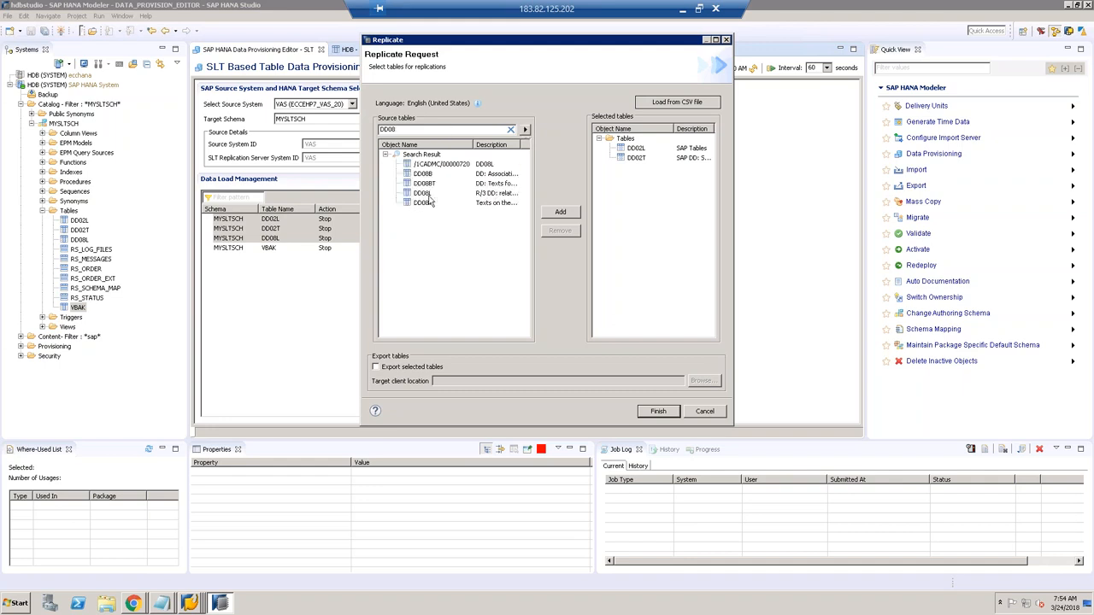
{"action": "left_click", "coordinate": [426, 195]}
{"action": "left_click", "coordinate": [559, 213]}
{"action": "left_click", "coordinate": [659, 411]}
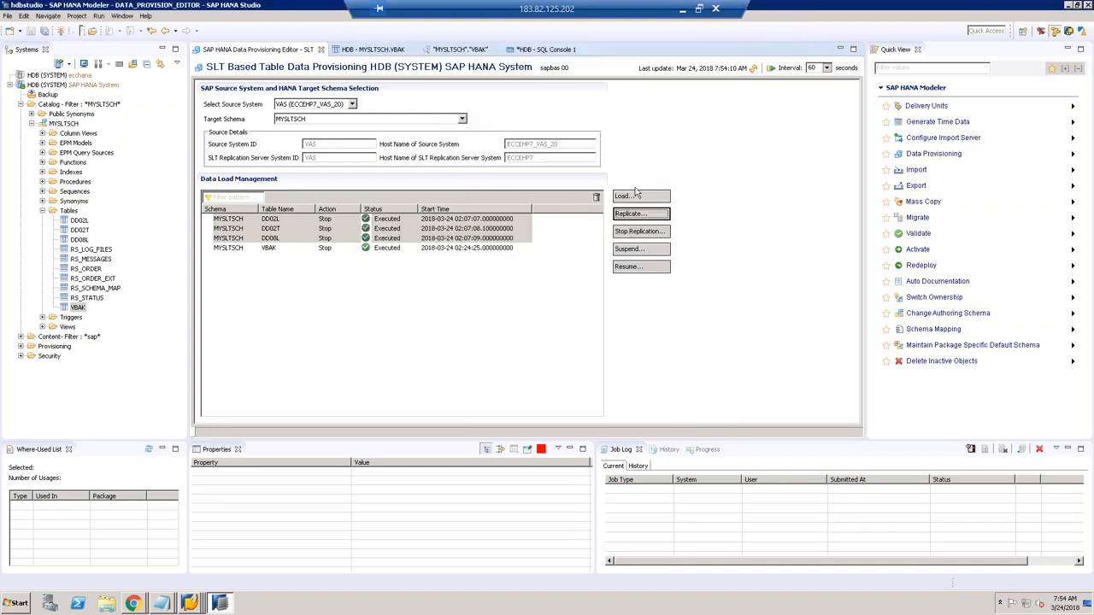
Step: Refresh the load list until DD02L, DD02T and DD08L show Replicate, Scheduled
{"action": "left_click", "coordinate": [752, 68]}
{"action": "left_click", "coordinate": [753, 68]}
{"action": "left_click", "coordinate": [753, 68]}
{"action": "left_click", "coordinate": [753, 68]}
{"action": "left_click", "coordinate": [753, 68]}
{"action": "left_click", "coordinate": [755, 68]}
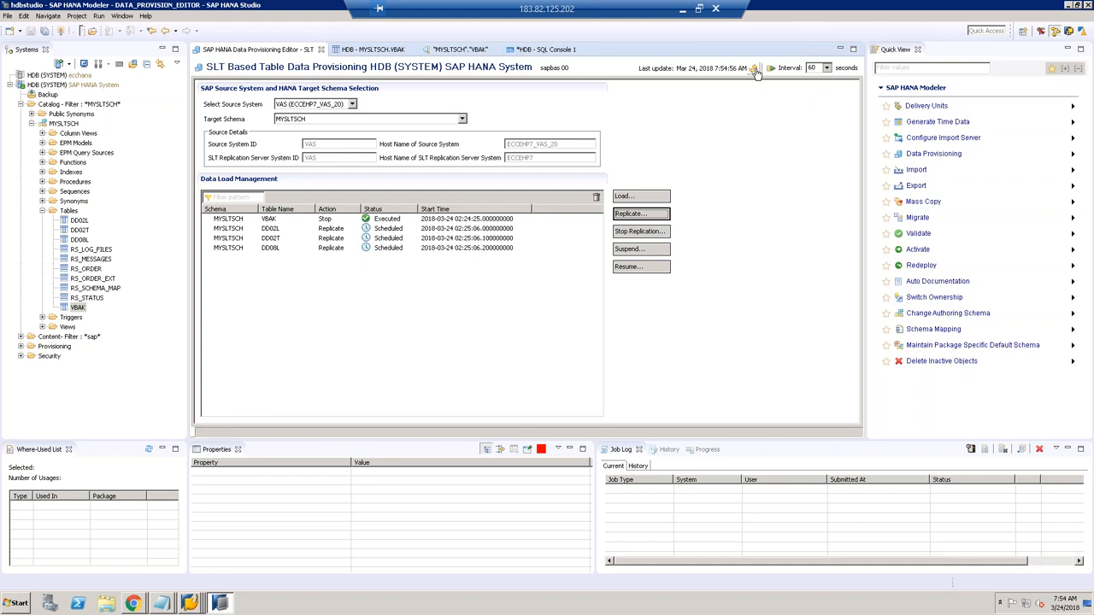
{"action": "mouse_move", "coordinate": [196, 604]}
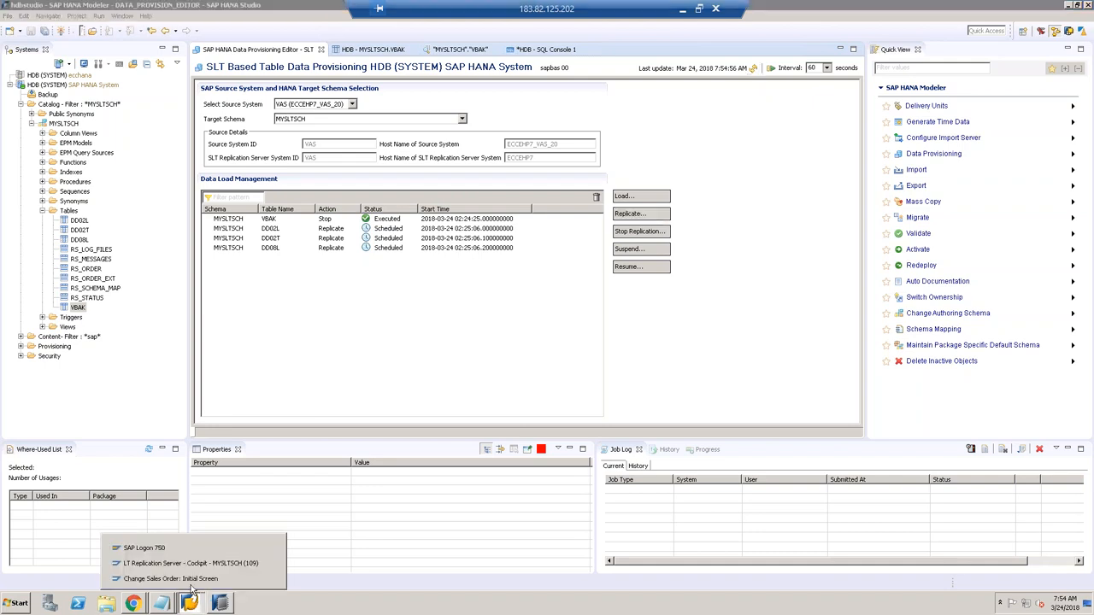
{"action": "left_click", "coordinate": [166, 549]}
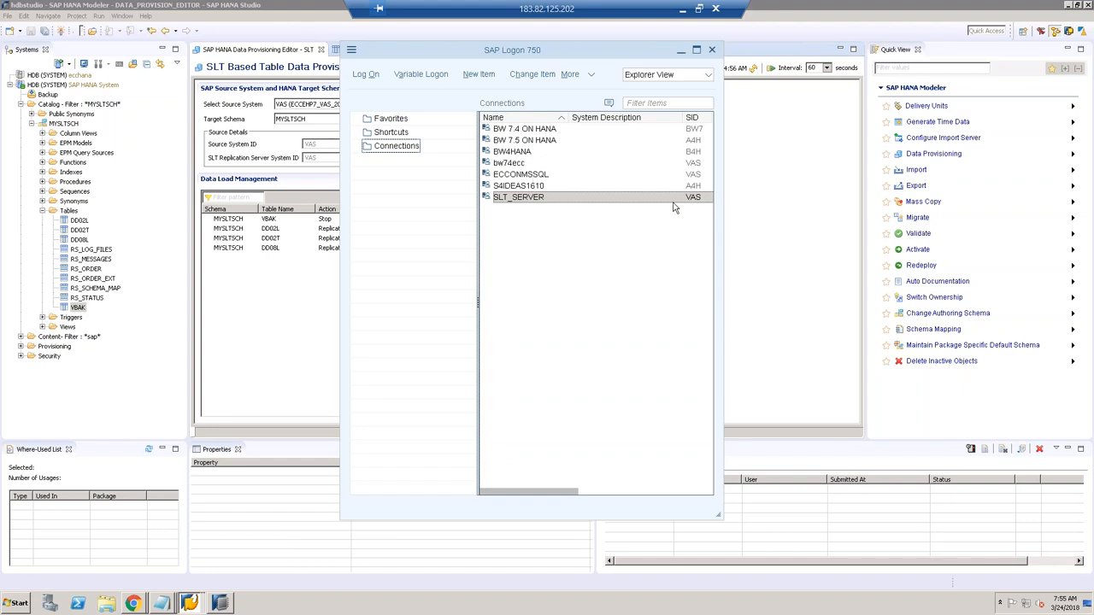
{"action": "left_click", "coordinate": [693, 185]}
{"action": "left_click", "coordinate": [695, 198]}
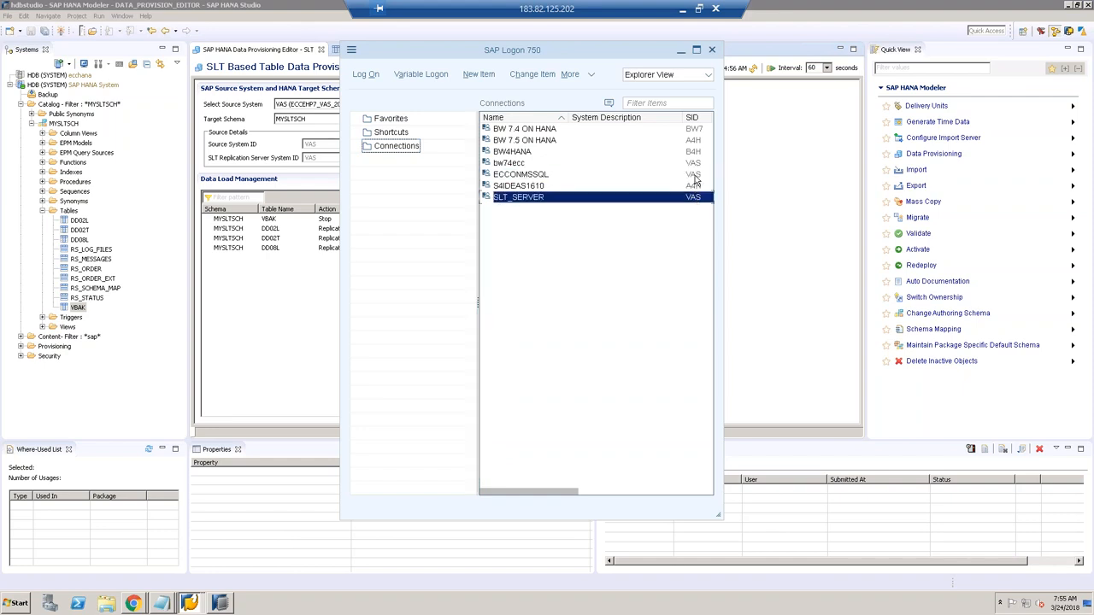
{"action": "left_click", "coordinate": [697, 175]}
{"action": "left_click", "coordinate": [698, 197]}
{"action": "left_click_drag", "start_coordinate": [543, 491], "coordinate": [597, 495]}
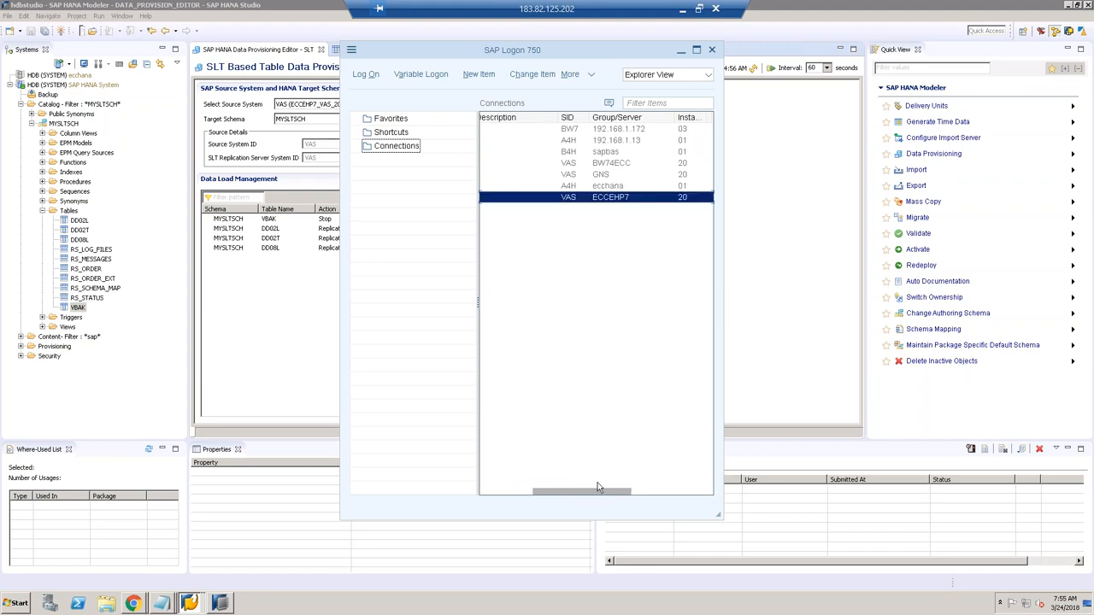
{"action": "left_click", "coordinate": [571, 177]}
{"action": "left_click", "coordinate": [573, 199]}
{"action": "left_click", "coordinate": [573, 177]}
{"action": "left_click", "coordinate": [574, 199]}
{"action": "left_click", "coordinate": [506, 493]}
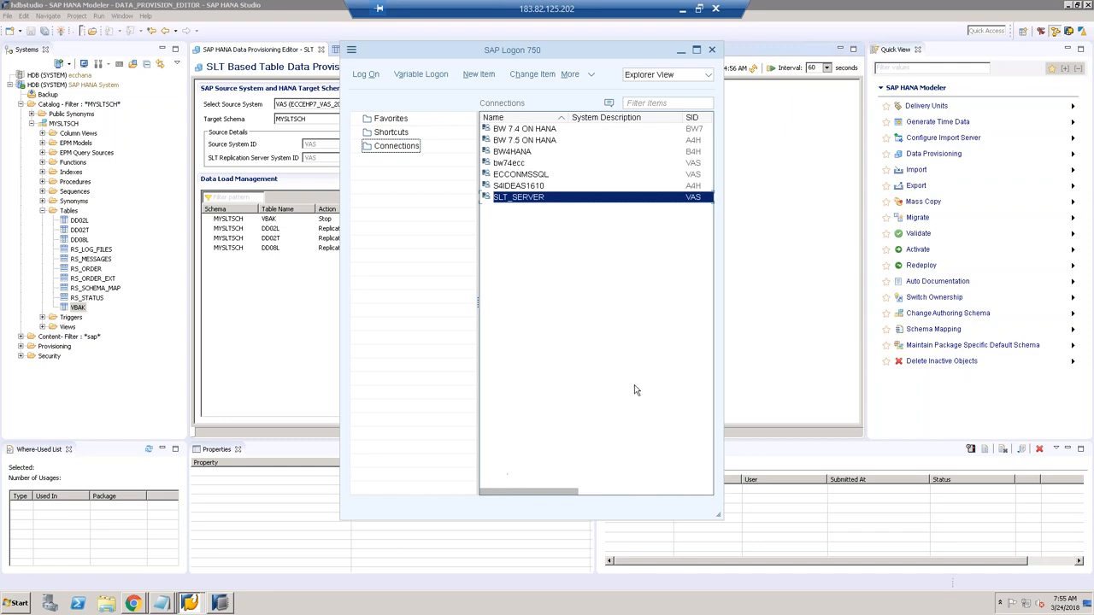
{"action": "left_click", "coordinate": [793, 339]}
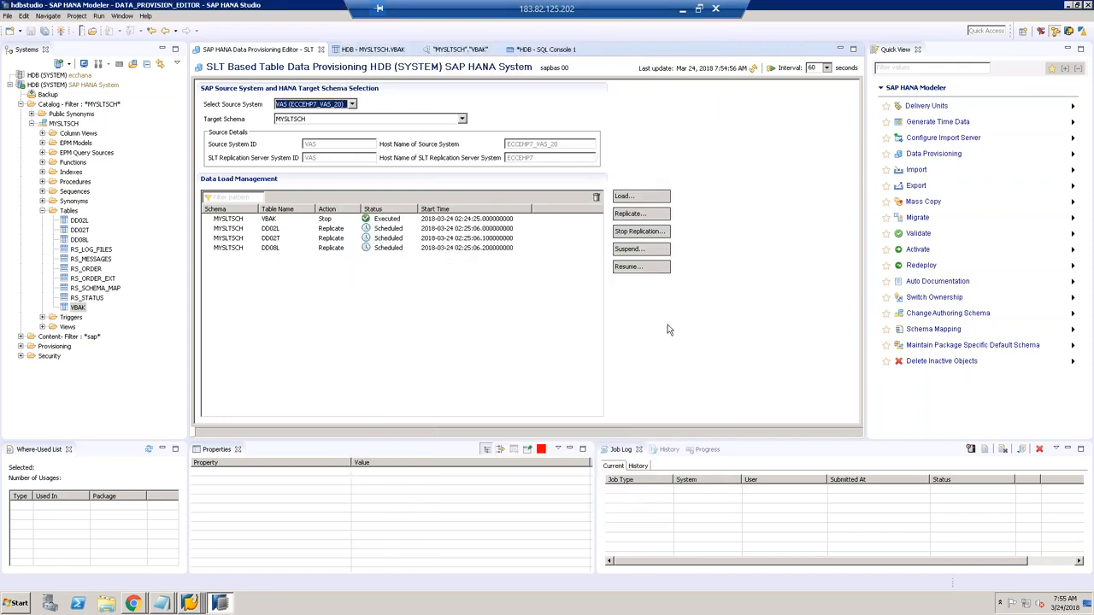
Step: Refresh the load status, then browse the ECCONMSSQL, bw74ecc and SLT_SERVER connections in SAP Logon
{"action": "left_click", "coordinate": [753, 68]}
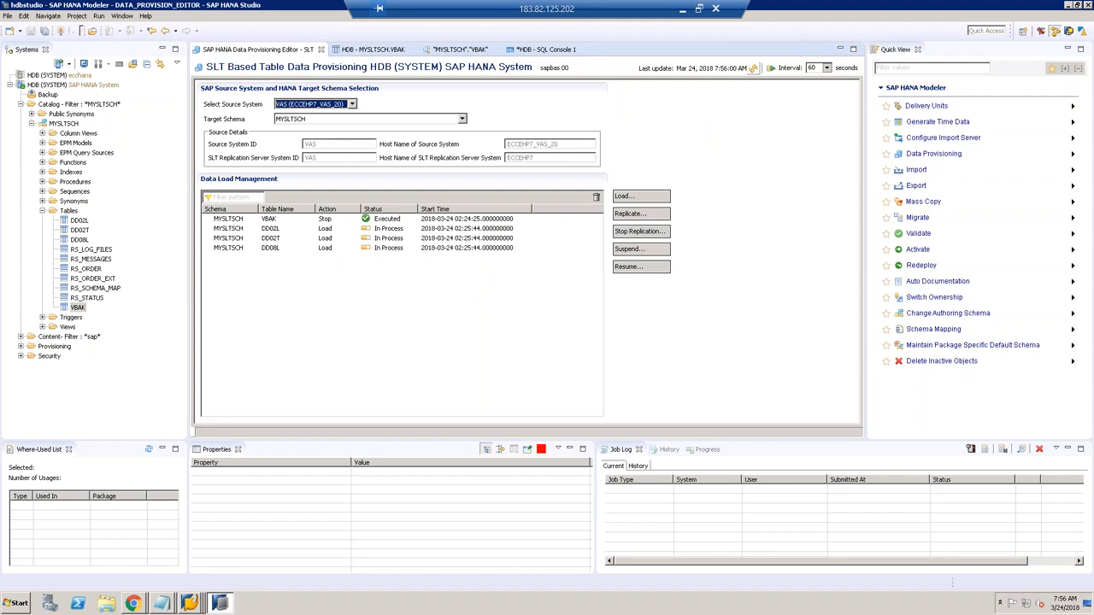
{"action": "left_click", "coordinate": [754, 70]}
{"action": "left_click", "coordinate": [193, 605]}
{"action": "left_click", "coordinate": [187, 550]}
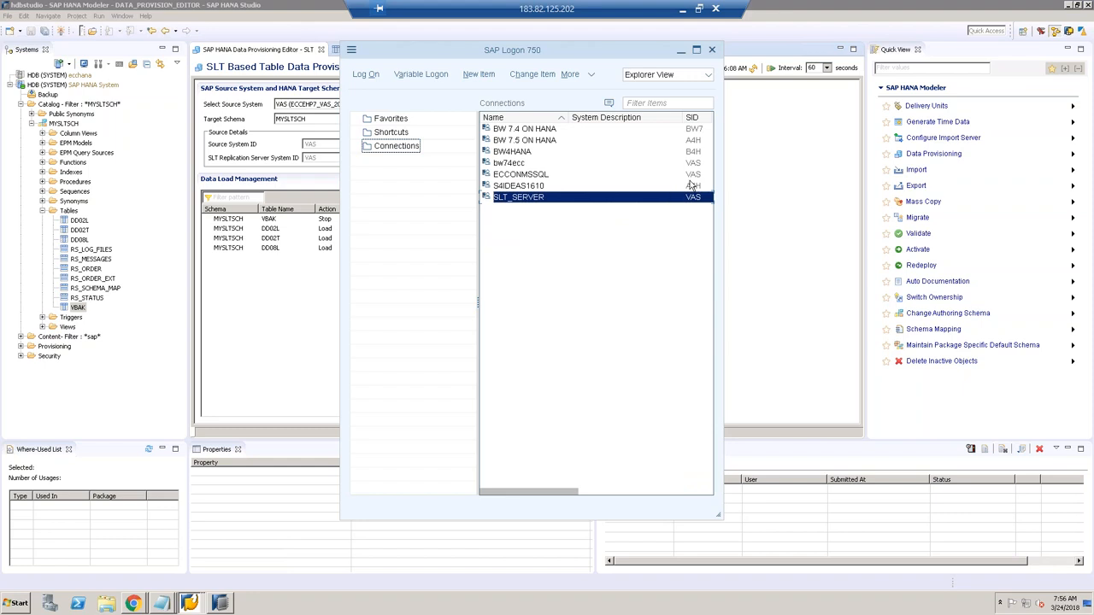
{"action": "left_click", "coordinate": [536, 175]}
{"action": "left_click", "coordinate": [700, 162]}
{"action": "left_click", "coordinate": [694, 176]}
{"action": "left_click", "coordinate": [695, 198]}
{"action": "left_click", "coordinate": [629, 489]}
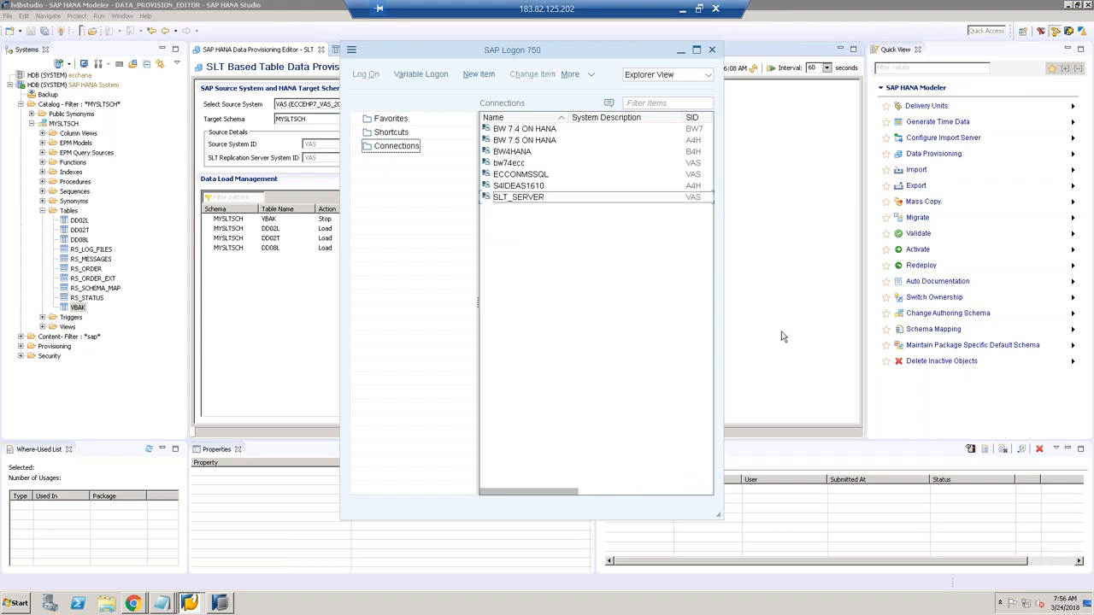
{"action": "left_click_drag", "start_coordinate": [549, 495], "coordinate": [580, 492]}
Step: Refresh HANA Studio's data load status until DD02L shows Executed
{"action": "left_click", "coordinate": [772, 371]}
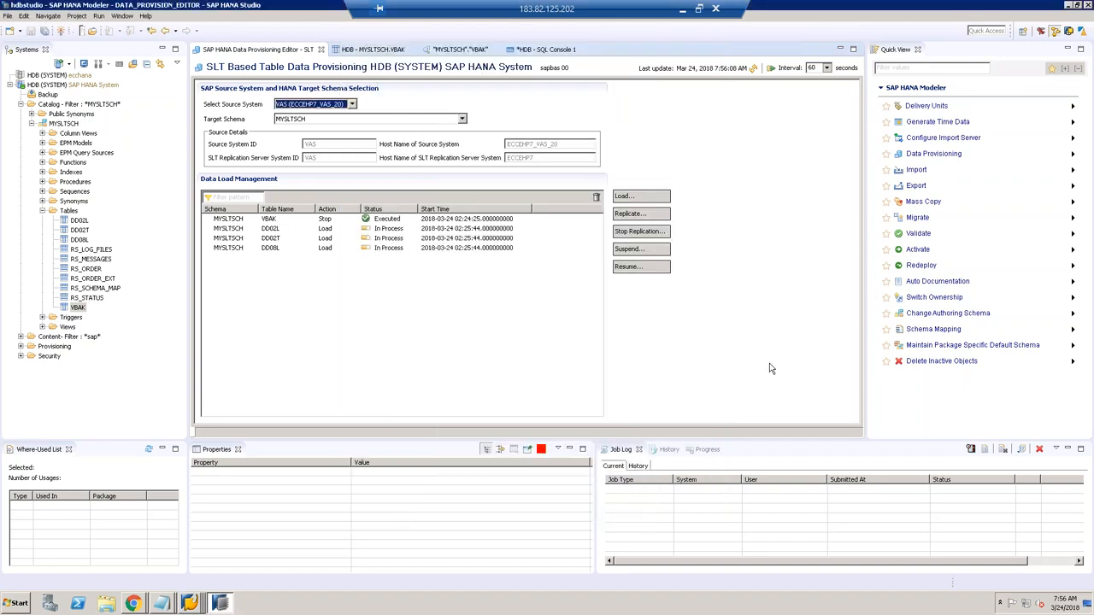
{"action": "left_click", "coordinate": [753, 69]}
{"action": "left_click", "coordinate": [752, 69]}
{"action": "left_click", "coordinate": [752, 69]}
{"action": "left_click", "coordinate": [752, 70]}
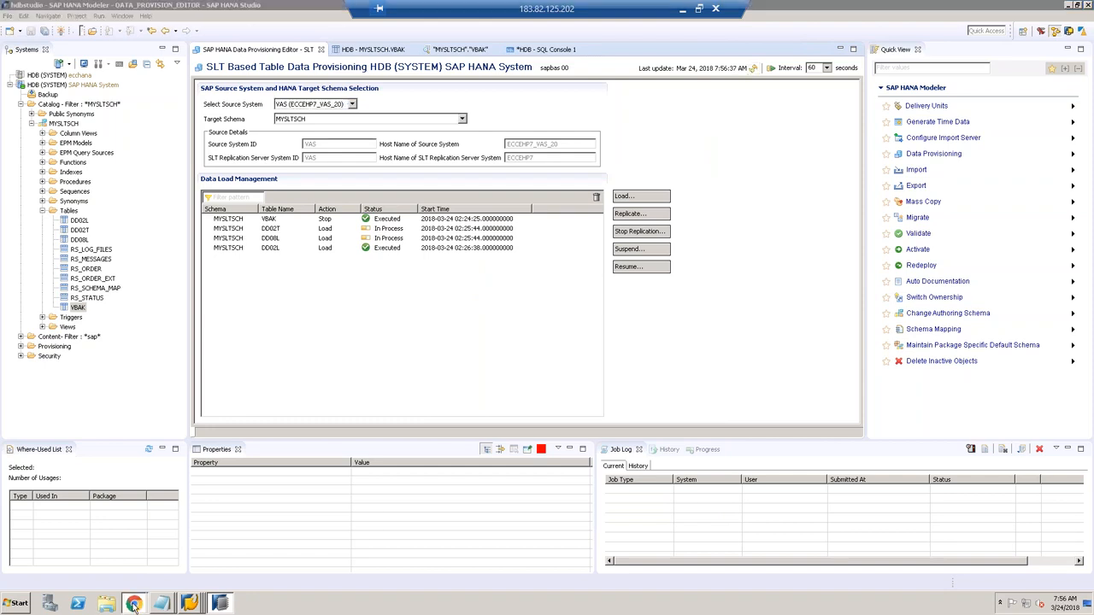
{"action": "mouse_move", "coordinate": [133, 604]}
{"action": "left_click", "coordinate": [133, 574]}
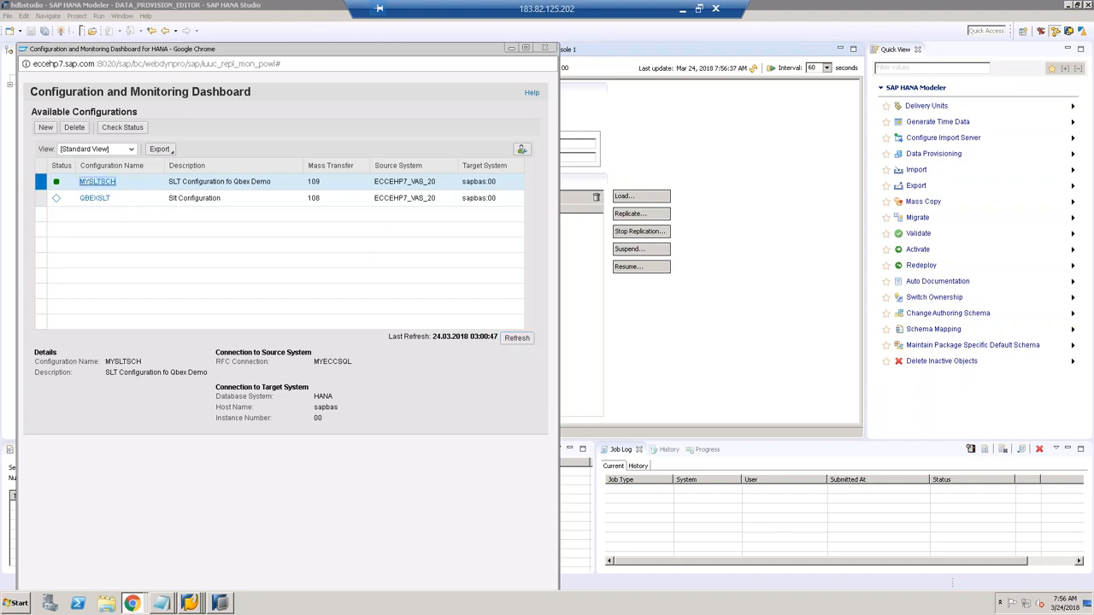
Step: Deactivate the MYSLTSCH configuration and refresh the dashboard until it reads Not Active (Finished)
{"action": "left_click", "coordinate": [92, 184]}
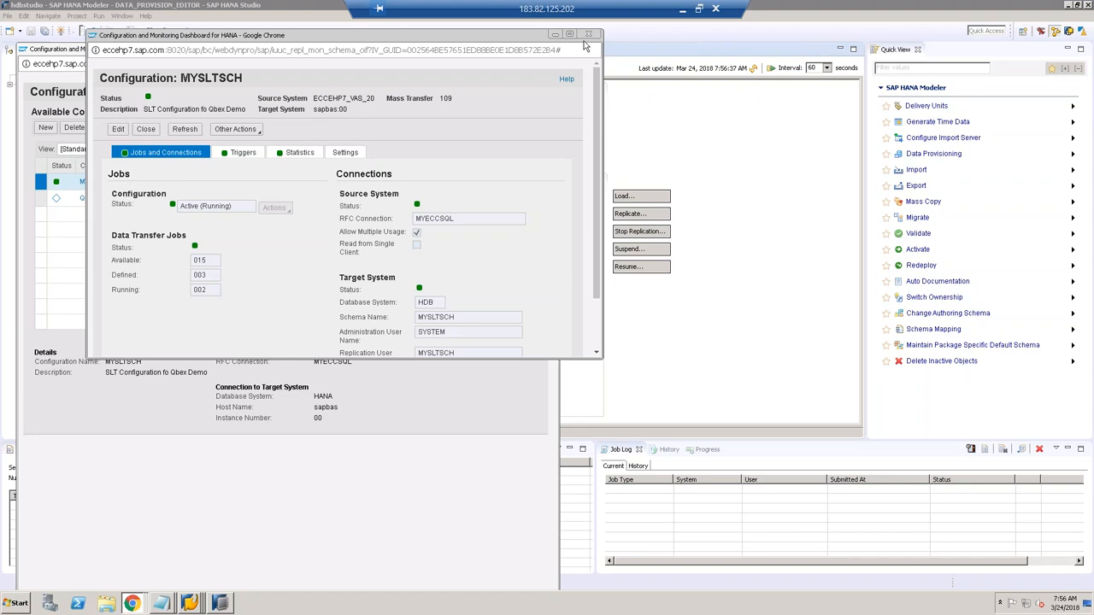
{"action": "left_click", "coordinate": [118, 130]}
{"action": "left_click", "coordinate": [274, 208]}
{"action": "left_click", "coordinate": [282, 231]}
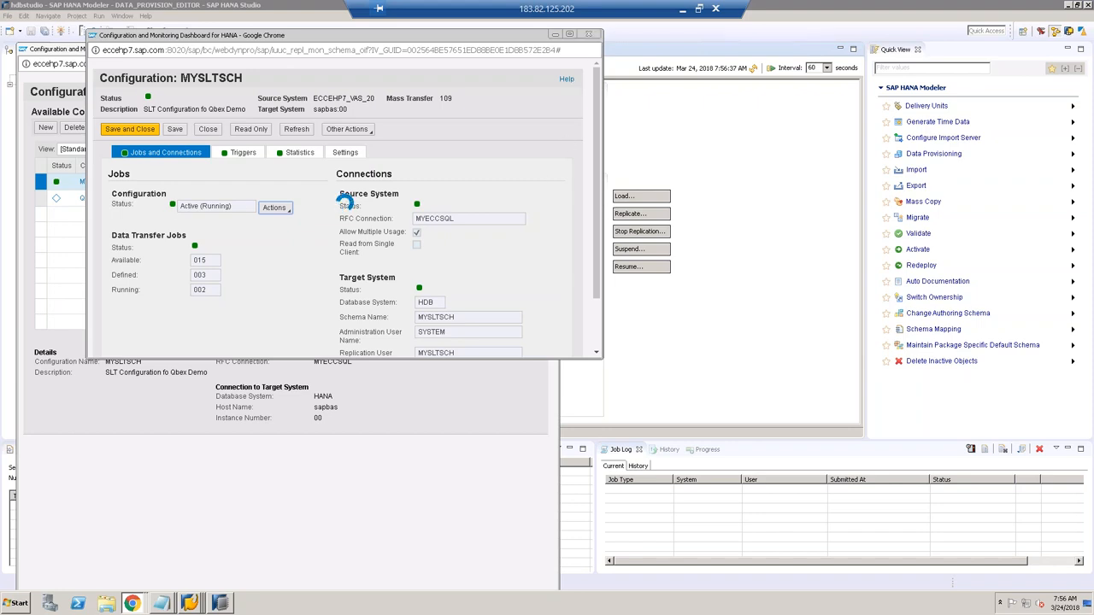
{"action": "left_click", "coordinate": [589, 35]}
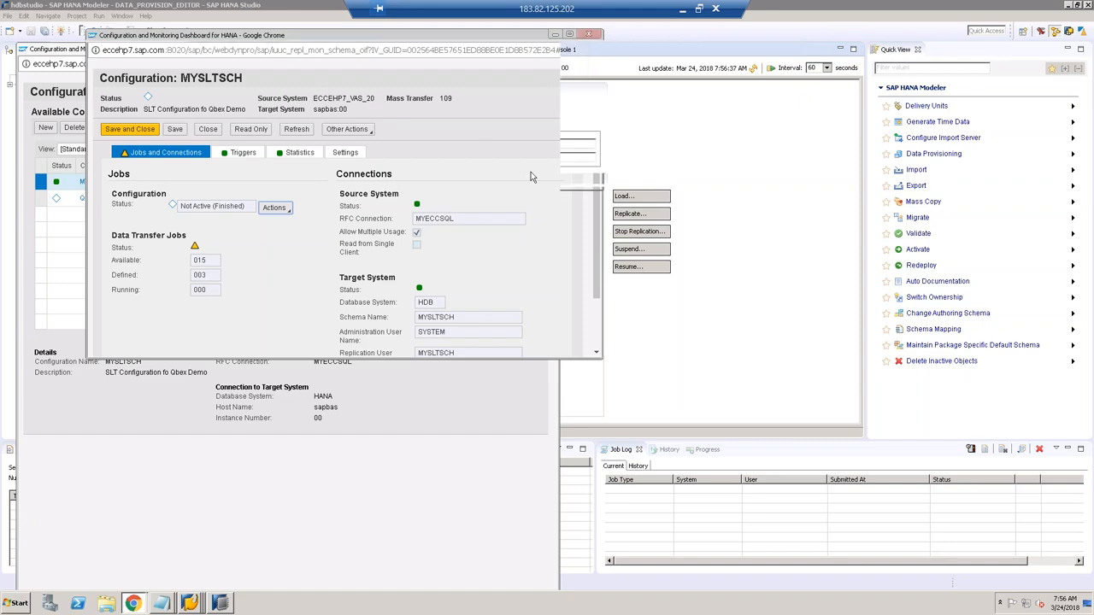
{"action": "left_click", "coordinate": [517, 338]}
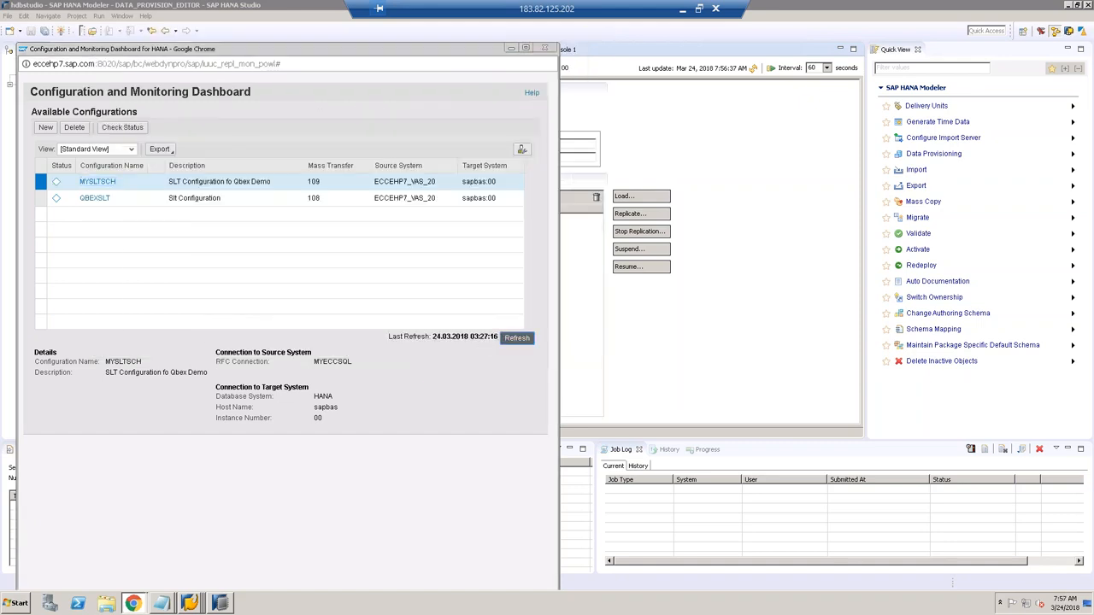
{"action": "left_click", "coordinate": [718, 139]}
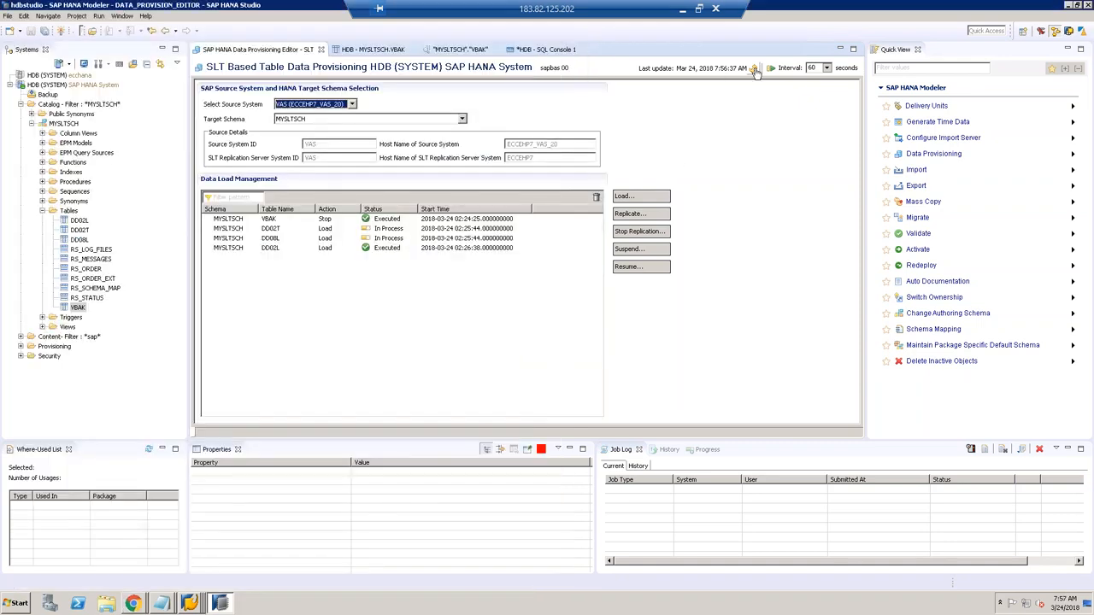
Step: Refresh the load status, then bring SAP Logon 750 forward and browse S4IDEAS1610 and SLT_SERVER
{"action": "left_click", "coordinate": [753, 69]}
{"action": "left_click", "coordinate": [194, 605]}
{"action": "left_click", "coordinate": [197, 549]}
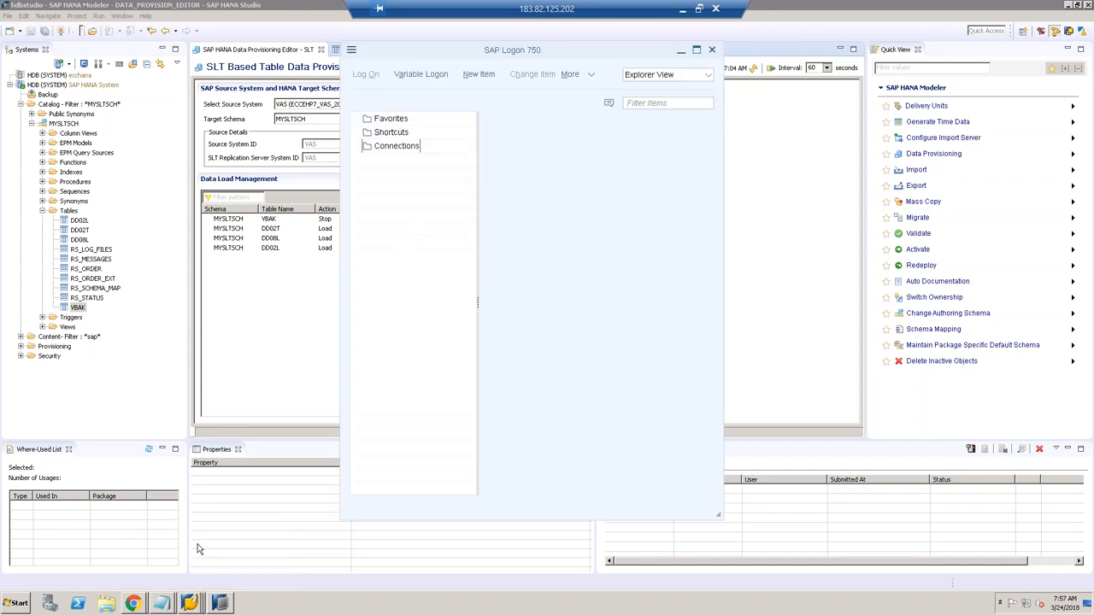
{"action": "left_click", "coordinate": [490, 493]}
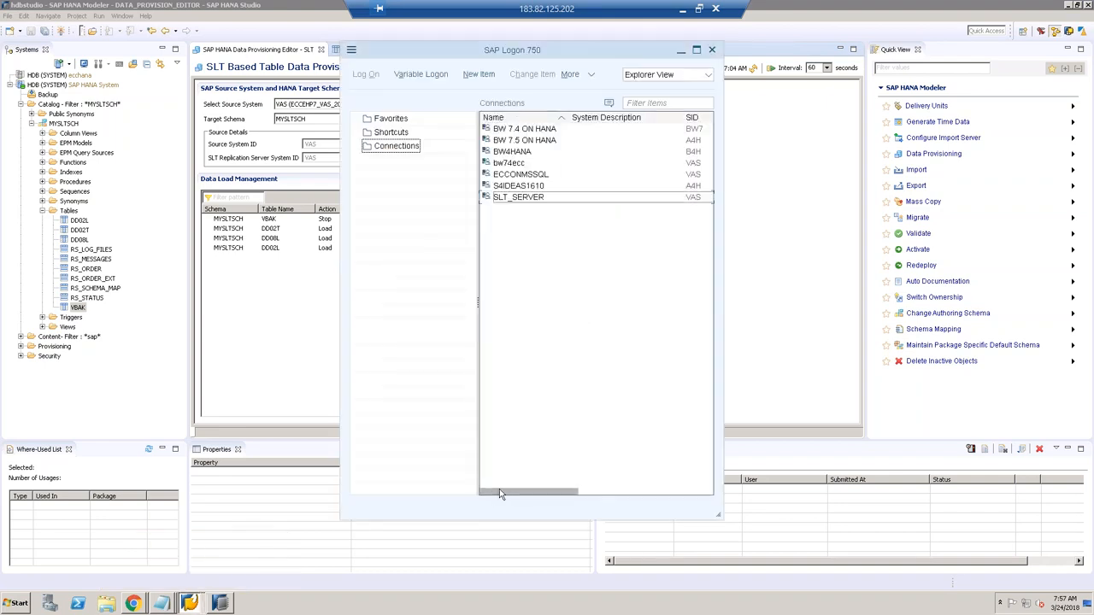
{"action": "left_click", "coordinate": [687, 187]}
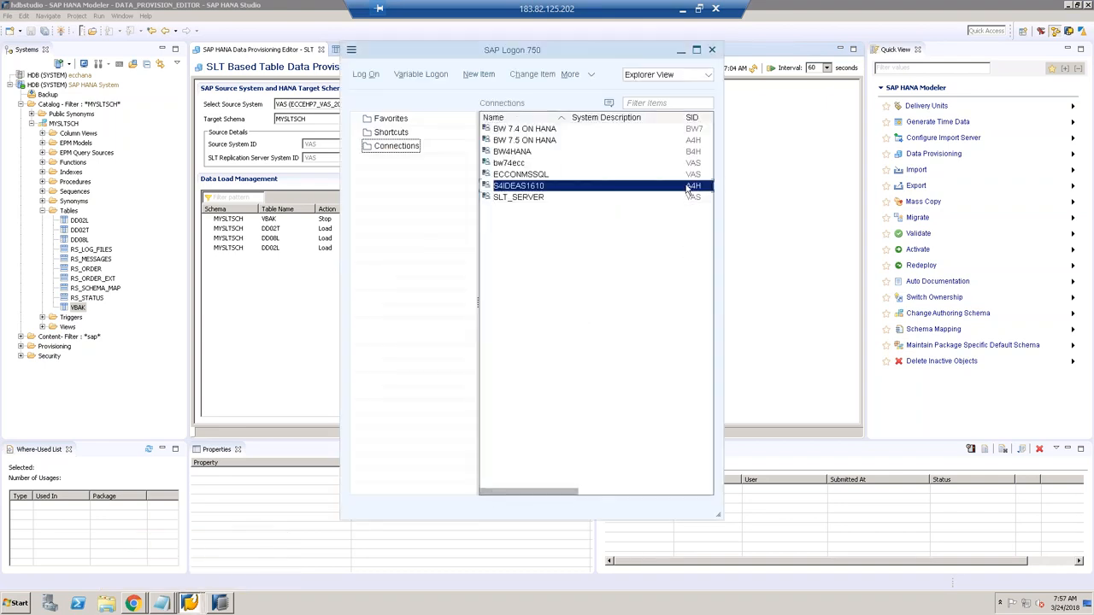
{"action": "left_click", "coordinate": [552, 199]}
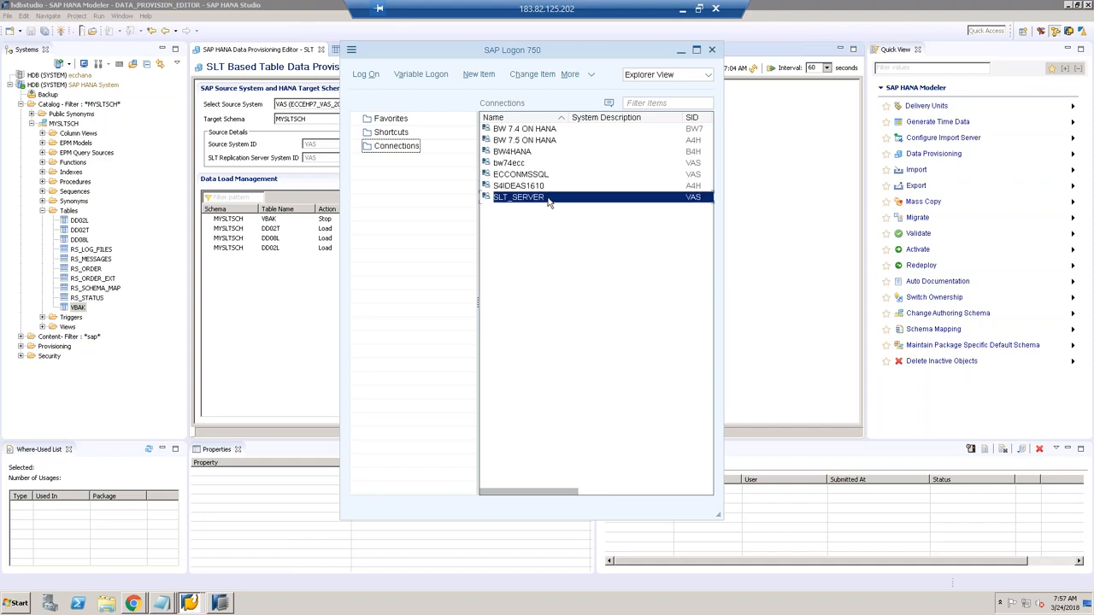
{"action": "left_click", "coordinate": [555, 187]}
{"action": "left_click", "coordinate": [549, 197]}
{"action": "left_click", "coordinate": [545, 187]}
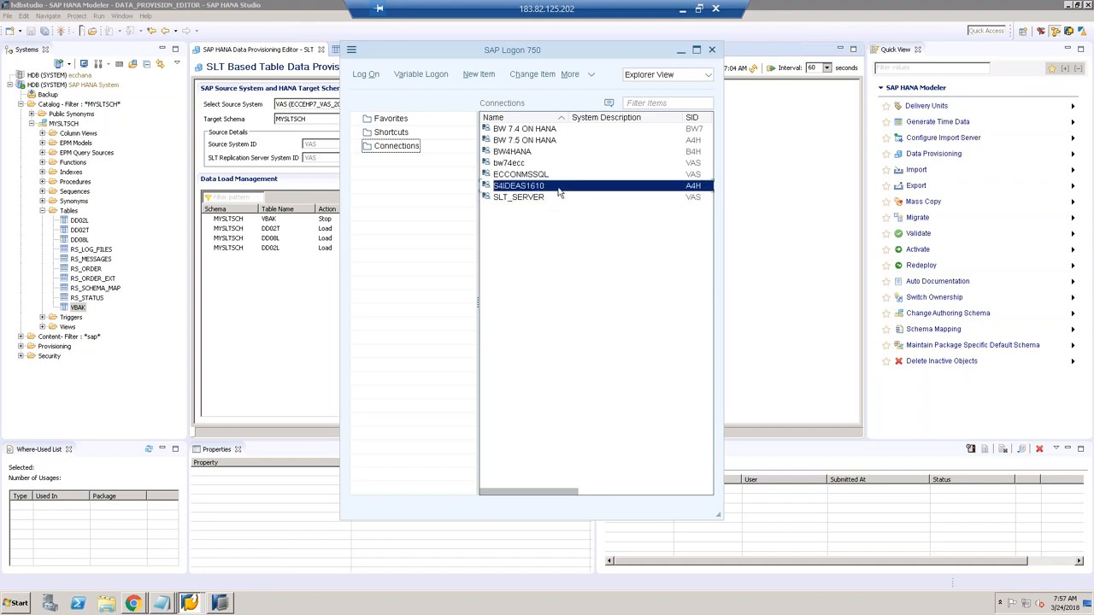
Step: Copy S4IDEAS1610's application server ecchana from its properties into the notes, replacing GNS
{"action": "right_click", "coordinate": [559, 191]}
{"action": "left_click", "coordinate": [592, 275]}
{"action": "double_click", "coordinate": [501, 272]}
{"action": "key", "text": "ctrl+c"}
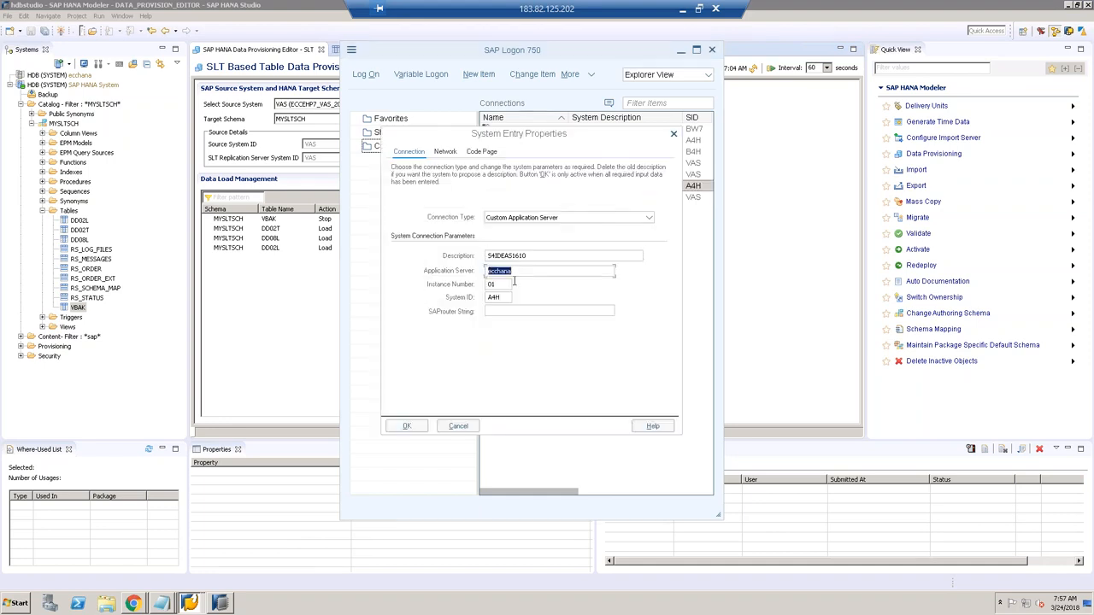
{"action": "left_click", "coordinate": [165, 606]}
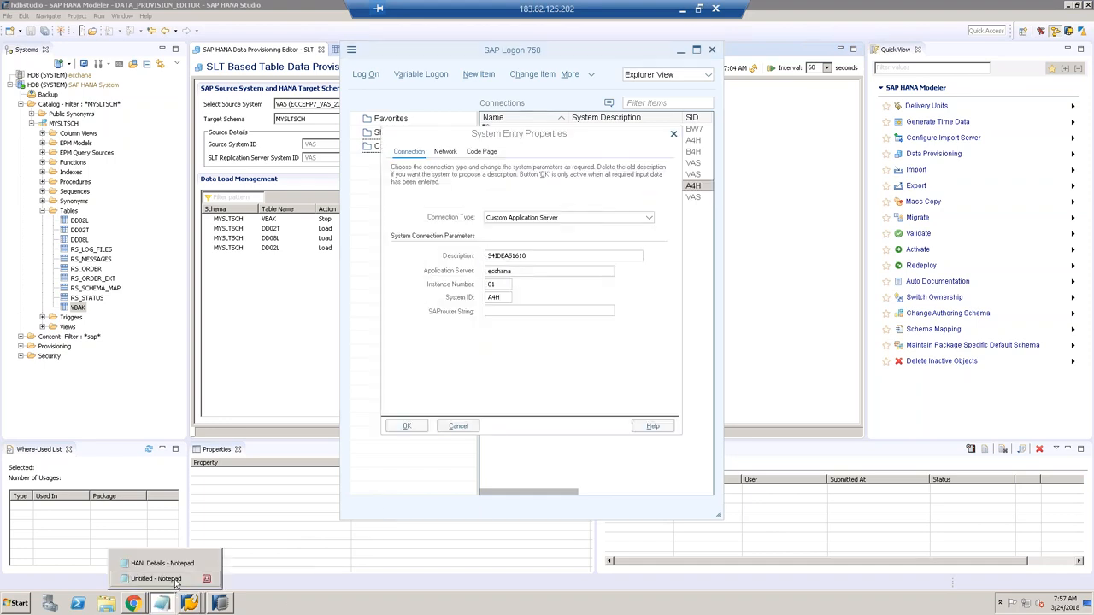
{"action": "left_click", "coordinate": [176, 579]}
{"action": "left_click", "coordinate": [375, 213]}
{"action": "double_click", "coordinate": [374, 213]}
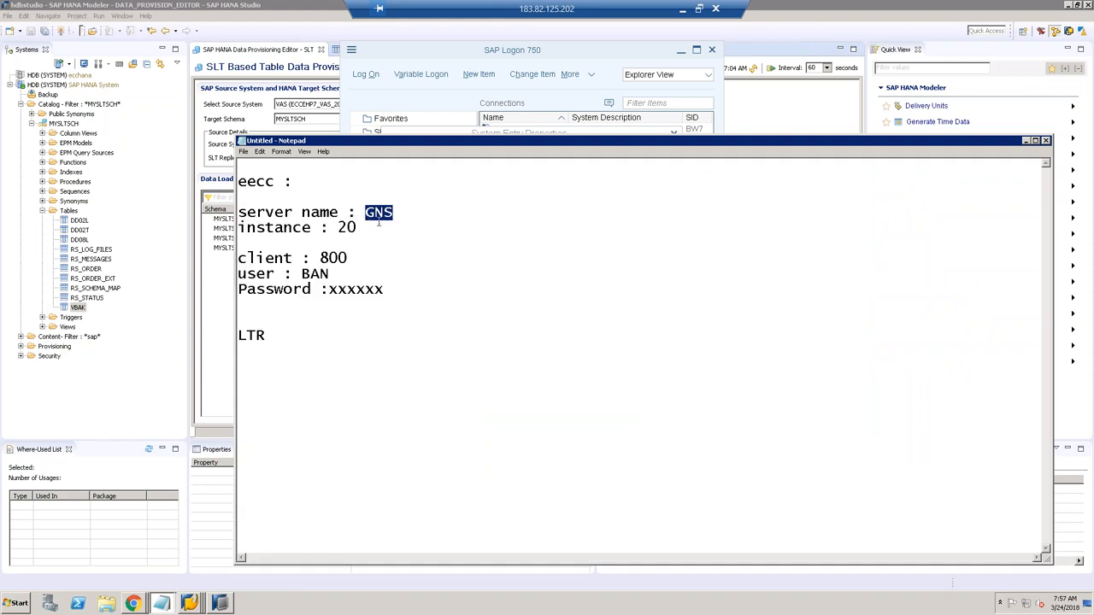
{"action": "key", "text": "ctrl+v"}
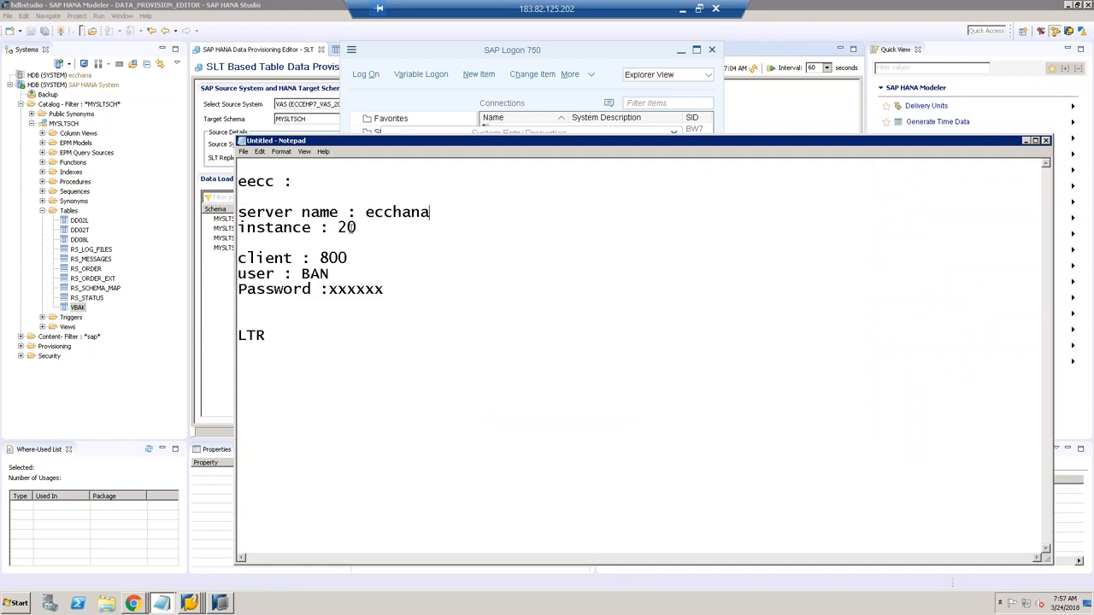
Step: Change the noted instance number to 01 and close the connection properties
{"action": "double_click", "coordinate": [341, 228]}
{"action": "type", "text": "01"}
{"action": "left_click", "coordinate": [415, 131]}
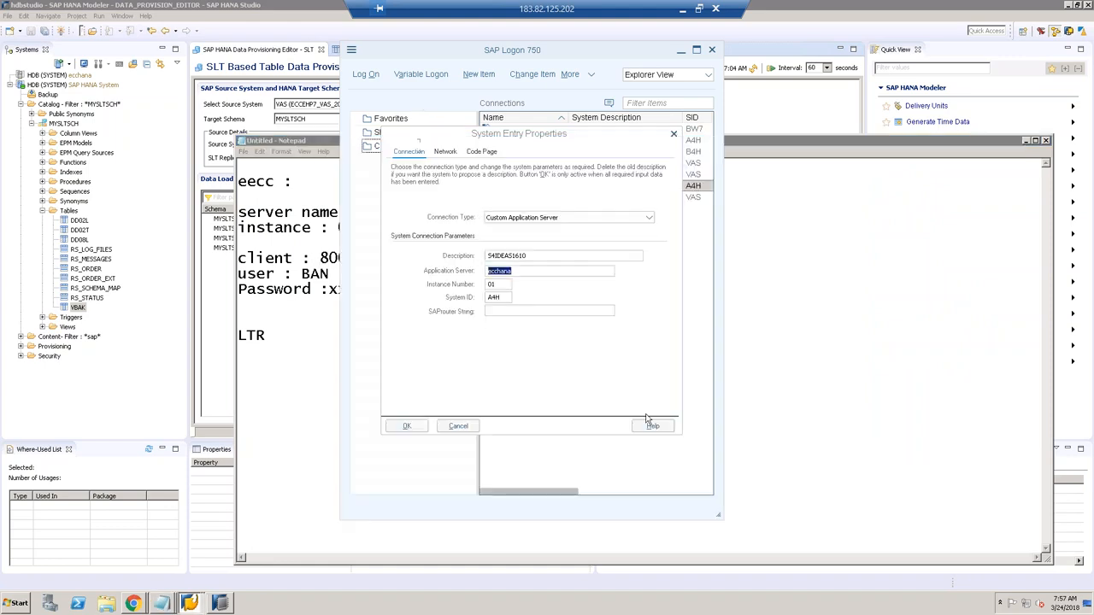
{"action": "left_click", "coordinate": [451, 426]}
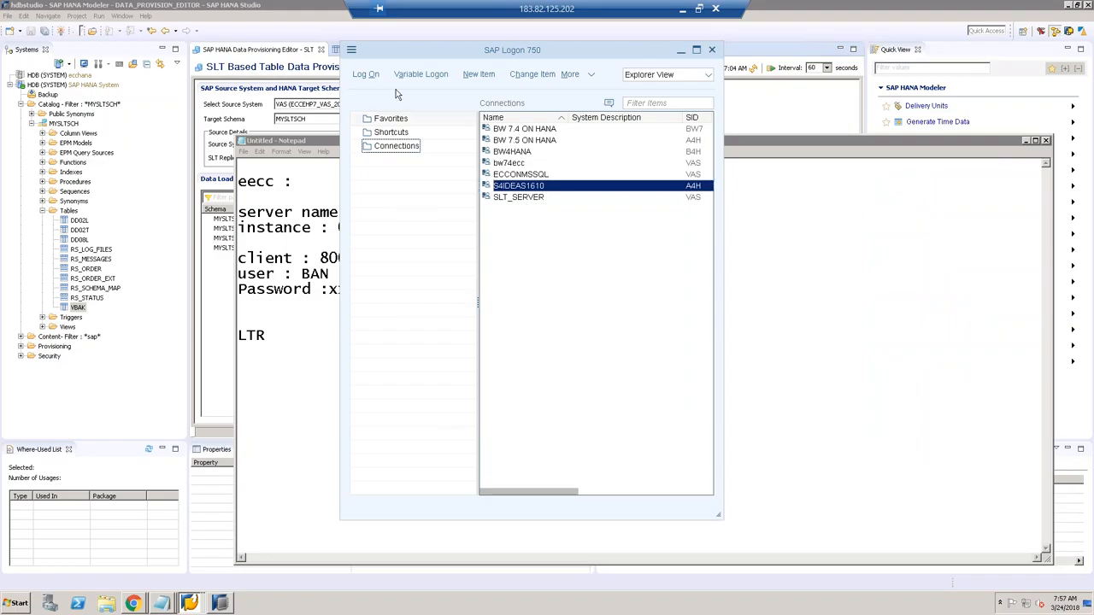
{"action": "left_click", "coordinate": [366, 74]}
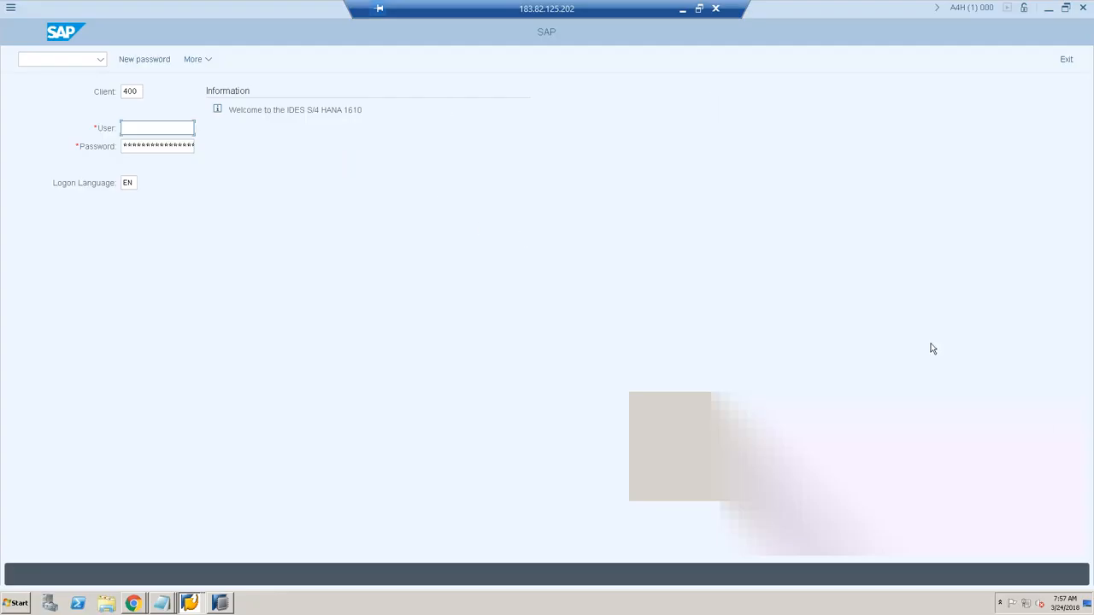
Step: Edit the notes to client 400 and a revised user ID, then close the S4IDEAS1610 logon screen
{"action": "key", "text": "alt+Tab"}
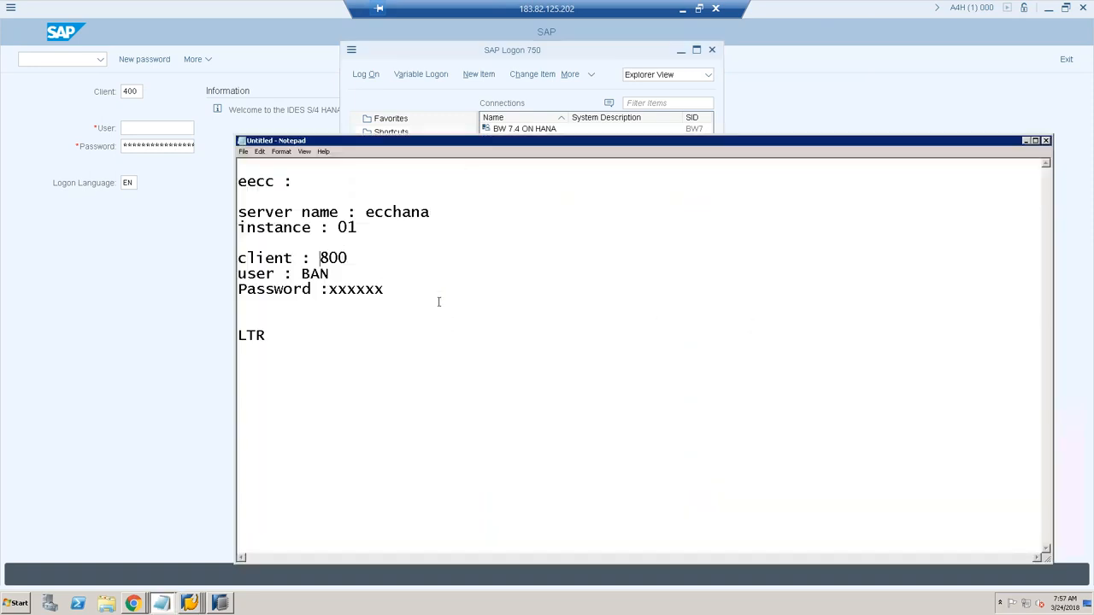
{"action": "key", "text": "Delete"}
{"action": "type", "text": "4"}
{"action": "double_click", "coordinate": [324, 272]}
{"action": "type", "text": "HAN"}
{"action": "left_click", "coordinate": [171, 248]}
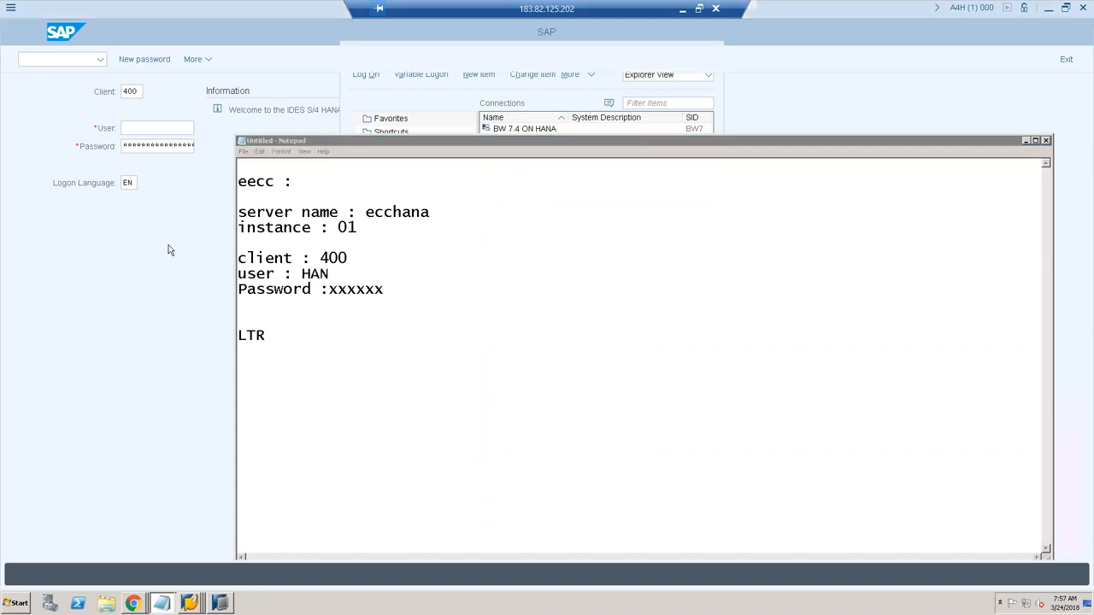
{"action": "left_click", "coordinate": [1083, 8]}
{"action": "left_click", "coordinate": [412, 53]}
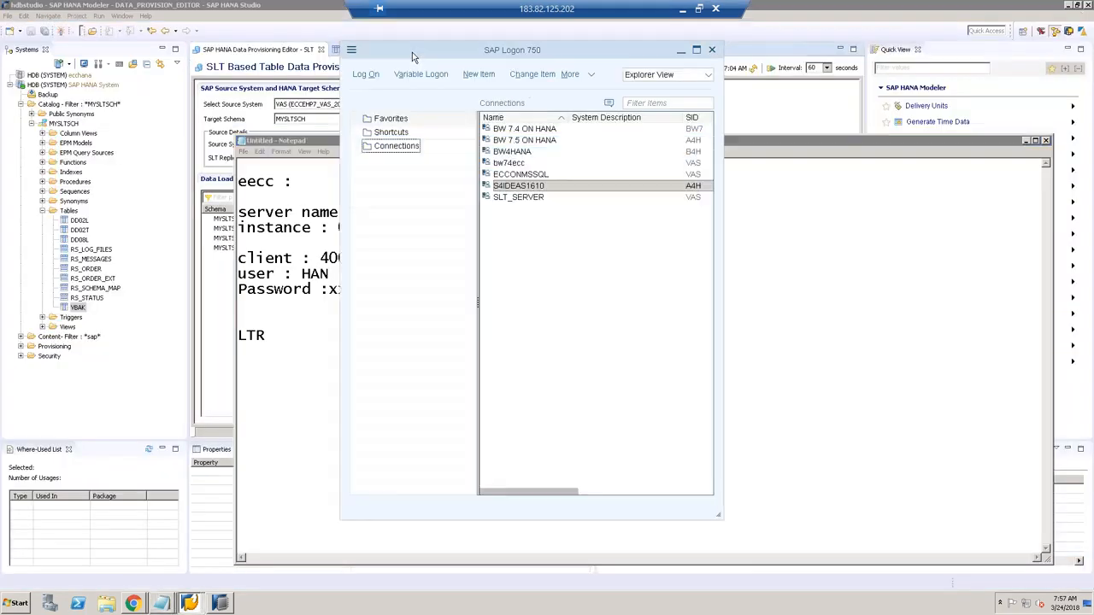
Step: Minimize the LT Replication cockpit and log off from the Change Sales Order session
{"action": "left_click", "coordinate": [195, 603]}
{"action": "left_click", "coordinate": [200, 564]}
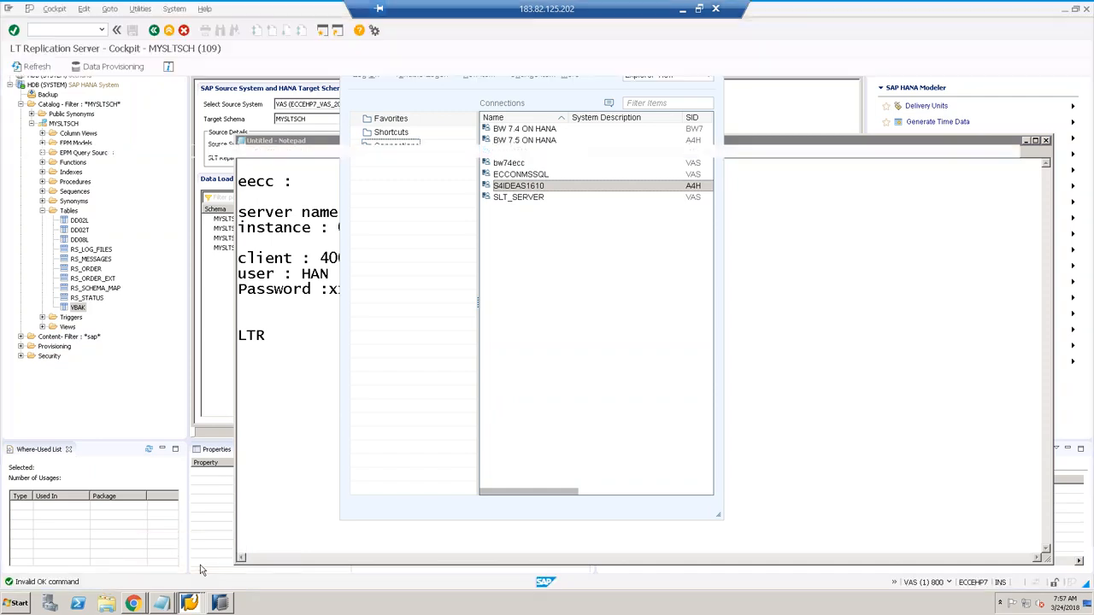
{"action": "left_click", "coordinate": [1076, 9]}
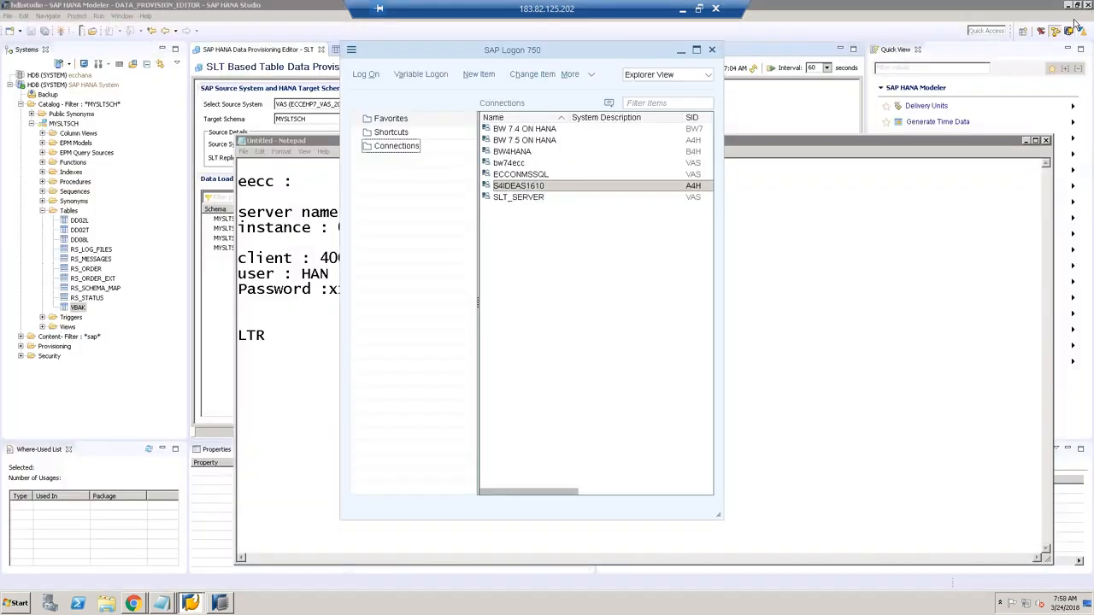
{"action": "left_click", "coordinate": [193, 605]}
{"action": "left_click", "coordinate": [196, 580]}
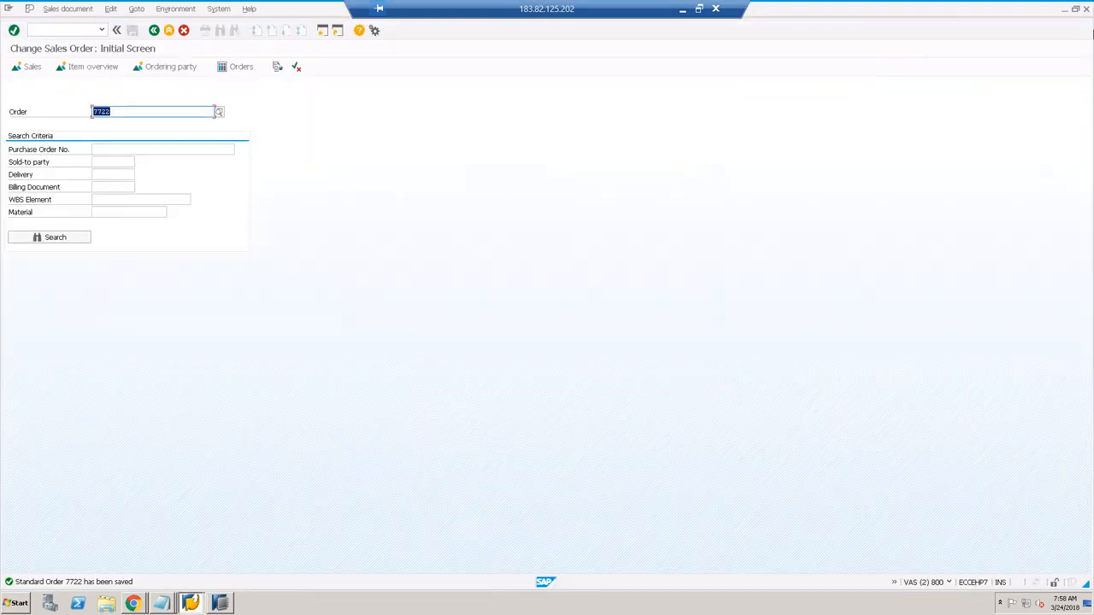
{"action": "key", "text": "alt+F4"}
{"action": "left_click", "coordinate": [107, 203]}
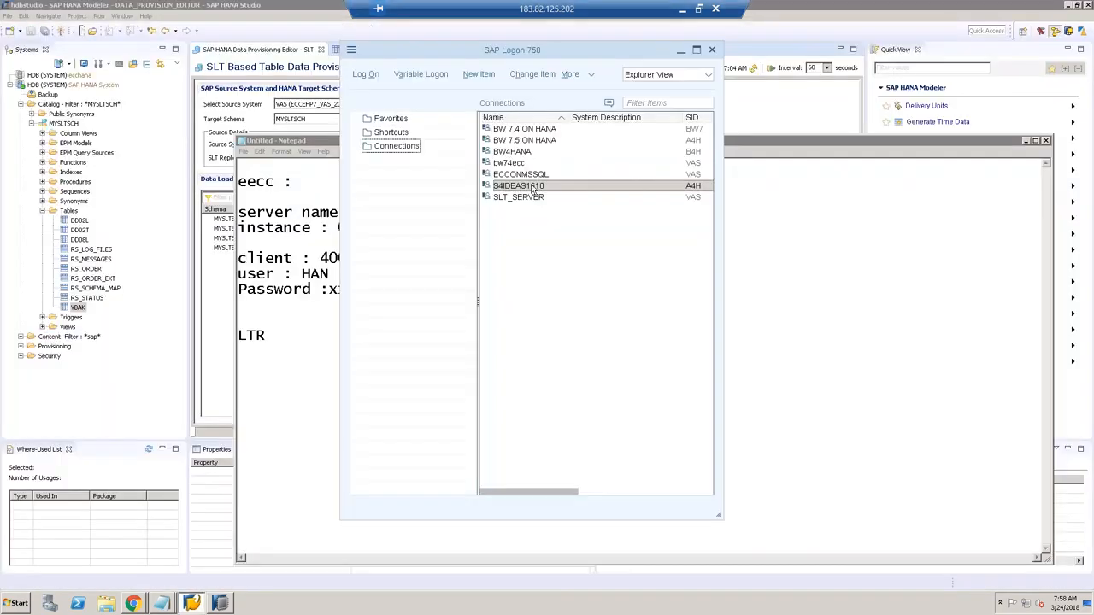
Step: Log on to SLT_SERVER, dismiss the licence notice, and run SM59 for RFC connections
{"action": "left_click", "coordinate": [519, 198]}
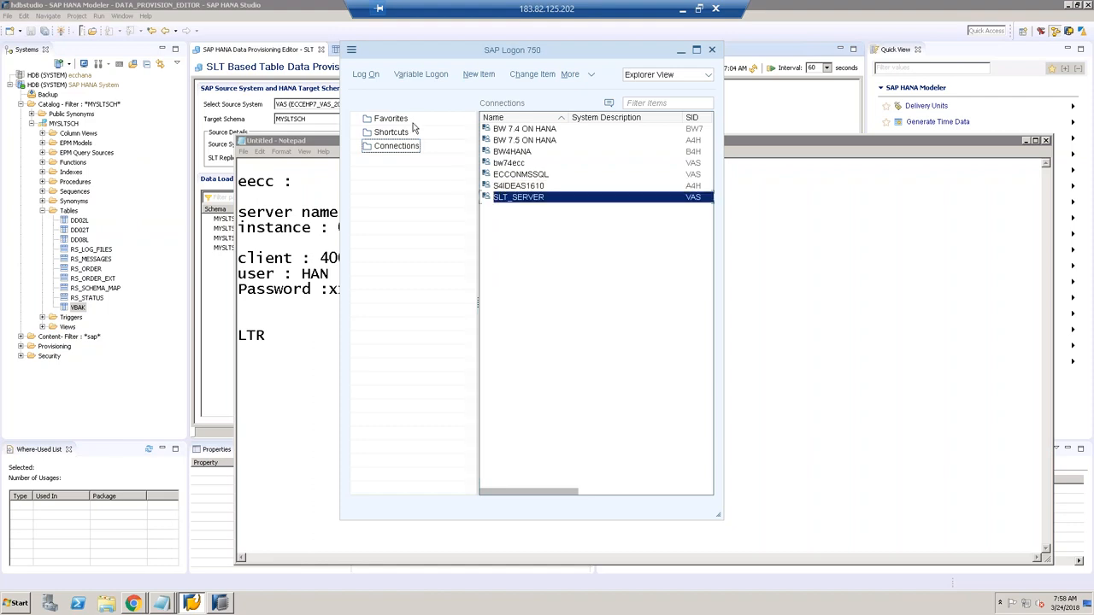
{"action": "left_click", "coordinate": [366, 75]}
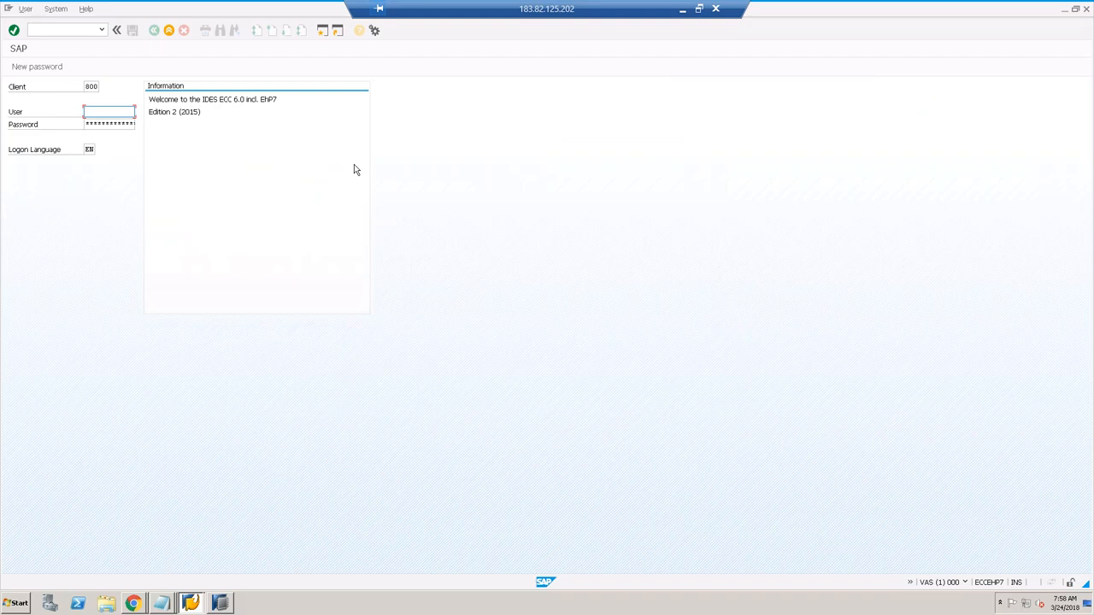
{"action": "type", "text": "HAN"}
{"action": "key", "text": "Tab"}
{"action": "key", "text": "Return"}
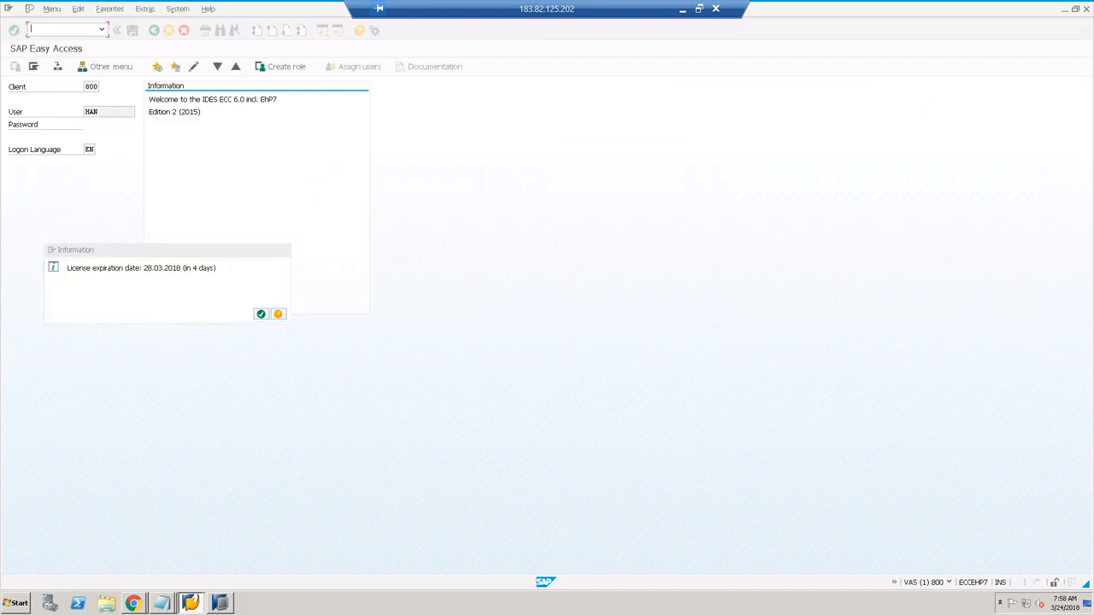
{"action": "key", "text": "Return"}
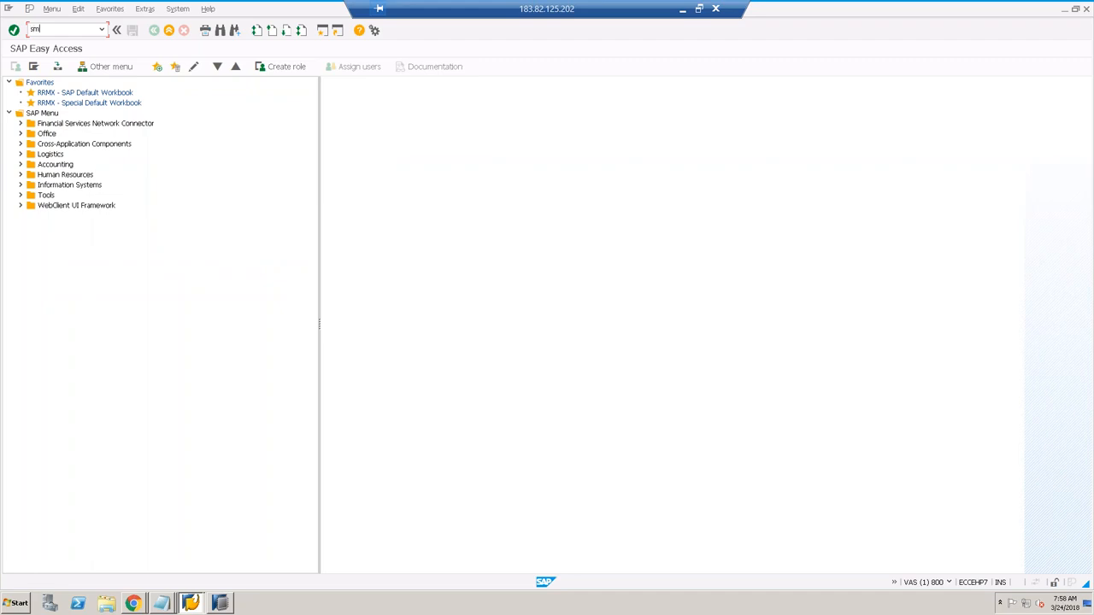
{"action": "type", "text": "sm59"}
{"action": "key", "text": "Return"}
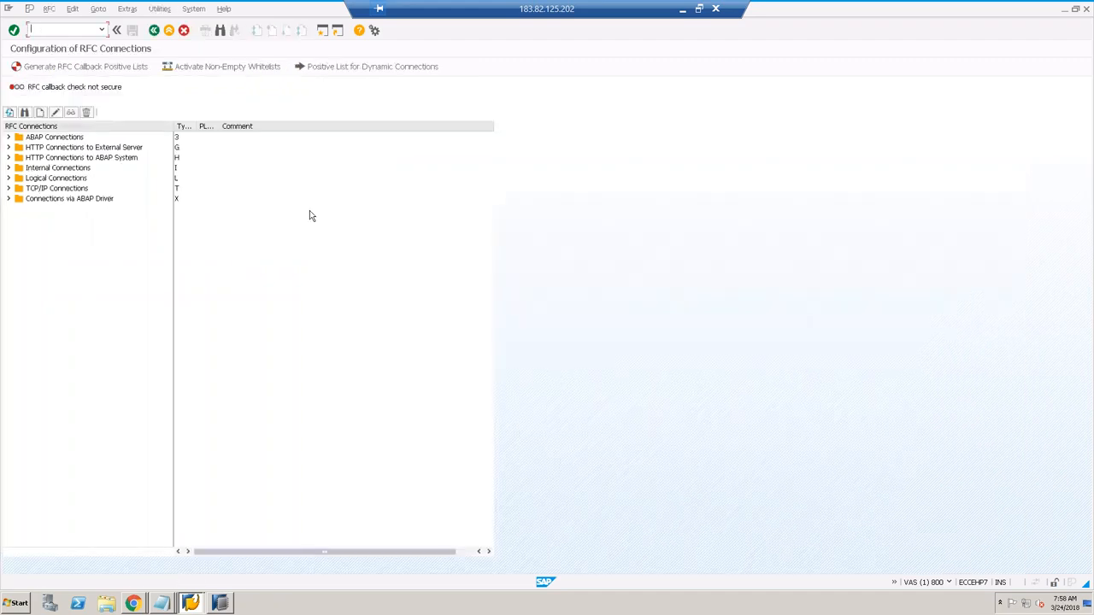
Step: Create ABAP connection MYS4APP with MYS4APP as all three descriptions
{"action": "left_click", "coordinate": [65, 138]}
{"action": "left_click", "coordinate": [40, 114]}
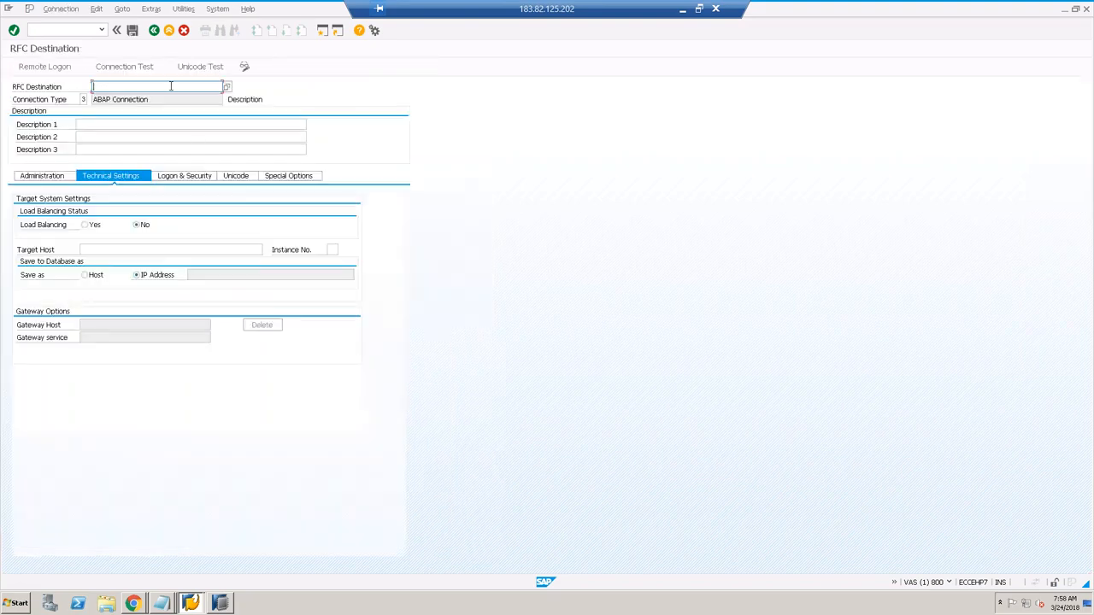
{"action": "type", "text": "MYS4APP"}
{"action": "left_click_drag", "start_coordinate": [141, 89], "coordinate": [61, 86]}
{"action": "key", "text": "ctrl+c"}
{"action": "left_click", "coordinate": [92, 87]}
{"action": "left_click", "coordinate": [89, 126]}
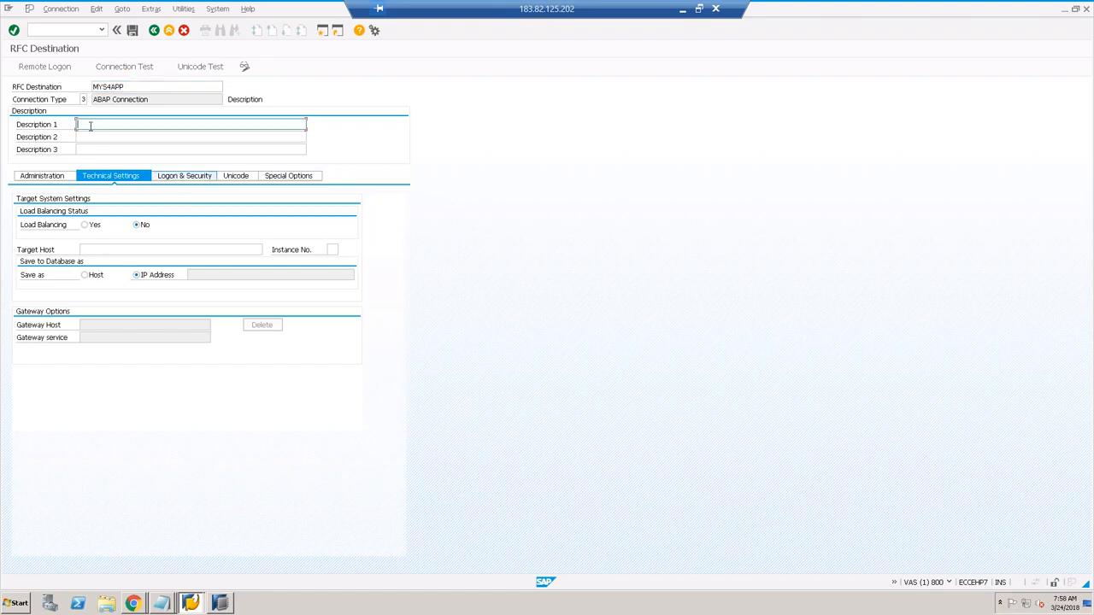
{"action": "key", "text": "ctrl+v"}
{"action": "key", "text": "Tab"}
{"action": "key", "text": "ctrl+v"}
{"action": "left_click", "coordinate": [99, 150]}
{"action": "key", "text": "ctrl+v"}
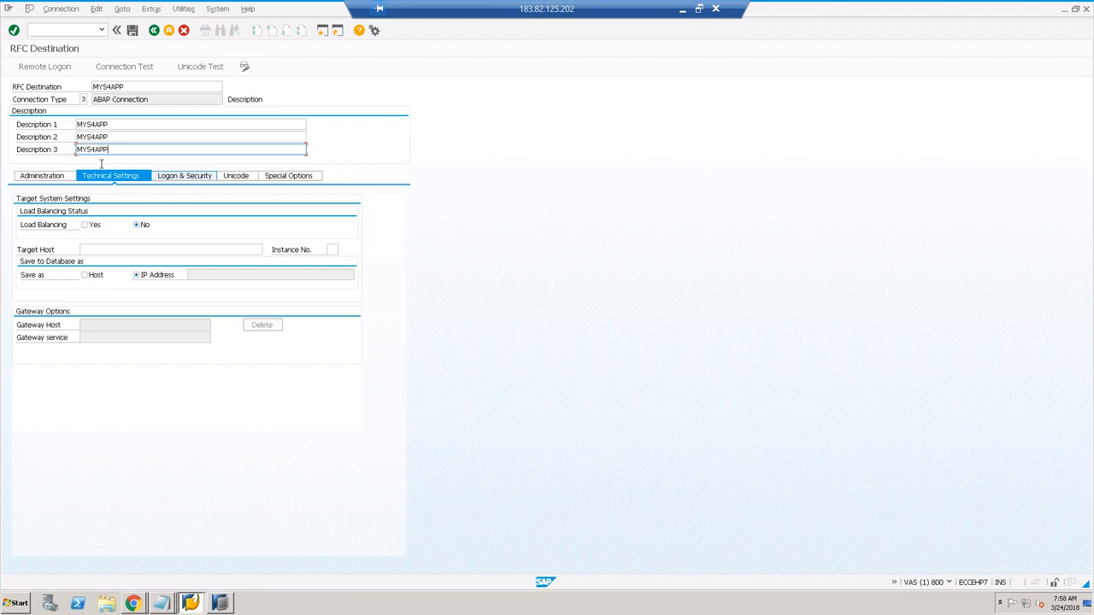
{"action": "key", "text": "Return"}
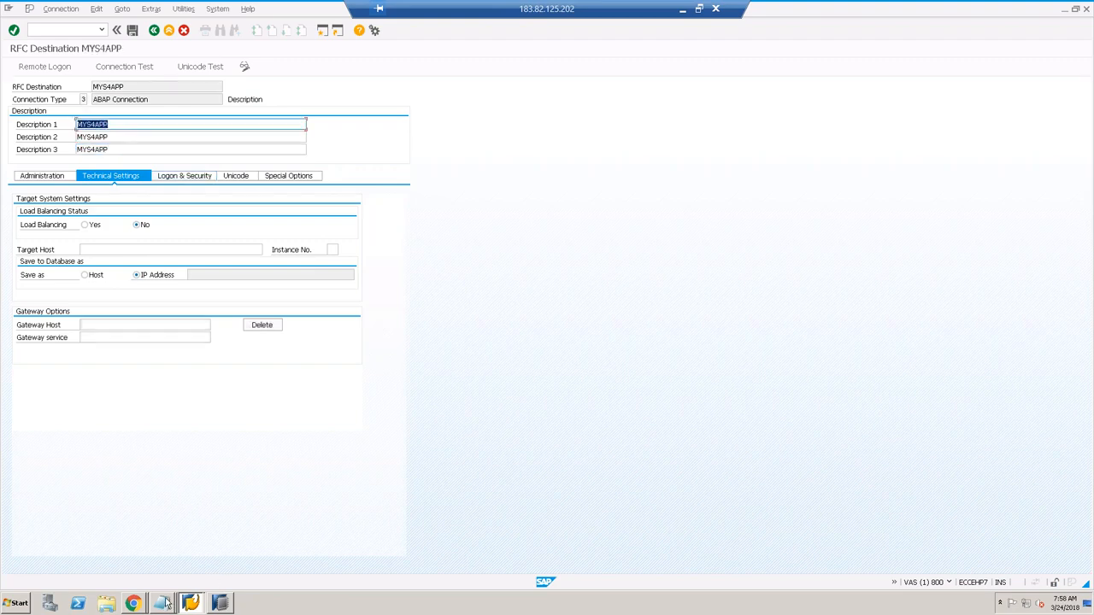
Step: Set the destination's target host to ecchana and instance number to 01
{"action": "mouse_move", "coordinate": [168, 604]}
{"action": "left_click", "coordinate": [177, 567]}
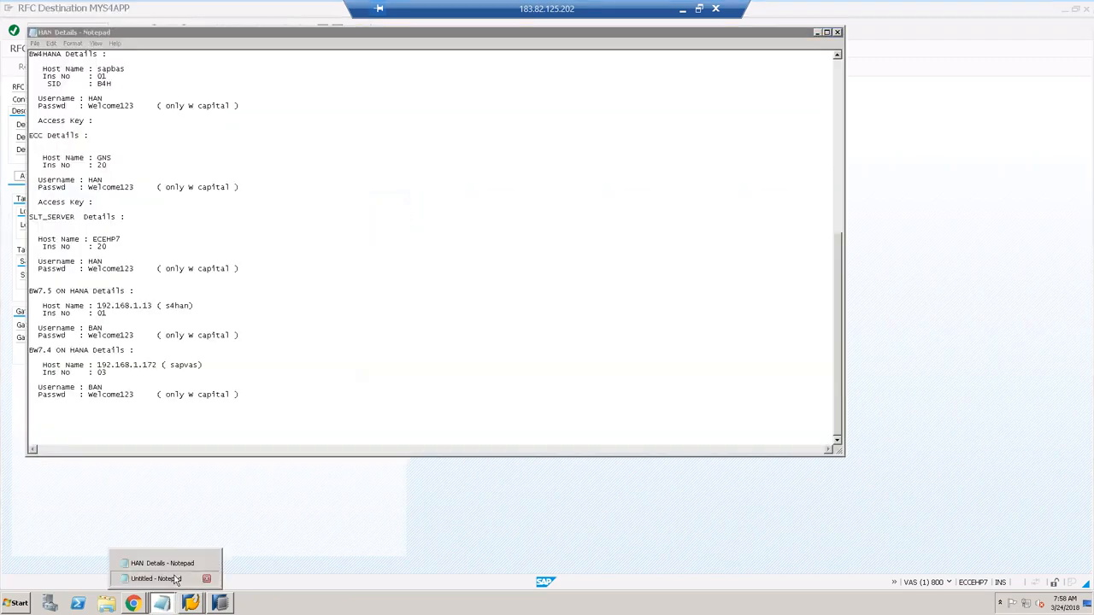
{"action": "left_click", "coordinate": [175, 578]}
{"action": "double_click", "coordinate": [377, 213]}
{"action": "key", "text": "ctrl+c"}
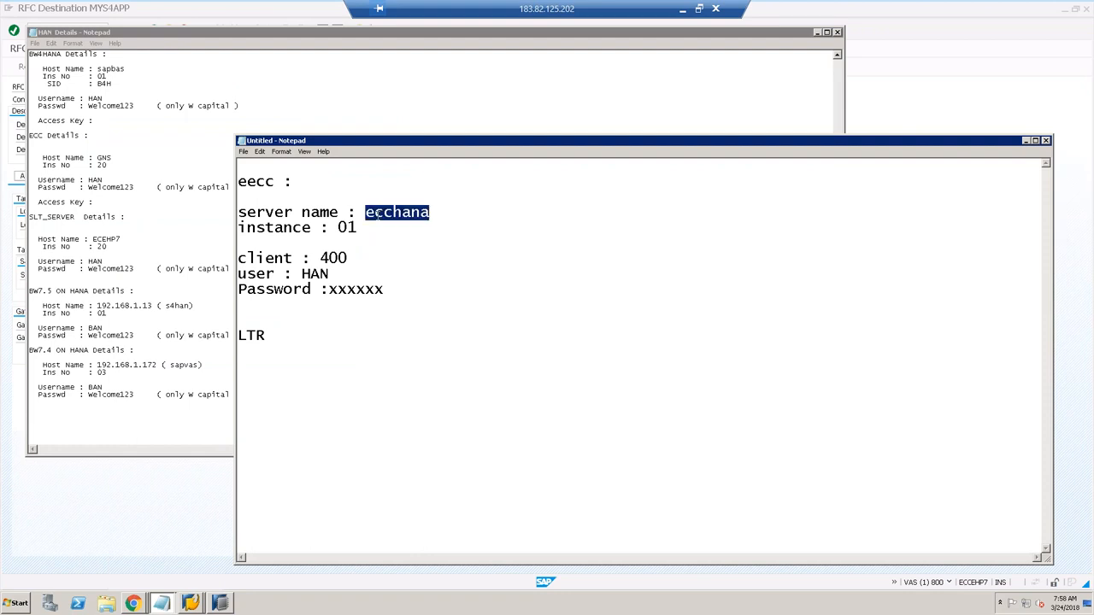
{"action": "key", "text": "alt+Tab"}
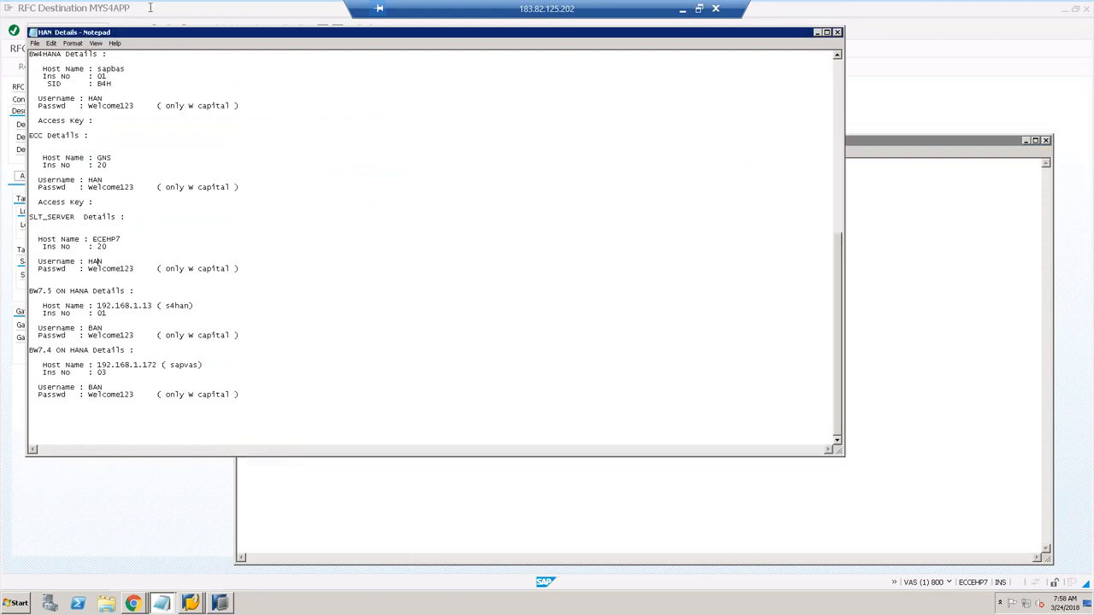
{"action": "left_click", "coordinate": [151, 7]}
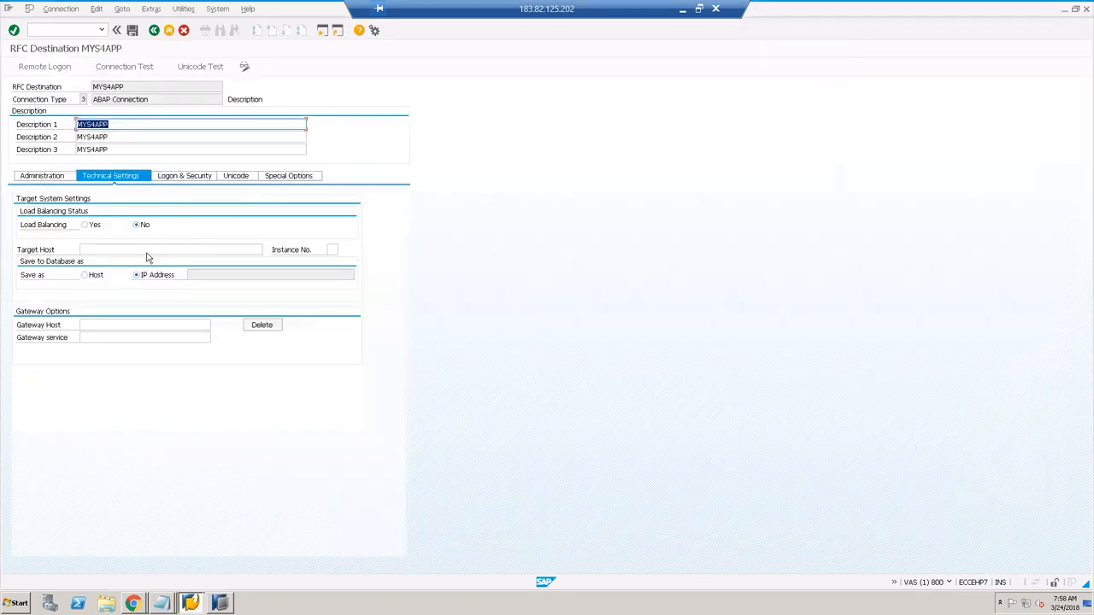
{"action": "left_click", "coordinate": [80, 250]}
{"action": "key", "text": "ctrl+v"}
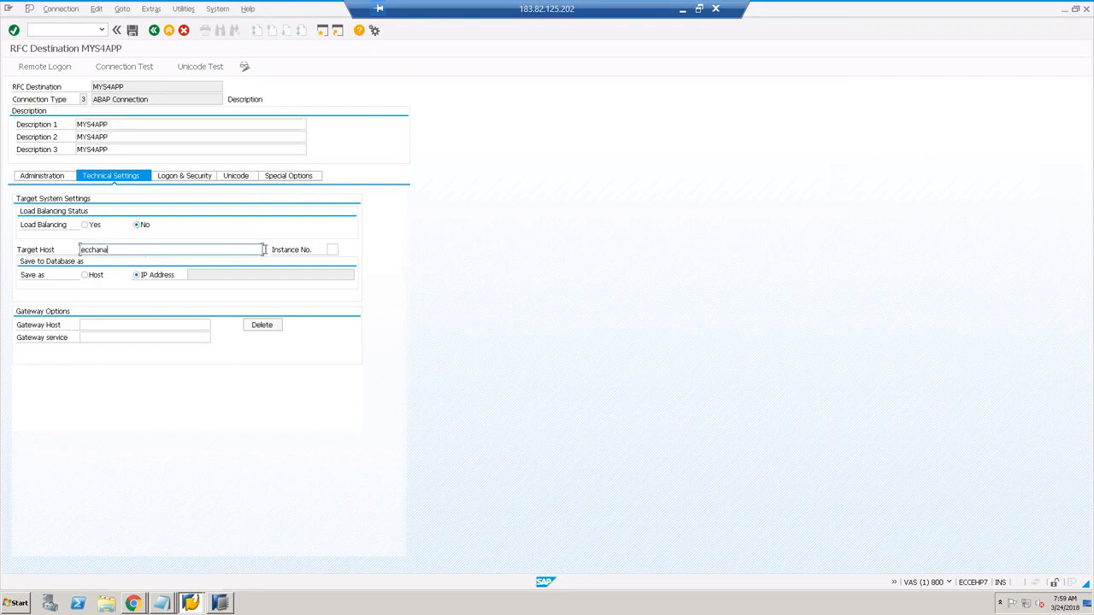
{"action": "left_click", "coordinate": [333, 250]}
{"action": "type", "text": "01"}
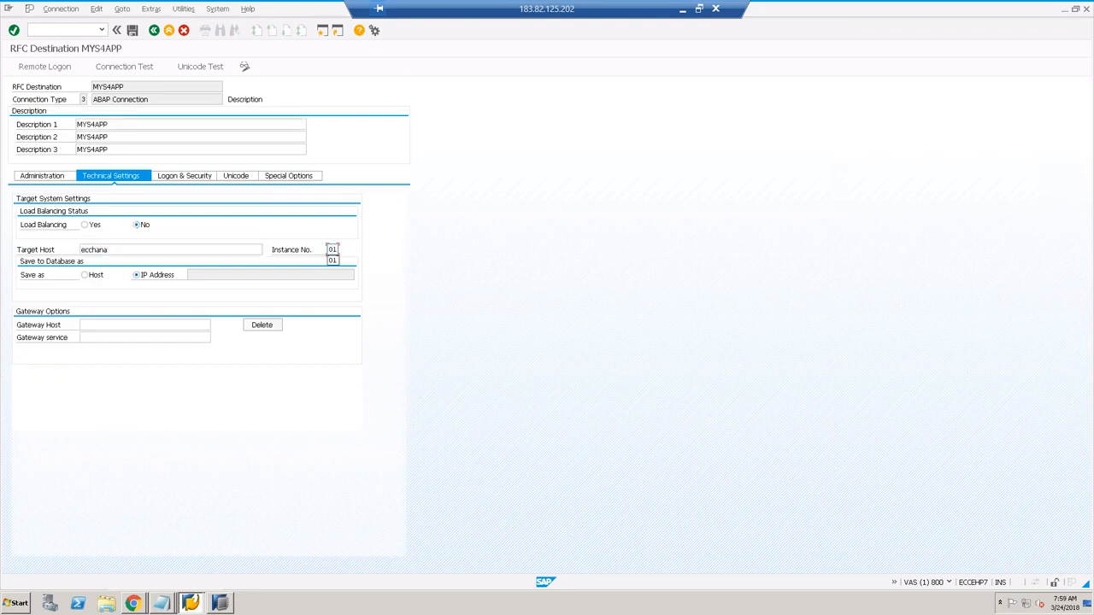
{"action": "key", "text": "Return"}
{"action": "key", "text": "Return"}
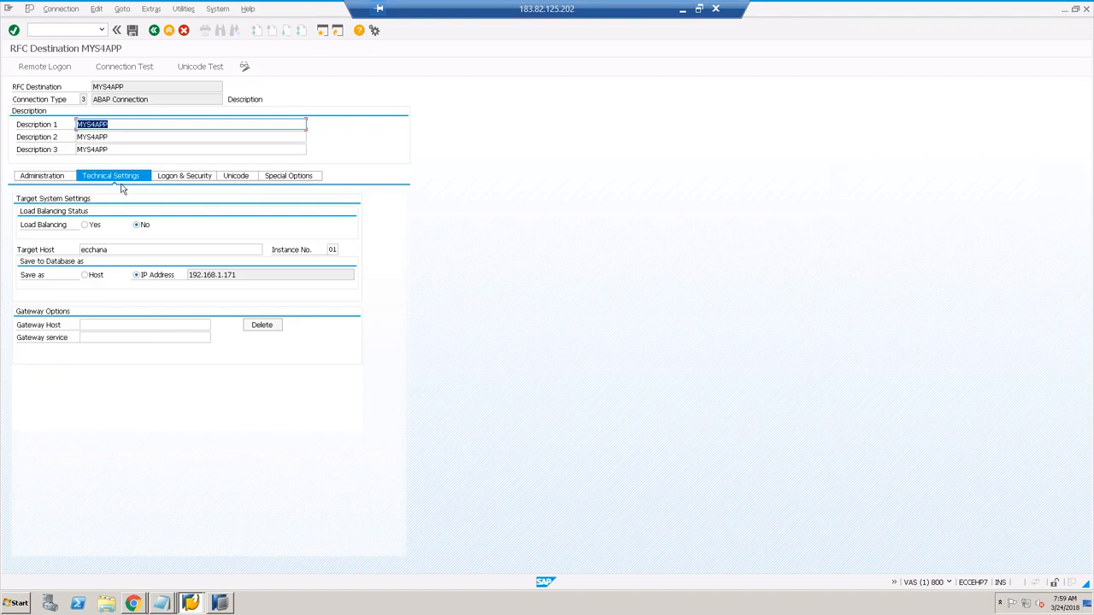
{"action": "left_click", "coordinate": [195, 178]}
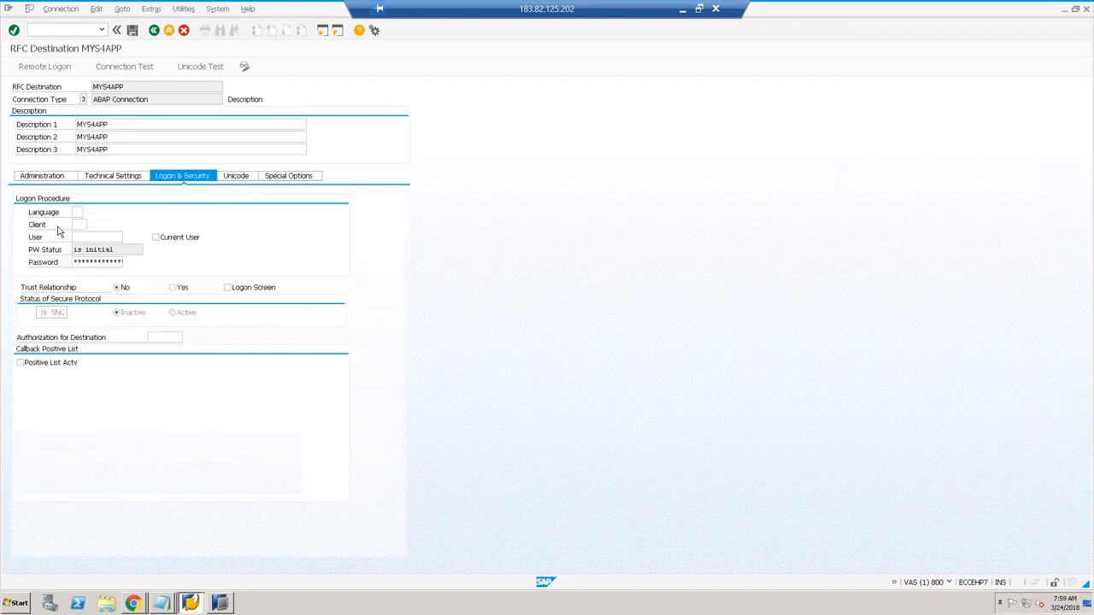
Step: Enter logon language EN, client 400, the user name and password
{"action": "left_click", "coordinate": [79, 212]}
{"action": "type", "text": "EN"}
{"action": "type", "text": "400"}
{"action": "key", "text": "Tab"}
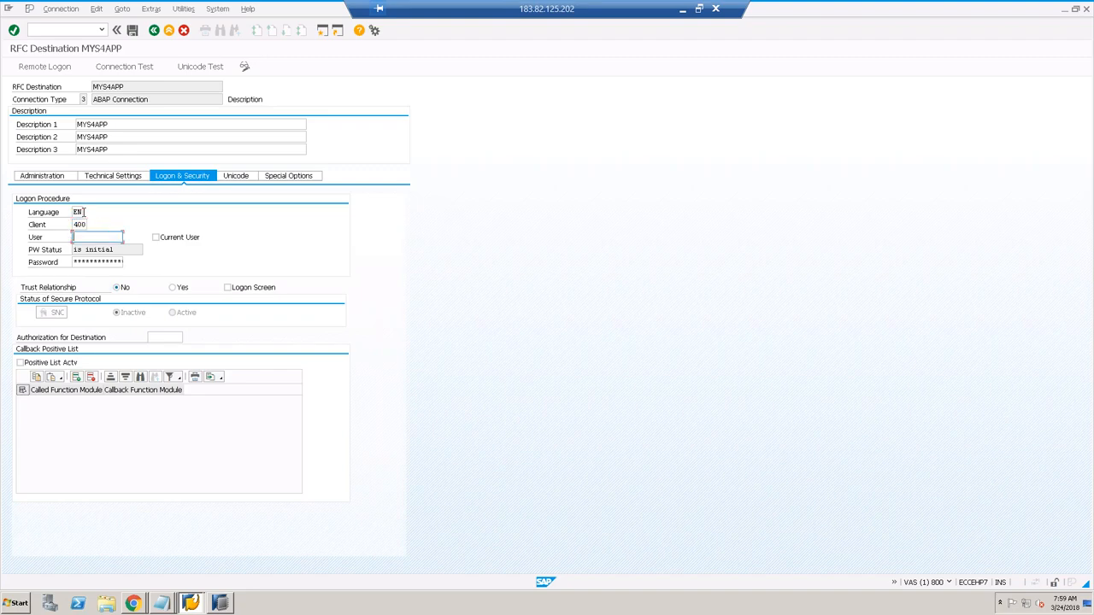
{"action": "type", "text": "MAN"}
{"action": "key", "text": "Tab"}
Step: Save the MYS4APP destination and run its connection test successfully
{"action": "left_click", "coordinate": [132, 30]}
{"action": "left_click", "coordinate": [141, 68]}
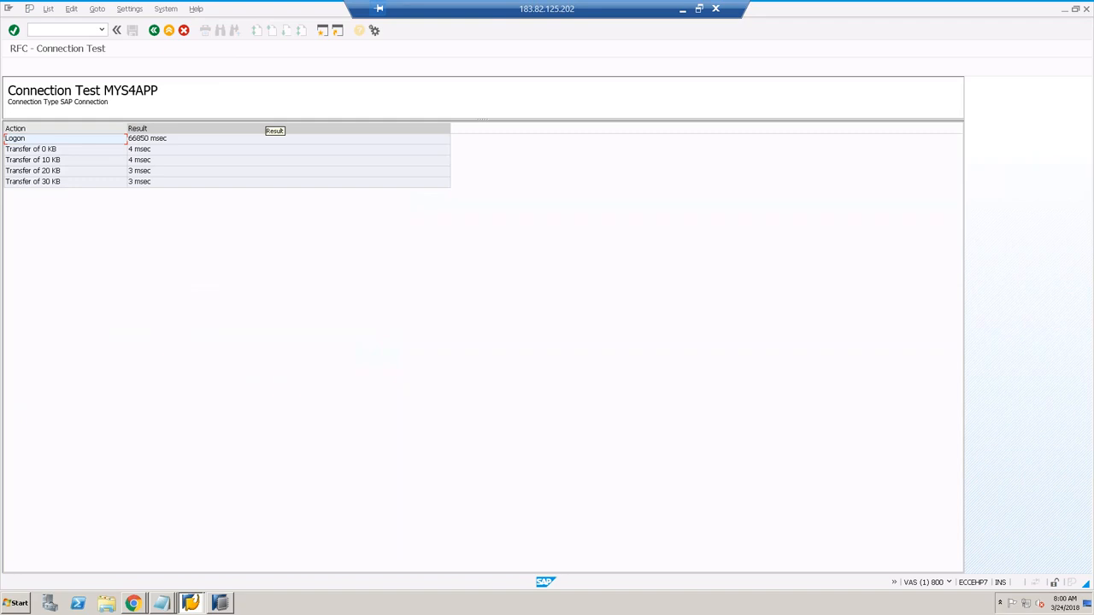
{"action": "left_click", "coordinate": [154, 30]}
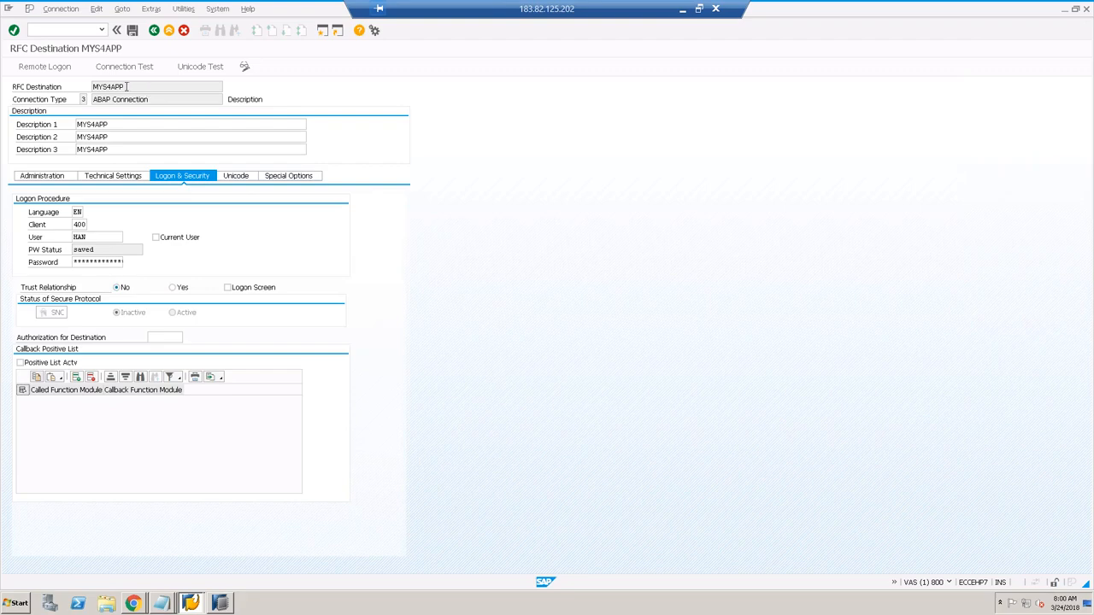
{"action": "left_click_drag", "start_coordinate": [126, 86], "coordinate": [81, 87]}
{"action": "key", "text": "ctrl+c"}
Step: Start a new SLT configuration named MYS4APP with description MYS4APP
{"action": "left_click", "coordinate": [134, 604]}
{"action": "left_click", "coordinate": [136, 580]}
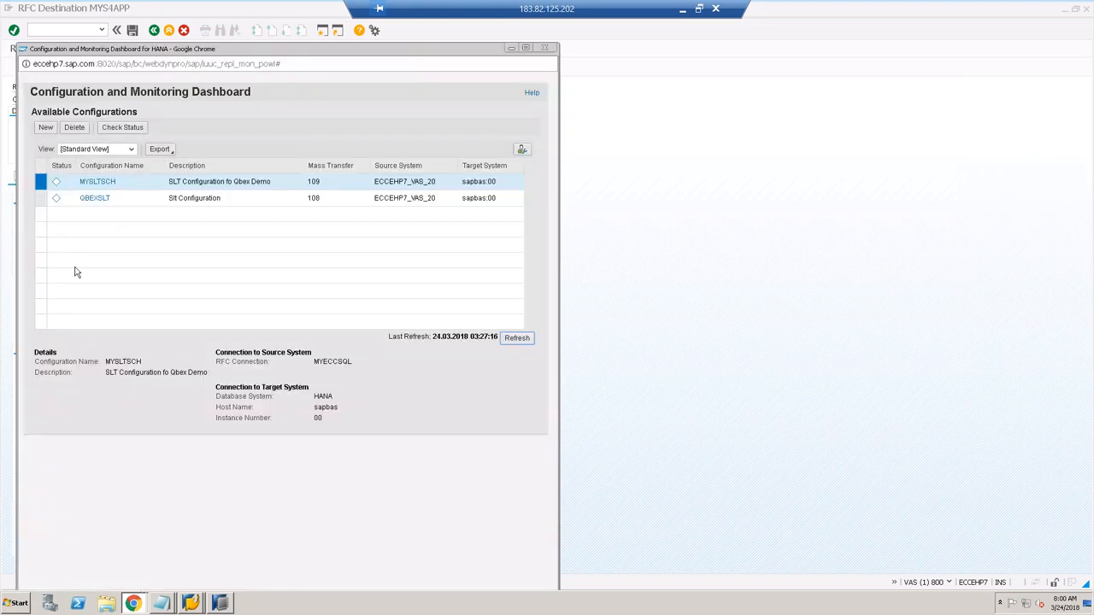
{"action": "left_click", "coordinate": [46, 127]}
{"action": "left_click", "coordinate": [214, 176]}
{"action": "key", "text": "ctrl+v"}
{"action": "left_click", "coordinate": [205, 196]}
{"action": "key", "text": "ctrl+v"}
{"action": "left_click", "coordinate": [159, 142]}
Step: Set the source RFC destination to MYS4APP and allow multiple usage
{"action": "left_click", "coordinate": [190, 230]}
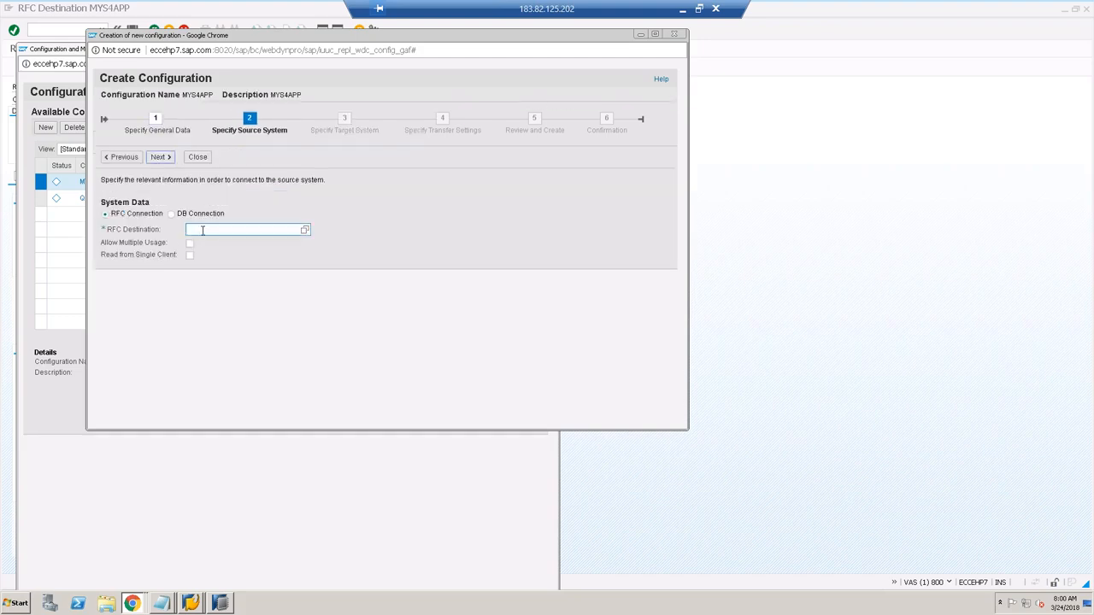
{"action": "key", "text": "ctrl+v"}
{"action": "left_click", "coordinate": [190, 243]}
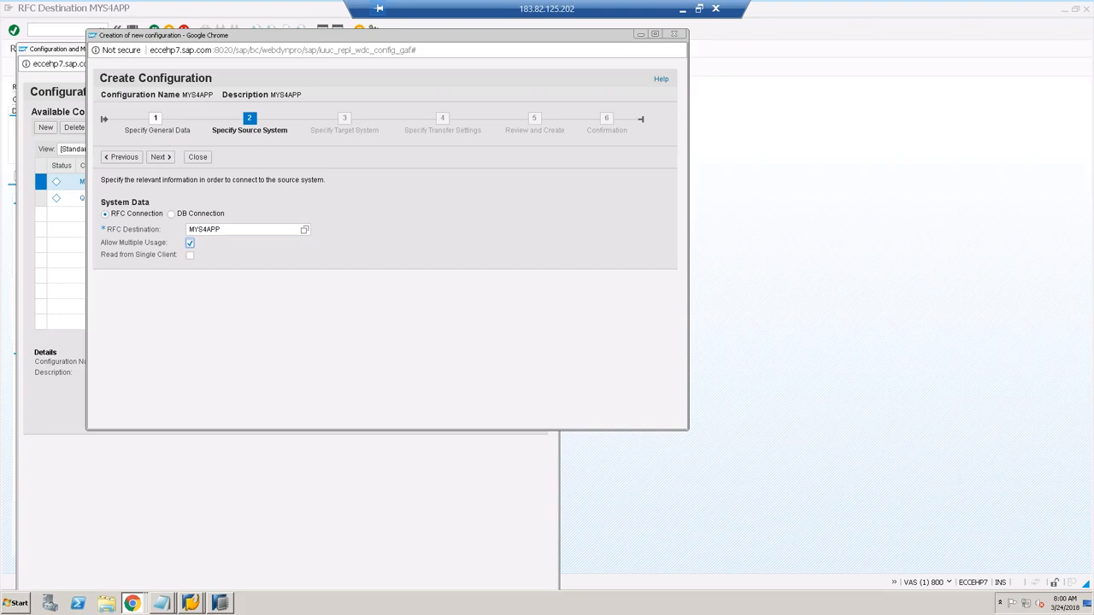
{"action": "left_click", "coordinate": [159, 157]}
Step: Specify the HANA target: administration user system, its password, and host sapbas
{"action": "left_click", "coordinate": [211, 259]}
{"action": "type", "text": "system"}
{"action": "key", "text": "Tab"}
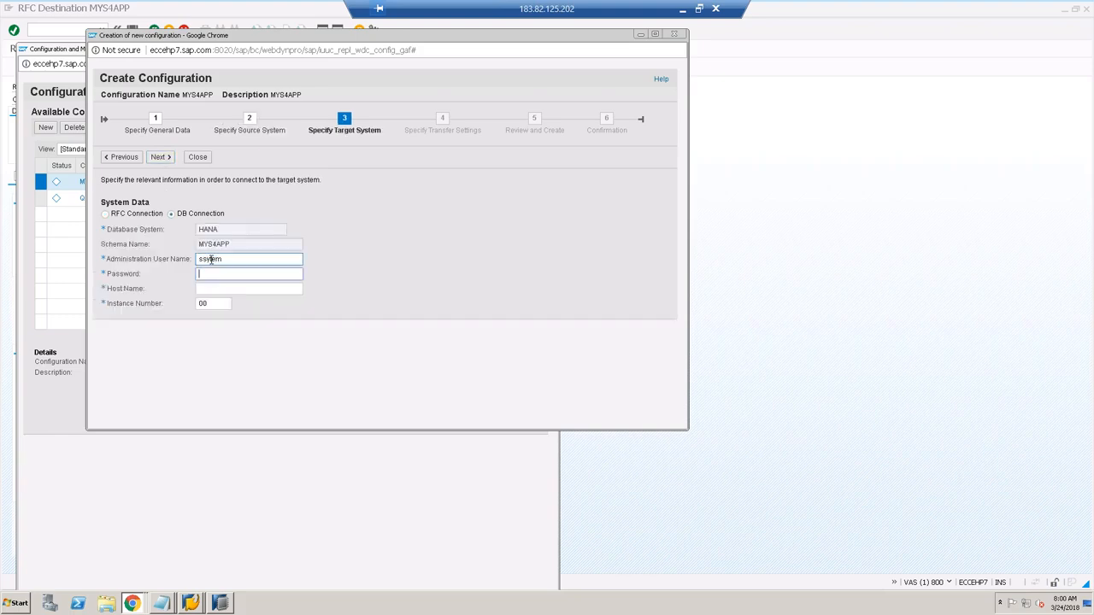
{"action": "double_click", "coordinate": [211, 259]}
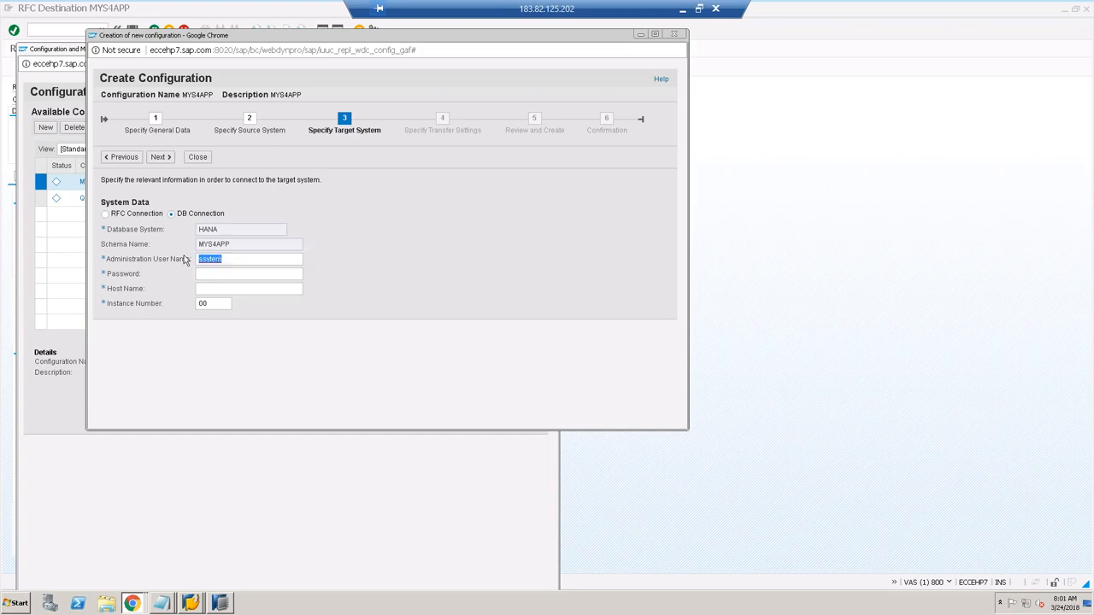
{"action": "type", "text": "system"}
{"action": "key", "text": "Tab"}
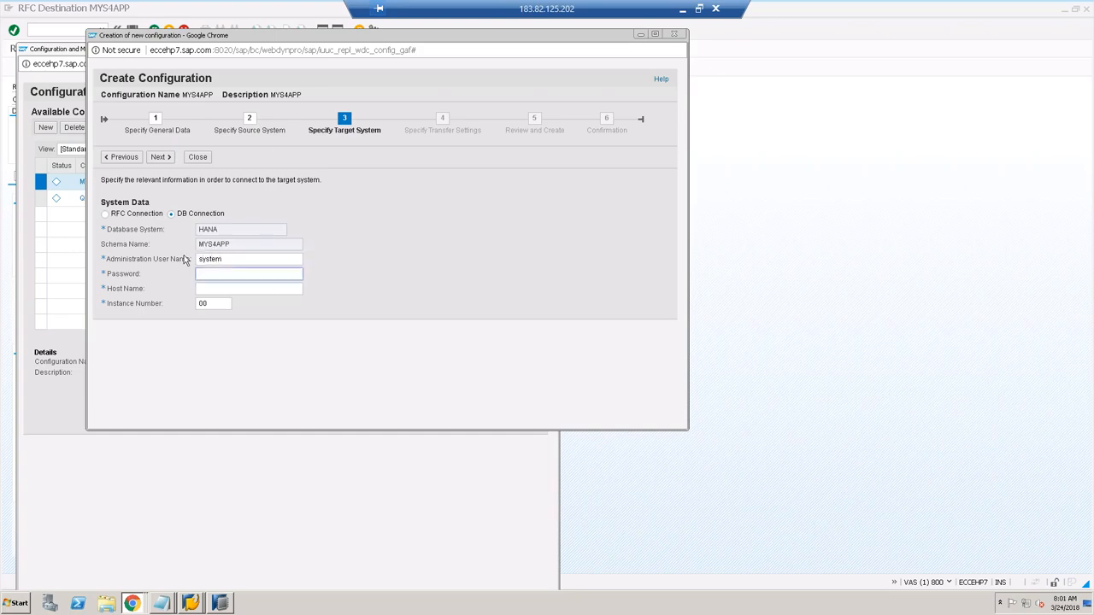
{"action": "type", "text": "••••••••"}
{"action": "left_click", "coordinate": [205, 292]}
{"action": "type", "text": "sapbas"}
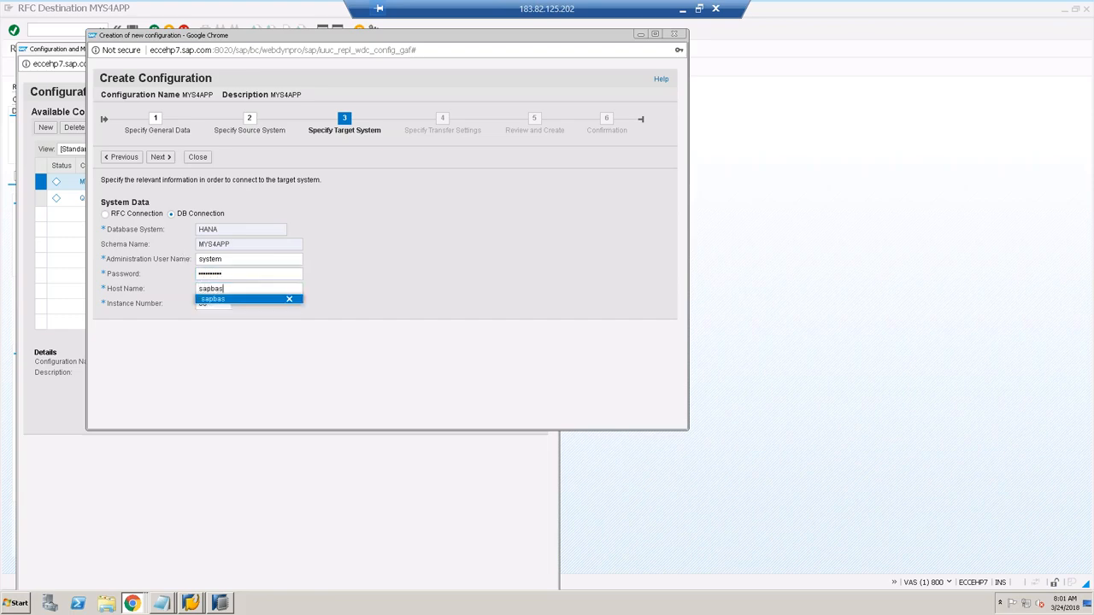
{"action": "left_click", "coordinate": [347, 270]}
{"action": "left_click", "coordinate": [159, 159]}
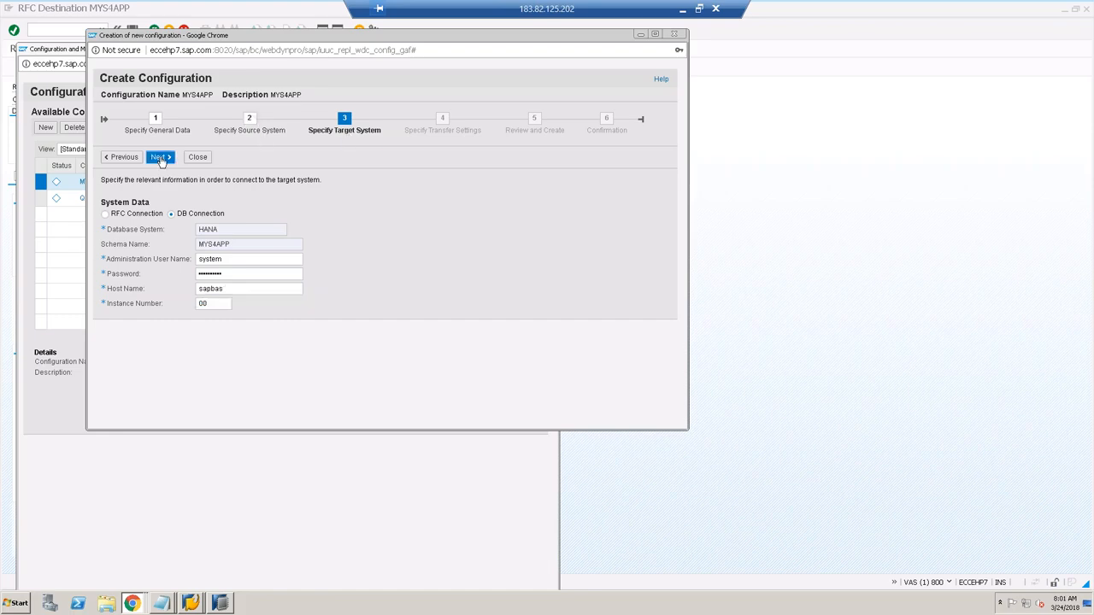
Step: Set 6 data transfer, 6 initial load and 3 calculation jobs, then create the configuration
{"action": "left_click", "coordinate": [225, 269]}
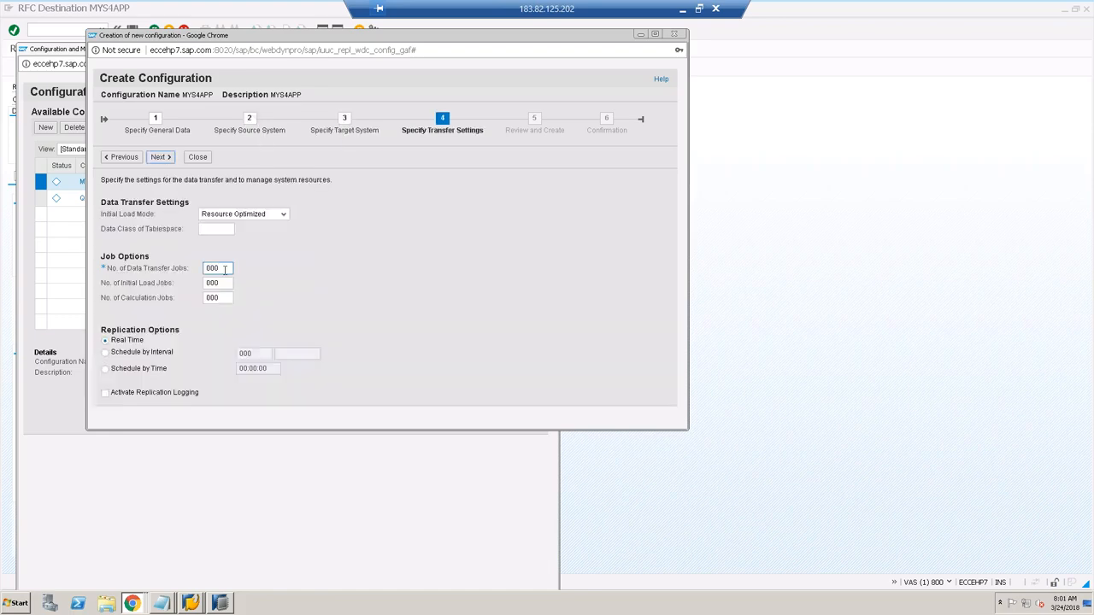
{"action": "type", "text": "6"}
{"action": "left_click", "coordinate": [225, 284]}
{"action": "type", "text": "006"}
{"action": "left_click", "coordinate": [224, 299]}
{"action": "type", "text": "003"}
{"action": "left_click", "coordinate": [352, 268]}
{"action": "left_click", "coordinate": [160, 158]}
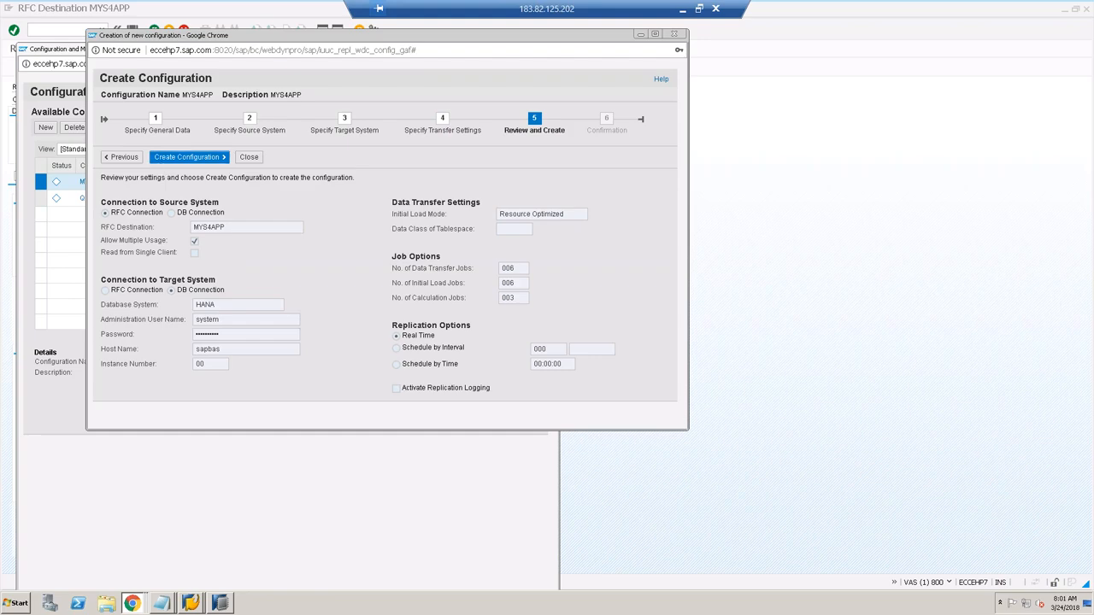
{"action": "left_click", "coordinate": [188, 157]}
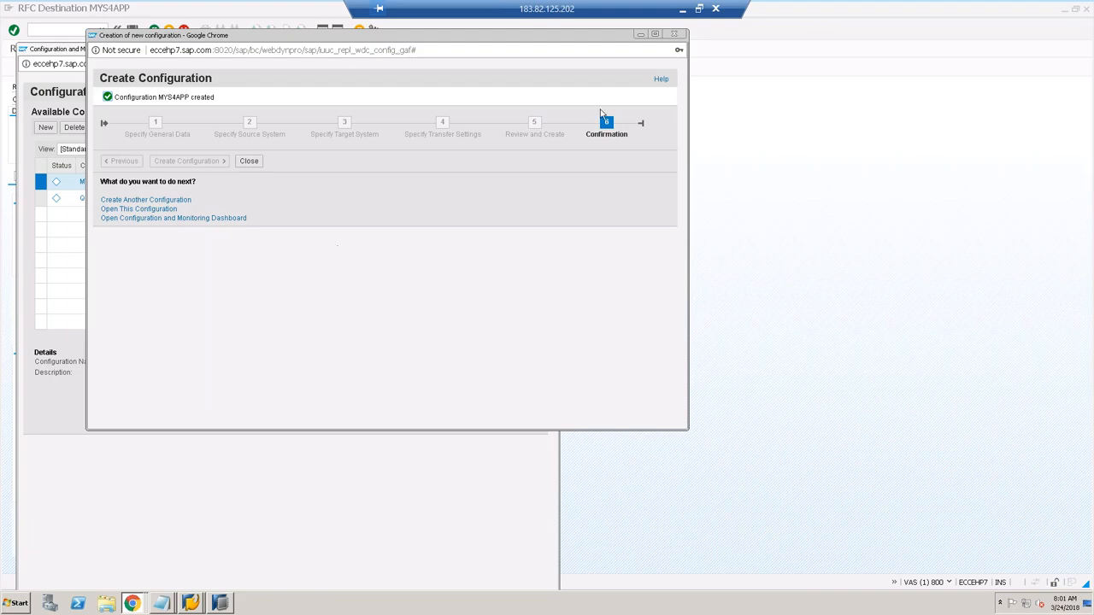
{"action": "left_click", "coordinate": [675, 36]}
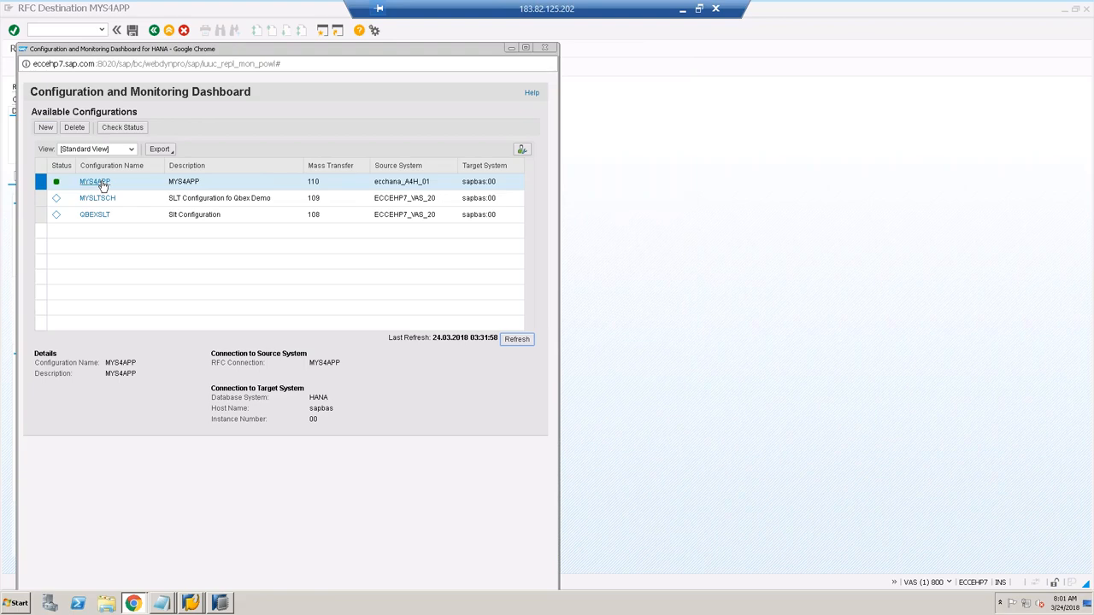
Step: Filter the catalog to schema MYS4APP and expand its Tables folder
{"action": "left_click", "coordinate": [221, 601]}
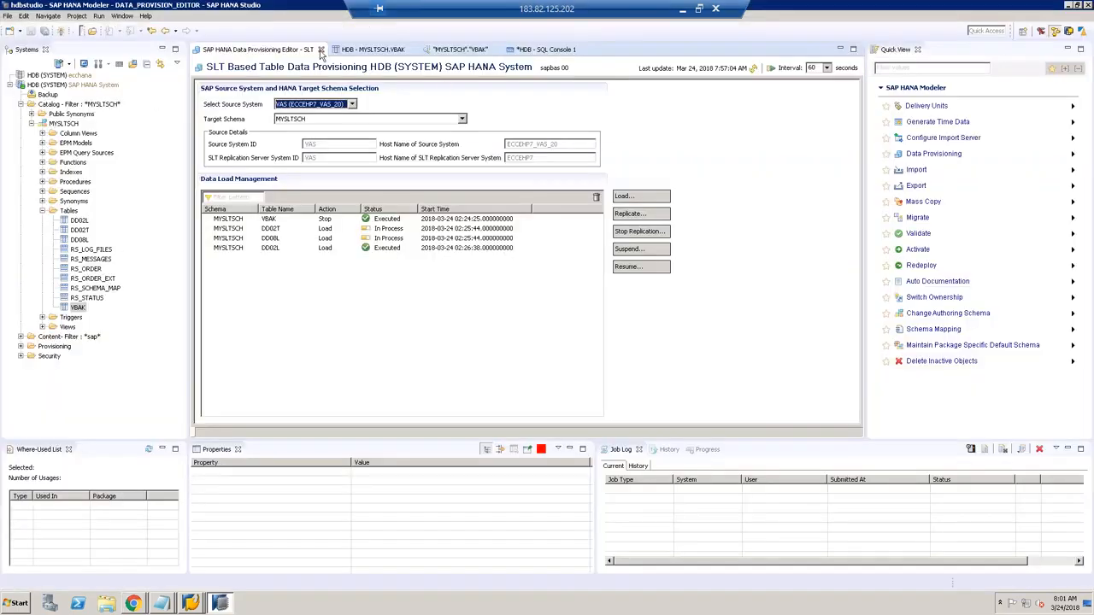
{"action": "right_click", "coordinate": [69, 105]}
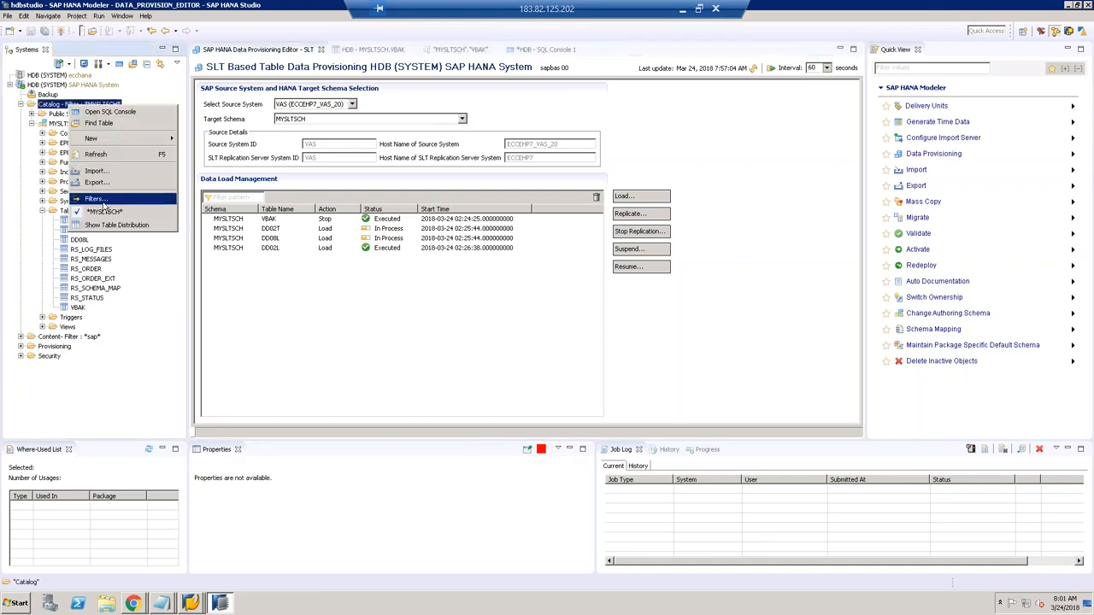
{"action": "left_click", "coordinate": [101, 198]}
{"action": "type", "text": "MYS4APP"}
{"action": "key", "text": "Return"}
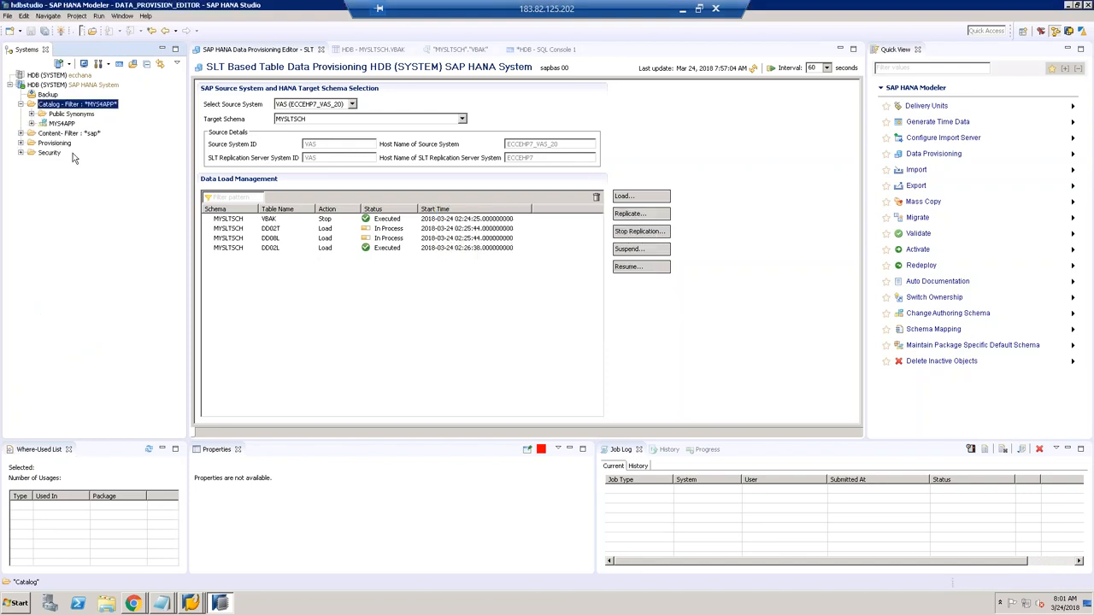
{"action": "left_click", "coordinate": [33, 124]}
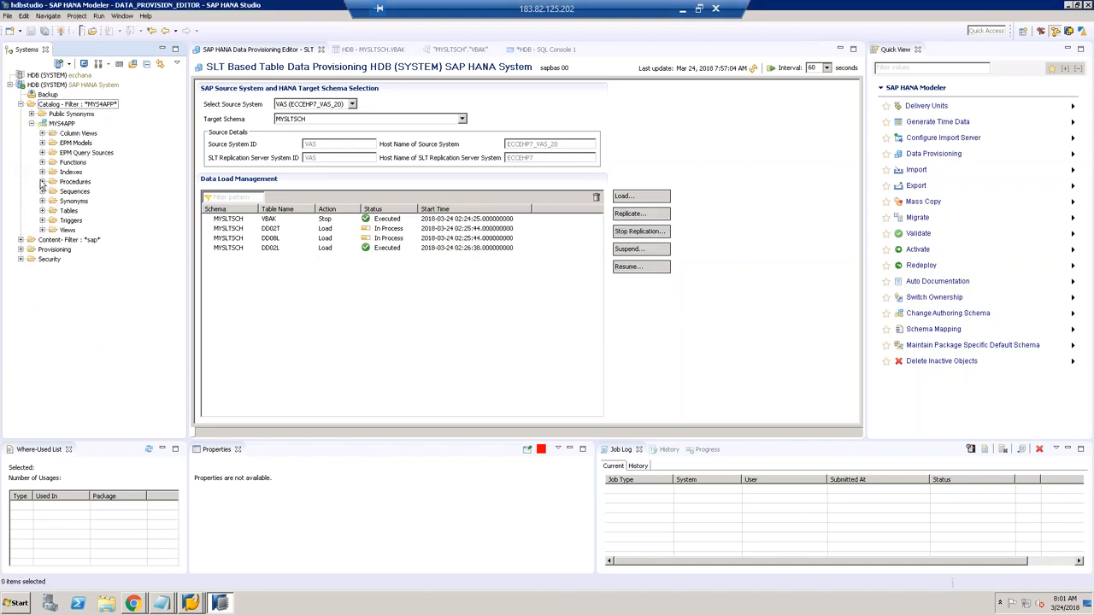
{"action": "left_click", "coordinate": [42, 211]}
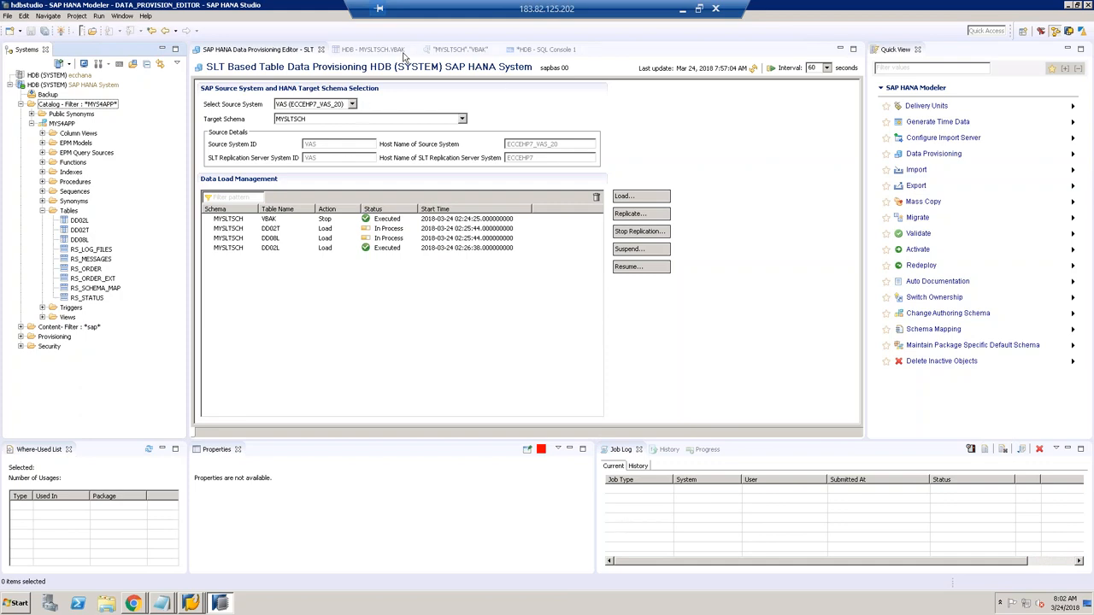
Step: Close the old MYSLTSCH data provisioning, query, SQL console and VBAK editors
{"action": "left_click", "coordinate": [321, 50]}
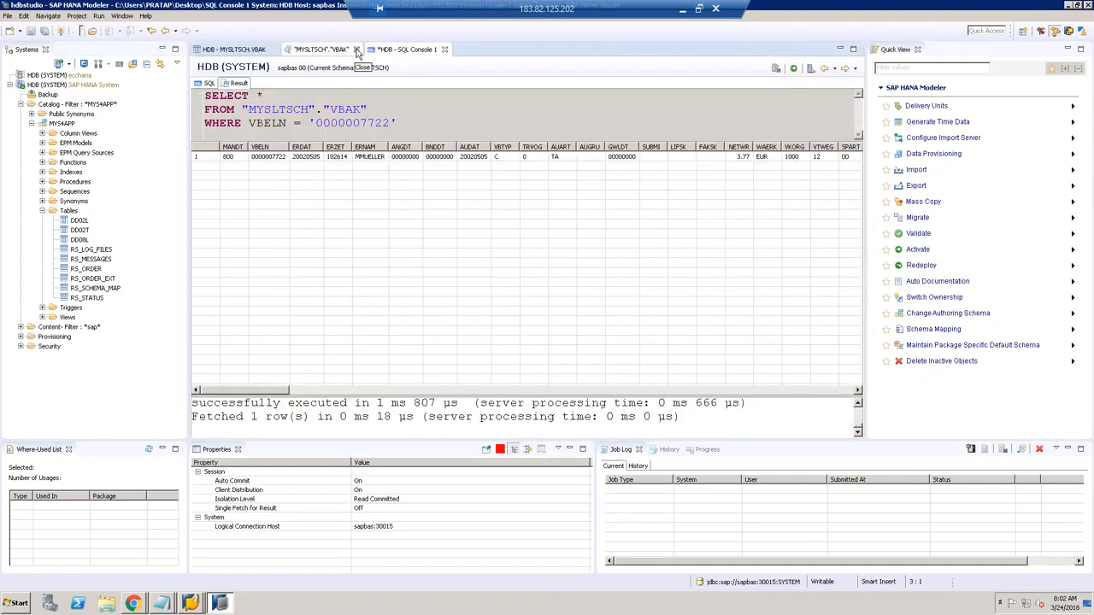
{"action": "left_click", "coordinate": [357, 50]}
{"action": "left_click", "coordinate": [361, 50]}
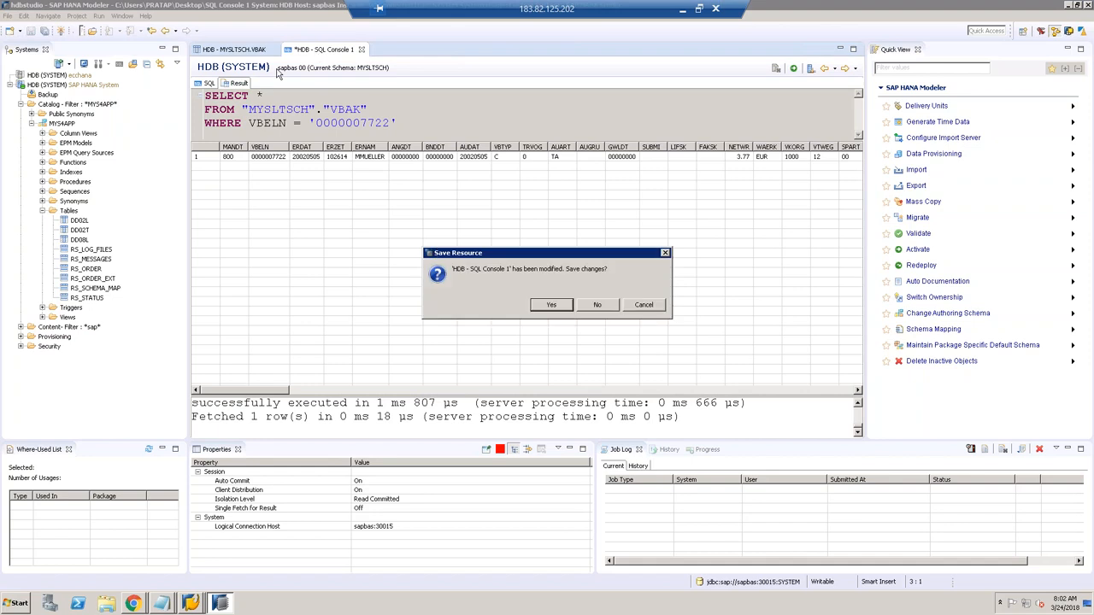
{"action": "left_click", "coordinate": [597, 306]}
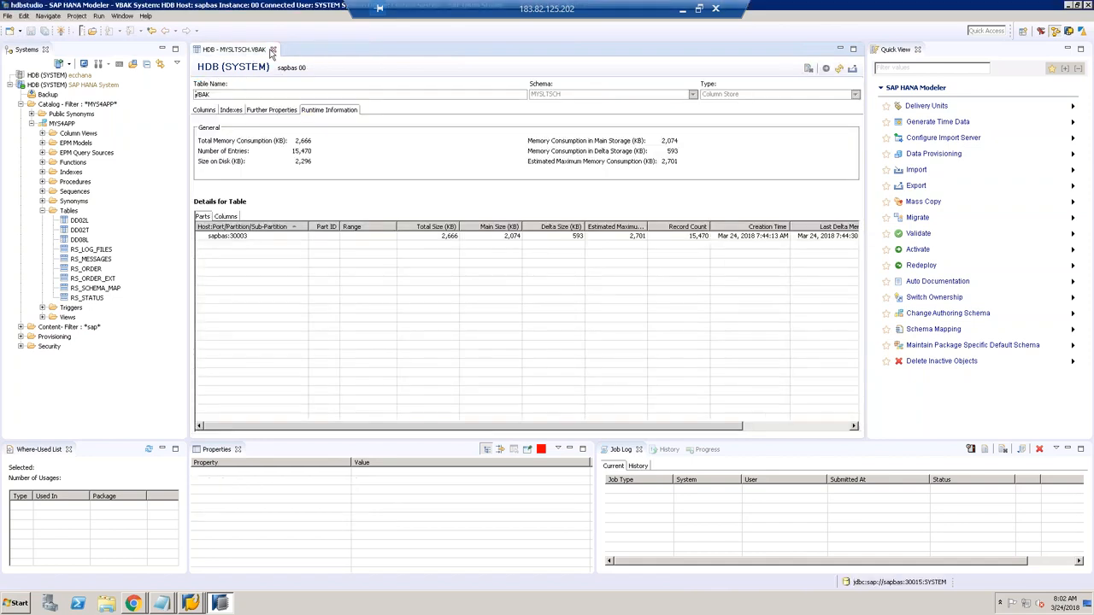
{"action": "left_click", "coordinate": [272, 50]}
Step: Open SLT data provisioning for the HDB system
{"action": "left_click", "coordinate": [103, 104]}
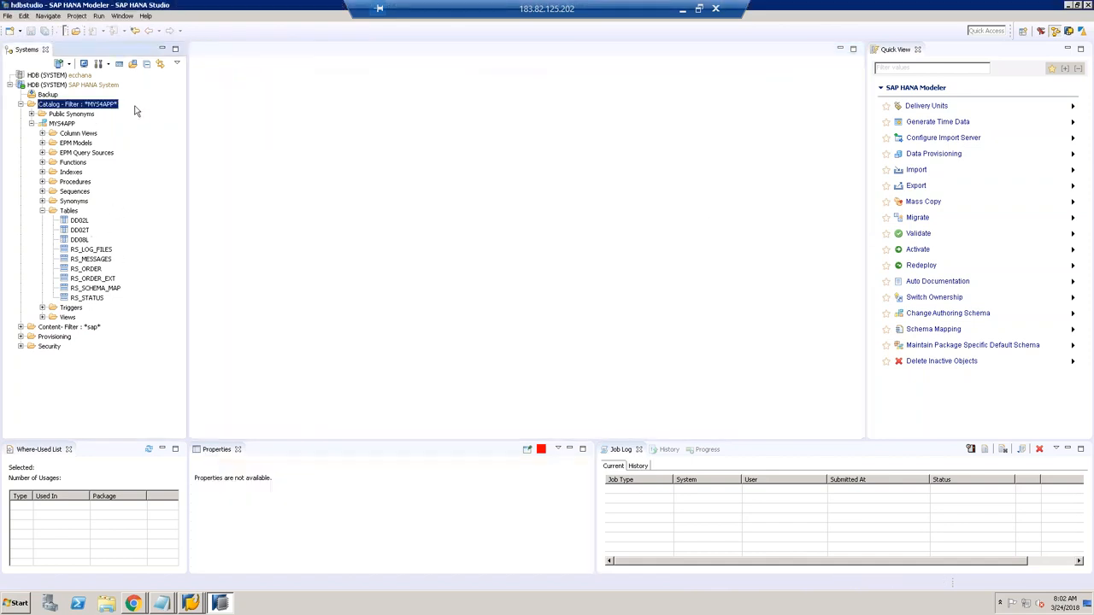
{"action": "left_click", "coordinate": [925, 154]}
{"action": "left_click", "coordinate": [494, 118]}
{"action": "left_click", "coordinate": [624, 402]}
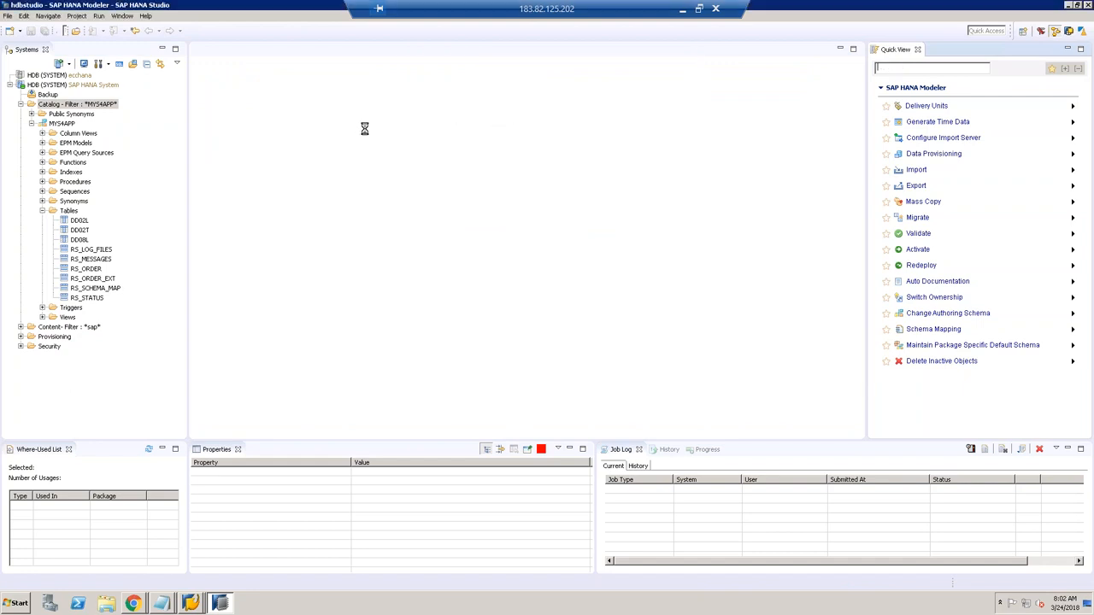
Step: Select target schema MYS4APP and refresh until DD02L, DD02T and DD08L show In Process
{"action": "left_click", "coordinate": [461, 121]}
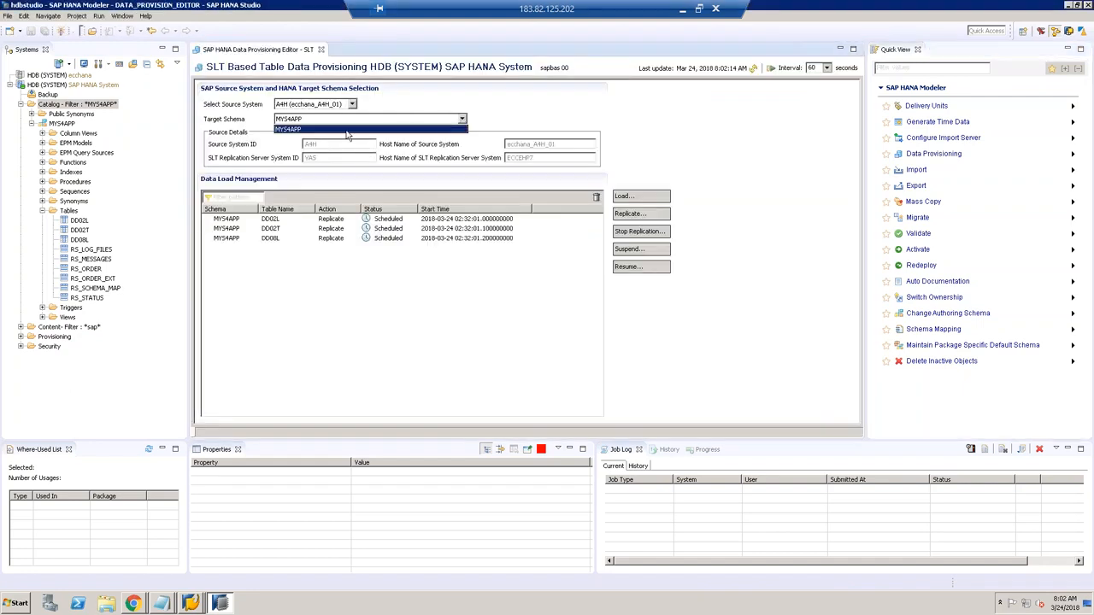
{"action": "left_click", "coordinate": [346, 130]}
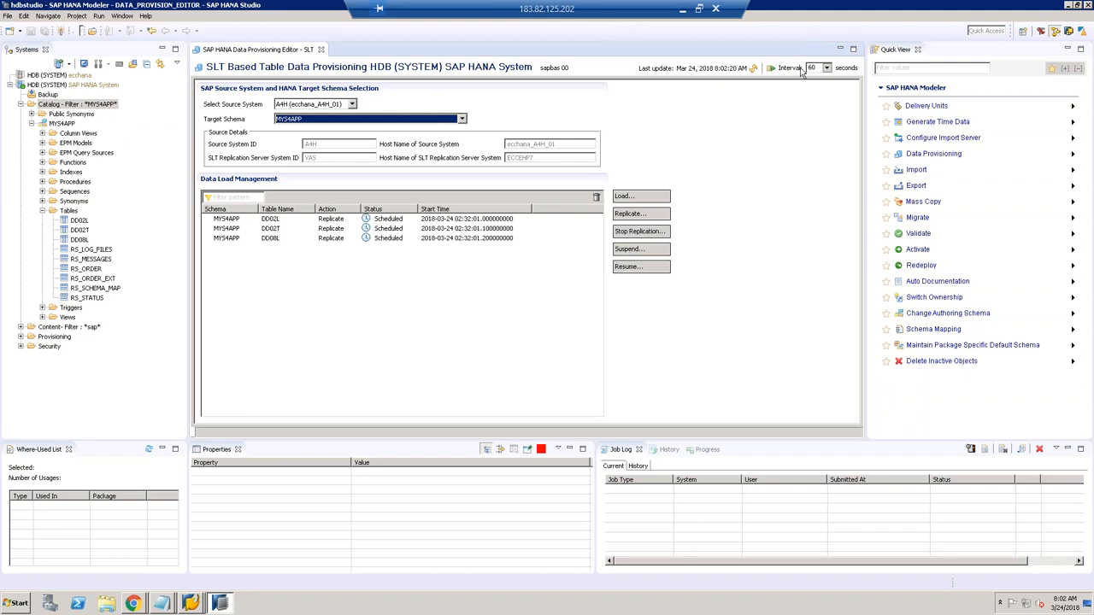
{"action": "left_click", "coordinate": [755, 71]}
{"action": "left_click", "coordinate": [755, 71]}
{"action": "left_click", "coordinate": [755, 71]}
{"action": "left_click", "coordinate": [754, 67]}
{"action": "left_click", "coordinate": [753, 67]}
{"action": "left_click", "coordinate": [754, 68]}
{"action": "left_click", "coordinate": [753, 68]}
{"action": "left_click", "coordinate": [754, 69]}
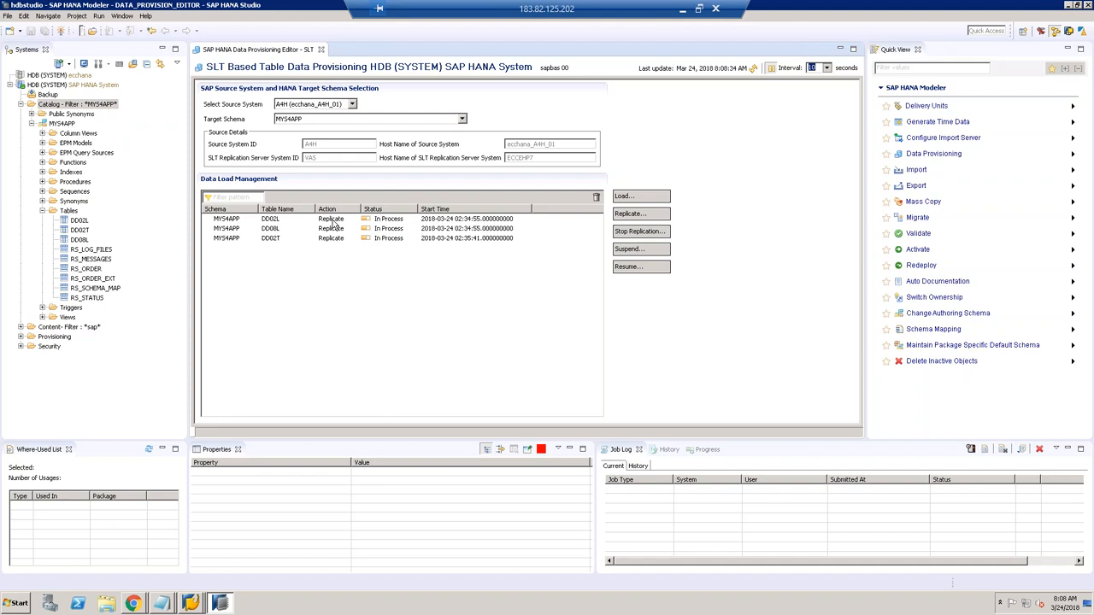
Step: Review runtime entries of DD02L (604,686), DD02T (5,583,946) and DD08L (907,091), then close them
{"action": "right_click", "coordinate": [82, 223]}
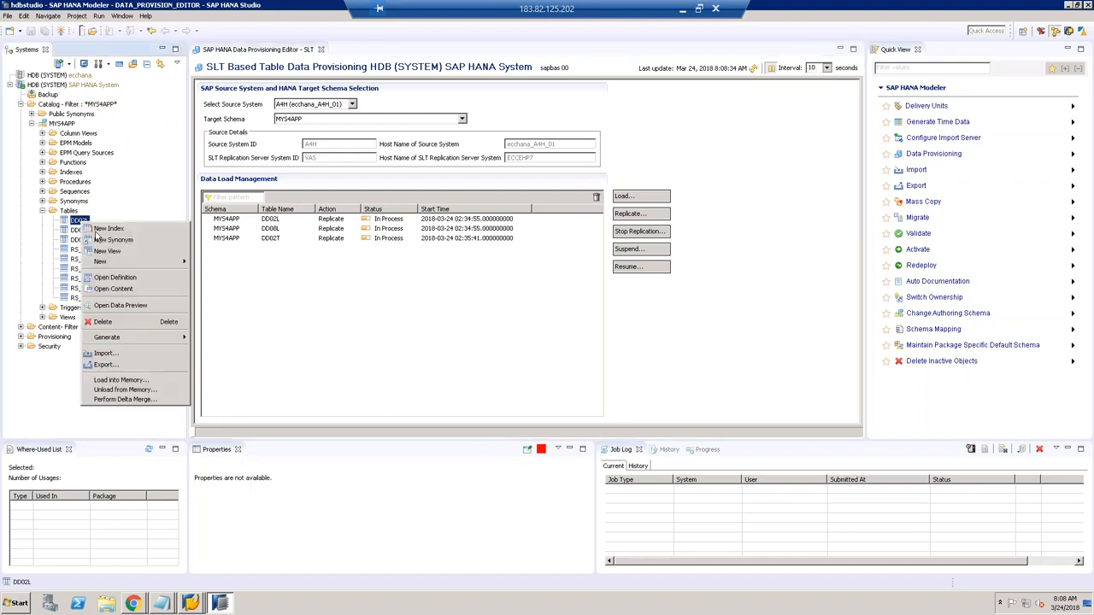
{"action": "left_click", "coordinate": [147, 277]}
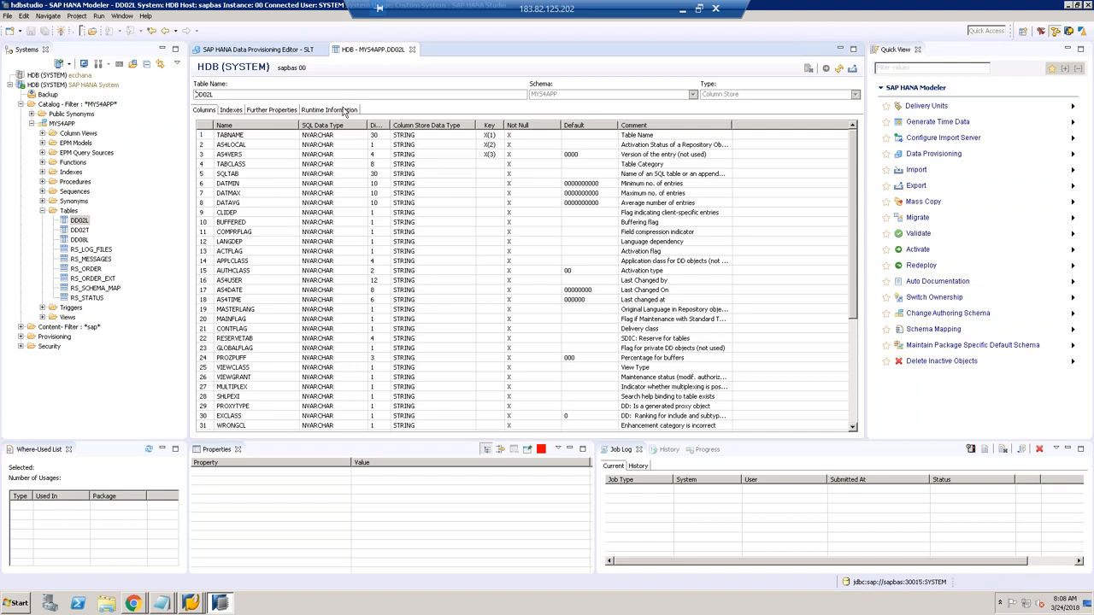
{"action": "left_click", "coordinate": [344, 110]}
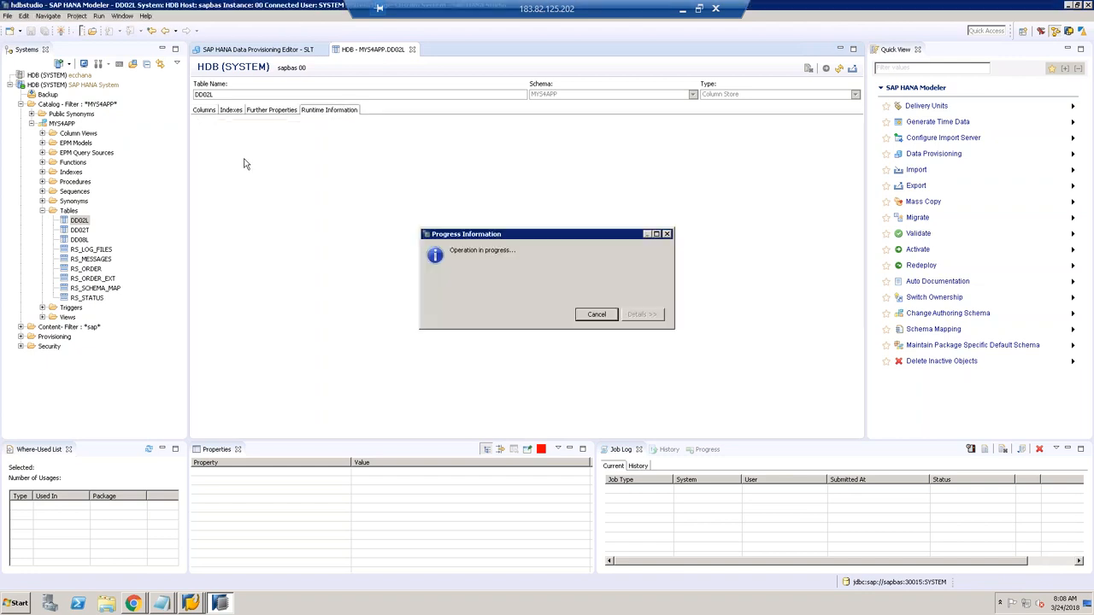
{"action": "right_click", "coordinate": [83, 231]}
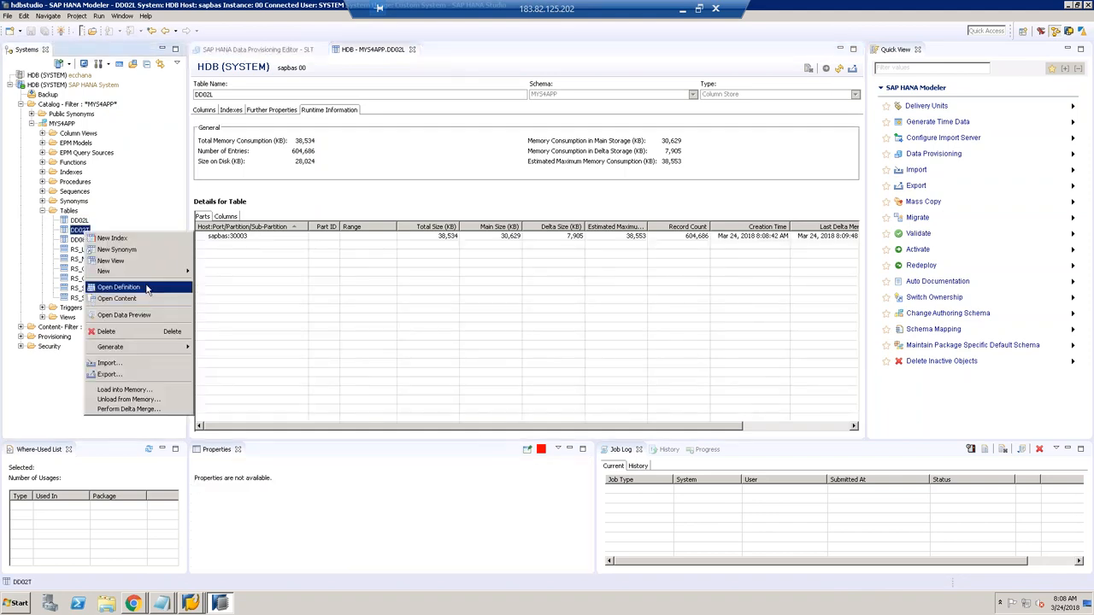
{"action": "left_click", "coordinate": [119, 287]}
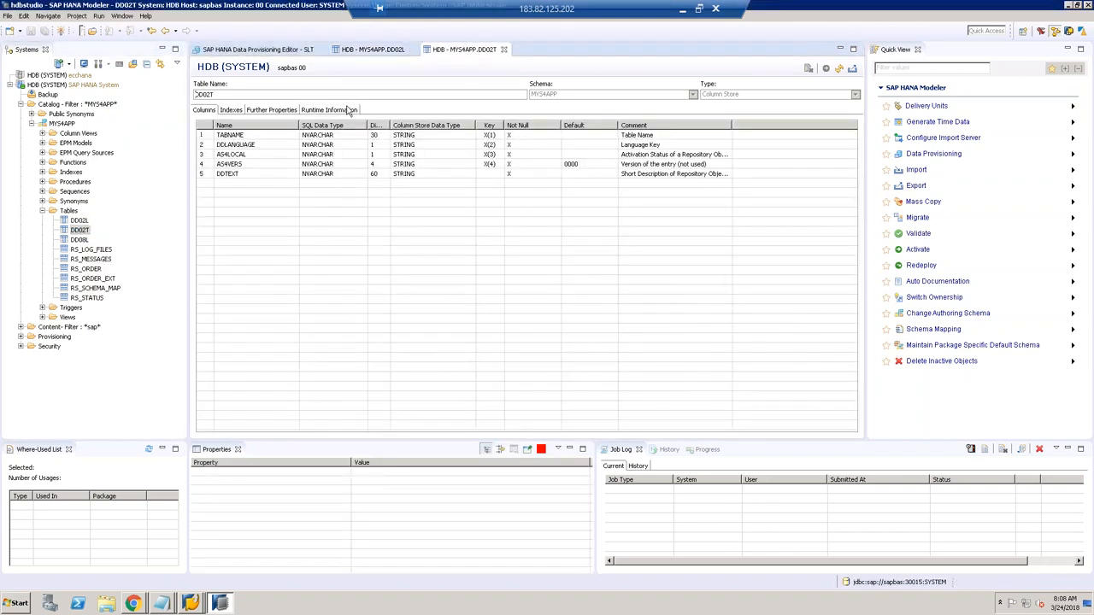
{"action": "left_click", "coordinate": [348, 111]}
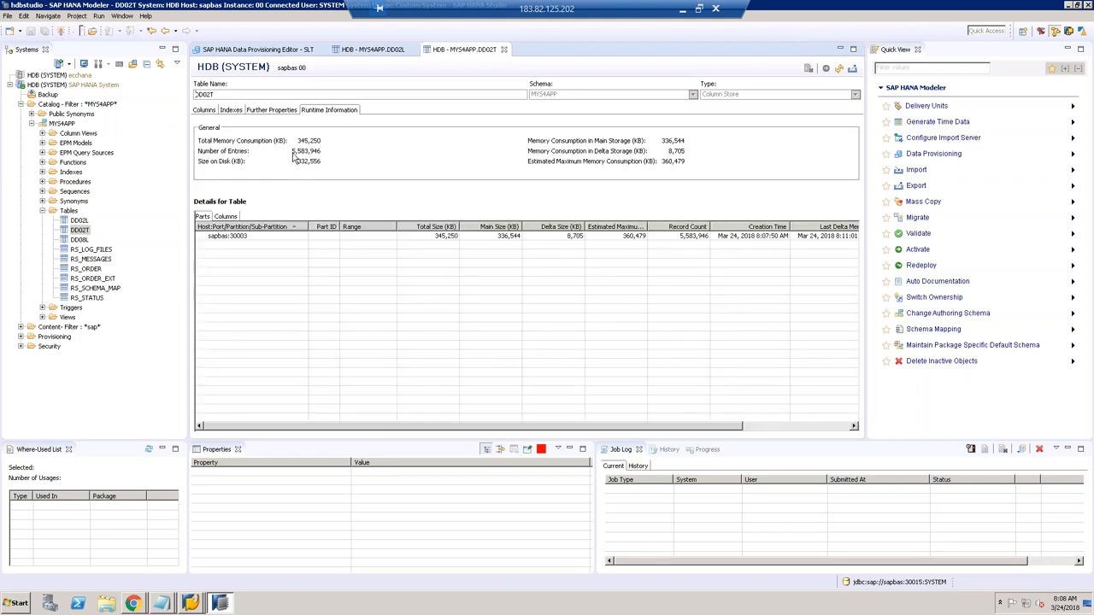
{"action": "right_click", "coordinate": [83, 242]}
{"action": "left_click", "coordinate": [135, 296]}
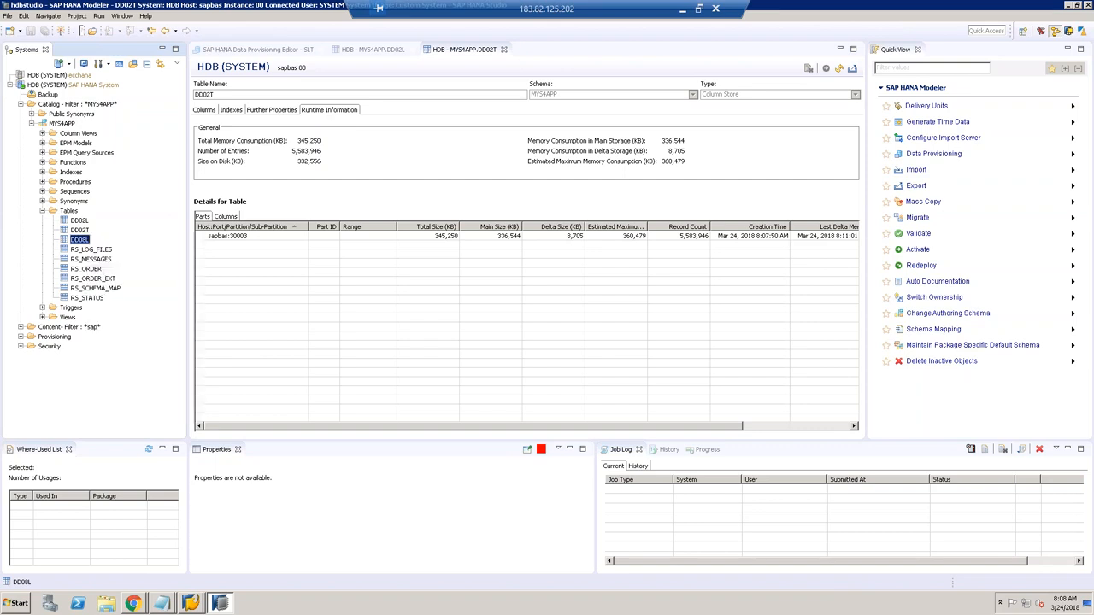
{"action": "left_click", "coordinate": [333, 111]}
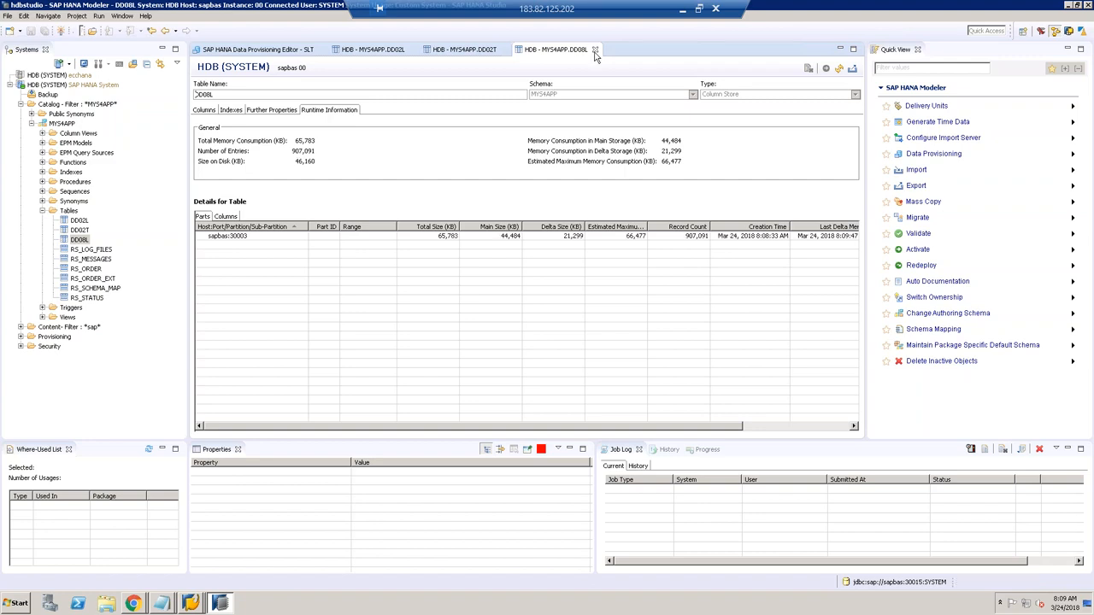
{"action": "left_click", "coordinate": [595, 50]}
{"action": "left_click", "coordinate": [504, 49]}
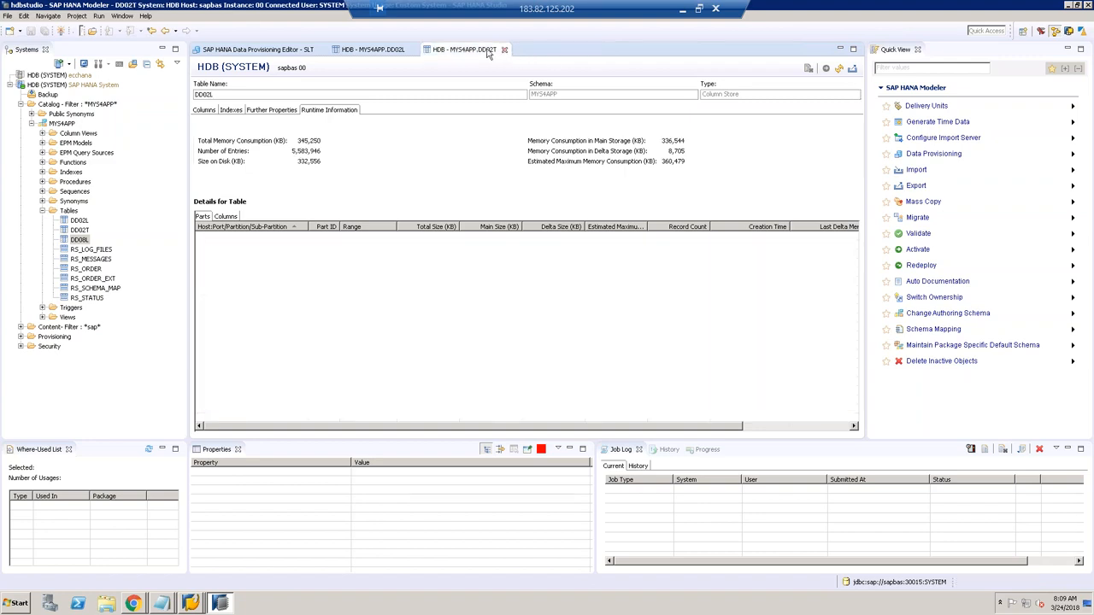
{"action": "left_click", "coordinate": [412, 49]}
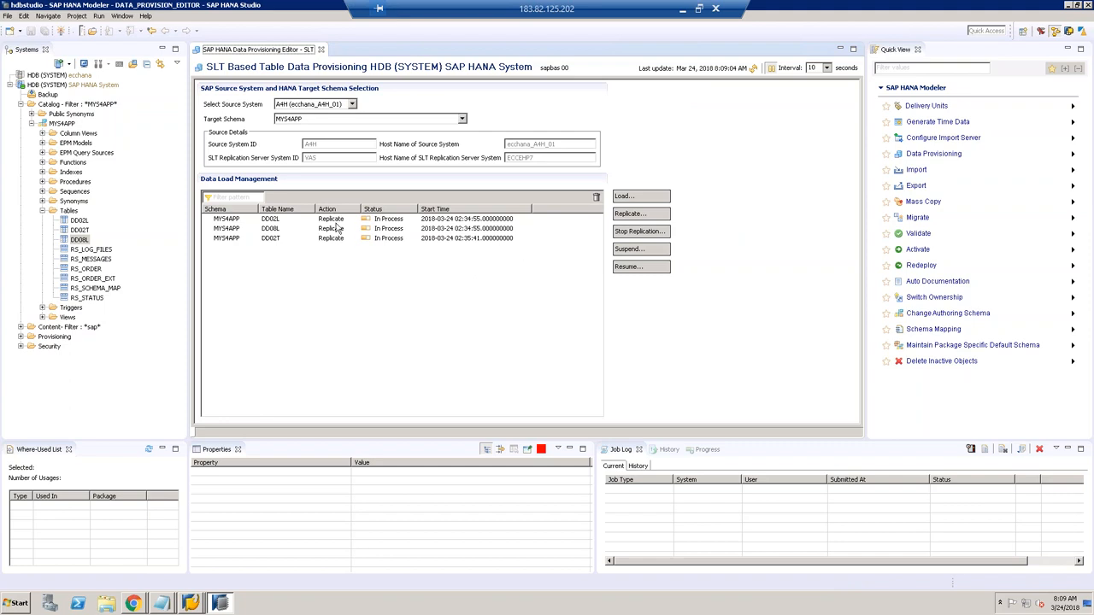
Step: Submit a stop-replication request for DD02L, DD02T and DD08L
{"action": "left_click", "coordinate": [640, 232]}
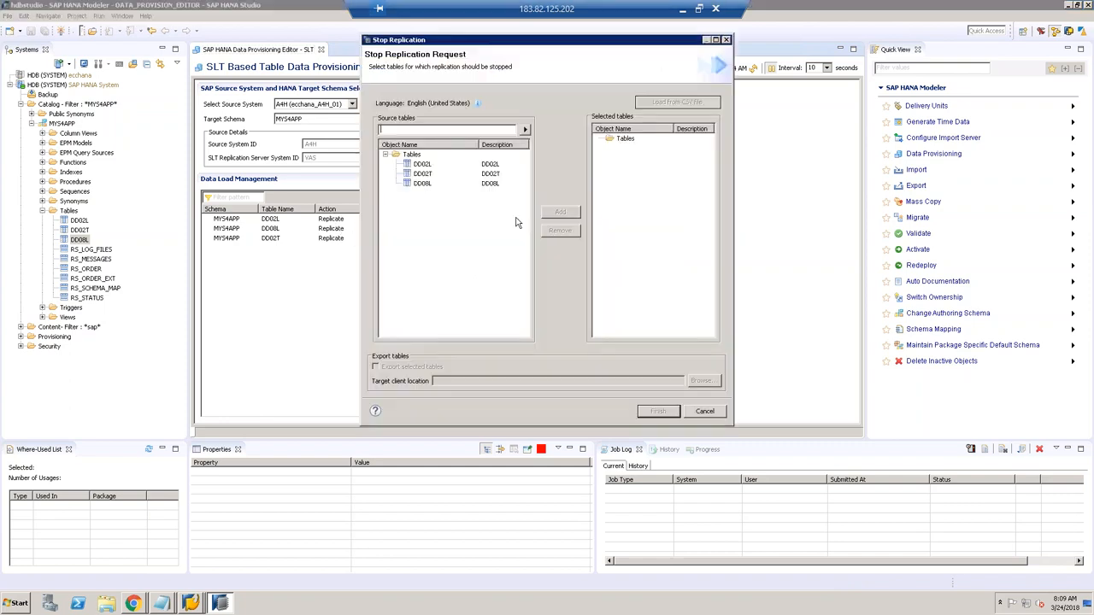
{"action": "left_click", "coordinate": [423, 164]}
{"action": "left_click", "coordinate": [423, 184], "text": "shift"}
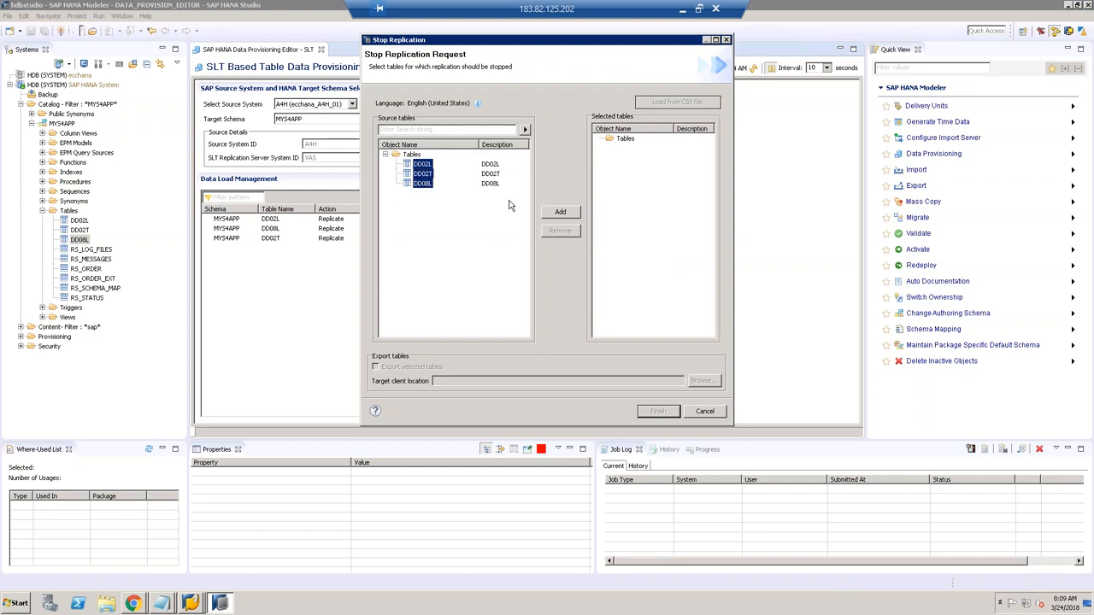
{"action": "left_click", "coordinate": [560, 212]}
{"action": "left_click", "coordinate": [658, 411]}
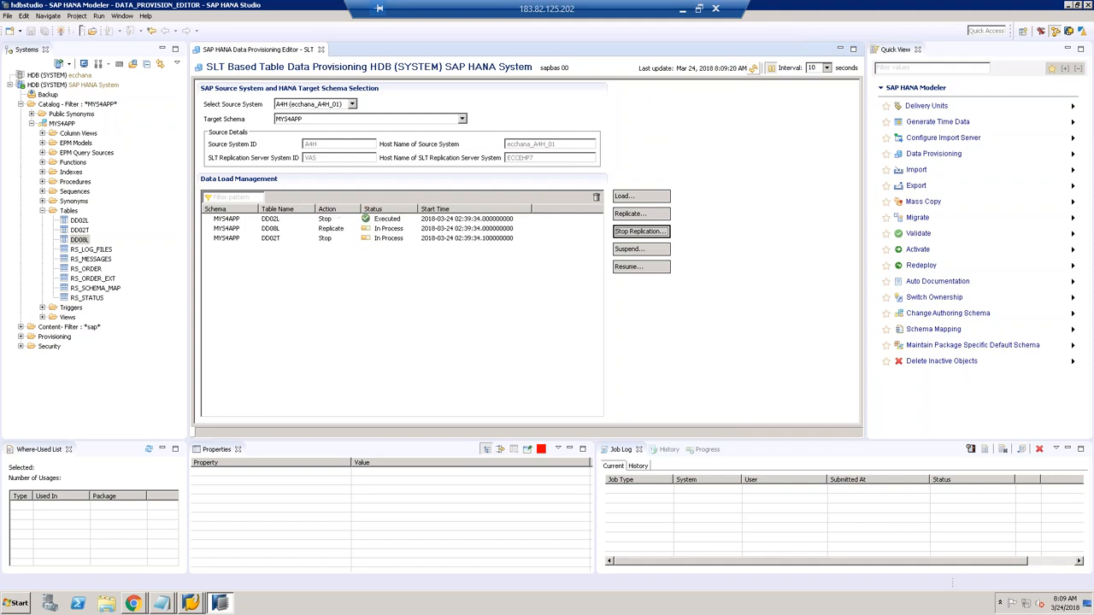
Step: Refresh until all three tables show Stop with status Executed
{"action": "left_click", "coordinate": [753, 68]}
{"action": "left_click", "coordinate": [753, 70]}
{"action": "left_click", "coordinate": [753, 71]}
{"action": "left_click", "coordinate": [192, 601]}
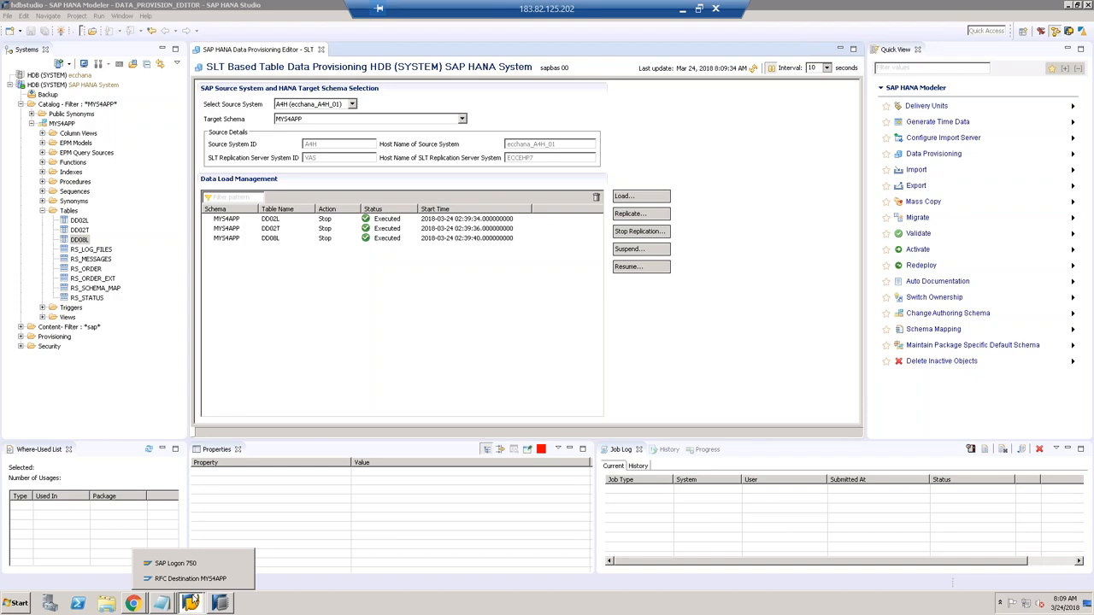
Step: Return to the MYS4APP SLT editor, cancelling a Replicate request without starting replication
{"action": "left_click", "coordinate": [183, 581]}
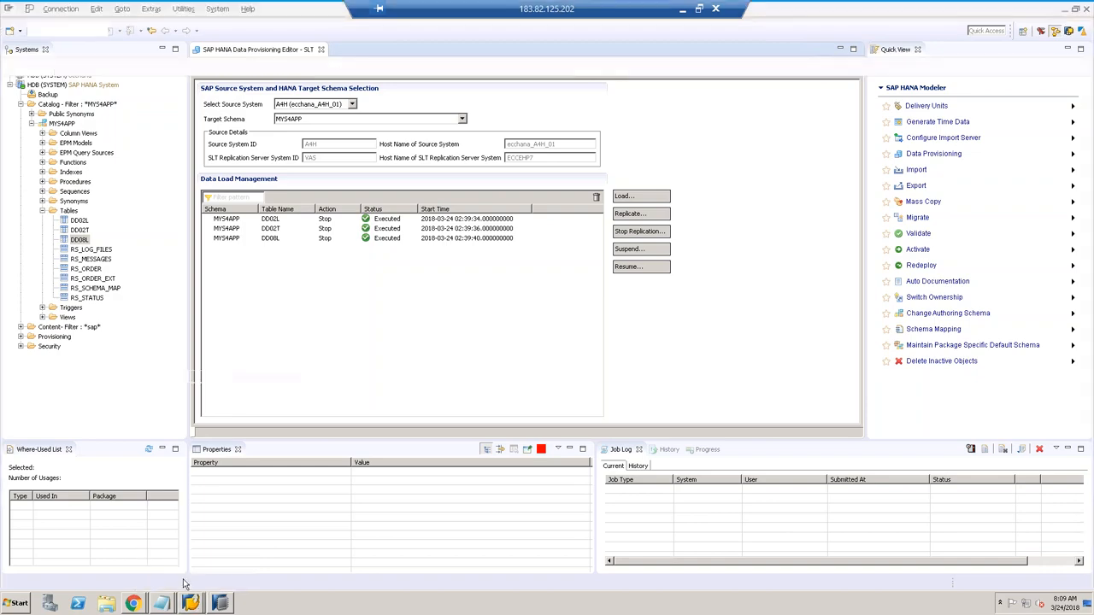
{"action": "left_click", "coordinate": [191, 603]}
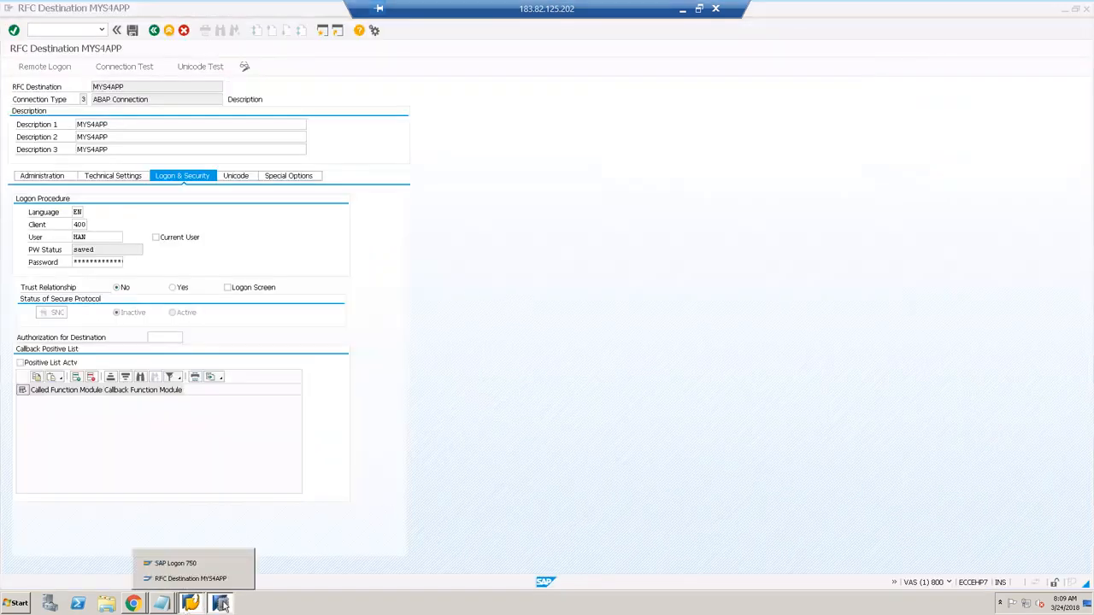
{"action": "left_click", "coordinate": [221, 604]}
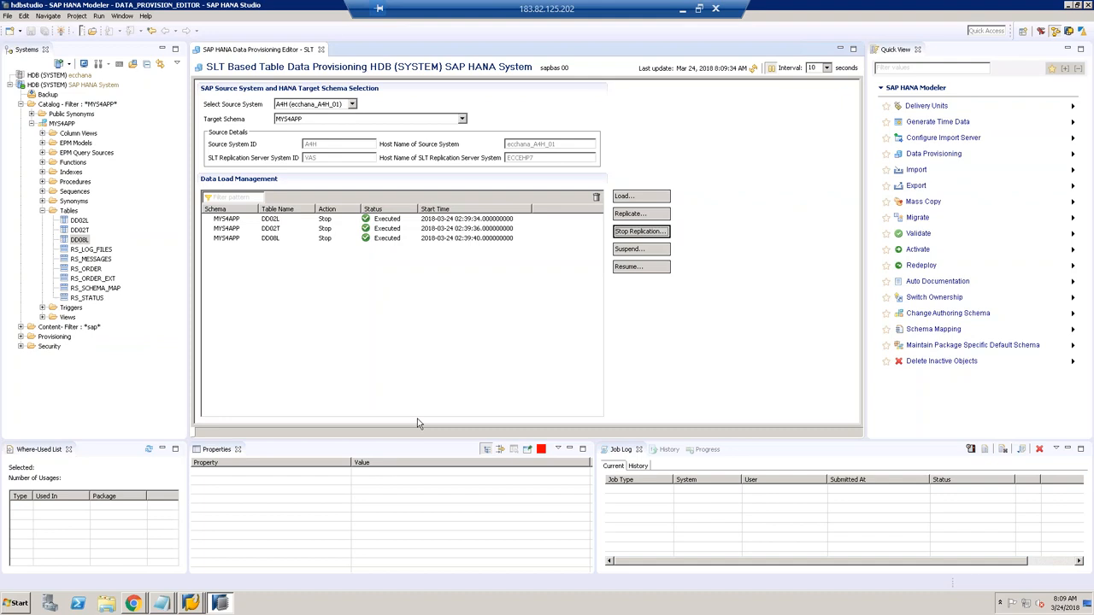
{"action": "left_click", "coordinate": [641, 214]}
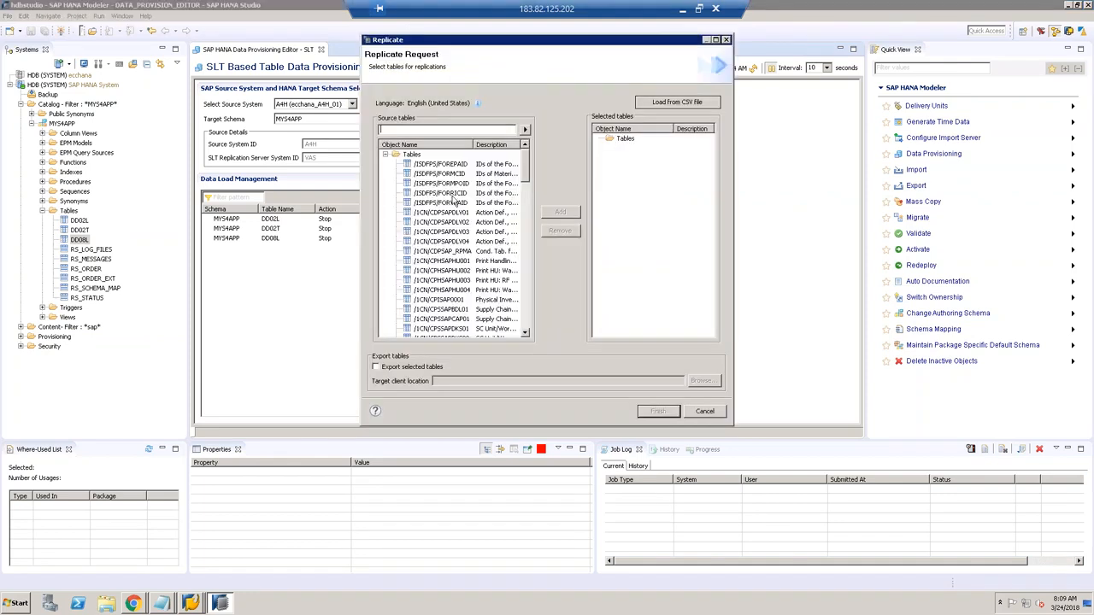
{"action": "left_click", "coordinate": [704, 412]}
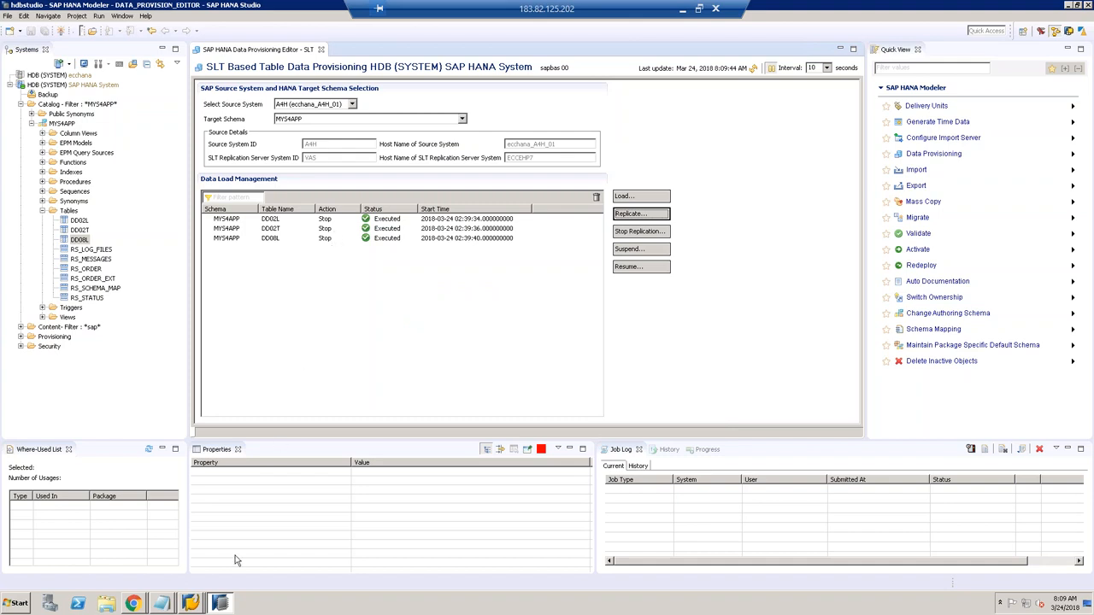
{"action": "left_click", "coordinate": [193, 604]}
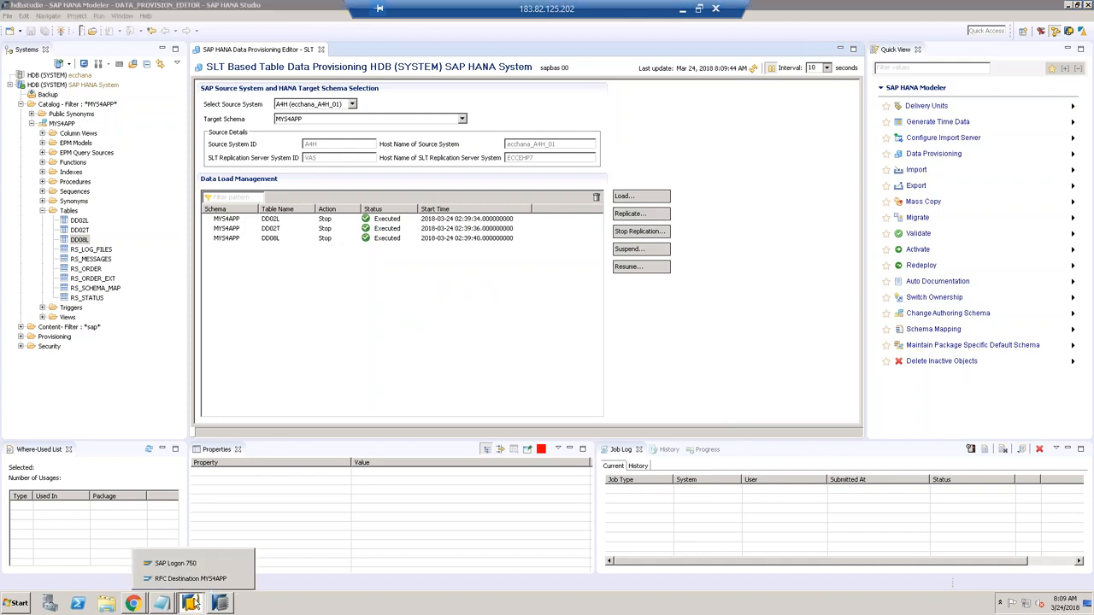
Step: Begin a logon to S4IDEAS1610, then abandon it and close that logon screen
{"action": "left_click", "coordinate": [176, 564]}
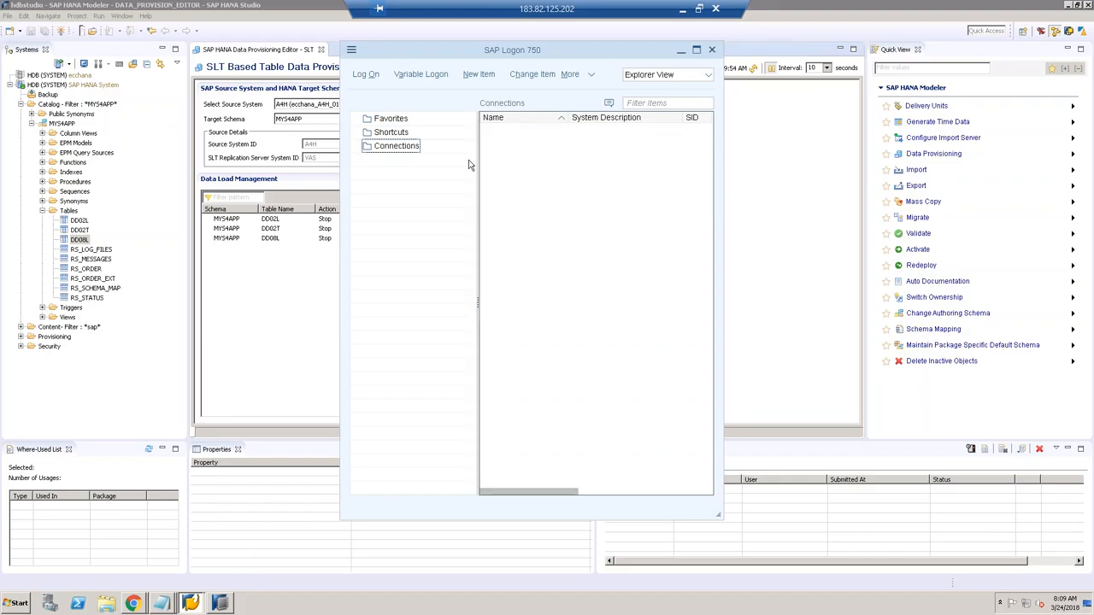
{"action": "left_click", "coordinate": [366, 75]}
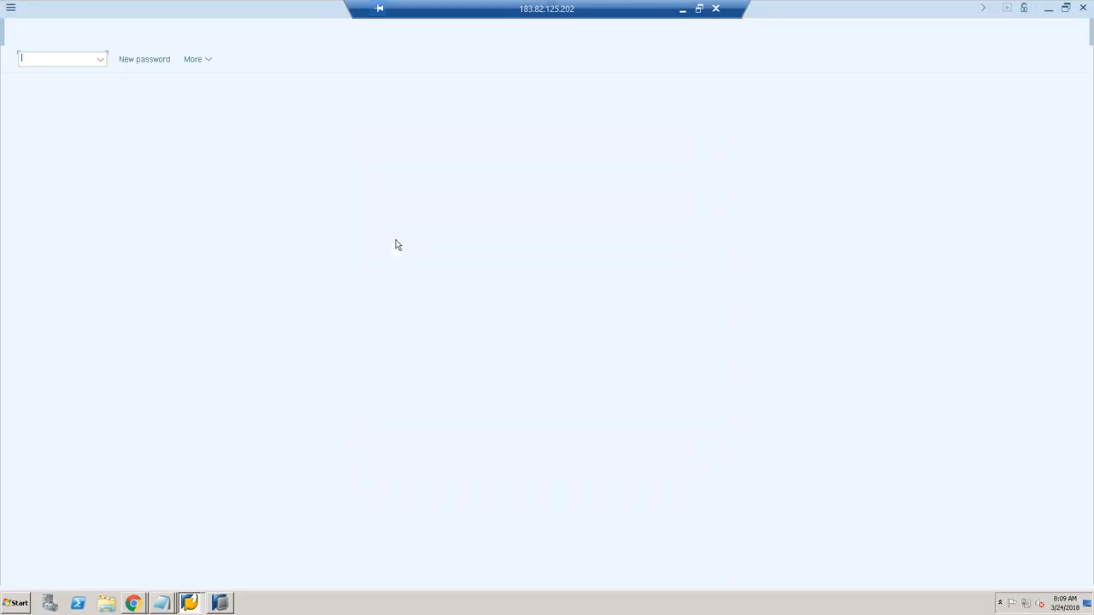
{"action": "type", "text": "han"}
{"action": "key", "text": "Tab"}
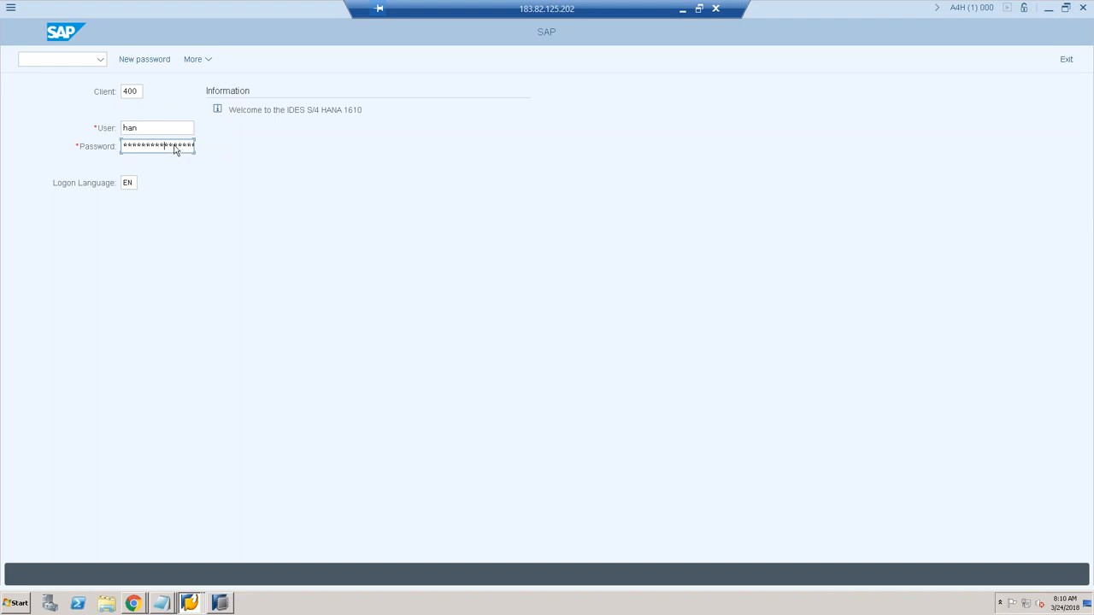
{"action": "key", "text": "BackSpace"}
{"action": "left_click", "coordinate": [190, 603]}
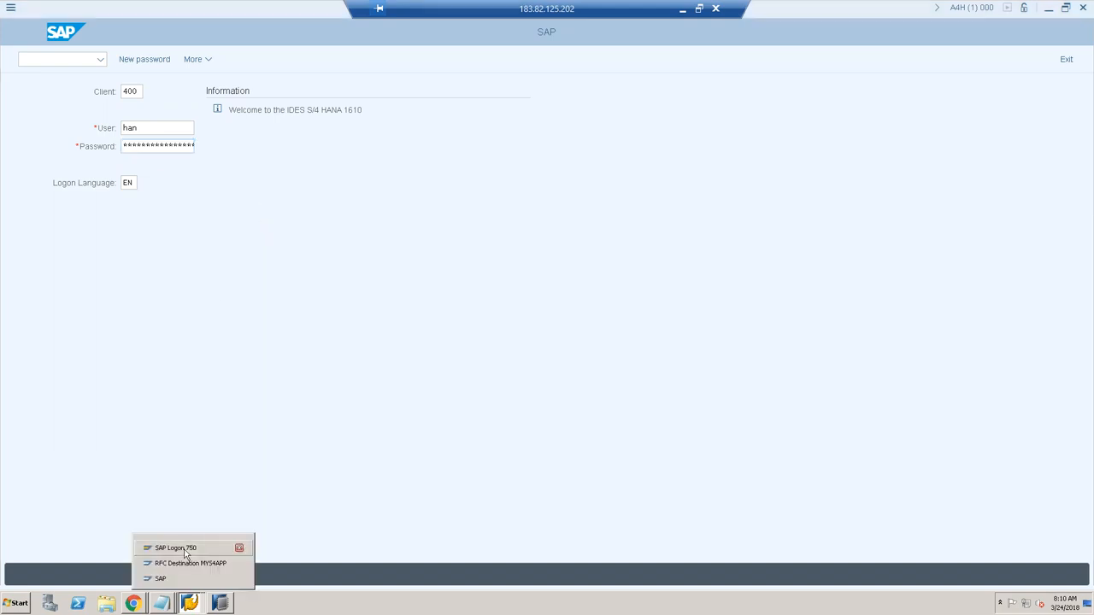
{"action": "left_click", "coordinate": [178, 548]}
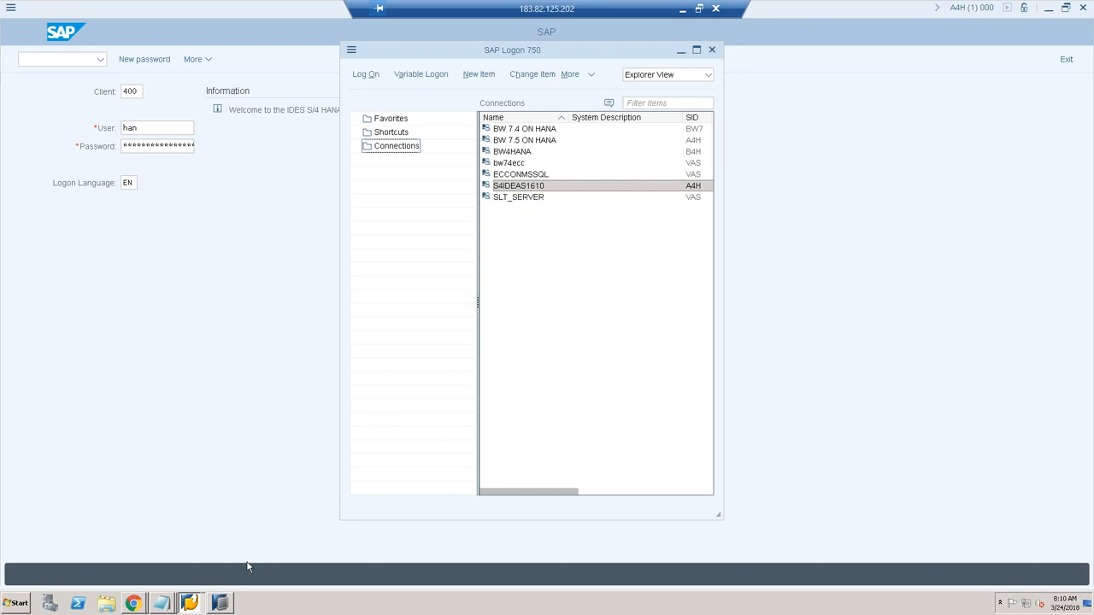
{"action": "left_click", "coordinate": [190, 603]}
{"action": "left_click", "coordinate": [194, 581]}
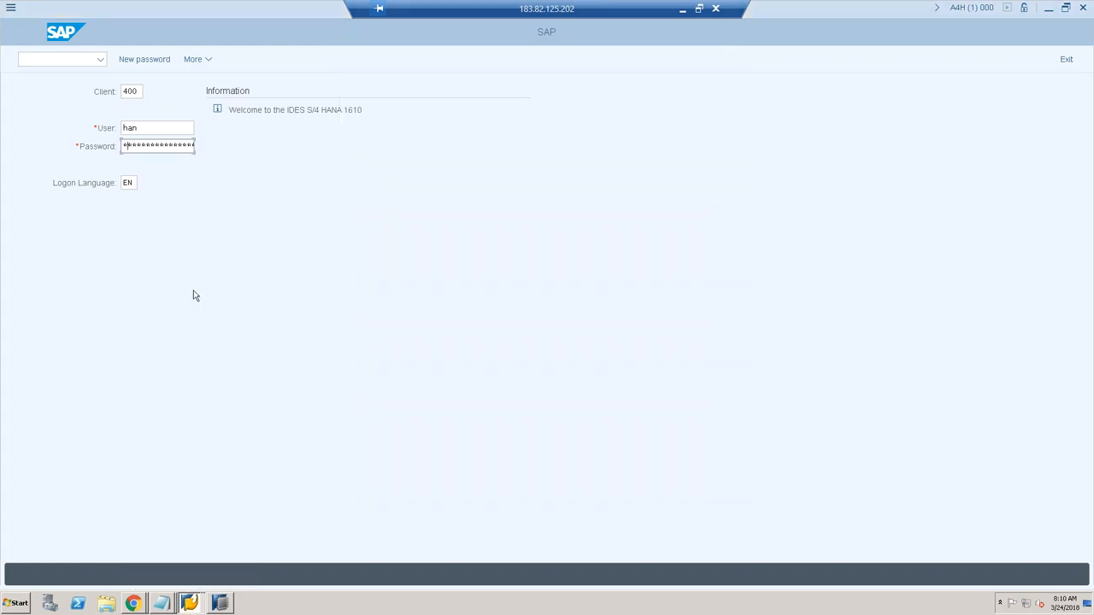
{"action": "left_click", "coordinate": [1066, 59]}
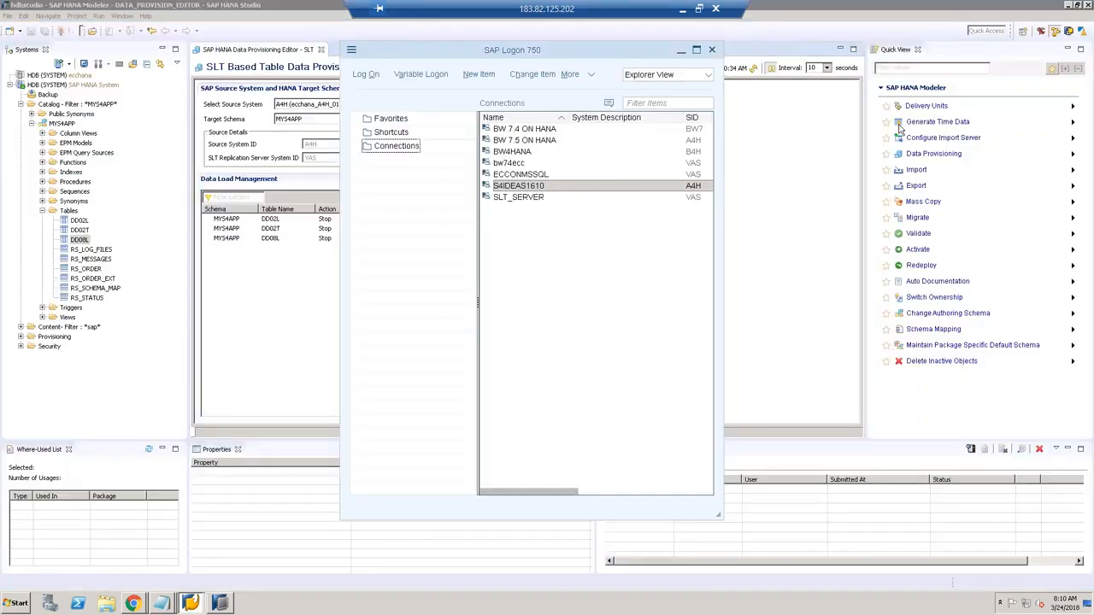
Step: Log on to S4IDEAS1610 again with the user name and password
{"action": "left_click", "coordinate": [535, 187]}
{"action": "left_click", "coordinate": [366, 74]}
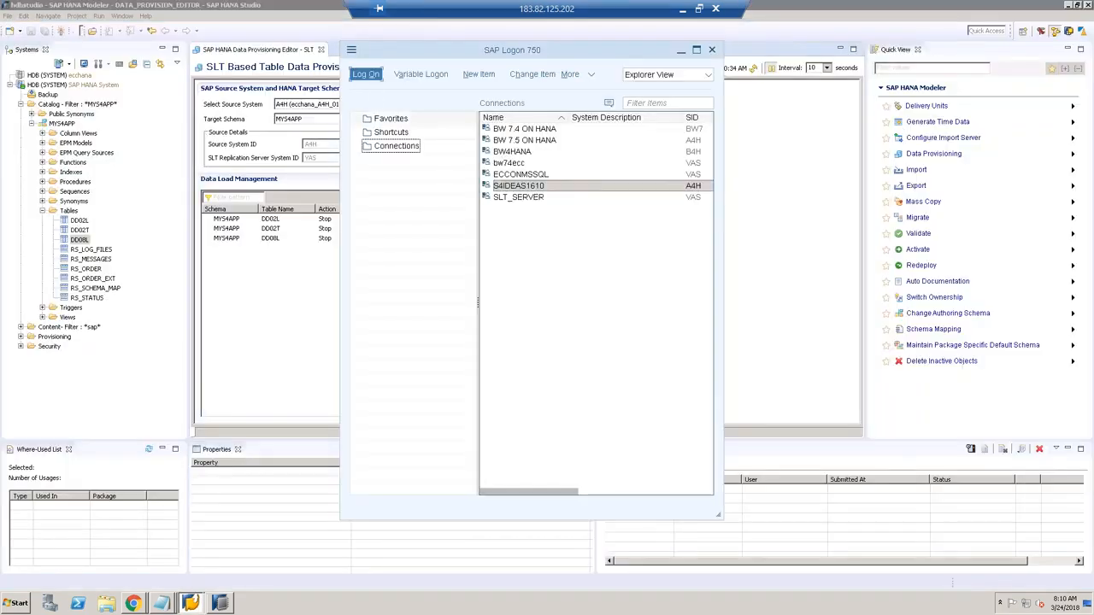
{"action": "type", "text": "han"}
{"action": "key", "text": "Tab"}
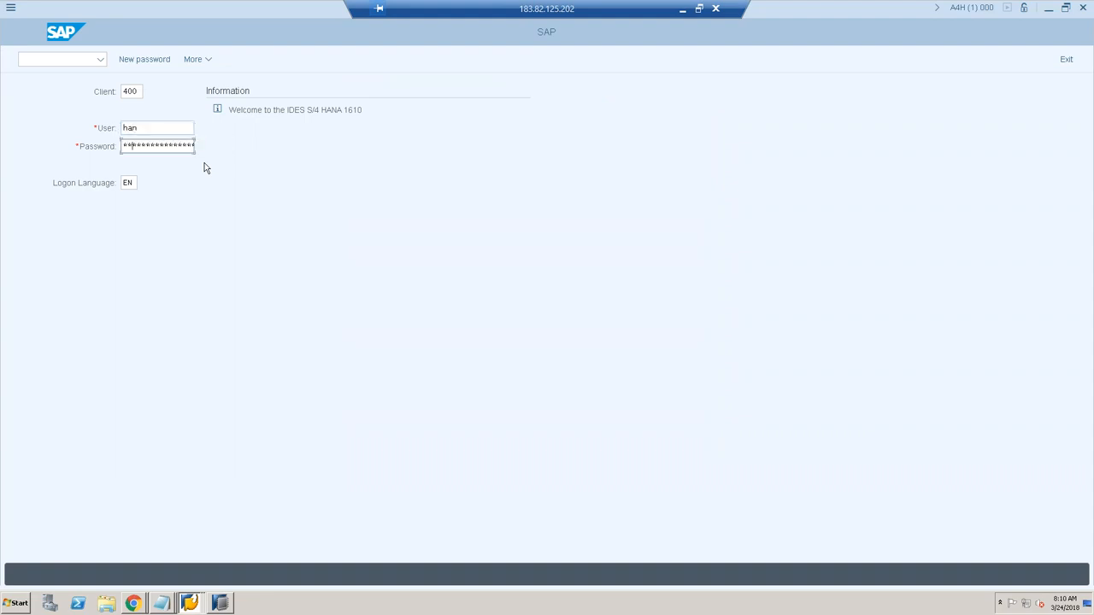
{"action": "type", "text": "********"}
{"action": "key", "text": "Return"}
Step: In SE11, find custom table ZVBAK via the zv* pattern and display its four-field definition
{"action": "key", "text": "Return"}
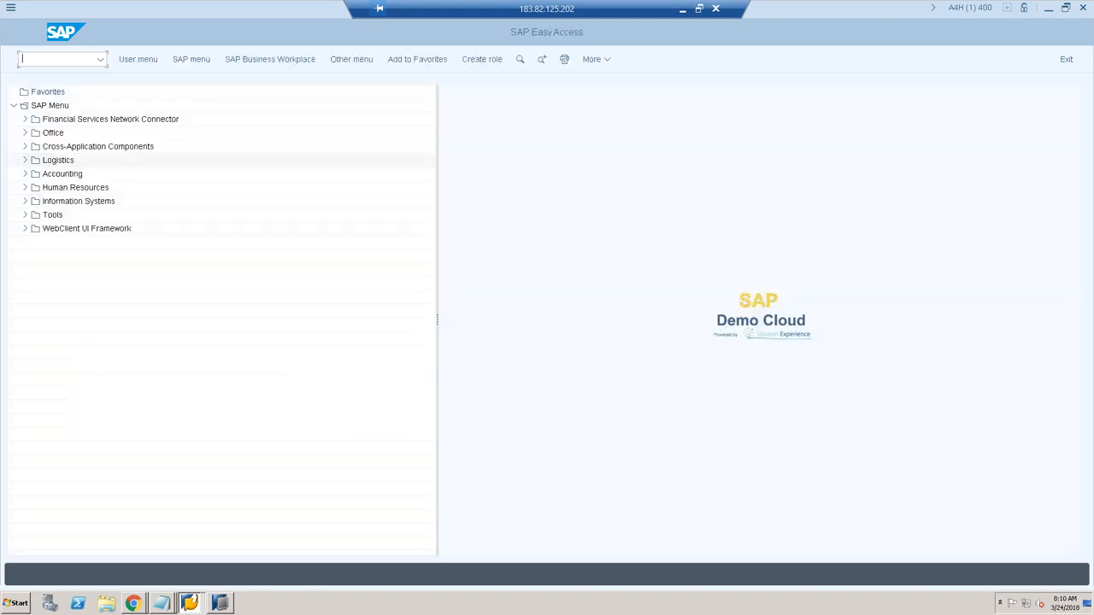
{"action": "type", "text": "se11"}
{"action": "key", "text": "Return"}
{"action": "type", "text": "z"}
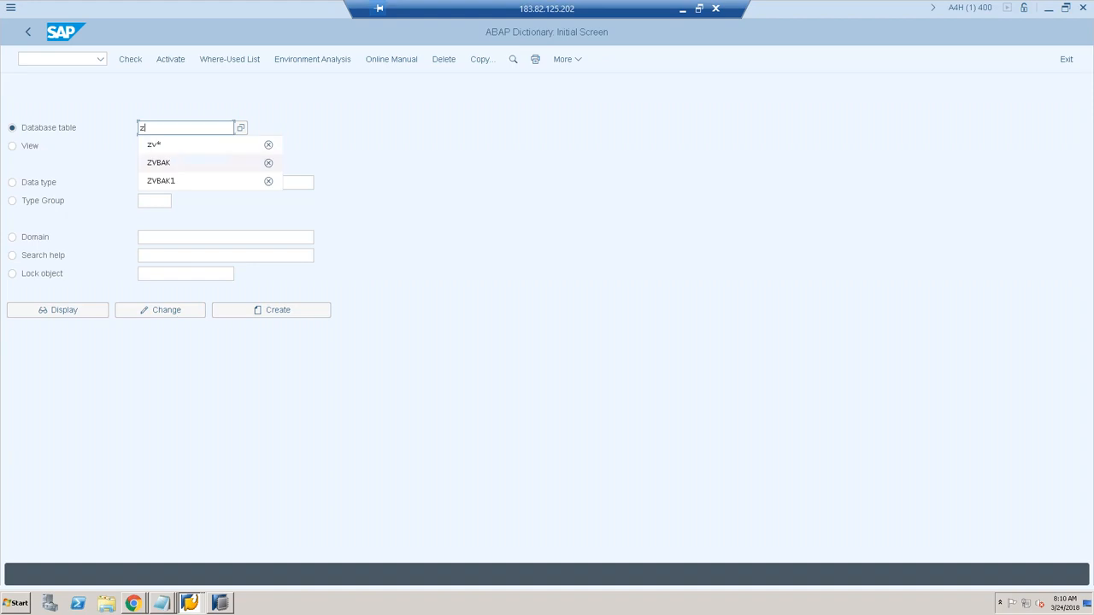
{"action": "left_click", "coordinate": [168, 151]}
{"action": "key", "text": "F4"}
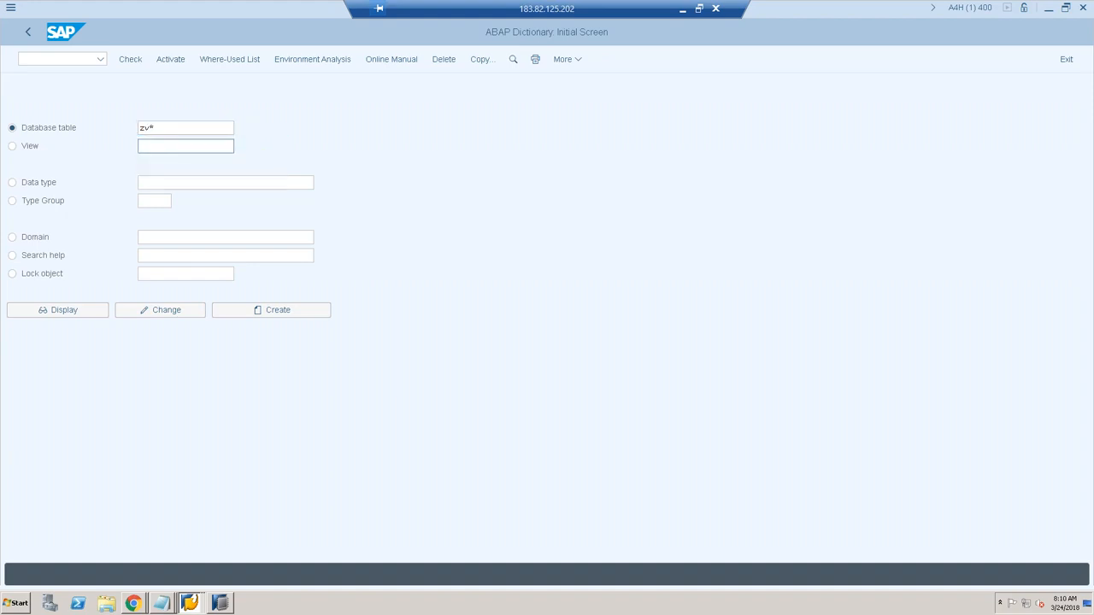
{"action": "double_click", "coordinate": [84, 289]}
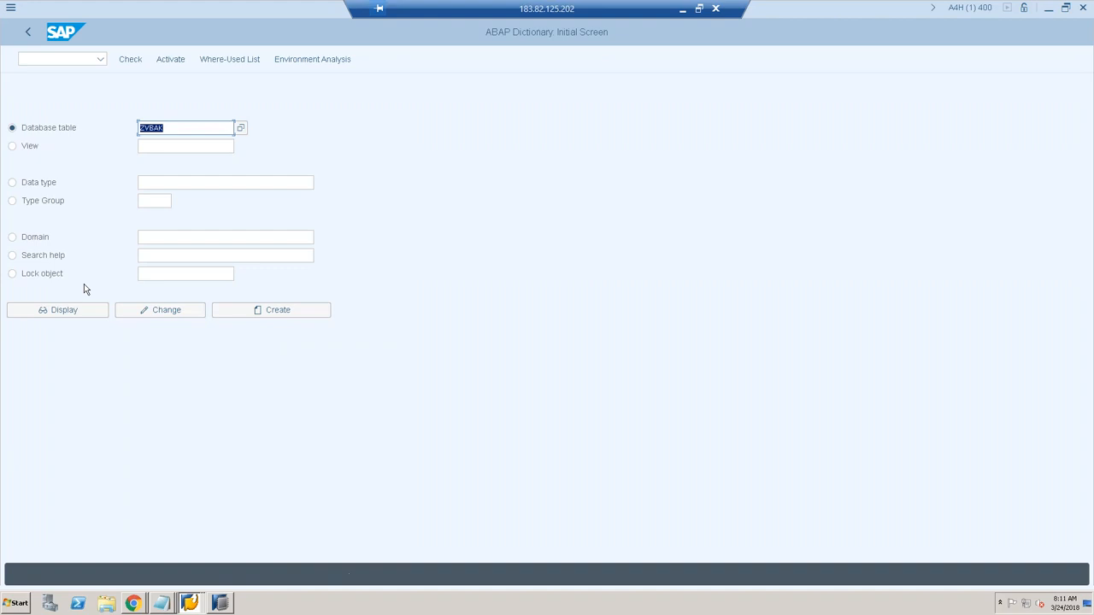
{"action": "left_click", "coordinate": [74, 310]}
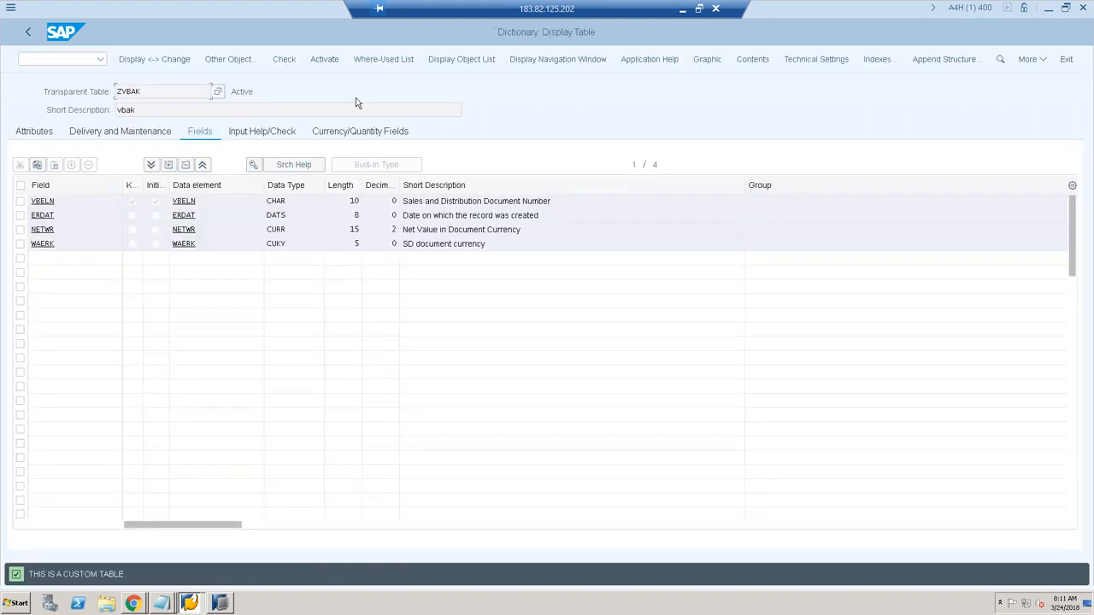
Step: Browse ZVBAK's contents to list its 7 entries, then return to HANA Studio
{"action": "left_click", "coordinate": [757, 61]}
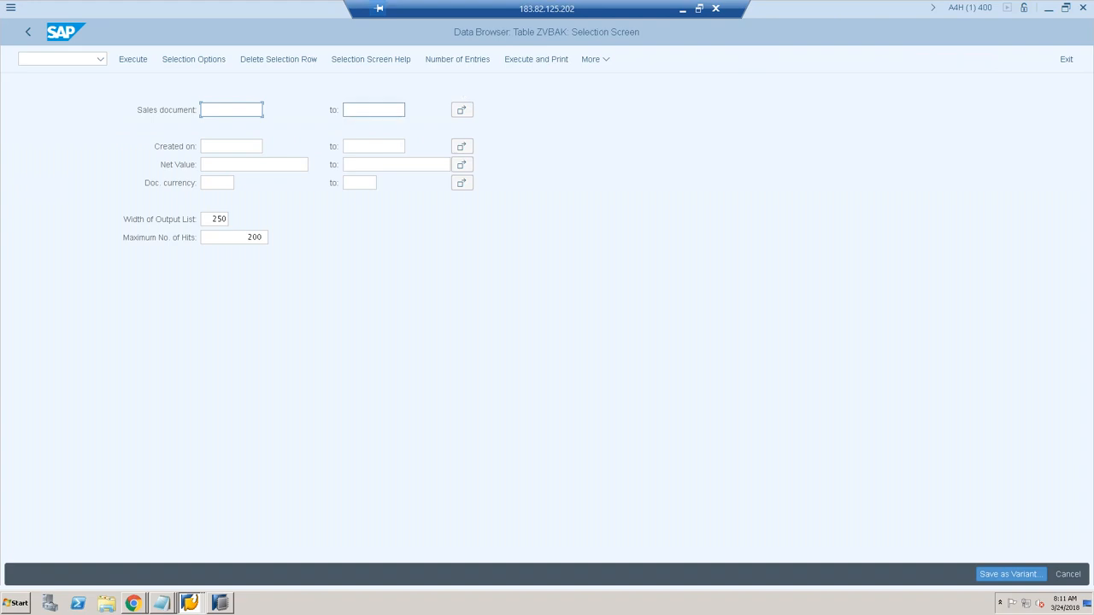
{"action": "key", "text": "F8"}
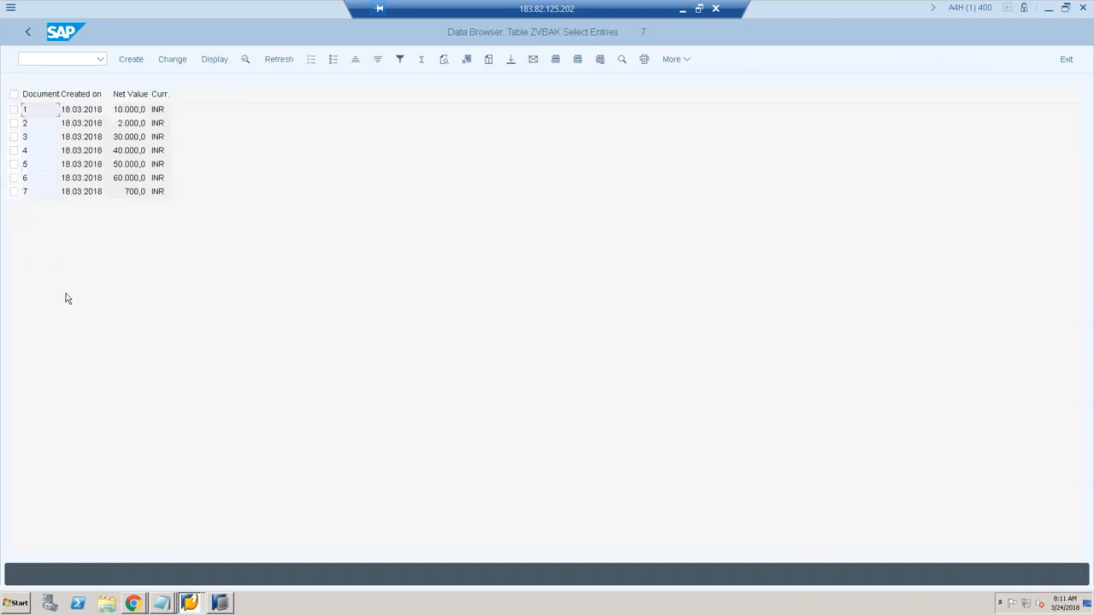
{"action": "left_click", "coordinate": [219, 603]}
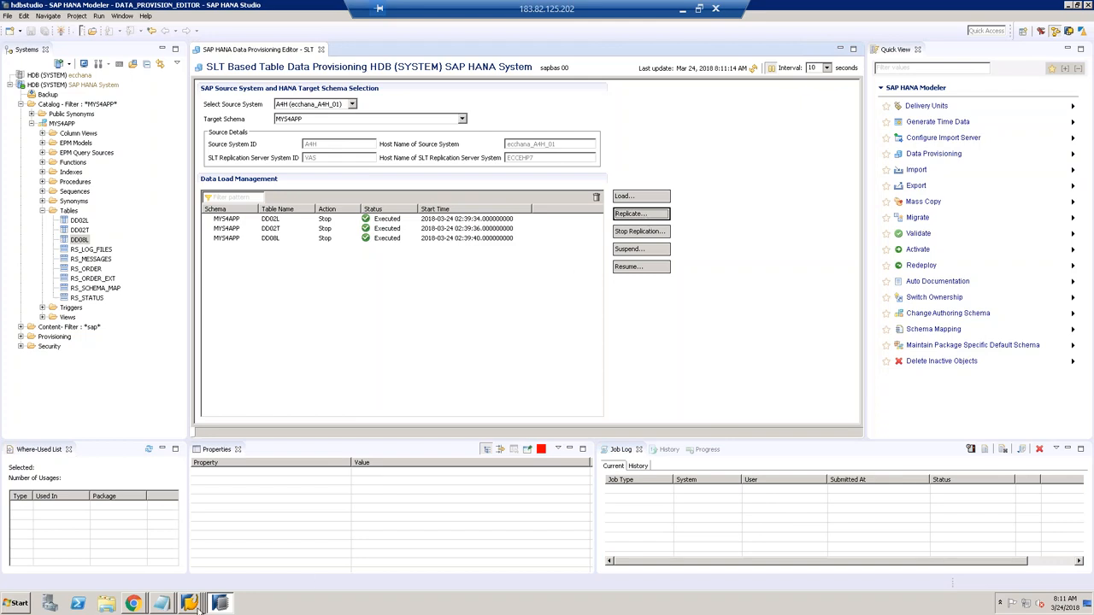
Step: Open MYS4APP's table overview in the LTRC cockpit, then start a Replicate request in HANA Studio
{"action": "mouse_move", "coordinate": [195, 605]}
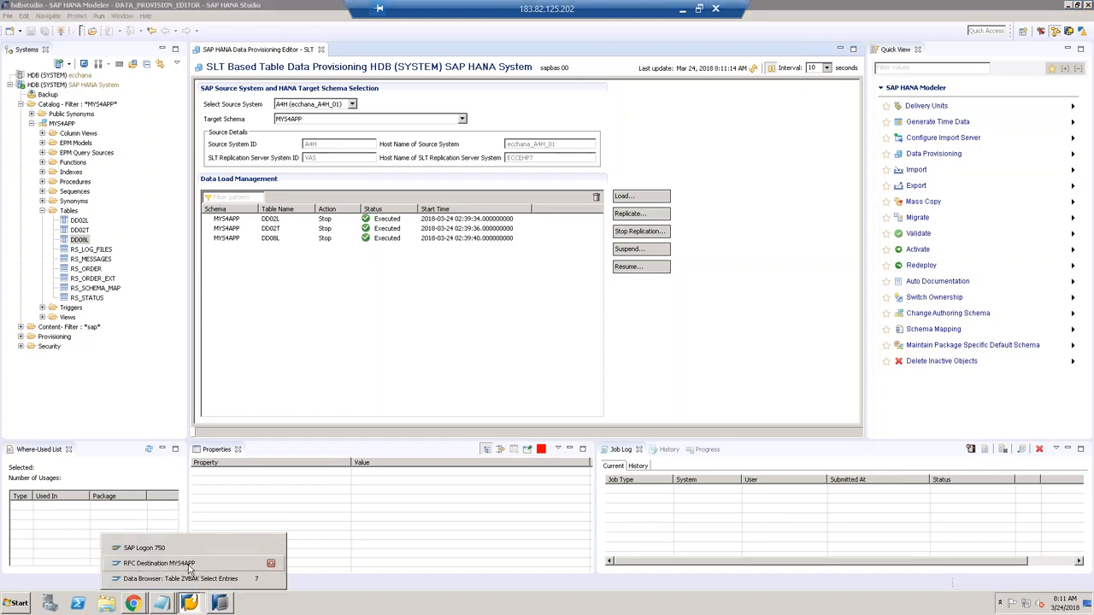
{"action": "left_click", "coordinate": [189, 566]}
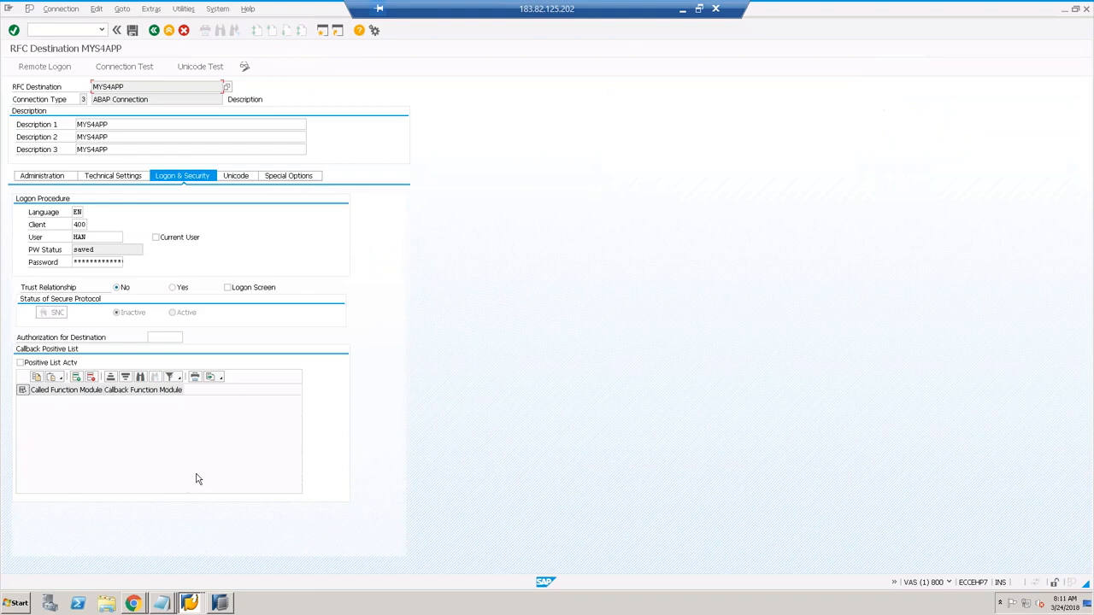
{"action": "left_click", "coordinate": [72, 30]}
{"action": "key", "text": "Return"}
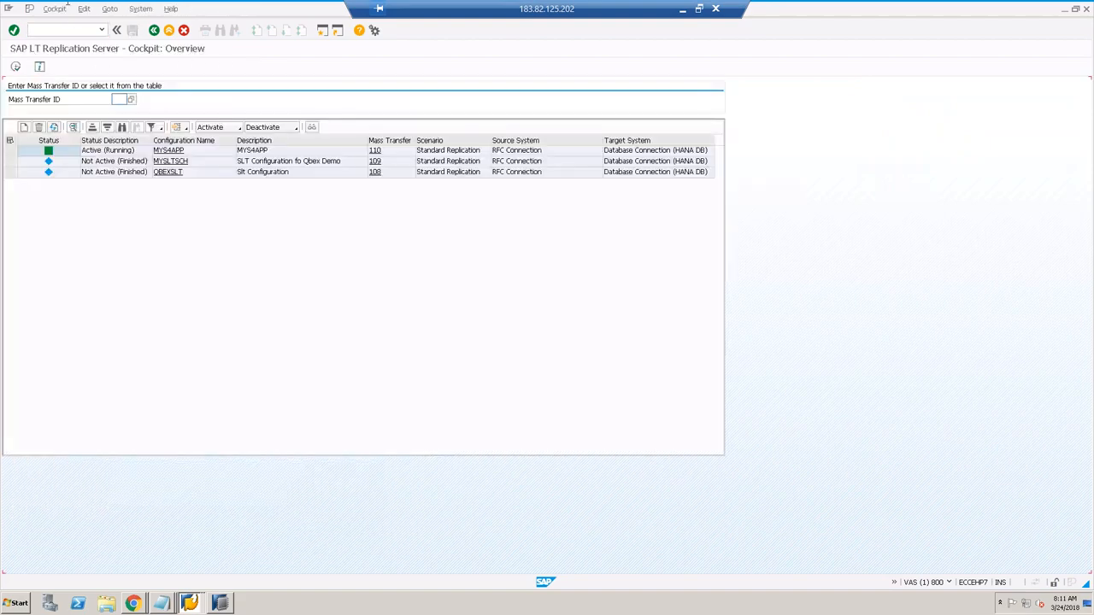
{"action": "left_click", "coordinate": [171, 150]}
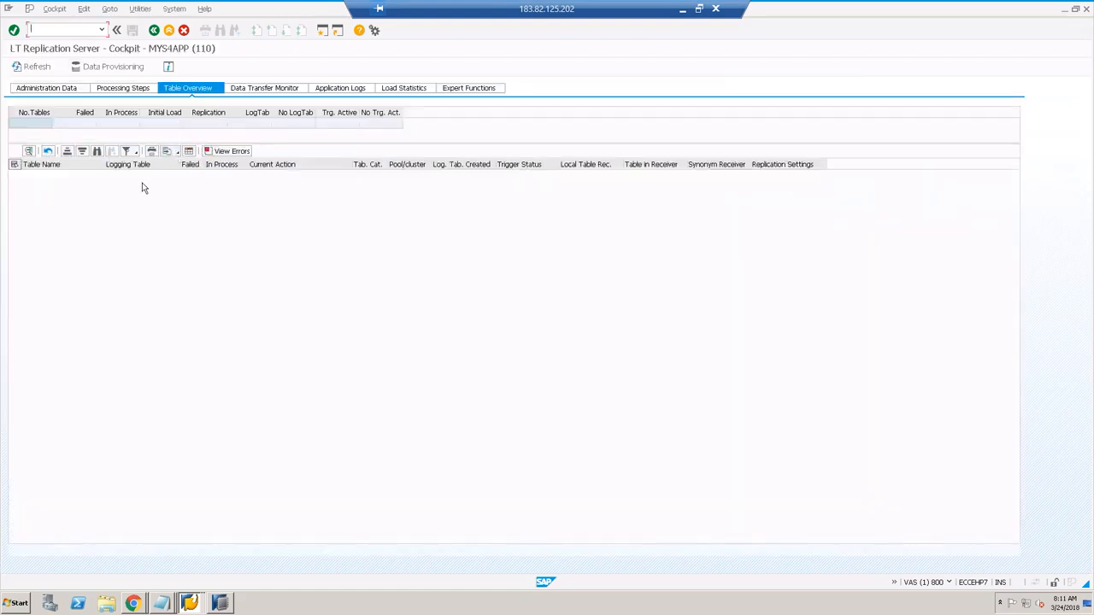
{"action": "left_click", "coordinate": [219, 603]}
{"action": "left_click", "coordinate": [629, 216]}
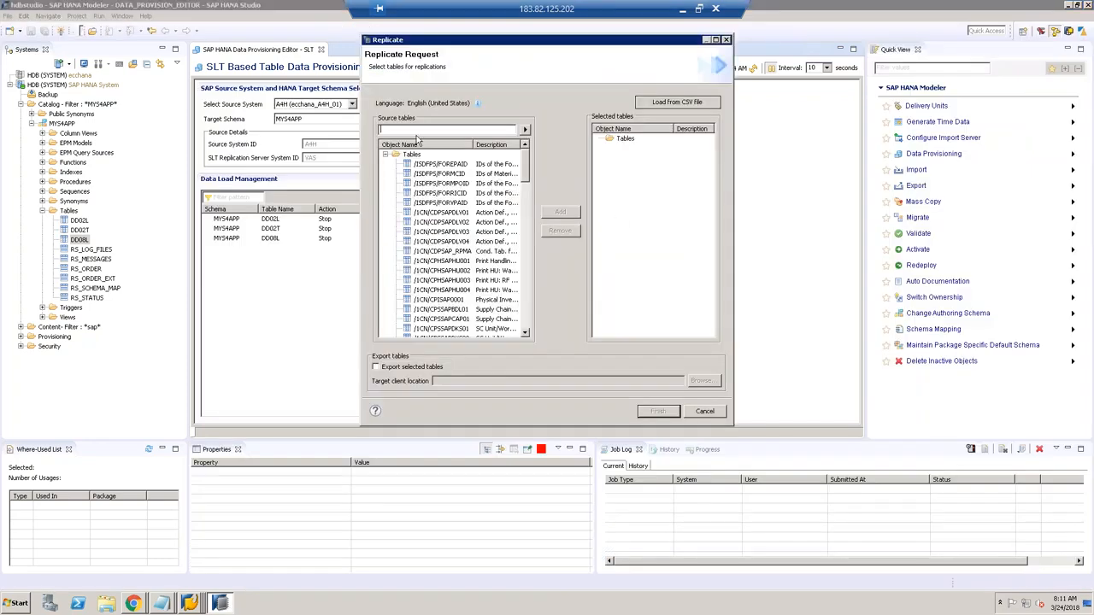
Step: Filter source tables to ZVBAK, add it, and submit its replication
{"action": "type", "text": "ZVBAK"}
{"action": "left_click", "coordinate": [524, 130]}
{"action": "left_click", "coordinate": [422, 164]}
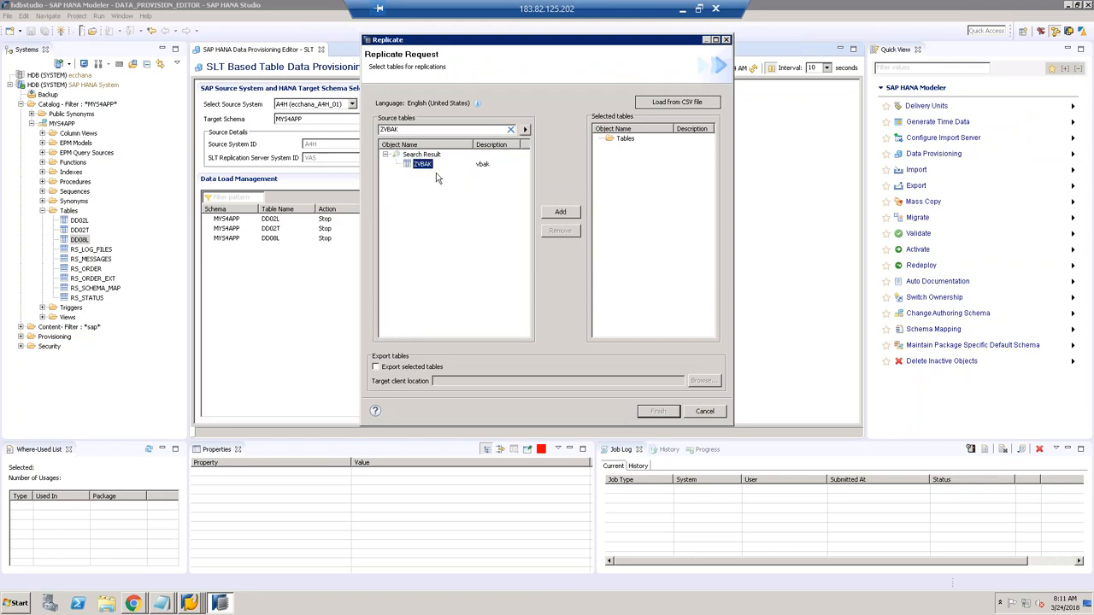
{"action": "left_click", "coordinate": [558, 212]}
{"action": "left_click", "coordinate": [657, 412]}
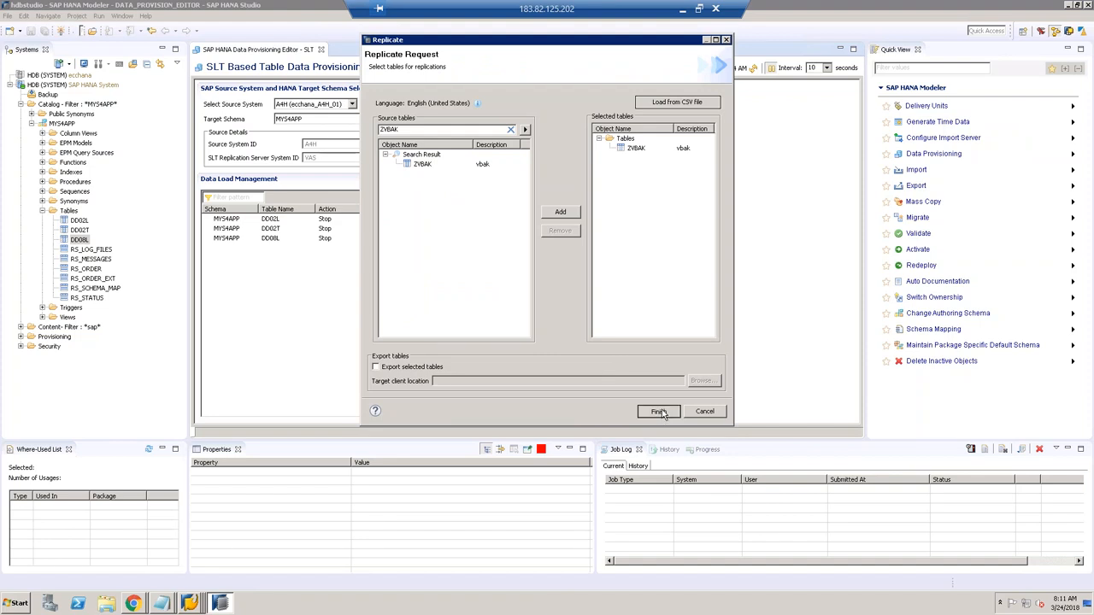
Step: Refresh the data load list until ZVBAK shows Load, Executed, and select its row
{"action": "left_click", "coordinate": [751, 71]}
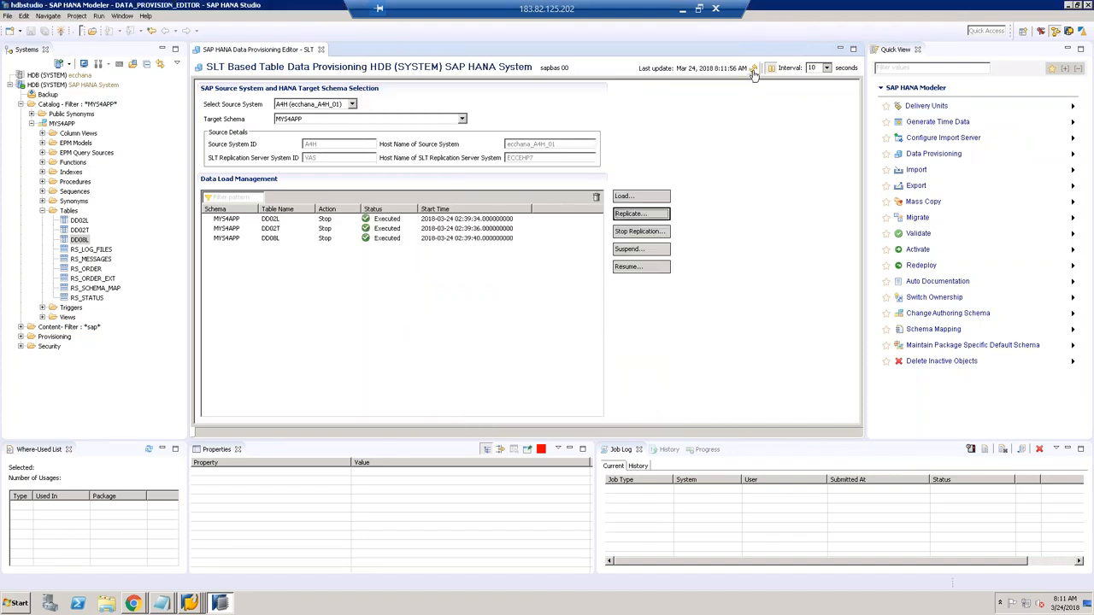
{"action": "left_click", "coordinate": [752, 70]}
{"action": "left_click", "coordinate": [753, 70]}
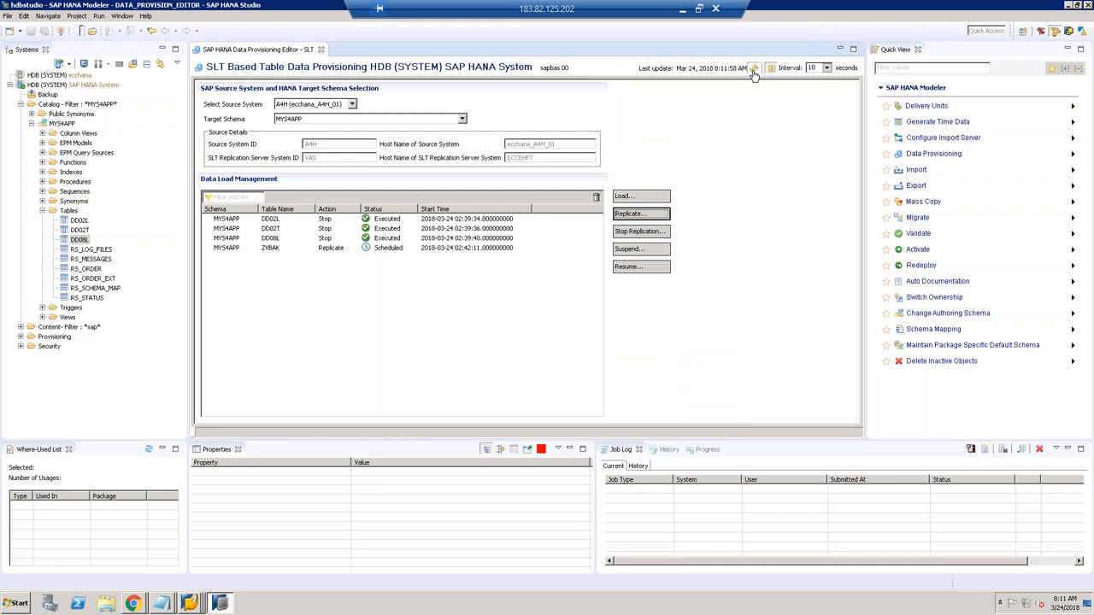
{"action": "left_click", "coordinate": [753, 70]}
{"action": "left_click", "coordinate": [753, 71]}
{"action": "left_click", "coordinate": [753, 72]}
{"action": "left_click", "coordinate": [753, 72]}
{"action": "left_click", "coordinate": [753, 72]}
{"action": "left_click", "coordinate": [753, 72]}
{"action": "left_click", "coordinate": [754, 72]}
{"action": "left_click", "coordinate": [753, 68]}
{"action": "left_click", "coordinate": [753, 69]}
{"action": "left_click", "coordinate": [753, 69]}
{"action": "left_click", "coordinate": [753, 69]}
{"action": "left_click", "coordinate": [754, 69]}
{"action": "left_click", "coordinate": [755, 73]}
{"action": "left_click", "coordinate": [754, 70]}
{"action": "left_click", "coordinate": [754, 71]}
{"action": "left_click", "coordinate": [346, 250]}
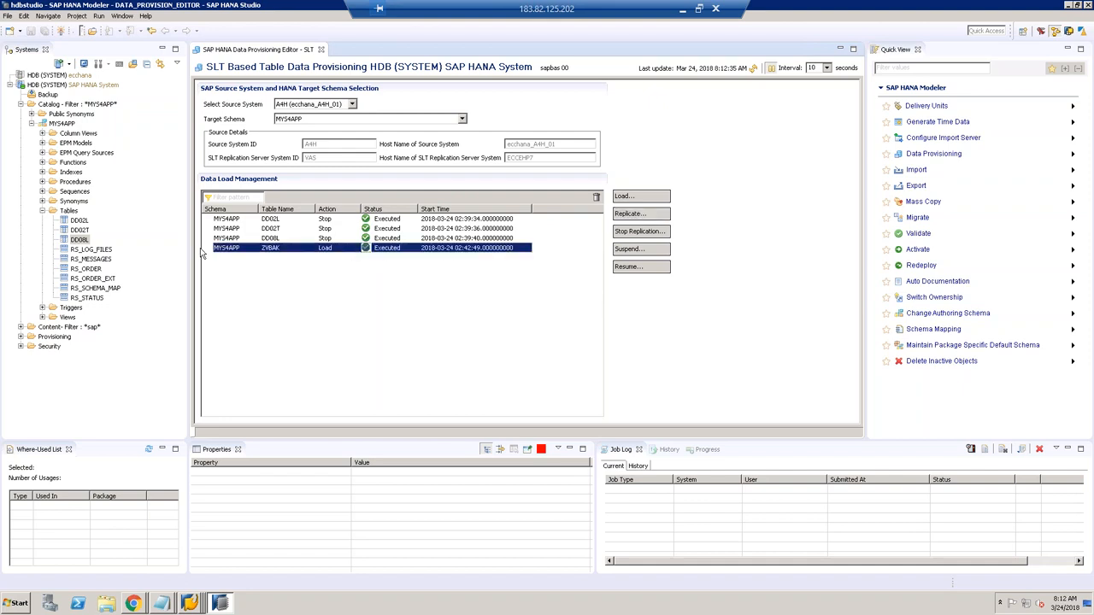
Step: Refresh MYS4APP's Tables folder and open a Data Preview of the new ZVBAK table
{"action": "right_click", "coordinate": [72, 213]}
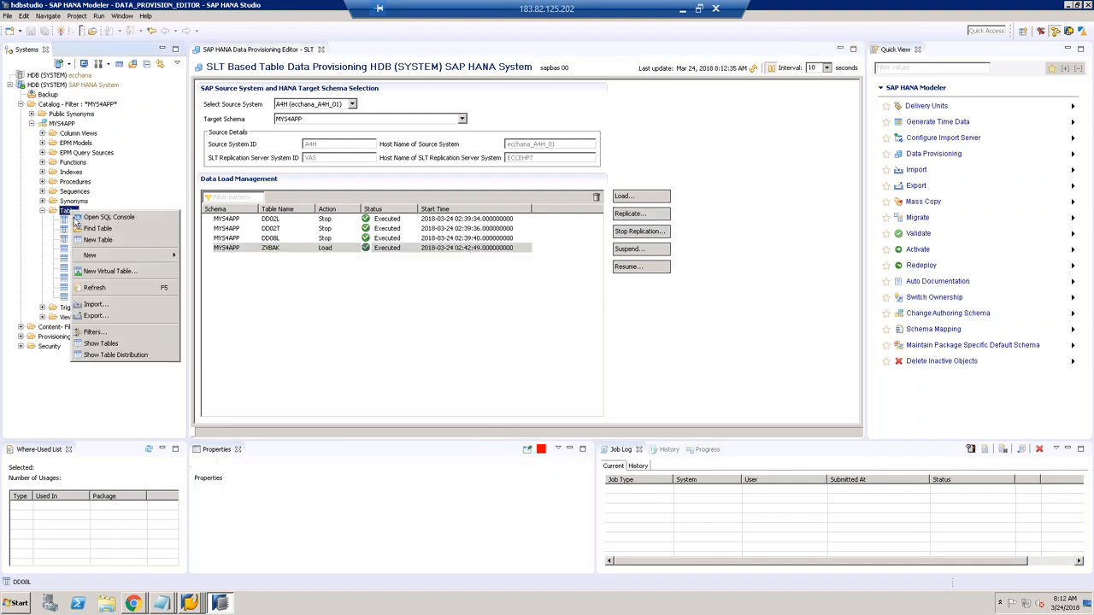
{"action": "left_click", "coordinate": [94, 288]}
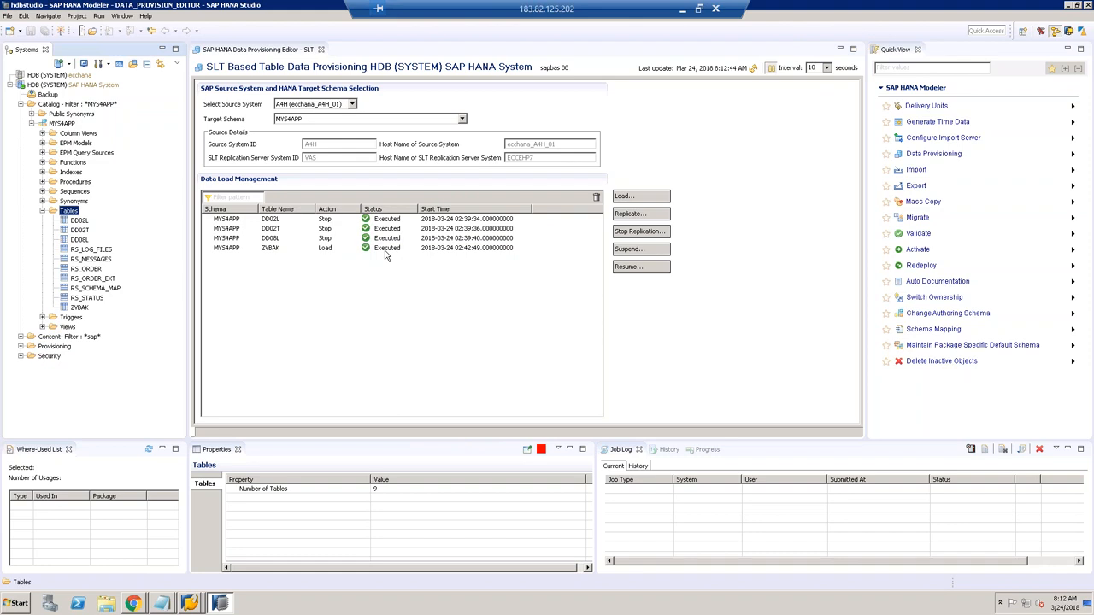
{"action": "left_click", "coordinate": [80, 308]}
{"action": "right_click", "coordinate": [80, 308]}
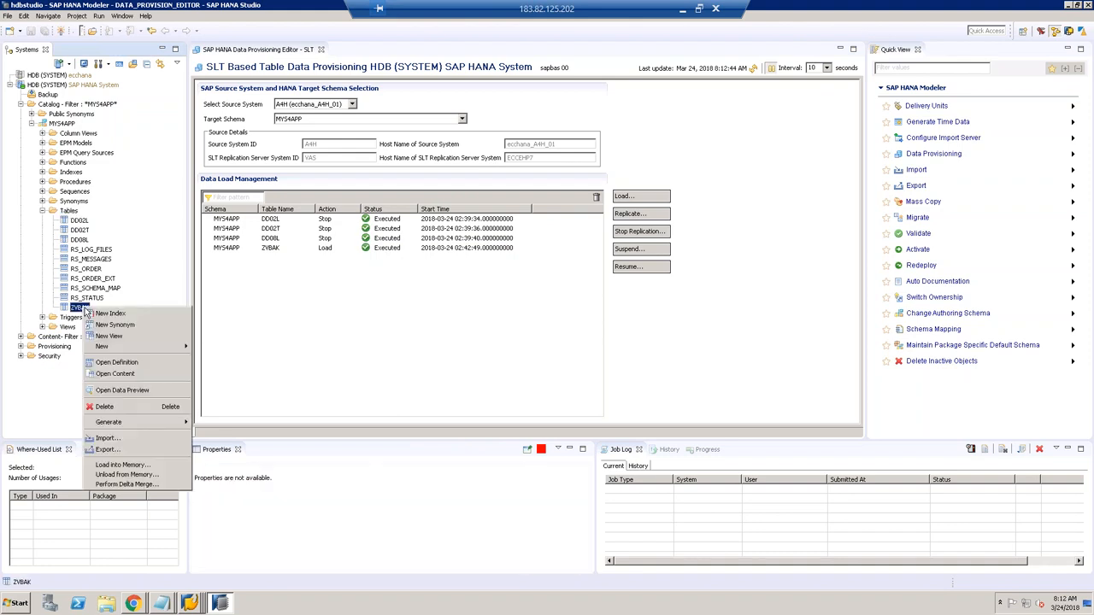
{"action": "left_click", "coordinate": [120, 393]}
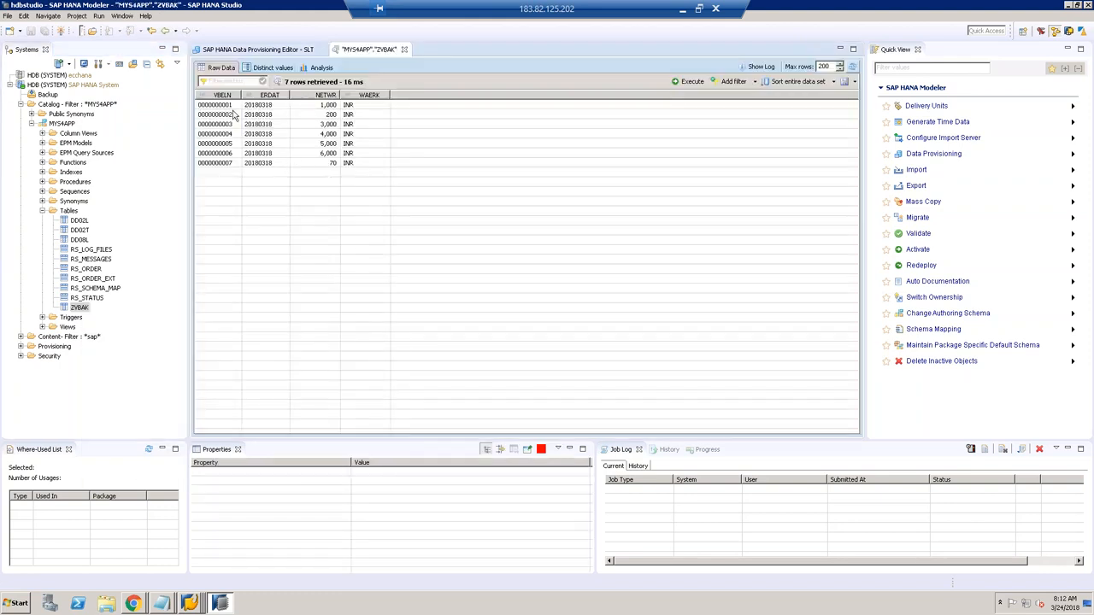
Step: Back in the SLT editor, refresh until ZVBAK shows Replicate, In Process
{"action": "left_click", "coordinate": [261, 50]}
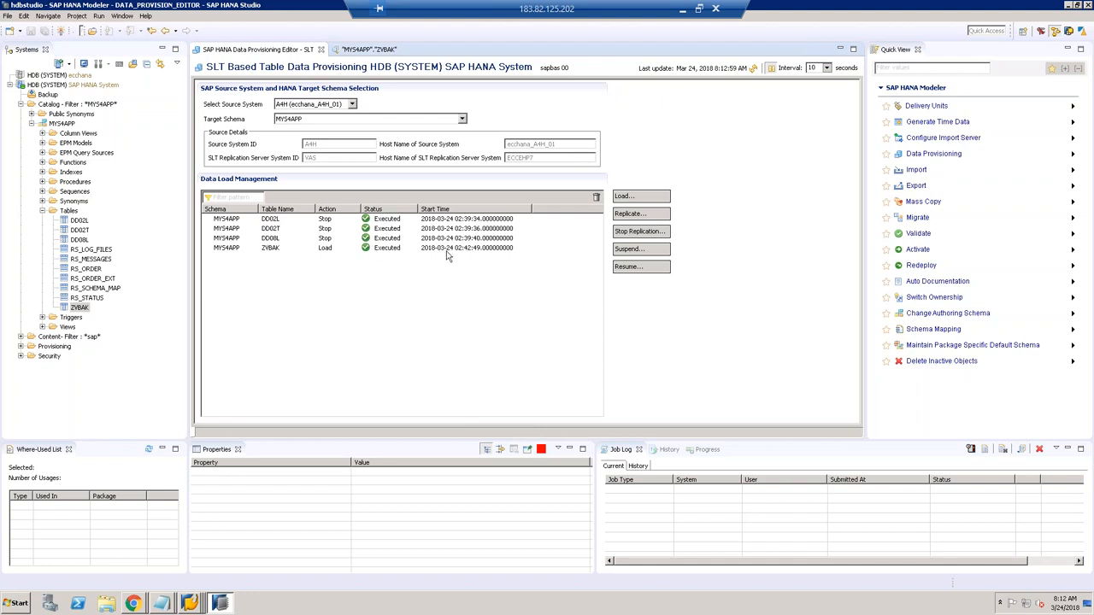
{"action": "left_click", "coordinate": [377, 51]}
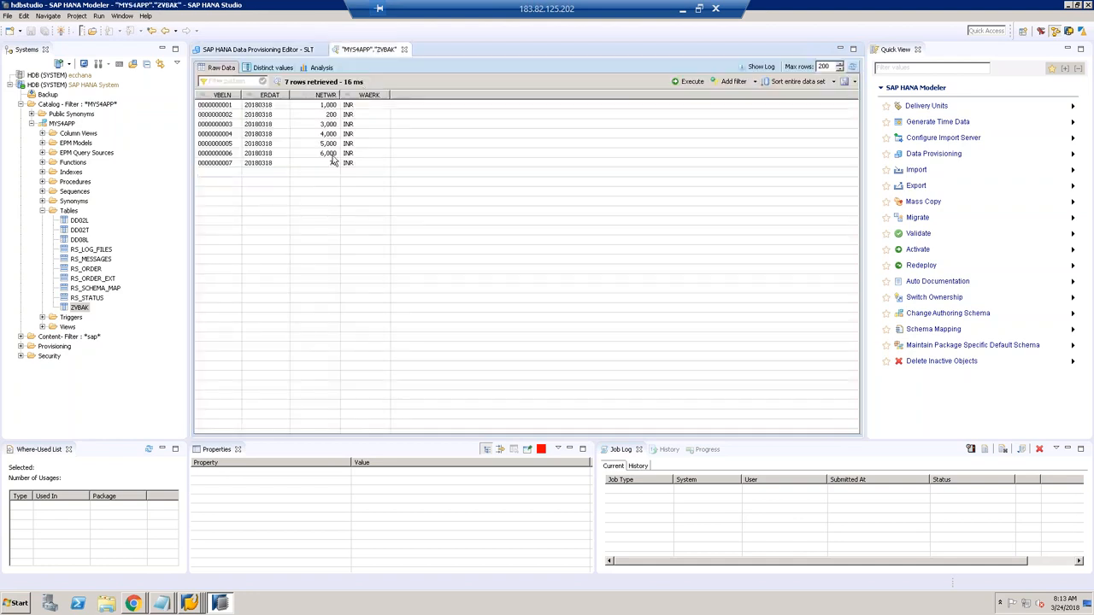
{"action": "left_click", "coordinate": [299, 50]}
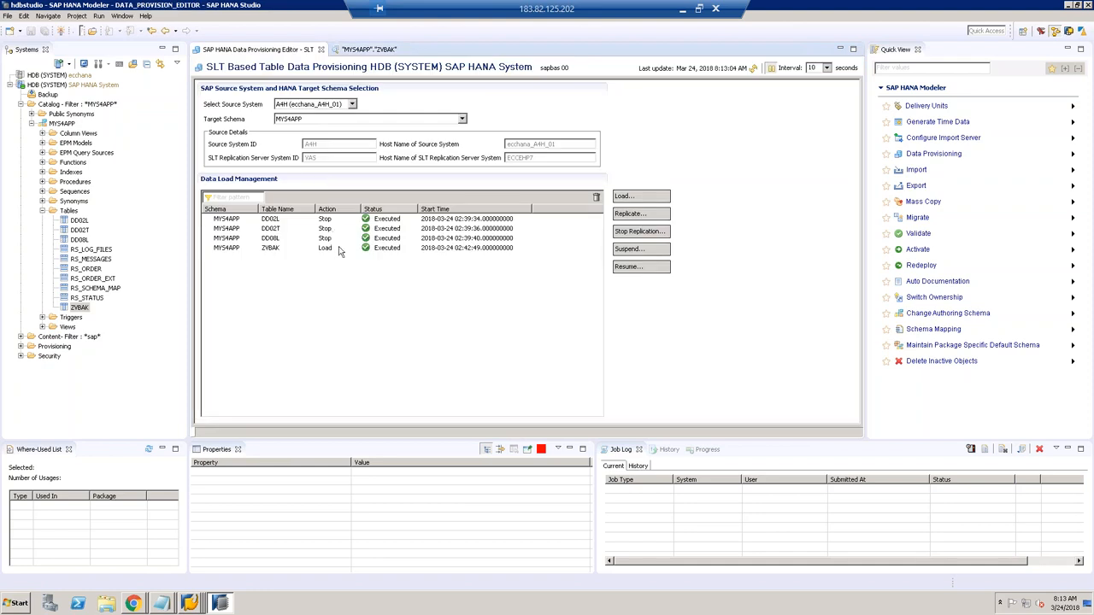
{"action": "left_click", "coordinate": [339, 249]}
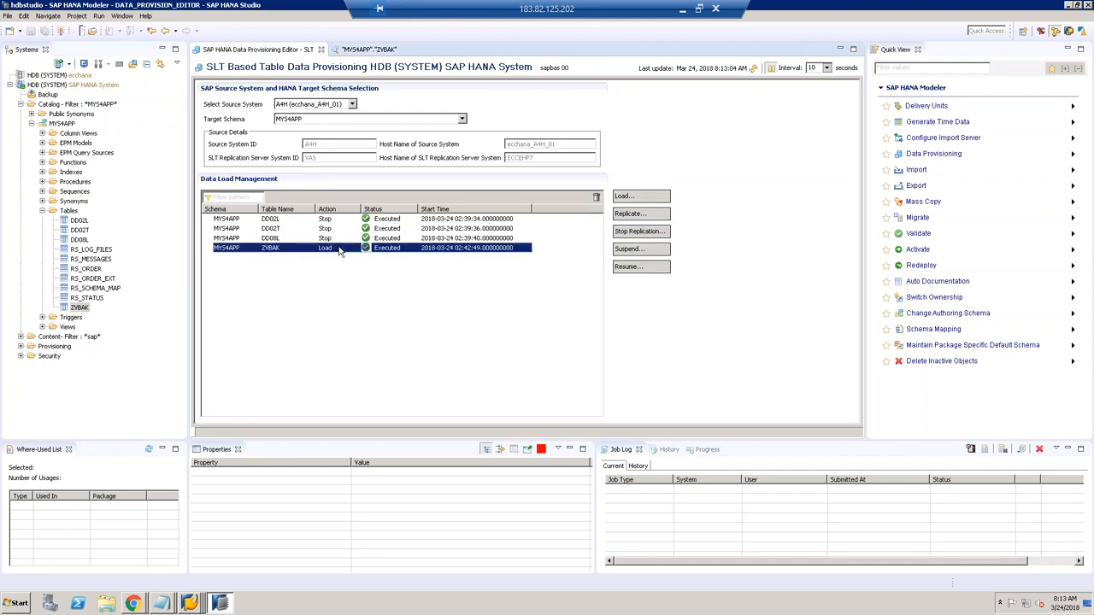
{"action": "left_click", "coordinate": [192, 604]}
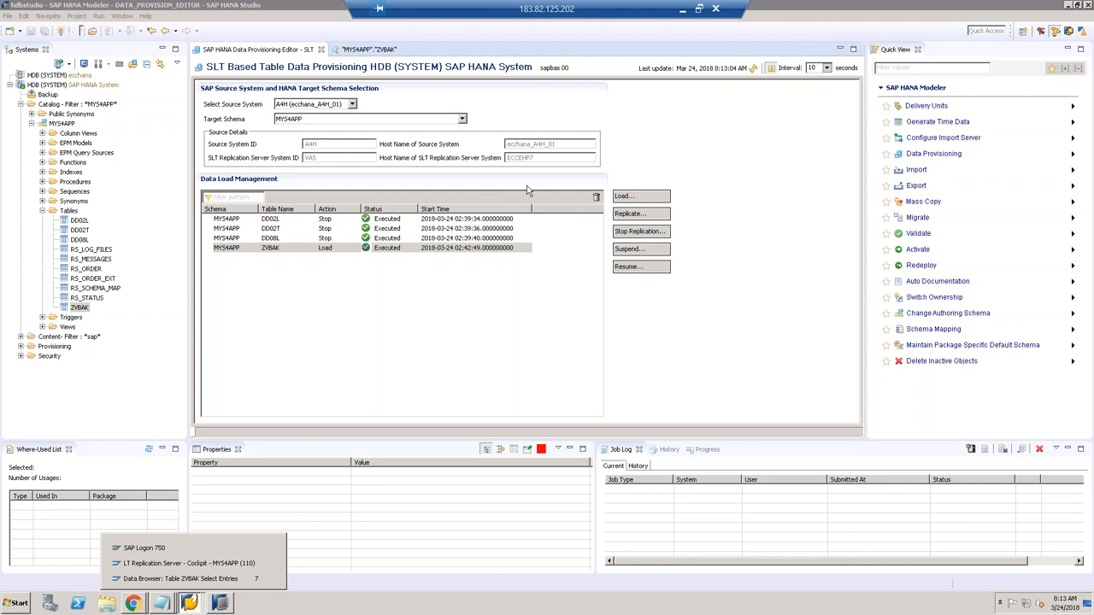
{"action": "left_click", "coordinate": [755, 68]}
{"action": "left_click", "coordinate": [757, 70]}
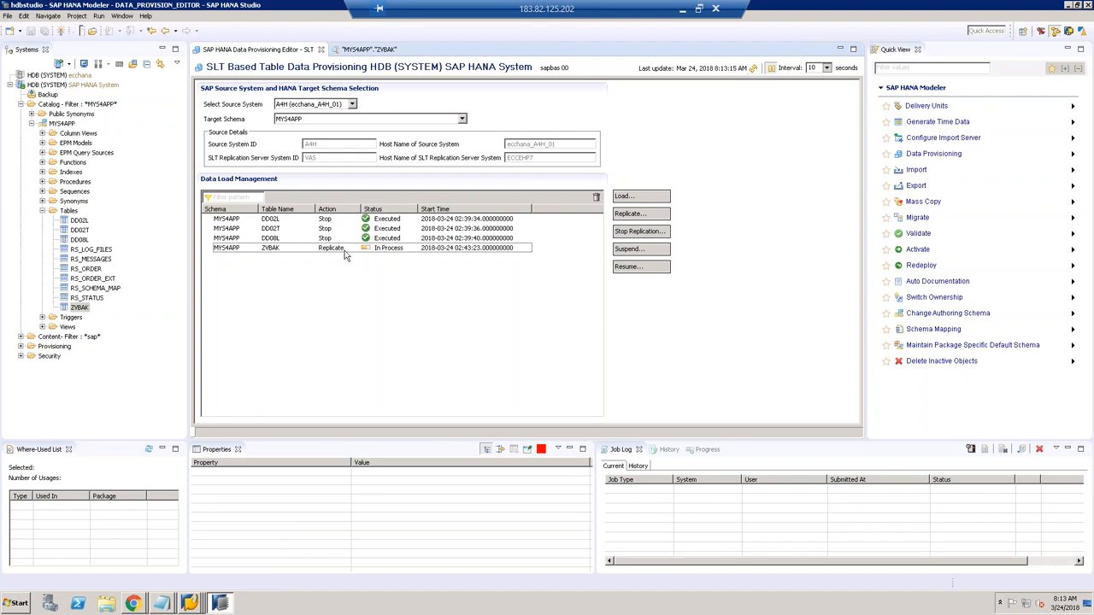
{"action": "left_click", "coordinate": [188, 609]}
Step: Refresh the cockpit's table overview and copy ZVBAK's logging table name /1CADMC/00000725
{"action": "left_click", "coordinate": [186, 571]}
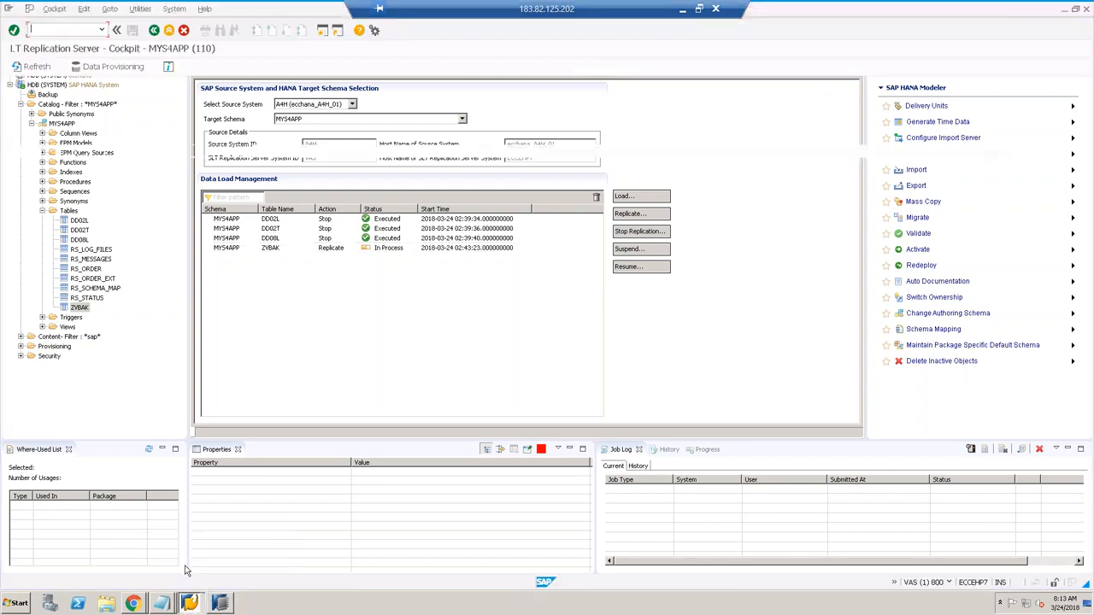
{"action": "left_click", "coordinate": [37, 67]}
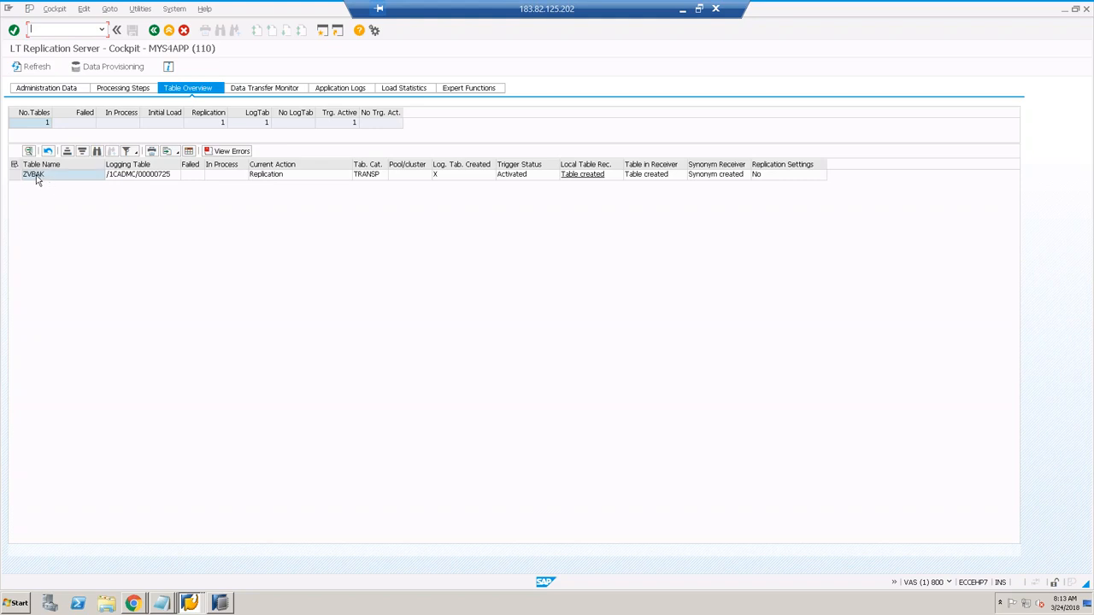
{"action": "left_click", "coordinate": [155, 178]}
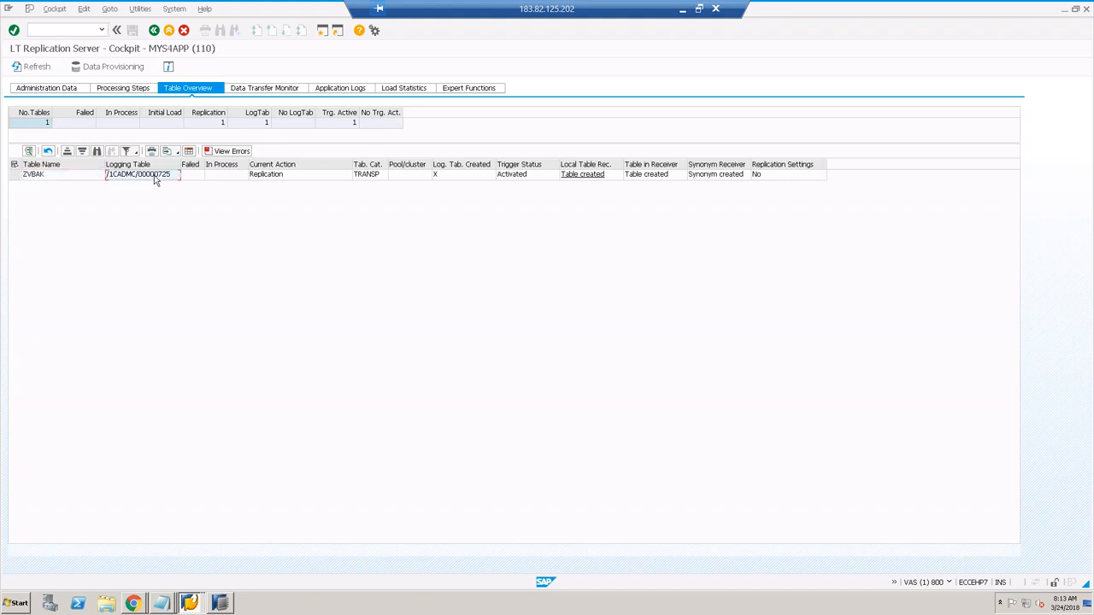
{"action": "key", "text": "ctrl+c"}
Step: Display /1CADMC/00000725 in a new SE11 session, noting IUUC_SEQUENCE, IUUC_TIMESTAMP and VBELN
{"action": "left_click", "coordinate": [194, 603]}
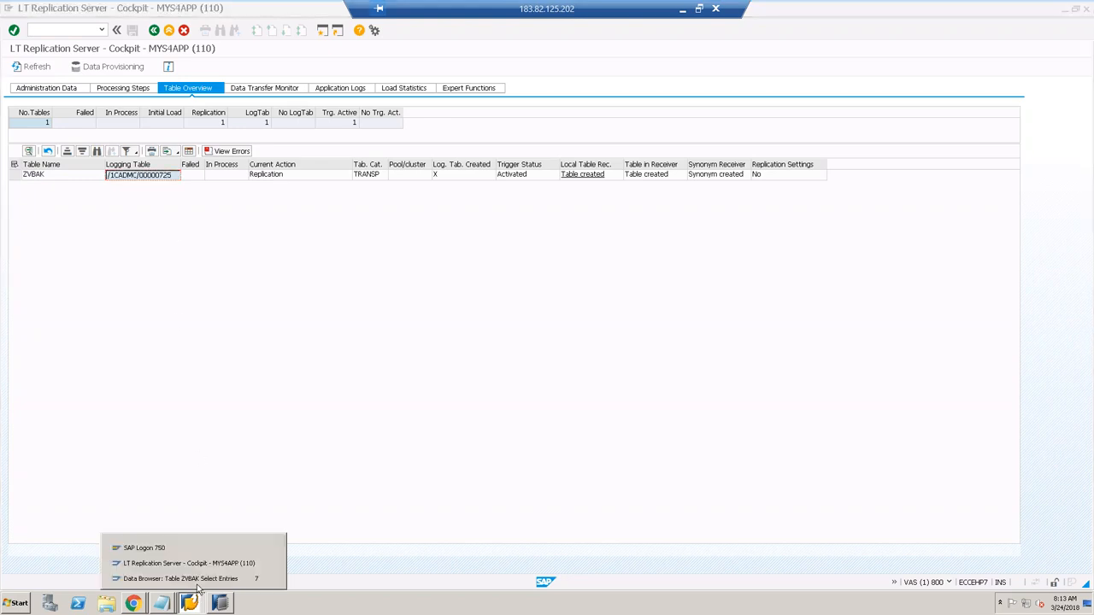
{"action": "left_click", "coordinate": [184, 579]}
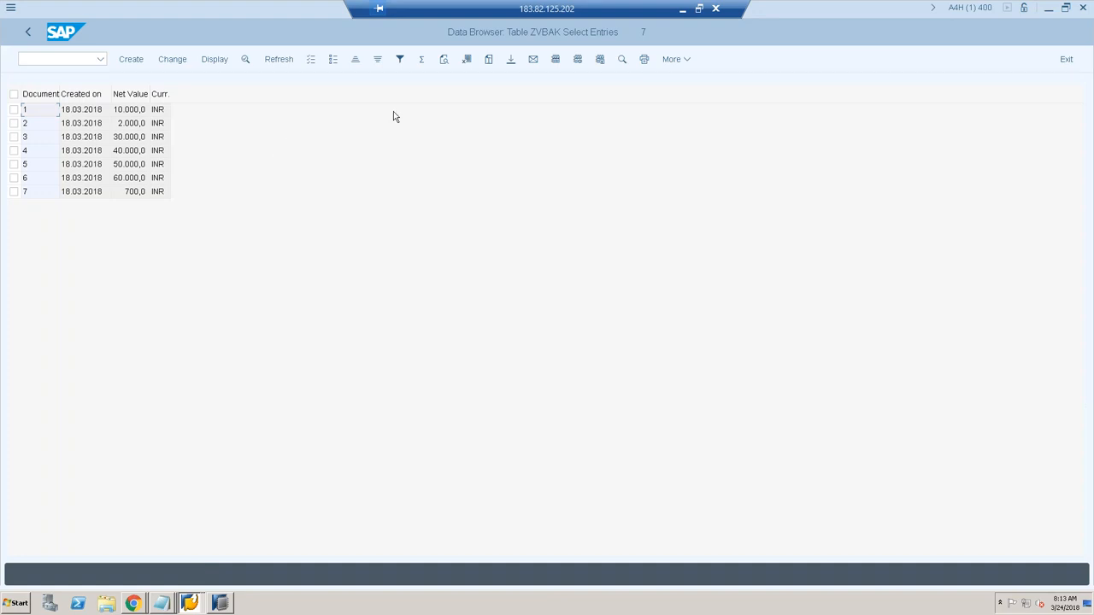
{"action": "left_click", "coordinate": [90, 58]}
{"action": "type", "text": "/OSE11"}
{"action": "key", "text": "Return"}
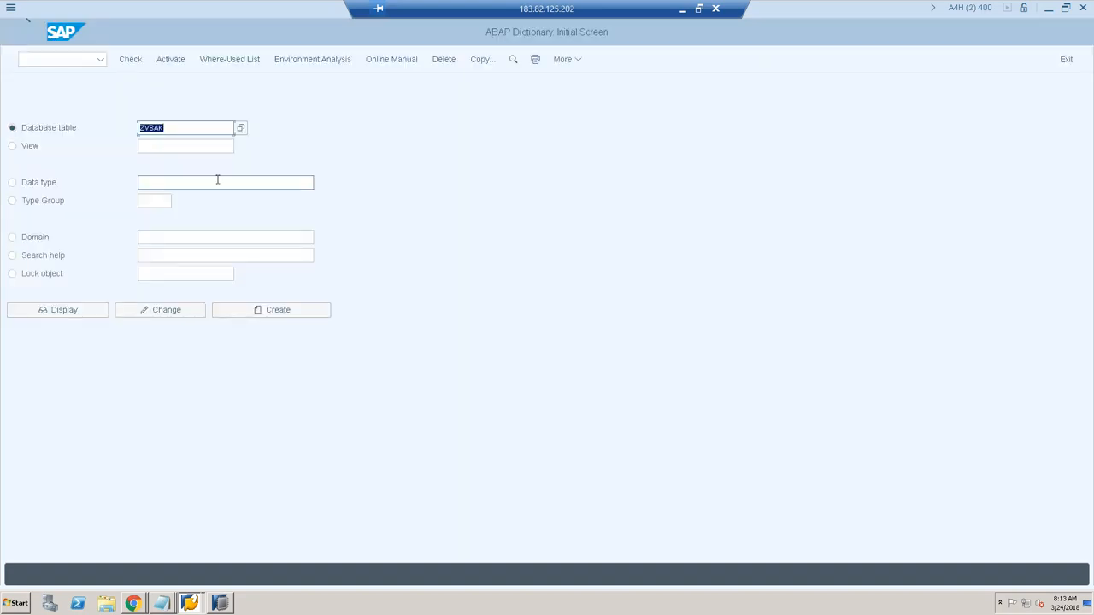
{"action": "key", "text": "ctrl+v"}
{"action": "left_click", "coordinate": [66, 313]}
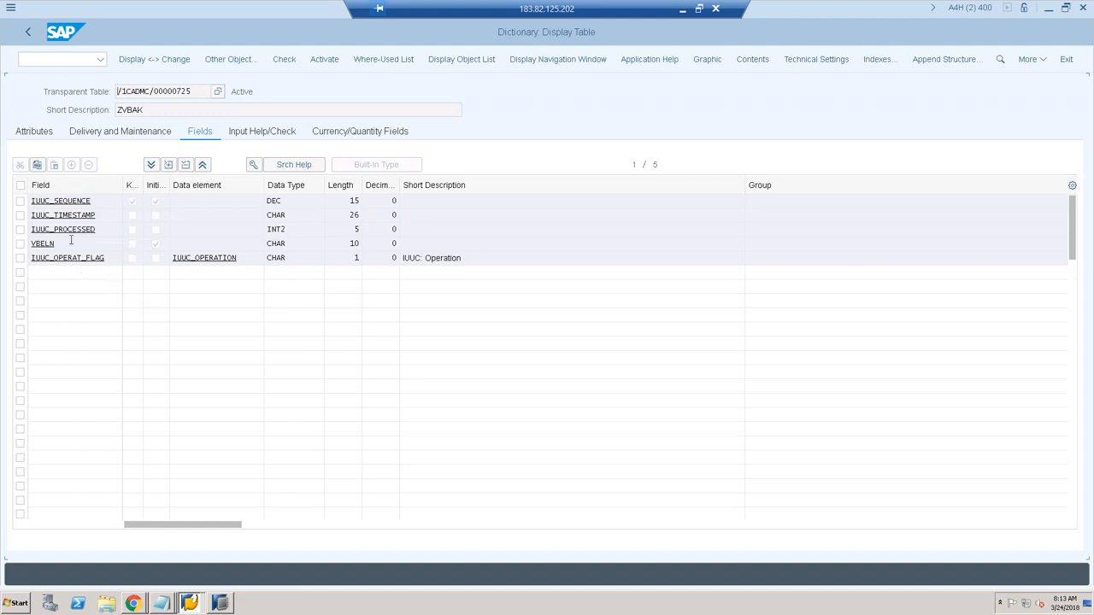
{"action": "left_click", "coordinate": [97, 200]}
{"action": "left_click", "coordinate": [103, 217]}
{"action": "left_click_drag", "start_coordinate": [56, 244], "coordinate": [29, 244]}
Step: Compare ZVBAK's VBELN key with the logging table's VBELN and IUUC_OPERAT_FLAG fields
{"action": "left_click", "coordinate": [189, 603]}
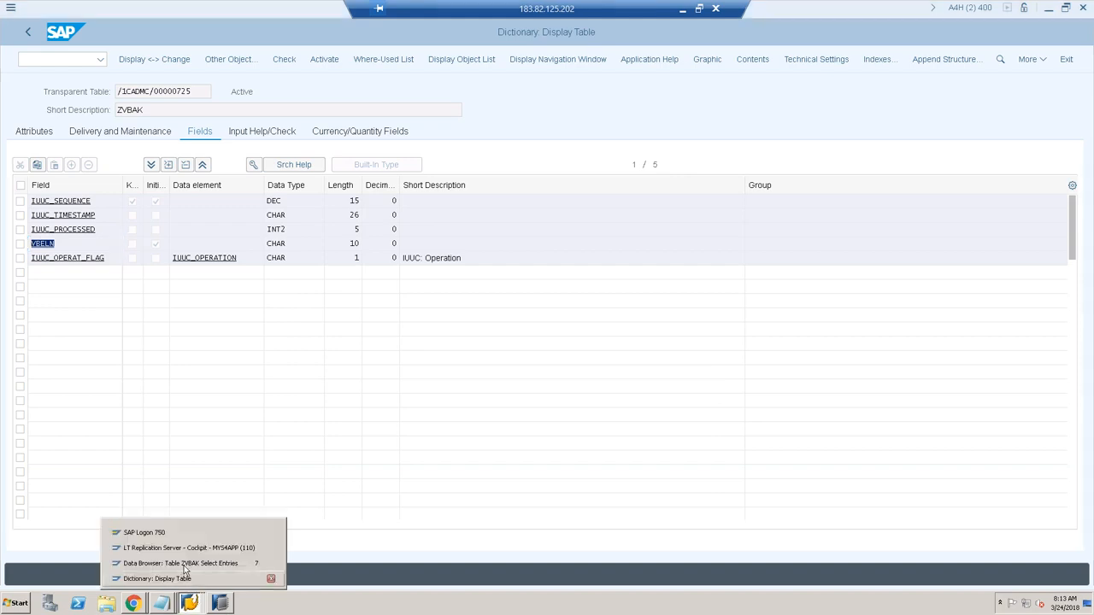
{"action": "left_click", "coordinate": [183, 564]}
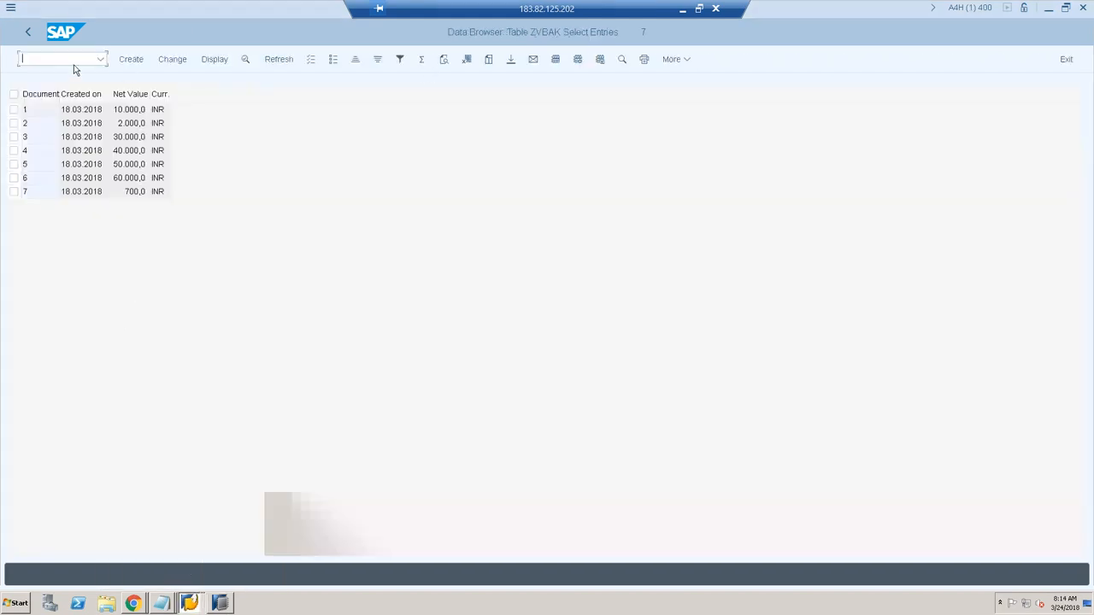
{"action": "left_click", "coordinate": [29, 33]}
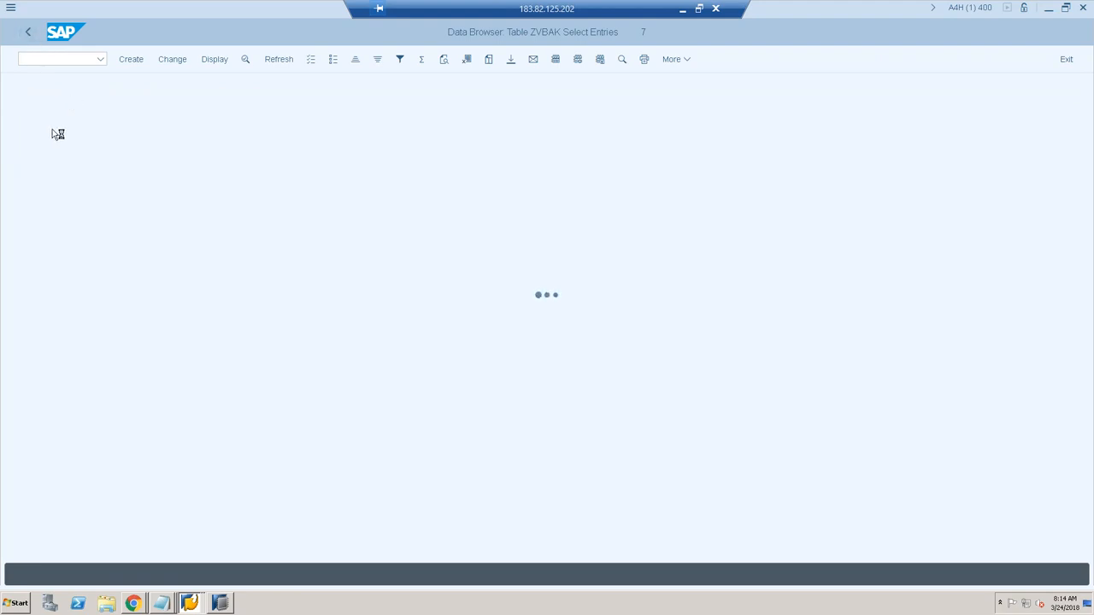
{"action": "left_click", "coordinate": [28, 34]}
{"action": "left_click", "coordinate": [132, 200]}
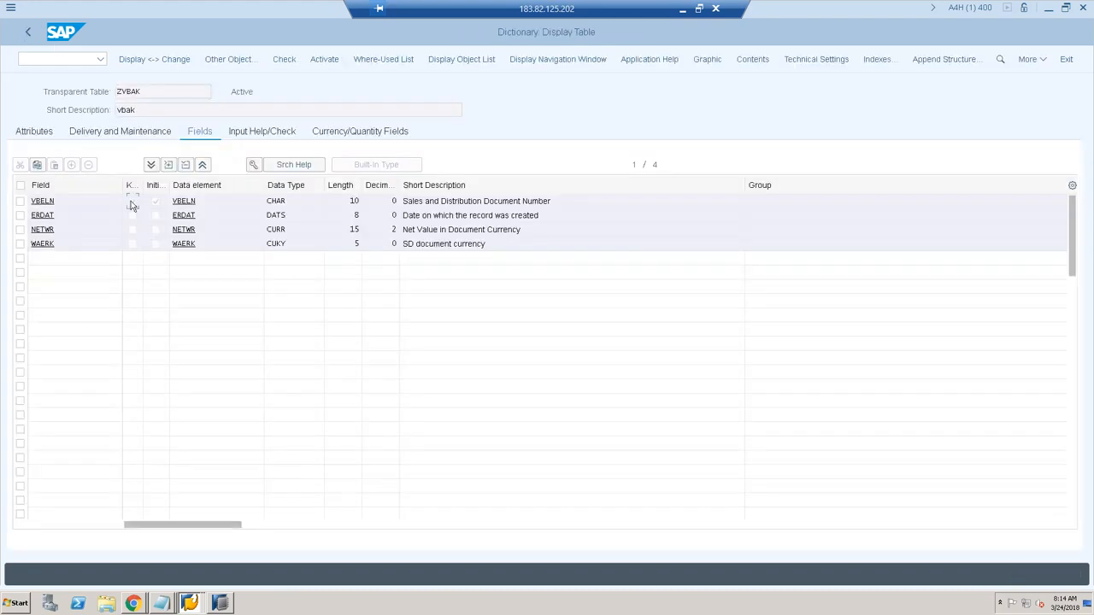
{"action": "left_click", "coordinate": [189, 583]}
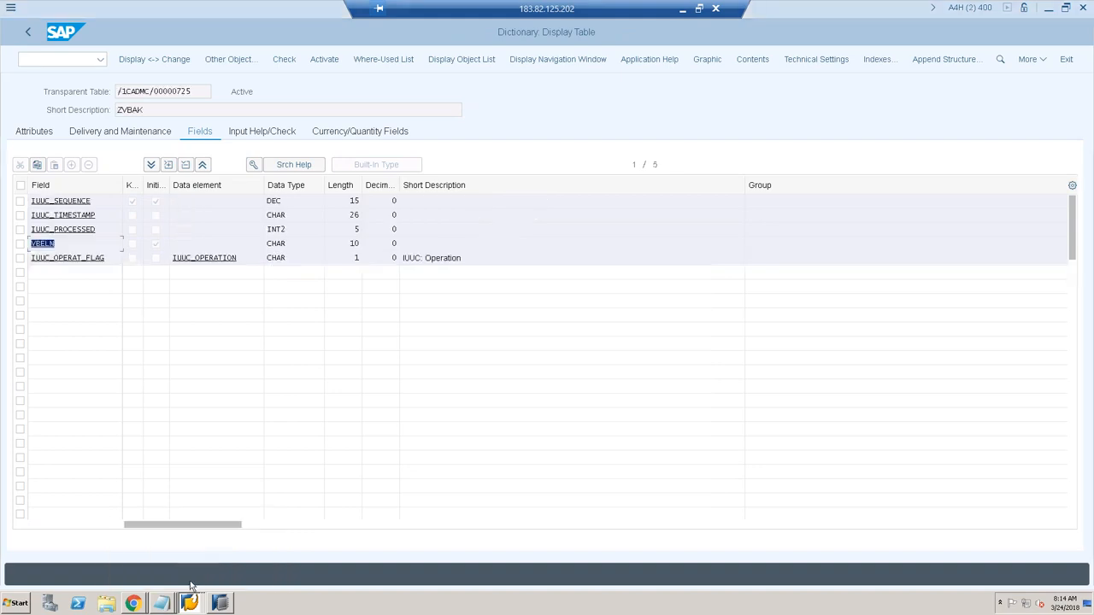
{"action": "left_click_drag", "start_coordinate": [63, 242], "coordinate": [29, 244]}
{"action": "left_click", "coordinate": [109, 256]}
Step: View the replication cockpit's administration data and switch between the cockpit and logging table windows
{"action": "mouse_move", "coordinate": [194, 605]}
{"action": "left_click", "coordinate": [190, 605]}
{"action": "left_click", "coordinate": [188, 547]}
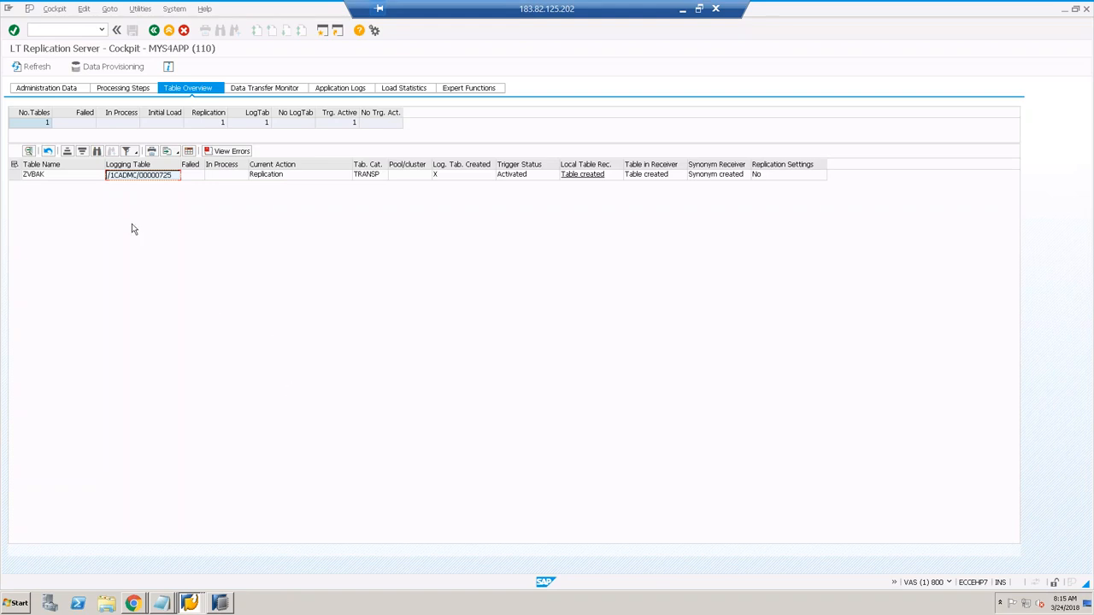
{"action": "left_click", "coordinate": [55, 91]}
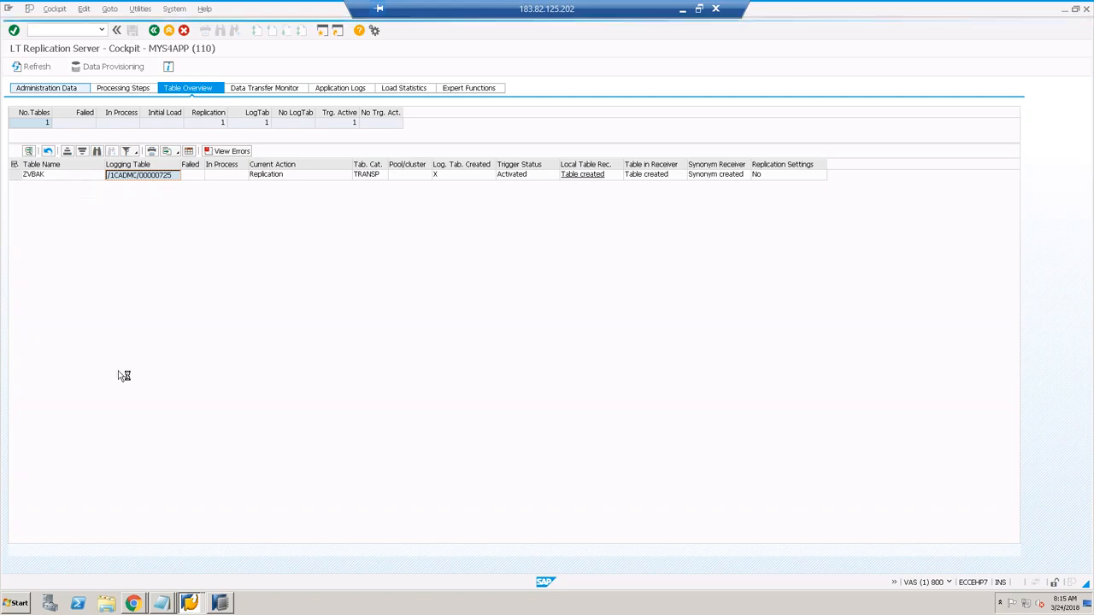
{"action": "left_click", "coordinate": [190, 604]}
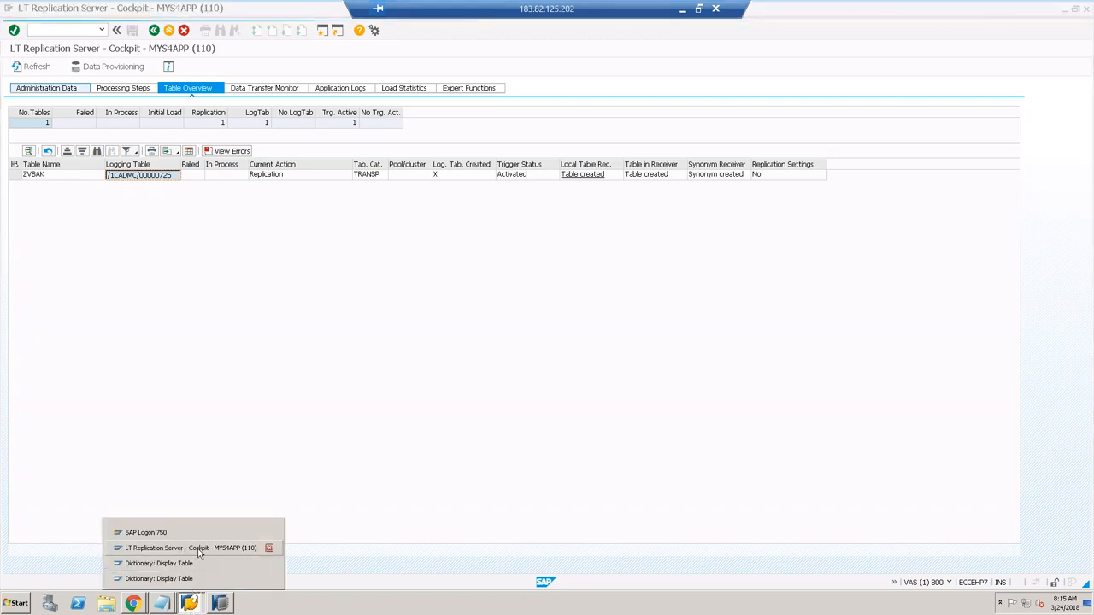
{"action": "left_click", "coordinate": [188, 579]}
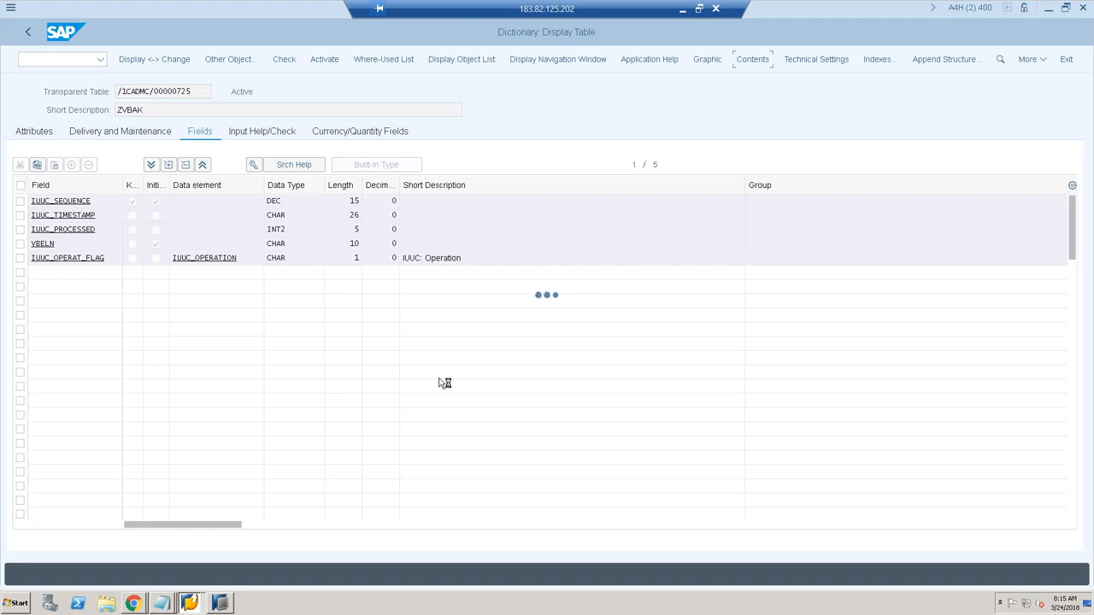
{"action": "left_click", "coordinate": [189, 599]}
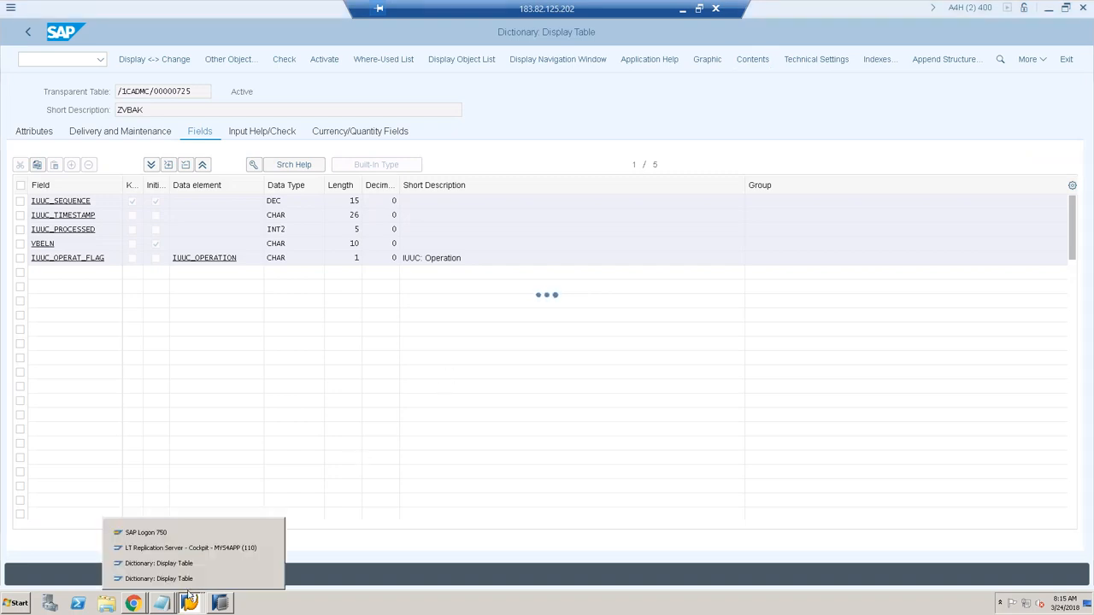
{"action": "left_click", "coordinate": [214, 548]}
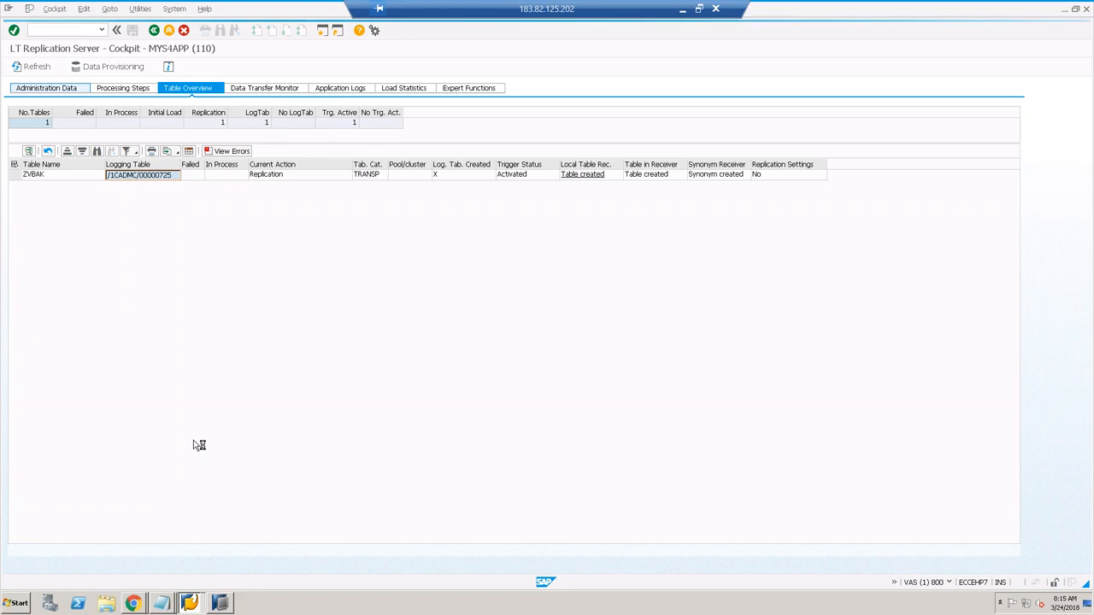
{"action": "left_click", "coordinate": [190, 603]}
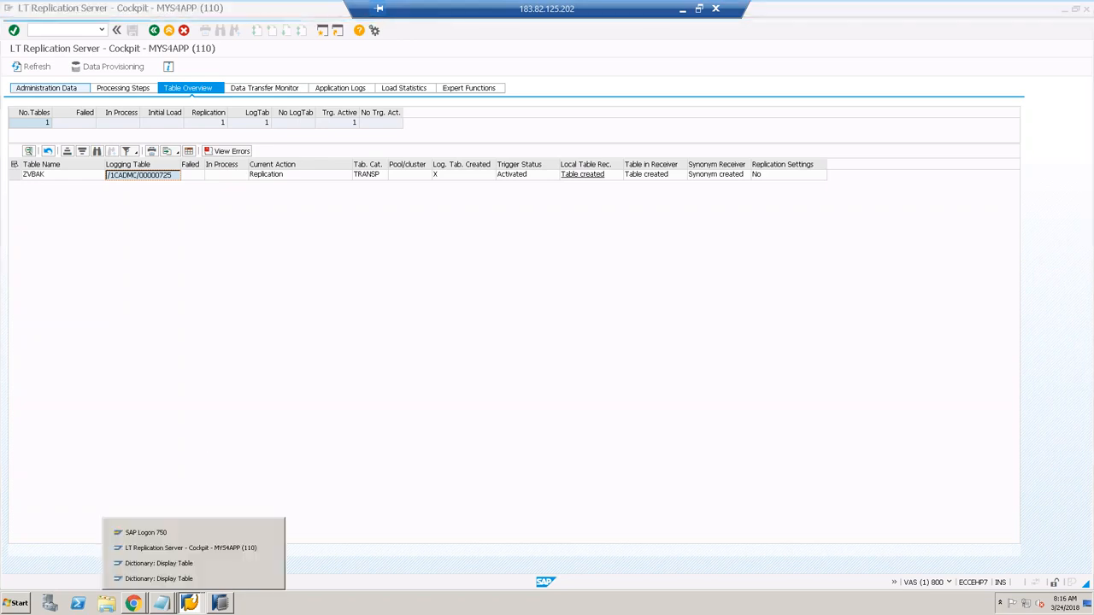
{"action": "left_click", "coordinate": [196, 579]}
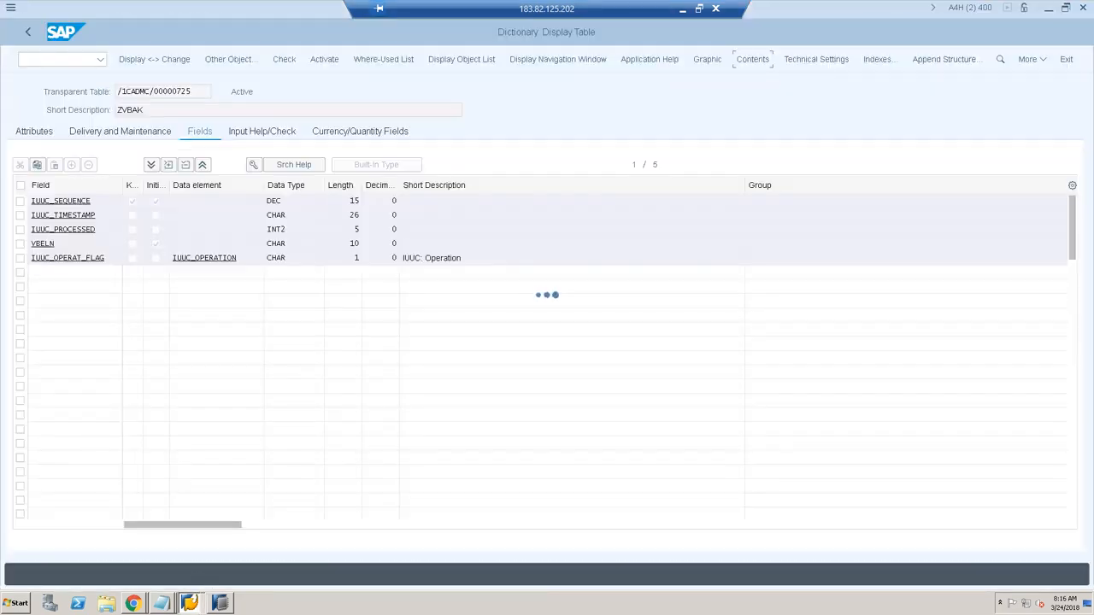
Step: Try System > Stop Transaction twice on the still-loading logging table display
{"action": "left_click", "coordinate": [10, 8]}
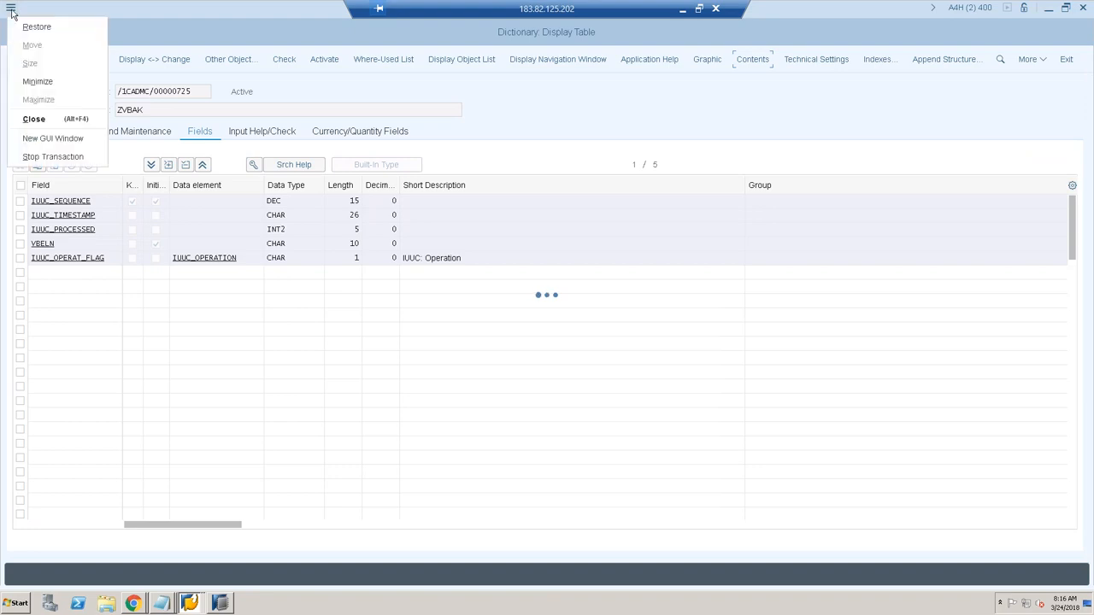
{"action": "left_click", "coordinate": [54, 157]}
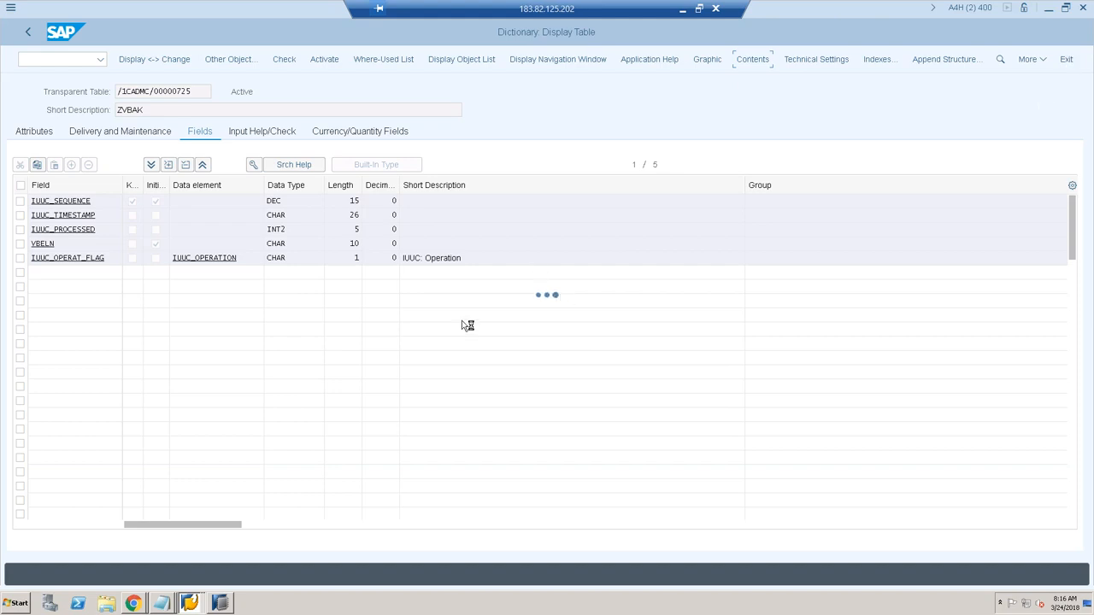
{"action": "left_click", "coordinate": [13, 12]}
{"action": "left_click", "coordinate": [51, 159]}
Step: Return to the replication cockpit and bring up the SAP Logon 750 connection list
{"action": "left_click", "coordinate": [189, 604]}
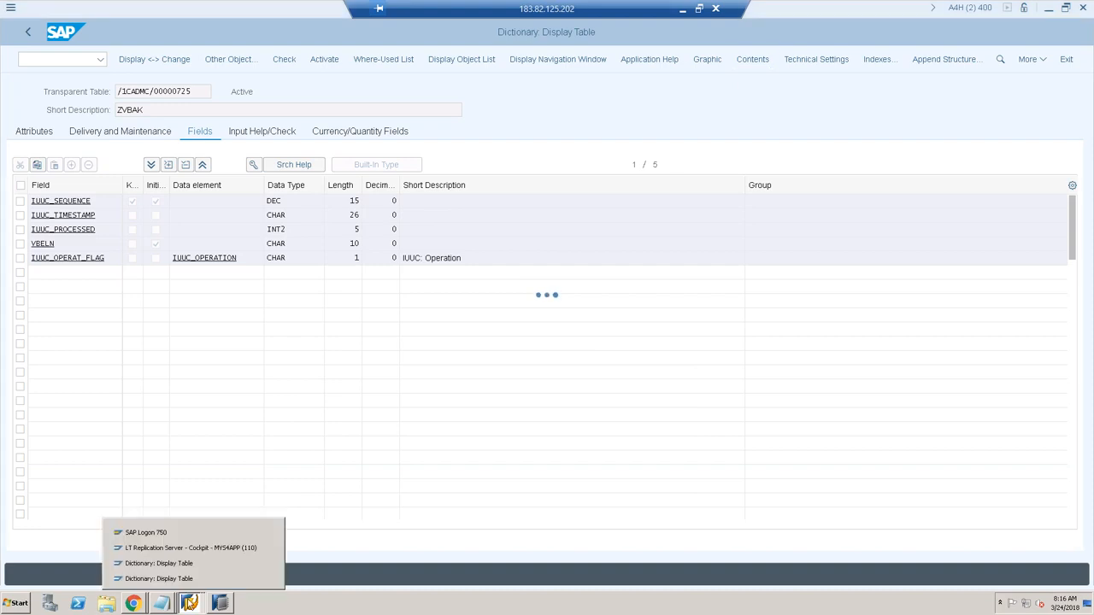
{"action": "left_click", "coordinate": [189, 548]}
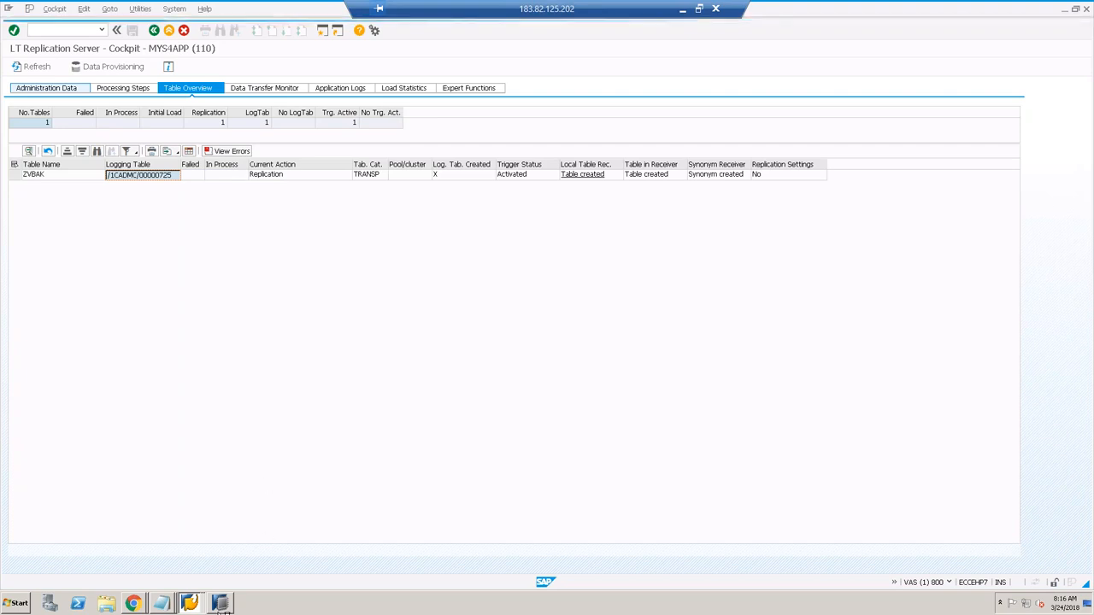
{"action": "left_click", "coordinate": [191, 605]}
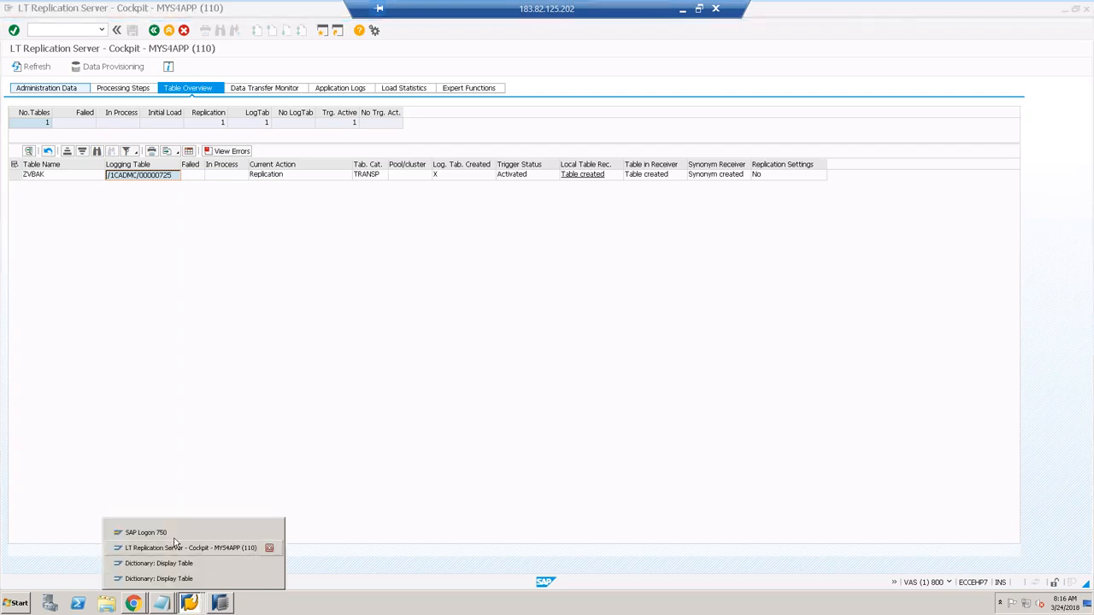
{"action": "left_click", "coordinate": [145, 533]}
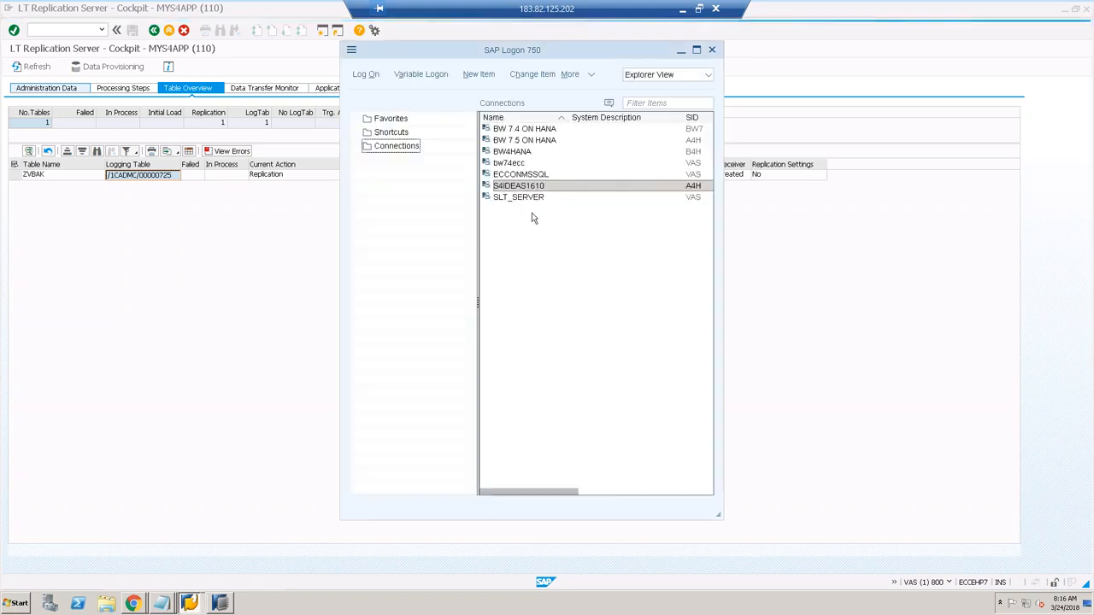
Step: Log on to SLT_SERVER client 800 with user and password, then run LTRC
{"action": "left_click", "coordinate": [513, 197]}
{"action": "left_click", "coordinate": [364, 77]}
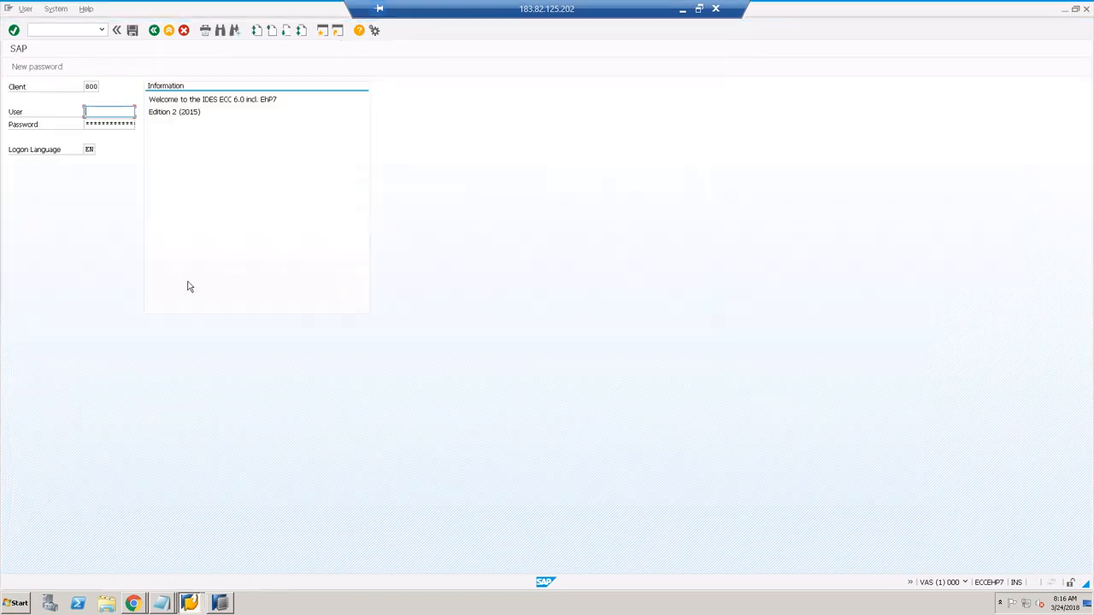
{"action": "type", "text": "HAN"}
{"action": "key", "text": "Tab"}
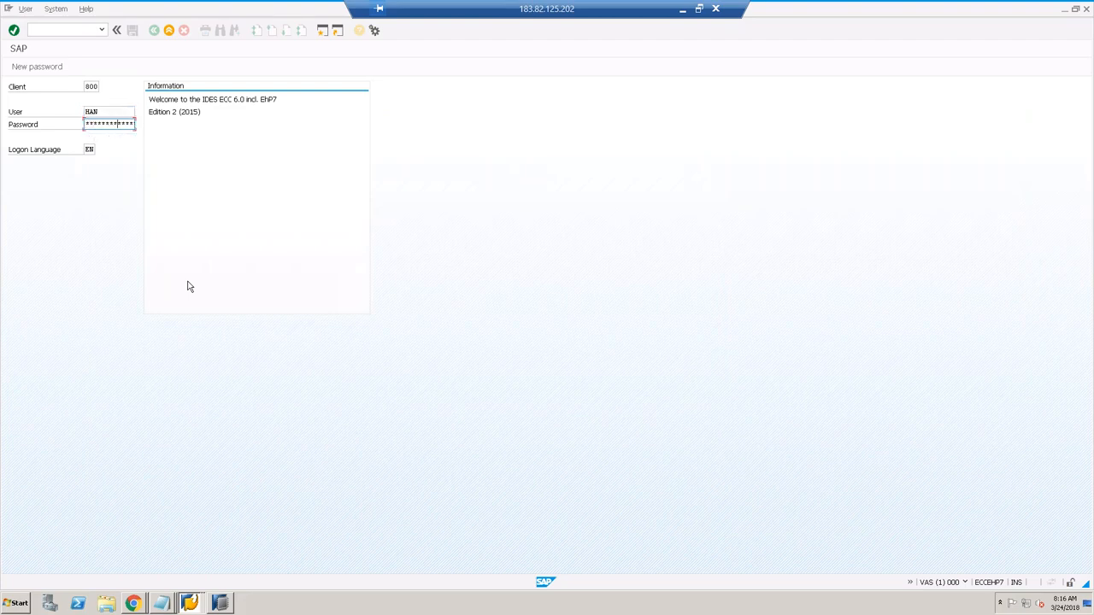
{"action": "key", "text": "Return"}
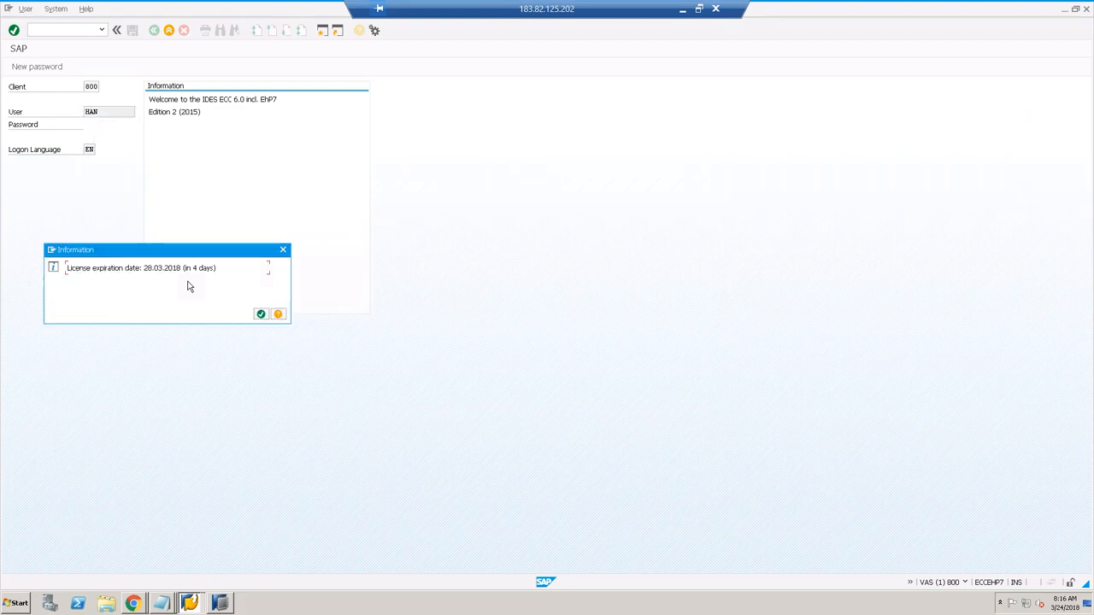
{"action": "key", "text": "Return"}
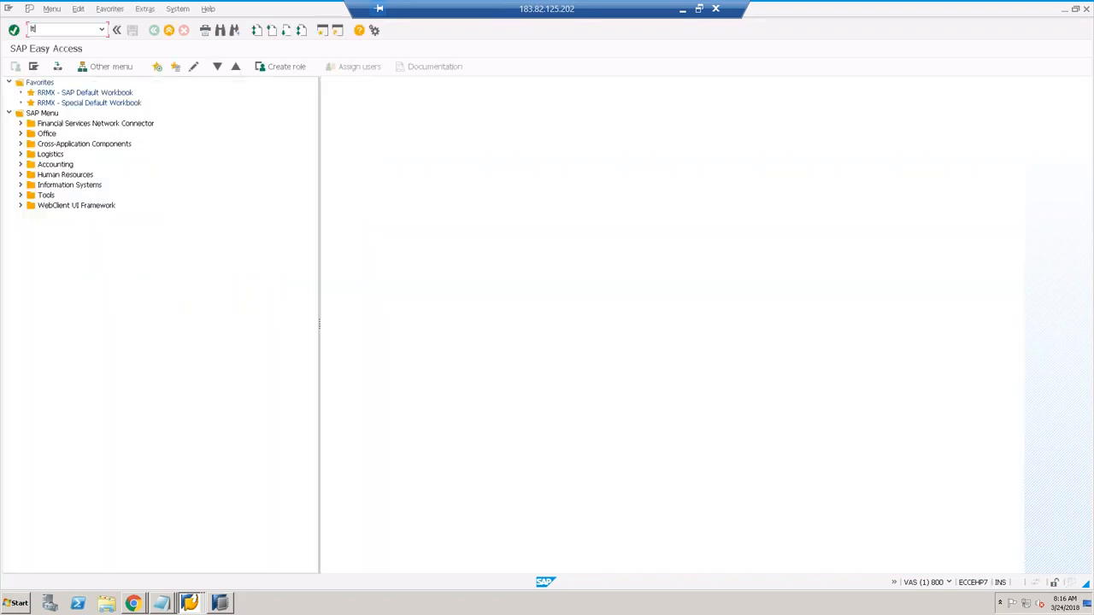
{"action": "type", "text": "ltrc"}
{"action": "key", "text": "Return"}
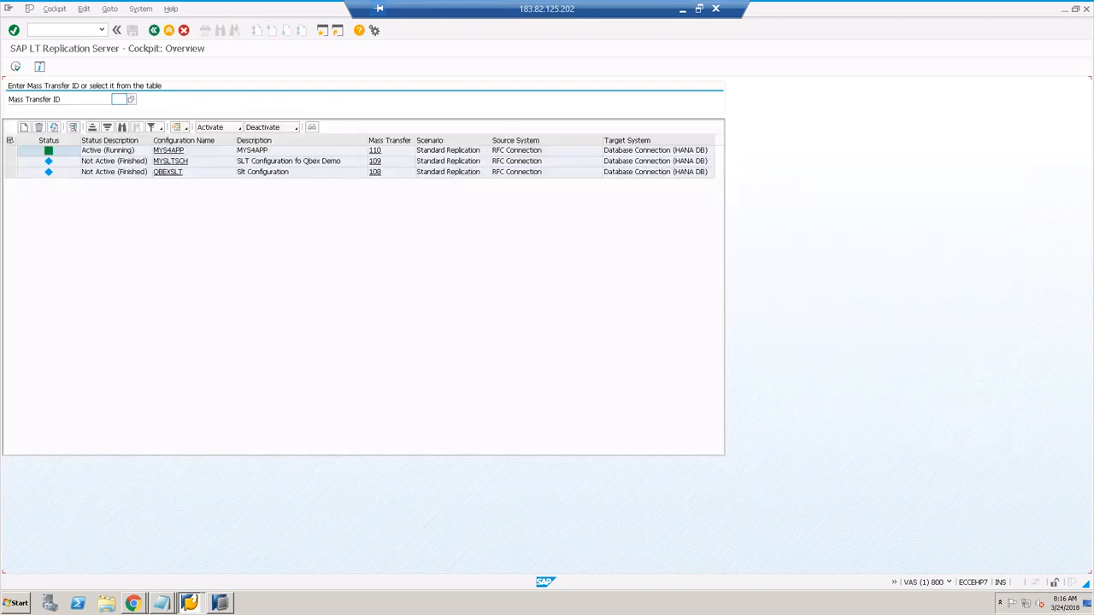
Step: Open MYS4APP, select ZVBAK, and browse Expert Functions, Application Logs, Data Transfer Monitor, Table Overview and Processing Steps
{"action": "left_click", "coordinate": [167, 150]}
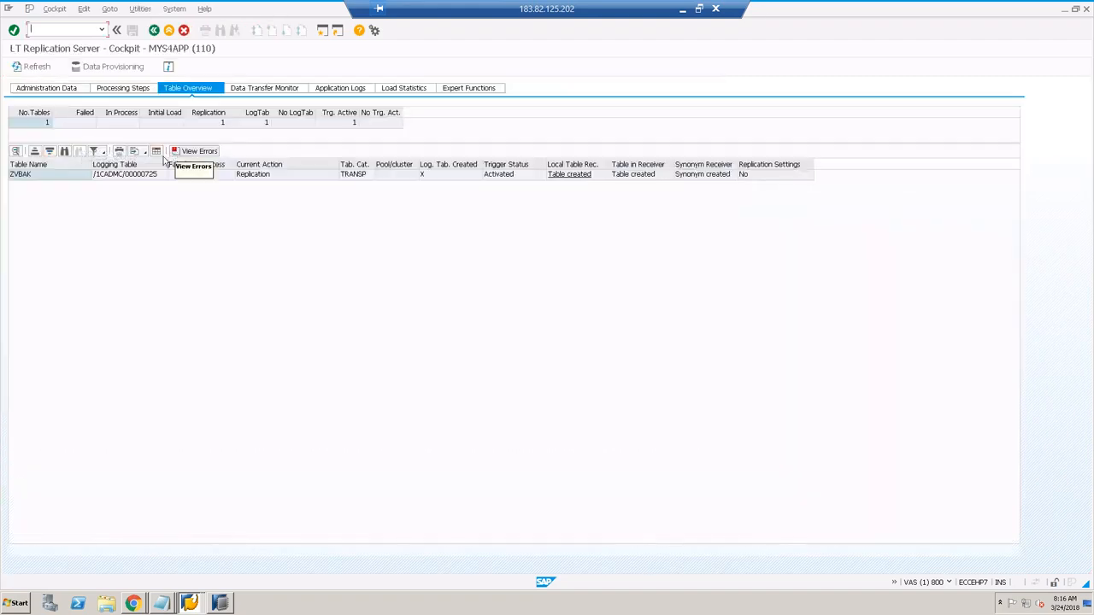
{"action": "left_click", "coordinate": [71, 176]}
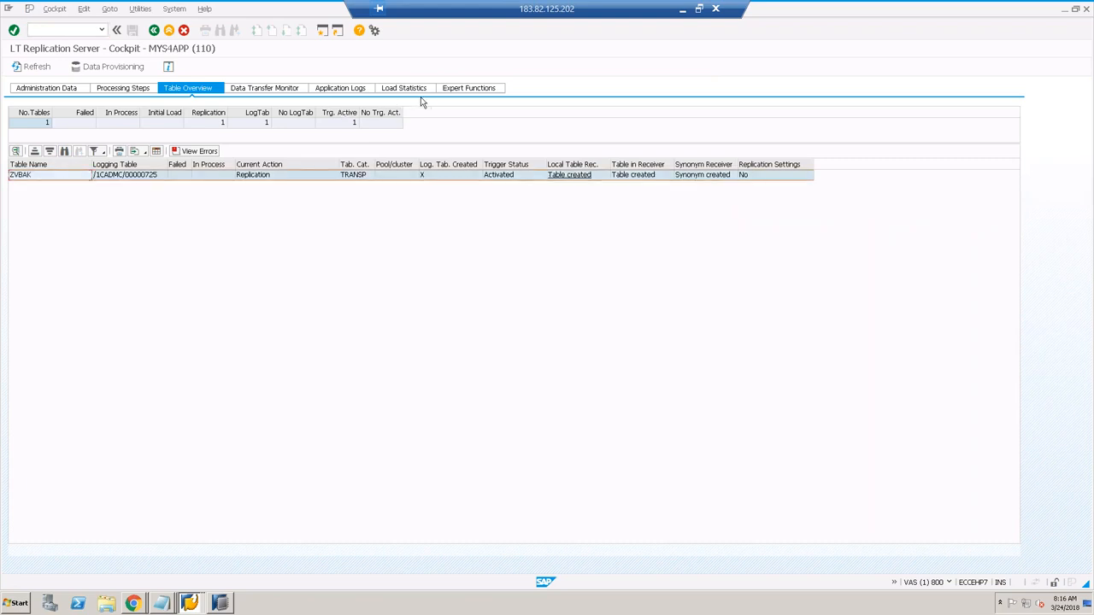
{"action": "left_click", "coordinate": [466, 90]}
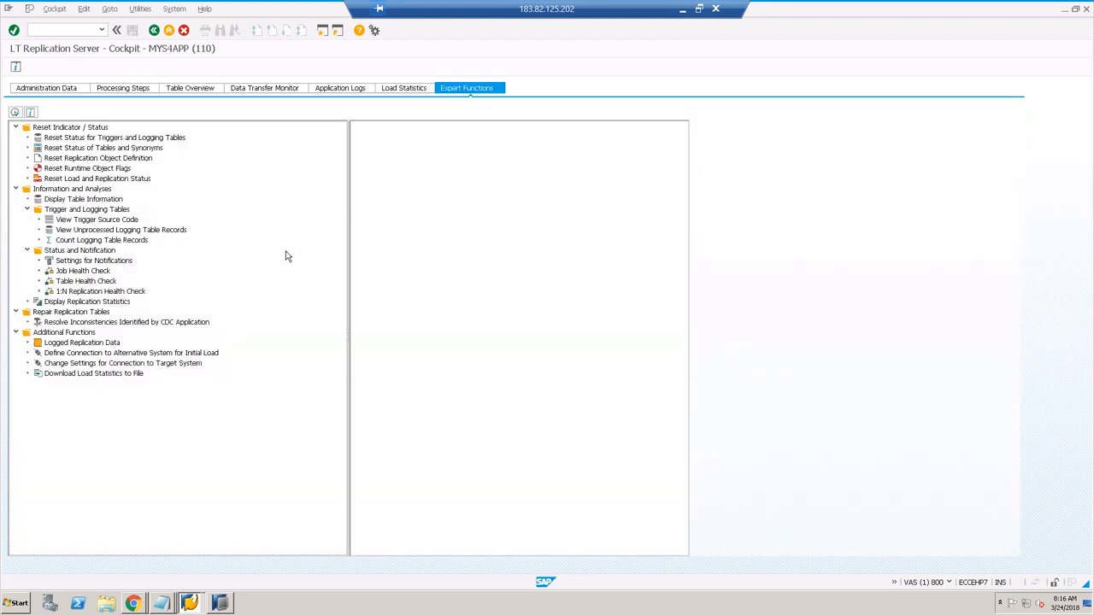
{"action": "left_click", "coordinate": [350, 90]}
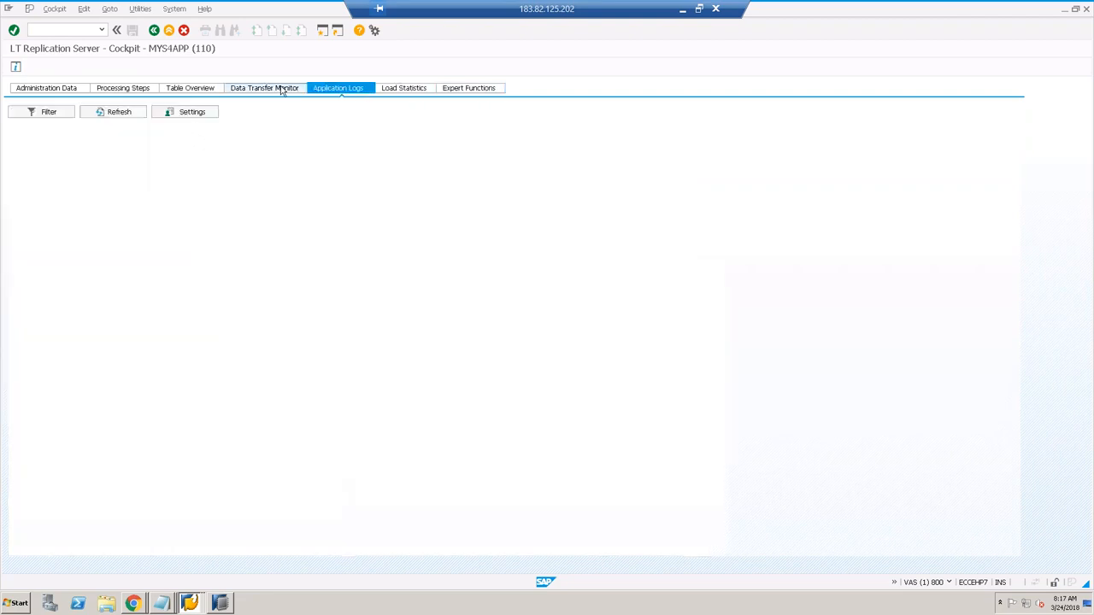
{"action": "left_click", "coordinate": [242, 90]}
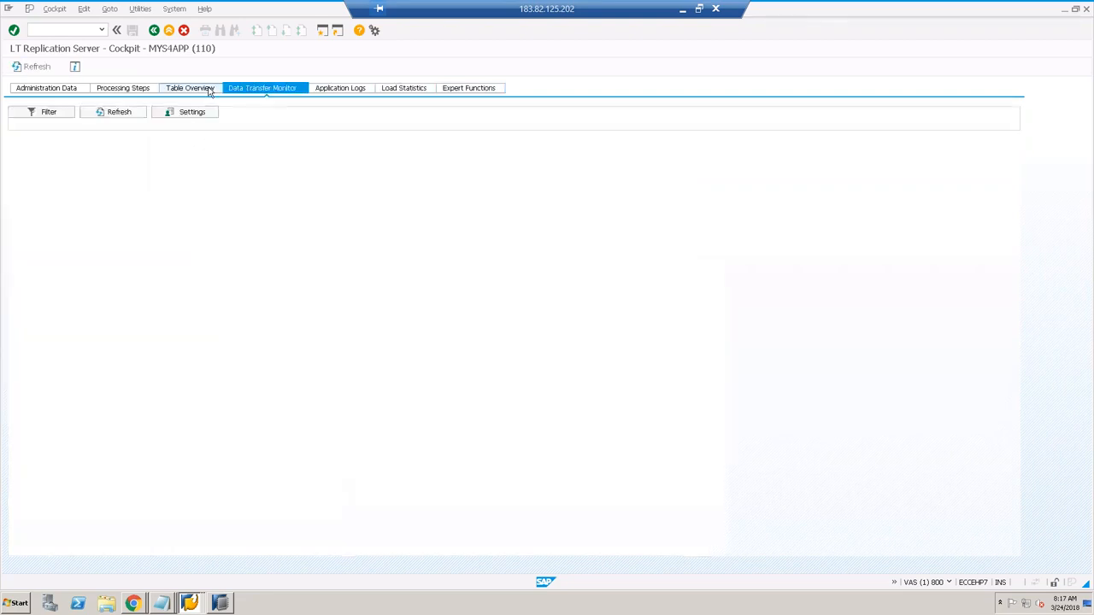
{"action": "left_click", "coordinate": [209, 93]}
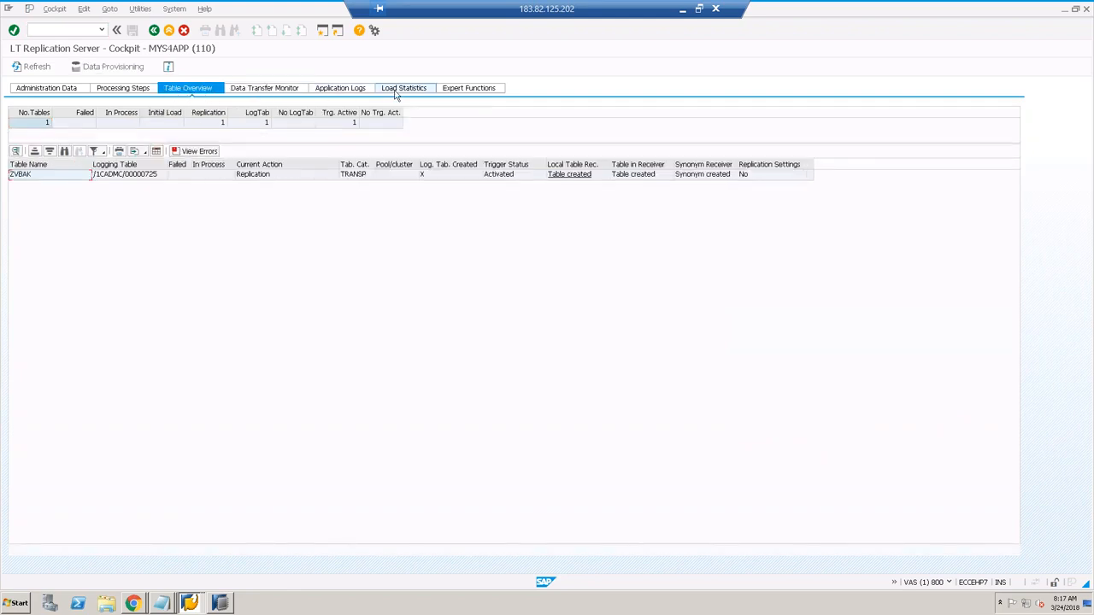
{"action": "left_click", "coordinate": [122, 88]}
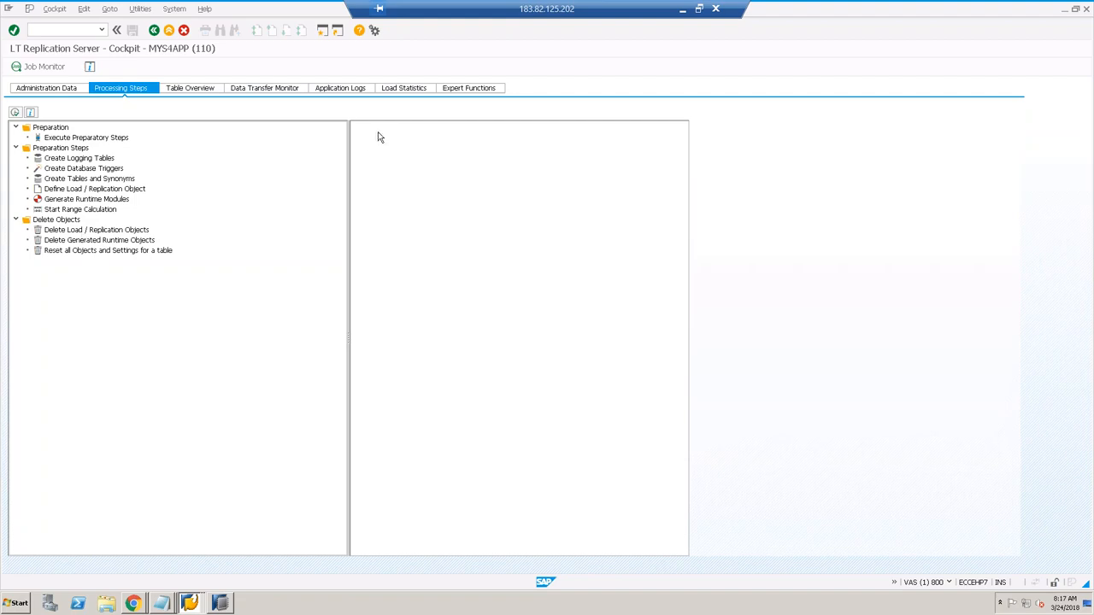
Step: Run View Trigger Source Code for table ZVBAK with trigger statement I (Insert)
{"action": "left_click", "coordinate": [453, 88]}
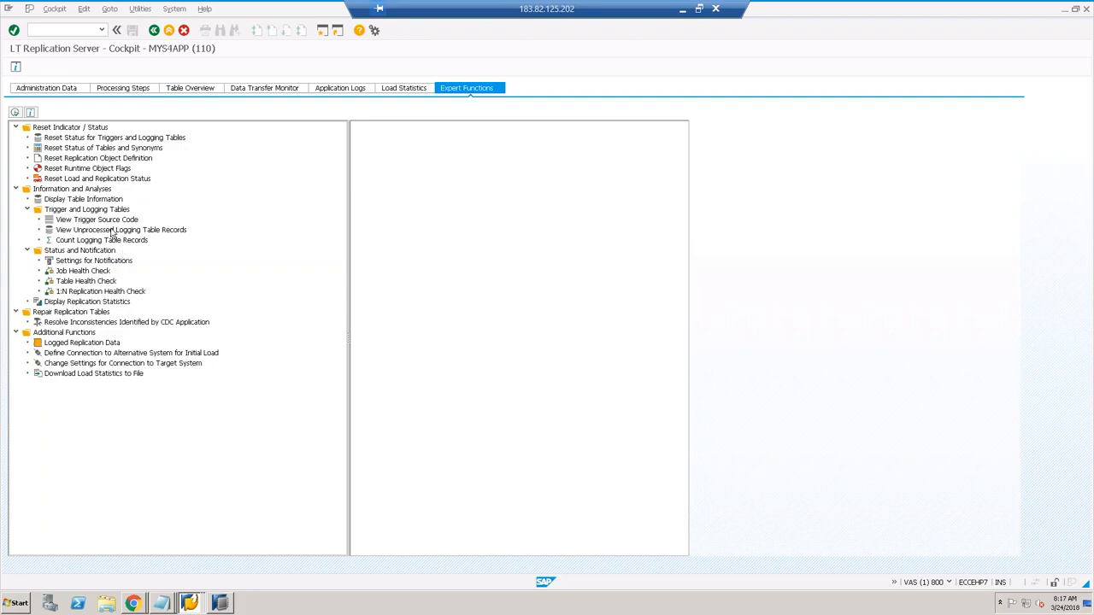
{"action": "left_click", "coordinate": [111, 220]}
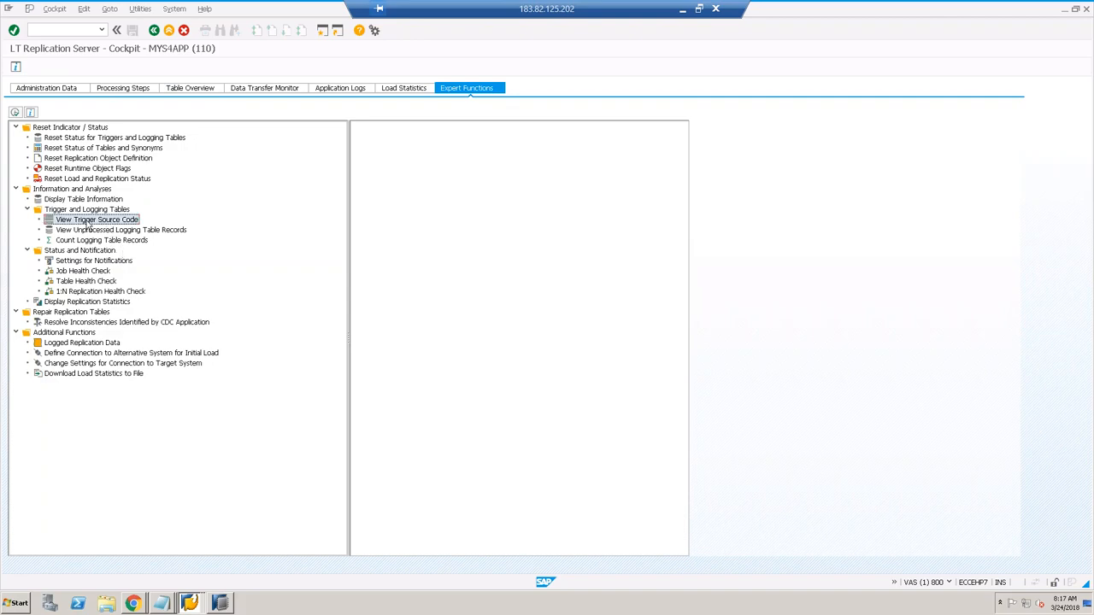
{"action": "double_click", "coordinate": [94, 221]}
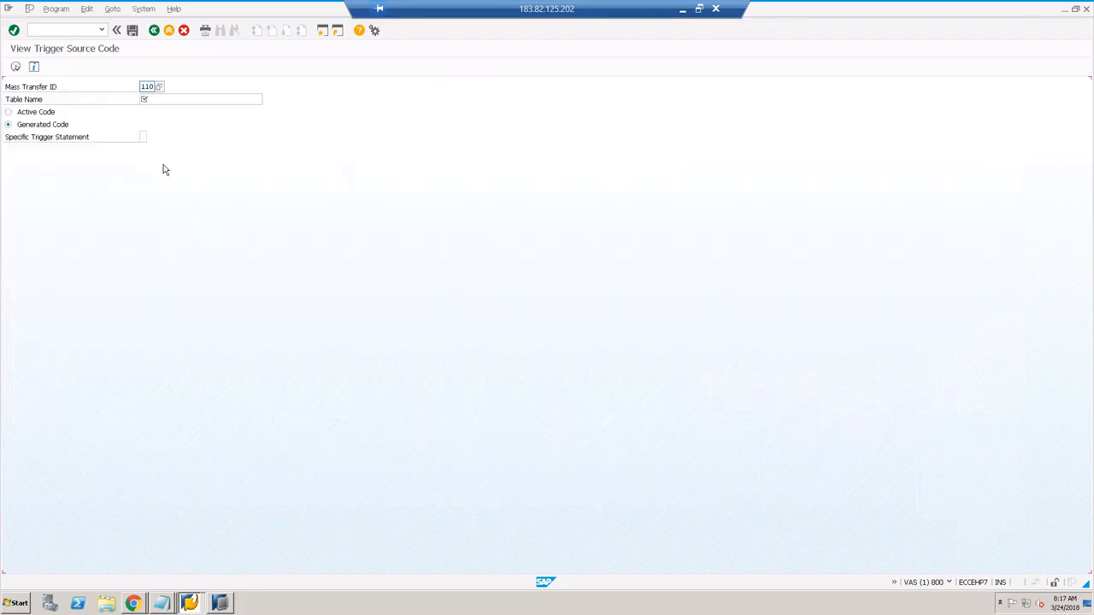
{"action": "left_click", "coordinate": [155, 100]}
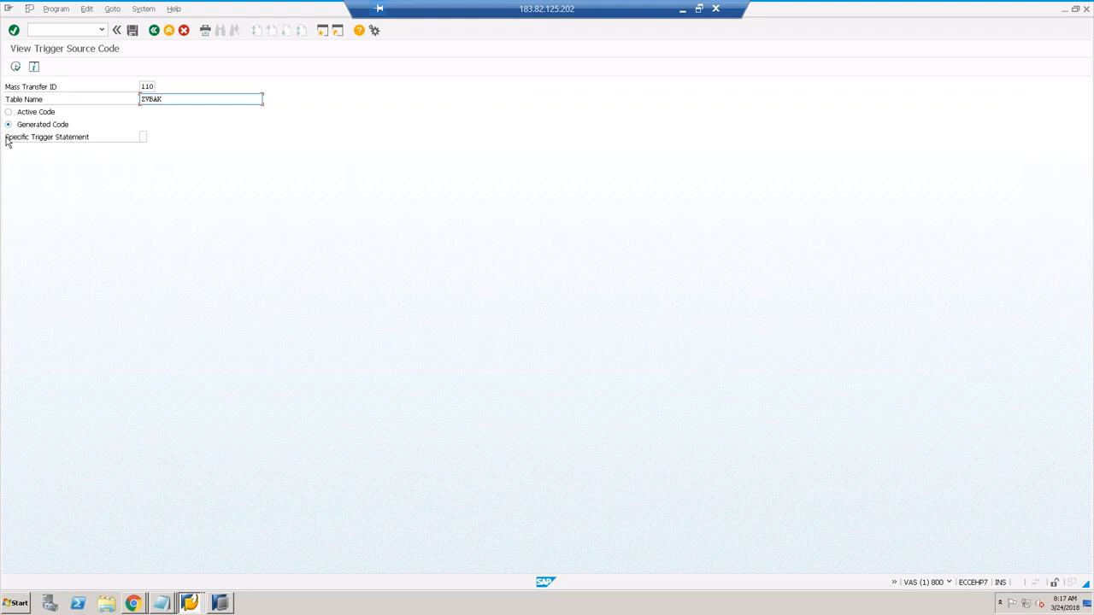
{"action": "left_click", "coordinate": [144, 137]}
{"action": "left_click", "coordinate": [150, 137]}
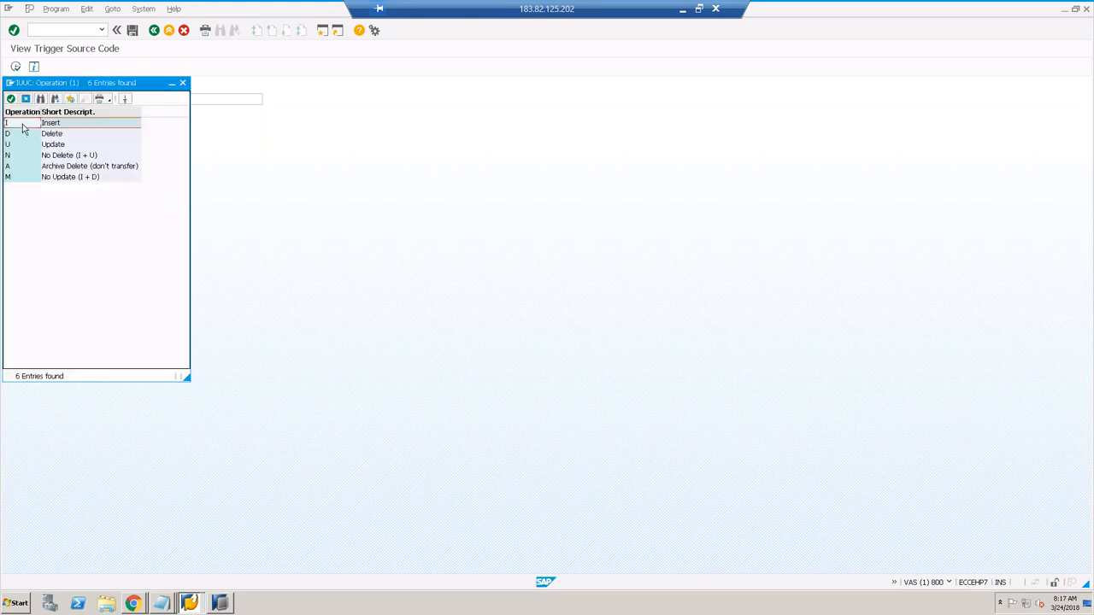
{"action": "double_click", "coordinate": [23, 123]}
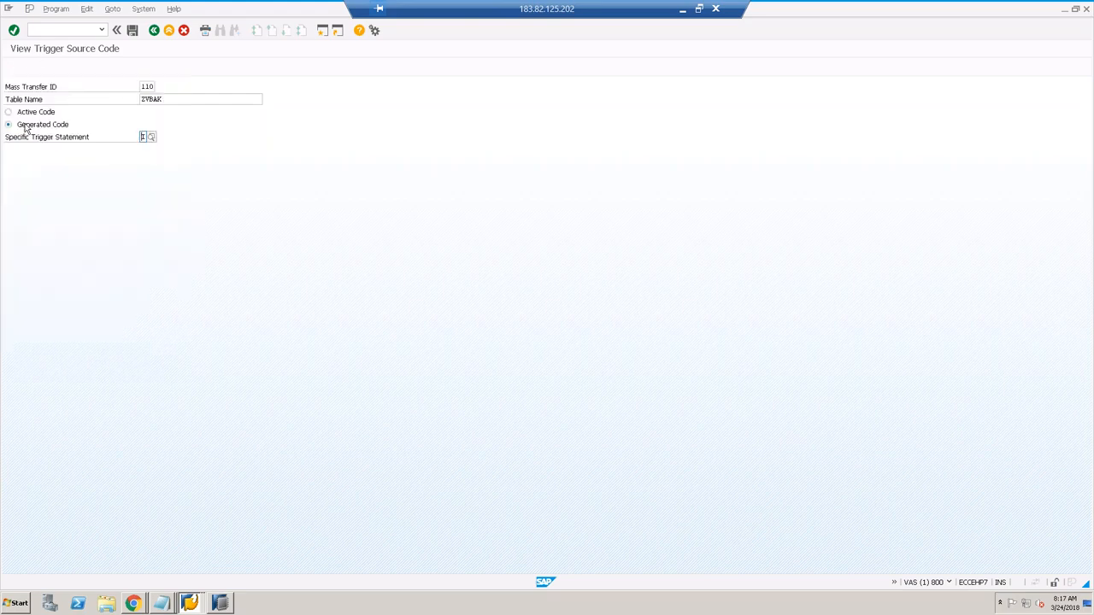
{"action": "left_click", "coordinate": [15, 67]}
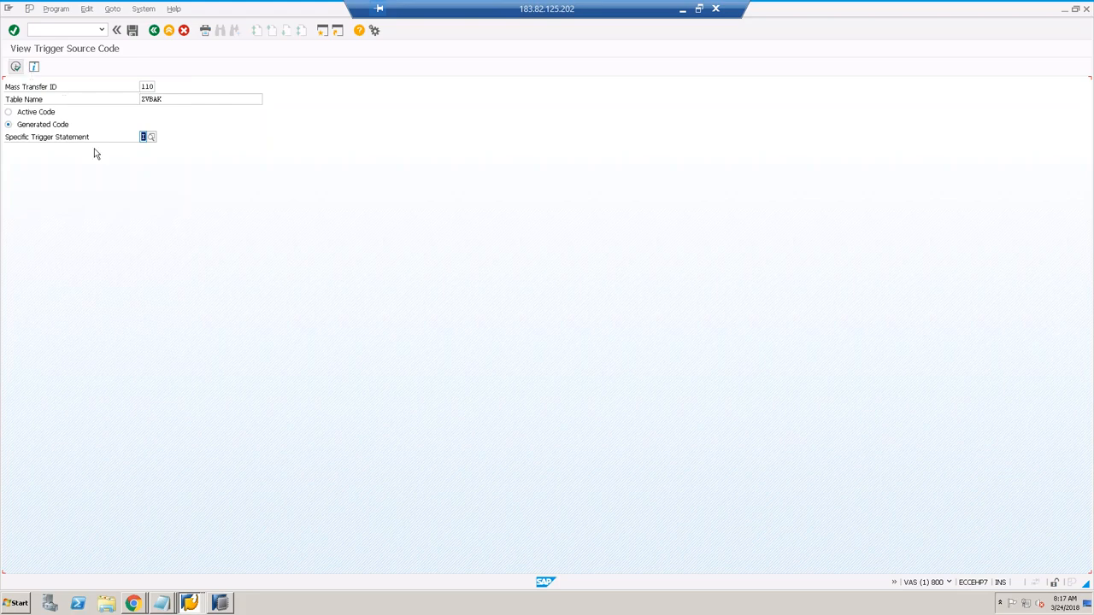
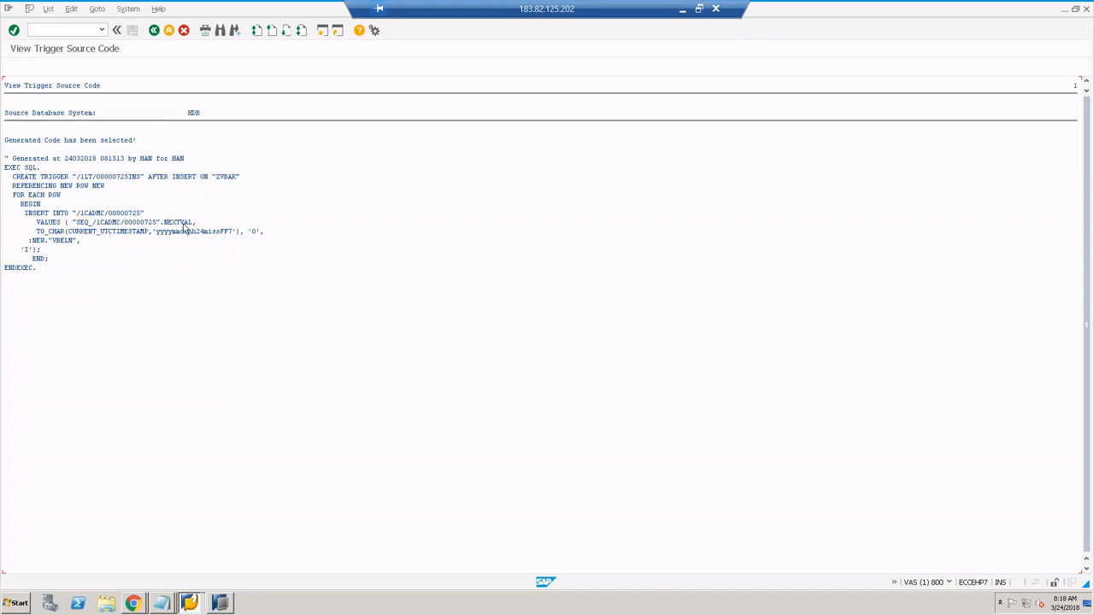
Step: Review the insert trigger's VBELN and insert flag, then generate the Delete (D) trigger code for ZVBAK
{"action": "left_click", "coordinate": [67, 241]}
{"action": "left_click", "coordinate": [24, 250]}
{"action": "left_click", "coordinate": [154, 29]}
{"action": "left_click", "coordinate": [142, 137]}
{"action": "left_click", "coordinate": [150, 137]}
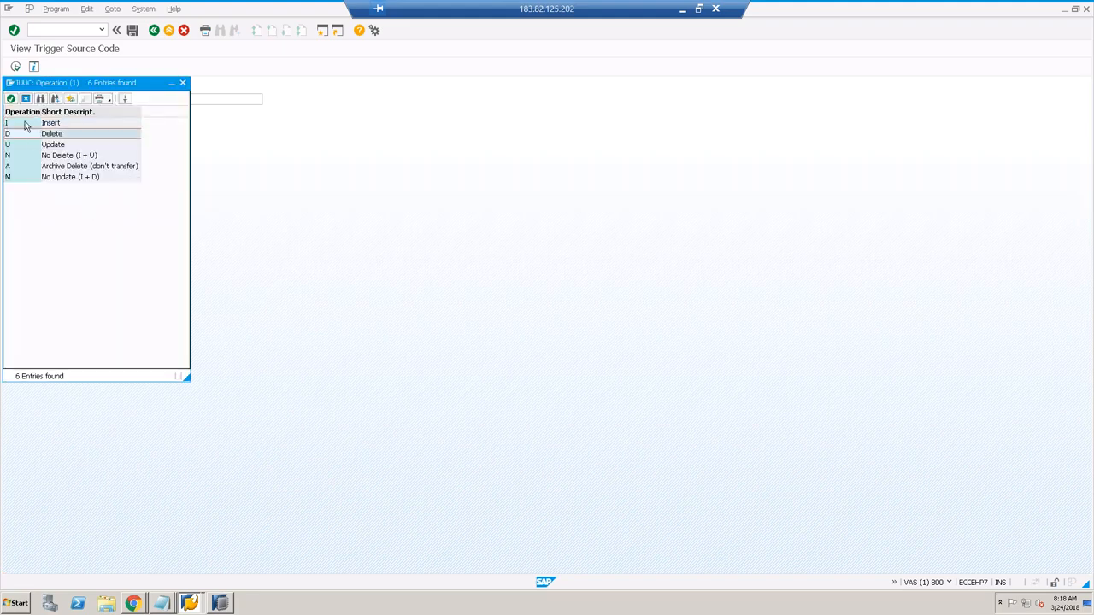
{"action": "double_click", "coordinate": [26, 125]}
{"action": "left_click", "coordinate": [16, 68]}
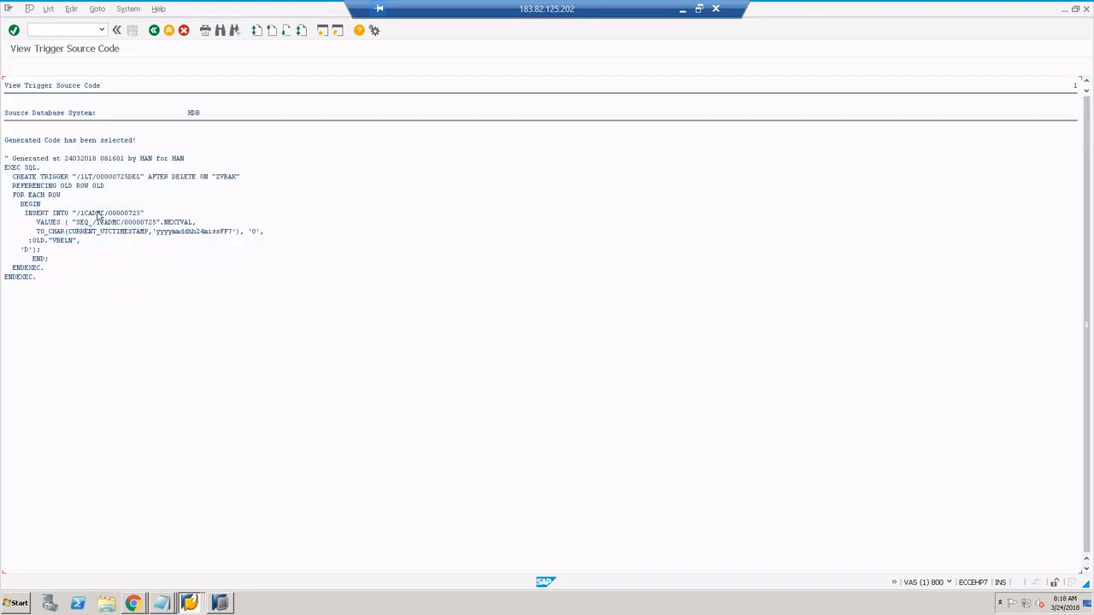
{"action": "left_click", "coordinate": [26, 250]}
Step: Regenerate the ZVBAK trigger code with statement U (Update) and review its update flag
{"action": "left_click", "coordinate": [154, 30]}
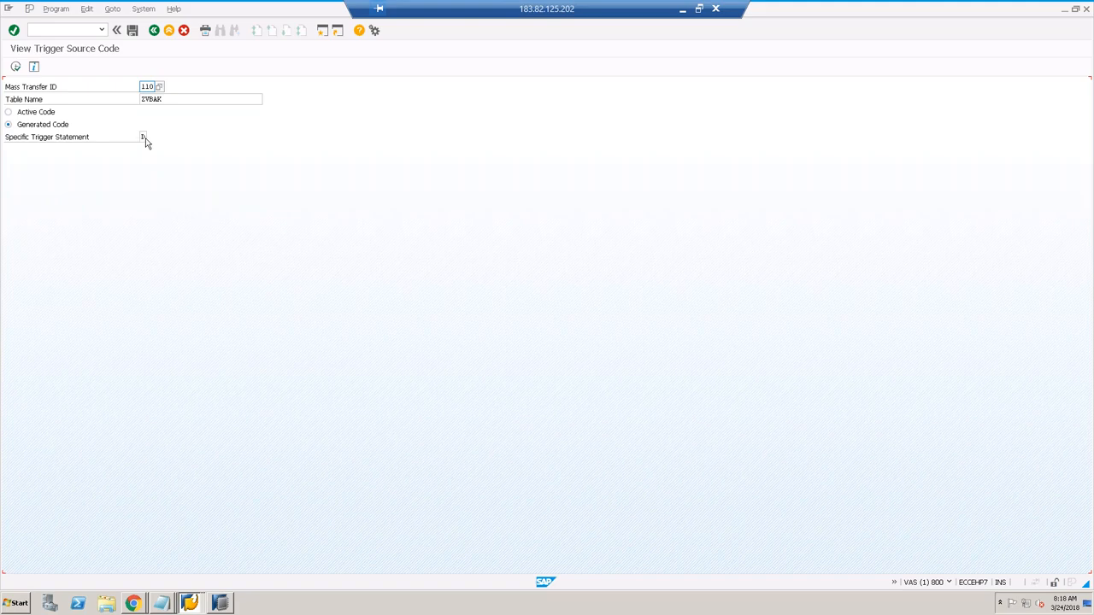
{"action": "left_click", "coordinate": [144, 137]}
{"action": "key", "text": "F4"}
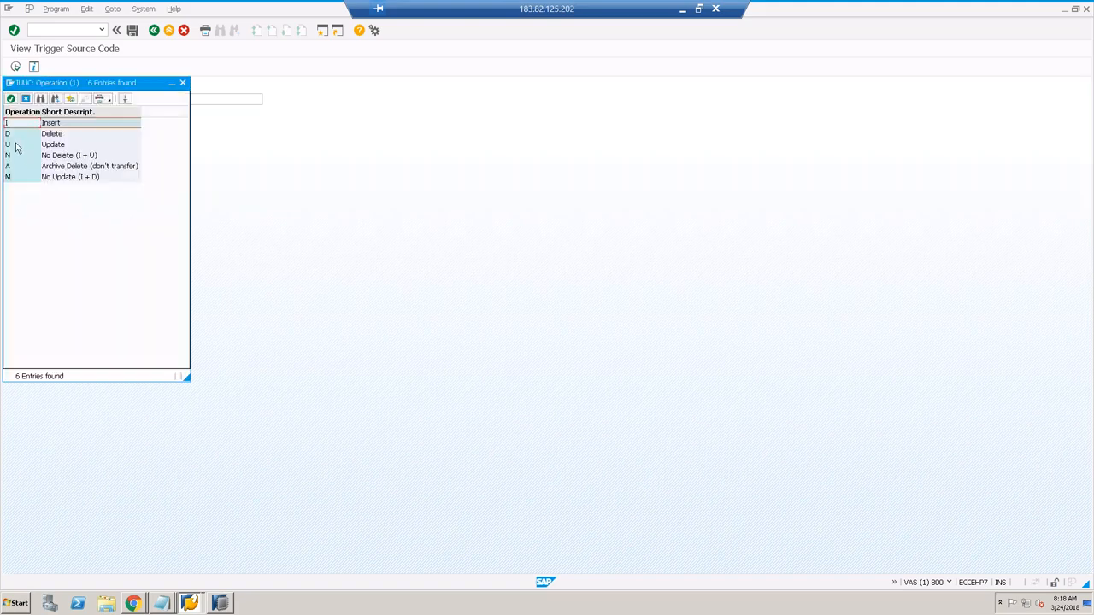
{"action": "left_click", "coordinate": [16, 146]}
{"action": "key", "text": "Return"}
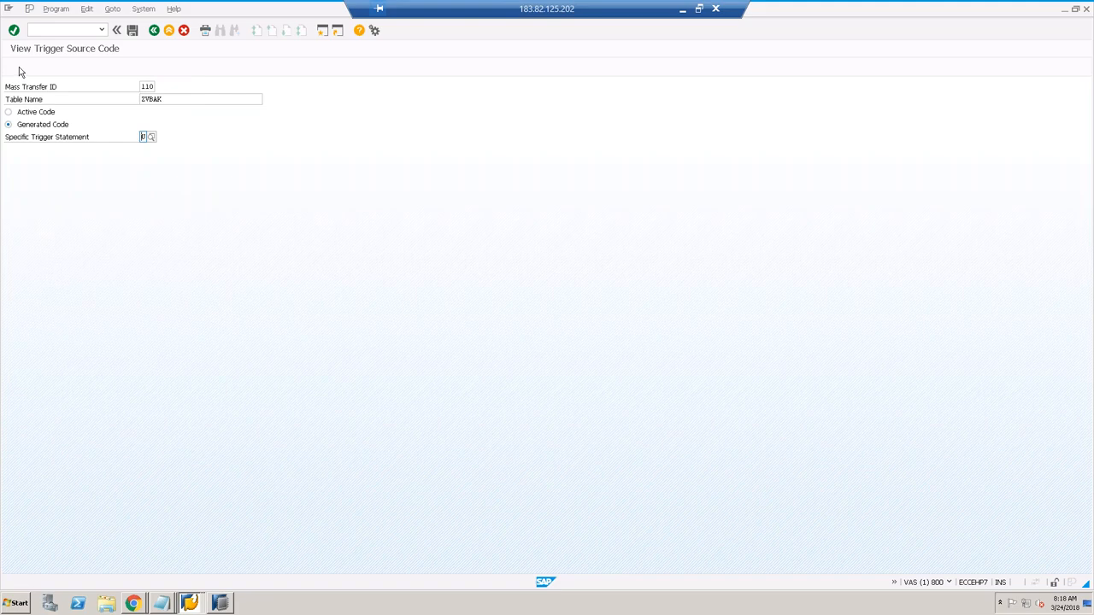
{"action": "left_click", "coordinate": [18, 67]}
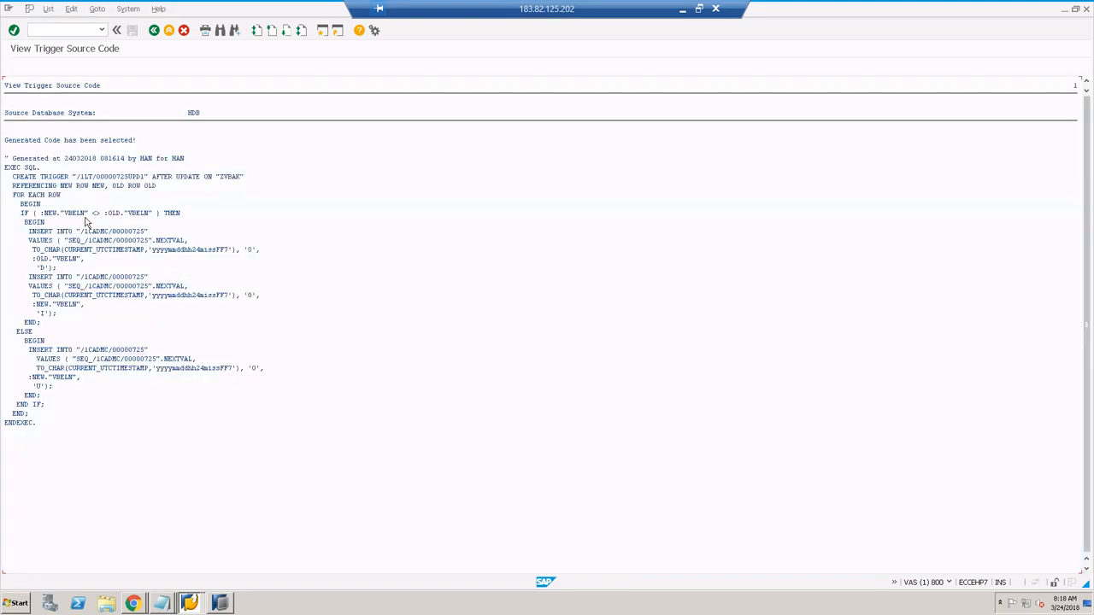
{"action": "left_click", "coordinate": [38, 387]}
{"action": "mouse_move", "coordinate": [190, 604]}
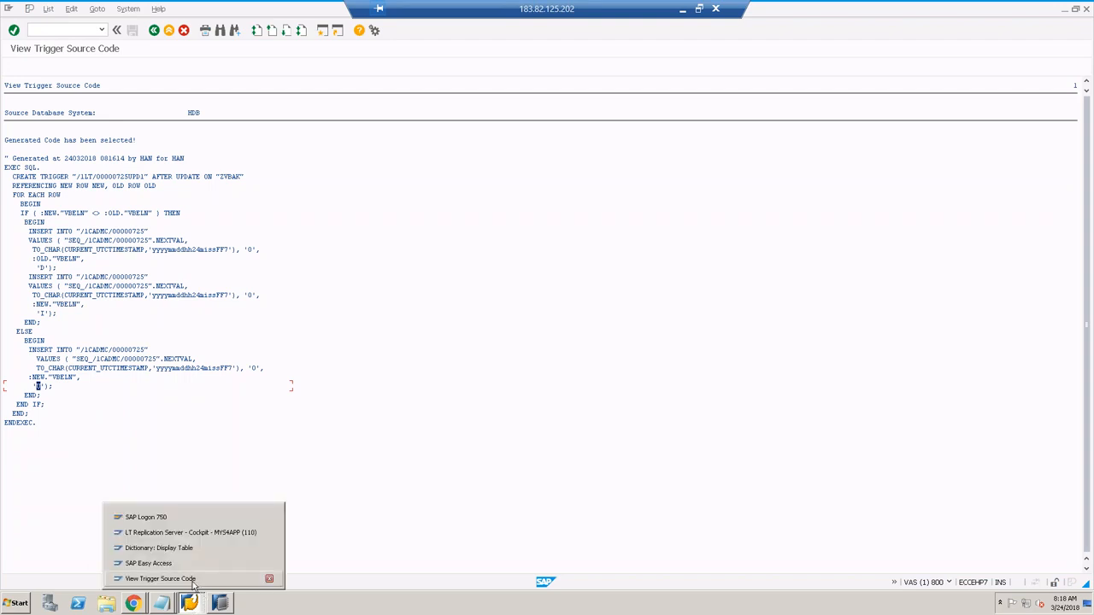
Step: In SE11, query logging table /1CADMC/00000725 contents and find no entries
{"action": "left_click", "coordinate": [150, 565]}
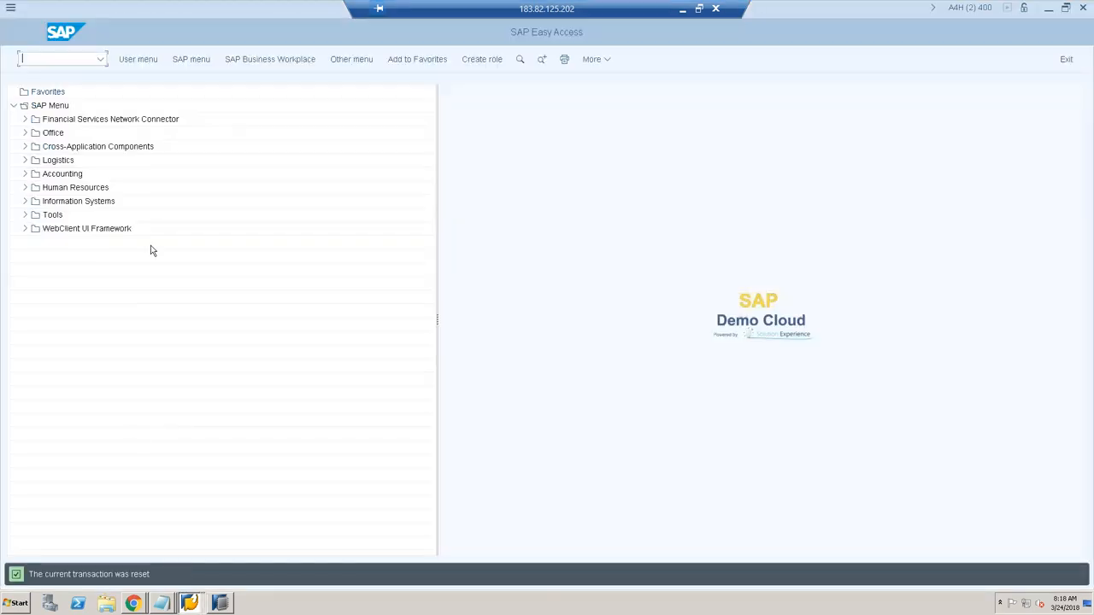
{"action": "type", "text": "S"}
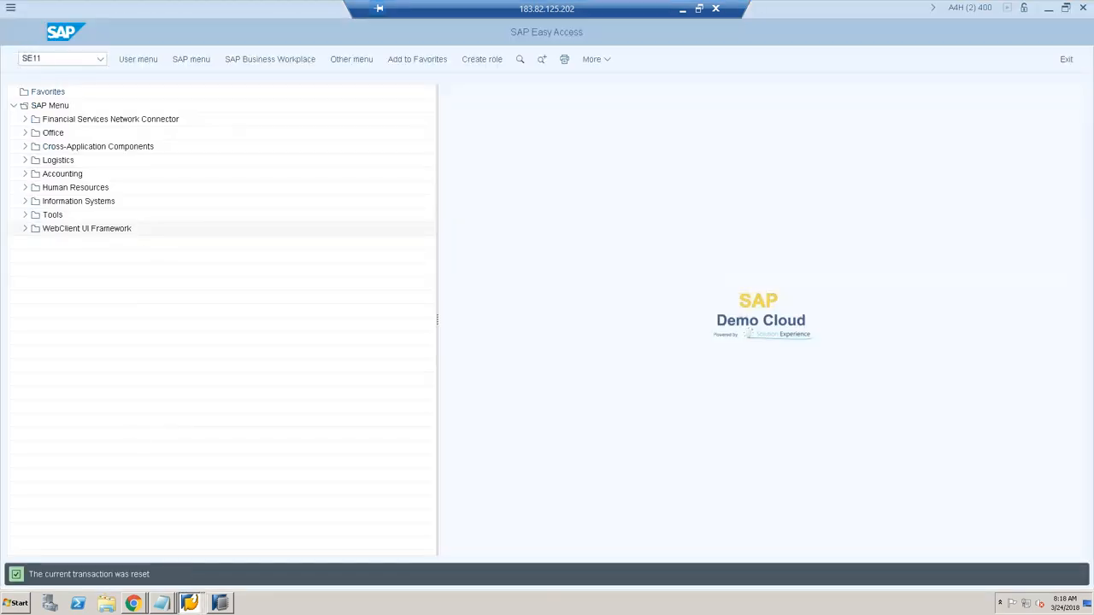
{"action": "type", "text": "E11"}
{"action": "key", "text": "Return"}
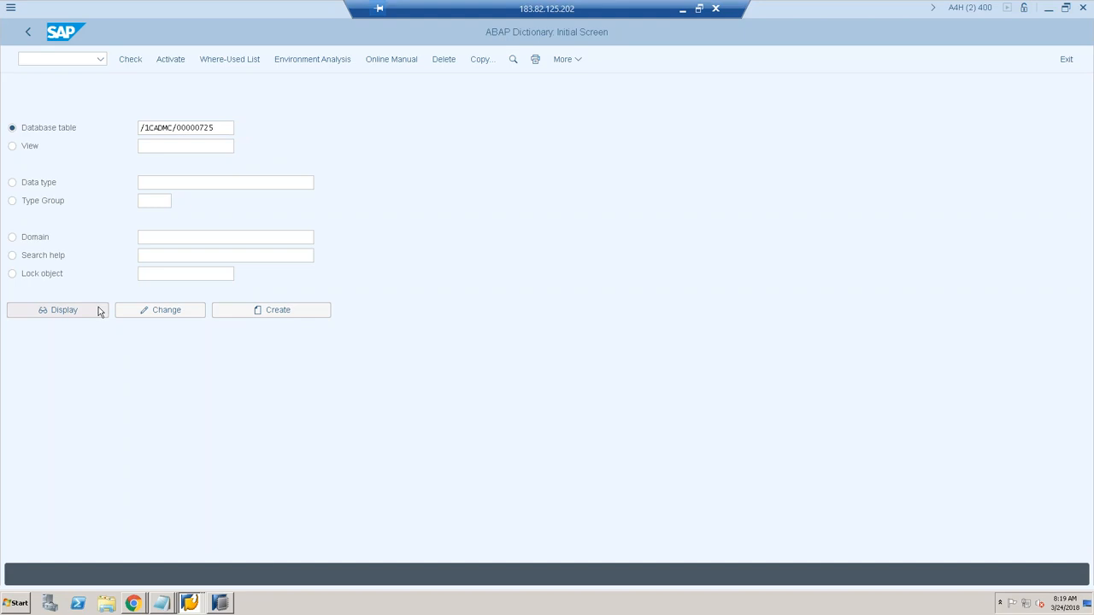
{"action": "left_click", "coordinate": [60, 309]}
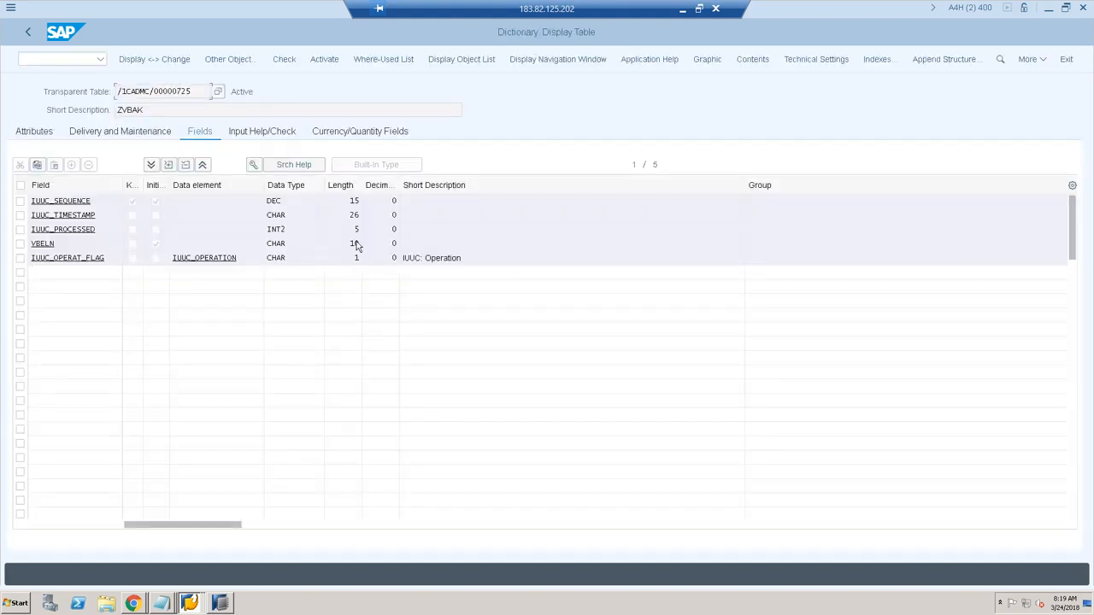
{"action": "left_click", "coordinate": [754, 59]}
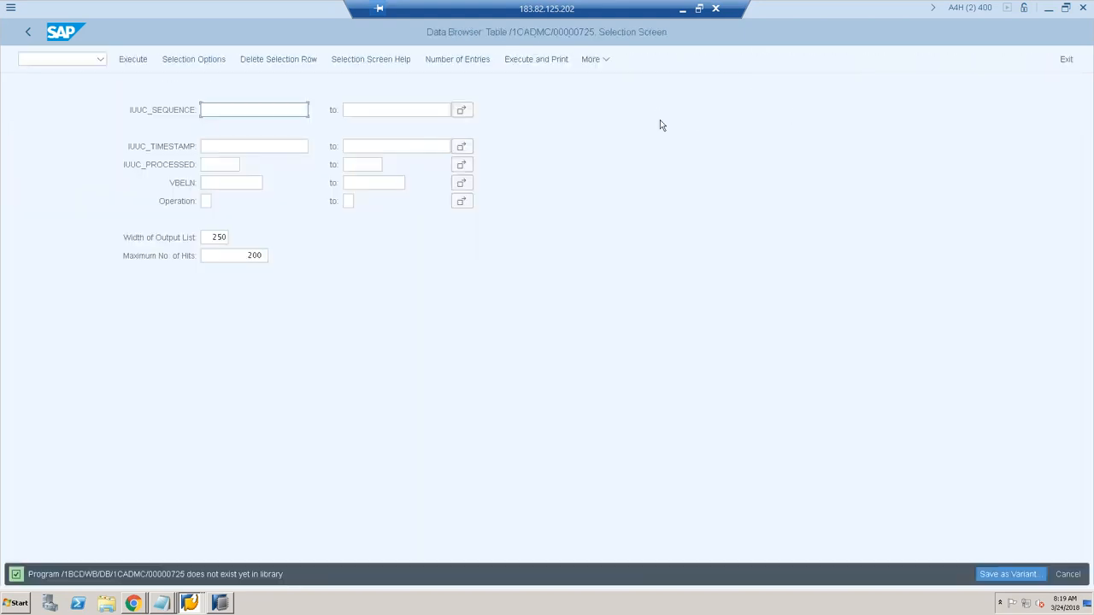
{"action": "key", "text": "F8"}
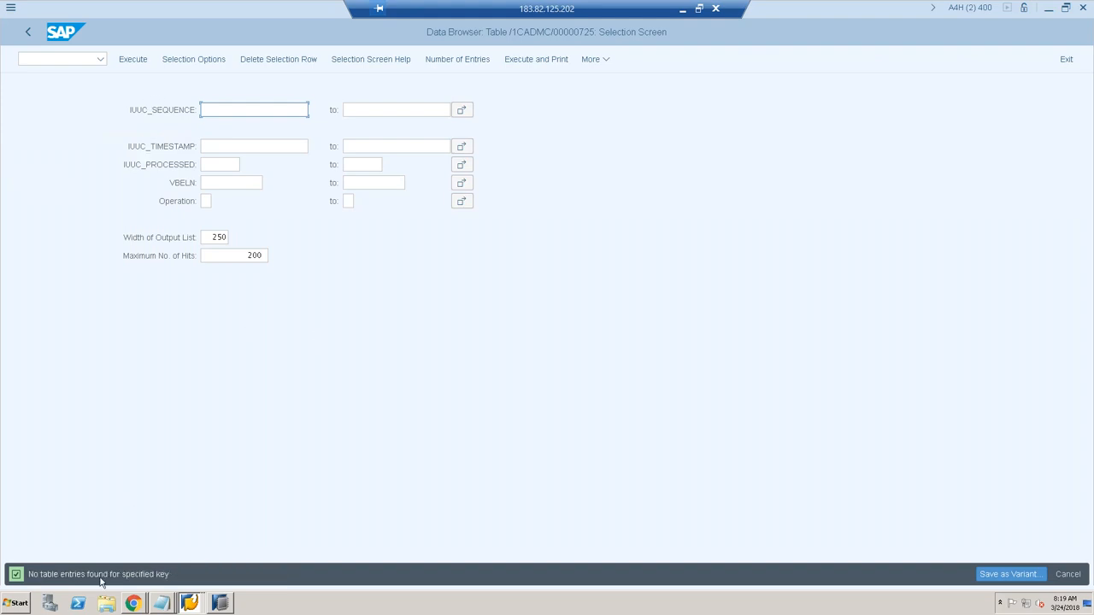
Step: Switch to the ZVBAK Display Table window and go to More > Utilities > Table Contents
{"action": "left_click", "coordinate": [222, 604]}
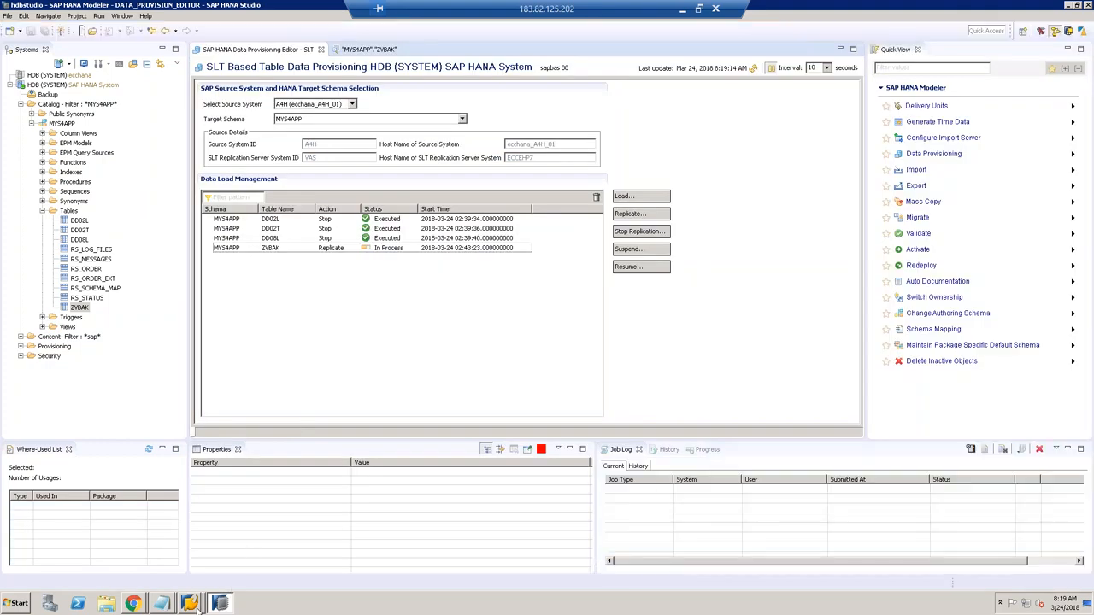
{"action": "left_click", "coordinate": [190, 603]}
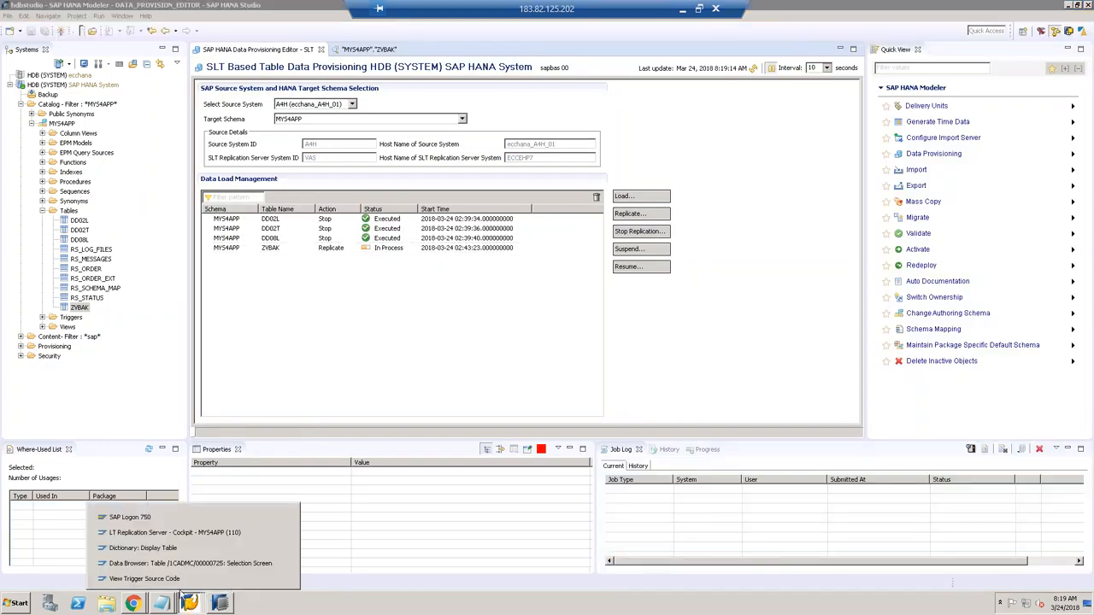
{"action": "left_click", "coordinate": [157, 552]}
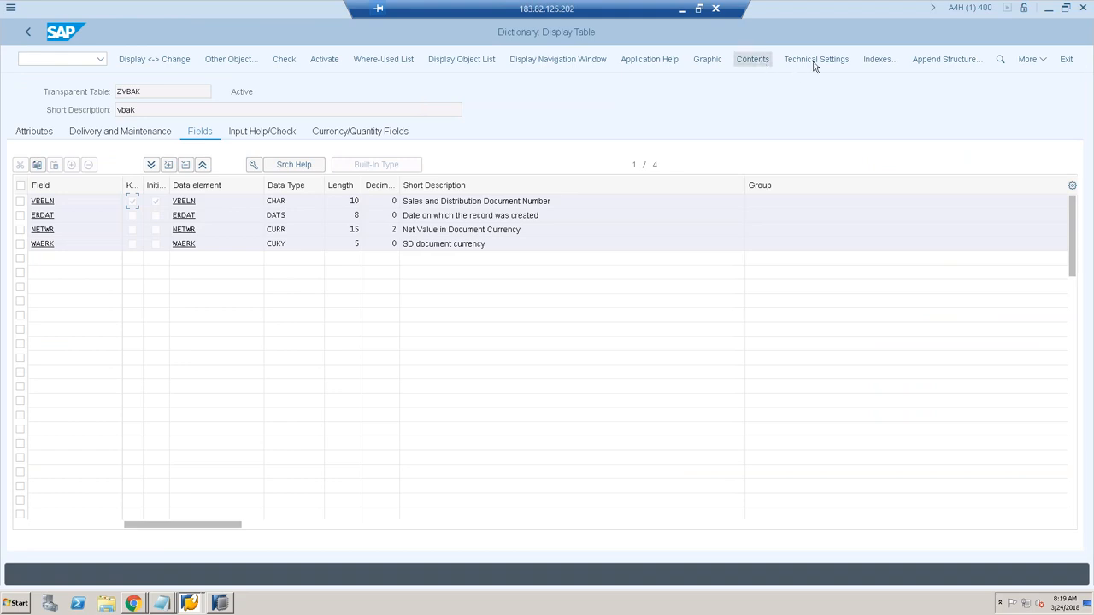
{"action": "left_click", "coordinate": [1045, 60]}
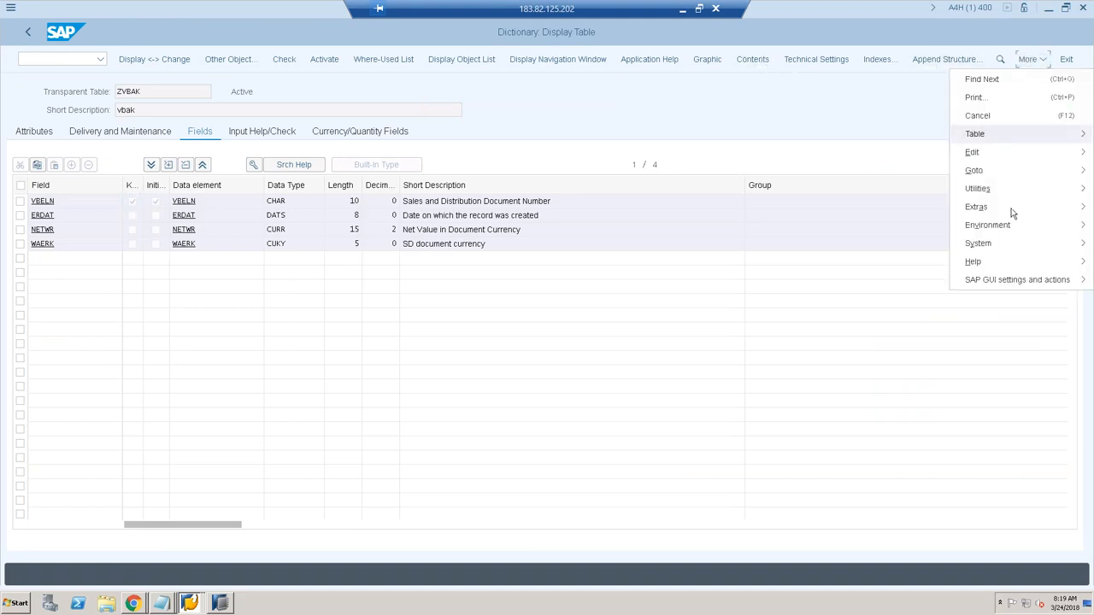
{"action": "mouse_move", "coordinate": [1001, 247]}
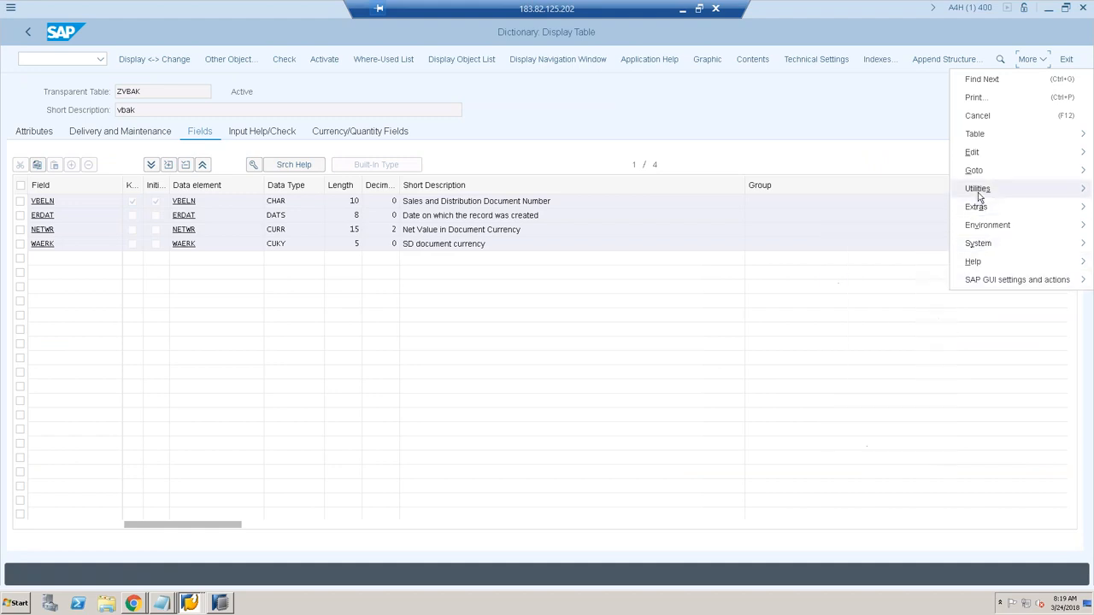
{"action": "mouse_move", "coordinate": [979, 197]}
{"action": "mouse_move", "coordinate": [839, 378]}
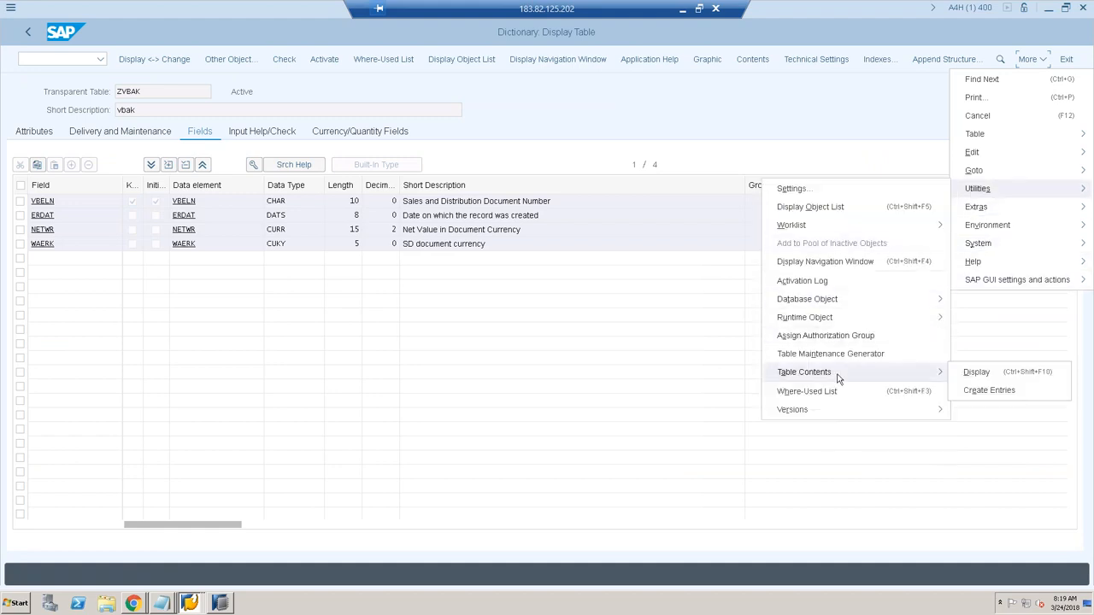
Step: Create a ZVBAK entry for document 8, created 18.03.2018, net value 800, currency INR, and save it
{"action": "left_click", "coordinate": [982, 393]}
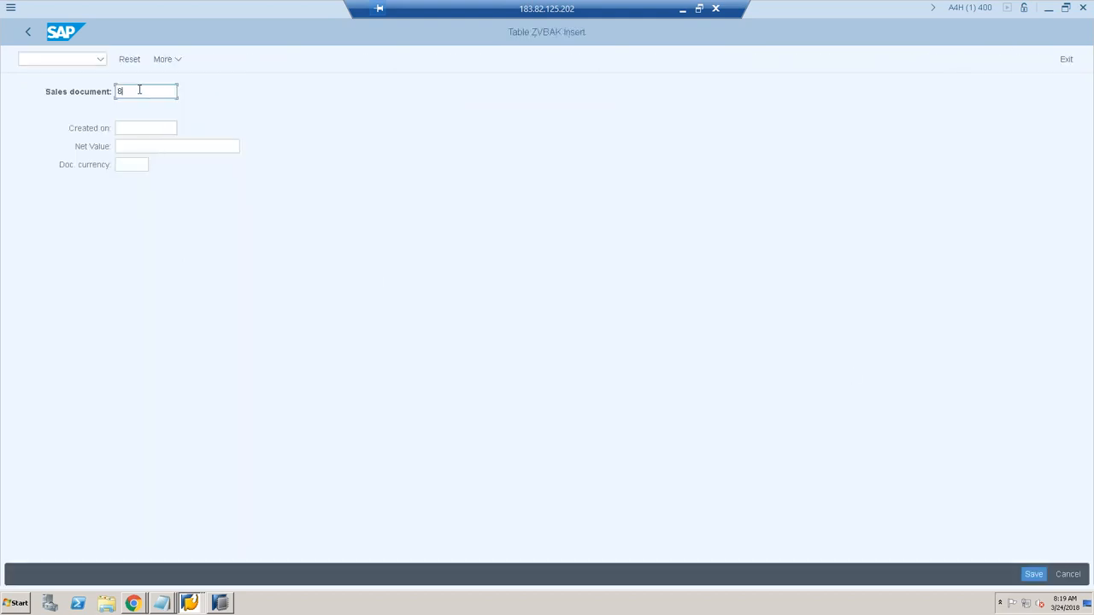
{"action": "key", "text": "Tab"}
{"action": "type", "text": "18.03.2018"}
{"action": "key", "text": "Down"}
{"action": "key", "text": "Tab"}
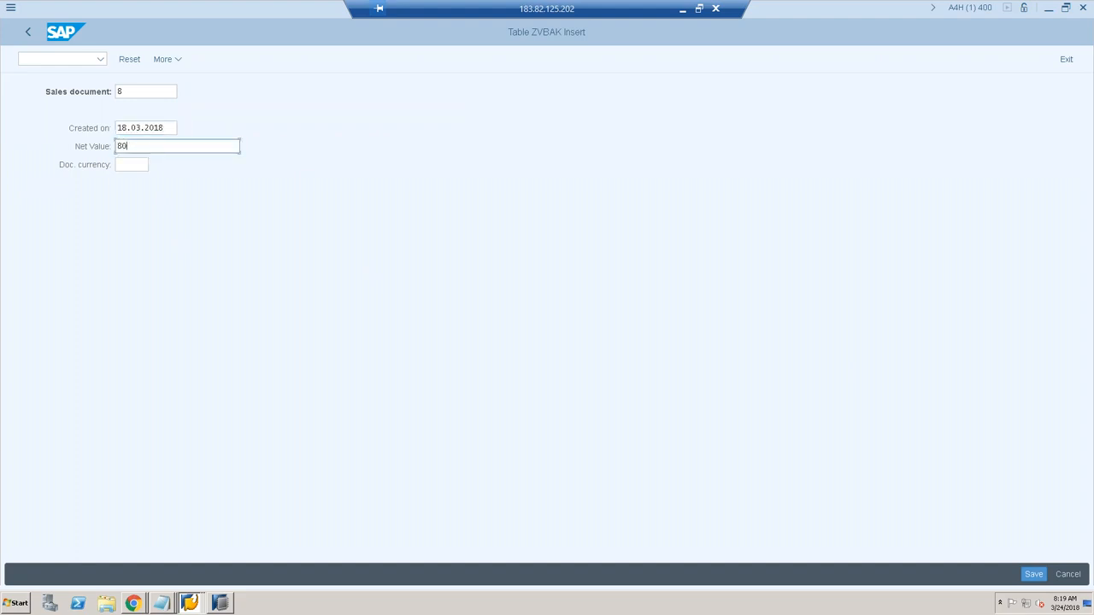
{"action": "key", "text": "Tab"}
{"action": "type", "text": "INR"}
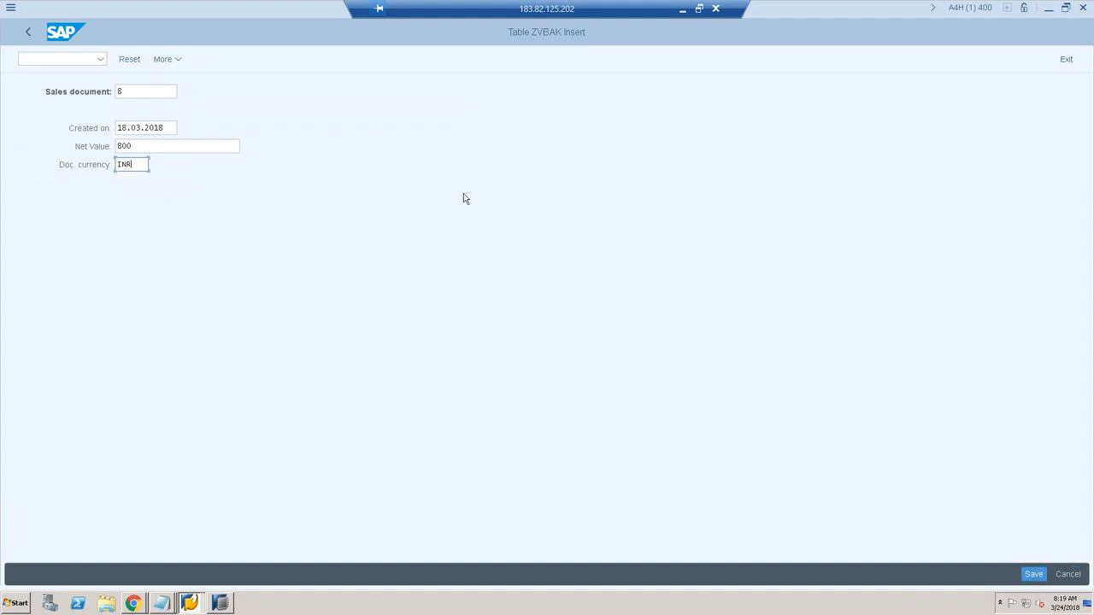
{"action": "left_click", "coordinate": [139, 92]}
{"action": "left_click", "coordinate": [1035, 576]}
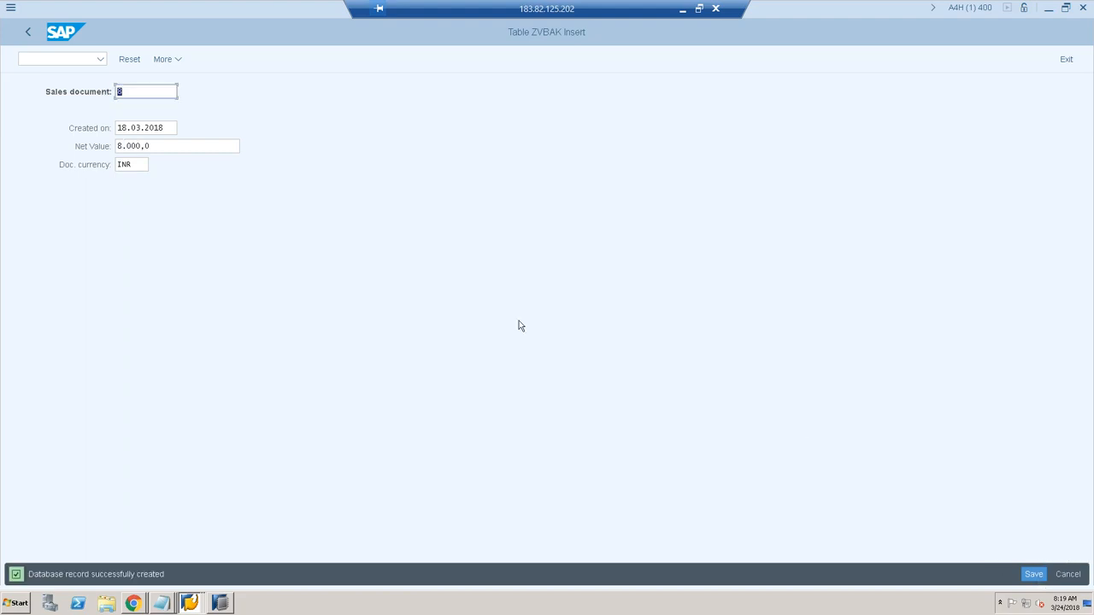
{"action": "left_click", "coordinate": [219, 603]}
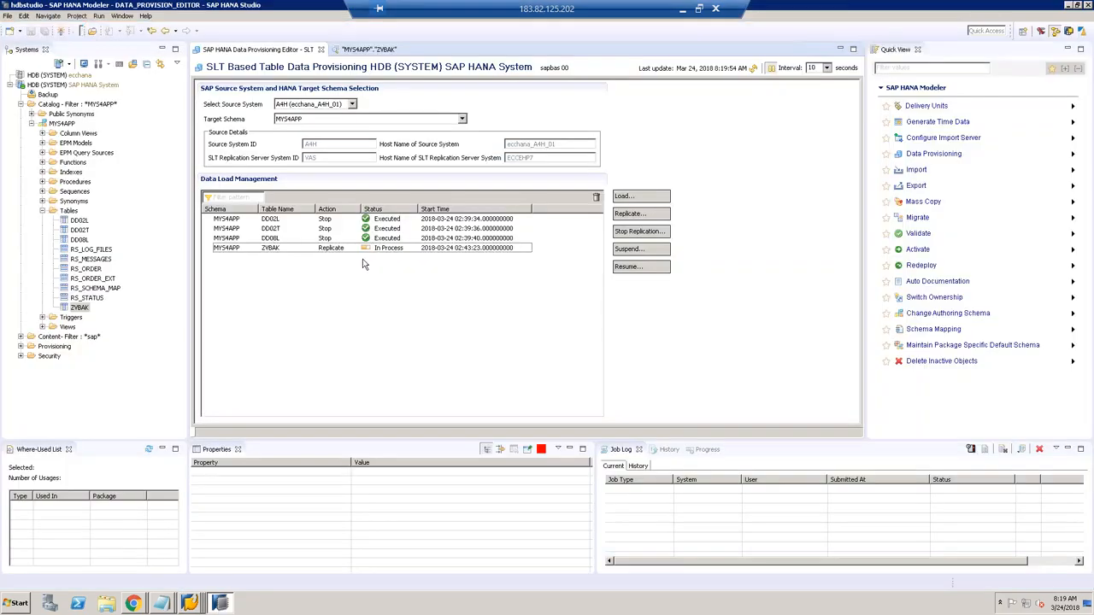
{"action": "left_click", "coordinate": [376, 48]}
{"action": "left_click", "coordinate": [699, 82]}
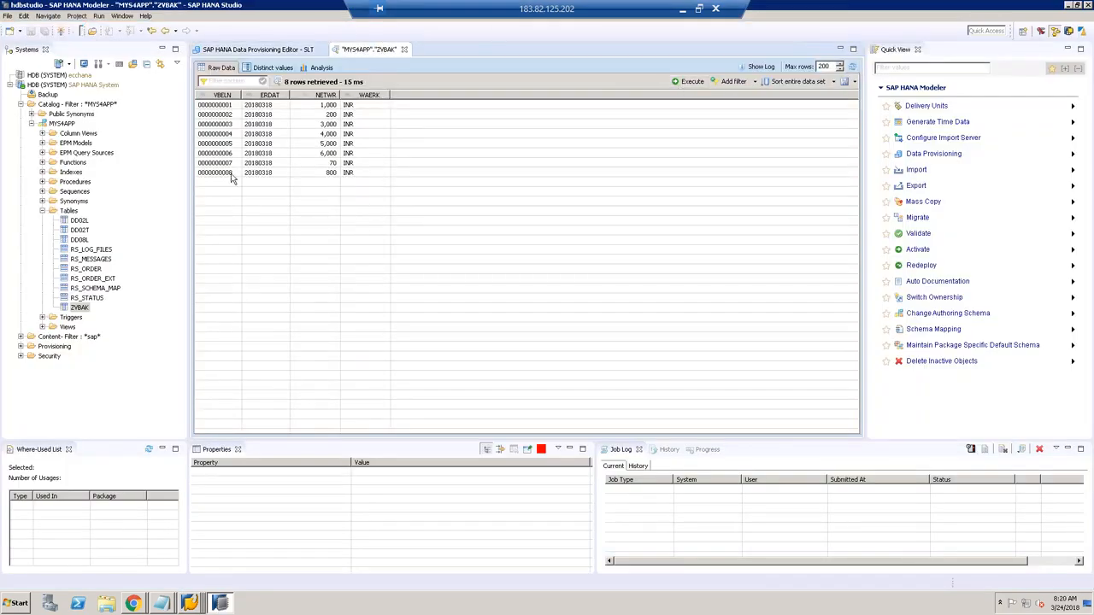
{"action": "left_click", "coordinate": [231, 175]}
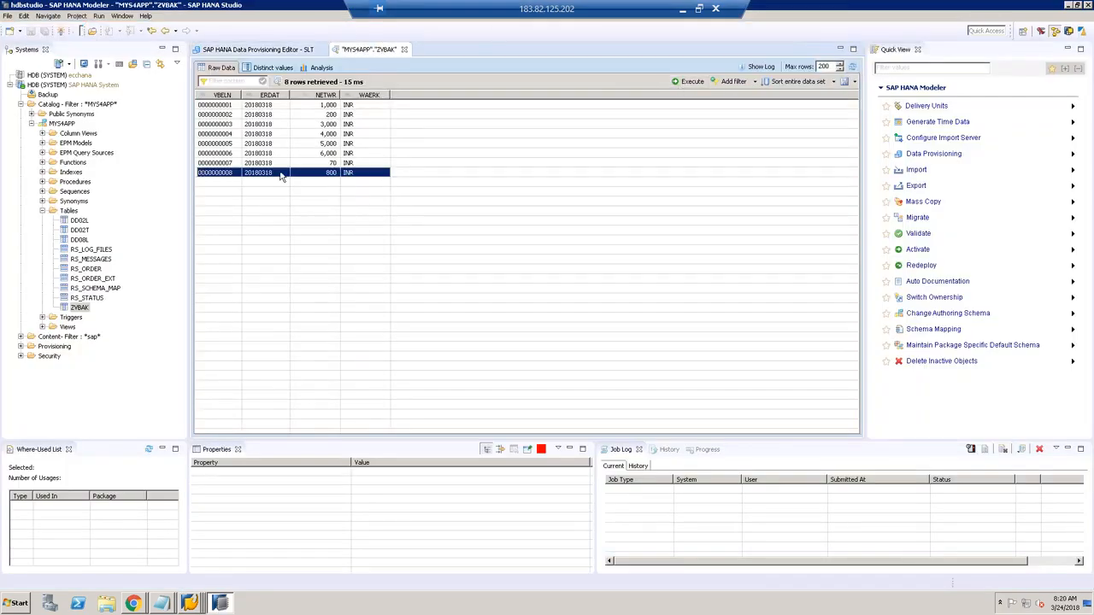
Step: In the ZVBAK insert screen, change the net value to 900 and save document 9
{"action": "left_click", "coordinate": [191, 603]}
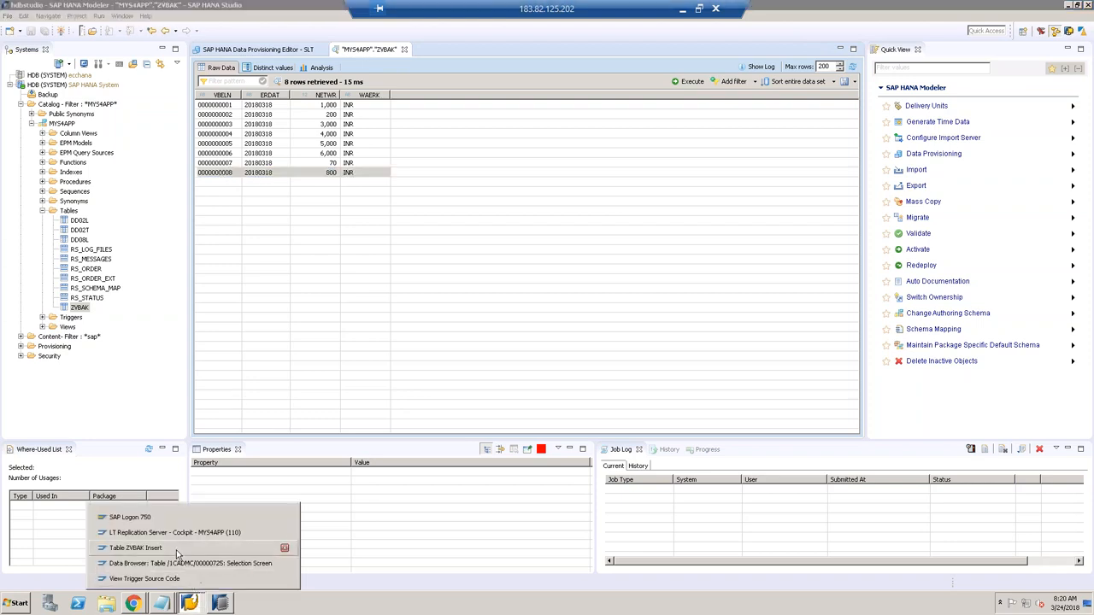
{"action": "left_click", "coordinate": [176, 548]}
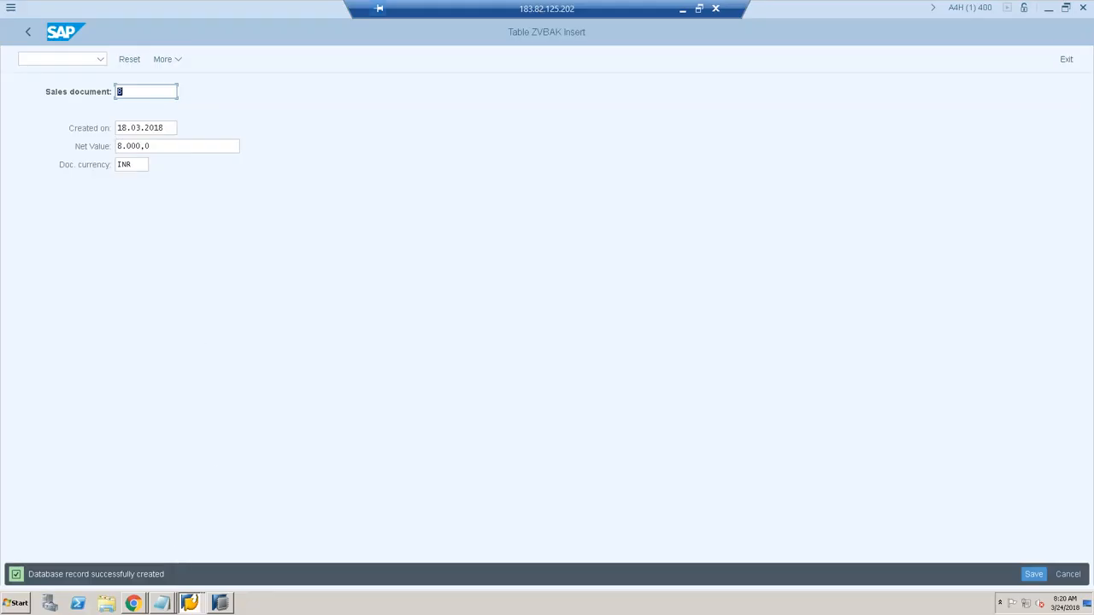
{"action": "left_click_drag", "start_coordinate": [169, 128], "coordinate": [117, 127]}
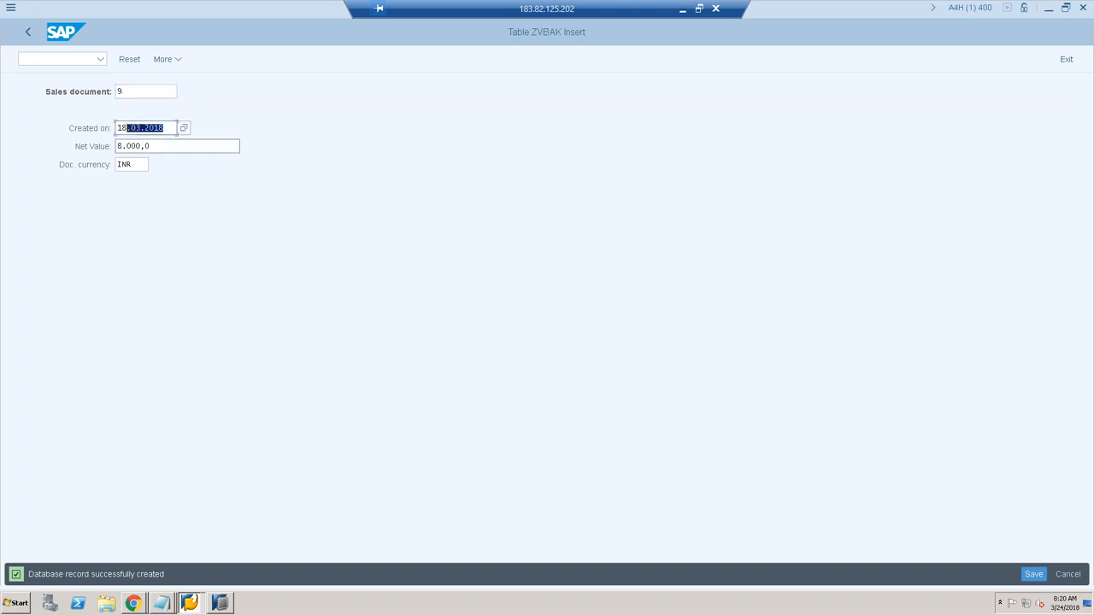
{"action": "left_click", "coordinate": [121, 147]}
{"action": "key", "text": "BackSpace"}
{"action": "type", "text": "9"}
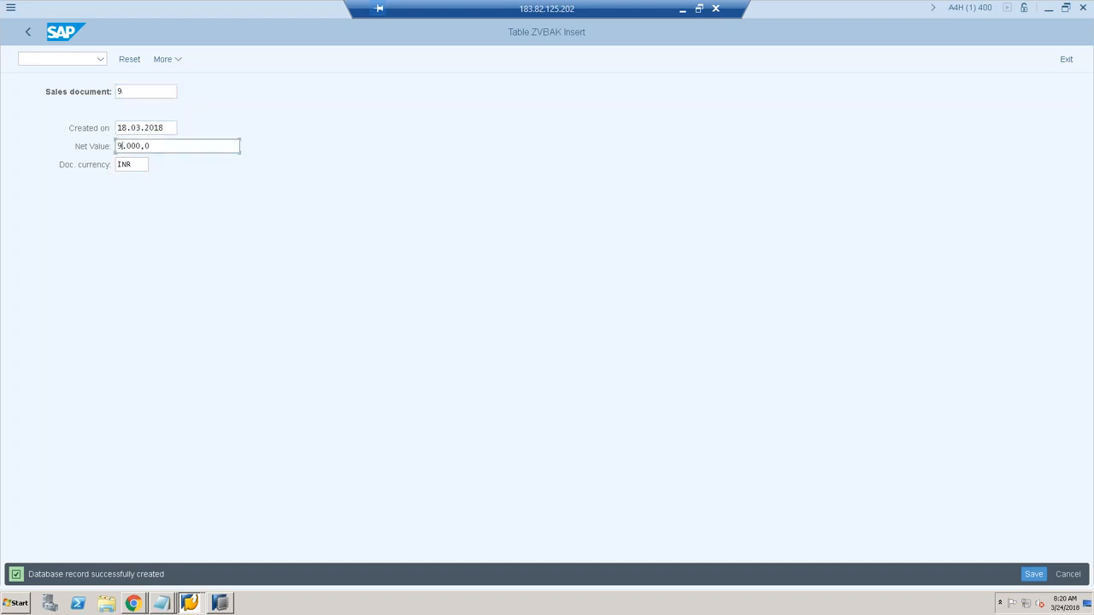
{"action": "left_click", "coordinate": [1030, 574]}
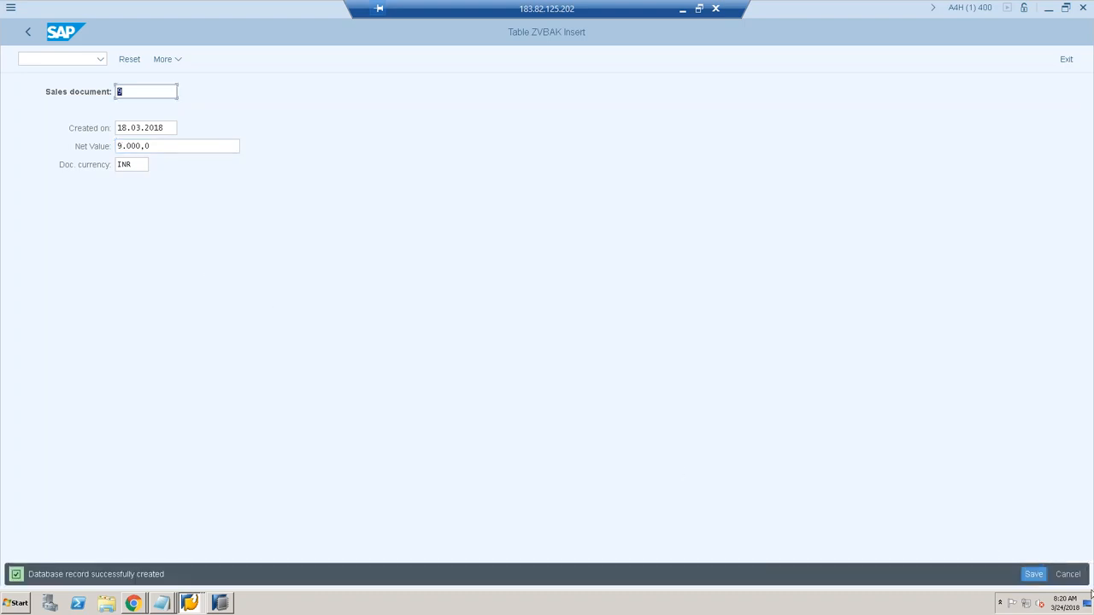
Step: Re-run the ZVBAK data preview to show the nine rows, then return to the insert window
{"action": "left_click", "coordinate": [220, 603]}
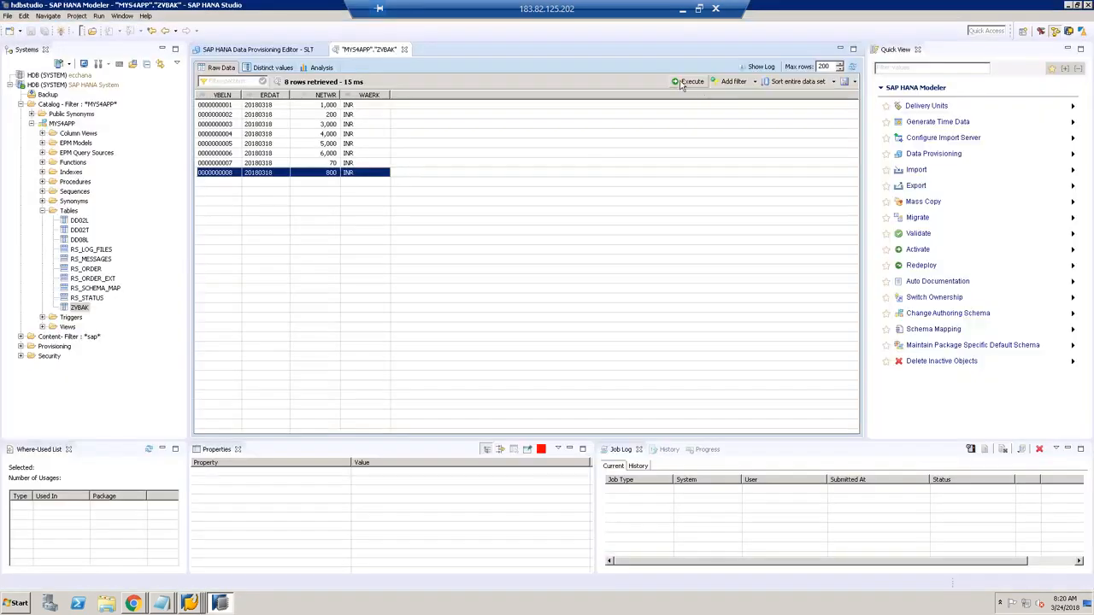
{"action": "left_click", "coordinate": [682, 82]}
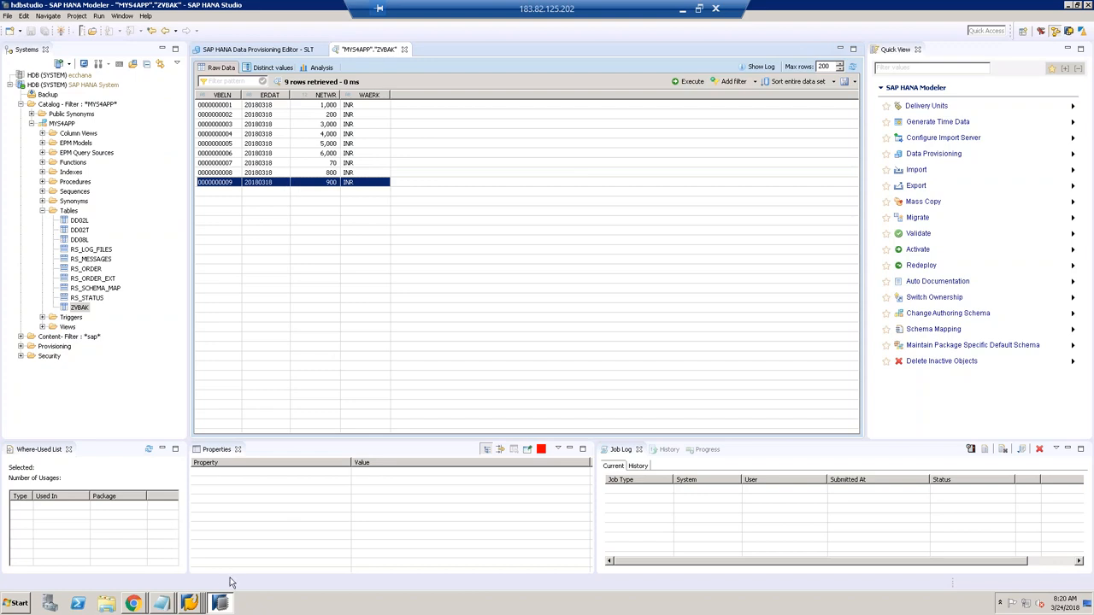
{"action": "left_click", "coordinate": [191, 605]}
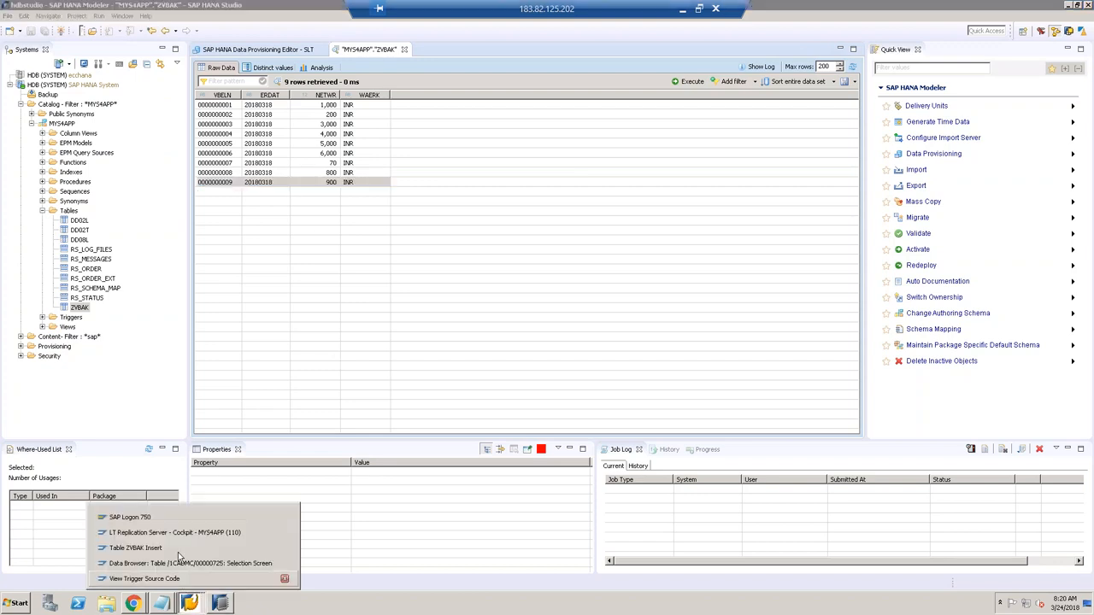
{"action": "left_click", "coordinate": [177, 549]}
Step: List all ZVBAK table entries and view the details of document 1
{"action": "left_click", "coordinate": [28, 32]}
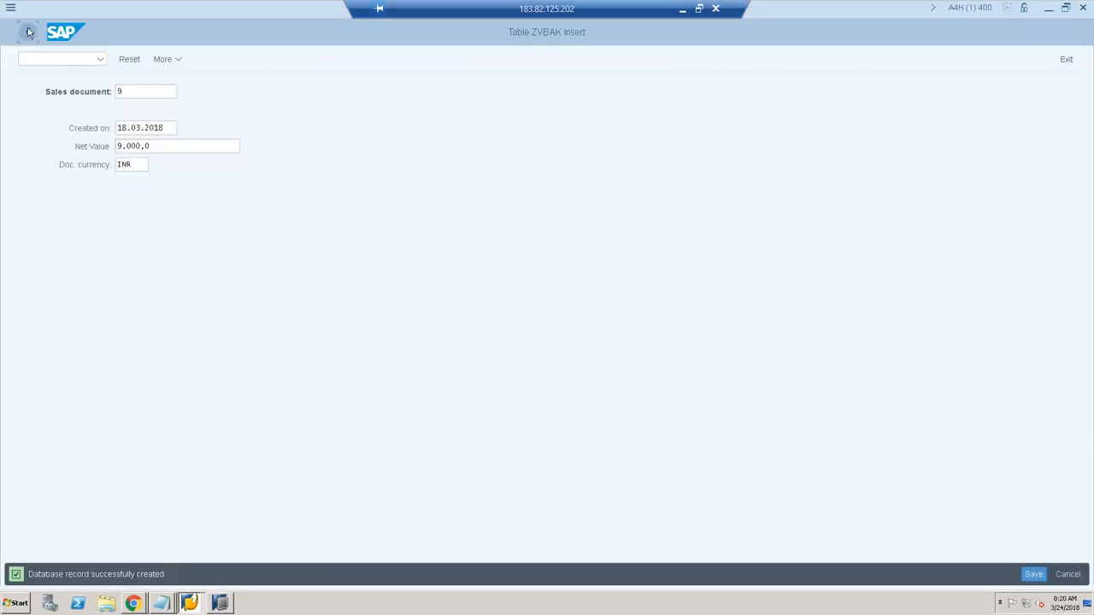
{"action": "left_click", "coordinate": [752, 59]}
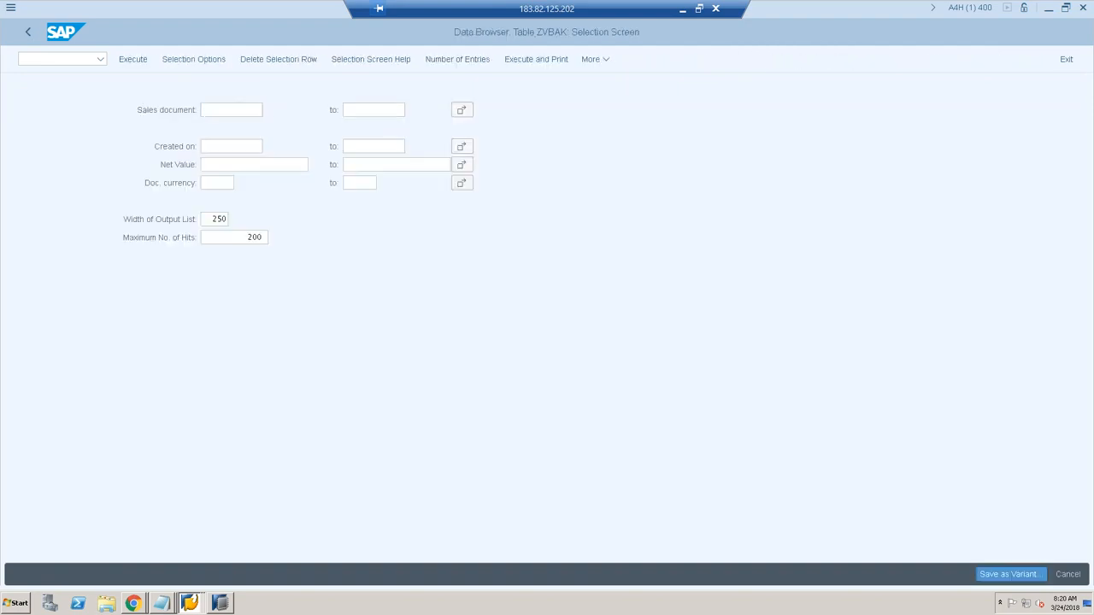
{"action": "key", "text": "F8"}
{"action": "double_click", "coordinate": [35, 117]}
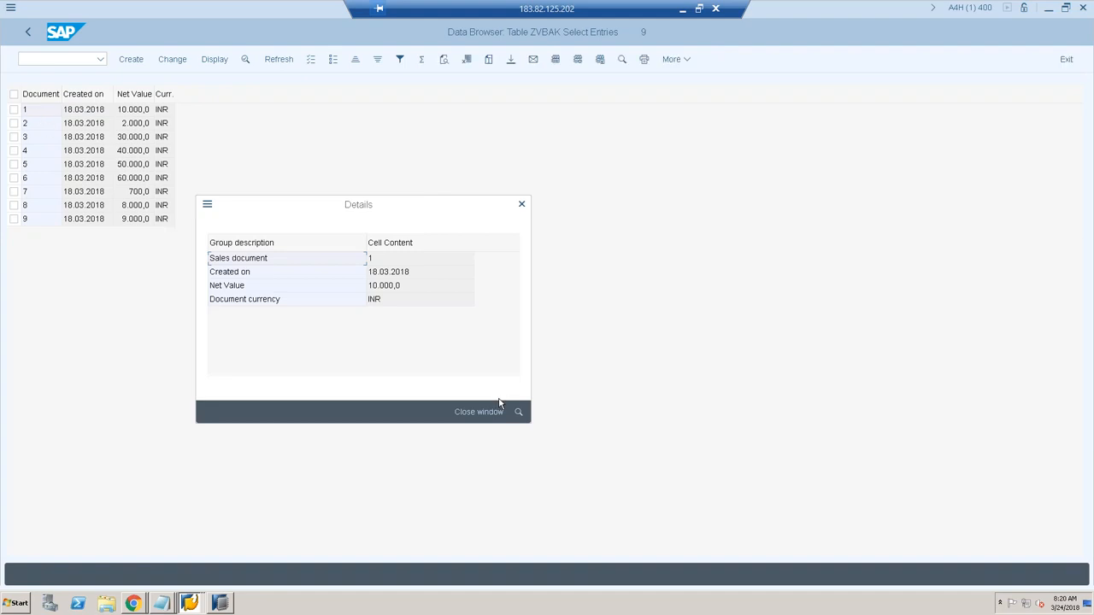
{"action": "left_click", "coordinate": [522, 204]}
Step: Change document 1's net value from 10.000,0 to 1,0 and save it
{"action": "left_click", "coordinate": [15, 111]}
{"action": "left_click", "coordinate": [173, 60]}
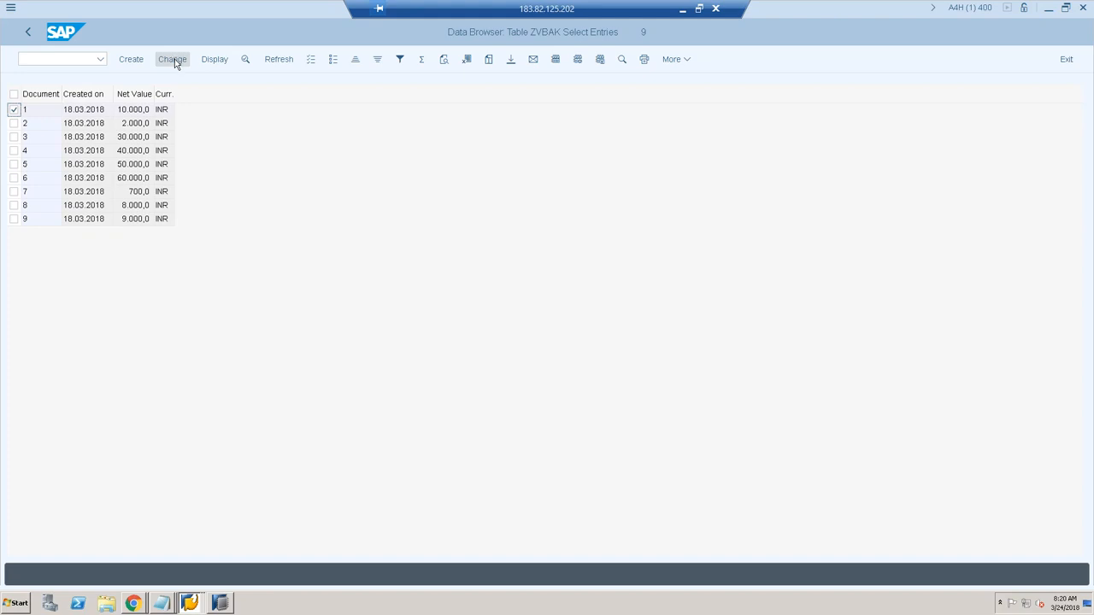
{"action": "left_click", "coordinate": [122, 146]}
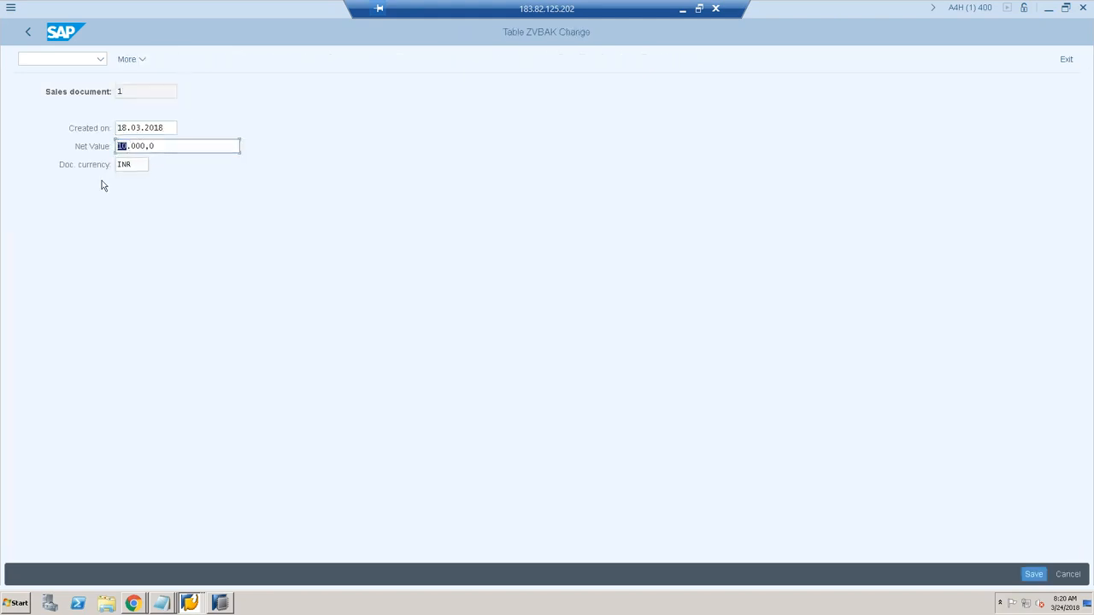
{"action": "left_click_drag", "start_coordinate": [170, 146], "coordinate": [171, 146]}
{"action": "type", "text": "1"}
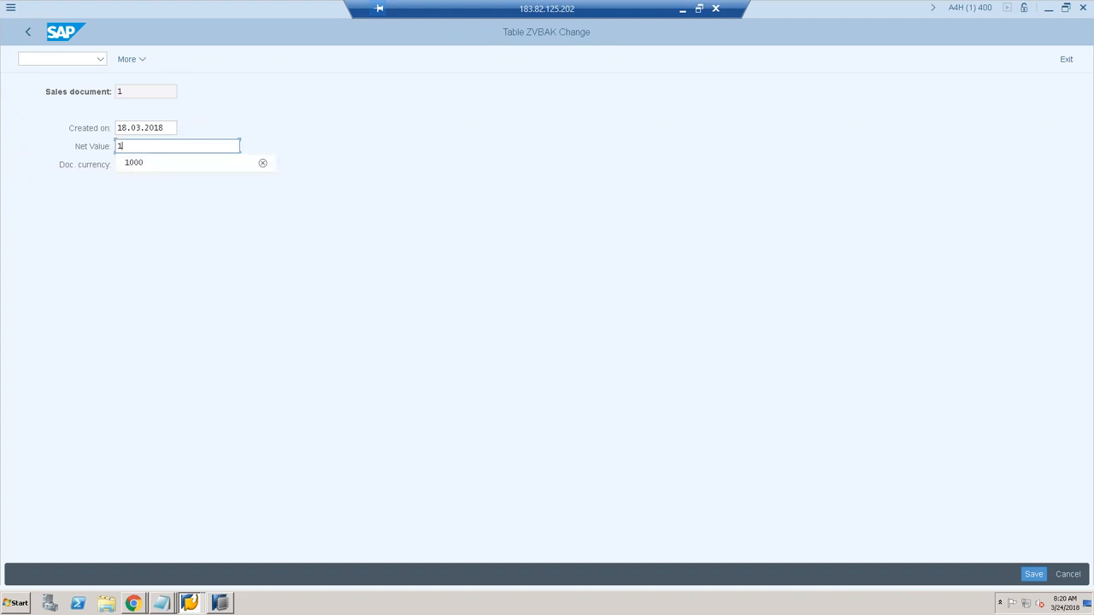
{"action": "left_click", "coordinate": [155, 238]}
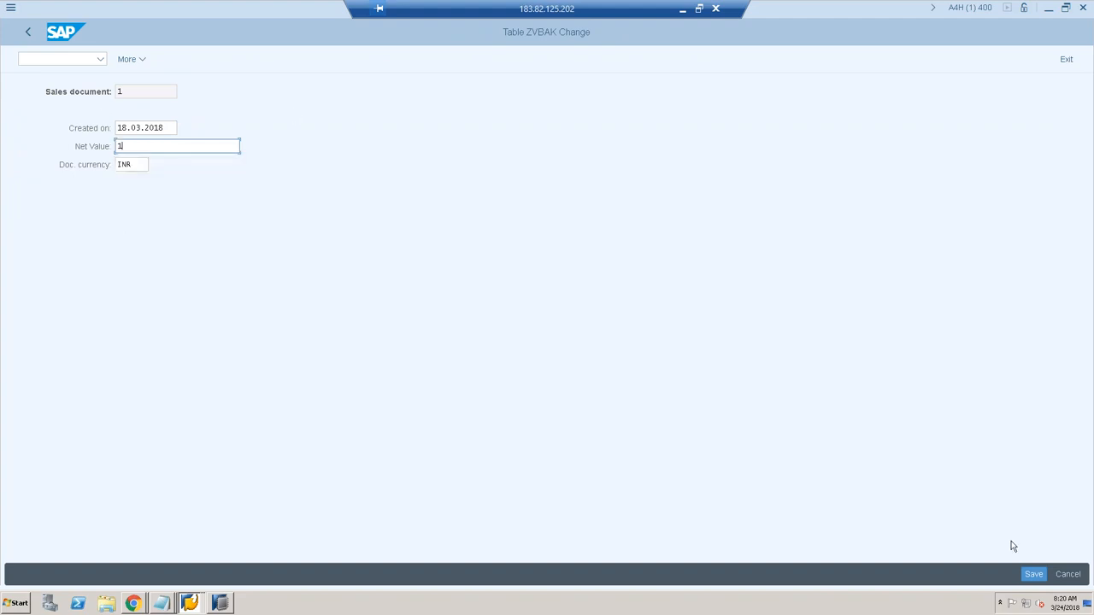
{"action": "left_click", "coordinate": [1033, 575]}
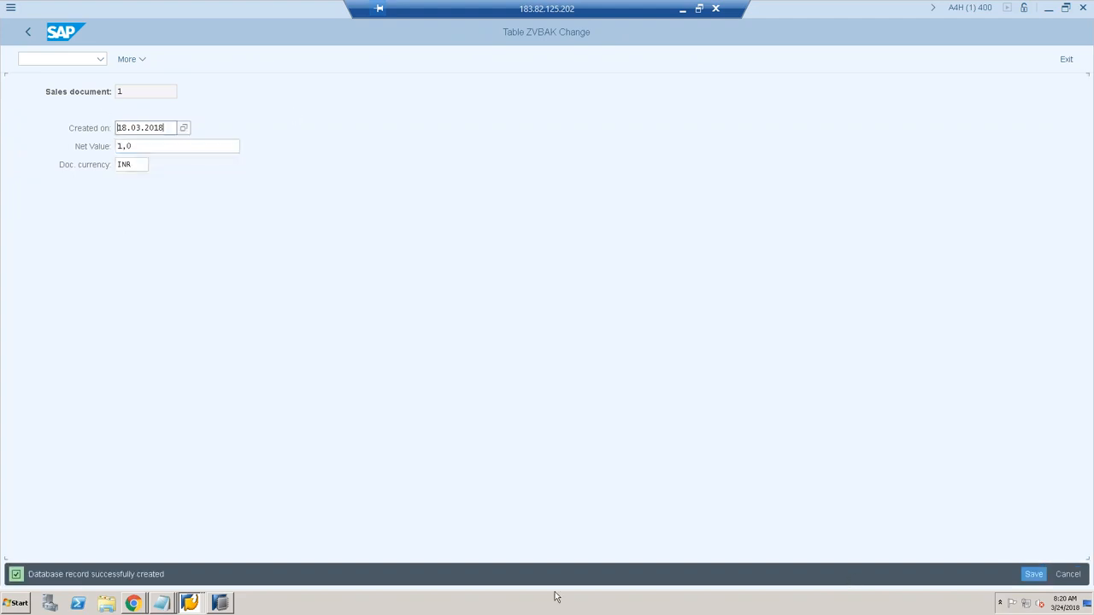
{"action": "left_click", "coordinate": [219, 603]}
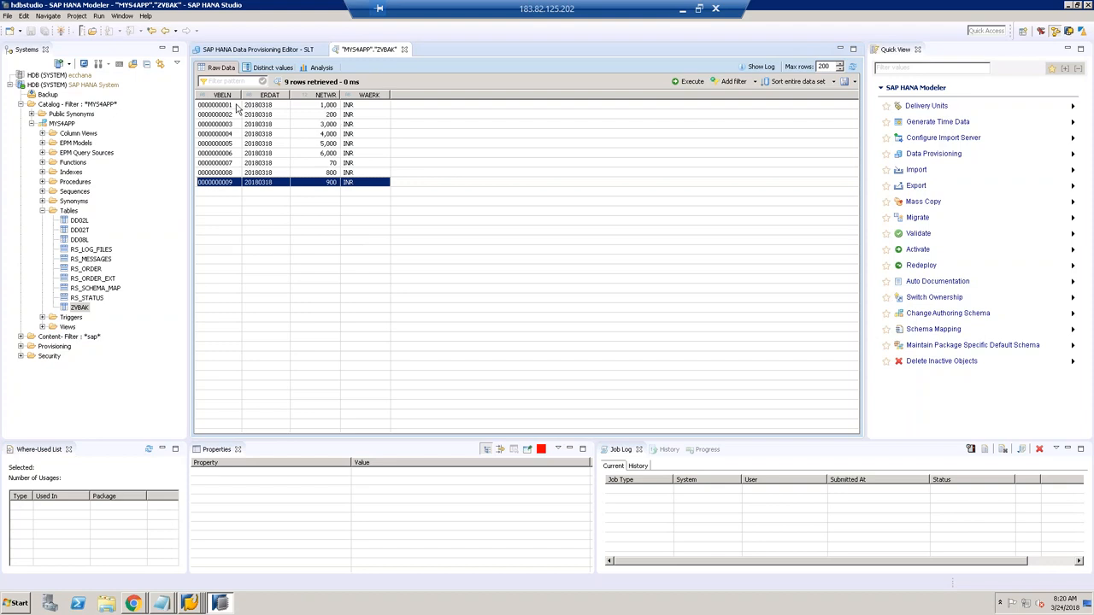
{"action": "left_click", "coordinate": [322, 105]}
{"action": "left_click", "coordinate": [675, 82]}
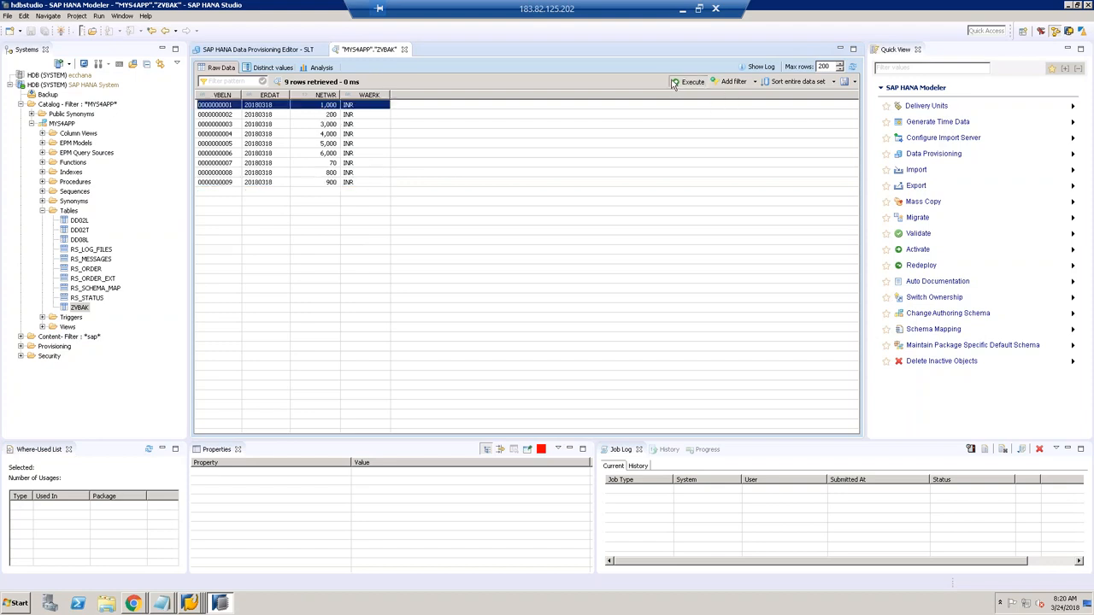
{"action": "left_click", "coordinate": [237, 184]}
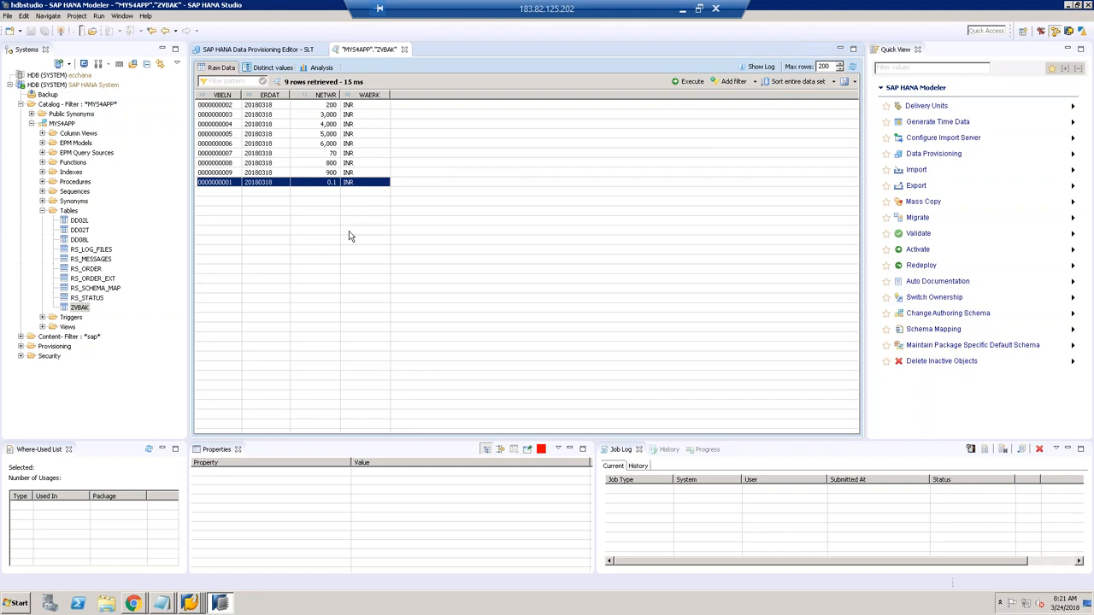
{"action": "left_click", "coordinate": [261, 51]}
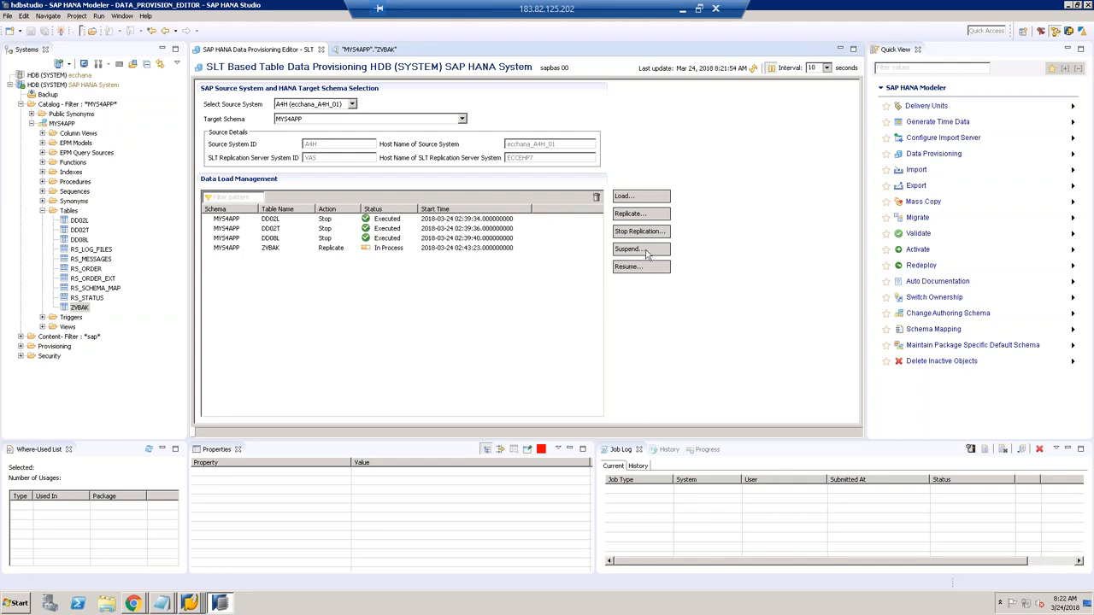
Step: Submit a Suspend request for ZVBAK and refresh until it shows Suspend, Executed
{"action": "left_click", "coordinate": [647, 254]}
{"action": "left_click", "coordinate": [422, 165]}
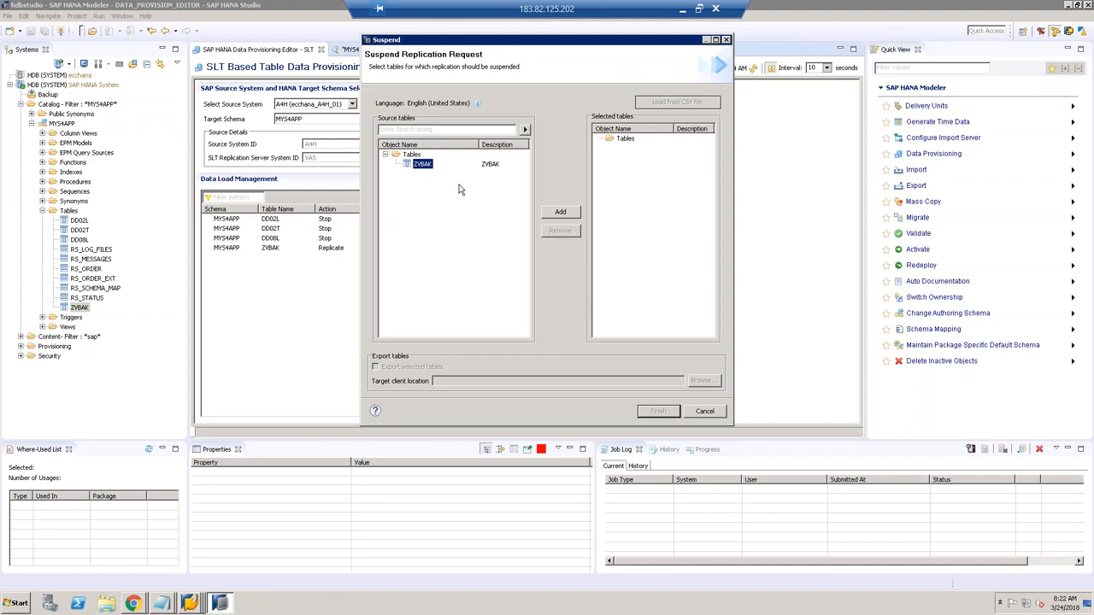
{"action": "left_click", "coordinate": [561, 214]}
{"action": "left_click", "coordinate": [651, 413]}
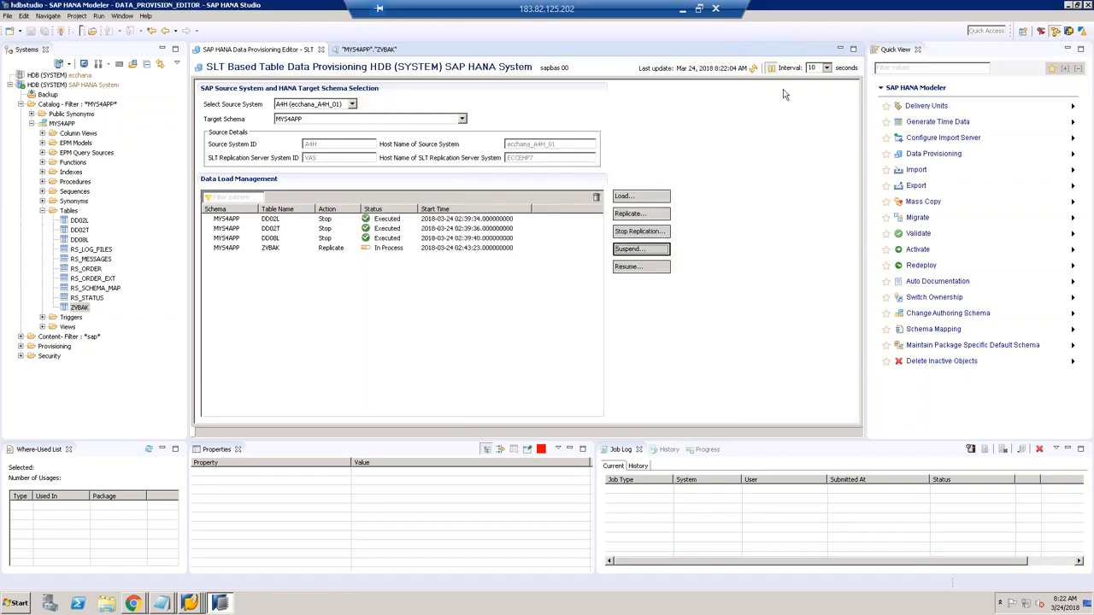
{"action": "left_click", "coordinate": [754, 68]}
{"action": "left_click", "coordinate": [392, 249]}
Step: Re-query logging table /1CADMC/00000725 to confirm it's empty, then return to the trigger source code
{"action": "mouse_move", "coordinate": [190, 604]}
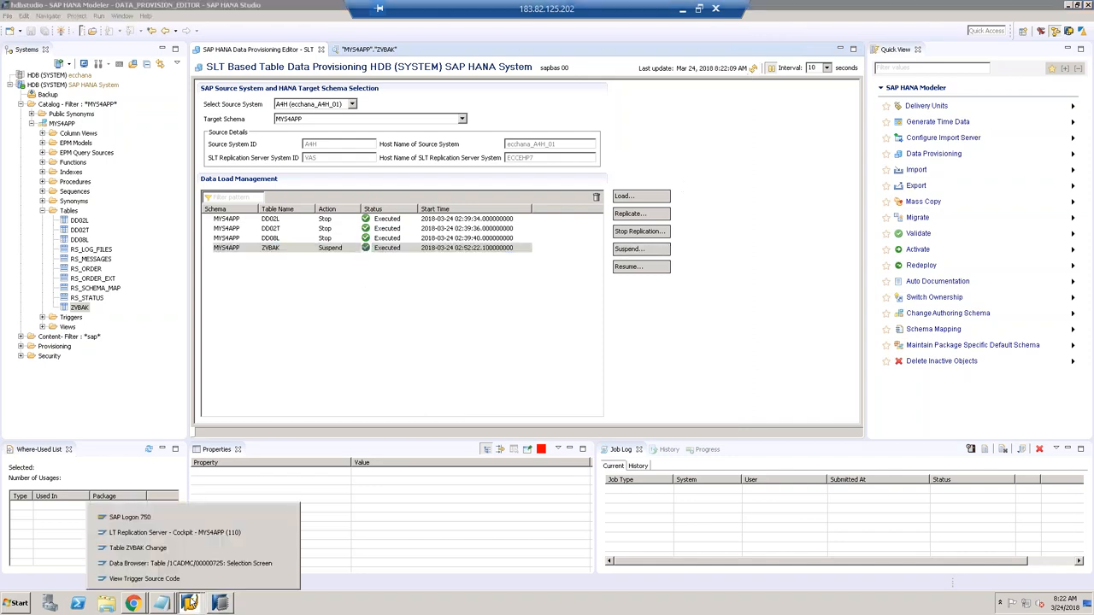
{"action": "left_click", "coordinate": [284, 564]}
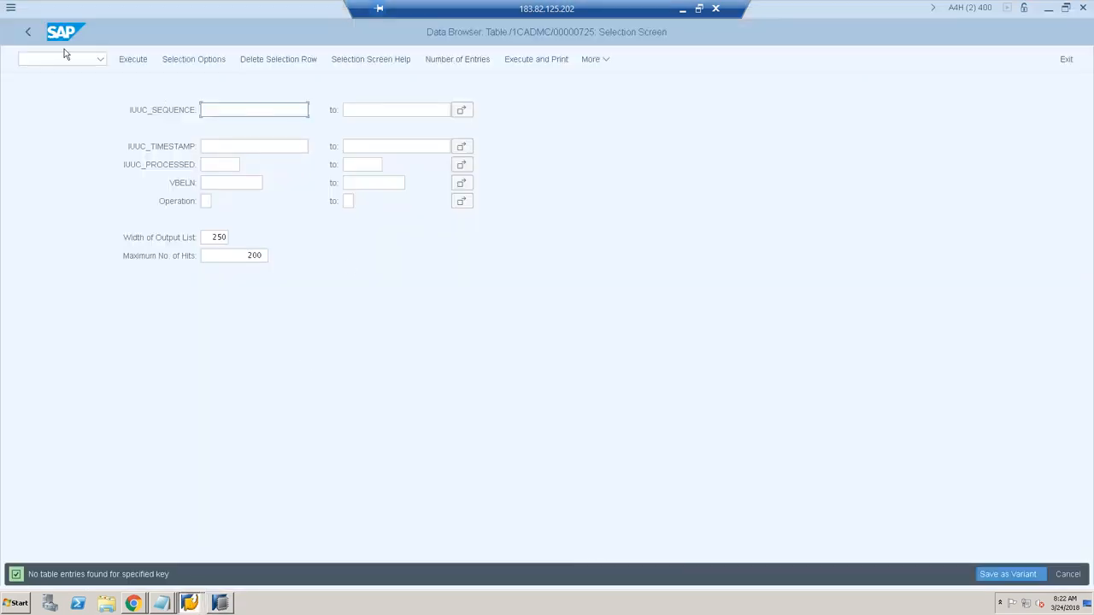
{"action": "left_click", "coordinate": [28, 34]}
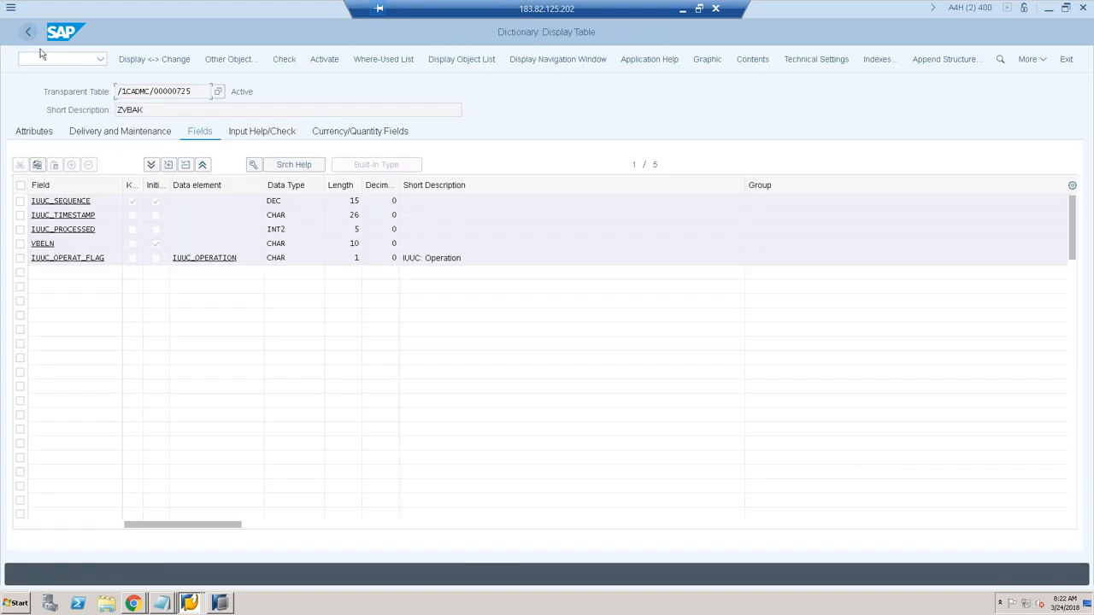
{"action": "left_click", "coordinate": [761, 59]}
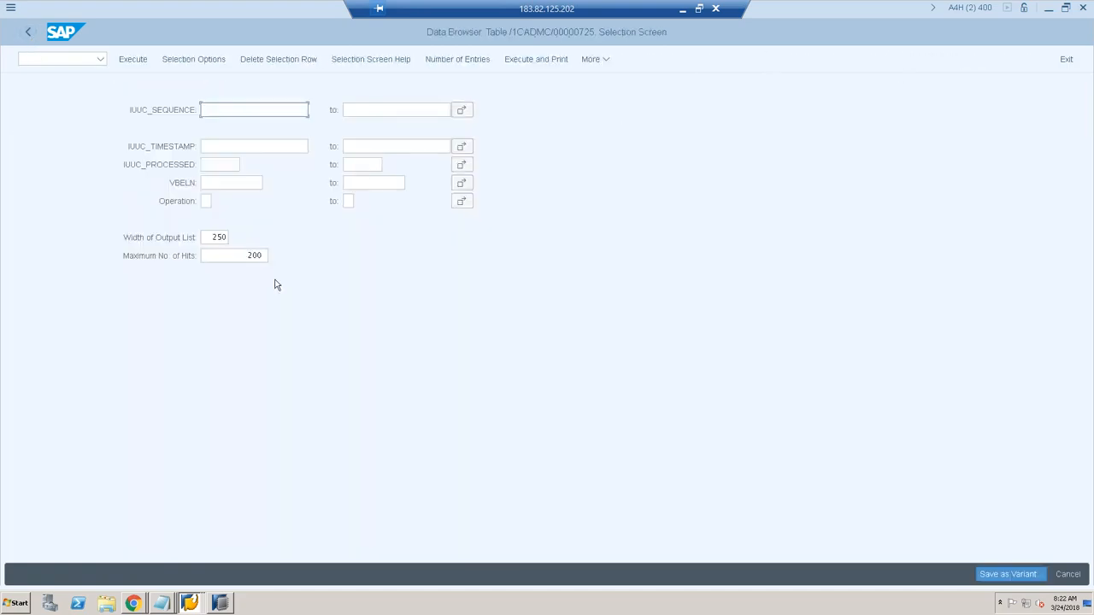
{"action": "key", "text": "F8"}
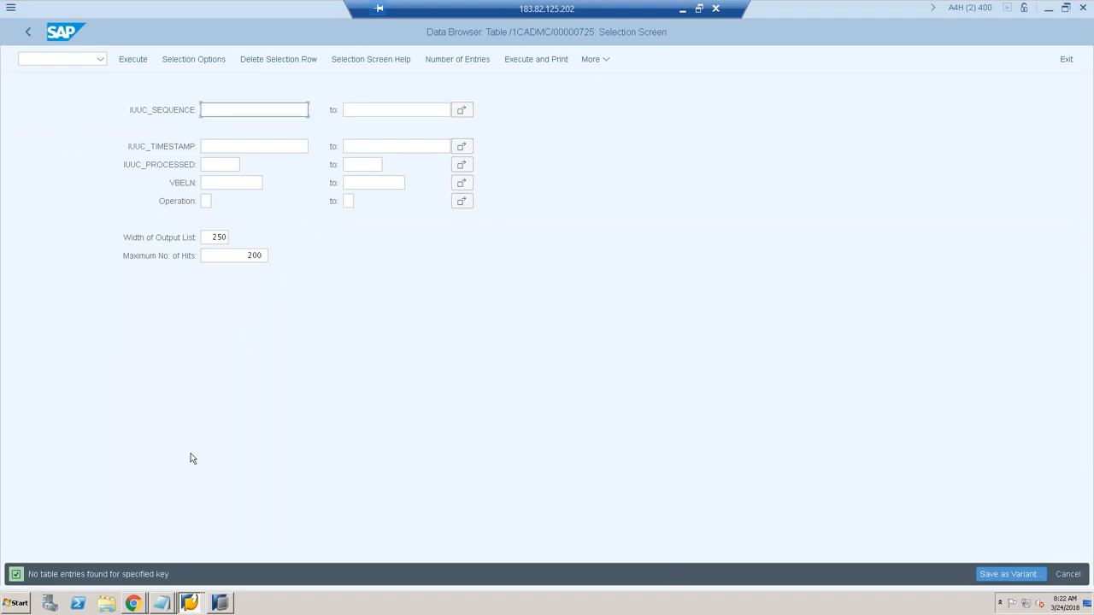
{"action": "mouse_move", "coordinate": [195, 606]}
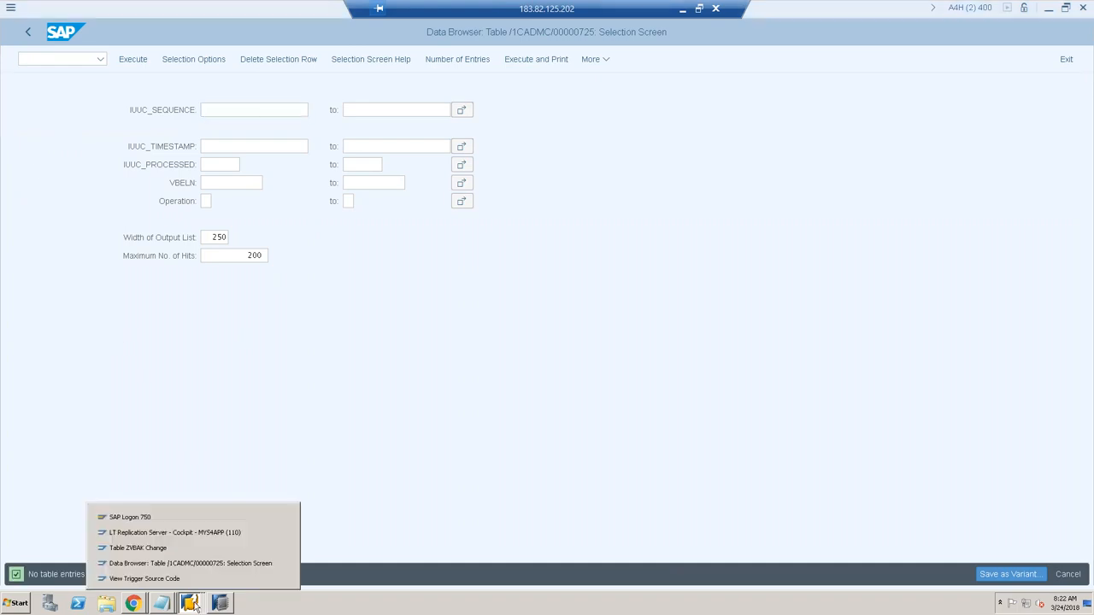
{"action": "left_click", "coordinate": [184, 578]}
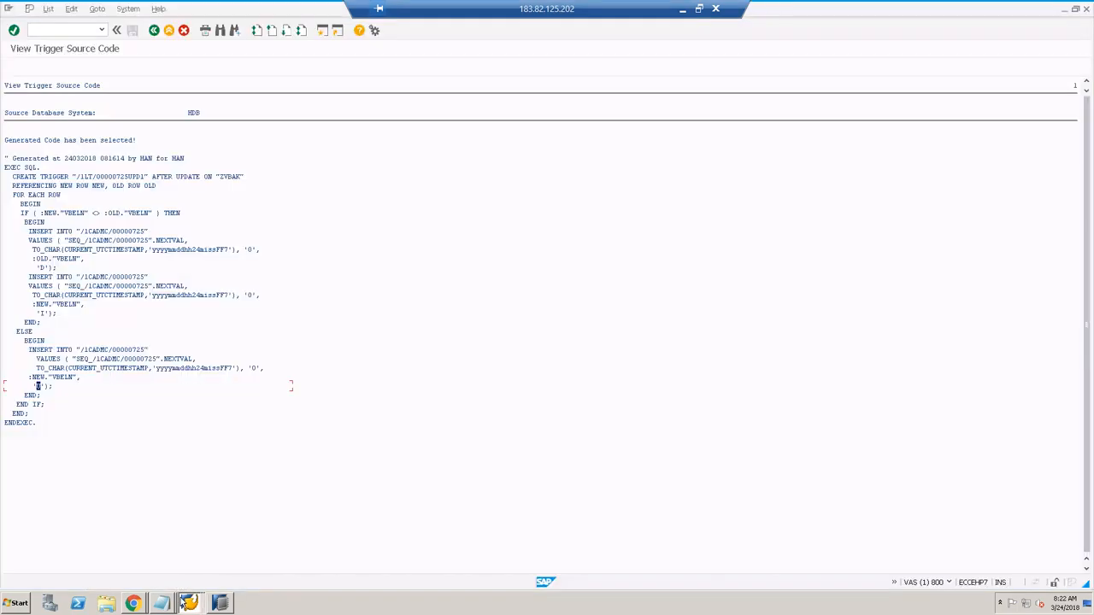
Step: Regenerate the ZVBAK trigger source code and switch to the ZVBAK change window for document 1
{"action": "left_click", "coordinate": [153, 33]}
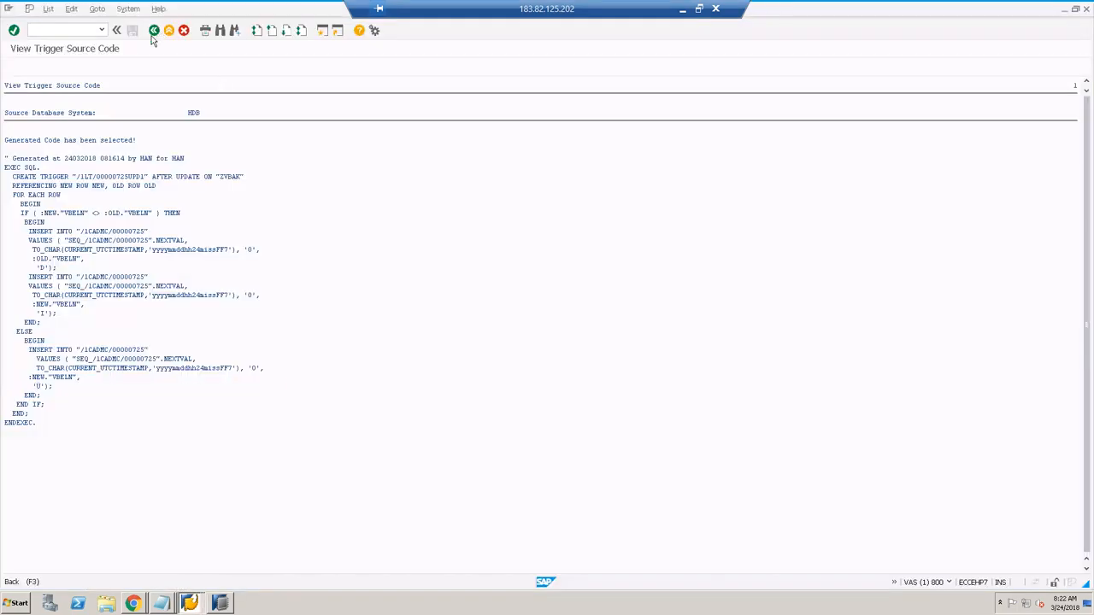
{"action": "left_click", "coordinate": [14, 68]}
{"action": "left_click", "coordinate": [192, 603]}
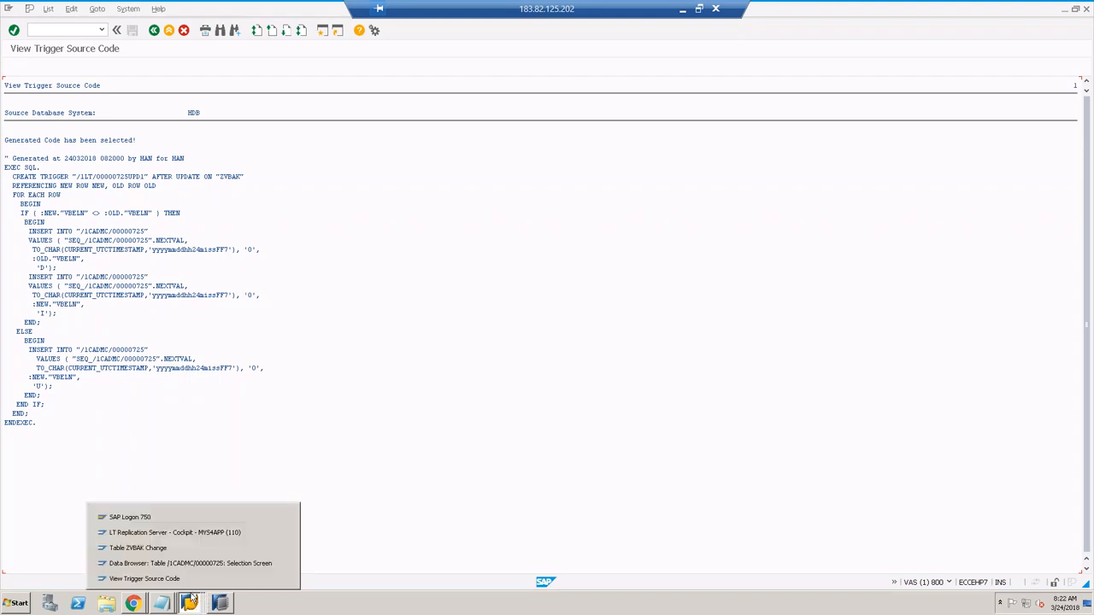
{"action": "left_click", "coordinate": [167, 550]}
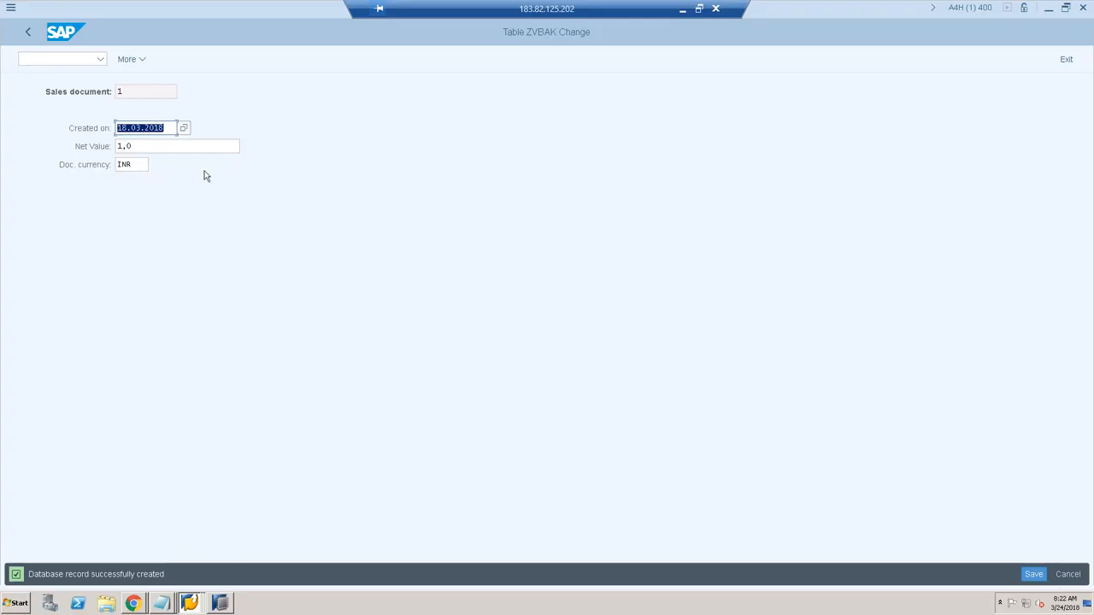
Step: Set document 2's net value to 222.222.222,0, save it, and open a blank ZVBAK entry form
{"action": "left_click", "coordinate": [28, 32]}
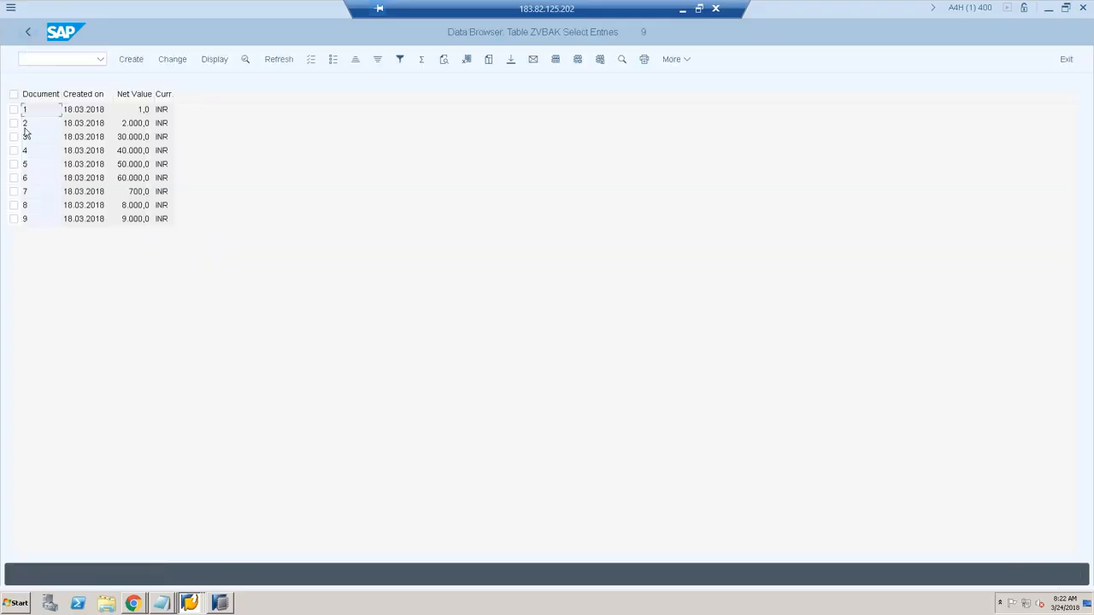
{"action": "left_click", "coordinate": [36, 126]}
{"action": "left_click", "coordinate": [15, 124]}
{"action": "left_click", "coordinate": [180, 63]}
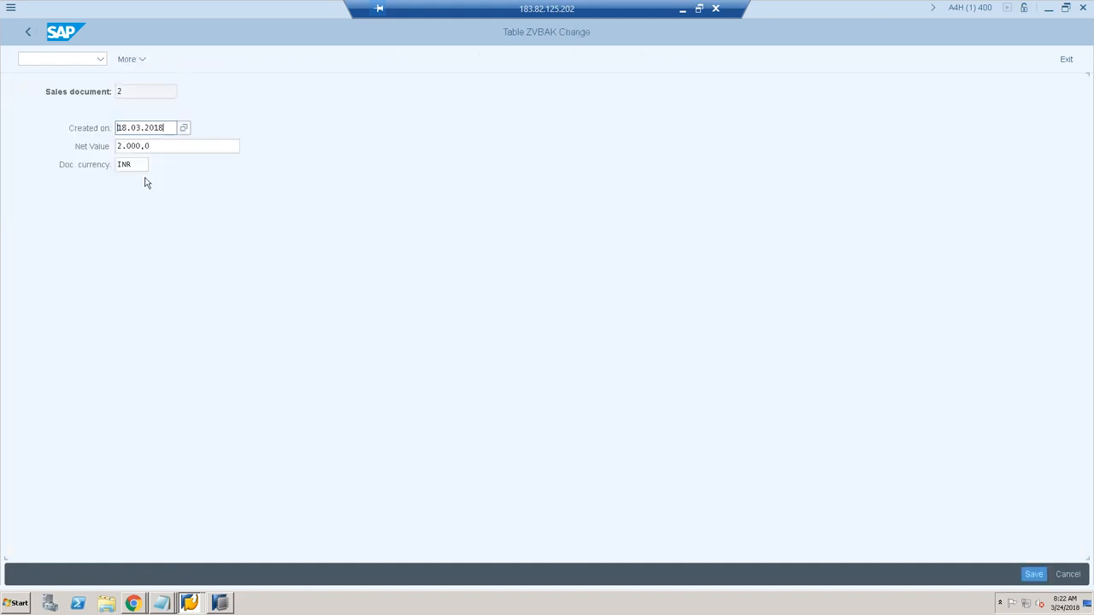
{"action": "left_click_drag", "start_coordinate": [156, 145], "coordinate": [112, 139]}
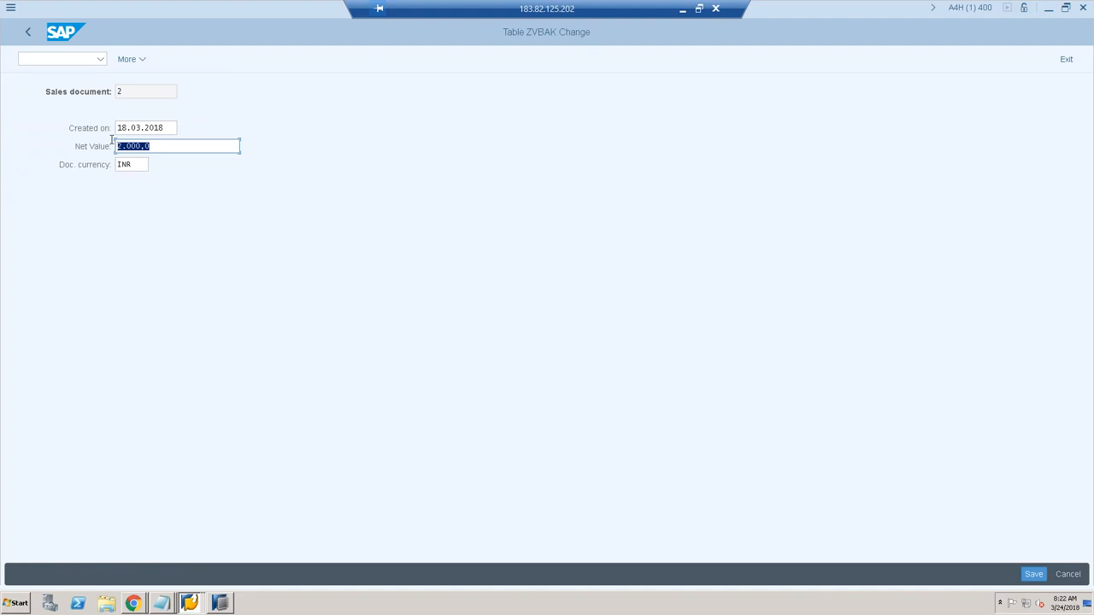
{"action": "type", "text": "2"}
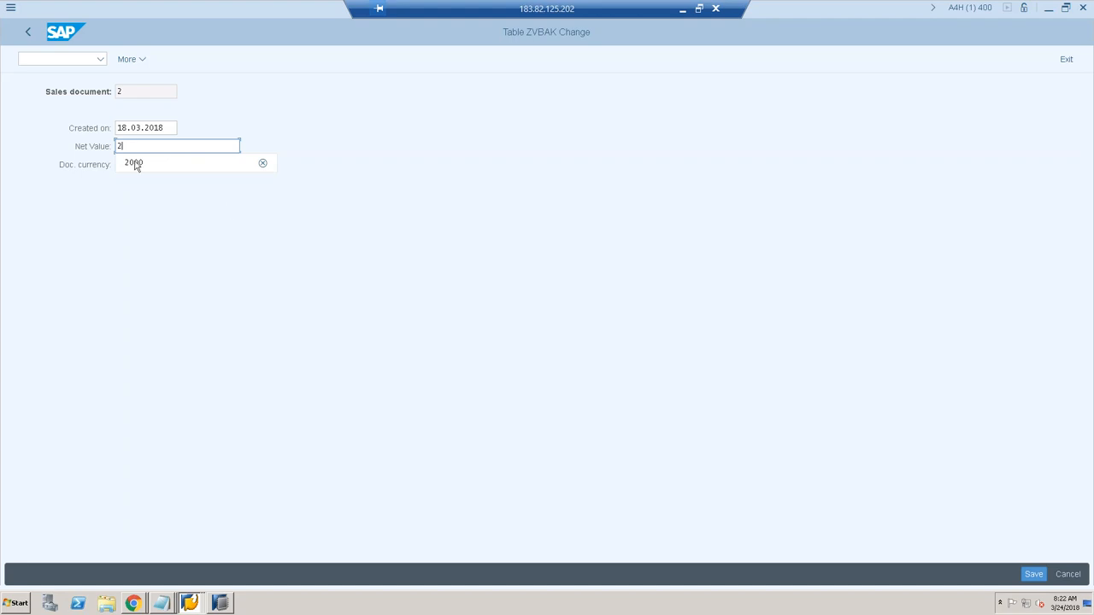
{"action": "key", "text": "Escape"}
{"action": "type", "text": "22222222"}
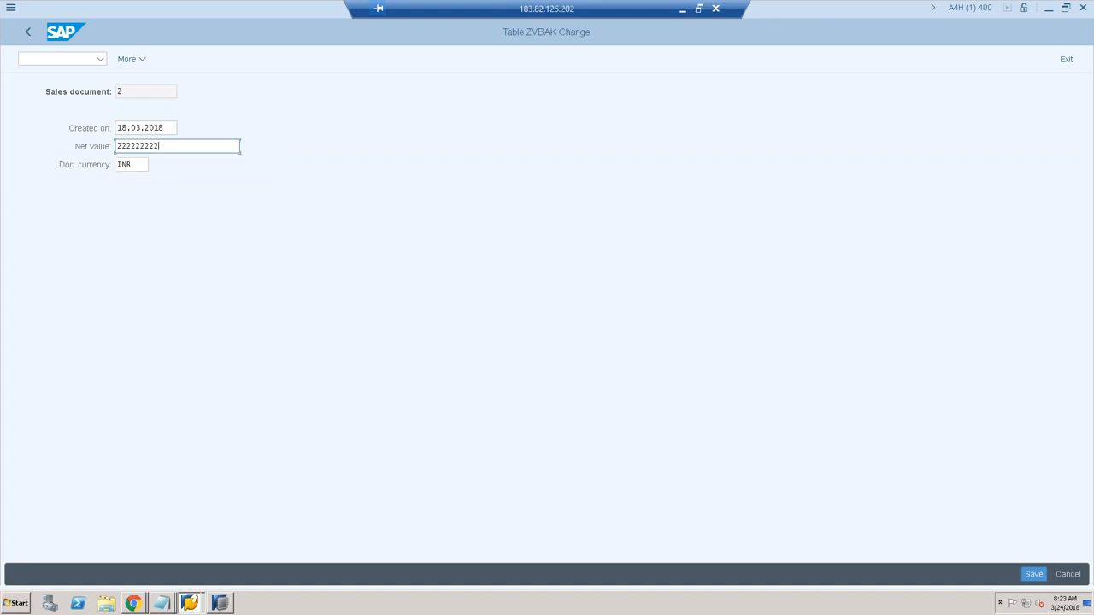
{"action": "left_click", "coordinate": [1033, 574]}
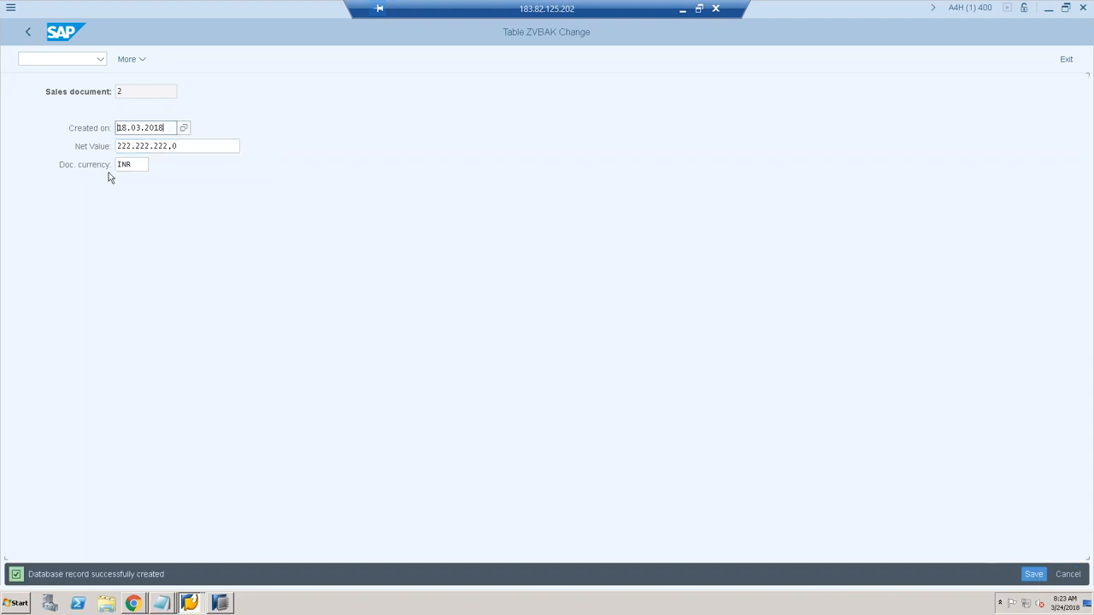
{"action": "left_click", "coordinate": [27, 32]}
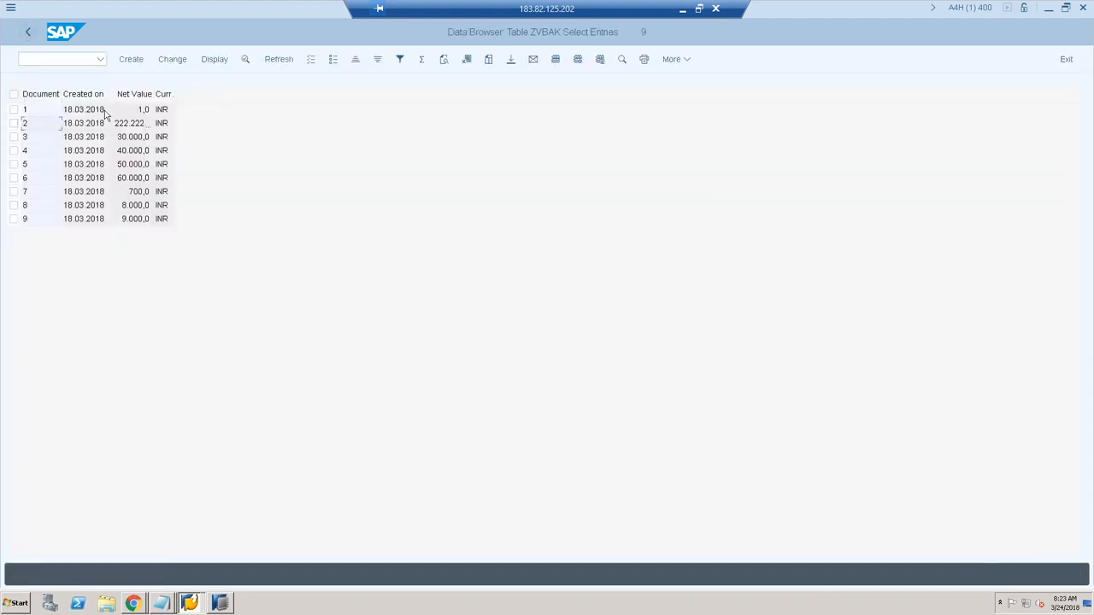
{"action": "left_click", "coordinate": [131, 59]}
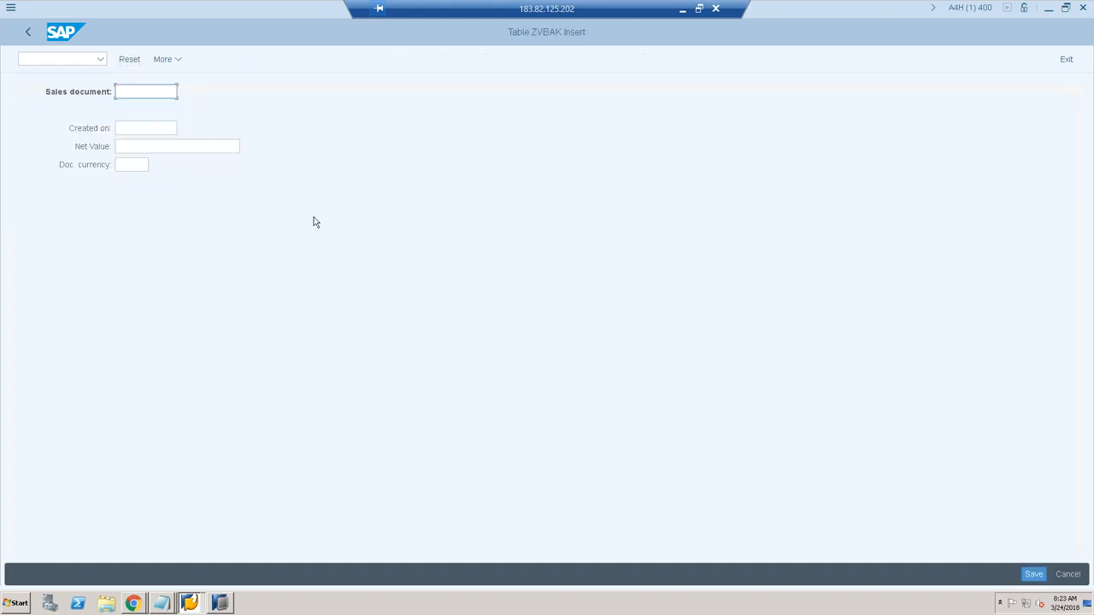
Step: Create and save sales document 10, dated 18.03.2018, with net value 1010101 INR
{"action": "type", "text": "10"}
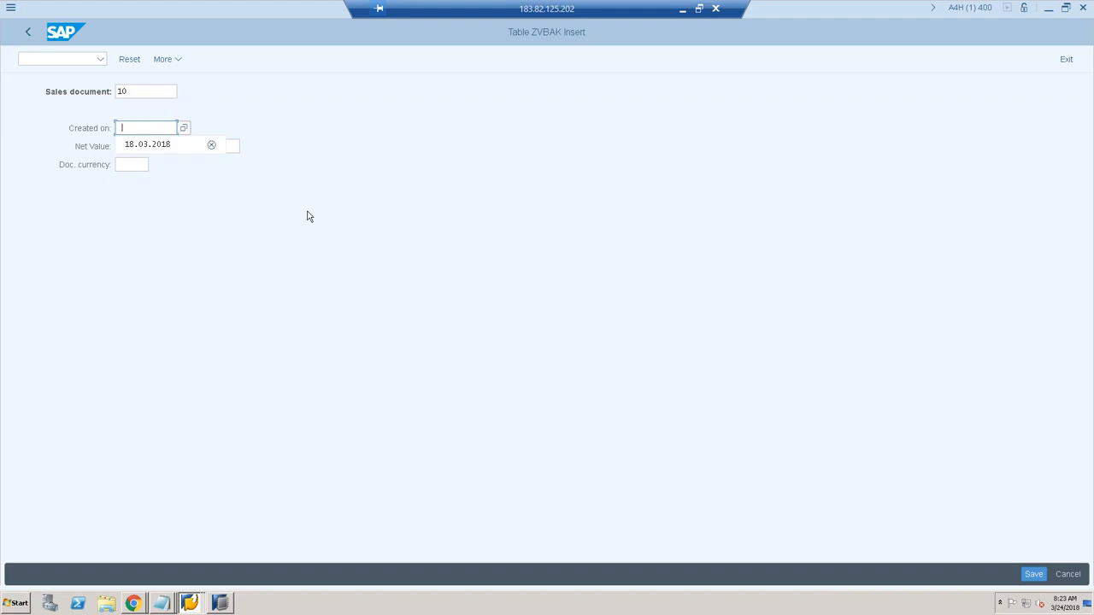
{"action": "left_click", "coordinate": [152, 145]}
{"action": "left_click", "coordinate": [154, 149]}
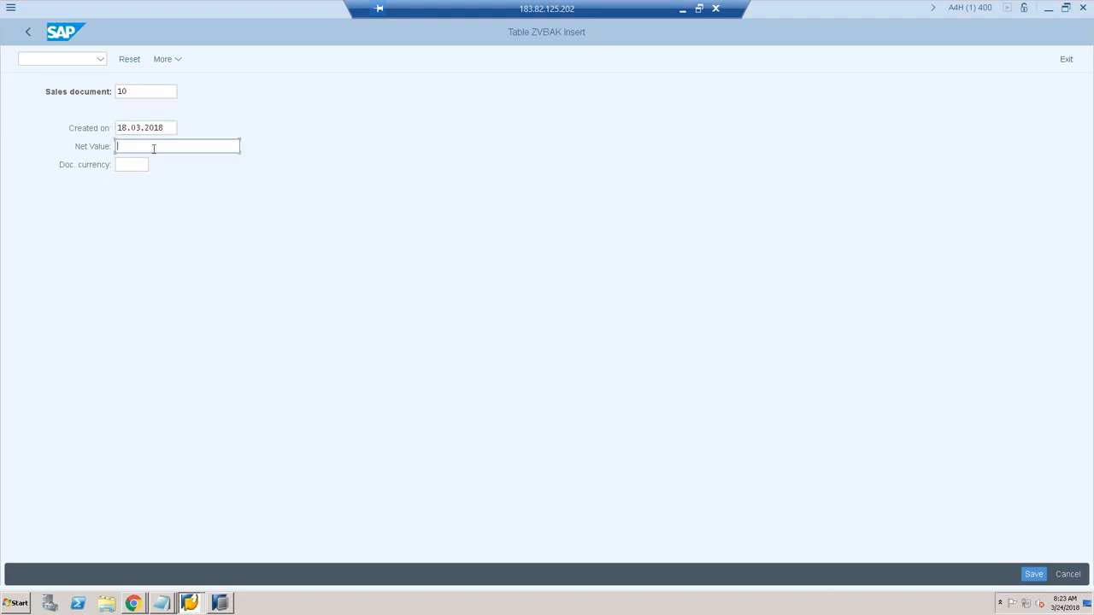
{"action": "type", "text": "1010101"}
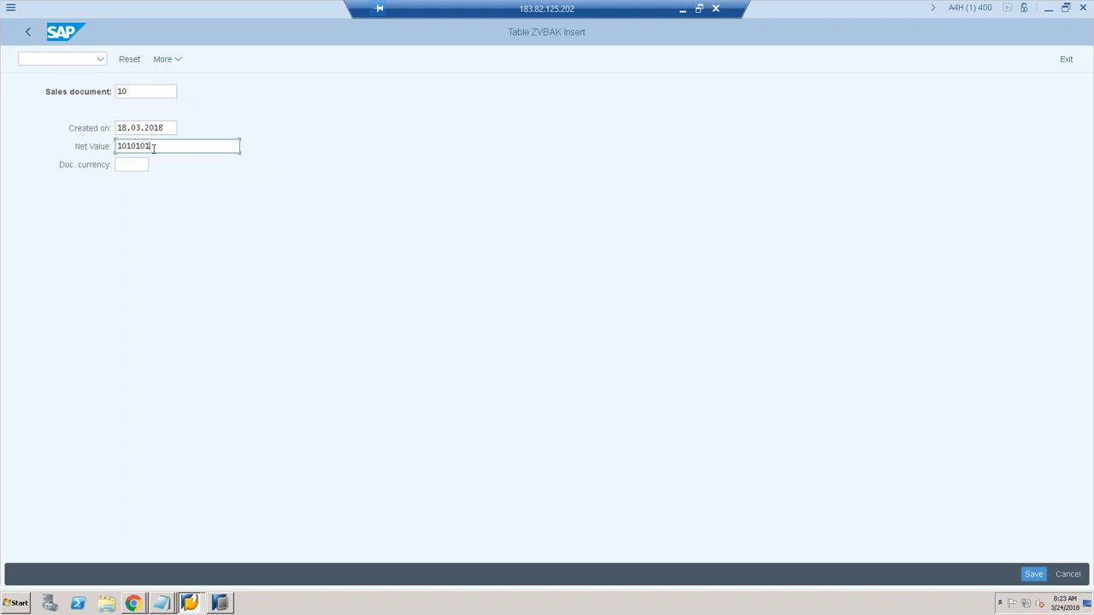
{"action": "key", "text": "Tab"}
{"action": "type", "text": "INR"}
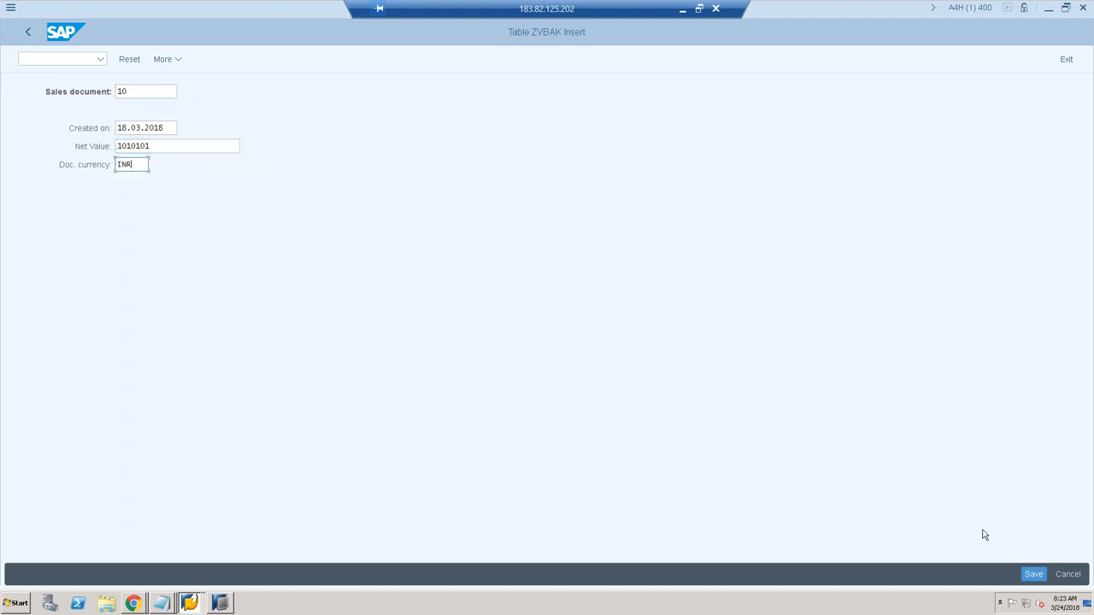
{"action": "left_click", "coordinate": [1034, 574]}
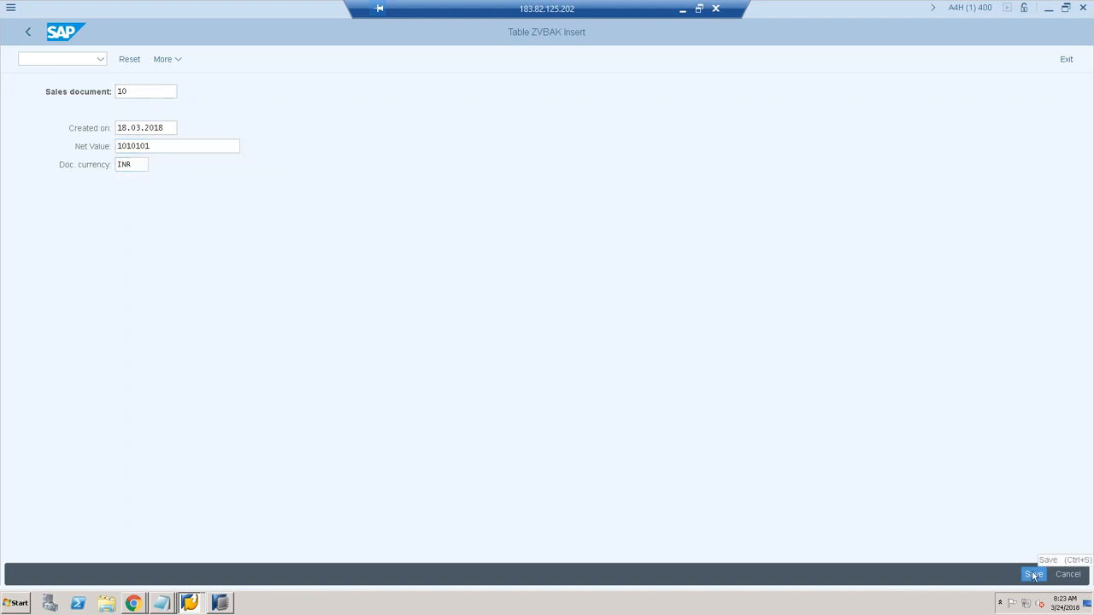
{"action": "left_click", "coordinate": [28, 31]}
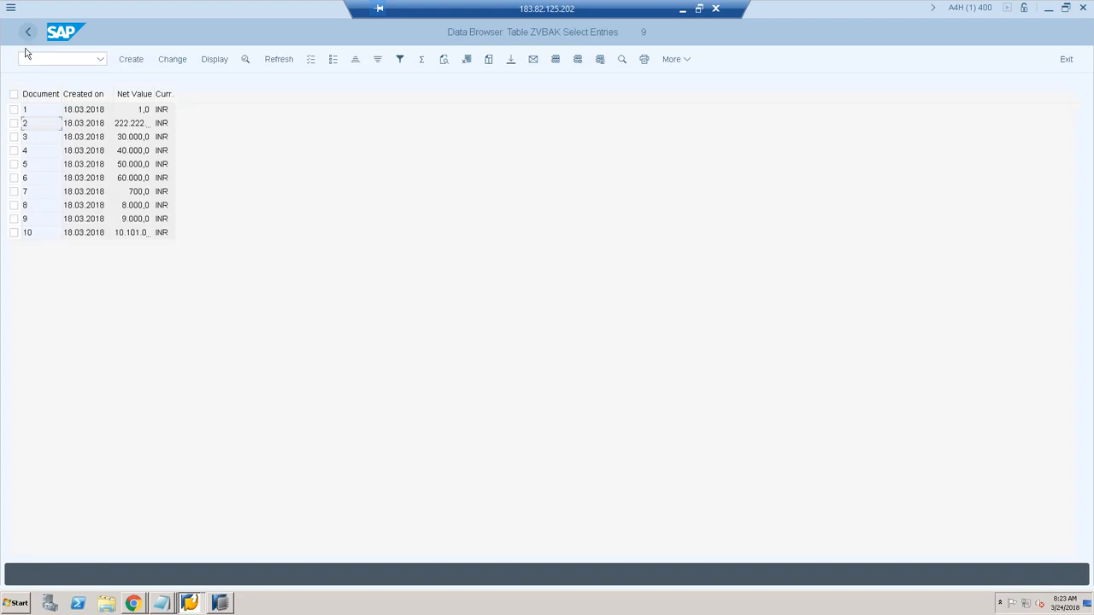
Step: Select sales document 5 and view its details
{"action": "left_click", "coordinate": [13, 164]}
{"action": "left_click", "coordinate": [245, 62]}
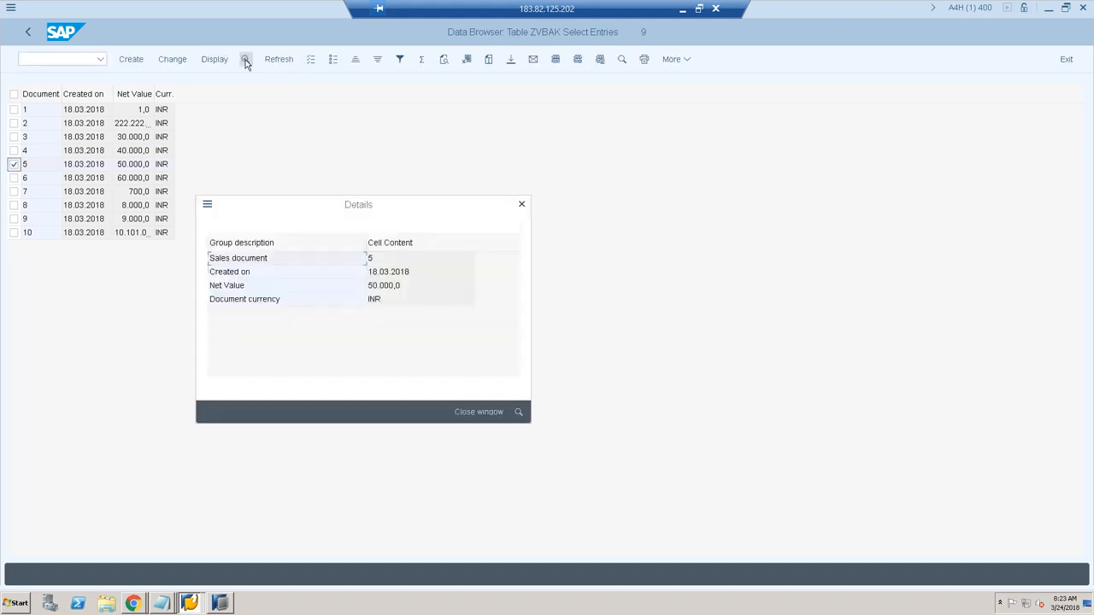
{"action": "left_click", "coordinate": [522, 204]}
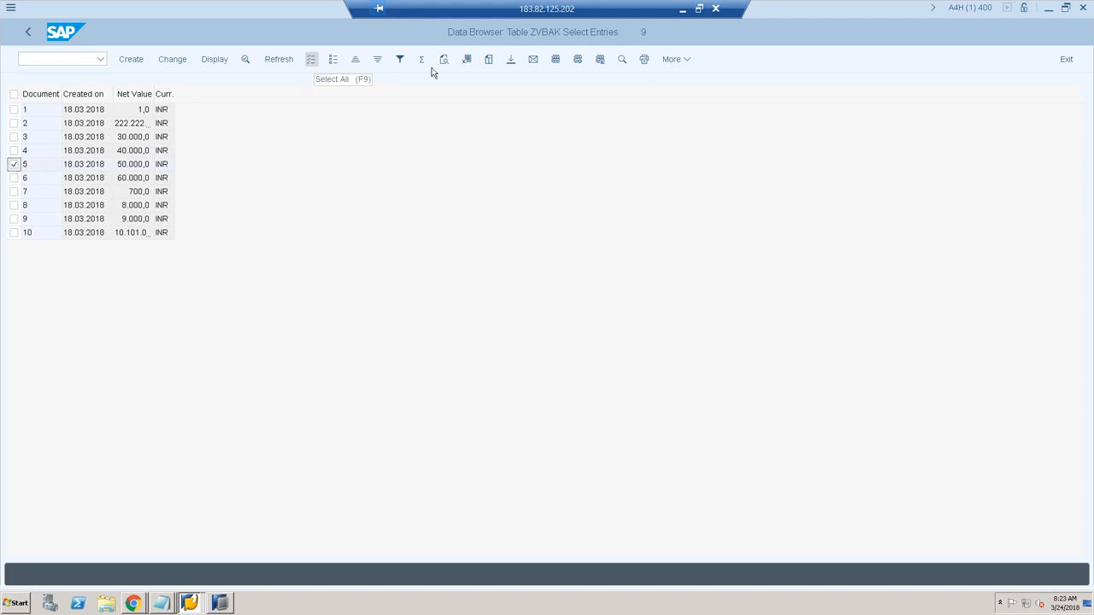
Step: Display document 5 via More > Table Entry > Display, then return to HANA Studio
{"action": "left_click", "coordinate": [689, 62]}
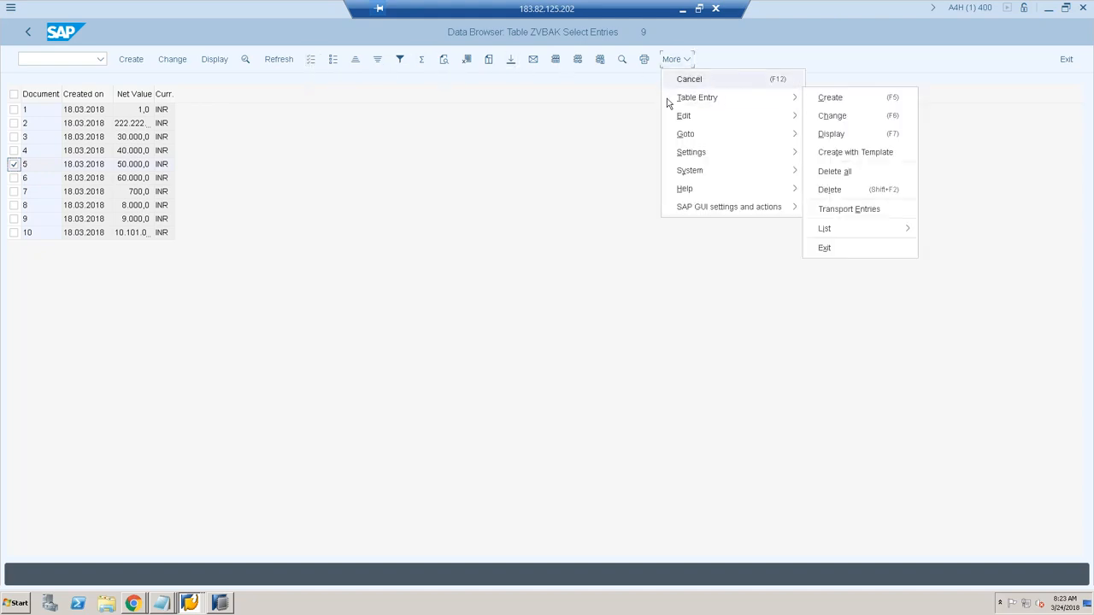
{"action": "left_click", "coordinate": [510, 157]}
{"action": "left_click", "coordinate": [218, 64]}
{"action": "left_click", "coordinate": [145, 61]}
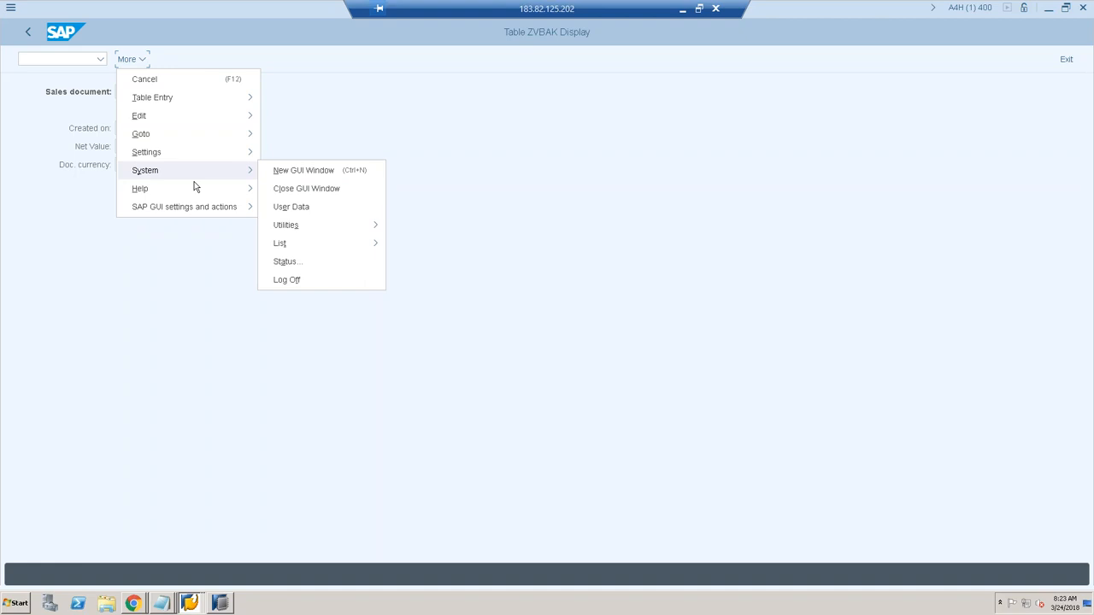
{"action": "left_click", "coordinate": [174, 277]}
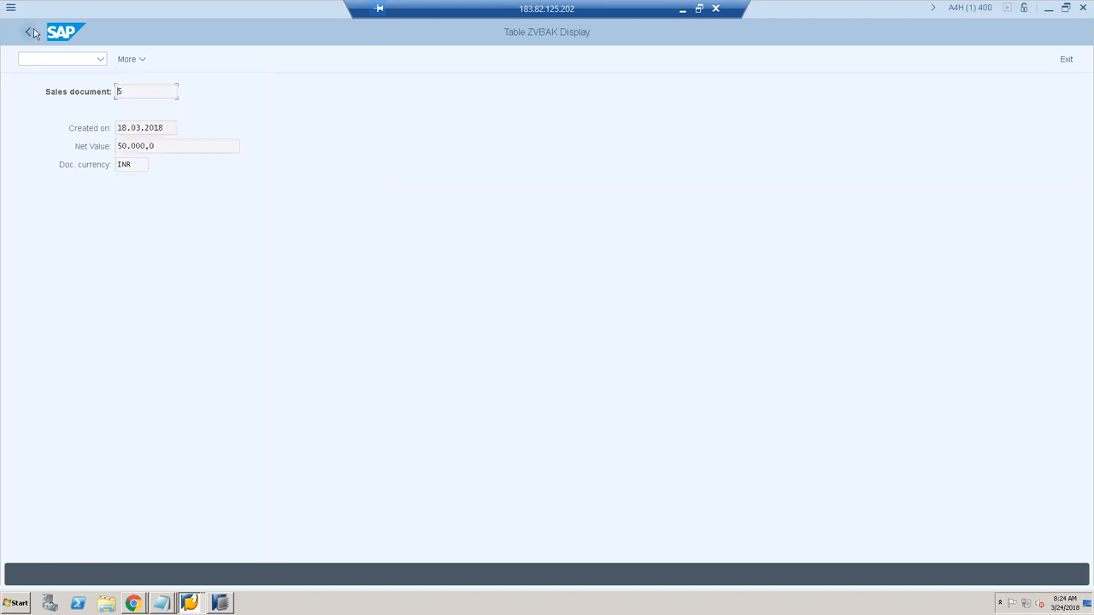
{"action": "left_click", "coordinate": [28, 31]}
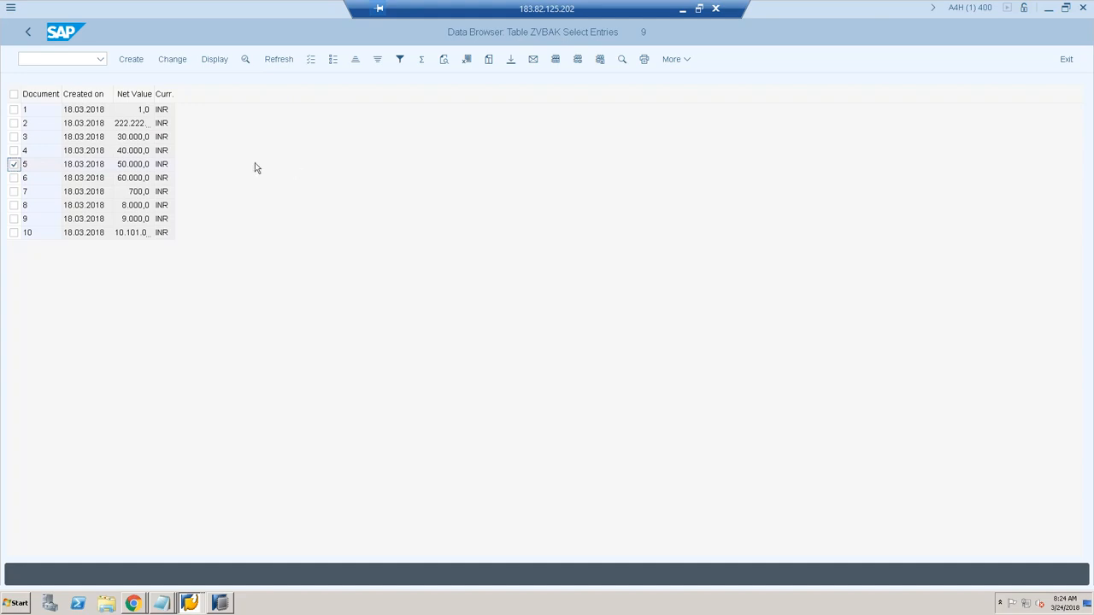
{"action": "left_click", "coordinate": [220, 604]}
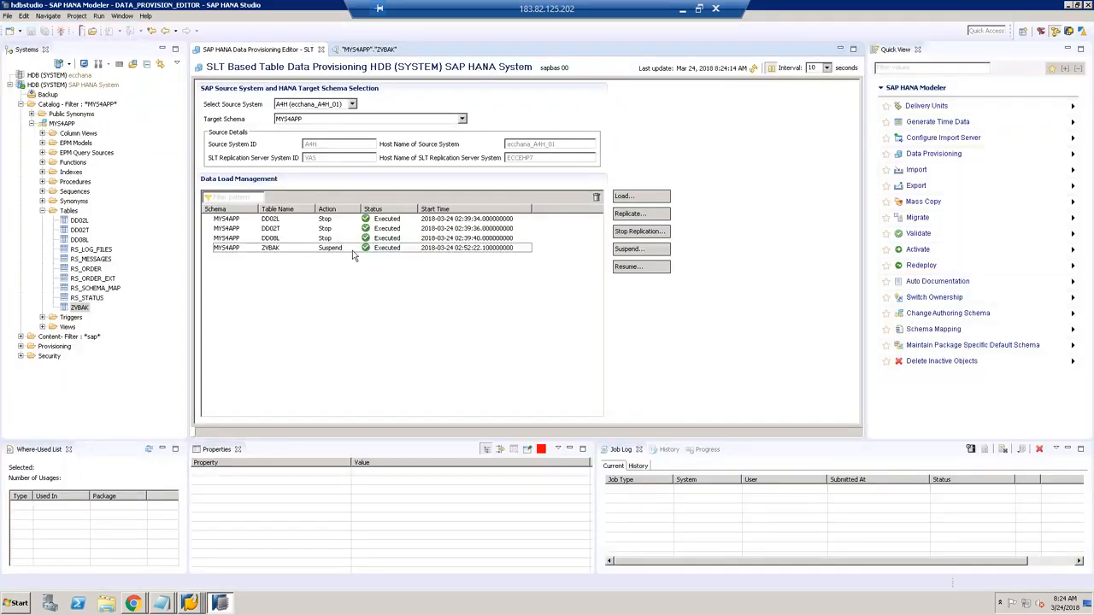
Step: List the change entries of logging table /1CADMC/00000725
{"action": "left_click", "coordinate": [192, 603]}
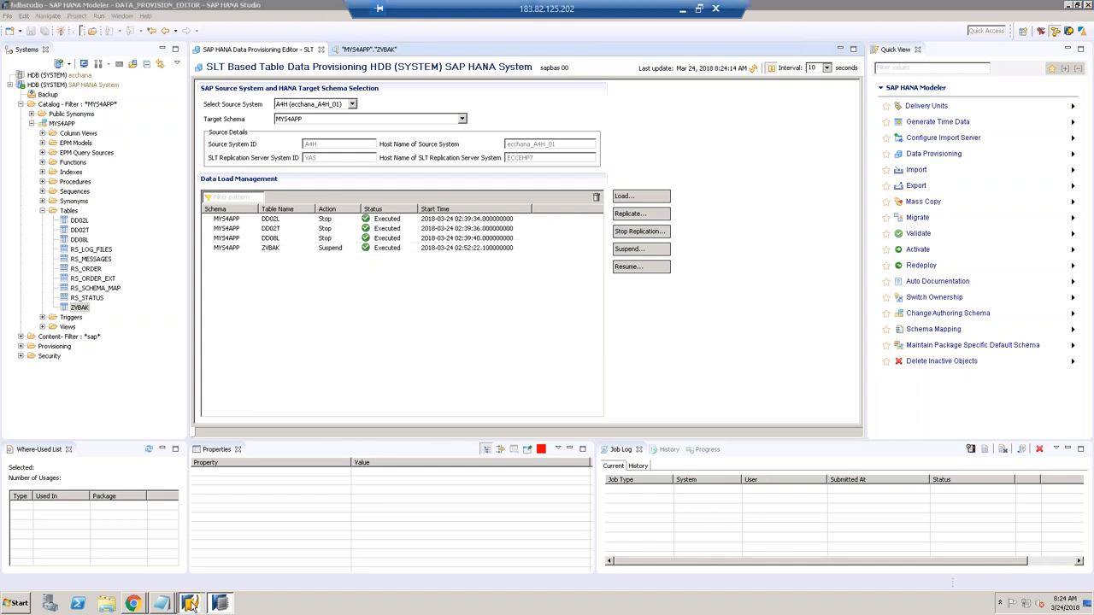
{"action": "left_click", "coordinate": [188, 564]}
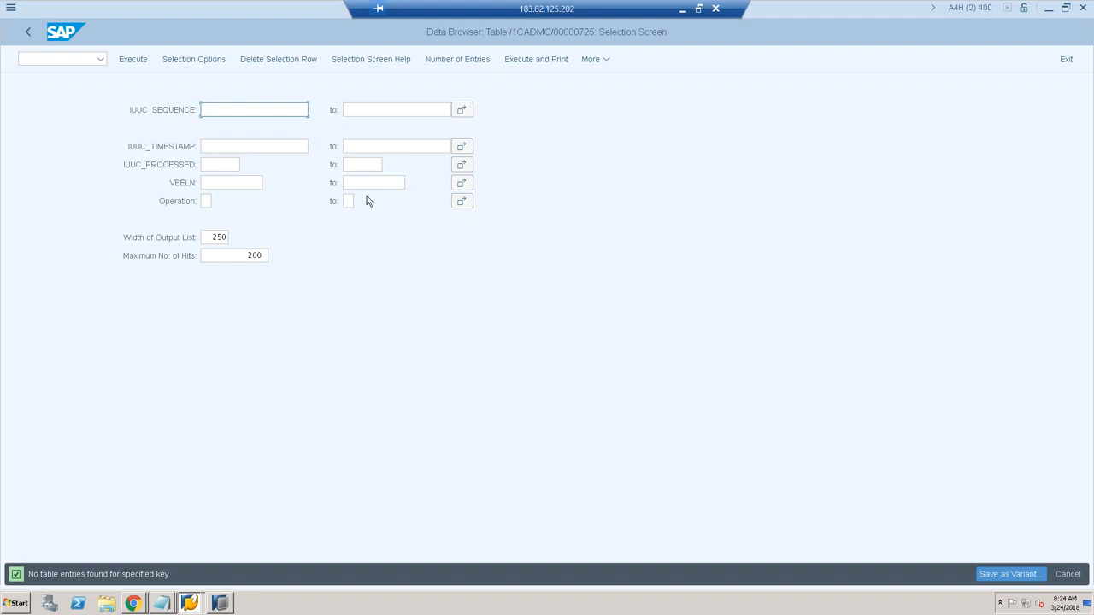
{"action": "key", "text": "F8"}
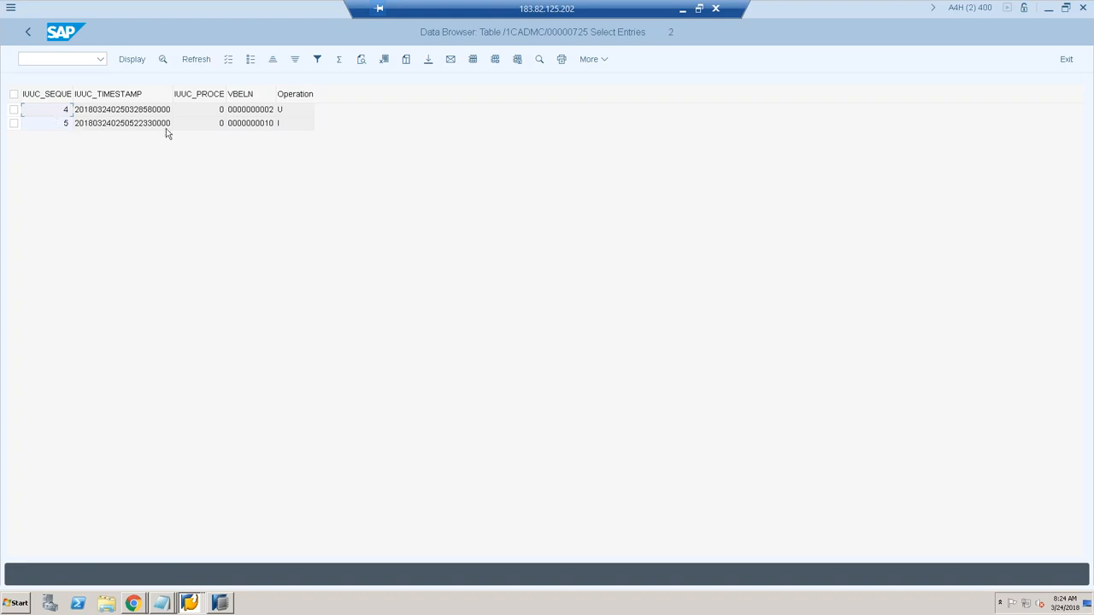
{"action": "left_click", "coordinate": [266, 112]}
{"action": "left_click", "coordinate": [254, 124]}
{"action": "left_click", "coordinate": [291, 127]}
{"action": "left_click", "coordinate": [220, 603]}
Step: Resume replication for the ZVBAK table
{"action": "left_click", "coordinate": [641, 266]}
{"action": "left_click", "coordinate": [422, 164]}
{"action": "left_click", "coordinate": [560, 212]}
{"action": "left_click", "coordinate": [657, 412]}
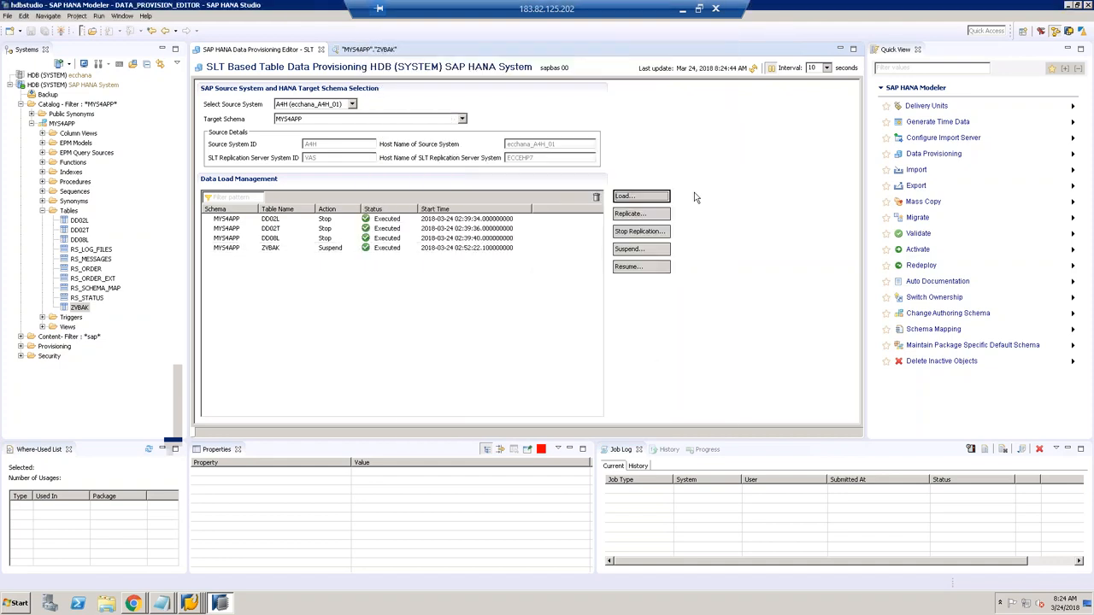
{"action": "left_click", "coordinate": [366, 49]}
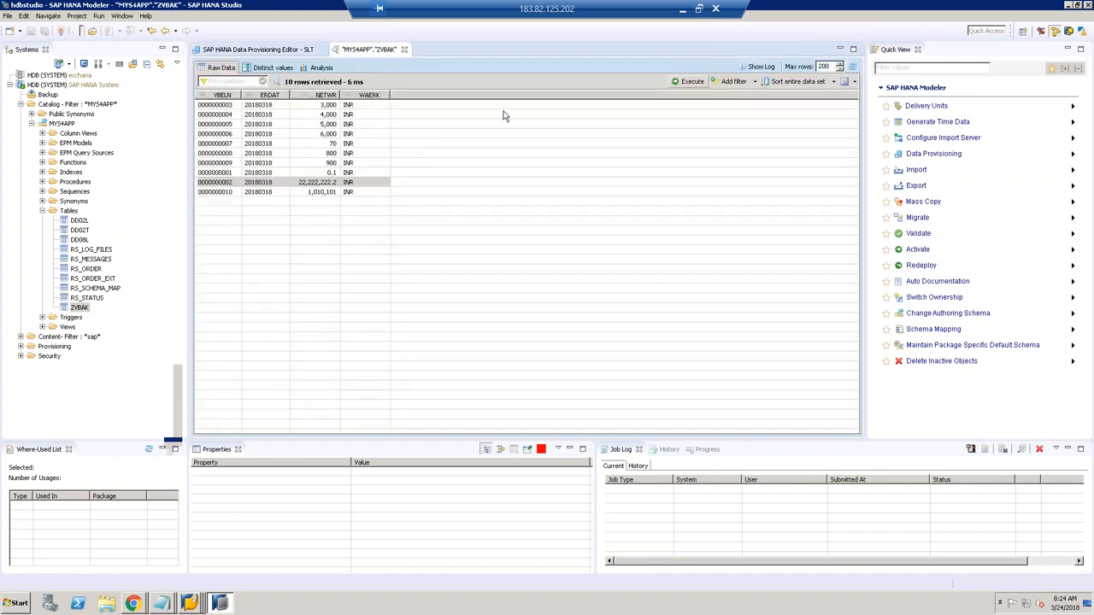
{"action": "left_click", "coordinate": [234, 184]}
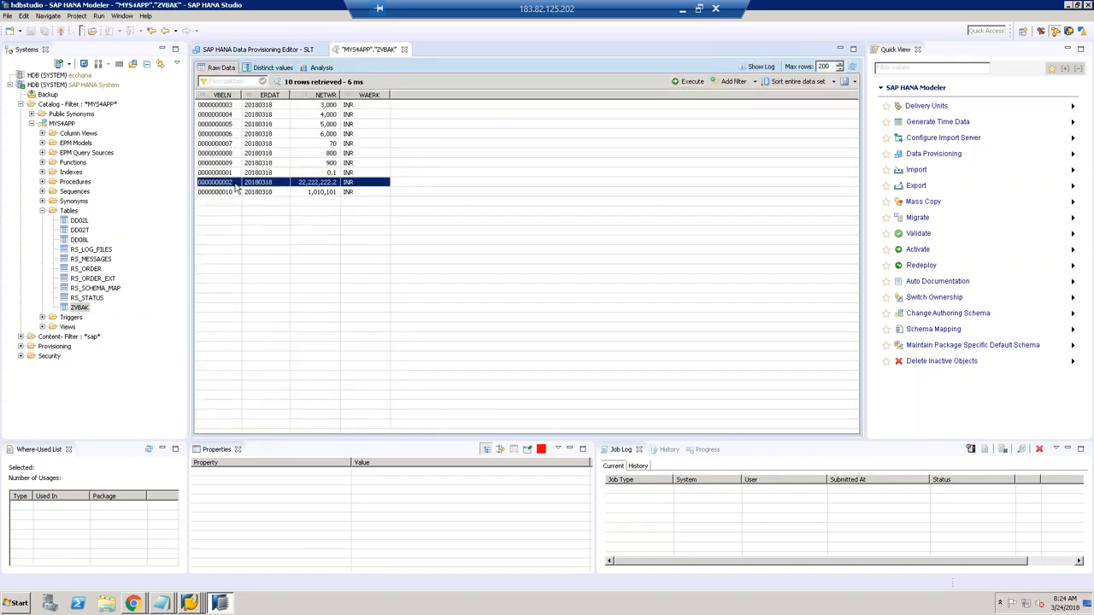
{"action": "left_click", "coordinate": [238, 193]}
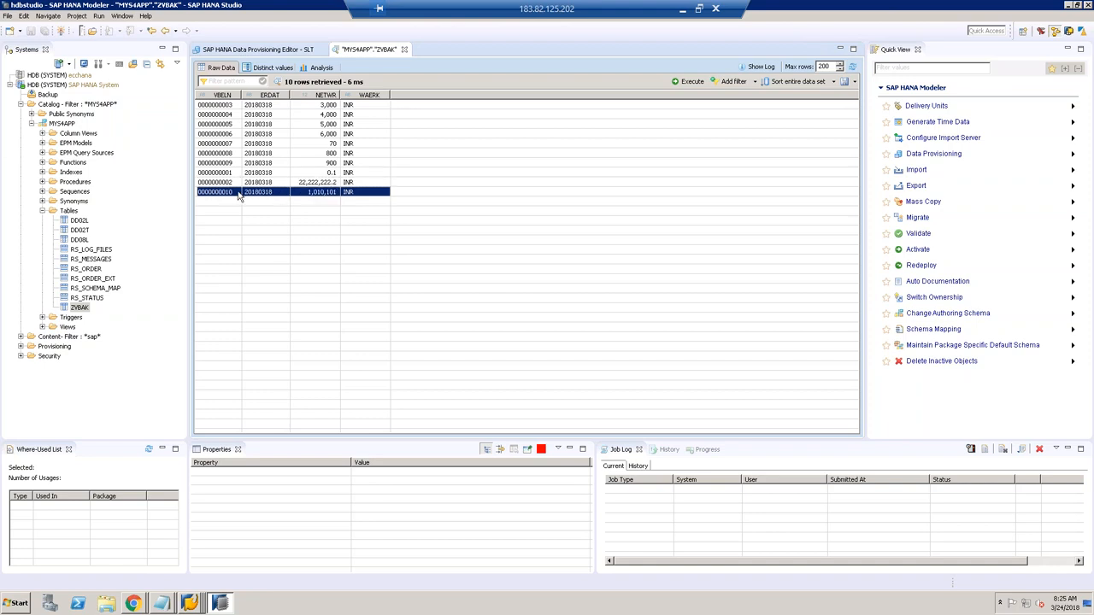
{"action": "left_click", "coordinate": [688, 82]}
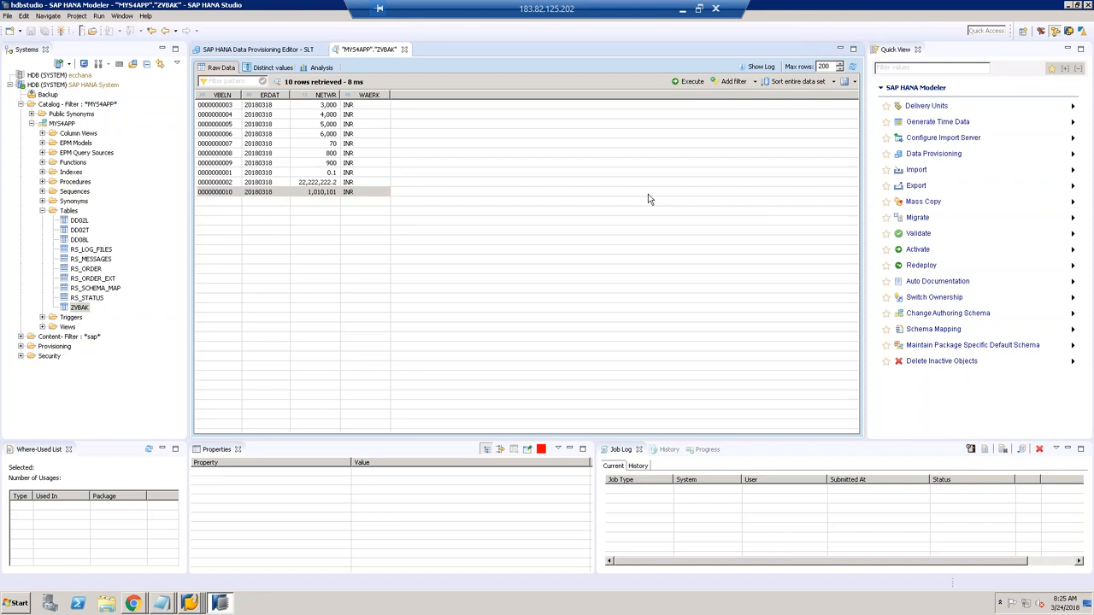
Step: Stop replication for ZVBAK and refresh the load status until it reads Executed
{"action": "left_click", "coordinate": [304, 51]}
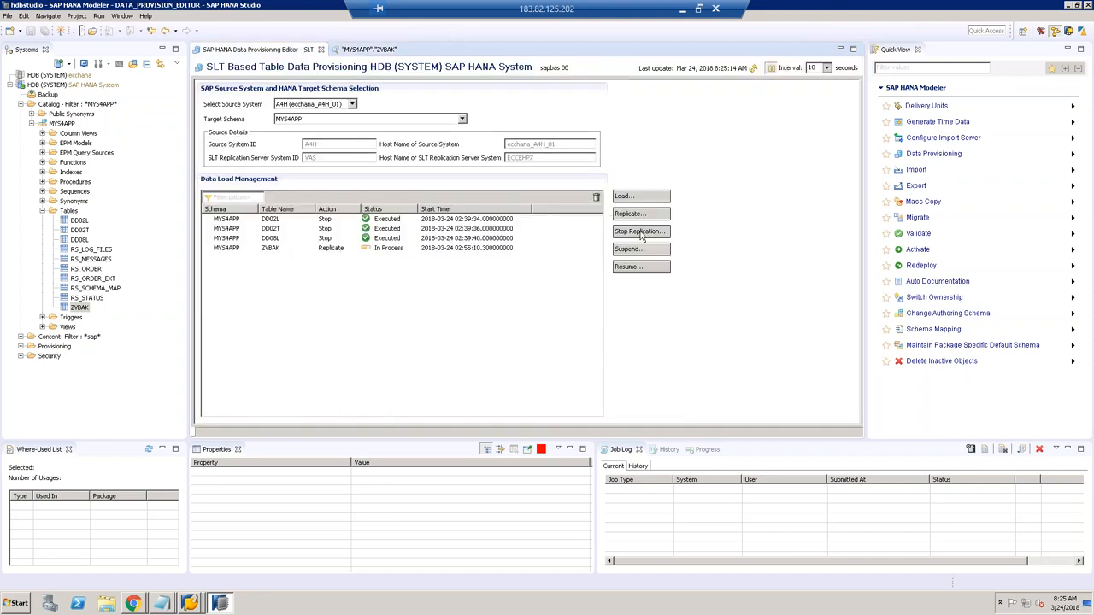
{"action": "left_click", "coordinate": [639, 232]}
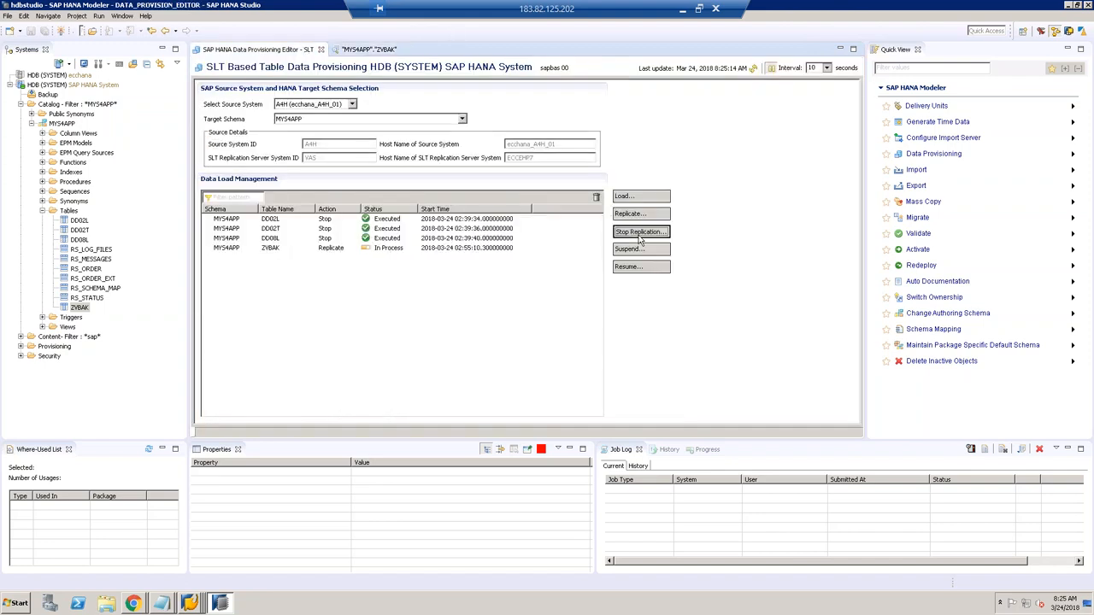
{"action": "left_click", "coordinate": [560, 211]}
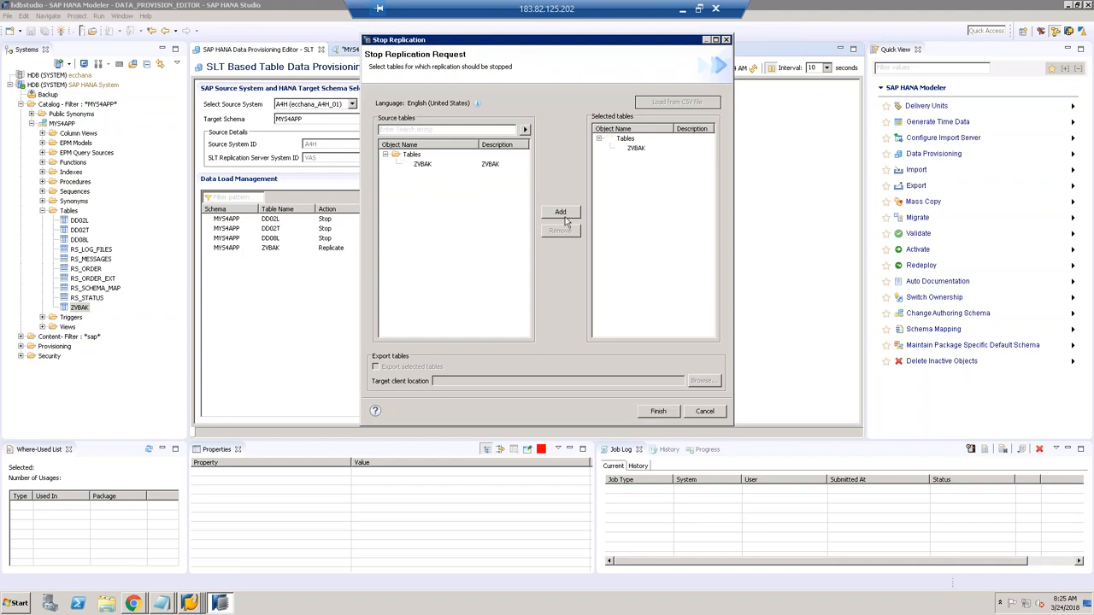
{"action": "left_click", "coordinate": [657, 411]}
{"action": "left_click", "coordinate": [753, 69]}
{"action": "left_click", "coordinate": [753, 68]}
{"action": "left_click", "coordinate": [753, 68]}
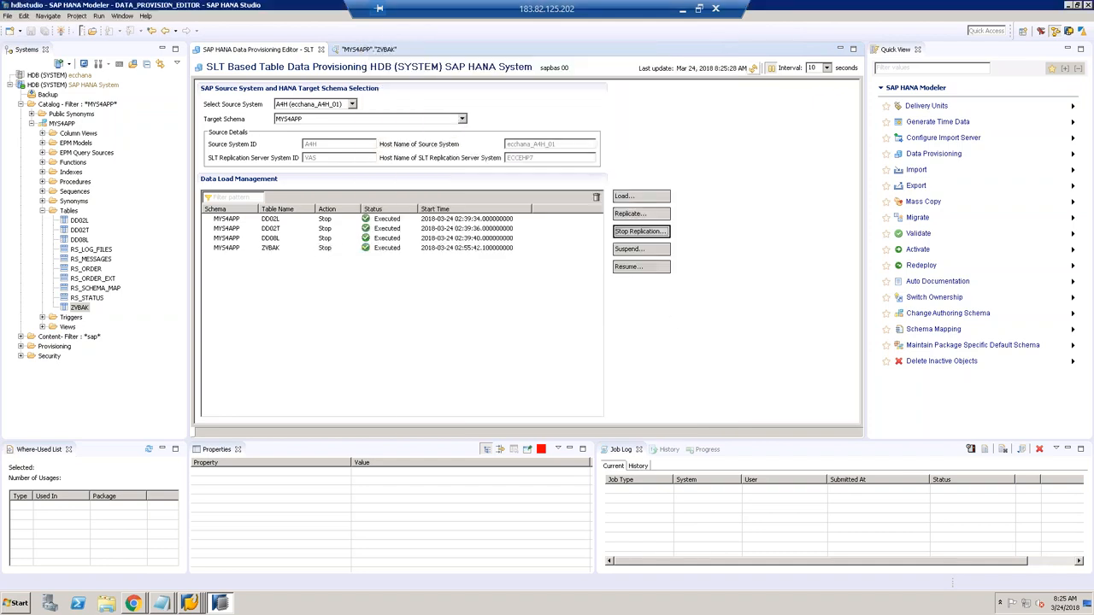
Step: Check in SE11 that logging table /1CADMC/00000725 no longer exists
{"action": "left_click", "coordinate": [199, 598]}
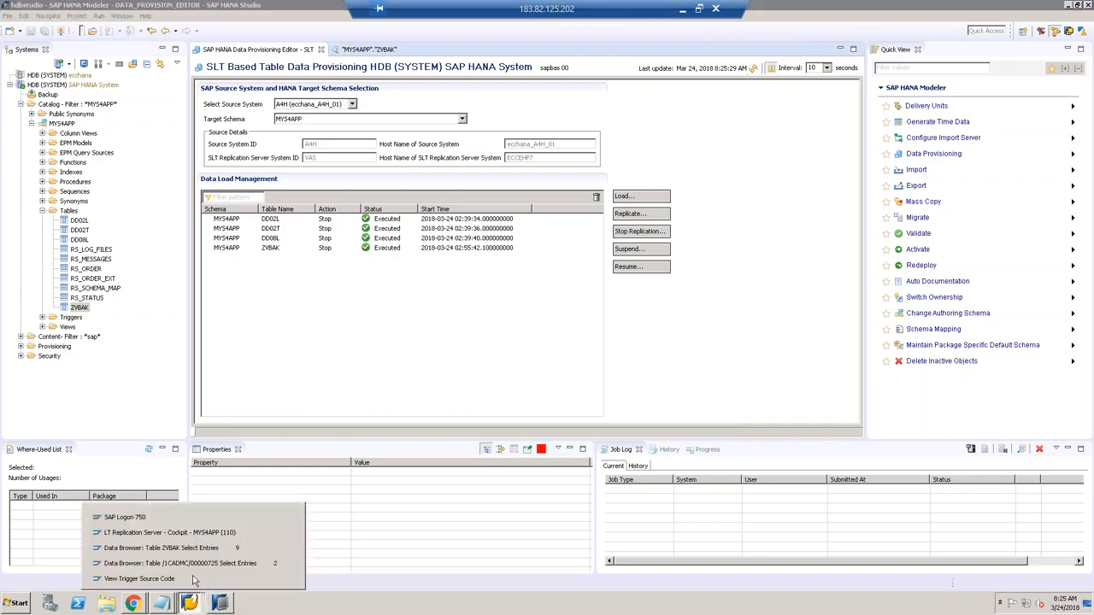
{"action": "left_click", "coordinate": [192, 564]}
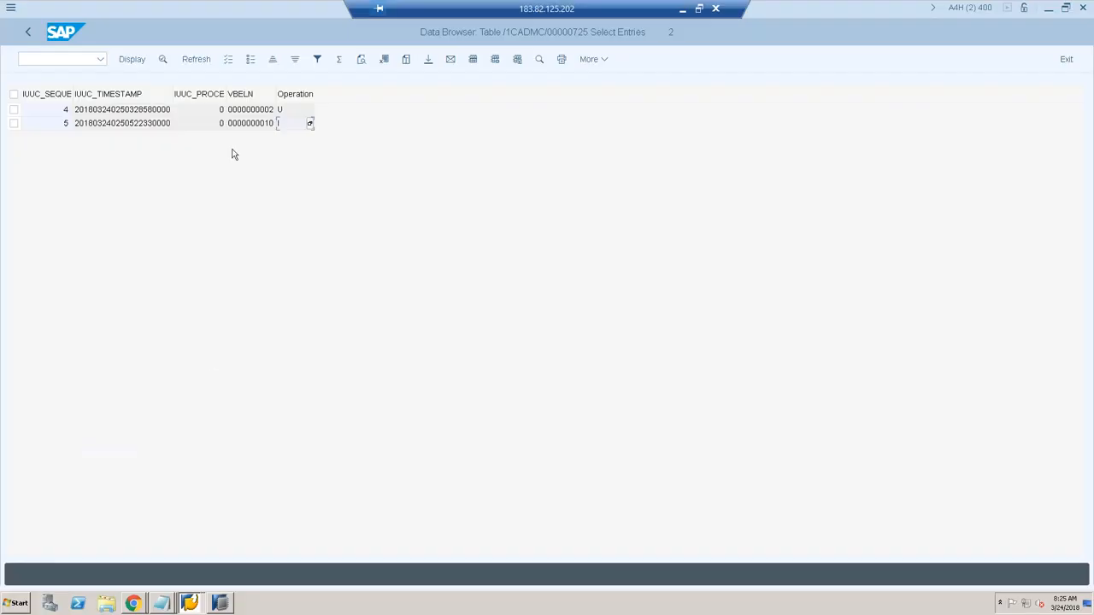
{"action": "left_click", "coordinate": [30, 33]}
{"action": "left_click", "coordinate": [31, 34]}
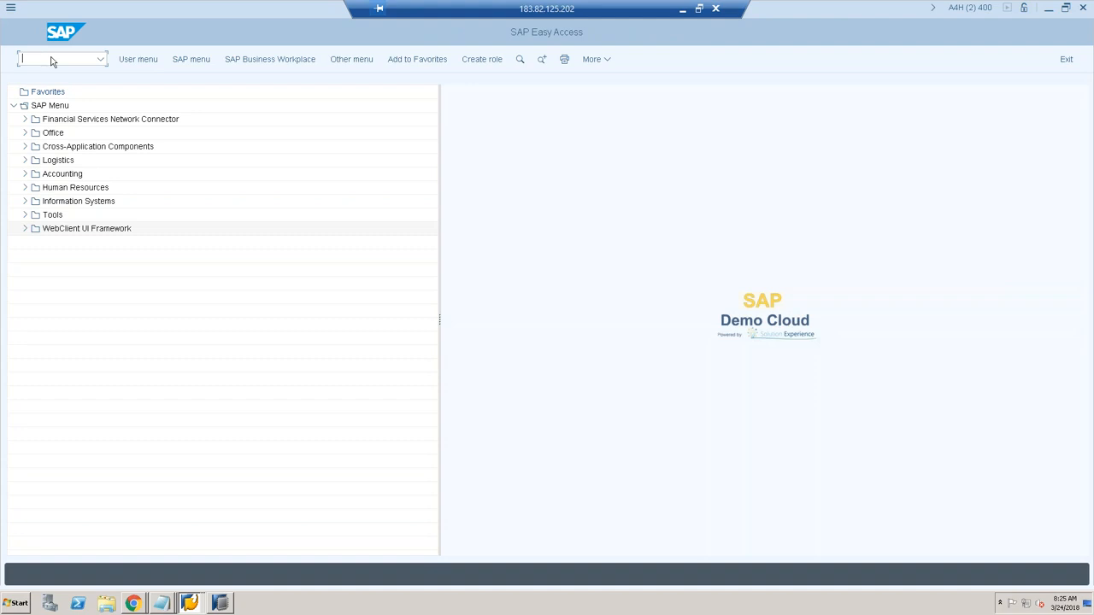
{"action": "type", "text": "DSSE11"}
{"action": "key", "text": "Return"}
{"action": "left_click", "coordinate": [83, 313]}
{"action": "left_click", "coordinate": [82, 313]}
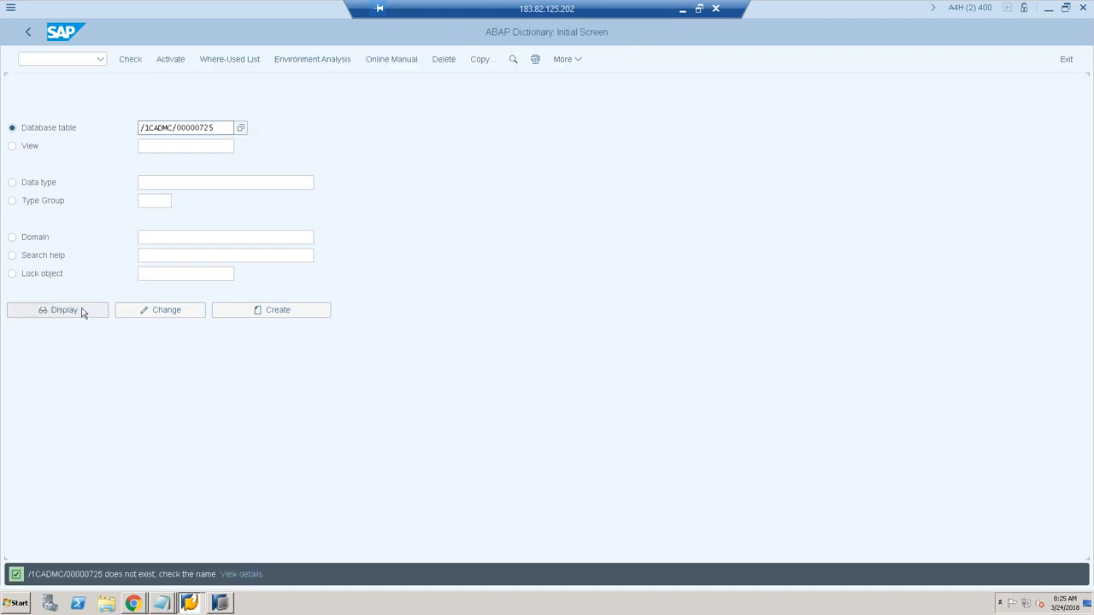
Step: Re-run the trigger source code lookup for ZVBAK, confirming the trigger is gone
{"action": "left_click", "coordinate": [190, 603]}
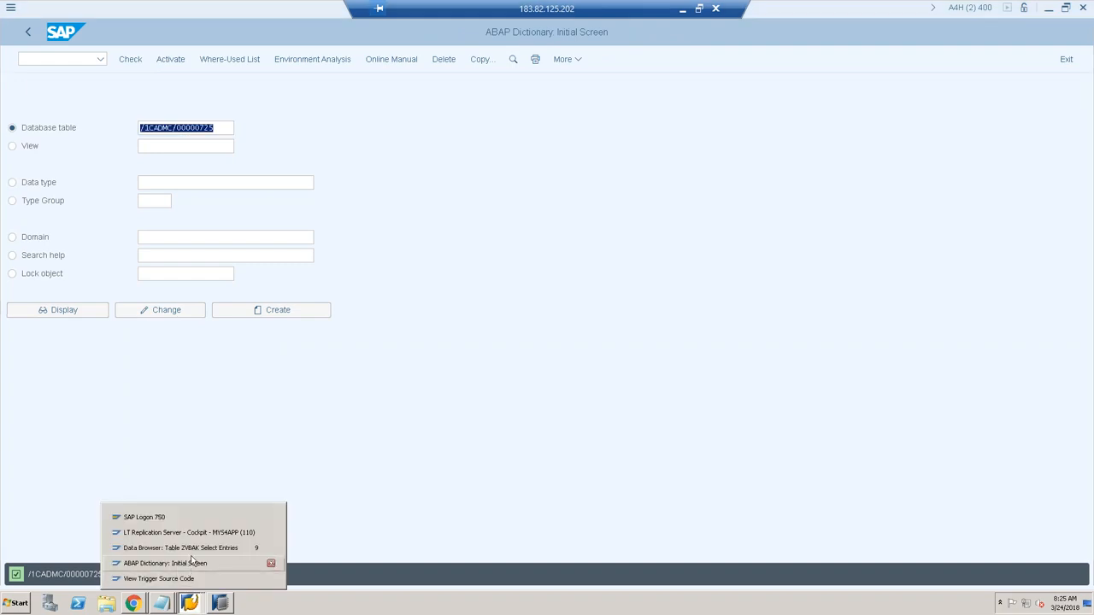
{"action": "left_click", "coordinate": [162, 578]}
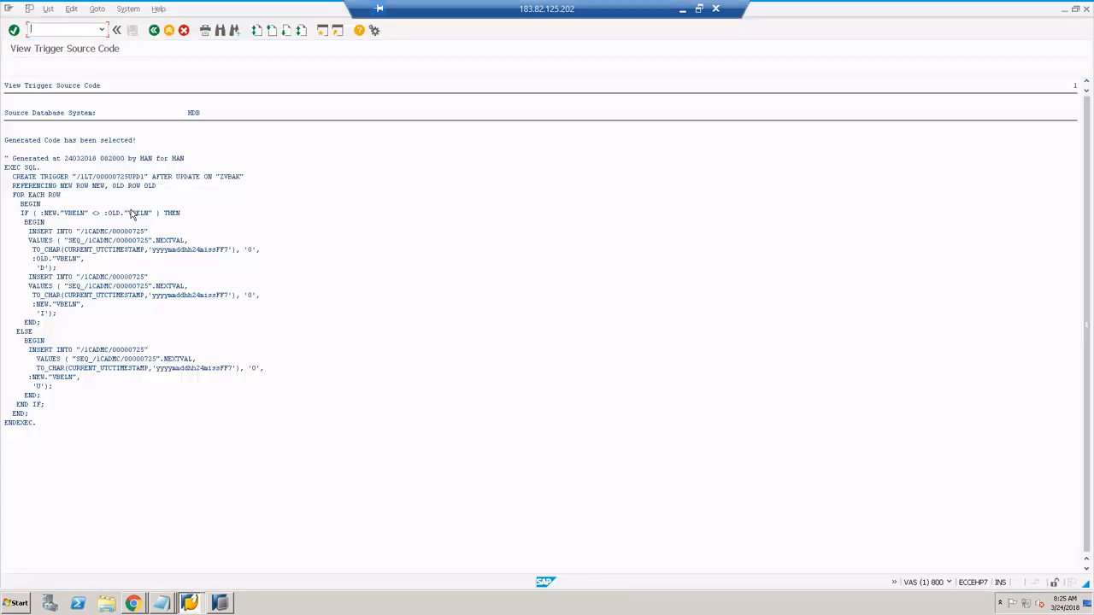
{"action": "left_click", "coordinate": [154, 32]}
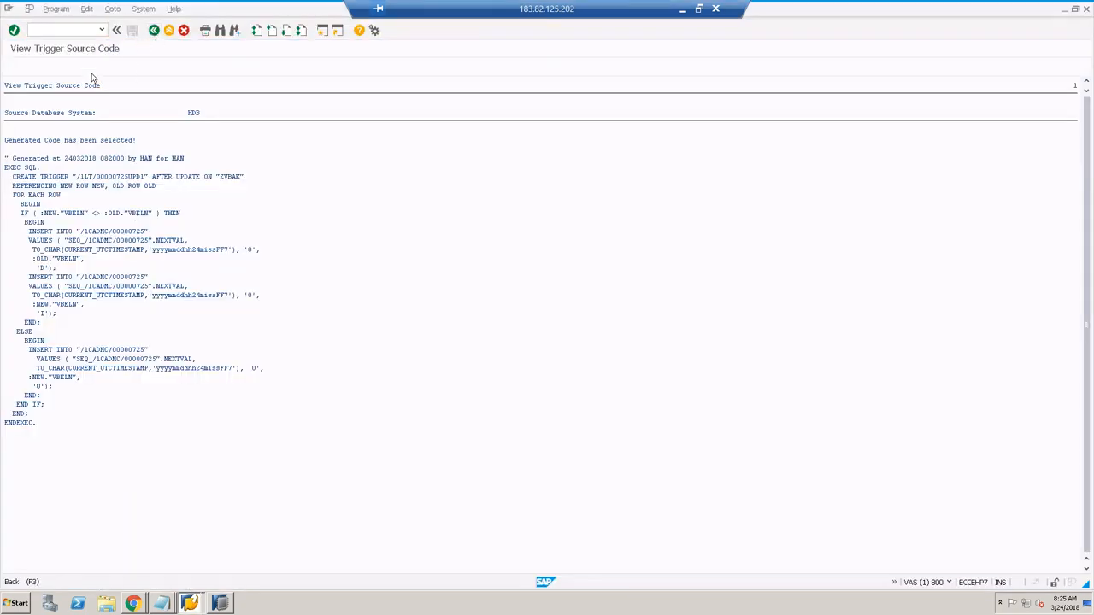
{"action": "left_click", "coordinate": [15, 68]}
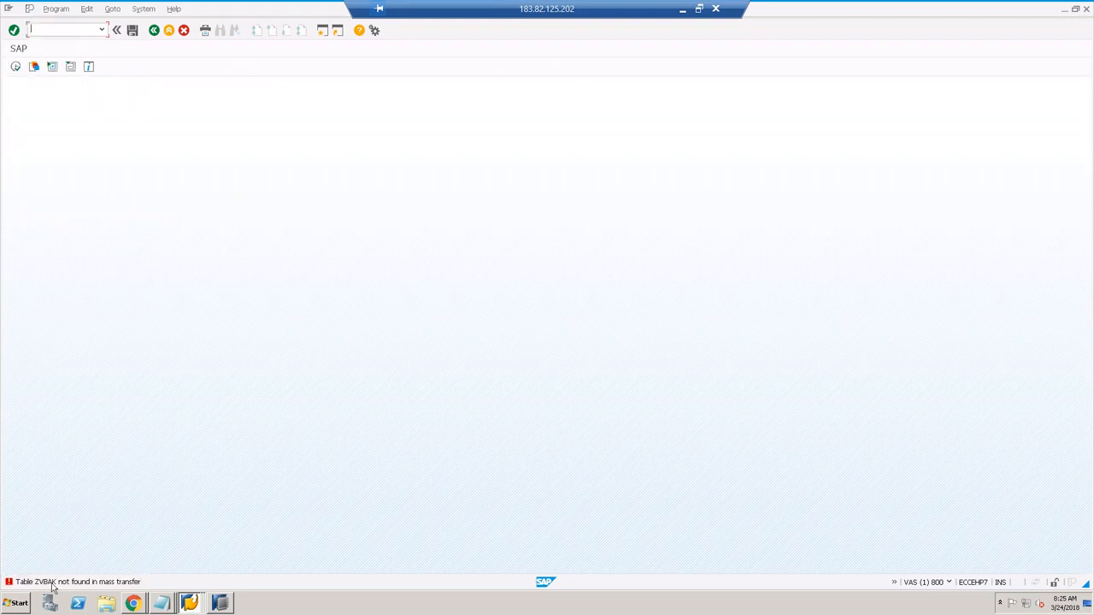
Step: Confirm configuration 110's table overview in the cockpit lists no tables
{"action": "left_click", "coordinate": [154, 31]}
{"action": "left_click", "coordinate": [154, 32]}
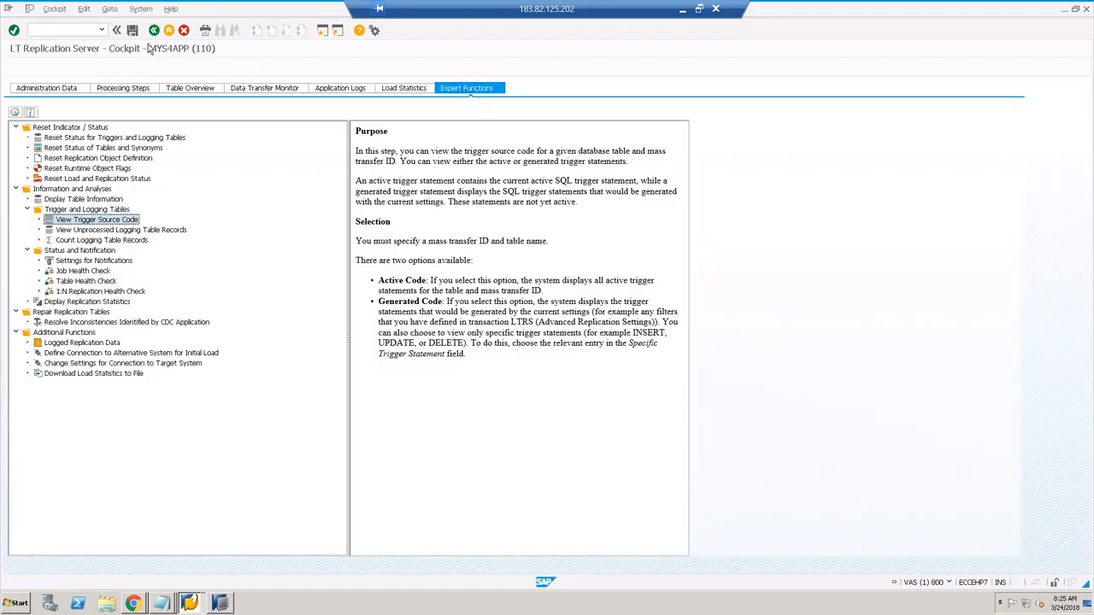
{"action": "left_click", "coordinate": [176, 151]}
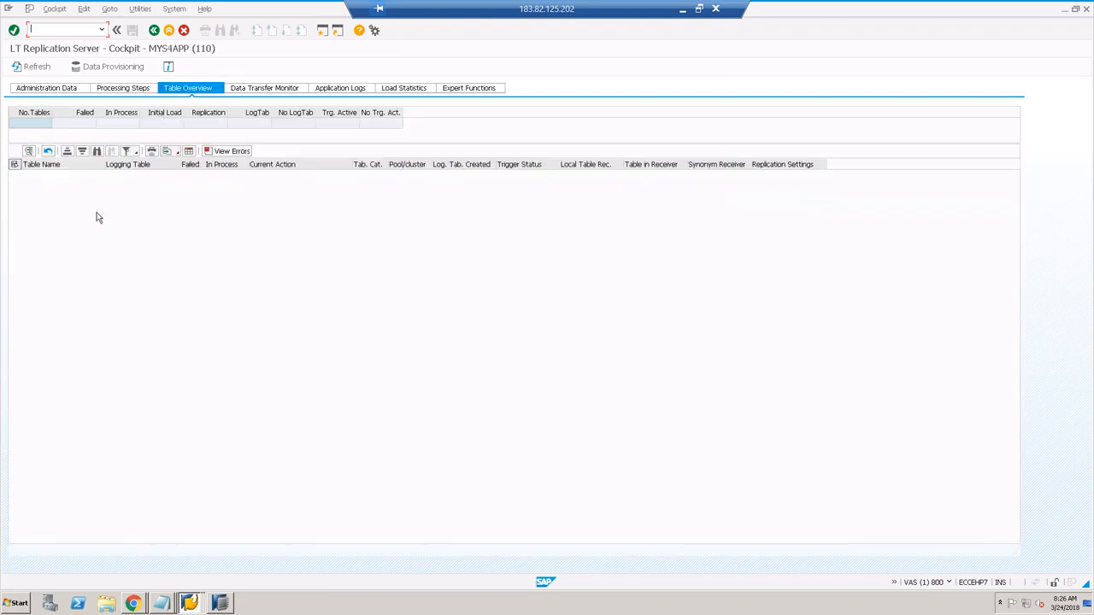
{"action": "left_click", "coordinate": [220, 604]}
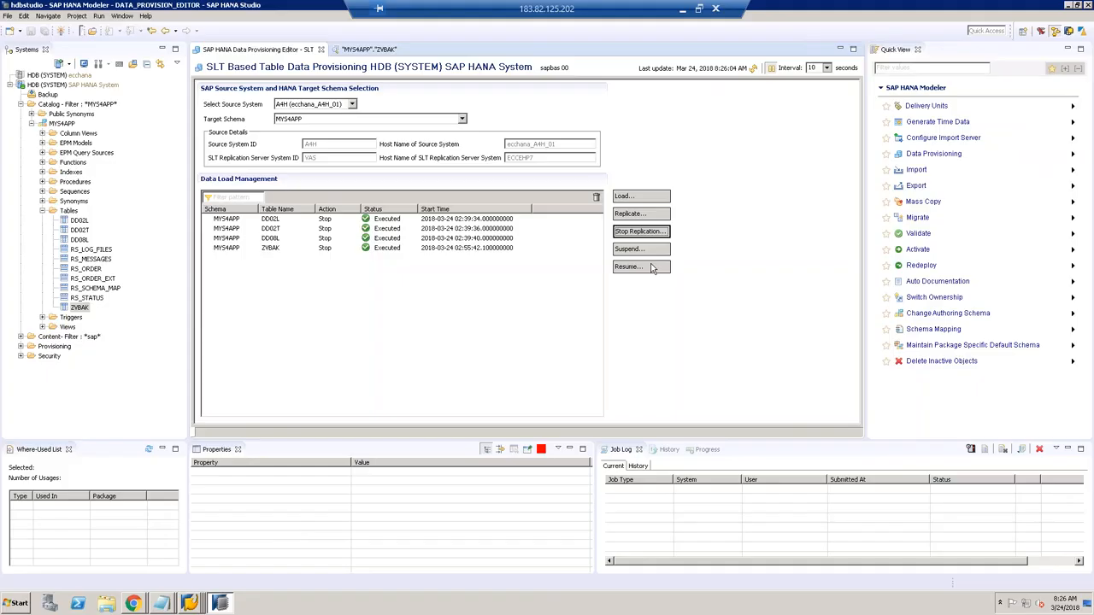
Step: Delete the ZVBAK table from MYS4APP with the Cascade option
{"action": "left_click", "coordinate": [639, 198]}
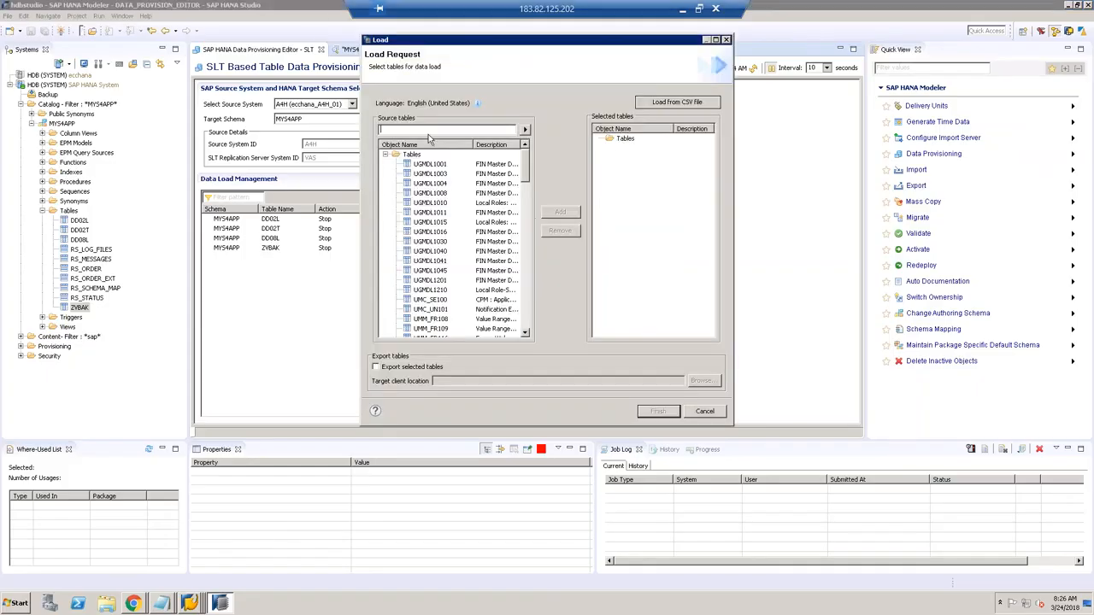
{"action": "left_click", "coordinate": [706, 413]}
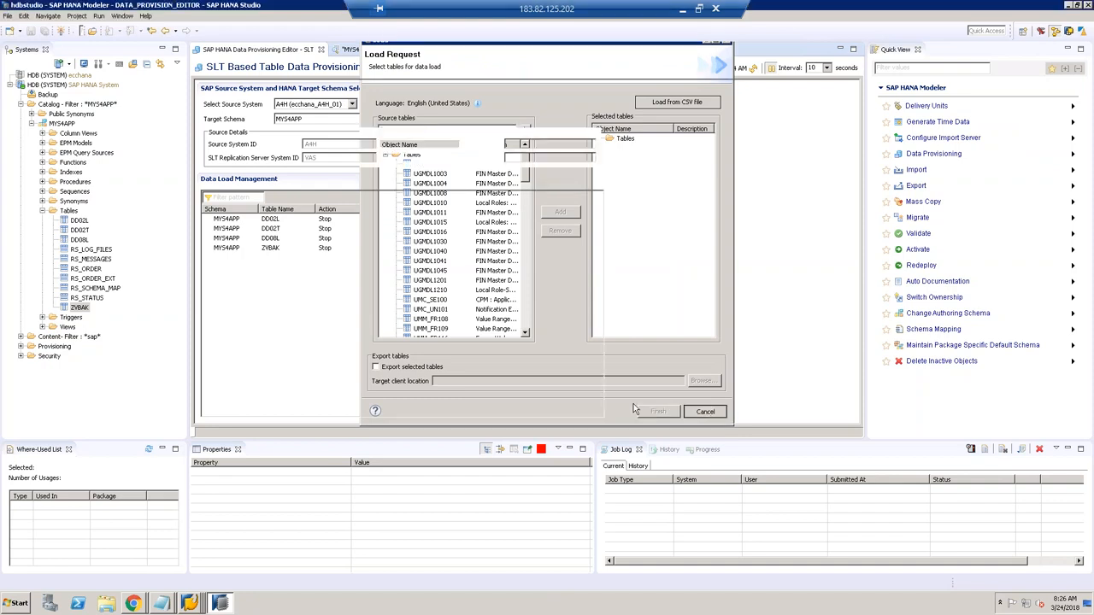
{"action": "right_click", "coordinate": [83, 313]}
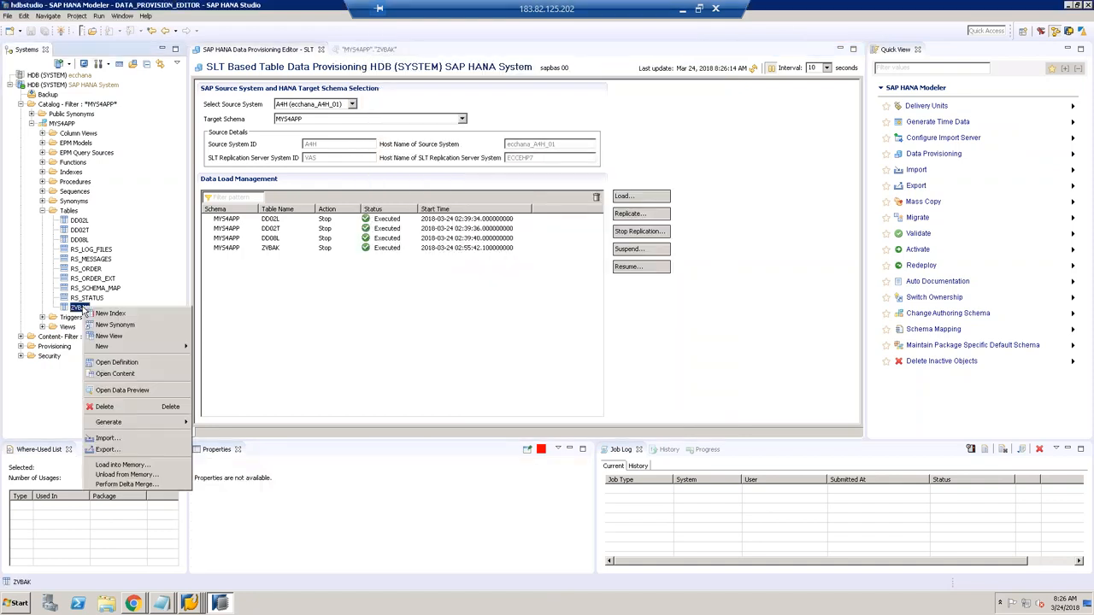
{"action": "left_click", "coordinate": [110, 413]}
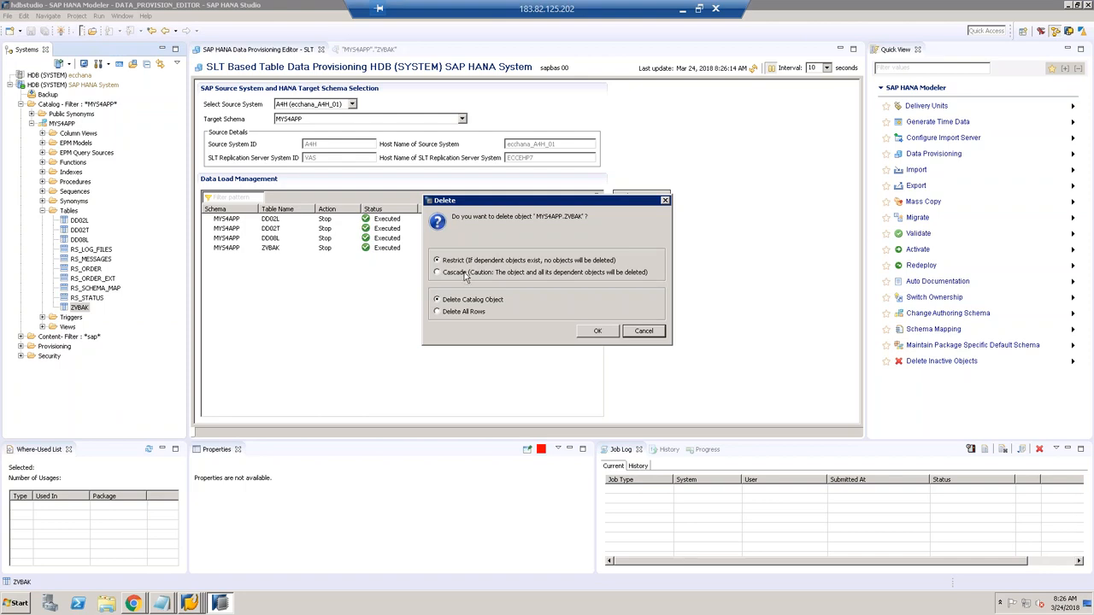
{"action": "left_click", "coordinate": [600, 332]}
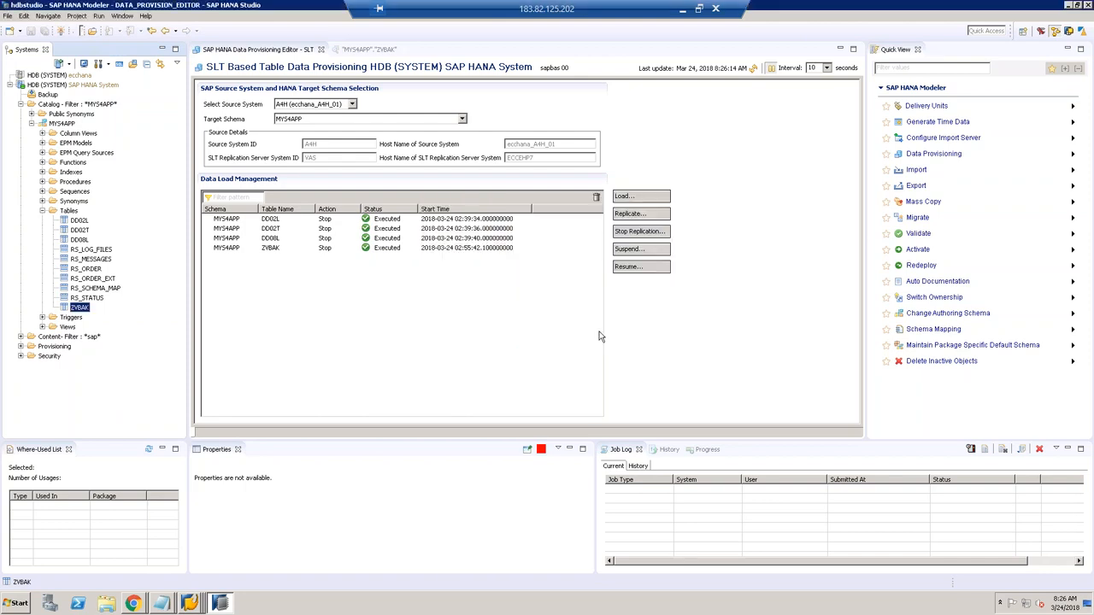
Step: Refresh MYS4APP's Tables folder, leaving nine tables
{"action": "left_click", "coordinate": [71, 212]}
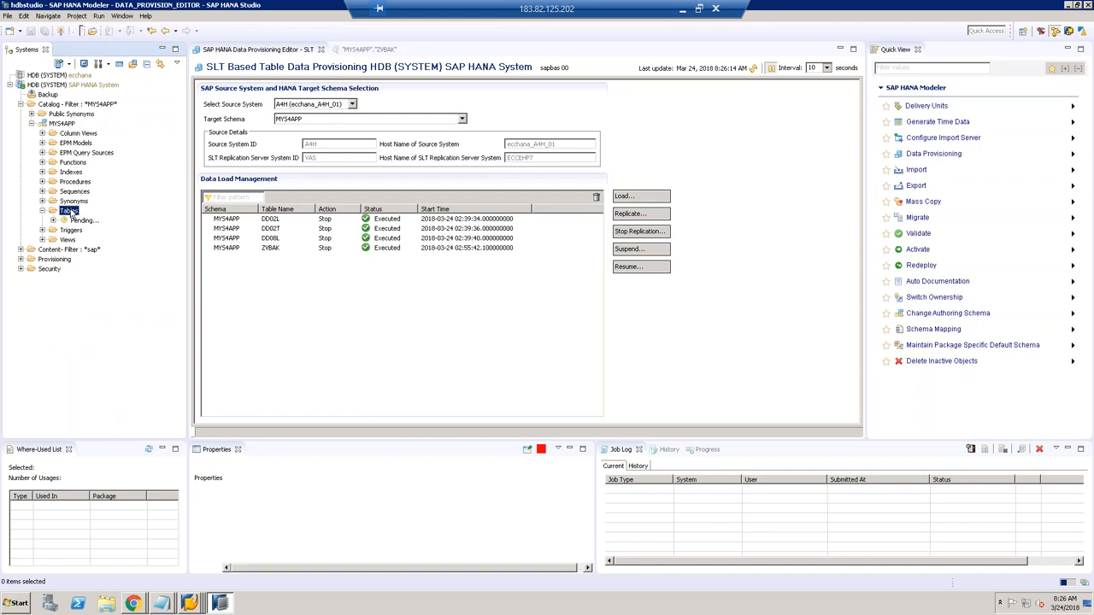
{"action": "right_click", "coordinate": [72, 214]}
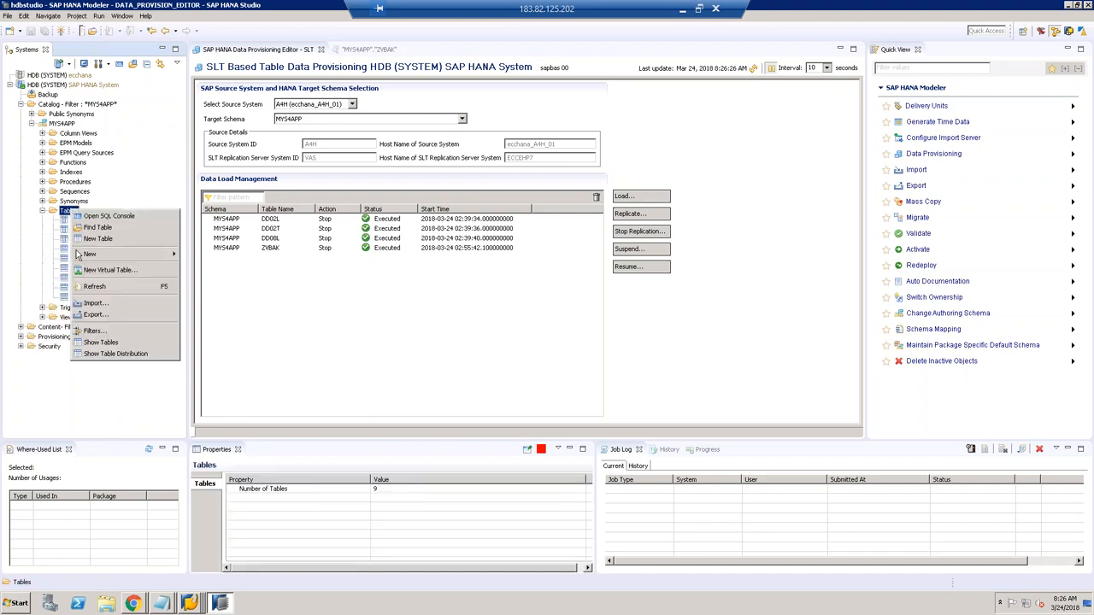
{"action": "left_click", "coordinate": [99, 291]}
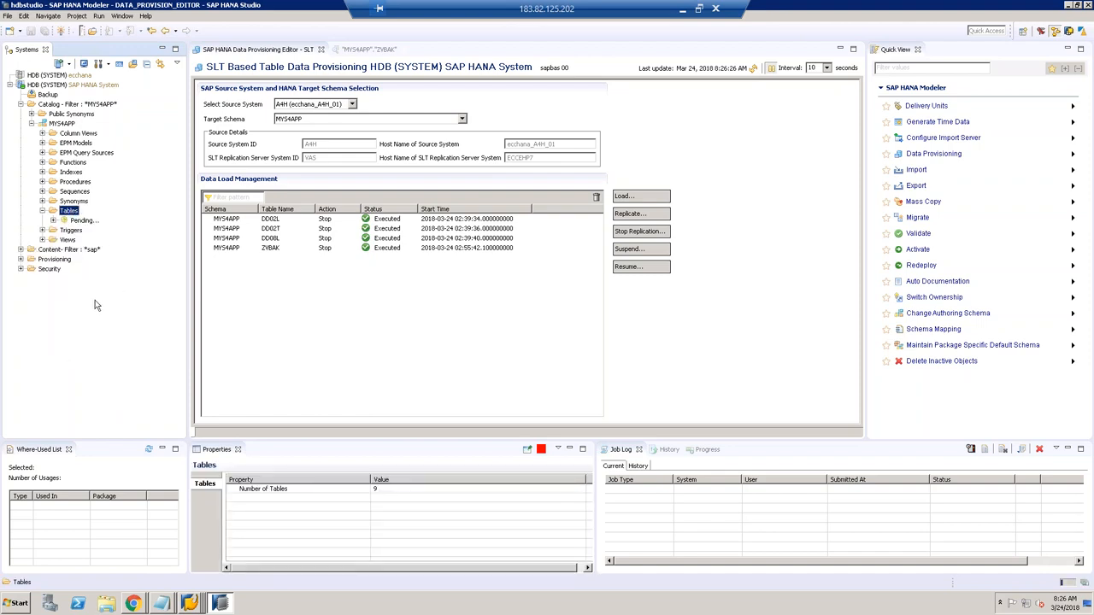
Step: Submit a Load request for ZVBAK, found by filtering source tables for 'ZV'
{"action": "left_click", "coordinate": [632, 198]}
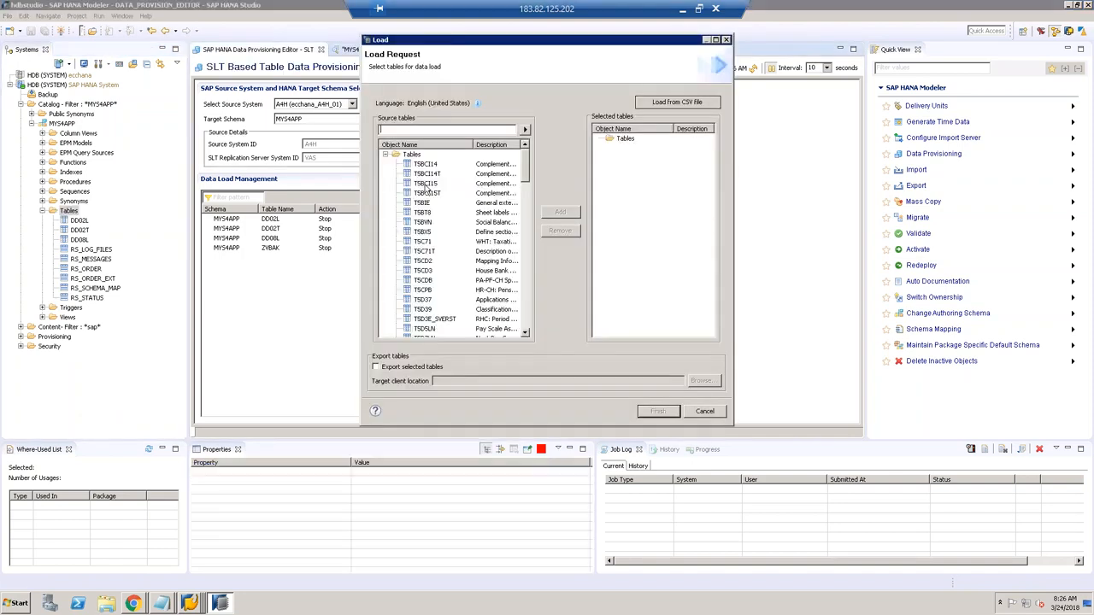
{"action": "type", "text": "ZVBAK"}
{"action": "left_click", "coordinate": [525, 130]}
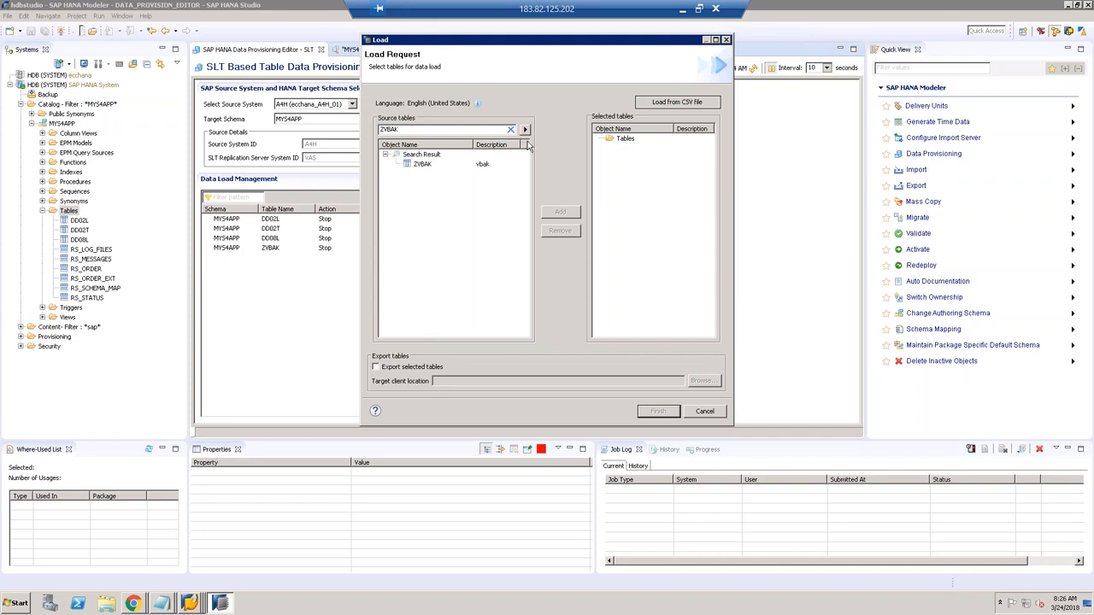
{"action": "left_click", "coordinate": [424, 164]}
{"action": "left_click", "coordinate": [560, 212]}
{"action": "left_click", "coordinate": [658, 412]}
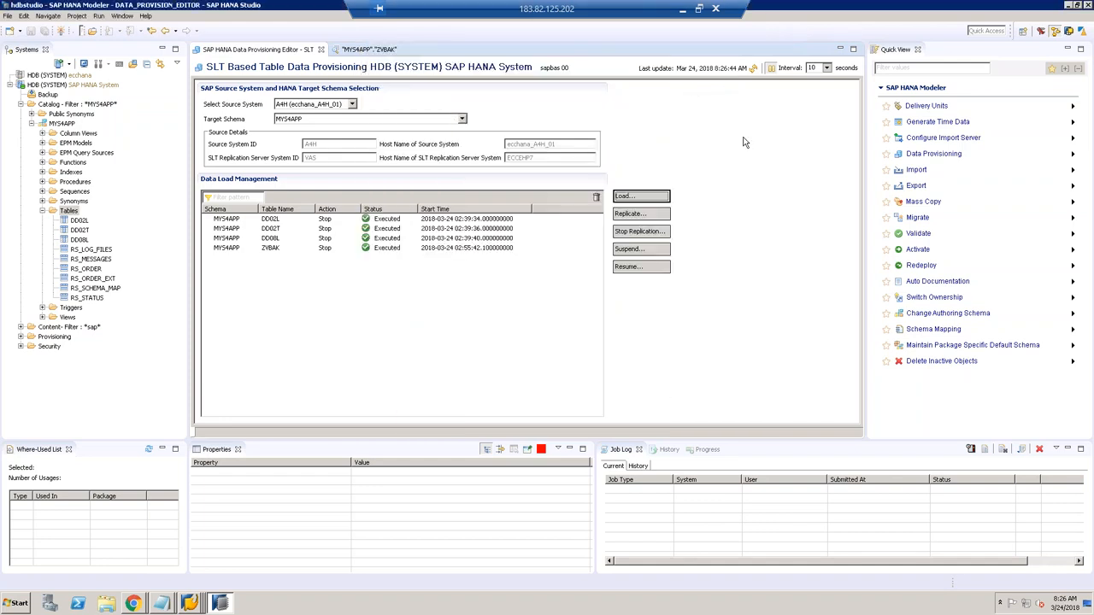
Step: Refresh the load status and the Tables folder so ZVBAK reappears
{"action": "left_click", "coordinate": [752, 68]}
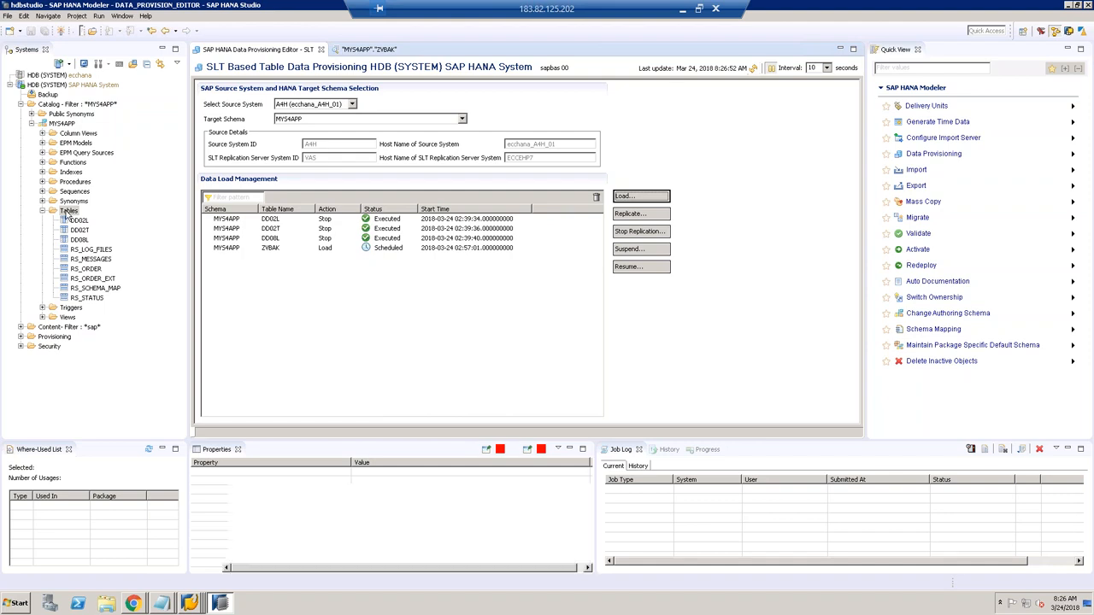
{"action": "right_click", "coordinate": [66, 212]}
{"action": "left_click", "coordinate": [92, 289]}
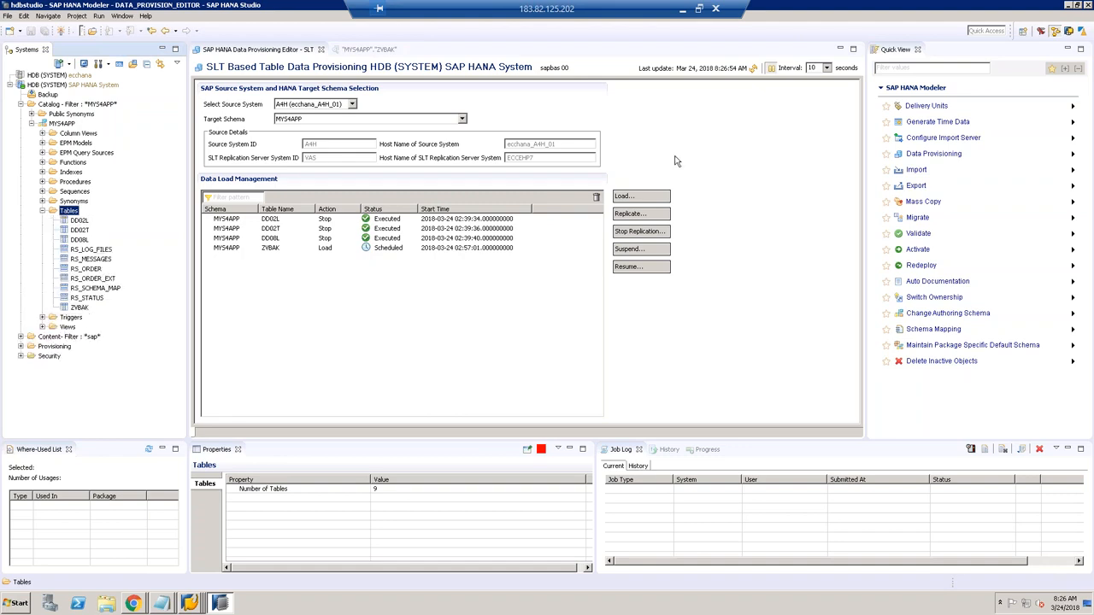
Step: Refresh the load status repeatedly and open a data preview of ZVBAK
{"action": "left_click", "coordinate": [756, 70]}
{"action": "left_click", "coordinate": [756, 70]}
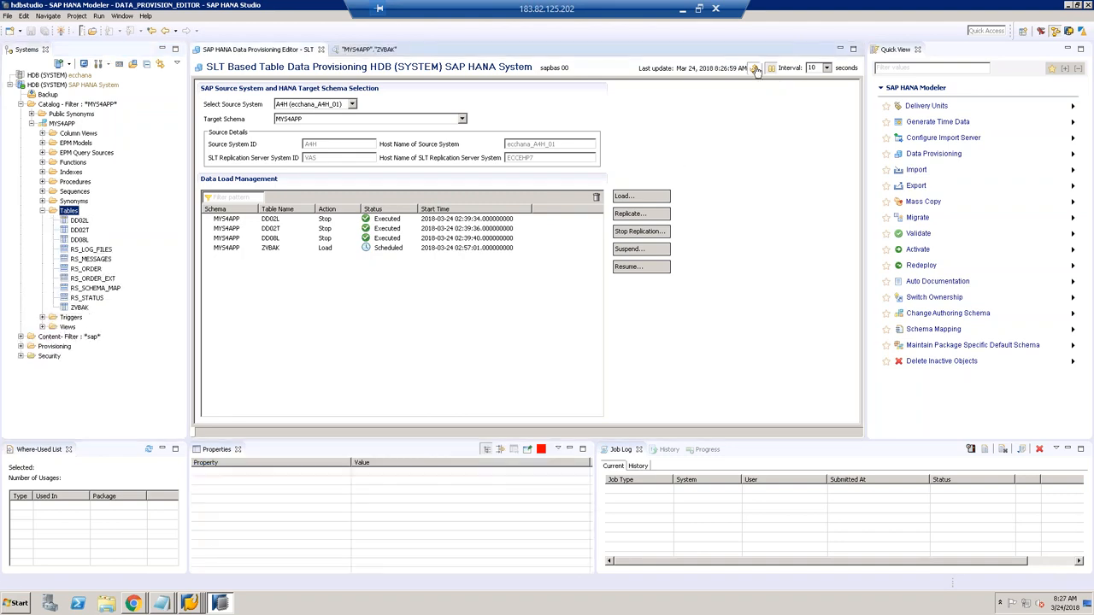
{"action": "left_click", "coordinate": [756, 70]}
{"action": "left_click", "coordinate": [755, 70]}
{"action": "left_click", "coordinate": [756, 70]}
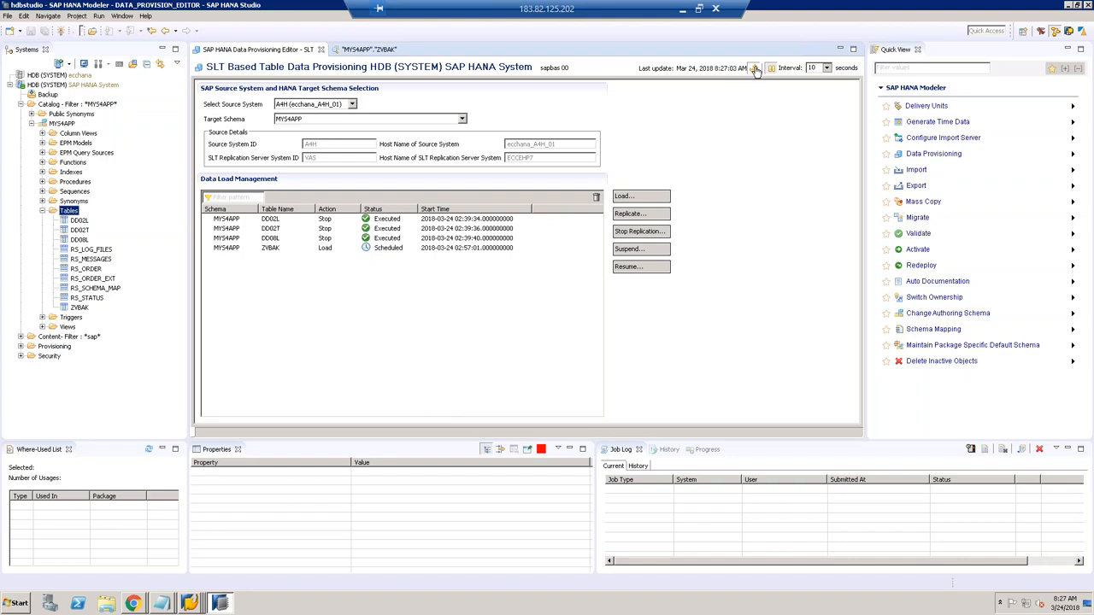
{"action": "right_click", "coordinate": [80, 307]}
{"action": "left_click", "coordinate": [376, 350]}
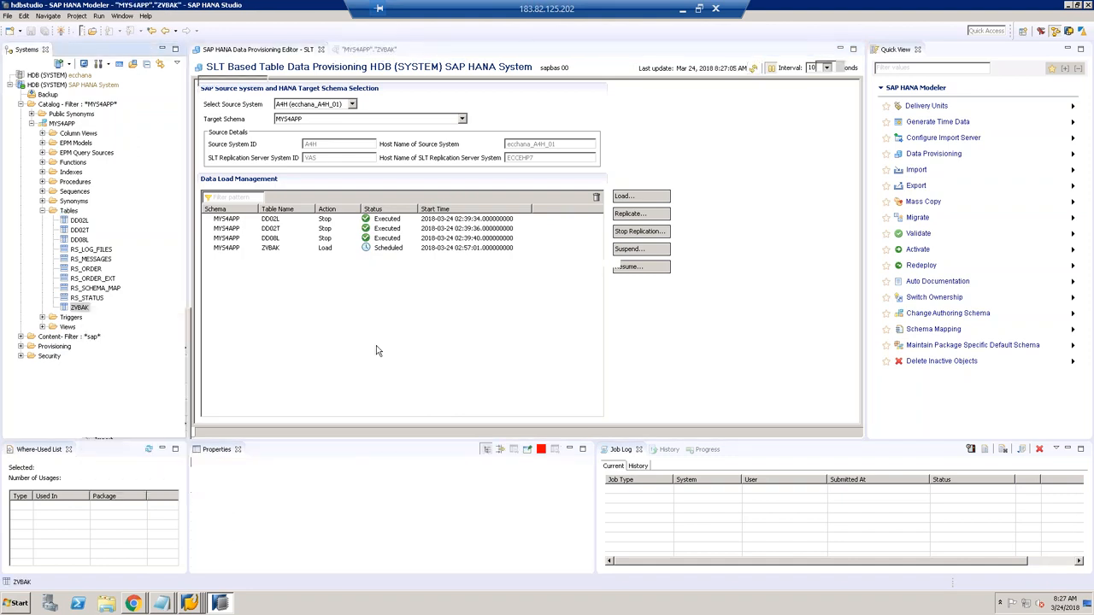
Step: Confirm the ZVBAK load is Executed and run the preview, returning 10 rows
{"action": "left_click", "coordinate": [266, 49]}
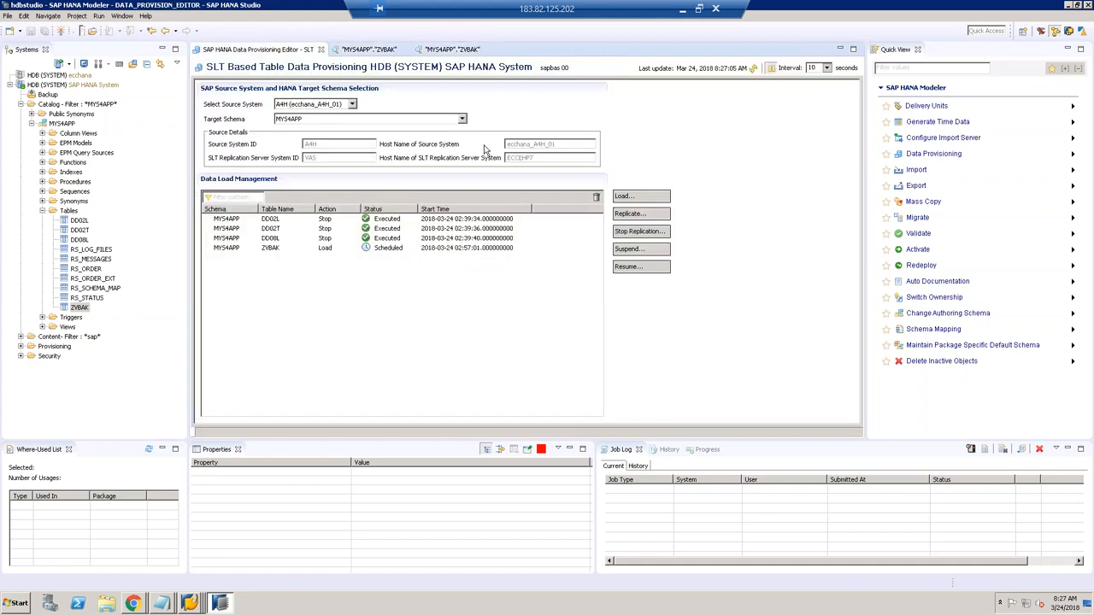
{"action": "left_click", "coordinate": [755, 70]}
{"action": "left_click", "coordinate": [453, 50]}
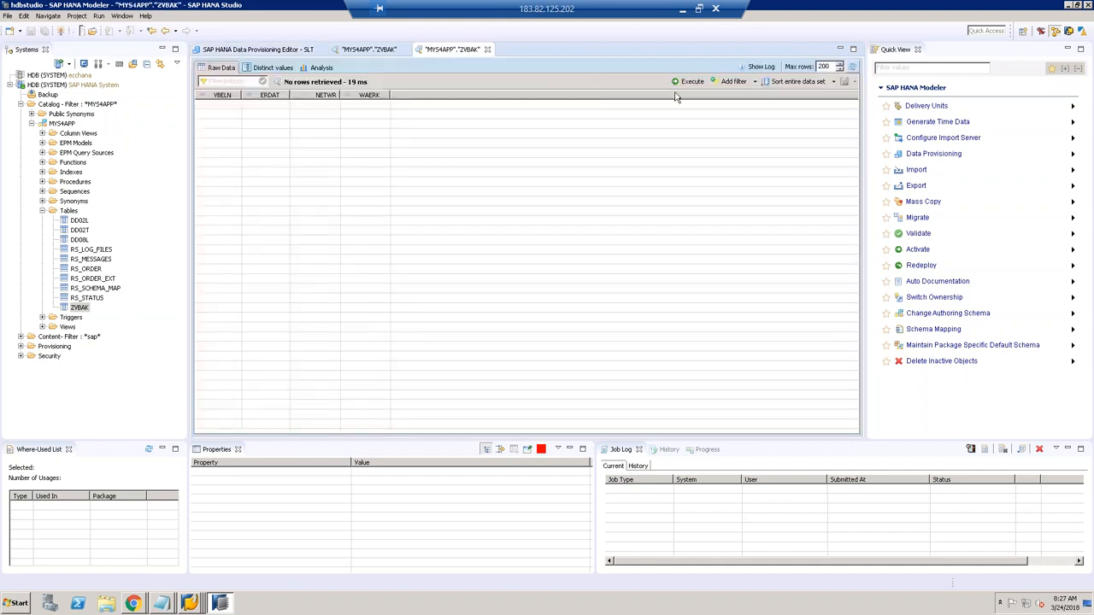
{"action": "left_click", "coordinate": [693, 81]}
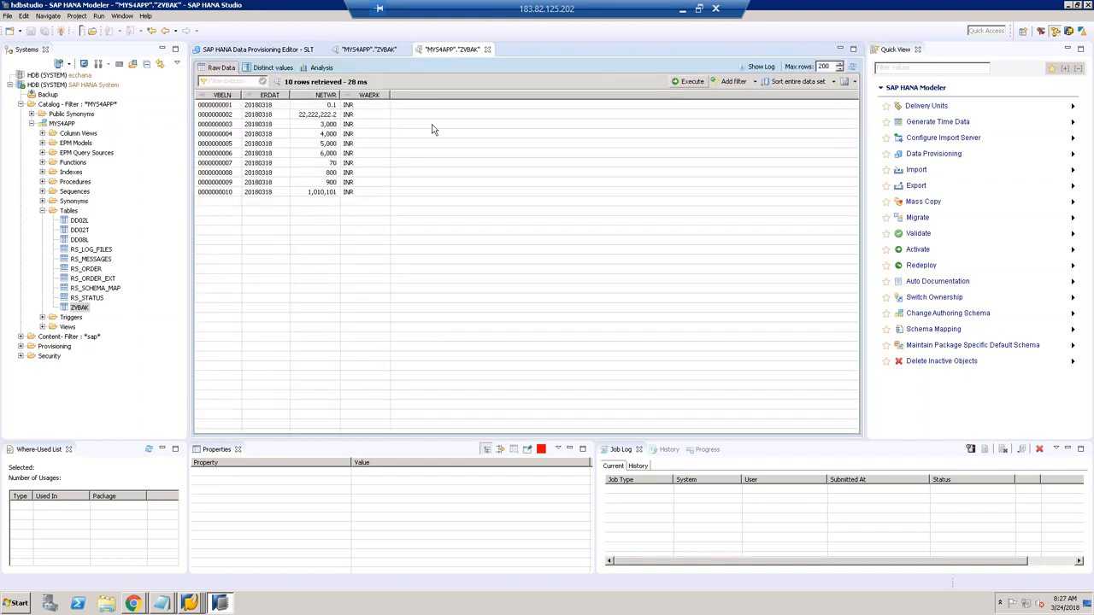
{"action": "left_click", "coordinate": [290, 51]}
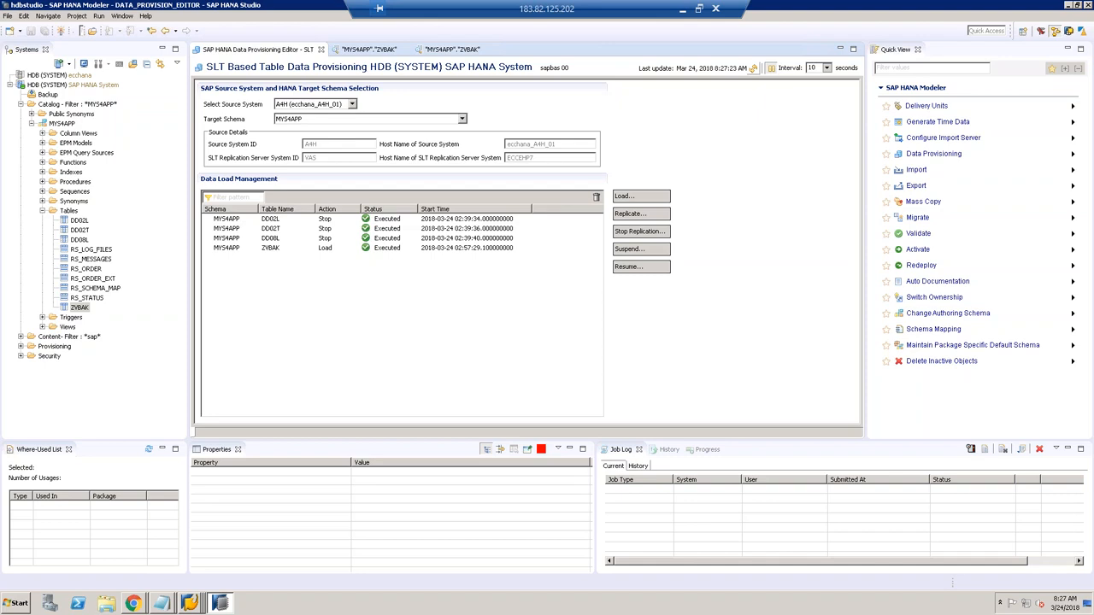
{"action": "left_click", "coordinate": [188, 605]}
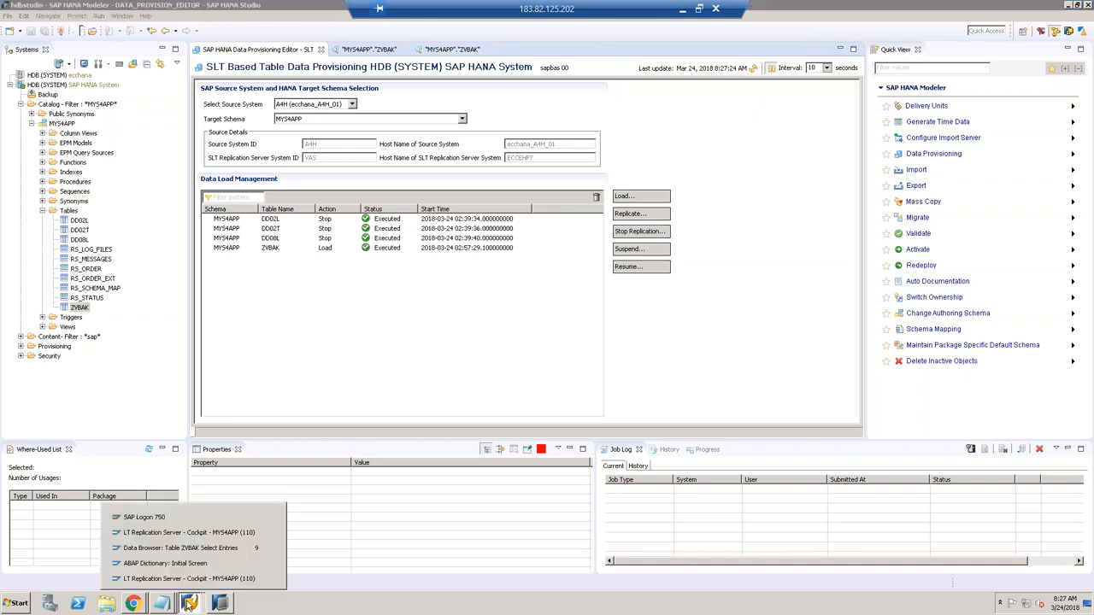
{"action": "left_click", "coordinate": [189, 532]}
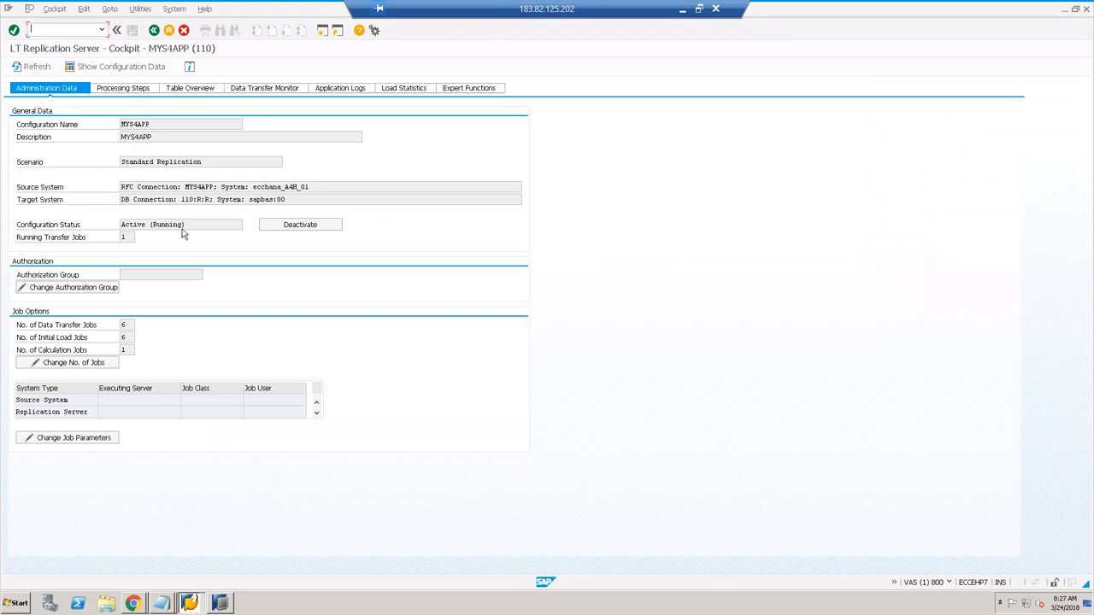
Step: Check ZVBAK's empty Logging Table and Trigger Status cells in the cockpit's Table Overview
{"action": "left_click", "coordinate": [192, 89]}
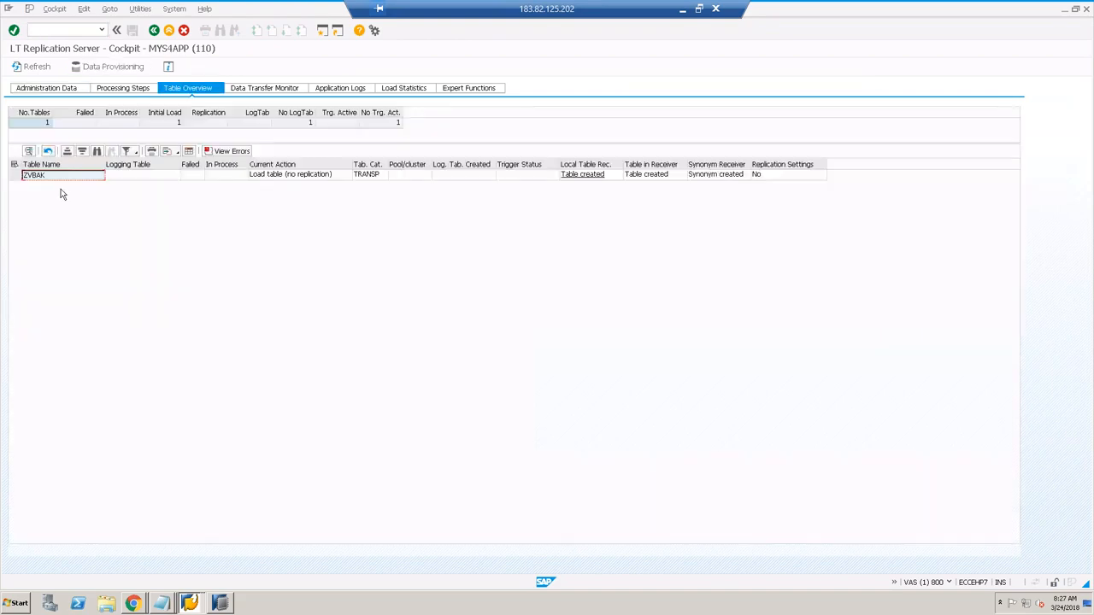
{"action": "left_click", "coordinate": [134, 179]}
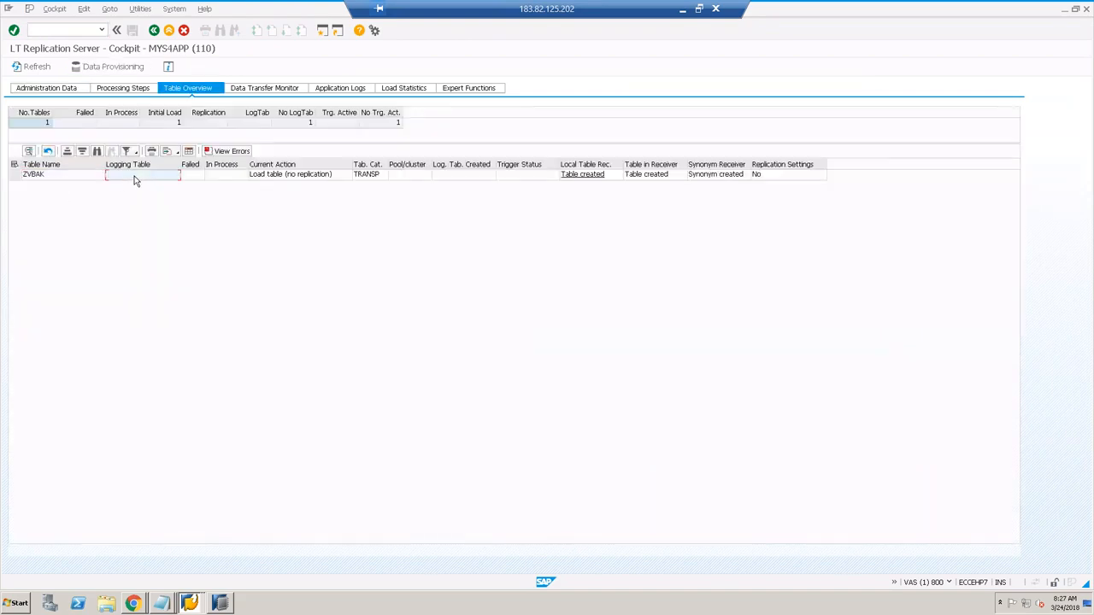
{"action": "left_click", "coordinate": [529, 176]}
{"action": "left_click", "coordinate": [154, 179]}
{"action": "left_click", "coordinate": [220, 603]}
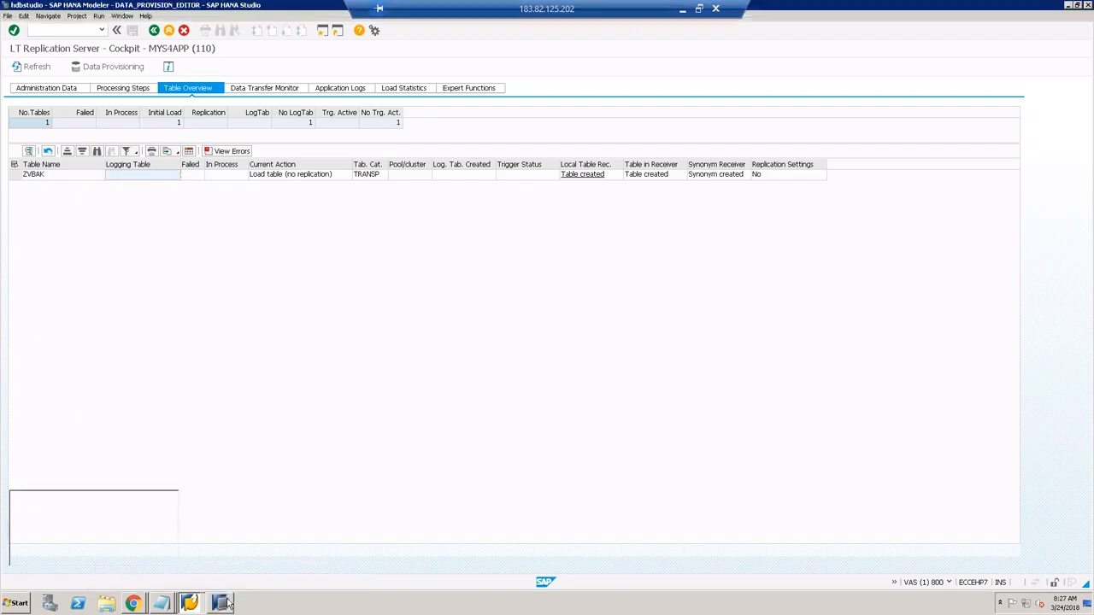
Step: Drop the ZVBAK table from MYS4APP with the Cascade option
{"action": "right_click", "coordinate": [80, 308]}
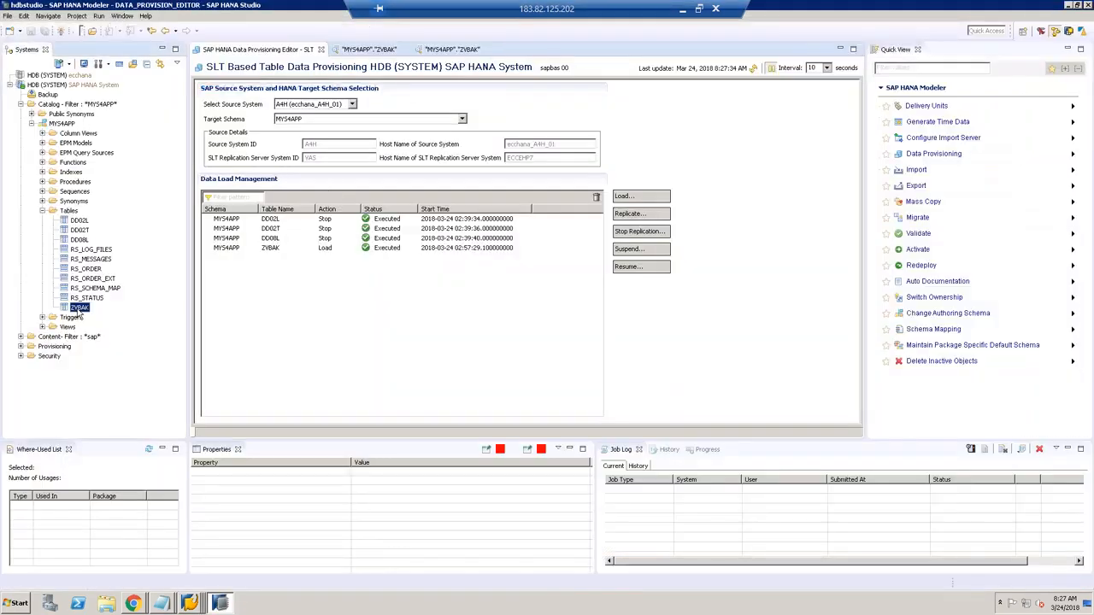
{"action": "left_click", "coordinate": [119, 409]}
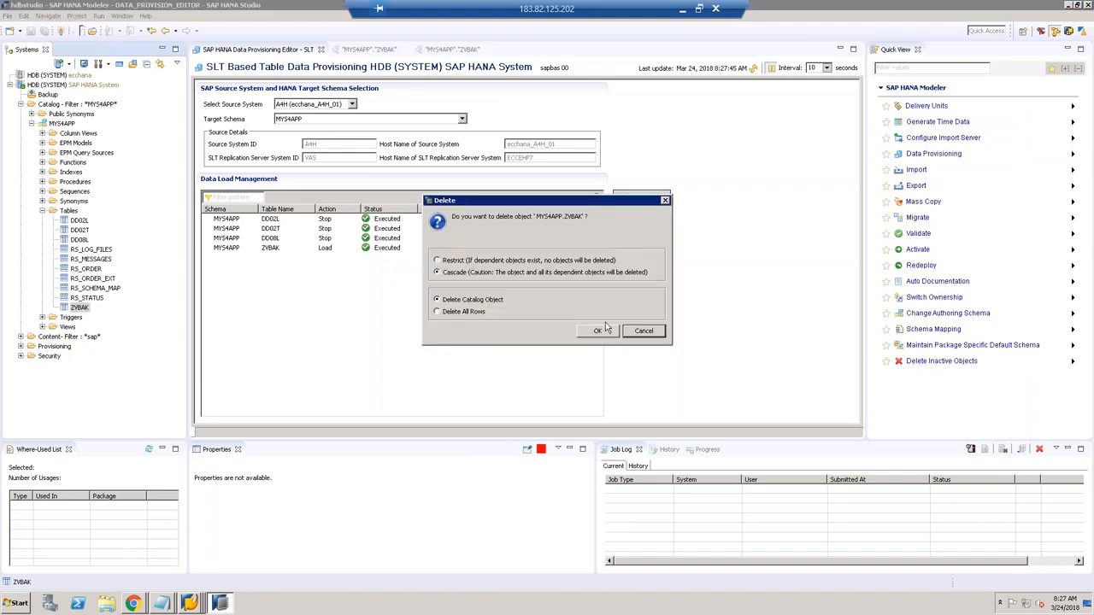
{"action": "left_click", "coordinate": [598, 333]}
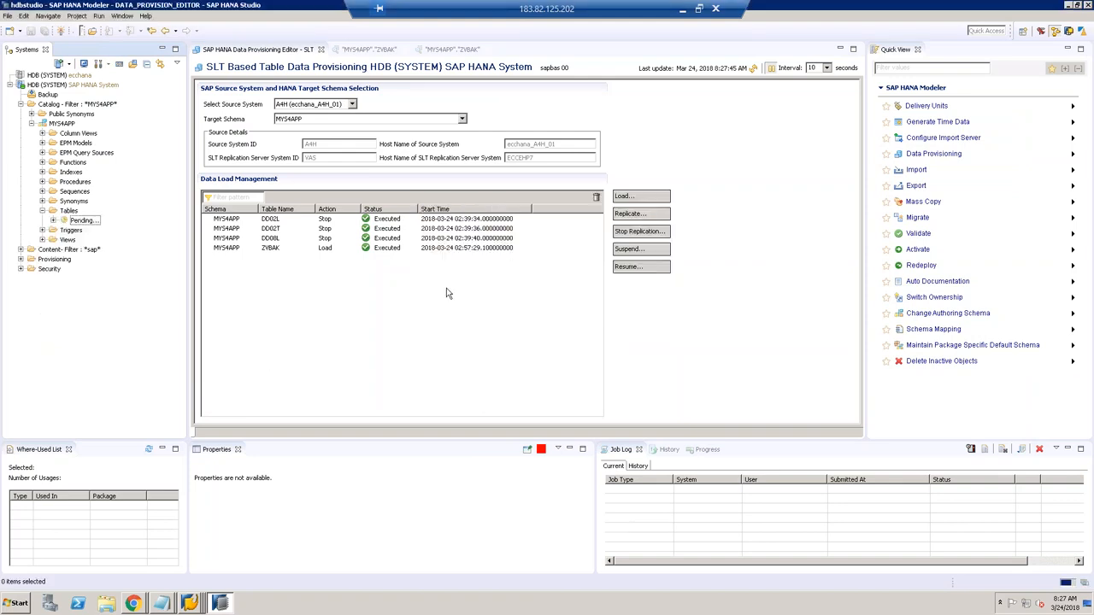
Step: Submit ZVBAK for replication by filtering source tables on 'ZV' and adding ZVBAK
{"action": "left_click", "coordinate": [627, 215]}
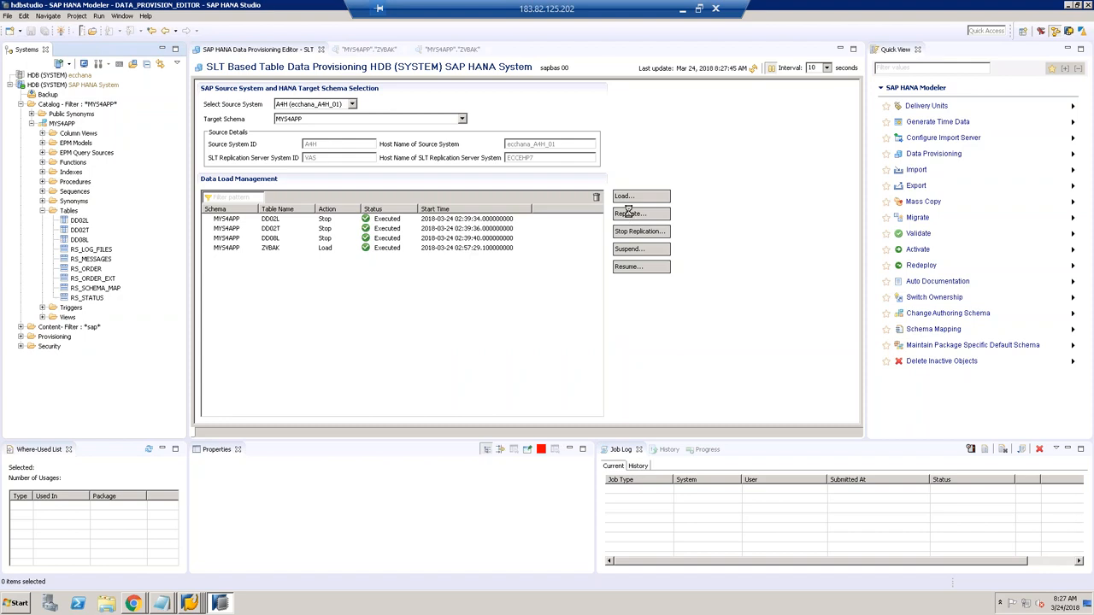
{"action": "type", "text": "ZVBAK"}
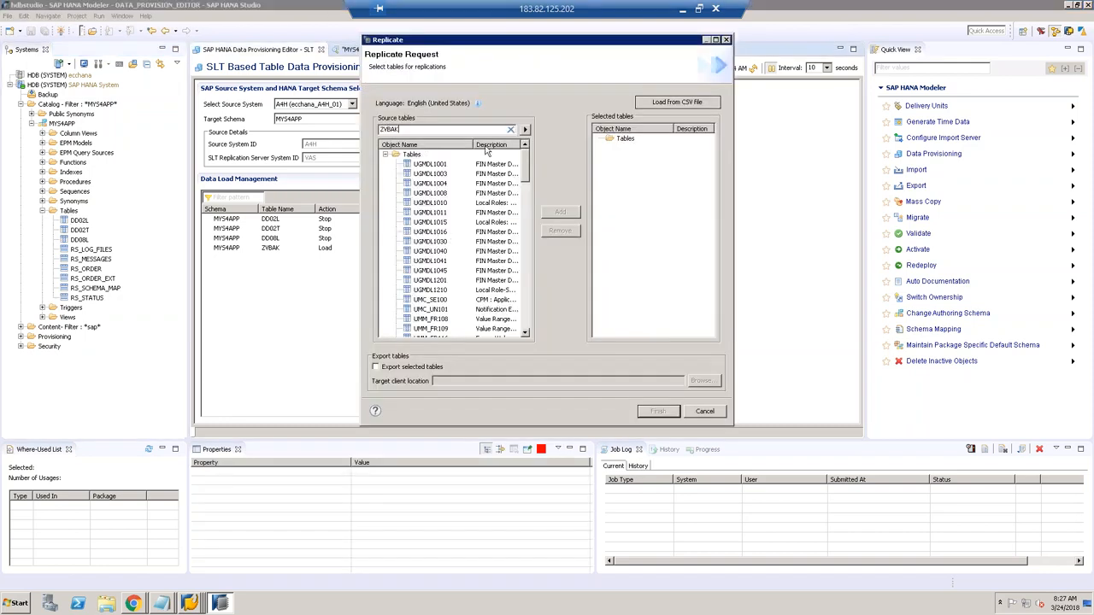
{"action": "left_click", "coordinate": [422, 165]}
{"action": "left_click", "coordinate": [561, 212]}
{"action": "left_click", "coordinate": [658, 412]}
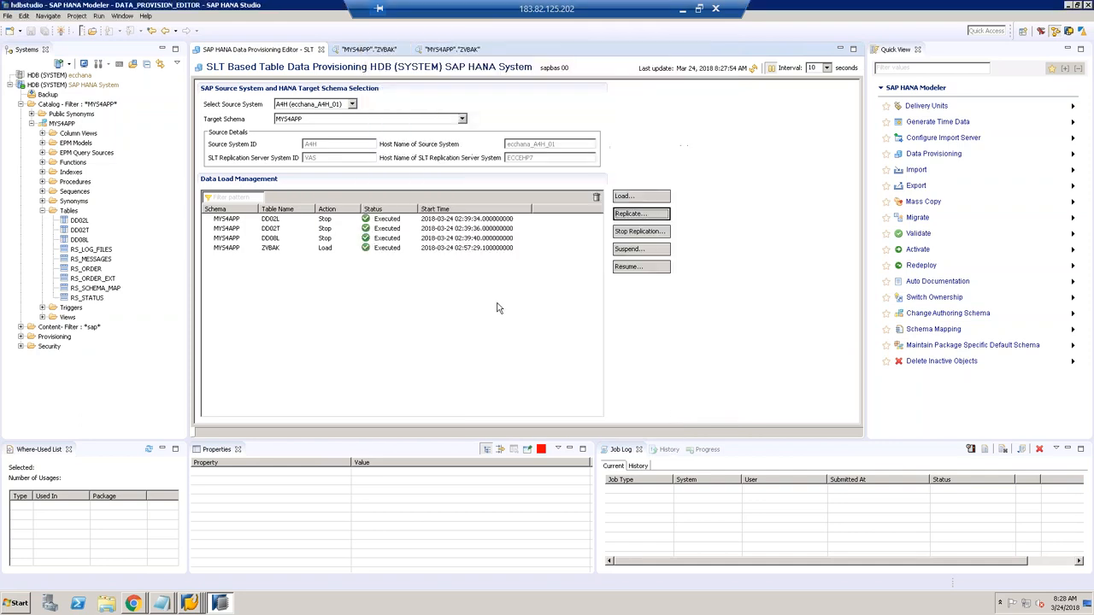
Step: Refresh the data load list until ZVBAK shows Replicate with status Scheduled
{"action": "left_click", "coordinate": [753, 68]}
{"action": "left_click", "coordinate": [754, 68]}
{"action": "left_click", "coordinate": [754, 68]}
{"action": "left_click", "coordinate": [754, 69]}
{"action": "left_click", "coordinate": [753, 69]}
Step: Re-run the still-empty ZVBAK preview, close the duplicate preview tab, and refresh the load list
{"action": "left_click", "coordinate": [451, 50]}
{"action": "left_click", "coordinate": [677, 82]}
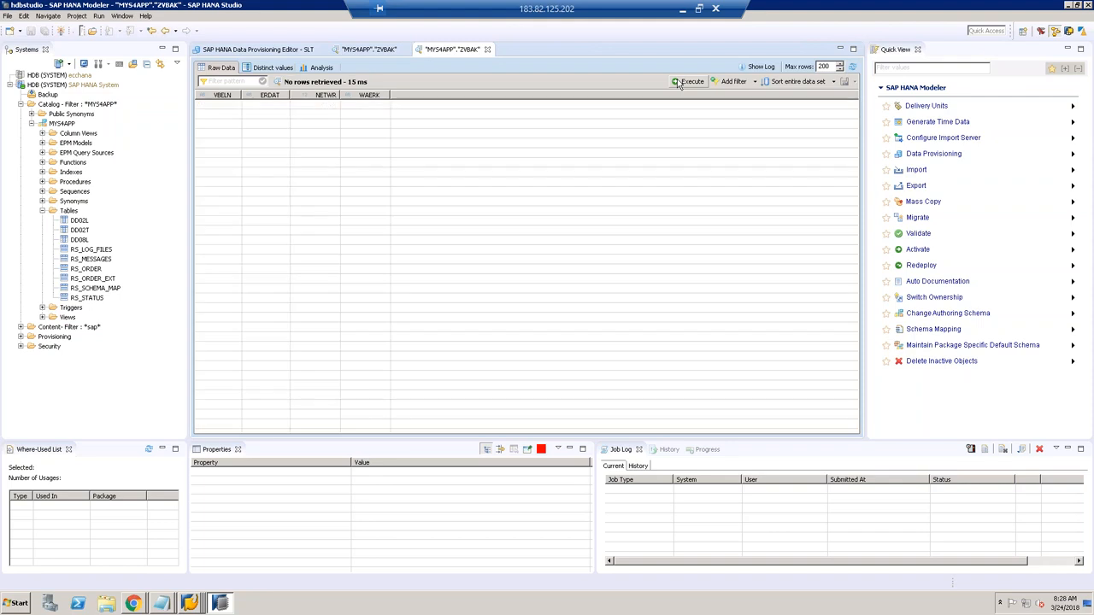
{"action": "left_click", "coordinate": [405, 49]}
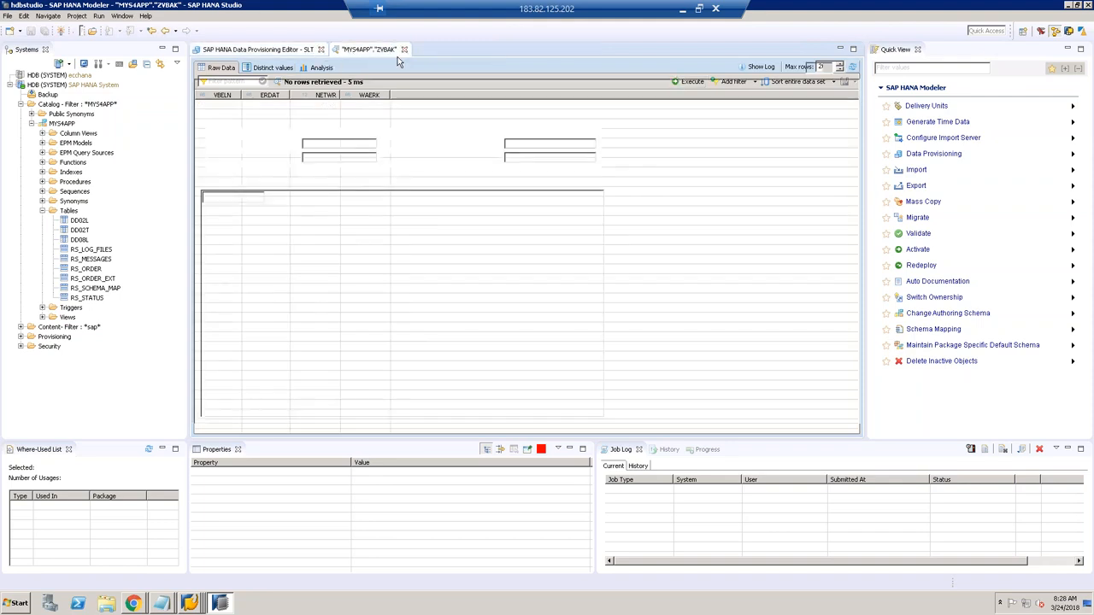
{"action": "left_click", "coordinate": [753, 70]}
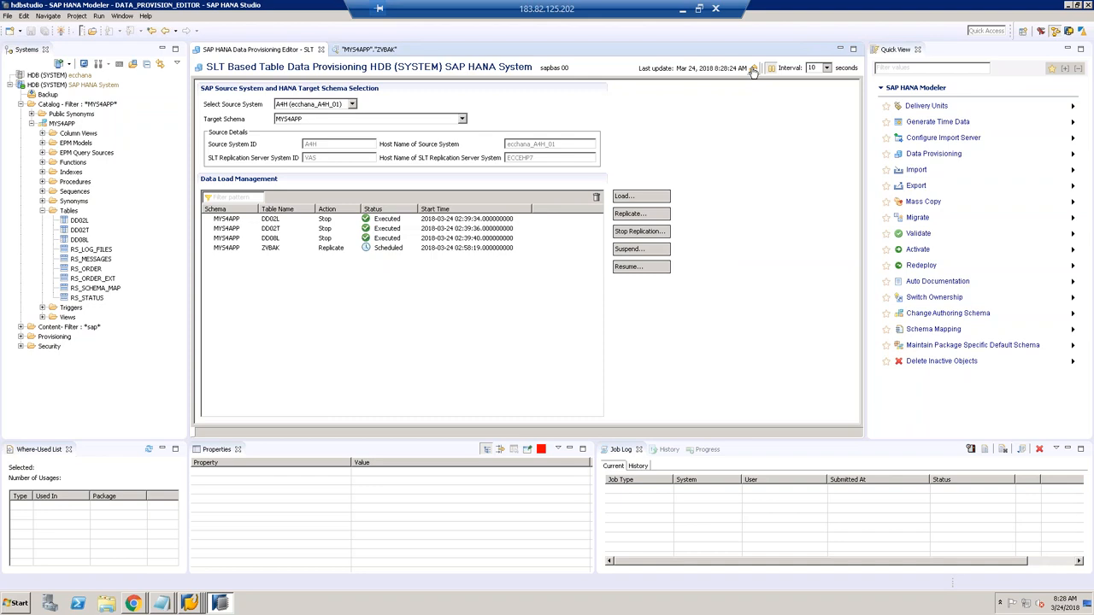
Step: Refresh the load list, then re-run the ZVBAK preview query to retrieve its rows
{"action": "left_click", "coordinate": [753, 70]}
{"action": "left_click", "coordinate": [752, 69]}
{"action": "left_click", "coordinate": [369, 49]}
{"action": "left_click", "coordinate": [693, 81]}
{"action": "left_click", "coordinate": [698, 83]}
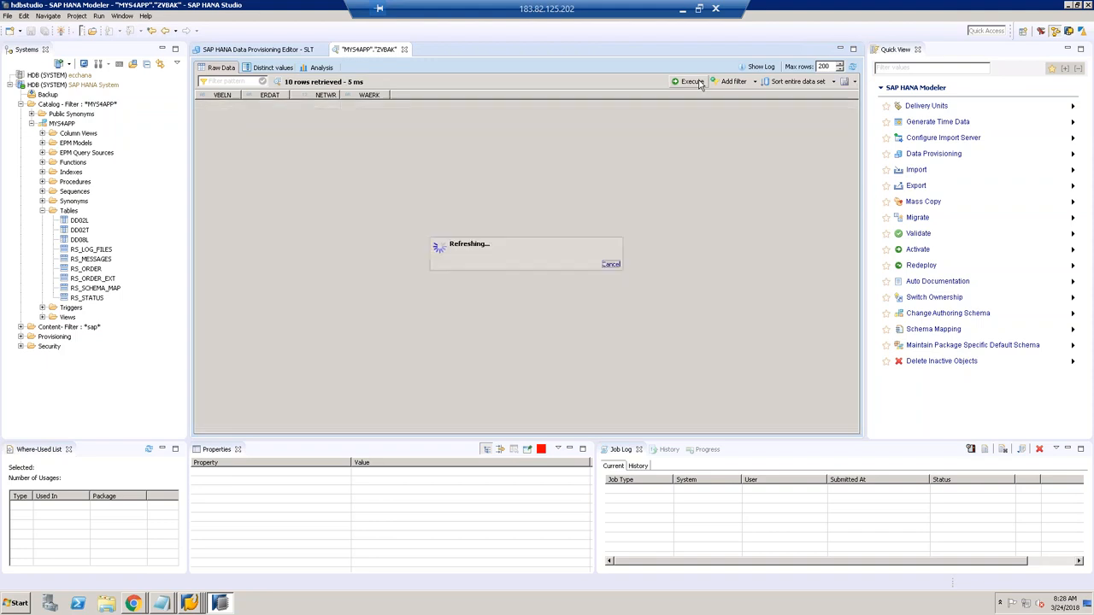
Step: In the SLT editor, select the ZVBAK load entry and refresh its status repeatedly
{"action": "left_click", "coordinate": [292, 51]}
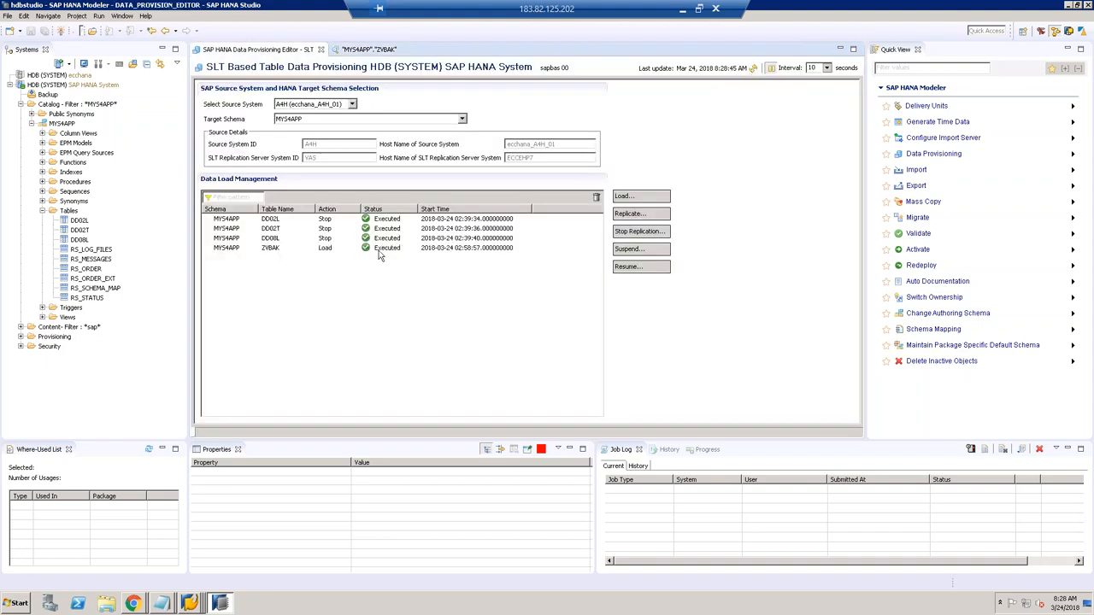
{"action": "left_click", "coordinate": [359, 249]}
{"action": "left_click", "coordinate": [754, 68]}
{"action": "left_click", "coordinate": [753, 71]}
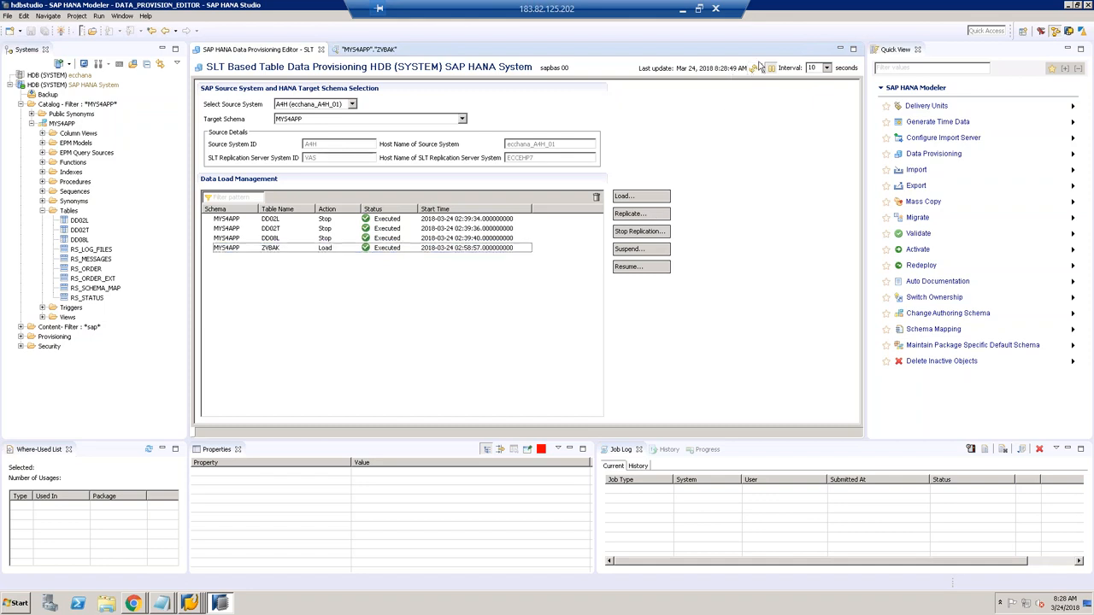
{"action": "left_click", "coordinate": [754, 68]}
{"action": "left_click", "coordinate": [753, 68]}
{"action": "left_click", "coordinate": [753, 68]}
{"action": "left_click", "coordinate": [754, 69]}
{"action": "left_click", "coordinate": [753, 69]}
{"action": "left_click", "coordinate": [754, 68]}
{"action": "left_click", "coordinate": [753, 69]}
{"action": "left_click", "coordinate": [753, 68]}
{"action": "left_click", "coordinate": [754, 72]}
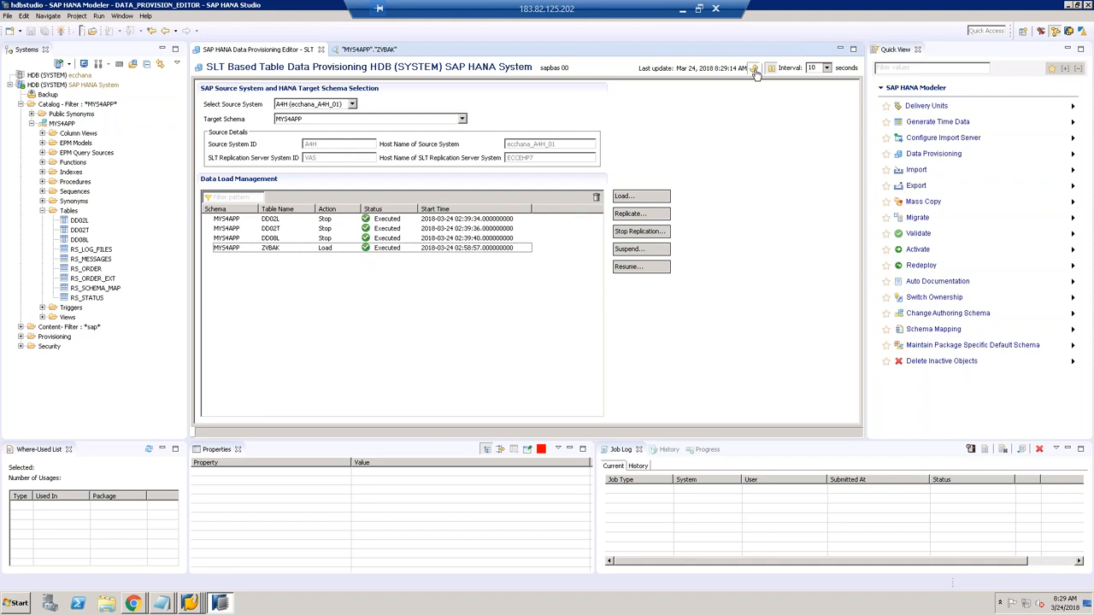
{"action": "left_click", "coordinate": [757, 72]}
{"action": "left_click", "coordinate": [742, 142]}
{"action": "left_click", "coordinate": [755, 70]}
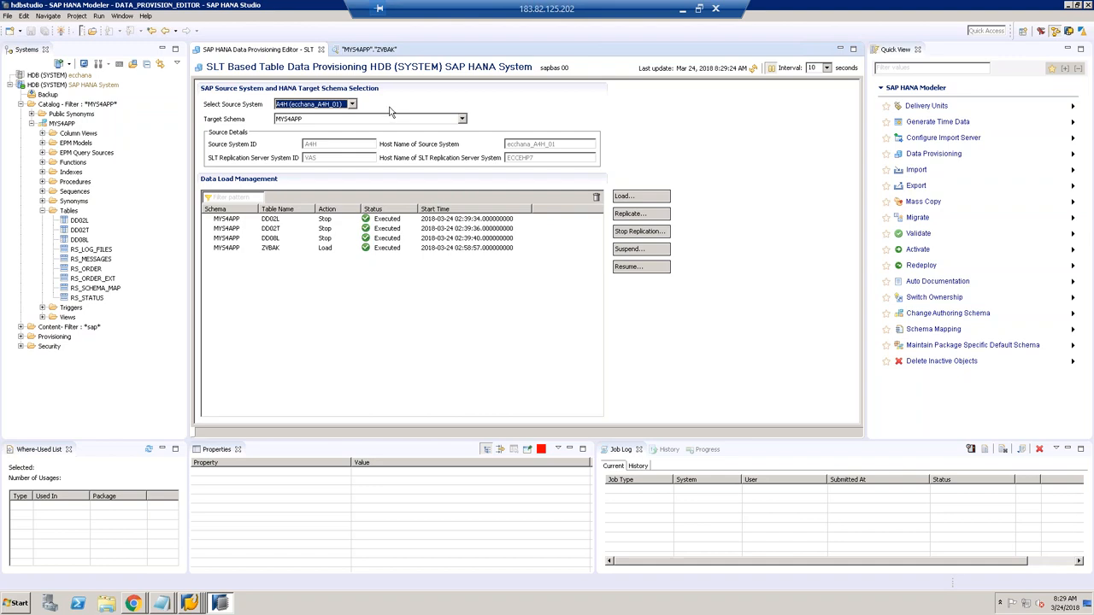
Step: Re-run the ZVBAK preview for its 10 rows and recheck the status until Load/Executed
{"action": "left_click", "coordinate": [369, 50]}
{"action": "left_click", "coordinate": [691, 81]}
{"action": "left_click", "coordinate": [278, 50]}
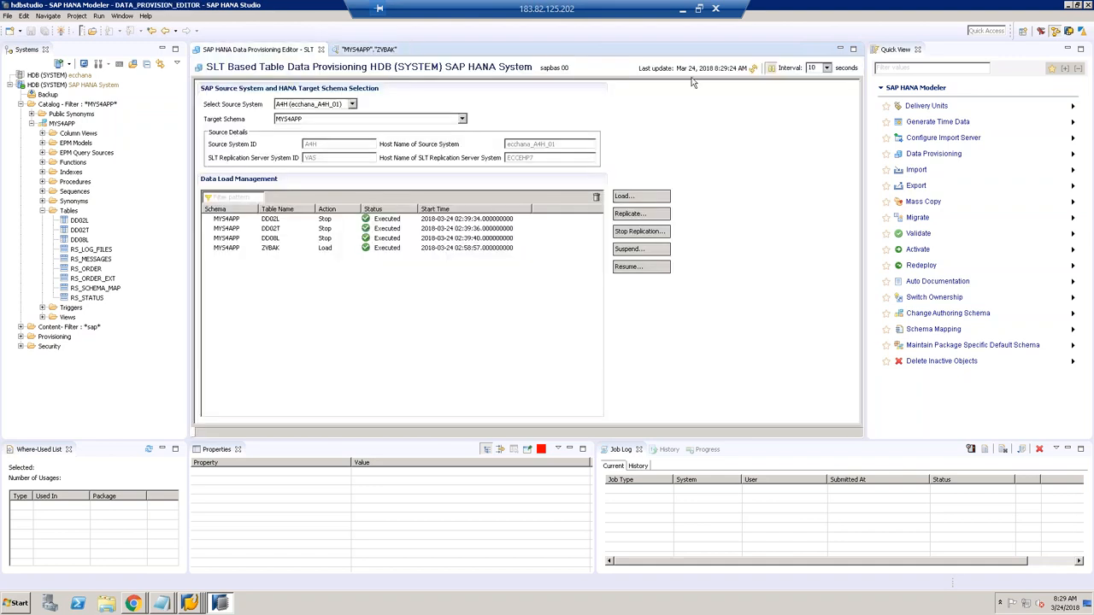
{"action": "left_click", "coordinate": [756, 69]}
{"action": "left_click", "coordinate": [757, 71]}
{"action": "left_click", "coordinate": [756, 71]}
{"action": "left_click", "coordinate": [190, 604]}
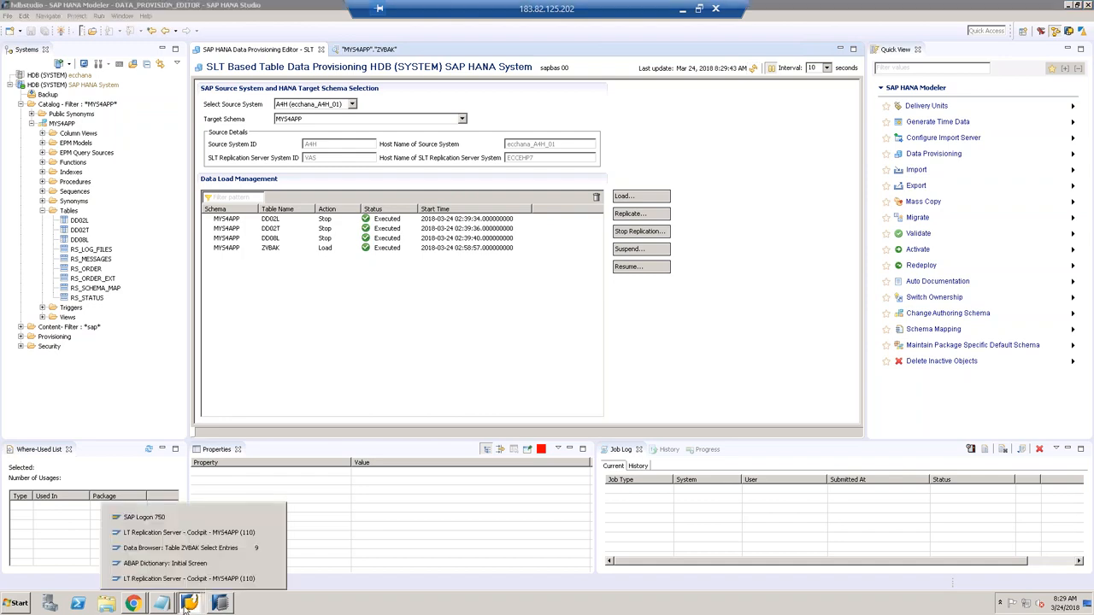
Step: Refresh the cockpit's Table Overview and check ZVBAK's logging table and Activated trigger status
{"action": "left_click", "coordinate": [181, 533]}
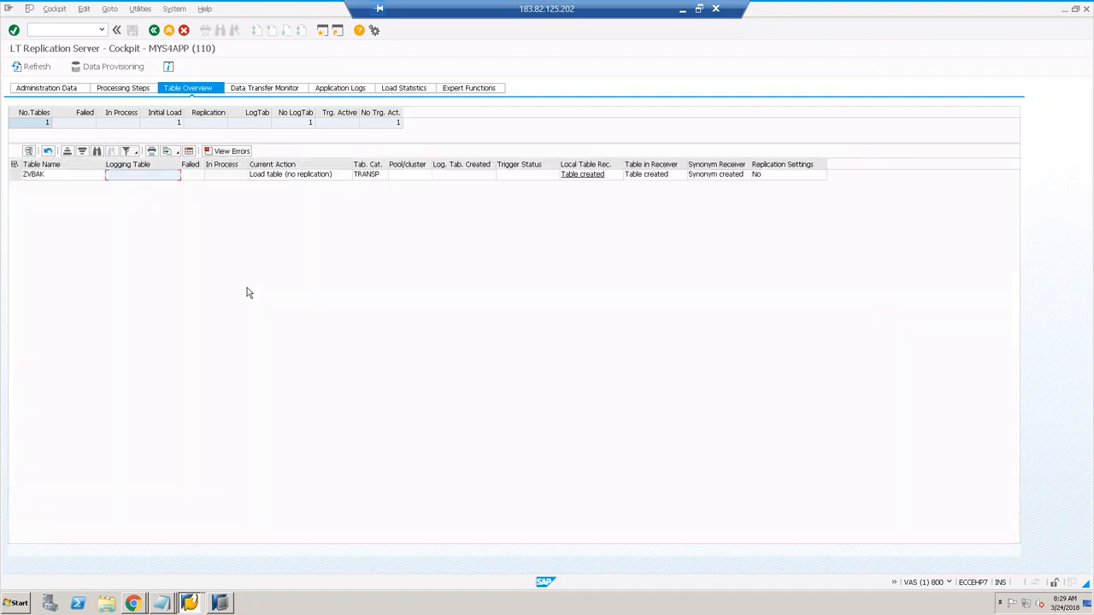
{"action": "left_click", "coordinate": [34, 67]}
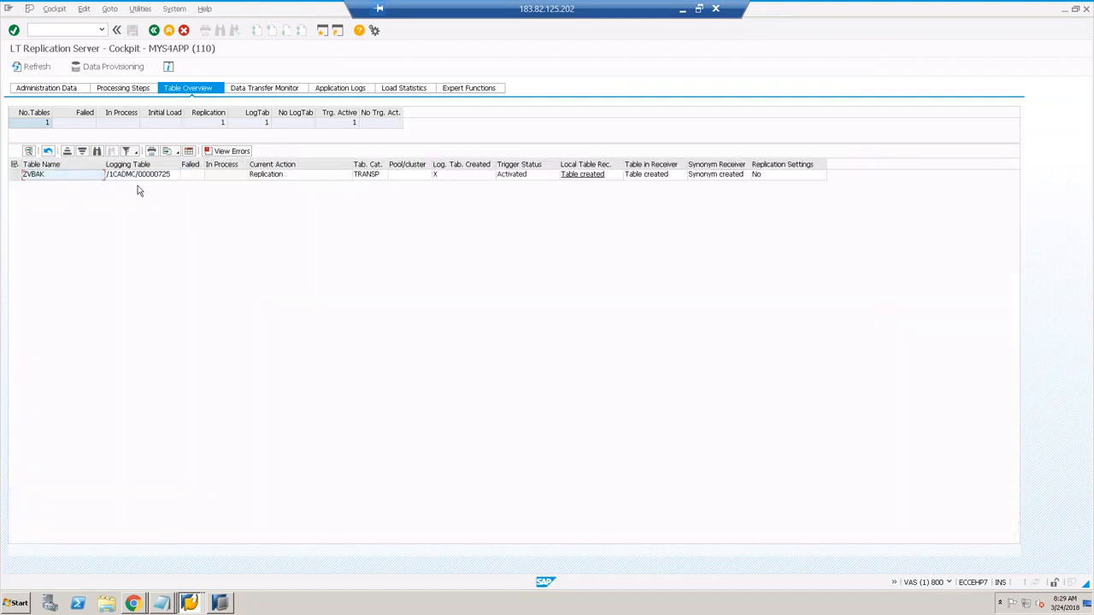
{"action": "left_click", "coordinate": [159, 178]}
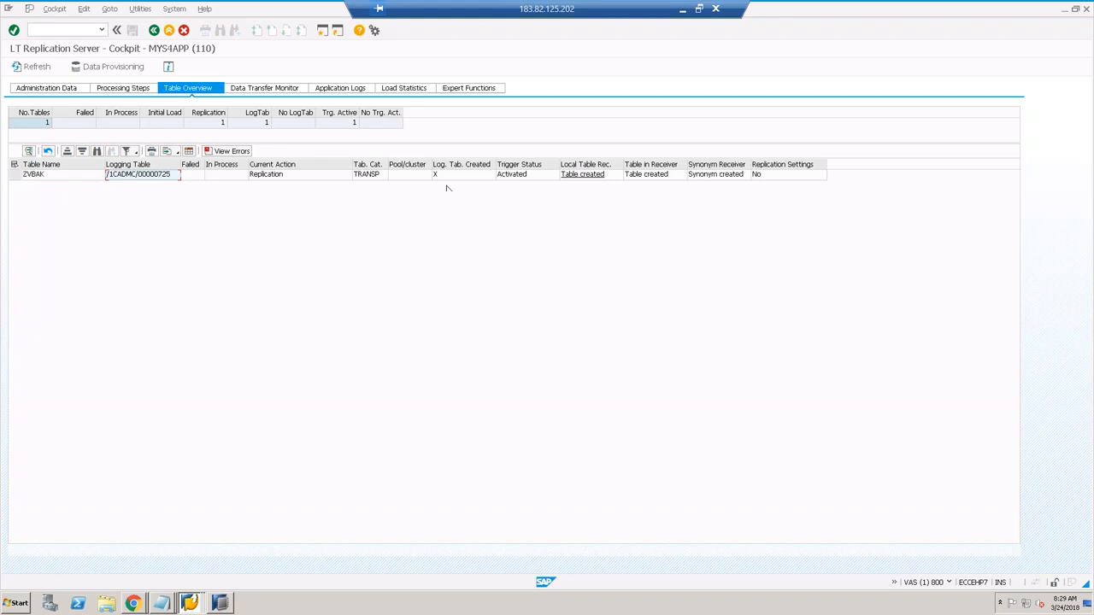
{"action": "left_click", "coordinate": [535, 177]}
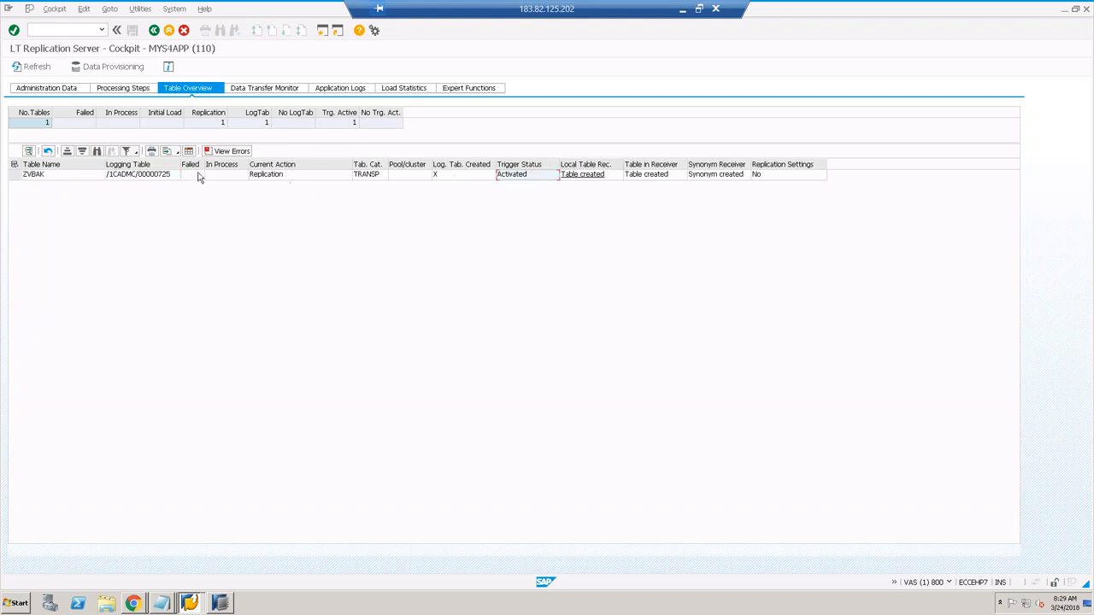
{"action": "left_click", "coordinate": [165, 180]}
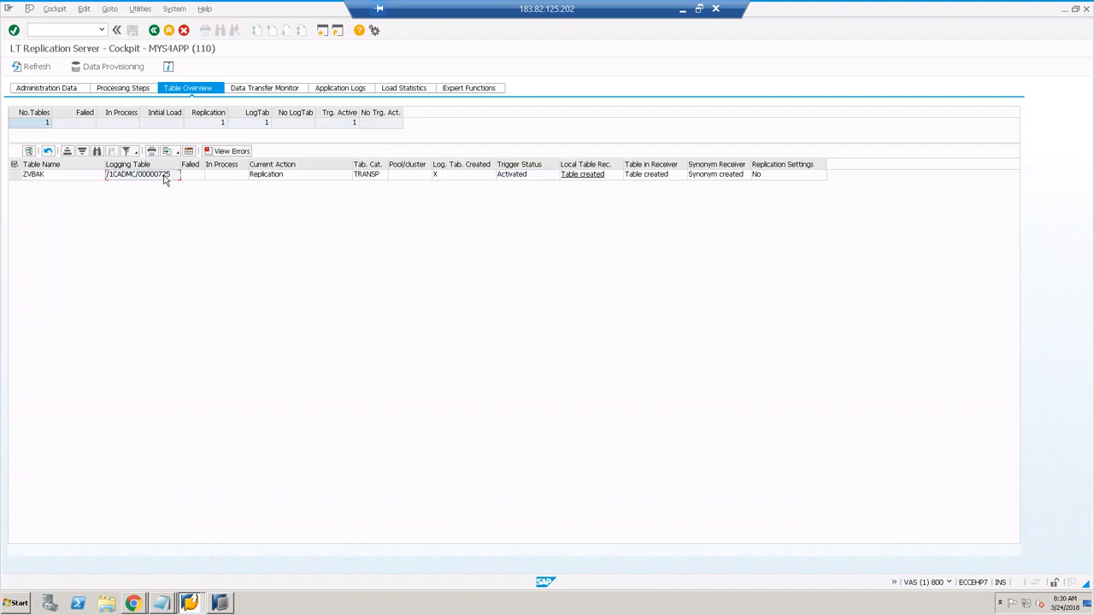
{"action": "left_click", "coordinate": [529, 176]}
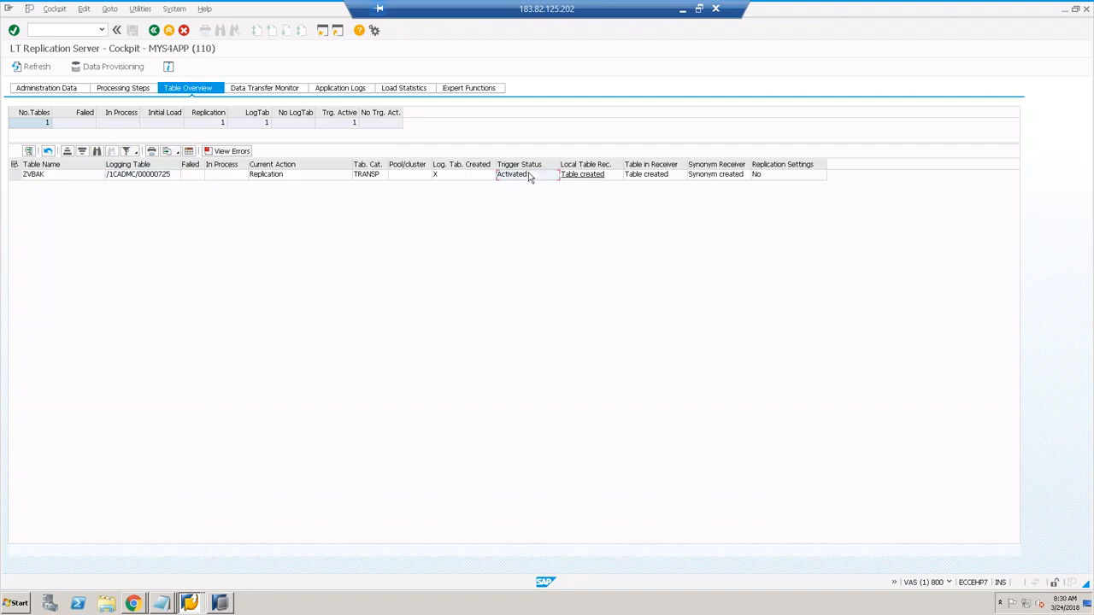
{"action": "left_click", "coordinate": [220, 602]}
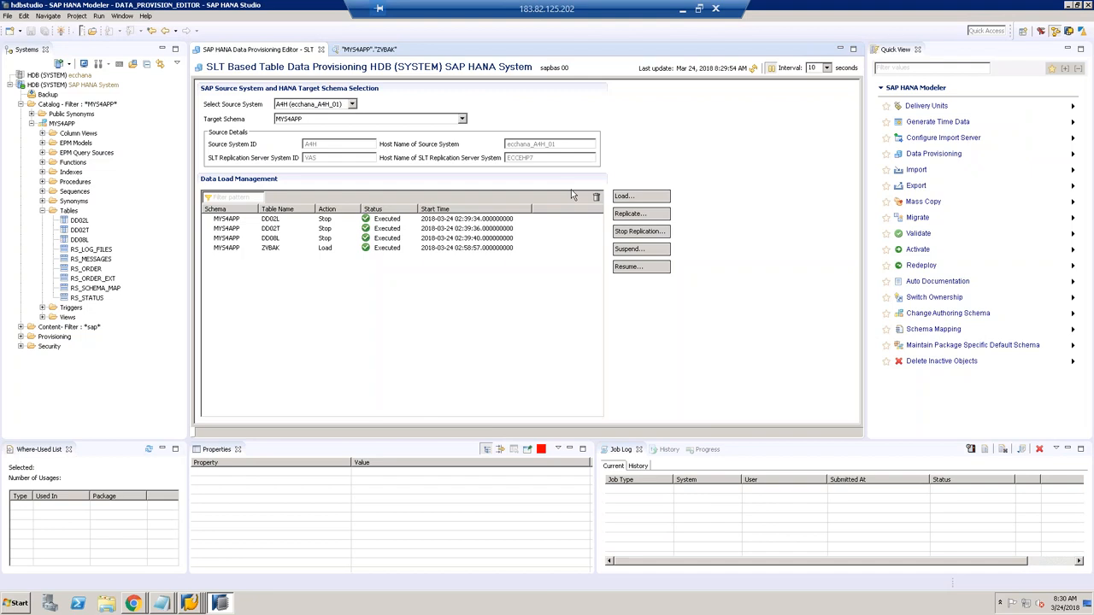
Step: Refresh the ZVBAK replication load status several more times
{"action": "left_click", "coordinate": [753, 68]}
{"action": "left_click", "coordinate": [754, 70]}
{"action": "left_click", "coordinate": [754, 70]}
{"action": "left_click", "coordinate": [755, 71]}
{"action": "left_click", "coordinate": [754, 70]}
Step: Close the SLT editor and reopen Data Provisioning for the HDB (SYSTEM) SAP HANA System
{"action": "left_click", "coordinate": [321, 49]}
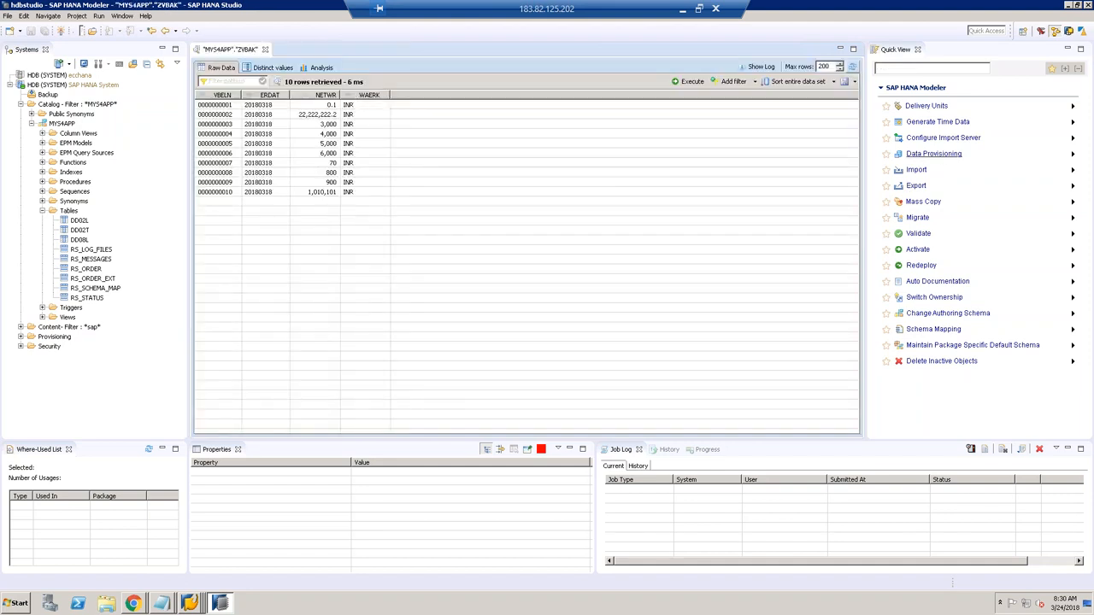
{"action": "left_click", "coordinate": [919, 154]}
{"action": "left_click", "coordinate": [501, 117]}
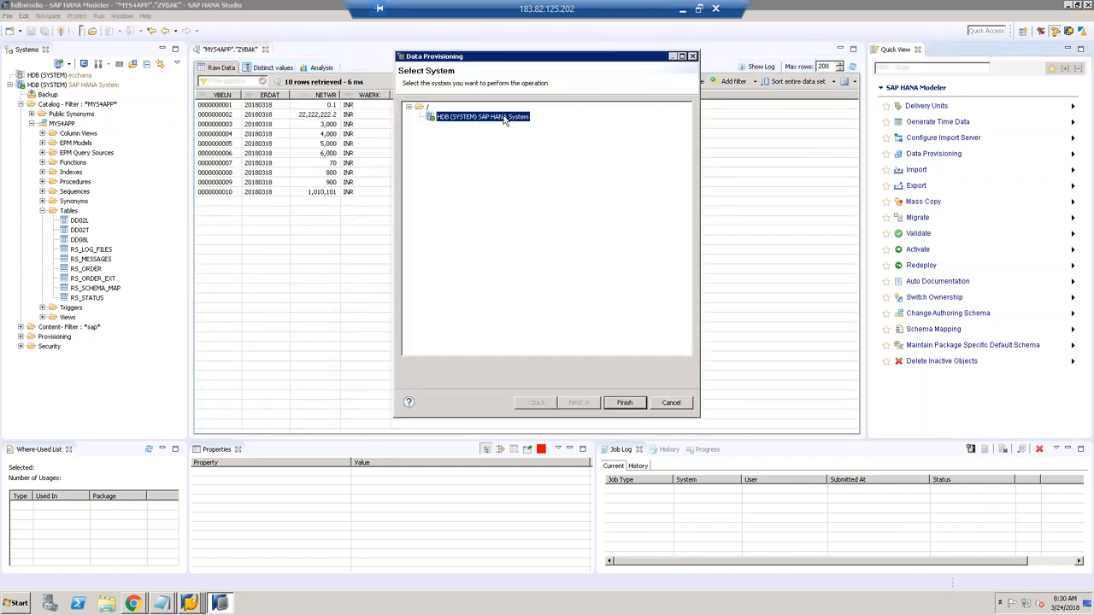
{"action": "left_click", "coordinate": [625, 403]}
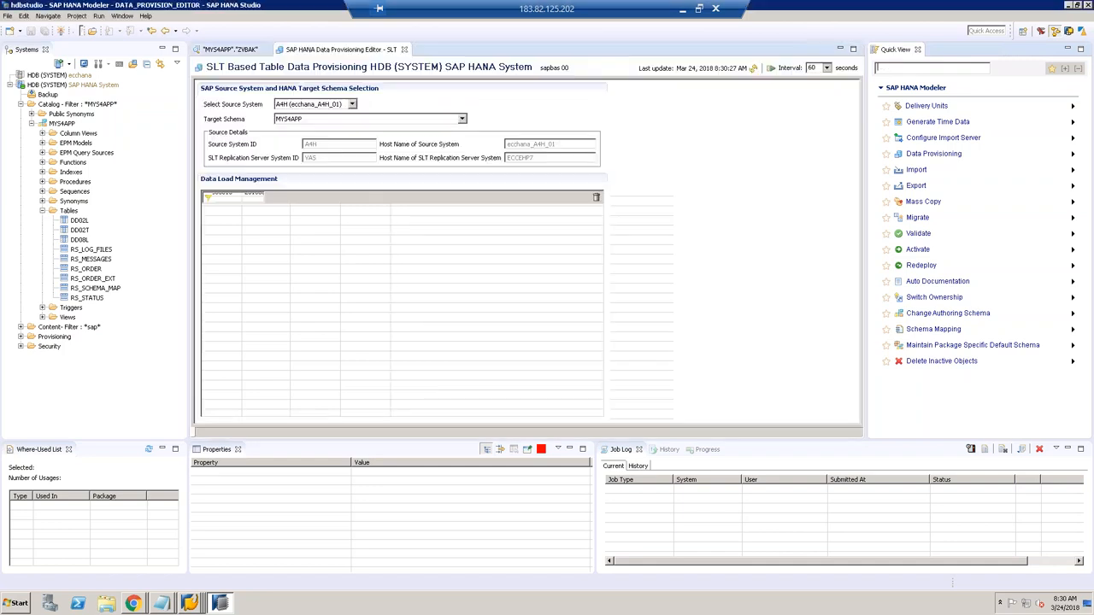
Step: Set the load status to auto-refresh every 5 seconds and start it
{"action": "left_click", "coordinate": [754, 67]}
{"action": "left_click", "coordinate": [753, 67]}
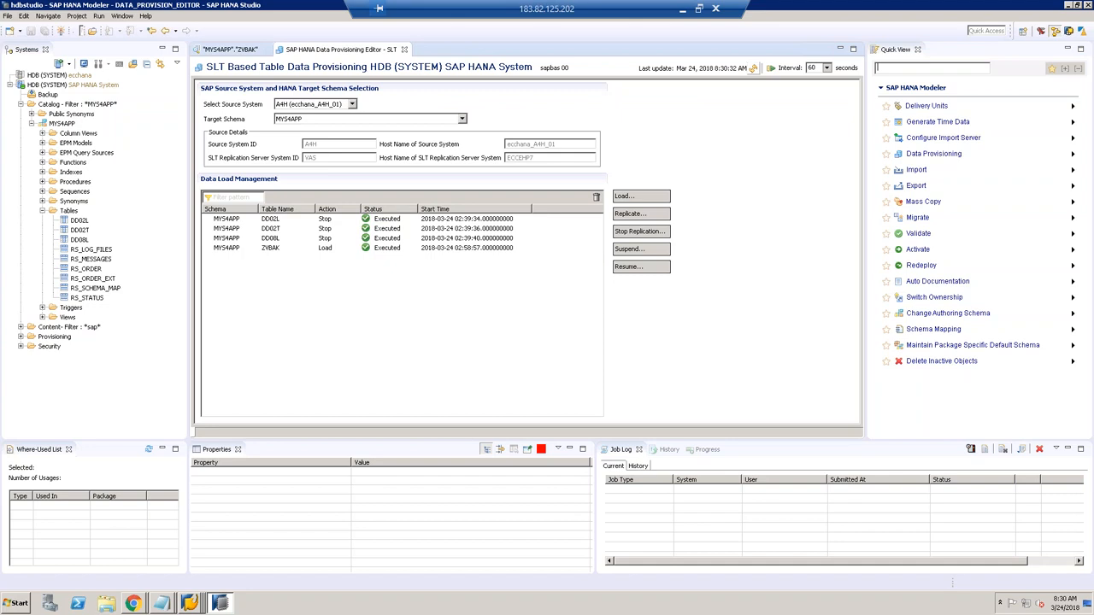
{"action": "left_click", "coordinate": [753, 67]}
{"action": "left_click", "coordinate": [753, 67]}
{"action": "left_click", "coordinate": [753, 67]}
{"action": "left_click", "coordinate": [827, 68]}
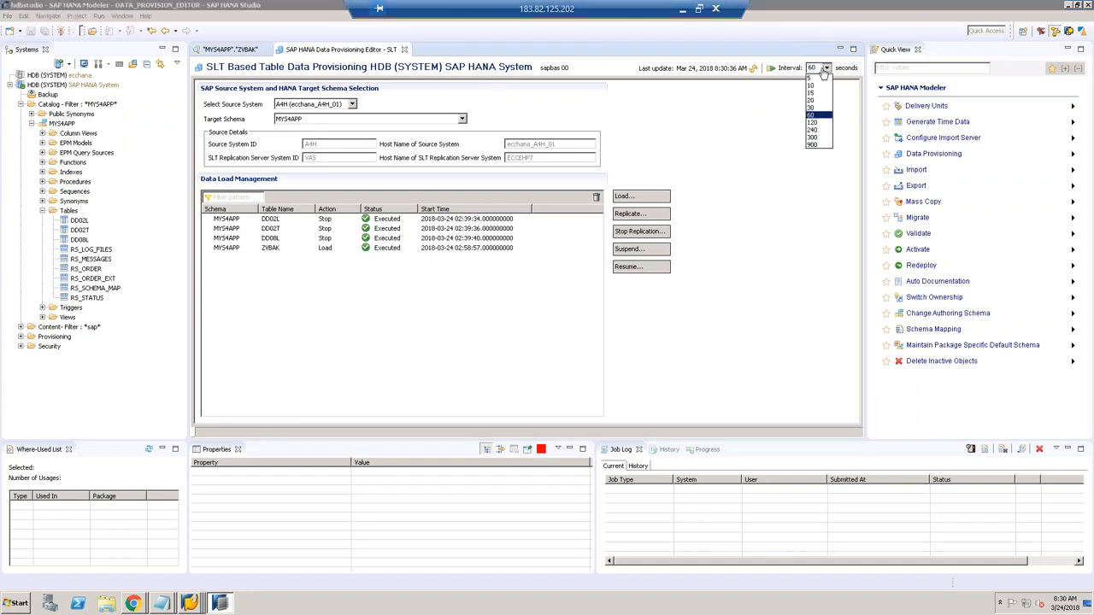
{"action": "left_click", "coordinate": [820, 78]}
{"action": "left_click", "coordinate": [774, 68]}
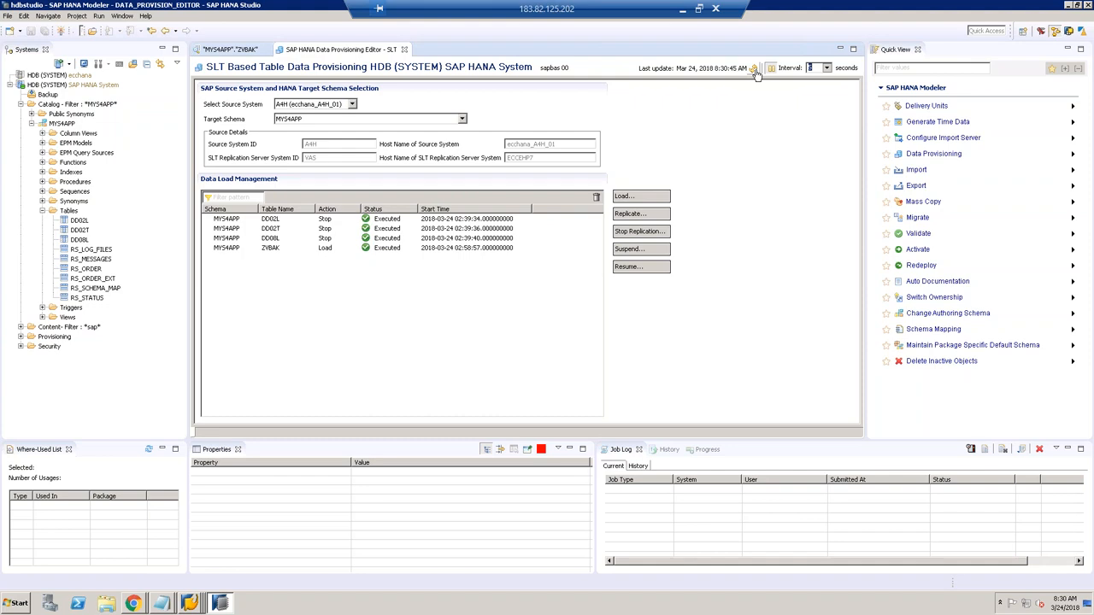
Step: Refresh the MYS4APP Tables folder so ZVBAK appears, then return to the PowerPoint slides
{"action": "left_click", "coordinate": [70, 213]}
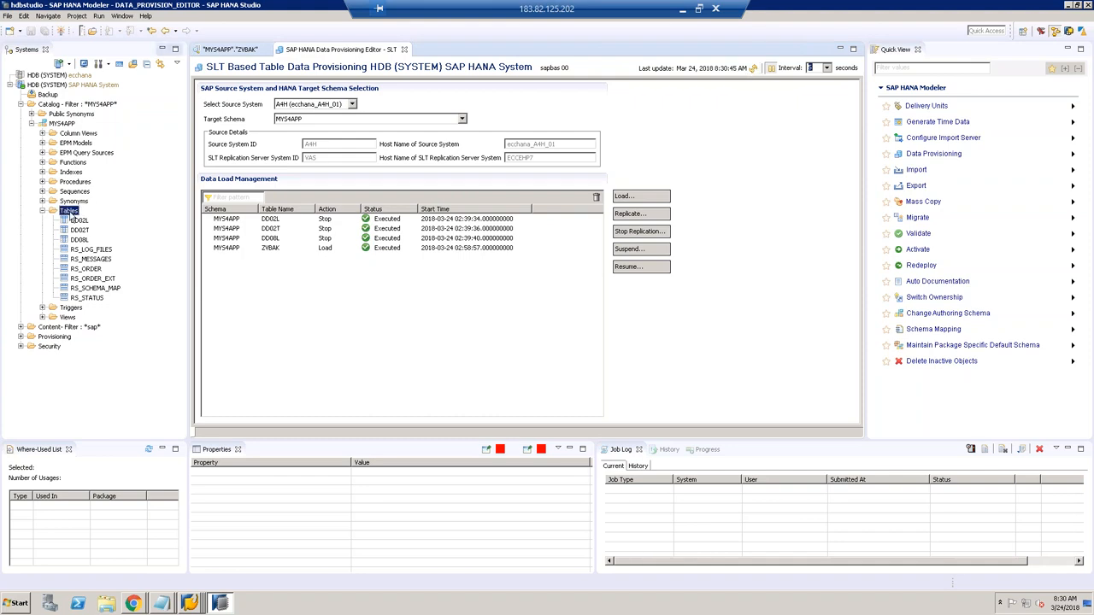
{"action": "right_click", "coordinate": [71, 215]}
{"action": "left_click", "coordinate": [96, 290]}
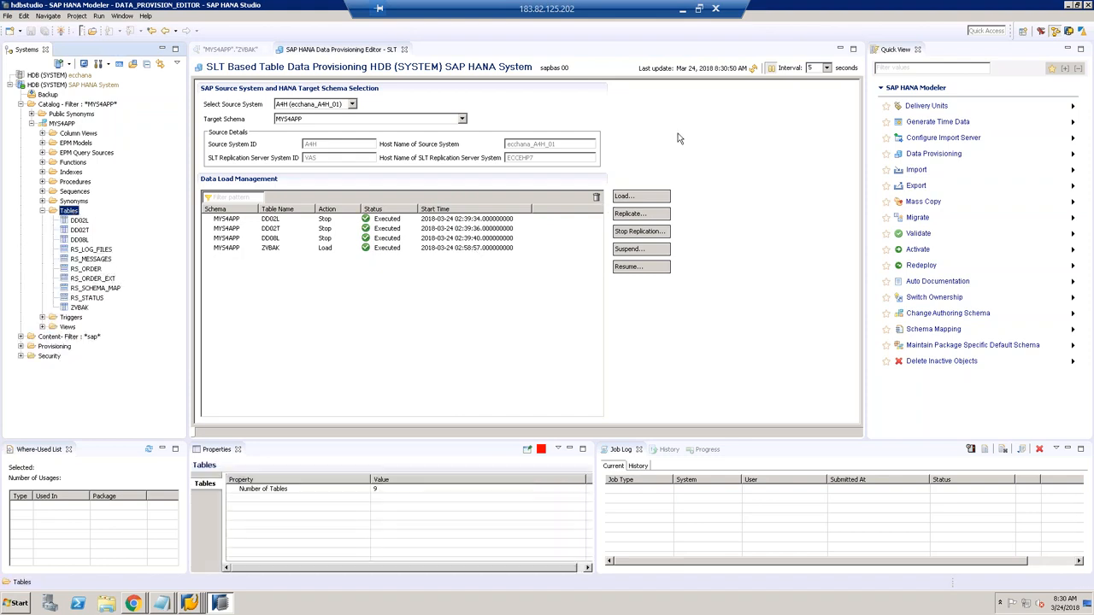
{"action": "left_click", "coordinate": [756, 68]}
{"action": "left_click", "coordinate": [757, 70]}
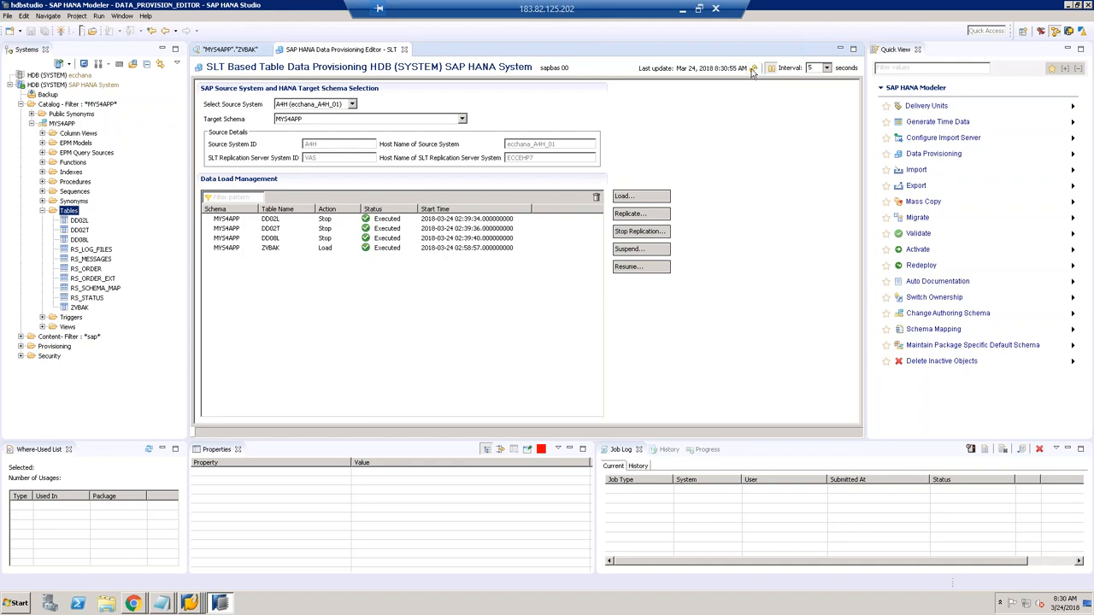
{"action": "left_click", "coordinate": [754, 68]}
{"action": "left_click", "coordinate": [190, 604]}
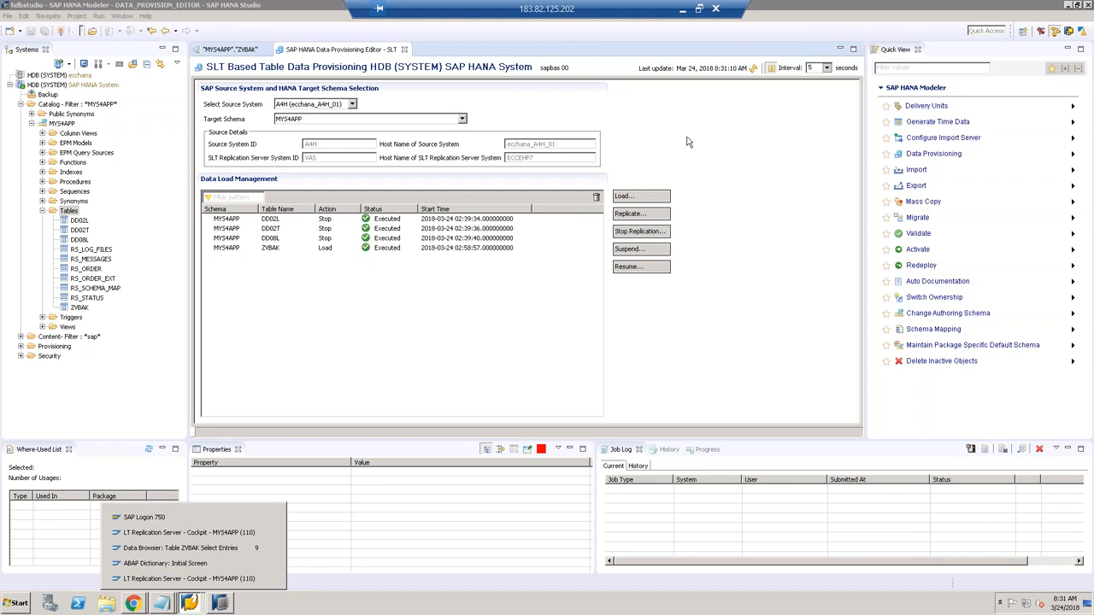
{"action": "left_click", "coordinate": [684, 11]}
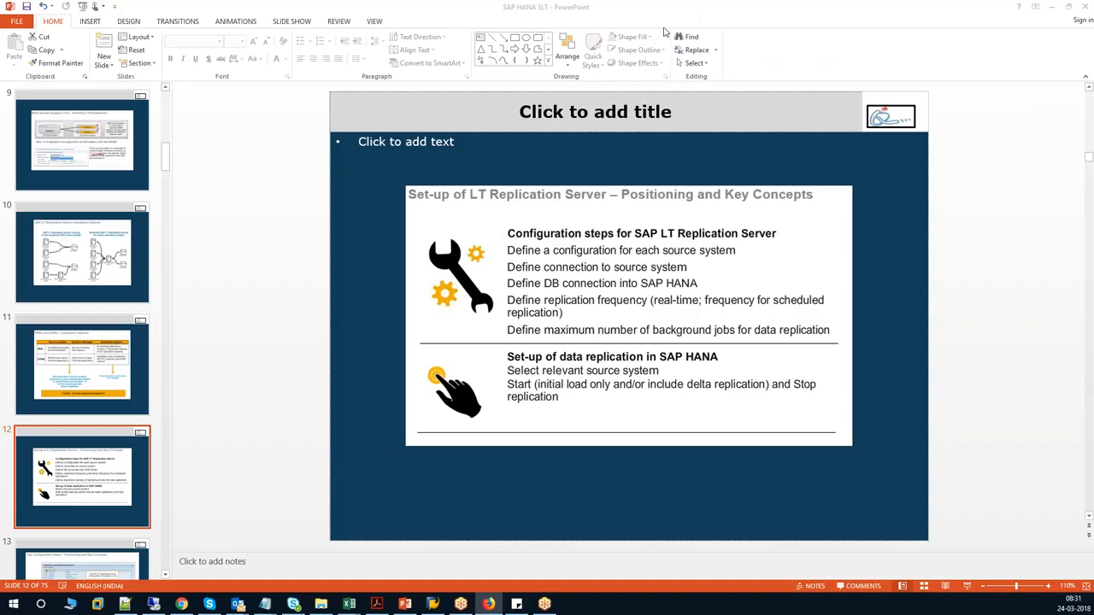
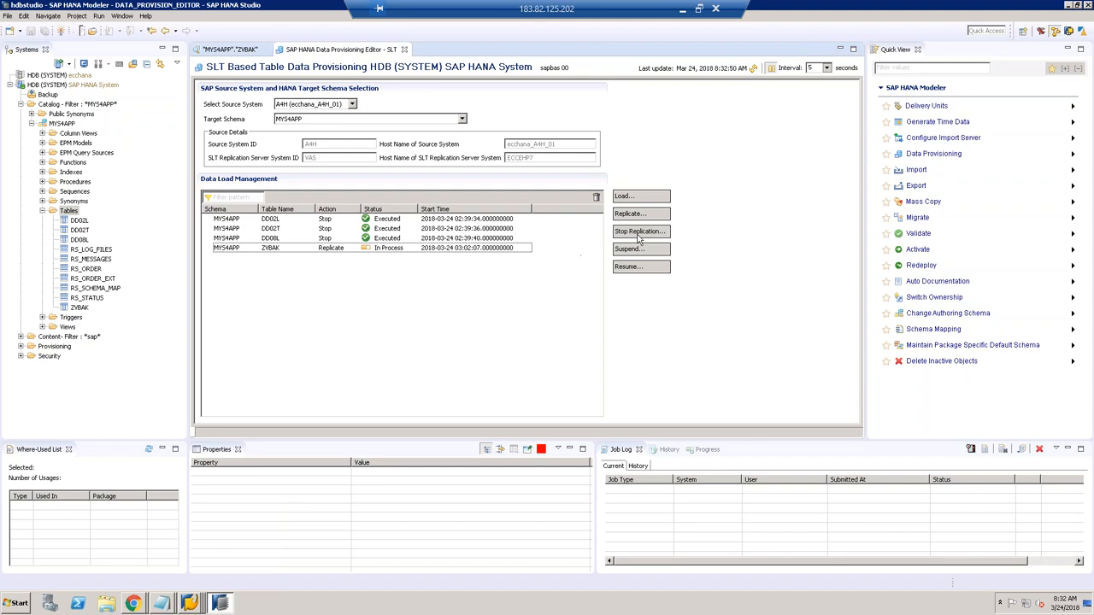
Step: Stop replication of ZVBAK and refresh until its Stop action reads Executed
{"action": "left_click", "coordinate": [406, 165]}
{"action": "left_click", "coordinate": [560, 211]}
{"action": "left_click", "coordinate": [659, 412]}
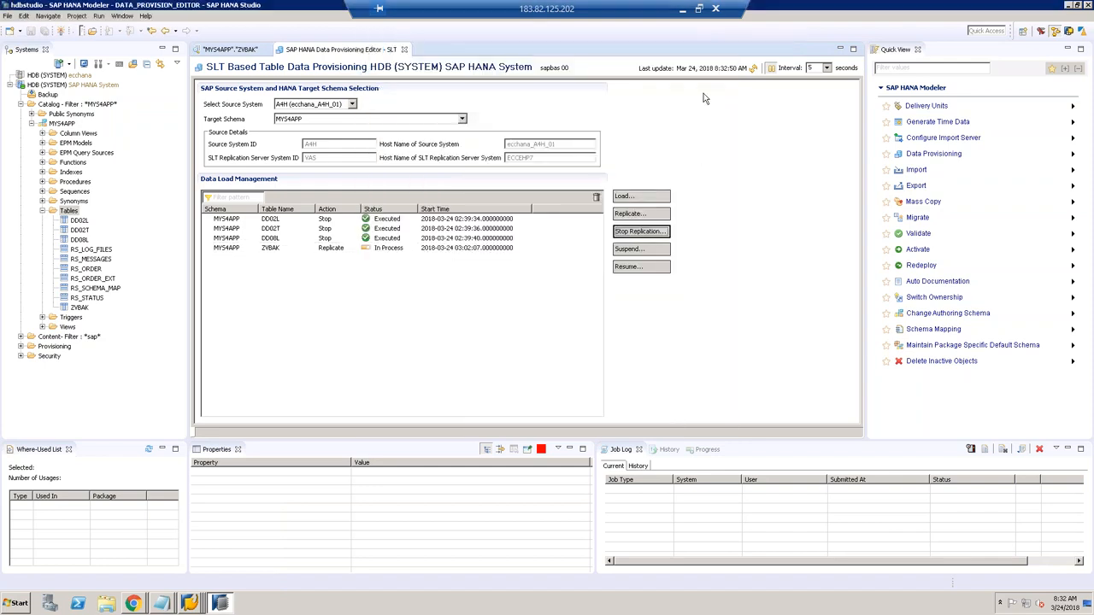
{"action": "left_click", "coordinate": [756, 75]}
{"action": "left_click", "coordinate": [191, 602]}
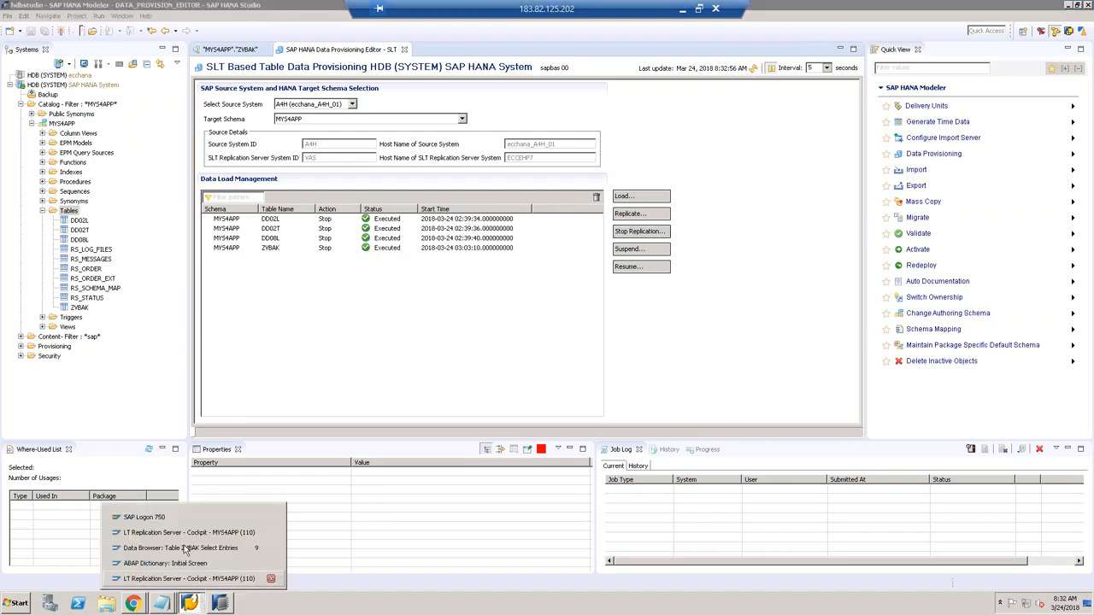
Step: Exit the current cockpit and reopen the MYS4APP configuration through transaction LTRC
{"action": "left_click", "coordinate": [187, 532]}
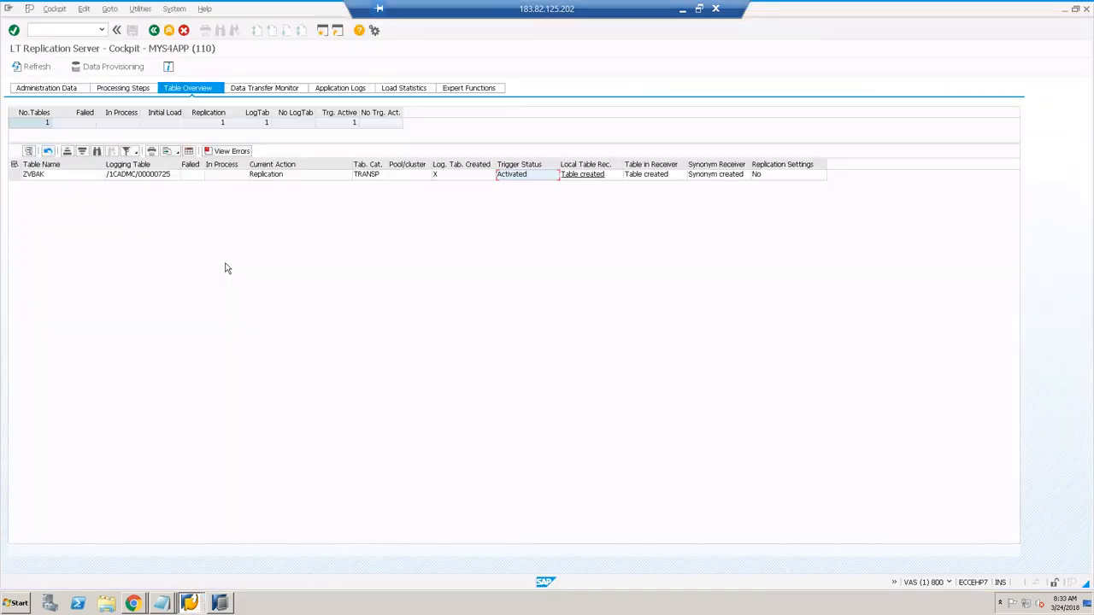
{"action": "left_click", "coordinate": [154, 31]}
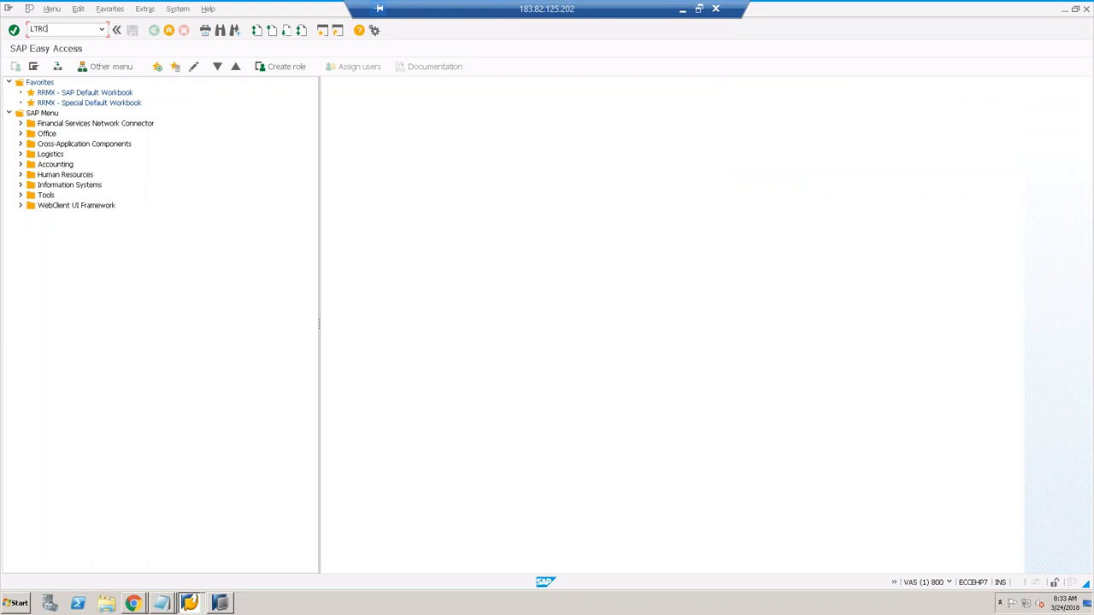
{"action": "key", "text": "Return"}
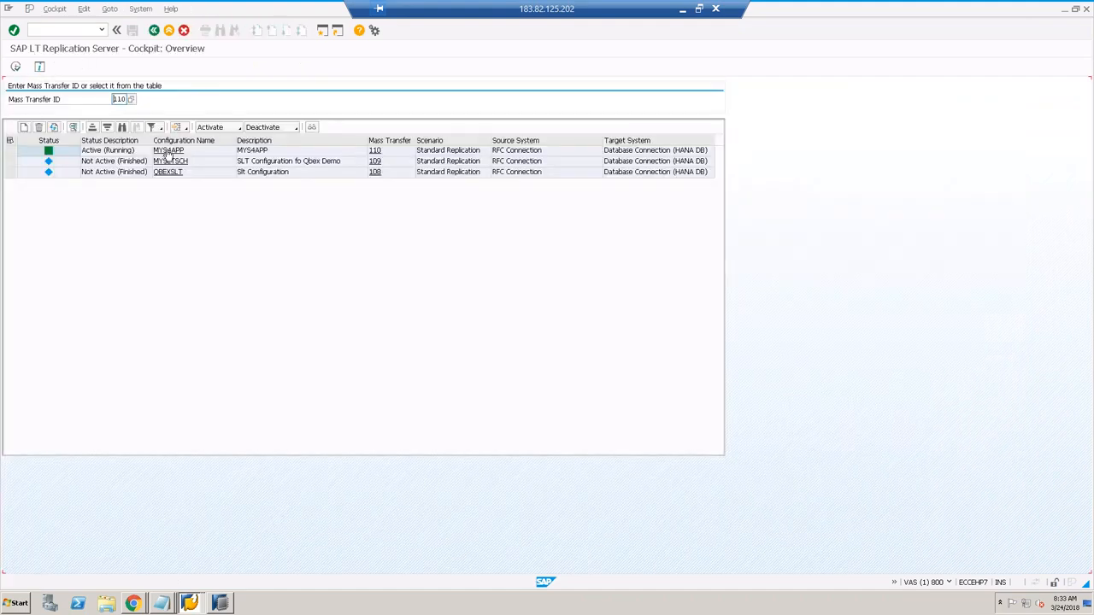
{"action": "left_click", "coordinate": [168, 151]}
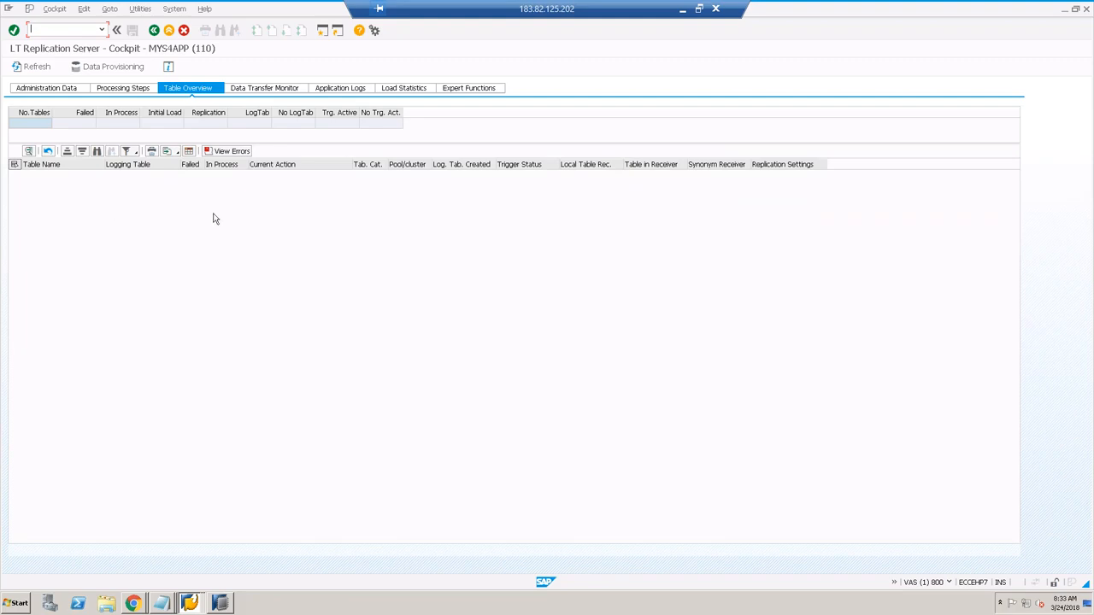
Step: Check and cancel HANA Studio's Replicate dialog, then return to the replication cockpit
{"action": "left_click", "coordinate": [221, 605]}
{"action": "left_click", "coordinate": [224, 603]}
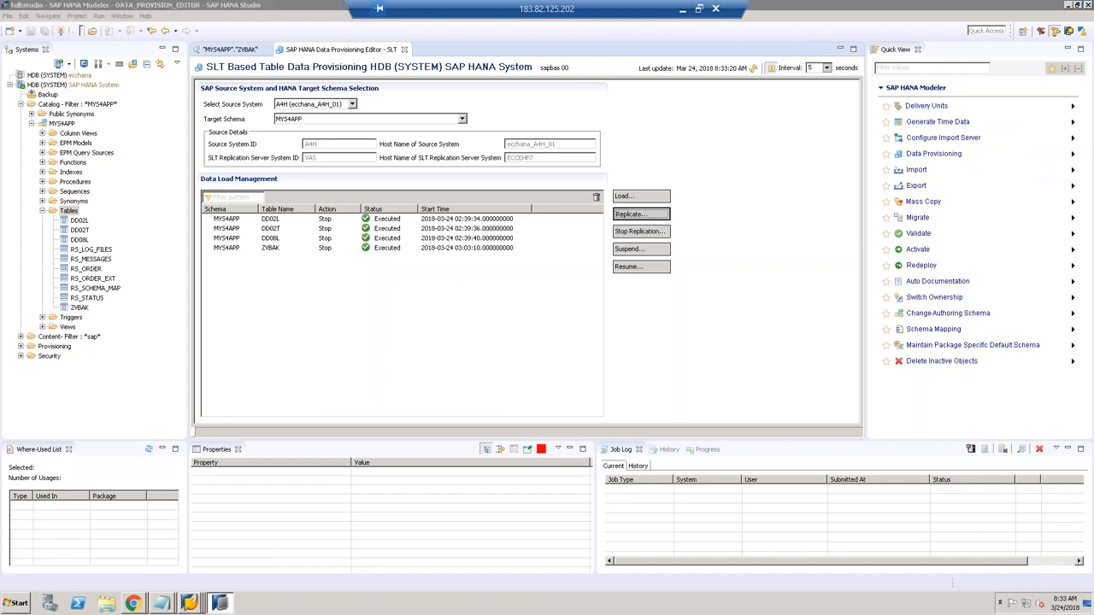
{"action": "left_click", "coordinate": [641, 214]}
{"action": "left_click", "coordinate": [699, 417]}
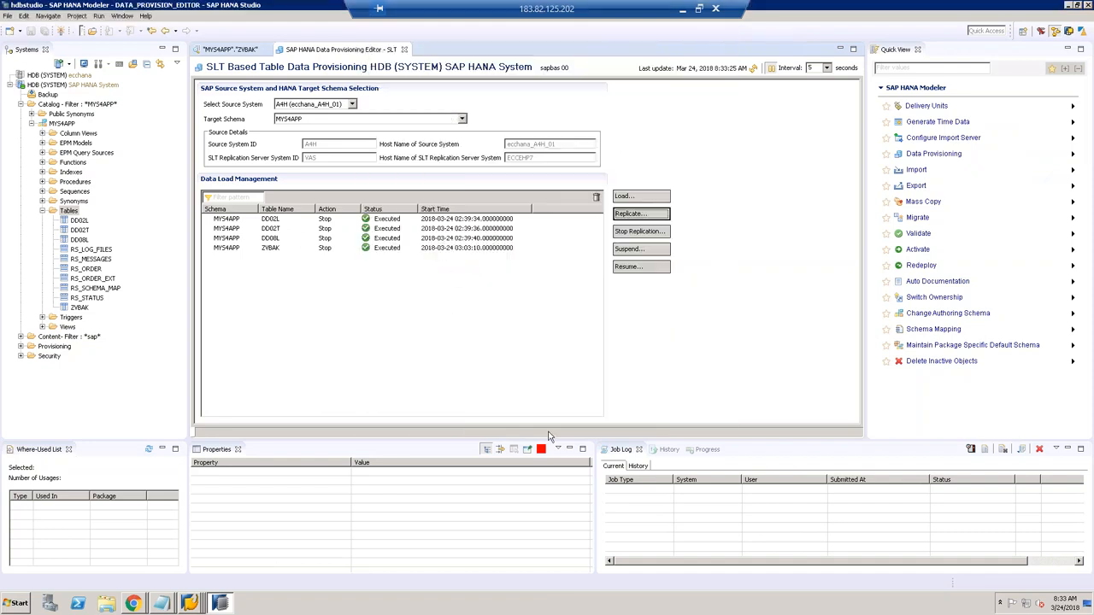
{"action": "left_click", "coordinate": [189, 604]}
{"action": "left_click", "coordinate": [190, 541]}
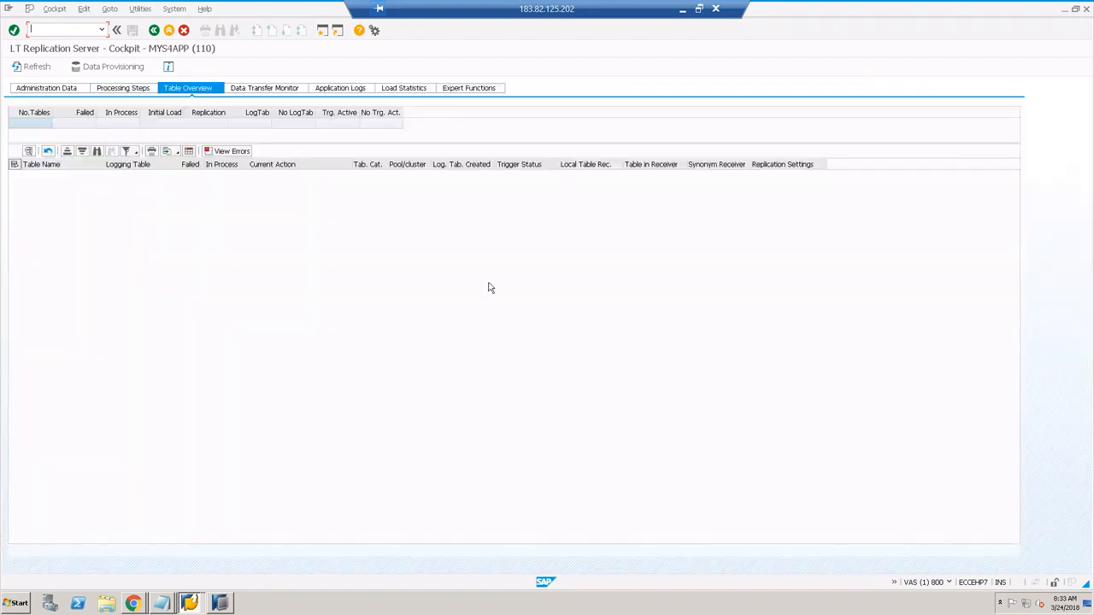
Step: Start replication of table ZVBAK from the cockpit's Data Provisioning options
{"action": "left_click", "coordinate": [133, 67]}
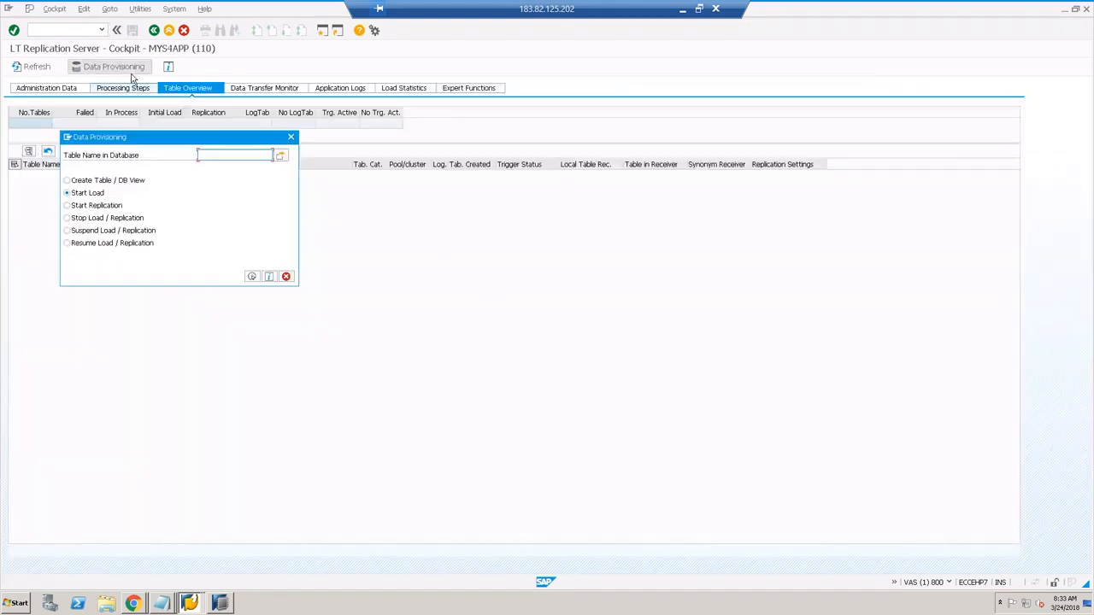
{"action": "left_click", "coordinate": [96, 207]}
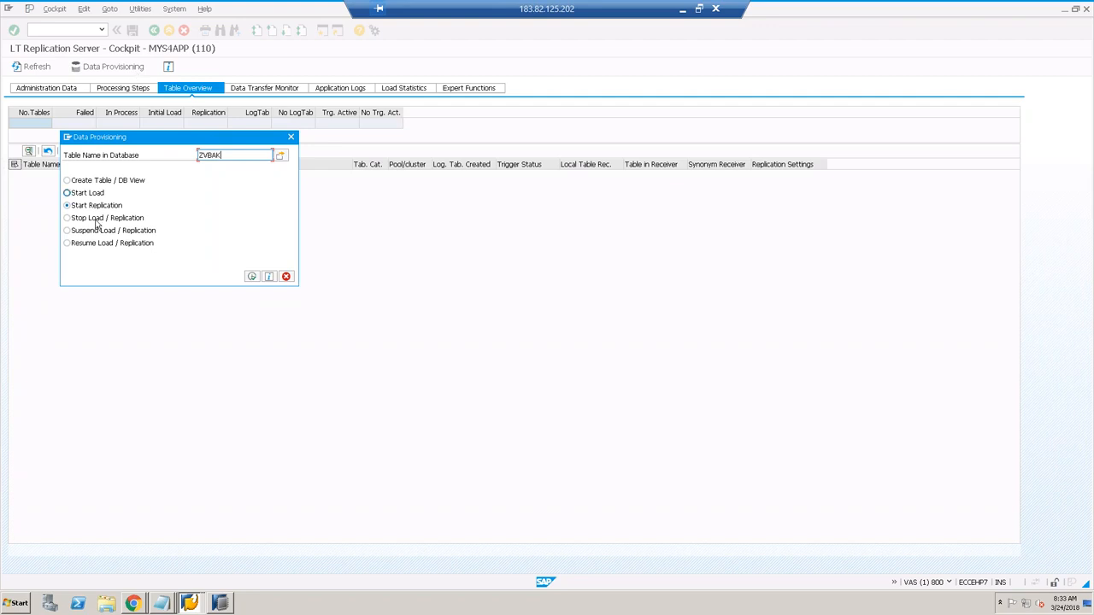
{"action": "left_click", "coordinate": [252, 277]}
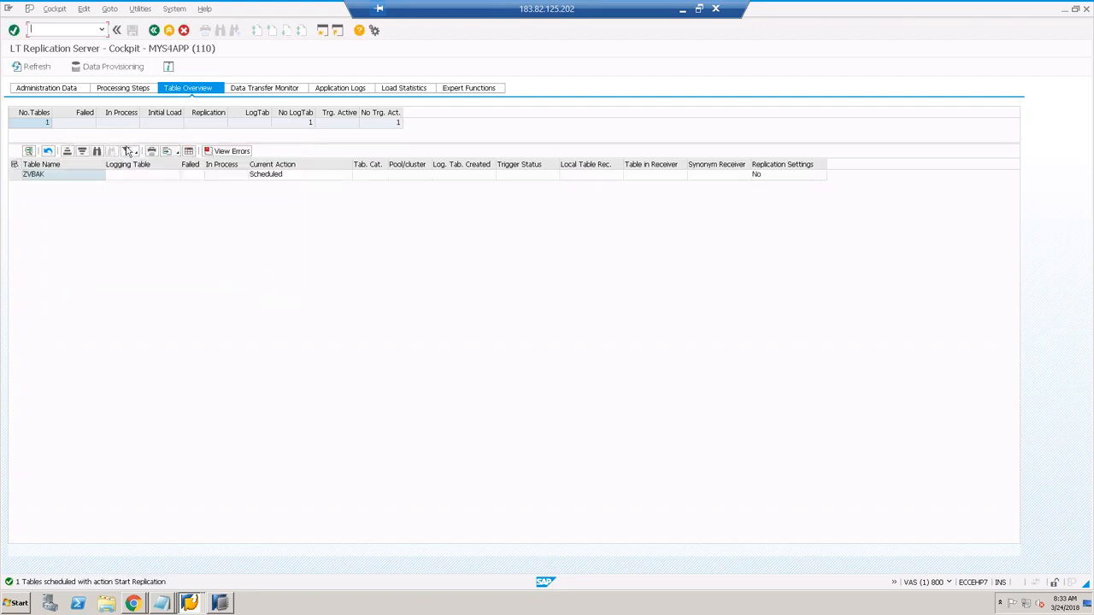
Step: Refresh the table overview until ZVBAK's logging table appears and its trigger reads Activated
{"action": "left_click", "coordinate": [27, 73]}
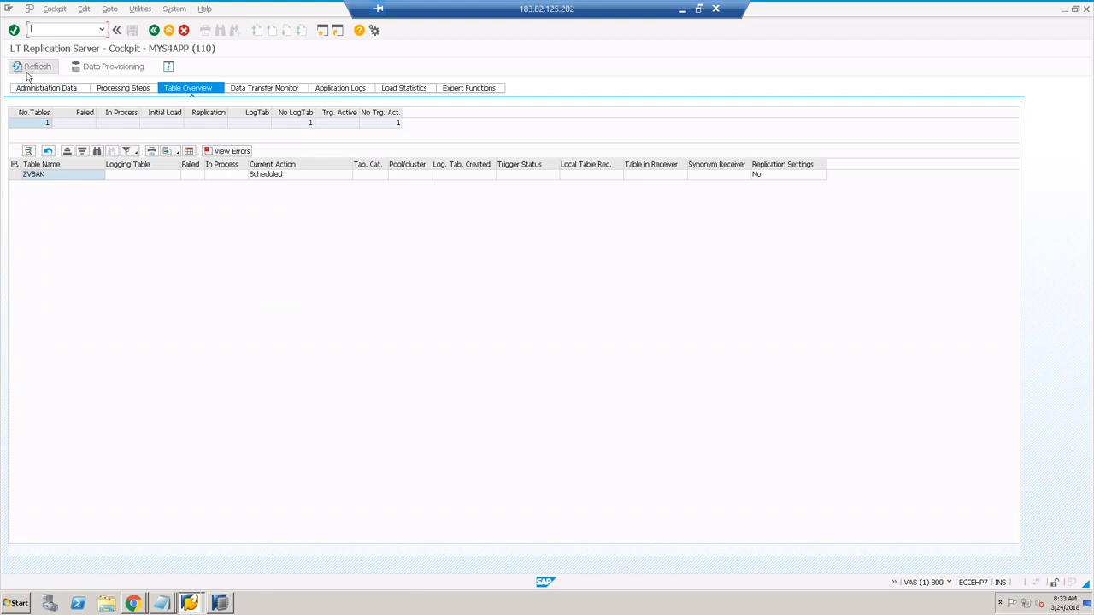
{"action": "left_click", "coordinate": [39, 68]}
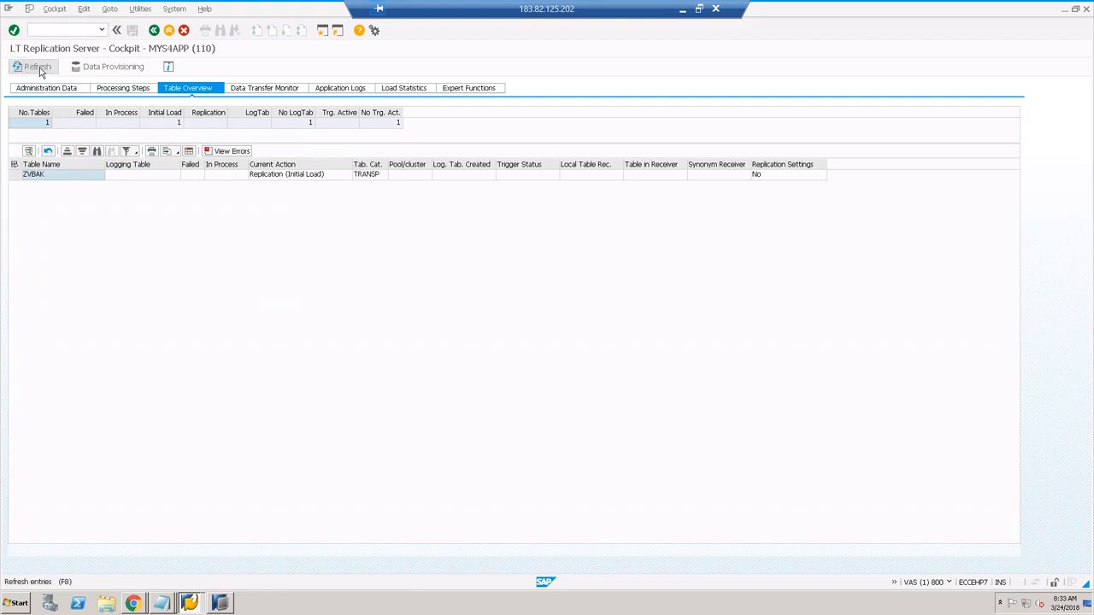
{"action": "left_click", "coordinate": [278, 176]}
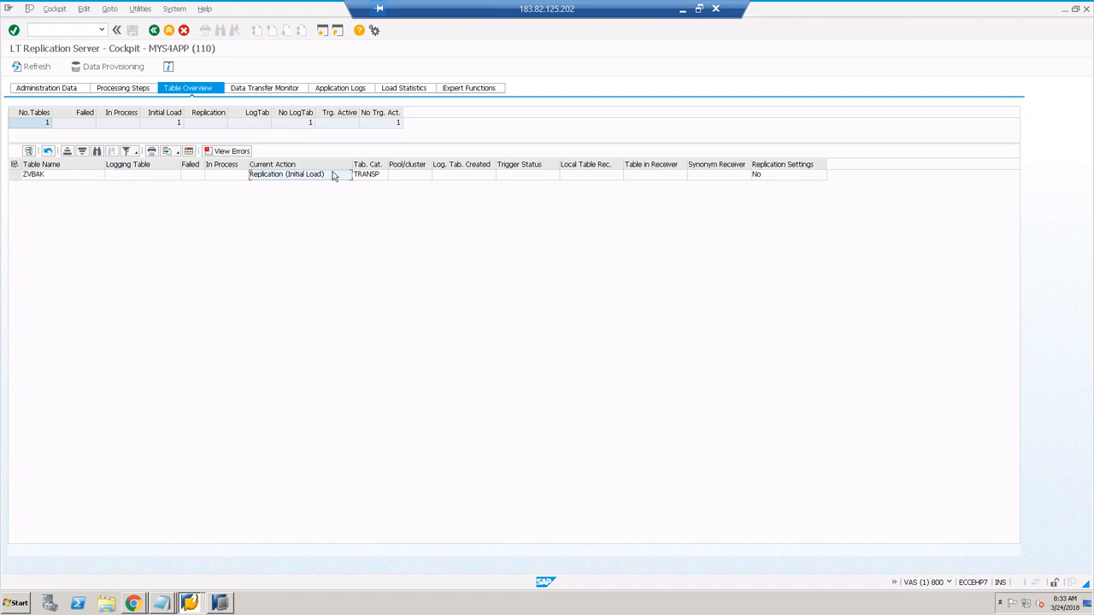
{"action": "left_click", "coordinate": [48, 70]}
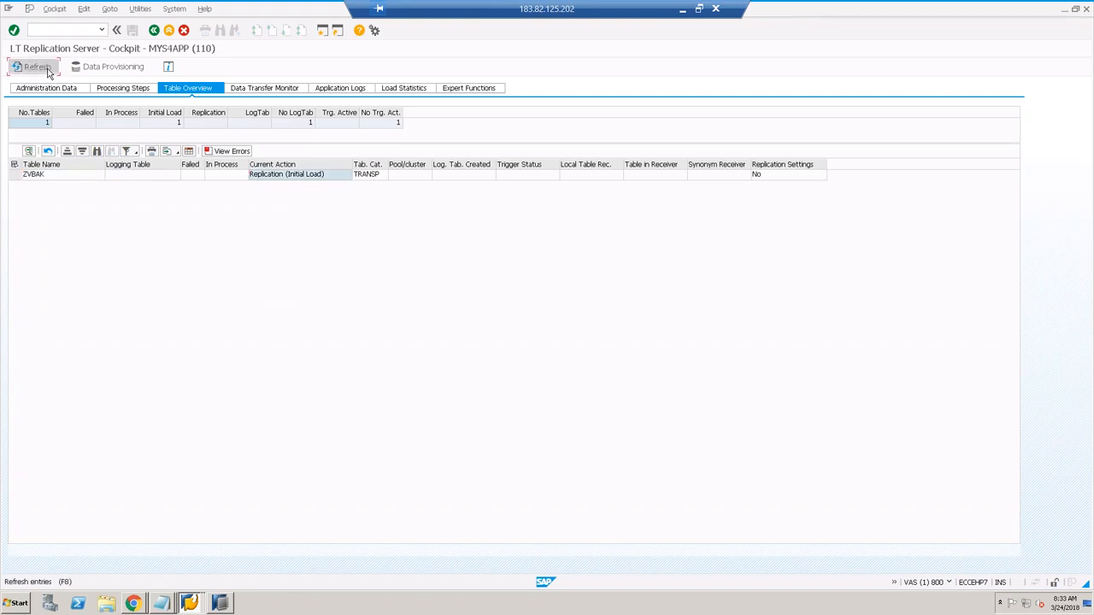
{"action": "left_click", "coordinate": [458, 174]}
{"action": "left_click", "coordinate": [276, 177]}
{"action": "left_click", "coordinate": [173, 177]}
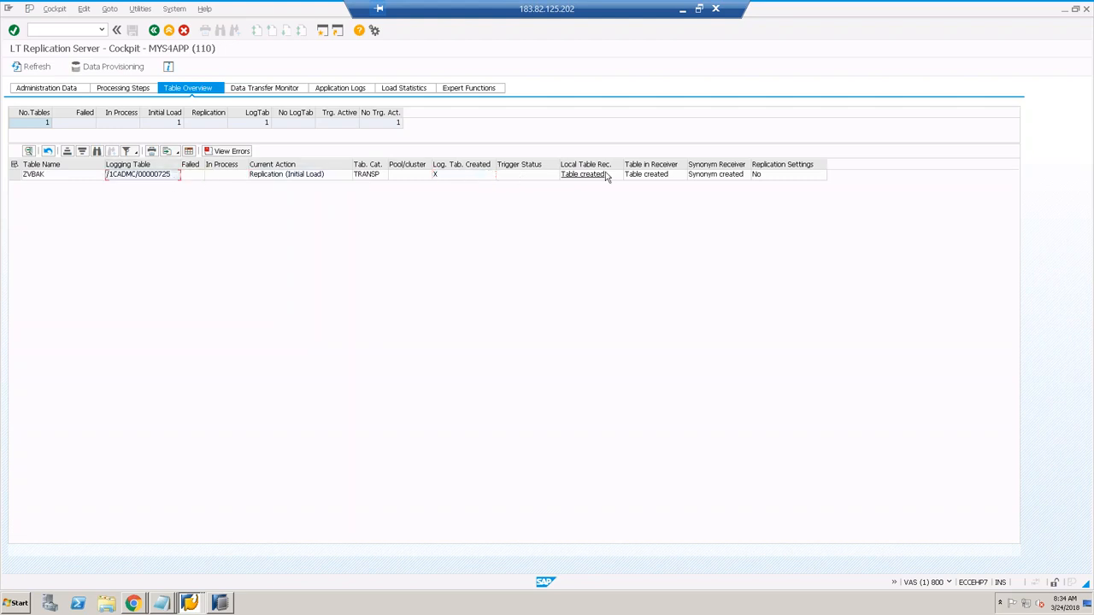
{"action": "left_click", "coordinate": [37, 67]}
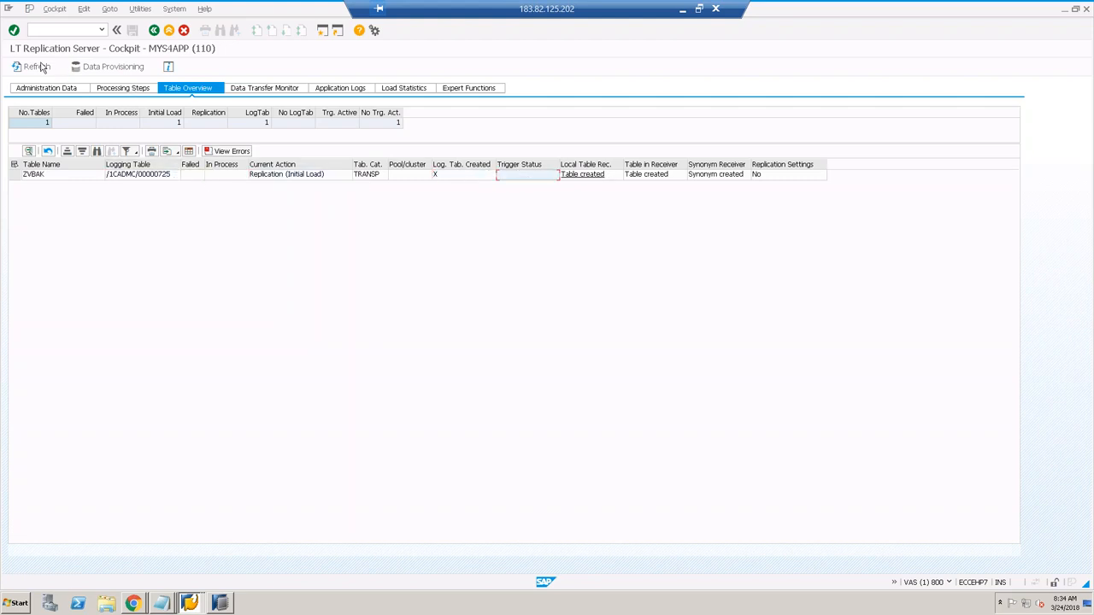
{"action": "left_click", "coordinate": [536, 176]}
{"action": "left_click", "coordinate": [227, 600]}
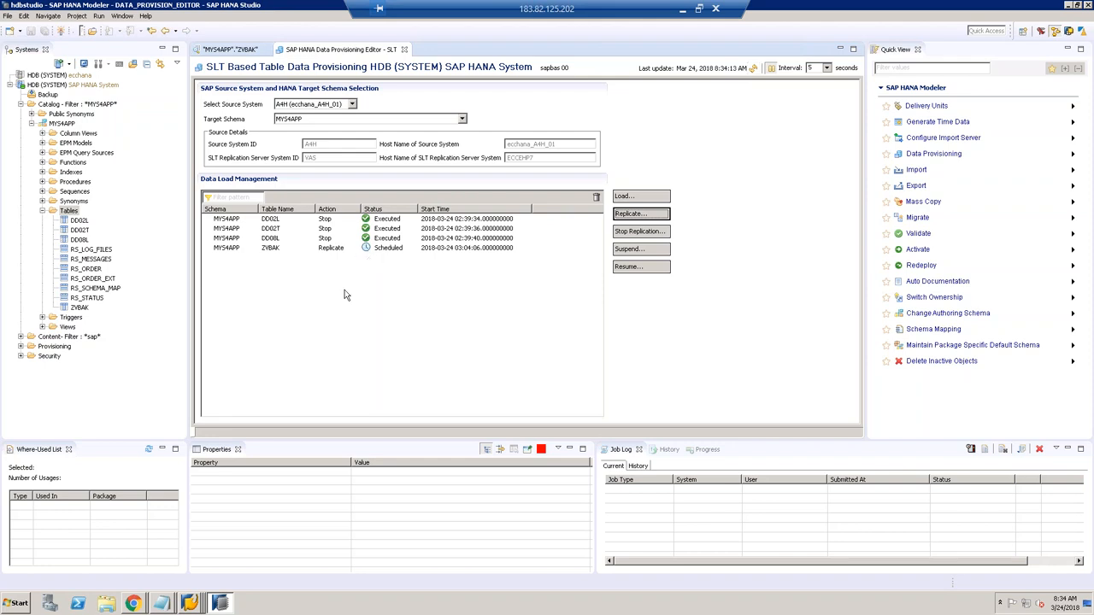
Step: In the MYS4APP cockpit's Data Transfer Monitor, open ZVBAK's migration object Z_ZVBAK_110
{"action": "left_click", "coordinate": [191, 604]}
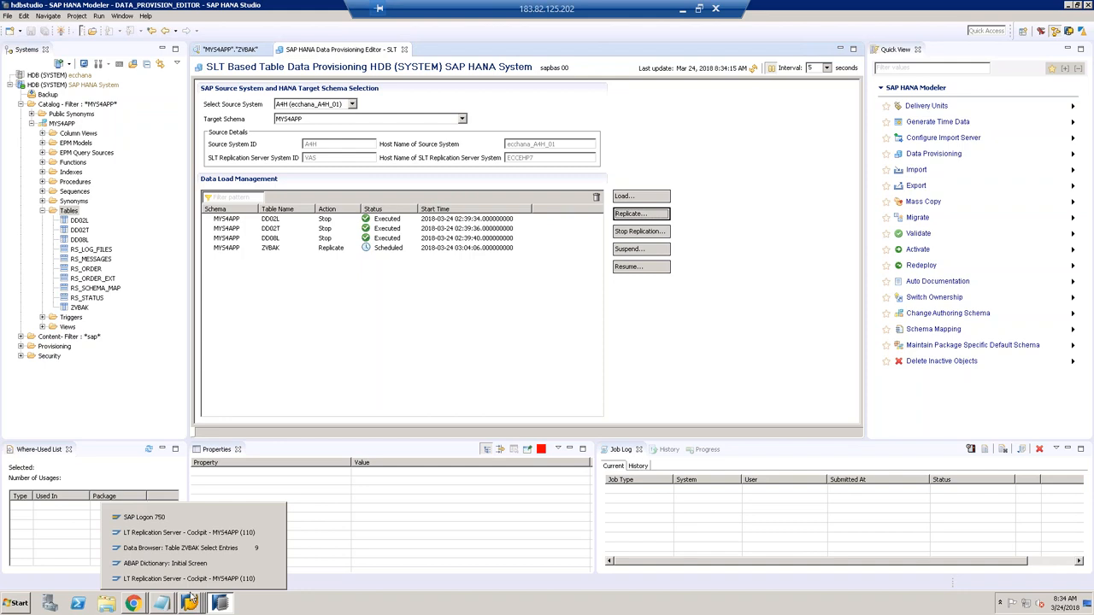
{"action": "left_click", "coordinate": [163, 532]}
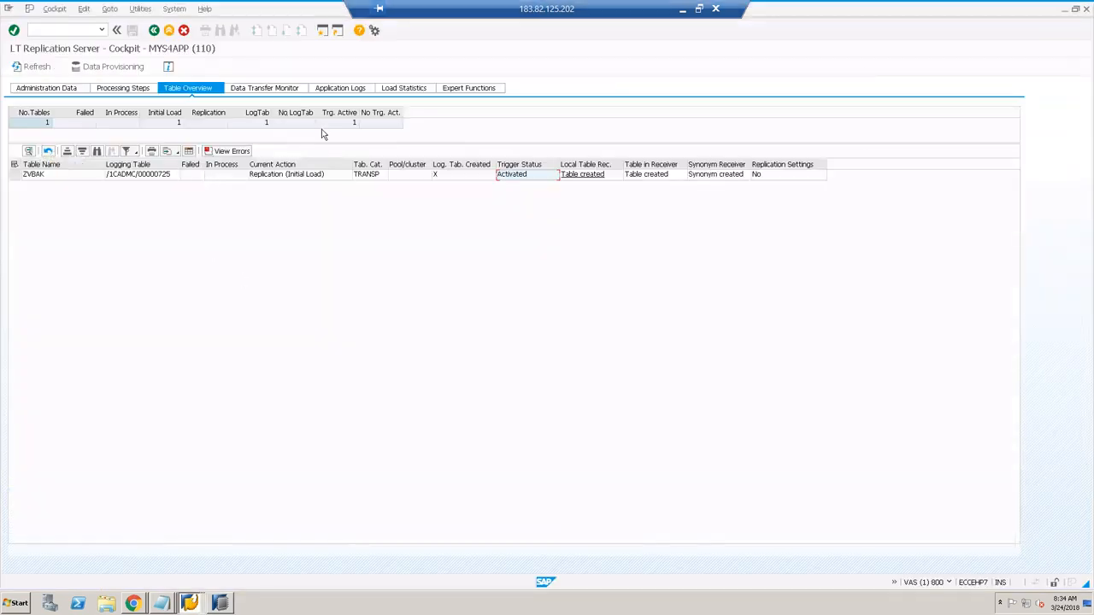
{"action": "left_click", "coordinate": [262, 88]}
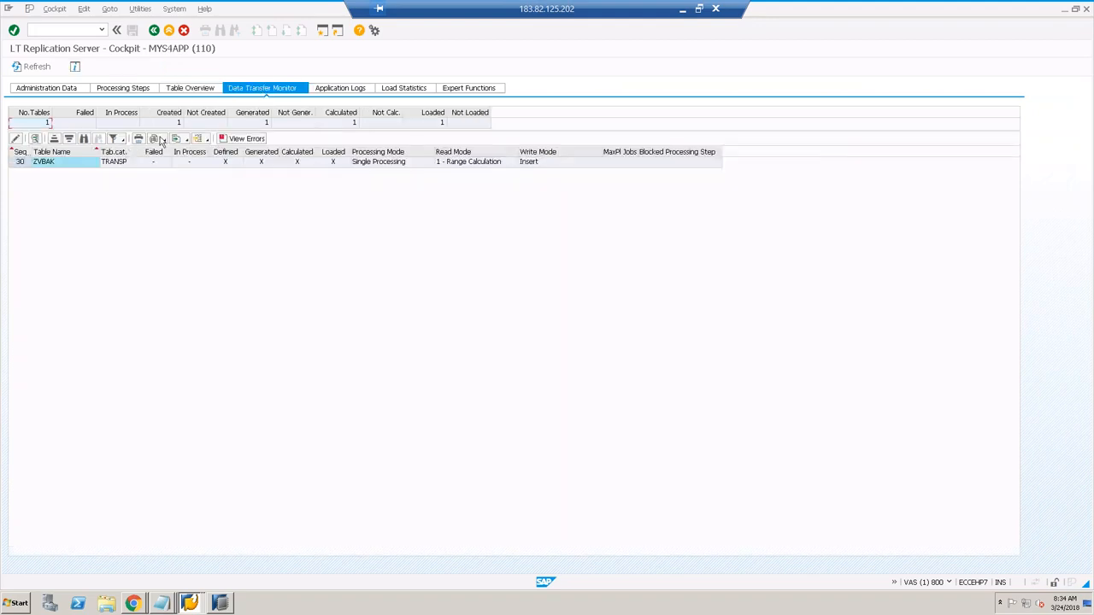
{"action": "left_click", "coordinate": [71, 167]}
{"action": "double_click", "coordinate": [71, 165]}
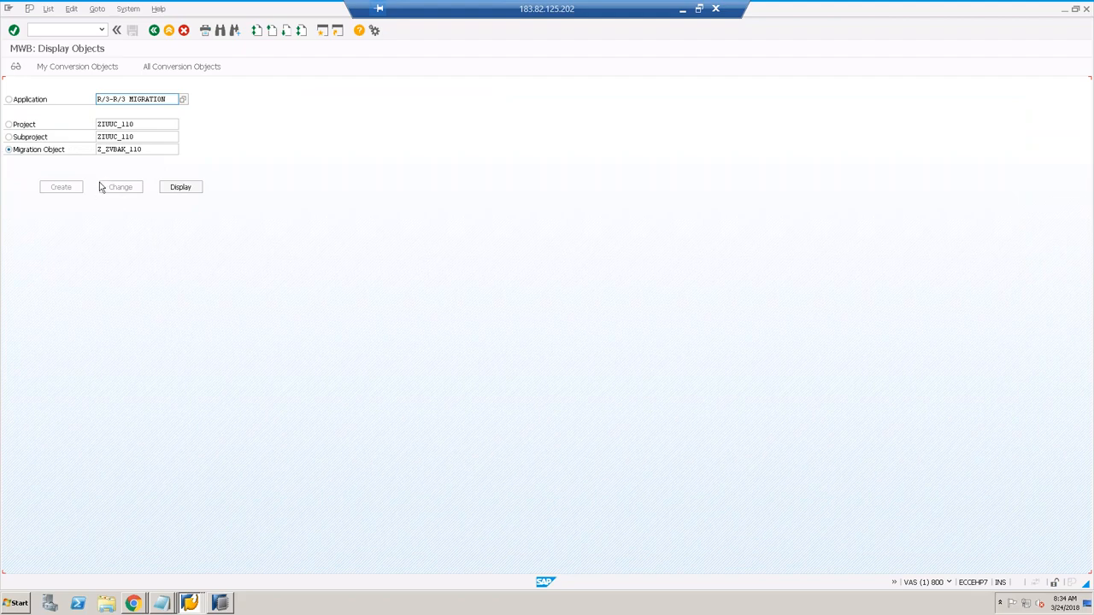
Step: Try displaying Z_ZVBAK_110, then rerun LTR and reopen MYS4APP with ZVBAK selected
{"action": "left_click", "coordinate": [179, 188]}
{"action": "left_click", "coordinate": [180, 194]}
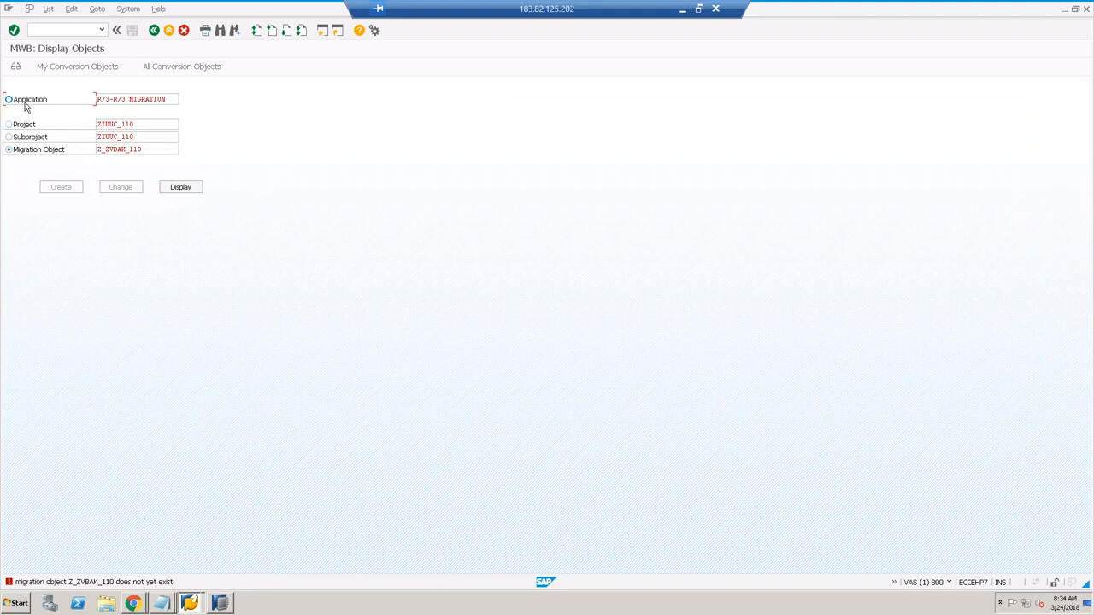
{"action": "left_click", "coordinate": [117, 31]}
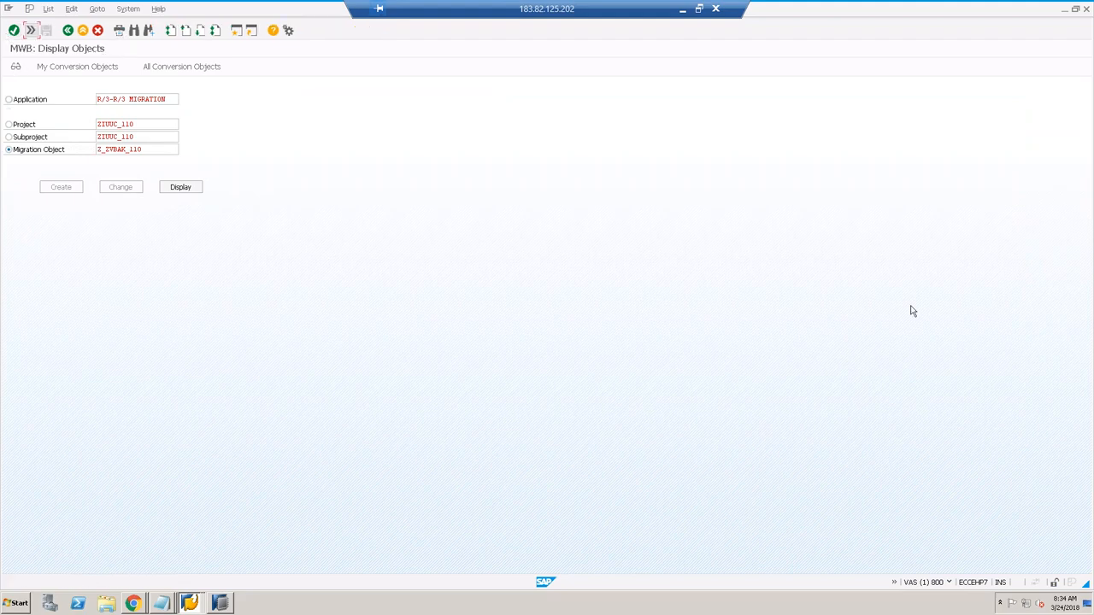
{"action": "left_click", "coordinate": [30, 30]}
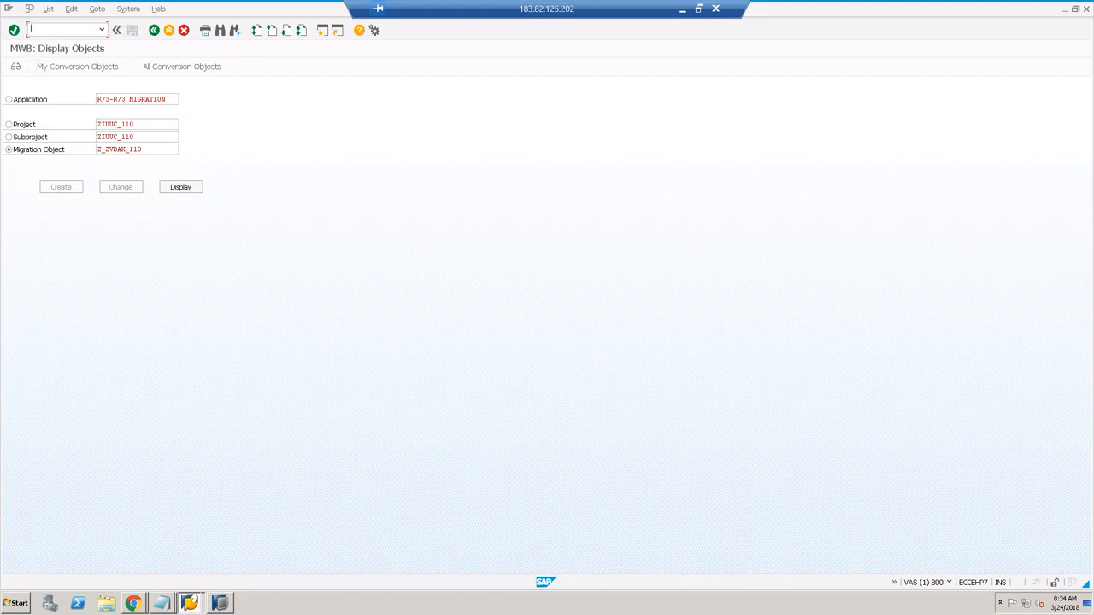
{"action": "key", "text": "Return"}
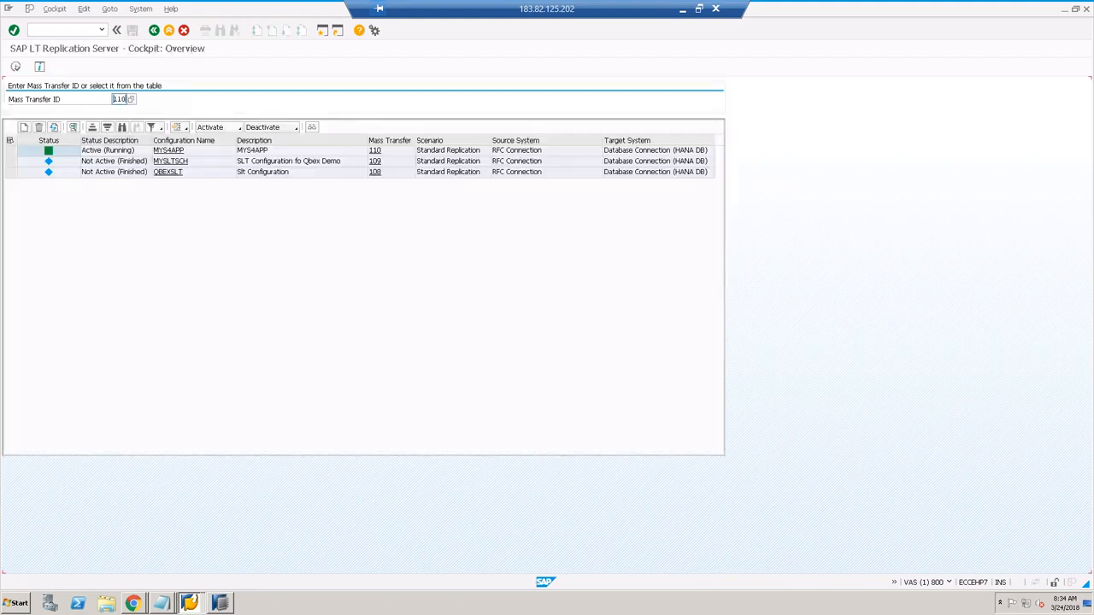
{"action": "left_click", "coordinate": [169, 151]}
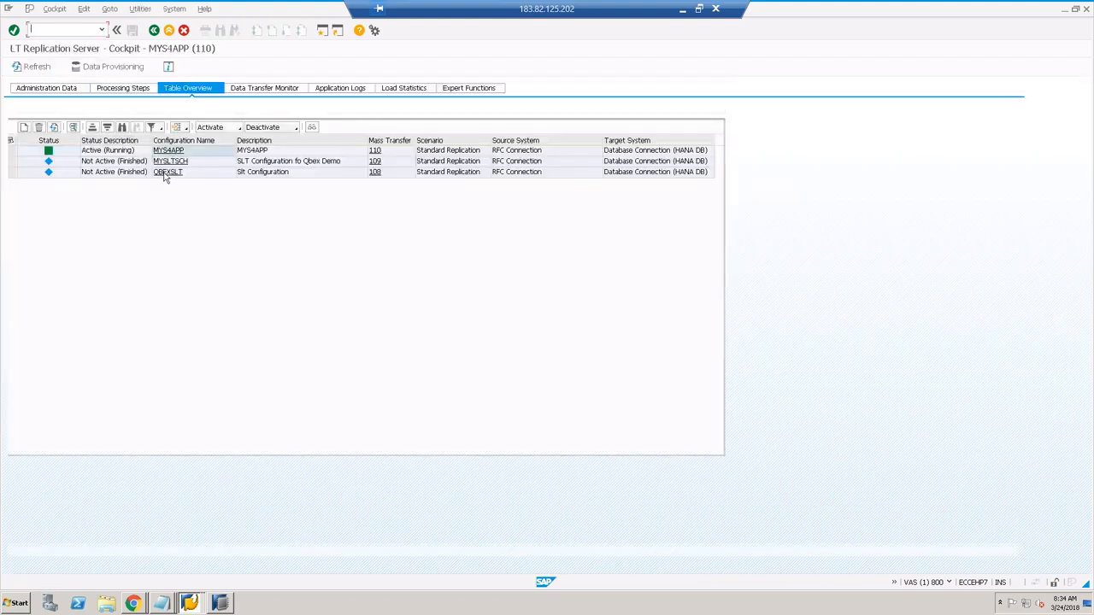
{"action": "left_click", "coordinate": [156, 177]}
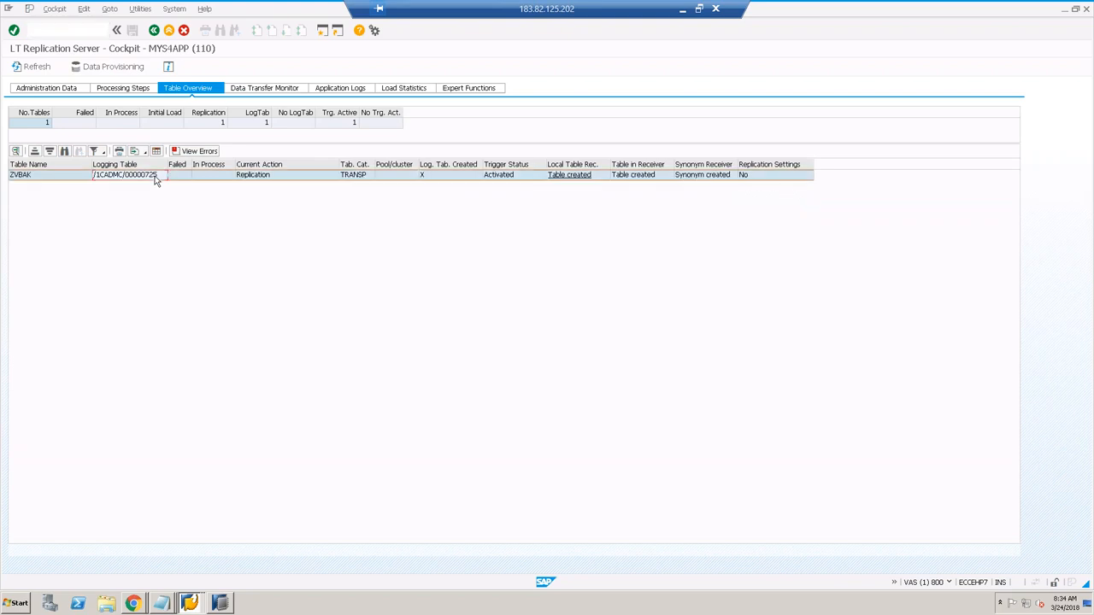
Step: Inspect ZVBAK's In Process, Calculated and Loaded status cells, then open Application Logs
{"action": "left_click", "coordinate": [287, 93]}
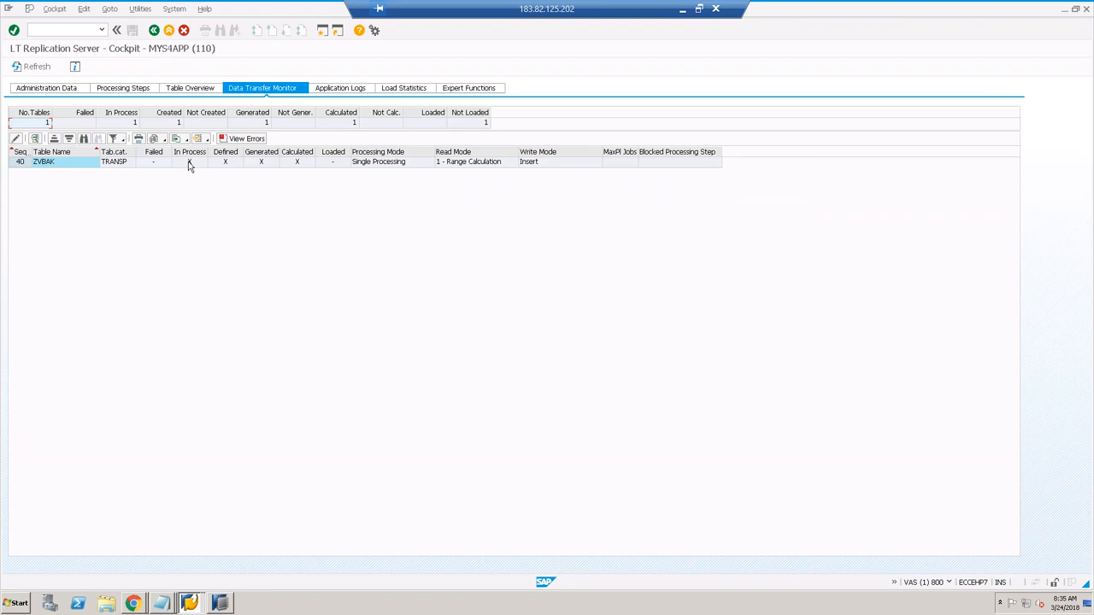
{"action": "left_click", "coordinate": [190, 162]}
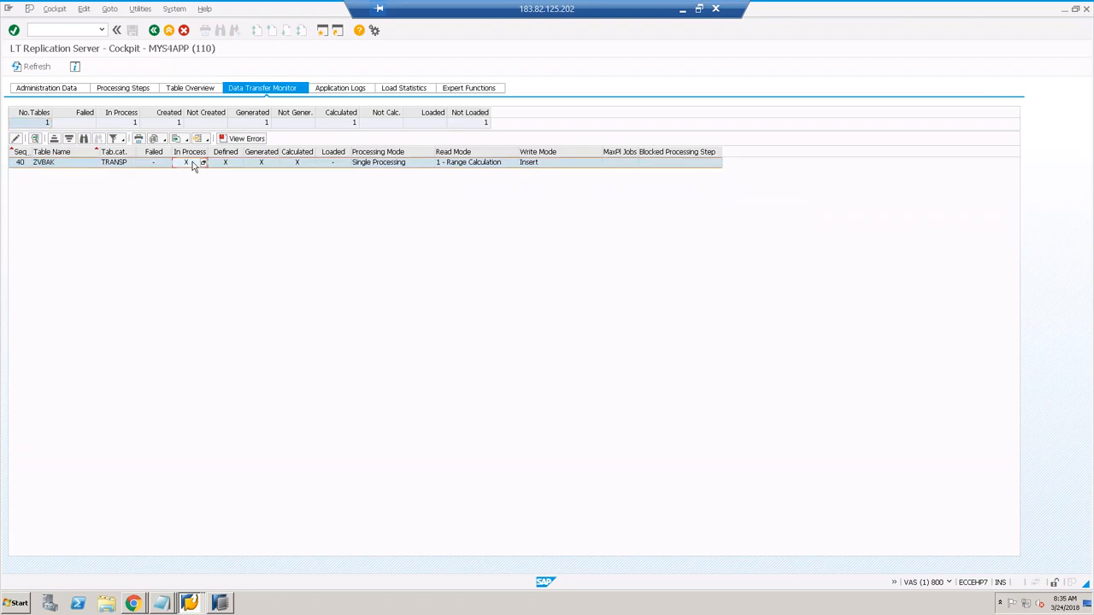
{"action": "left_click", "coordinate": [333, 164]}
{"action": "left_click", "coordinate": [289, 165]}
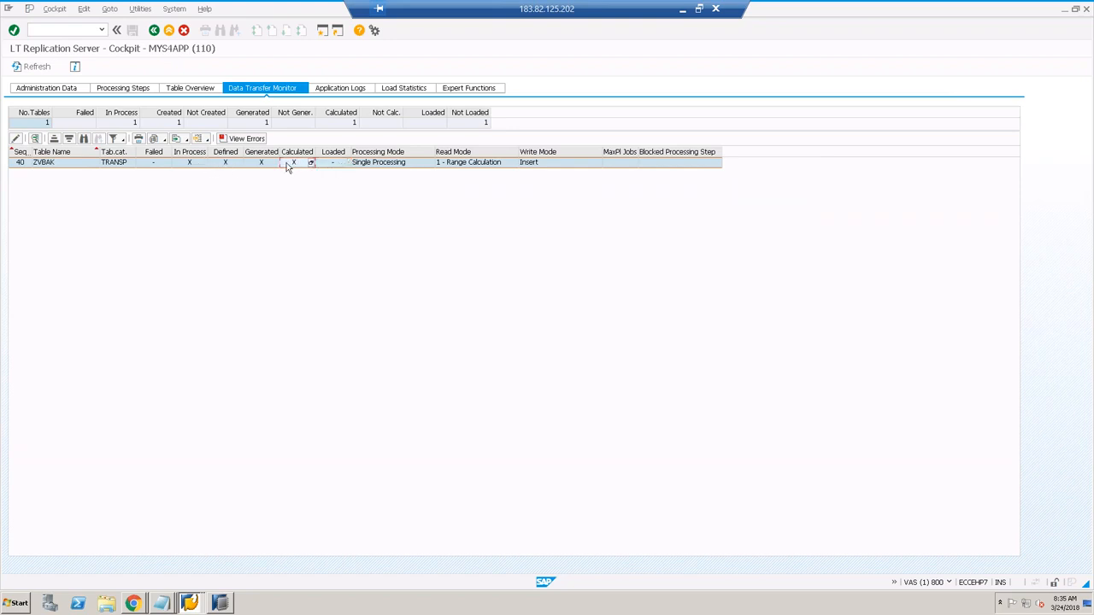
{"action": "left_click", "coordinate": [331, 164]}
{"action": "left_click", "coordinate": [44, 164]}
{"action": "left_click", "coordinate": [325, 92]}
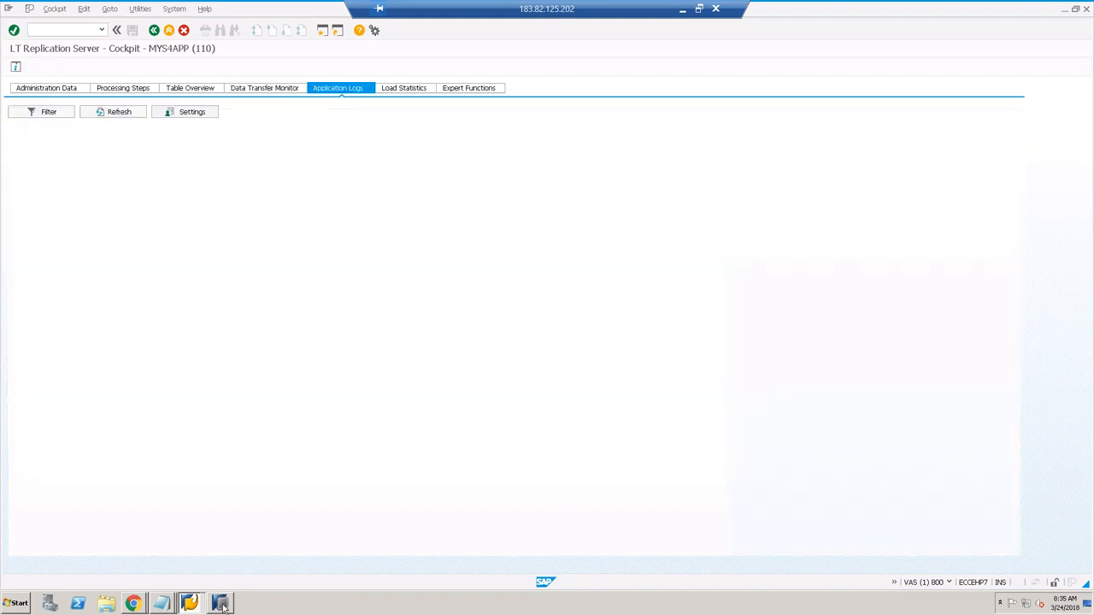
Step: Open and cancel the Application Logs filter, then display the empty Load Statistics page
{"action": "left_click", "coordinate": [221, 604]}
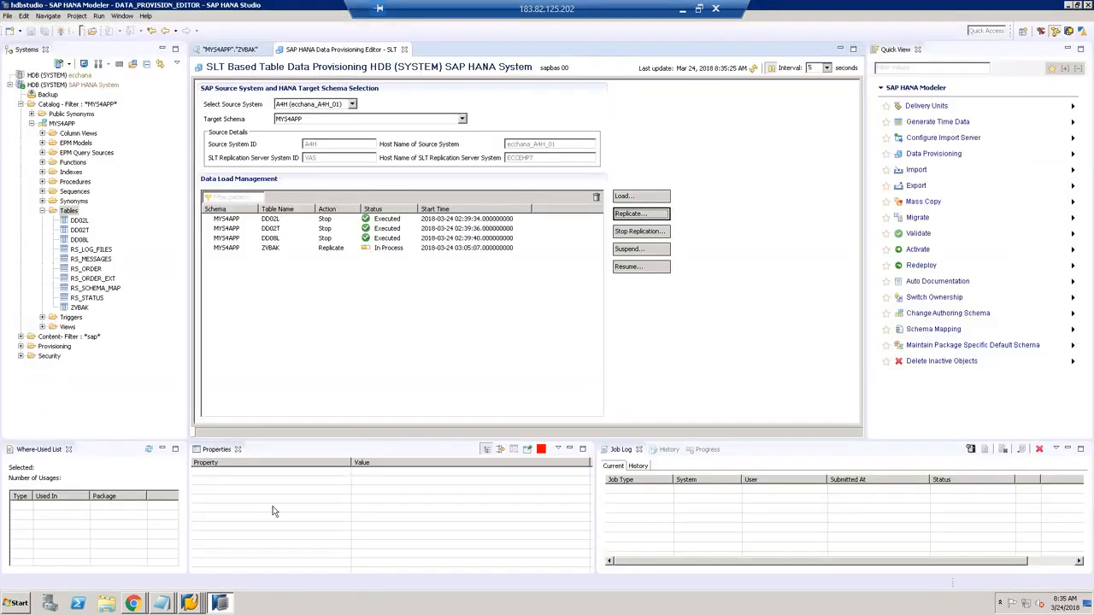
{"action": "mouse_move", "coordinate": [191, 604]}
{"action": "left_click", "coordinate": [188, 533]}
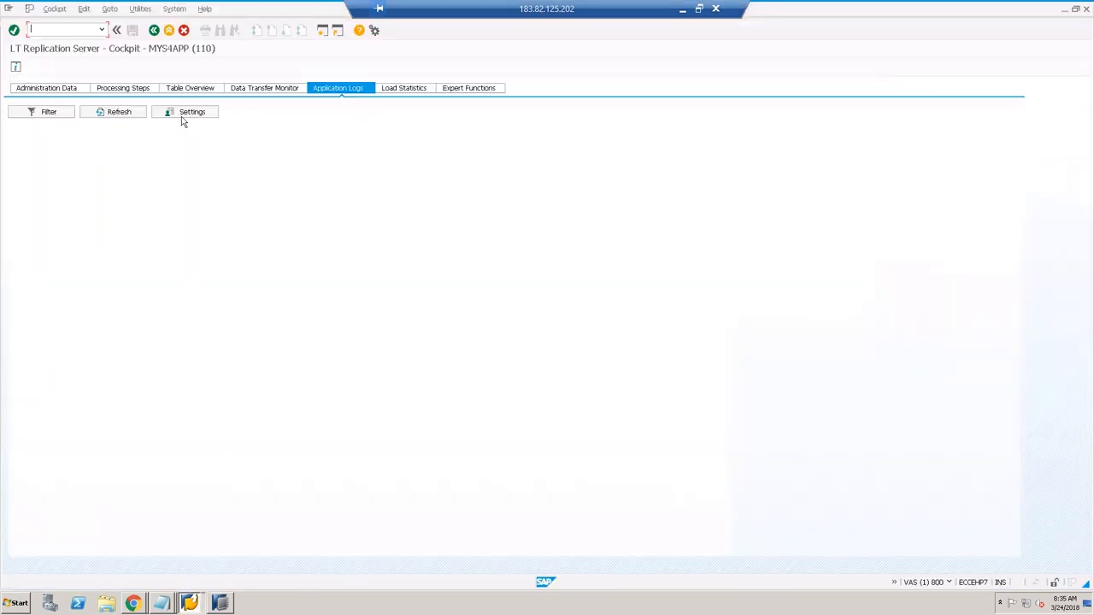
{"action": "left_click", "coordinate": [59, 117]}
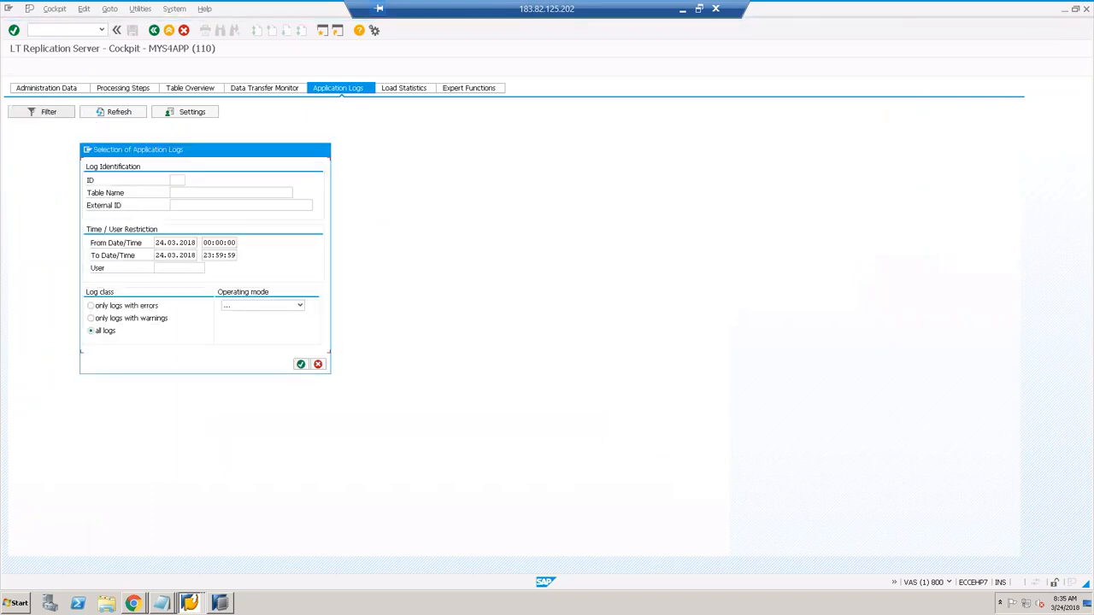
{"action": "left_click", "coordinate": [318, 365]}
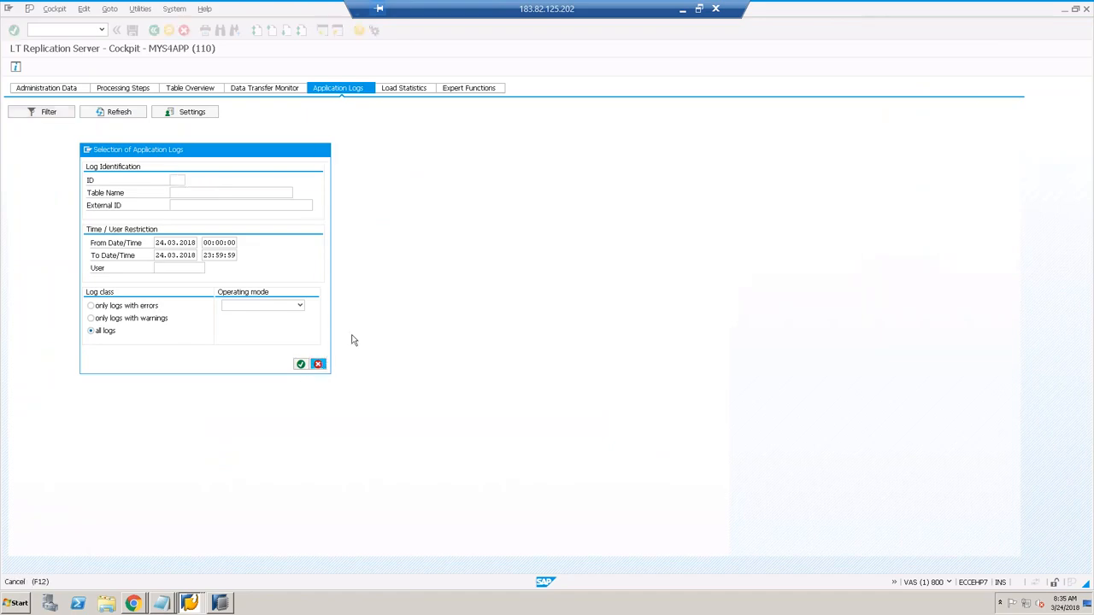
{"action": "left_click", "coordinate": [410, 91]}
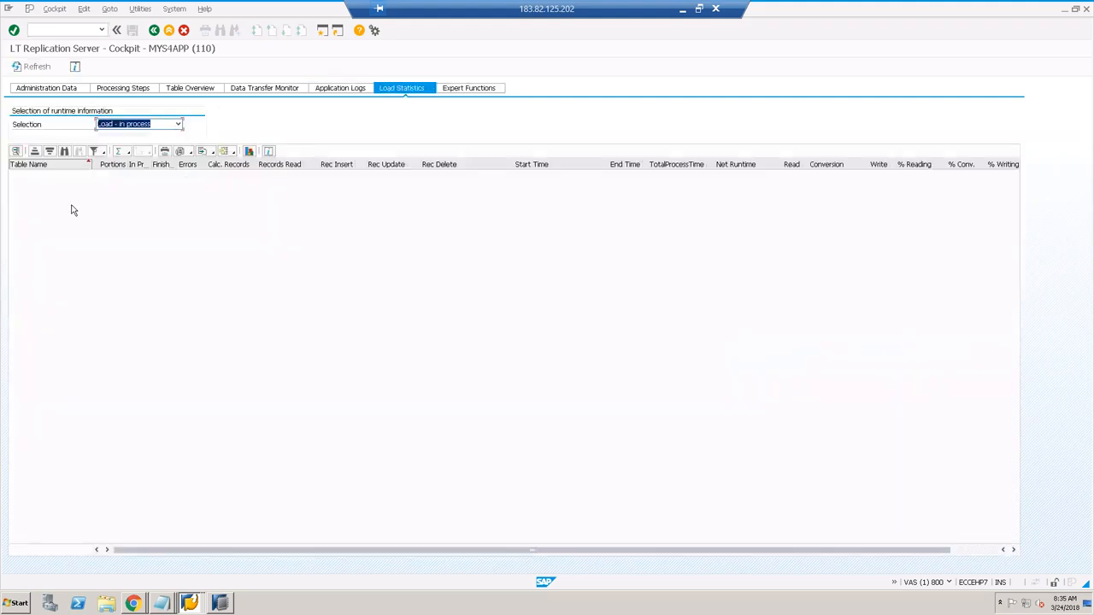
Step: Show 'Load - finished' statistics and confirm ZVBAK's runtime details list 10 records inserted
{"action": "left_click", "coordinate": [178, 125]}
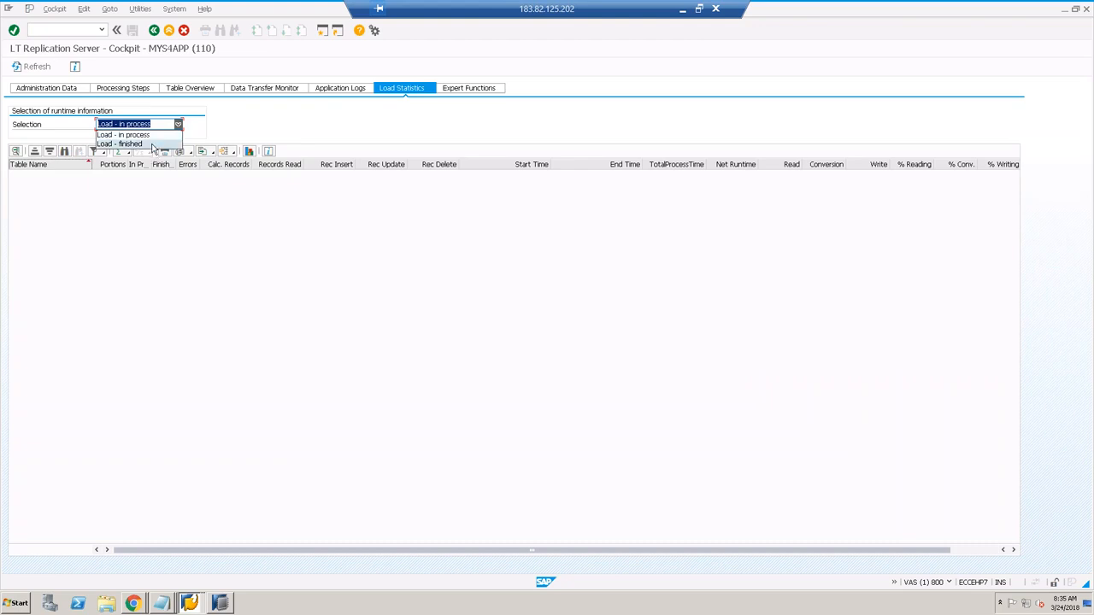
{"action": "left_click", "coordinate": [119, 143]}
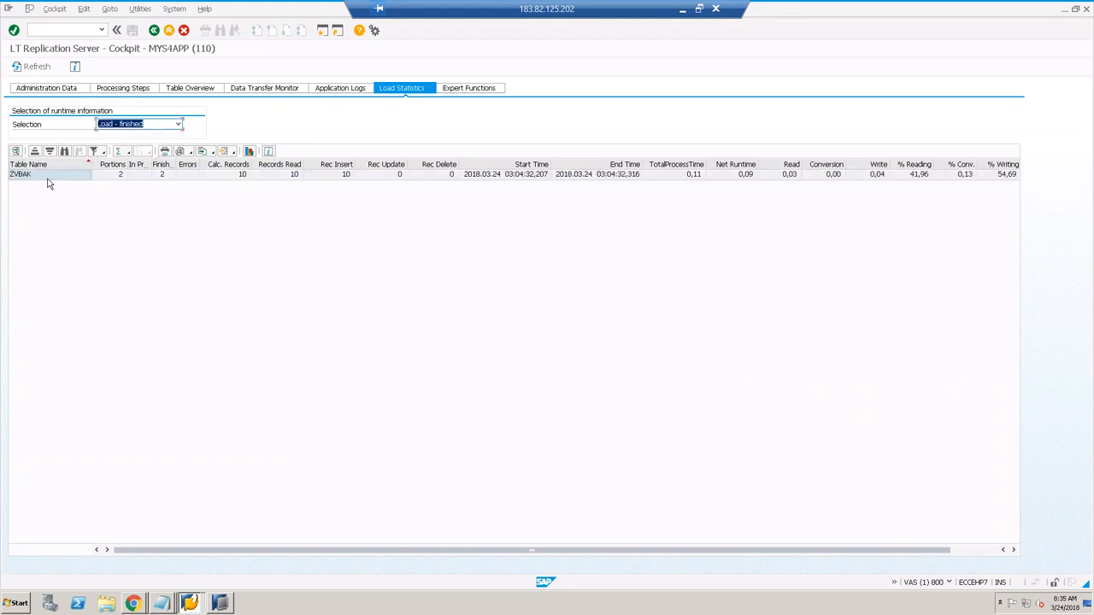
{"action": "left_click", "coordinate": [116, 176]}
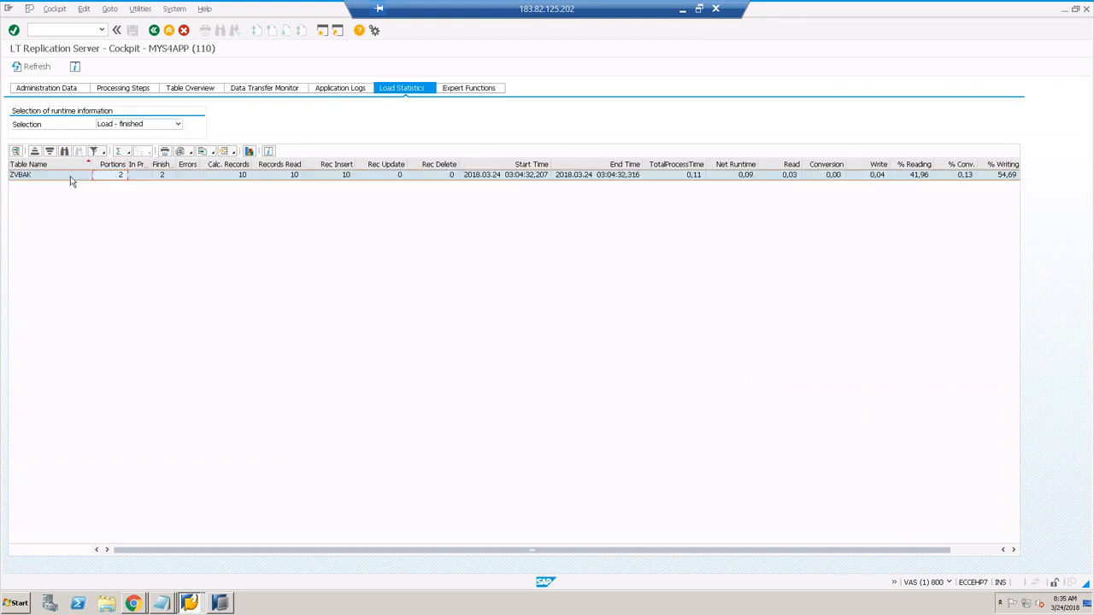
{"action": "double_click", "coordinate": [70, 176]}
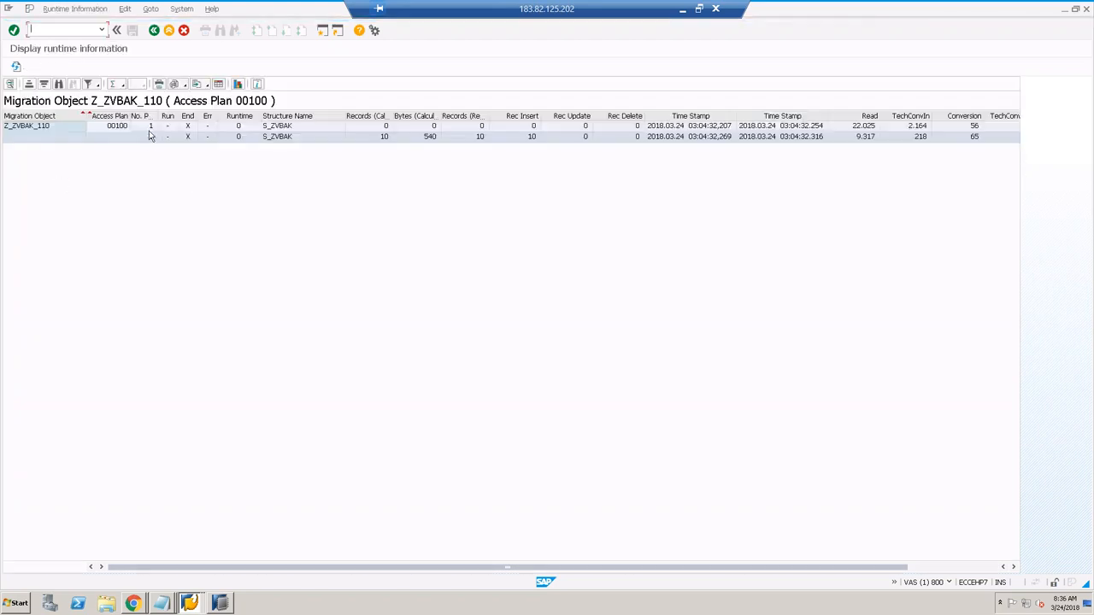
{"action": "left_click", "coordinate": [149, 128]}
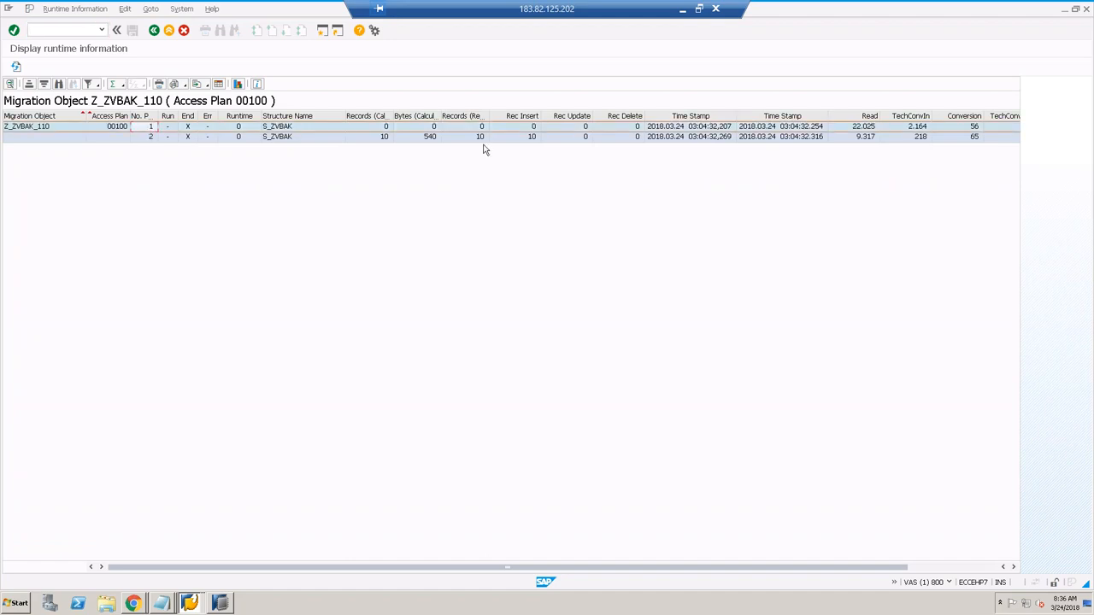
{"action": "left_click", "coordinate": [376, 138]}
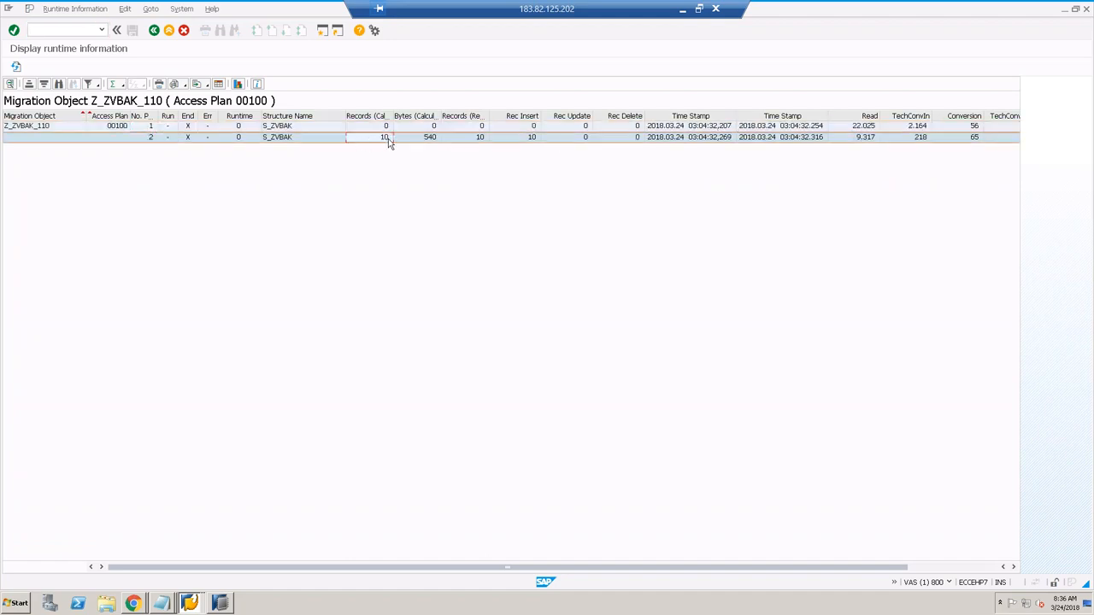
{"action": "left_click", "coordinate": [155, 31]}
Step: Browse Expert Functions including View Trigger Source Code, then view Administration Data showing Active (Running)
{"action": "left_click", "coordinate": [153, 32]}
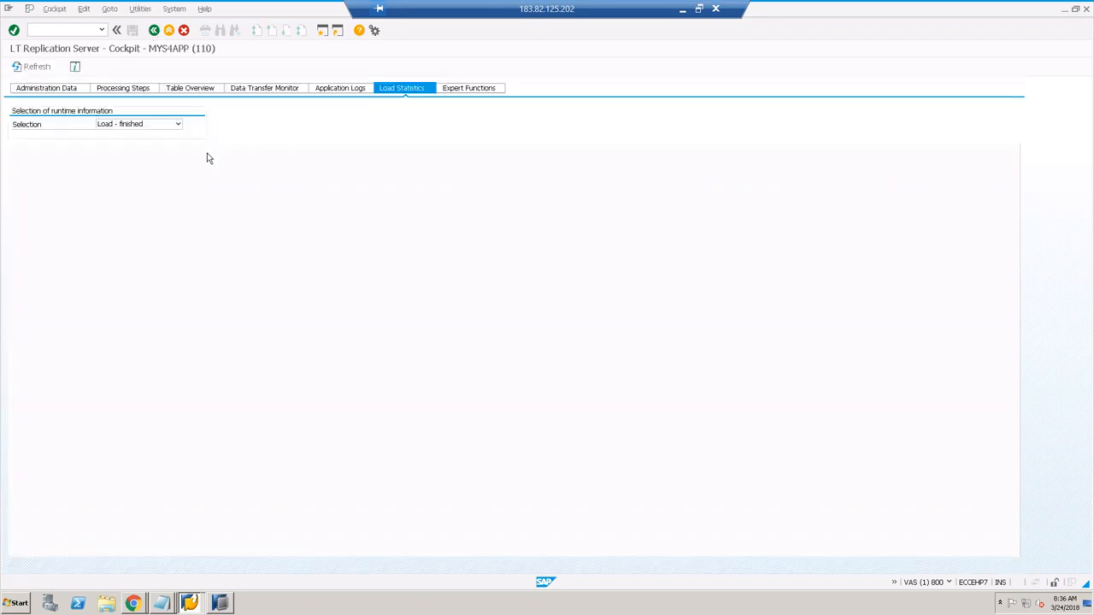
{"action": "left_click", "coordinate": [487, 89]}
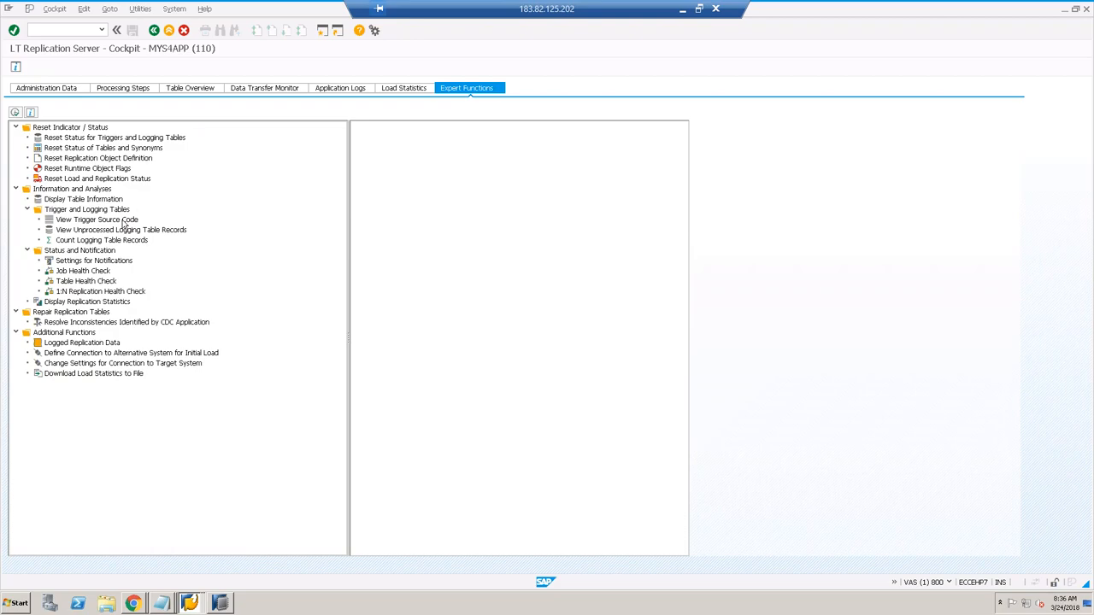
{"action": "left_click", "coordinate": [124, 222]}
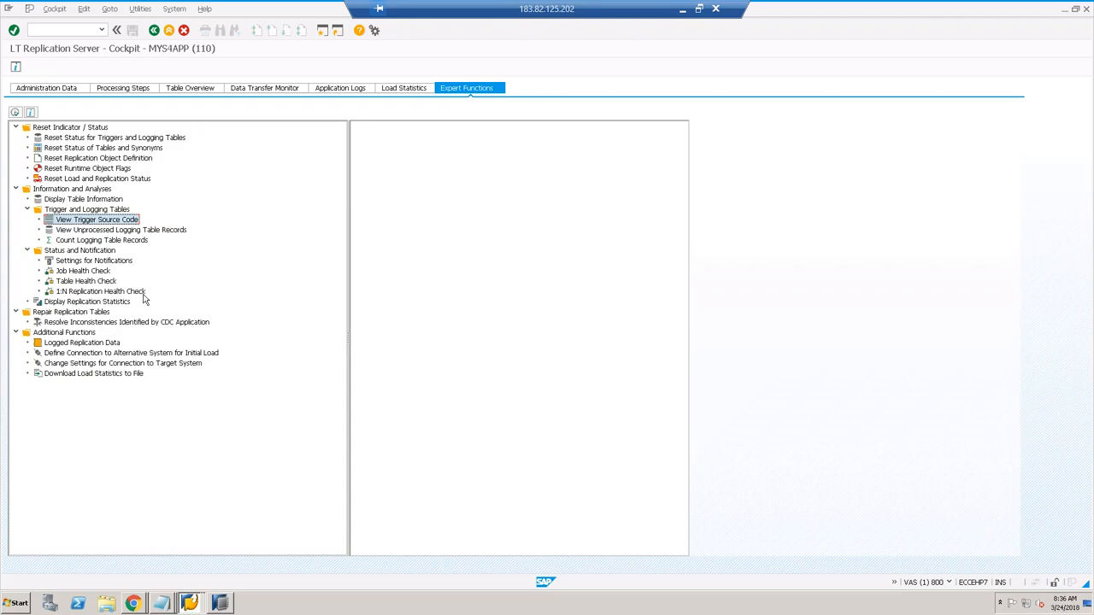
{"action": "left_click", "coordinate": [69, 89]}
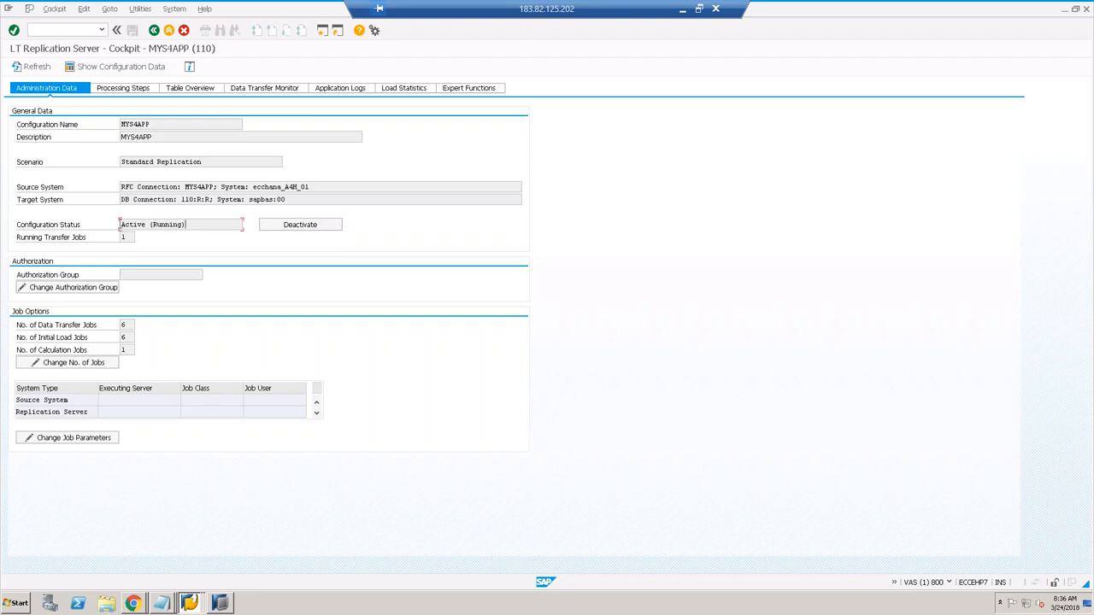
Step: Highlight Active (Running), review the Create Logging Tables and Create Database Triggers steps, then minimize
{"action": "left_click_drag", "start_coordinate": [186, 225], "coordinate": [120, 224]}
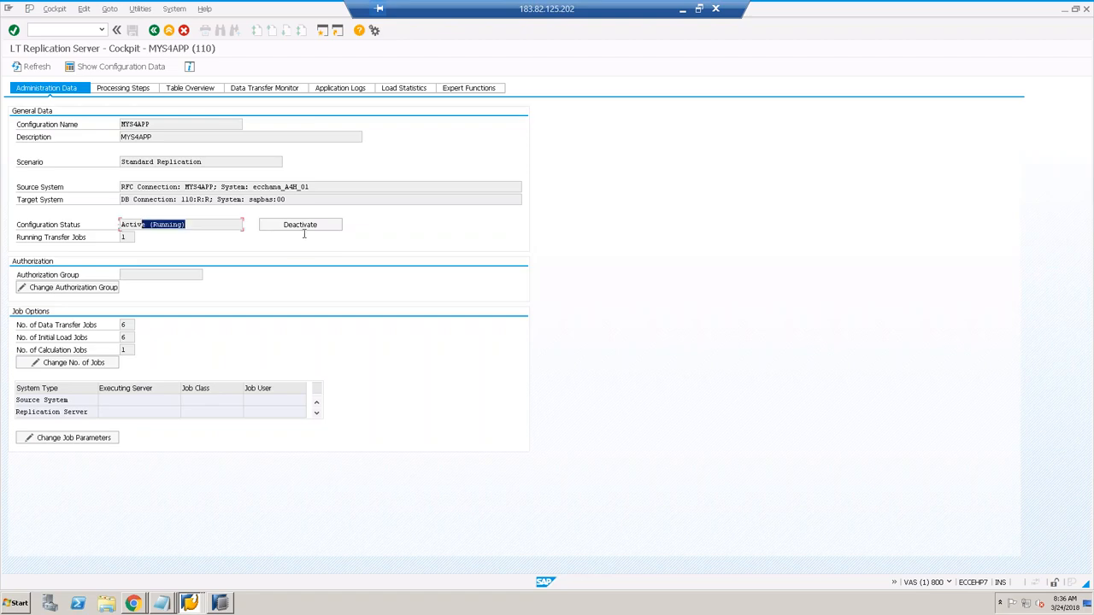
{"action": "left_click", "coordinate": [140, 92]}
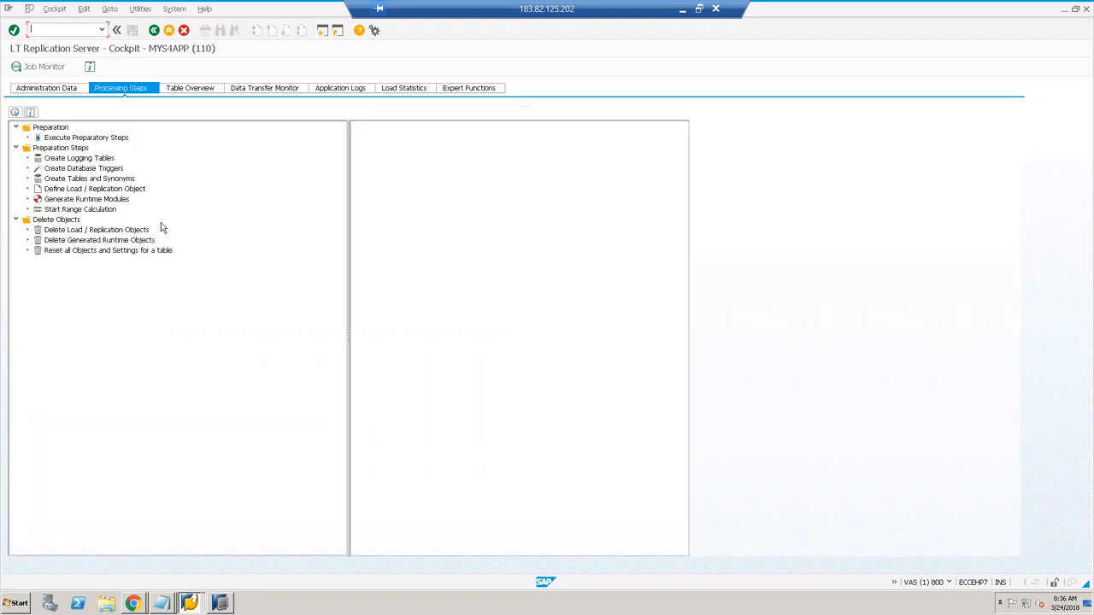
{"action": "left_click", "coordinate": [88, 160]}
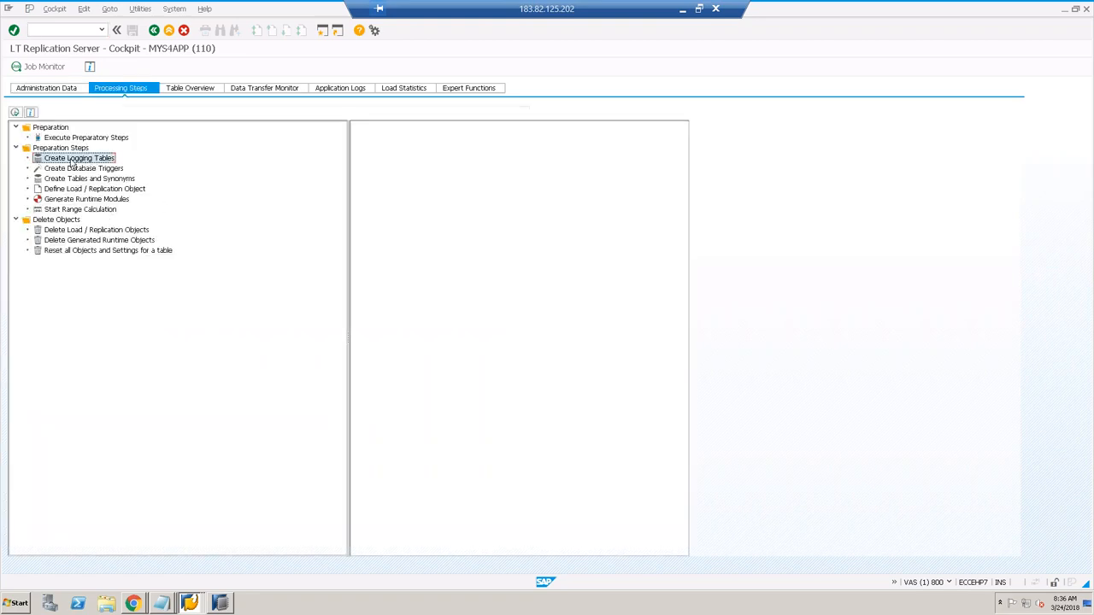
{"action": "left_click", "coordinate": [87, 170]}
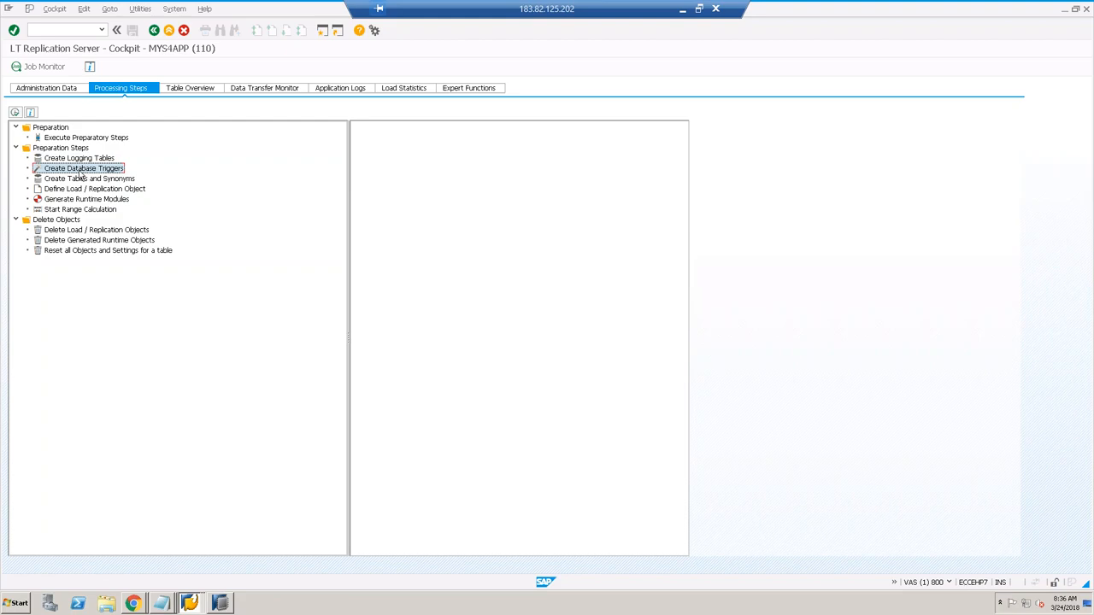
{"action": "left_click", "coordinate": [100, 160]}
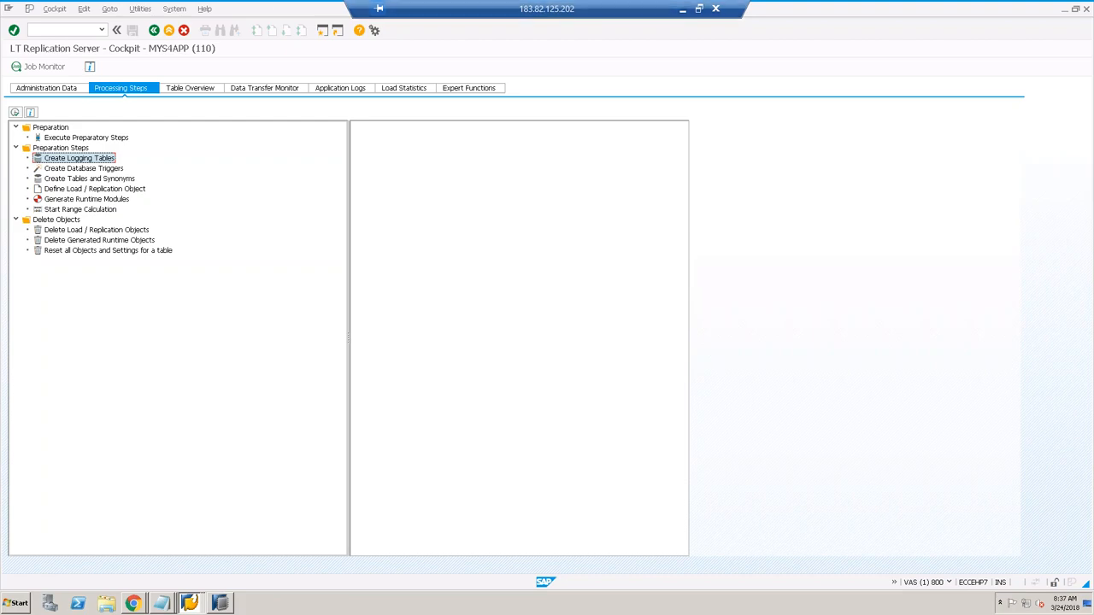
{"action": "left_click", "coordinate": [681, 11]}
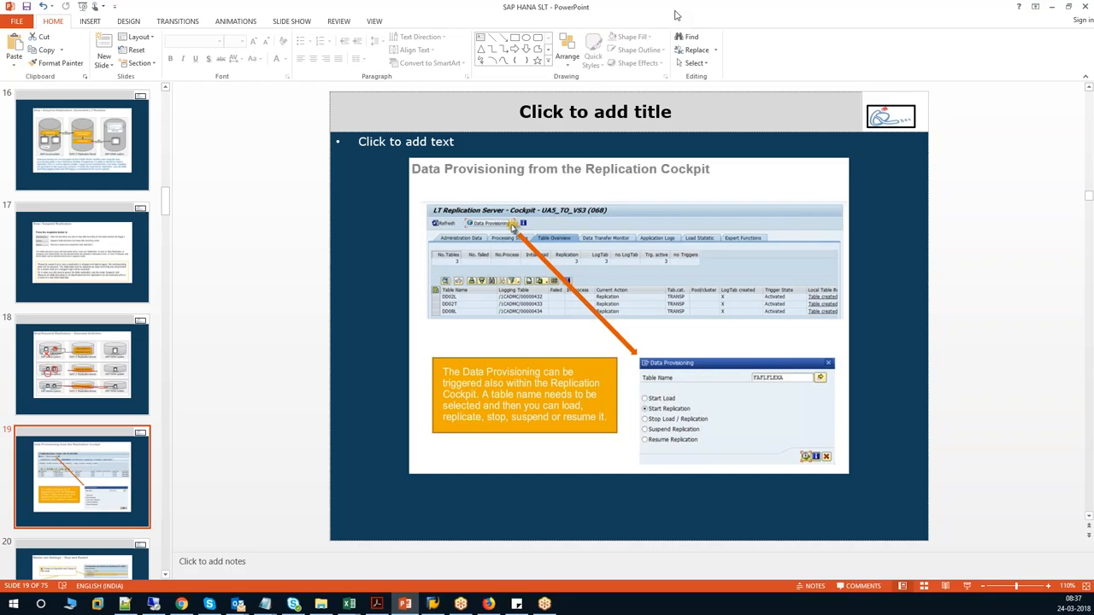
Step: Start the slide show and advance to the 'Master Job Settings – Stop and Restart' slide
{"action": "left_click", "coordinate": [968, 587]}
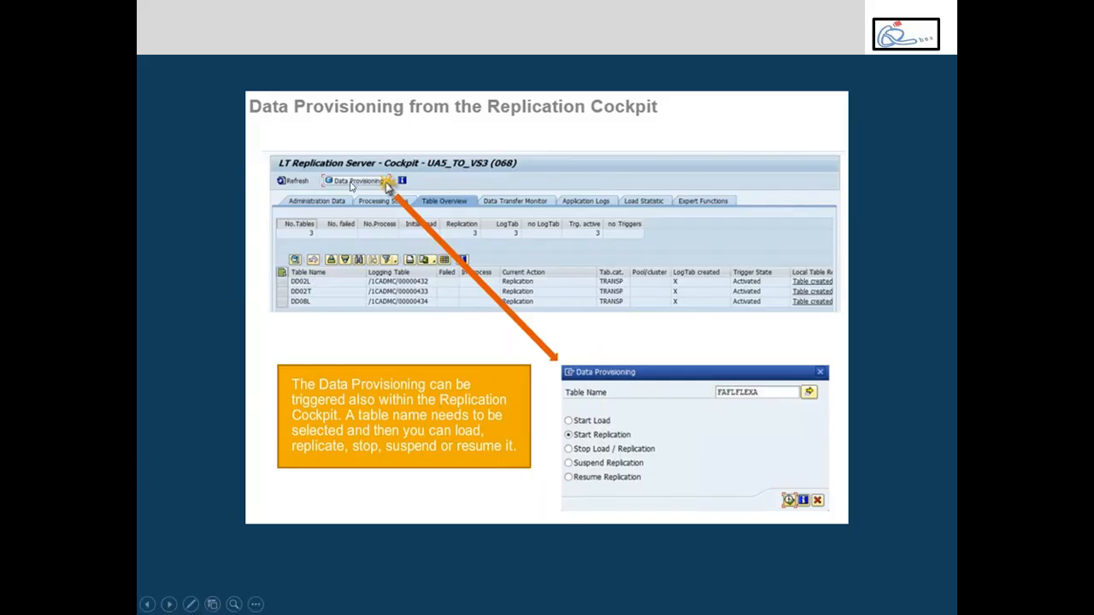
{"action": "left_click", "coordinate": [350, 186]}
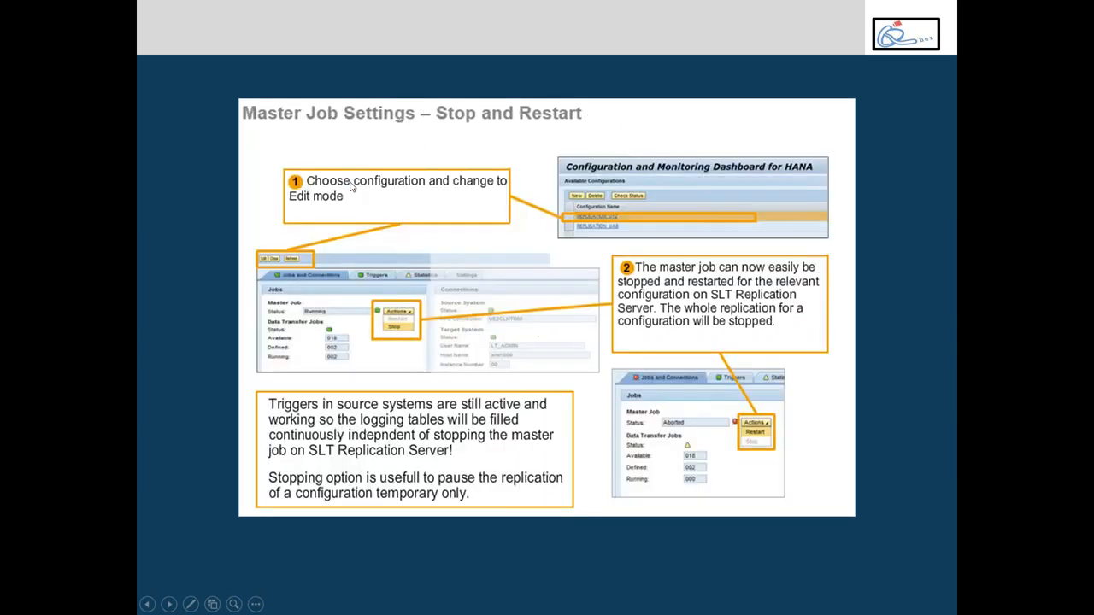